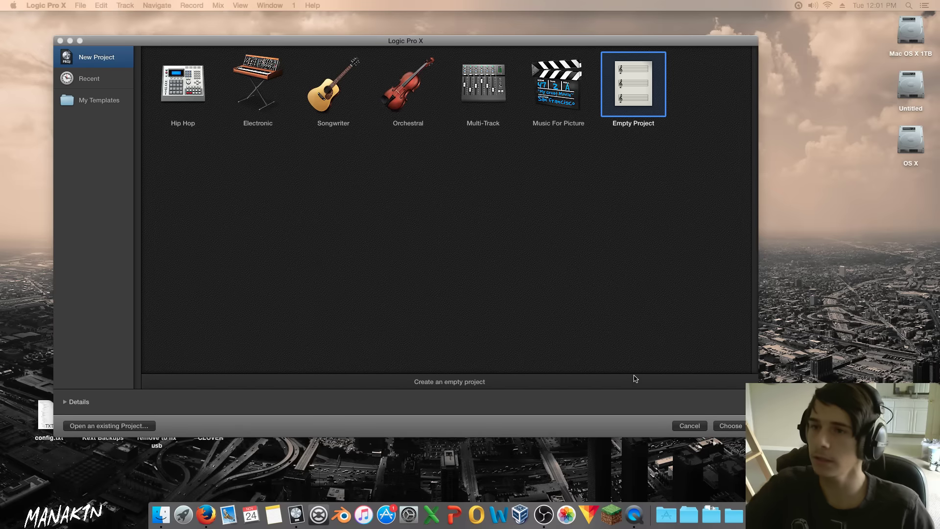
Create an empty project containing one software instrument track with the default patch.
{"action": "left_click", "coordinate": [633, 266]}
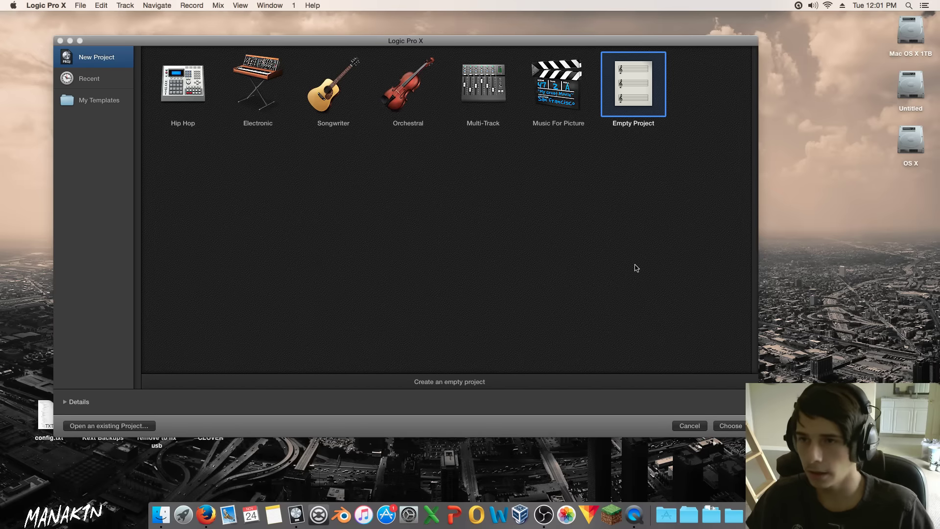
{"action": "double_click", "coordinate": [641, 90]}
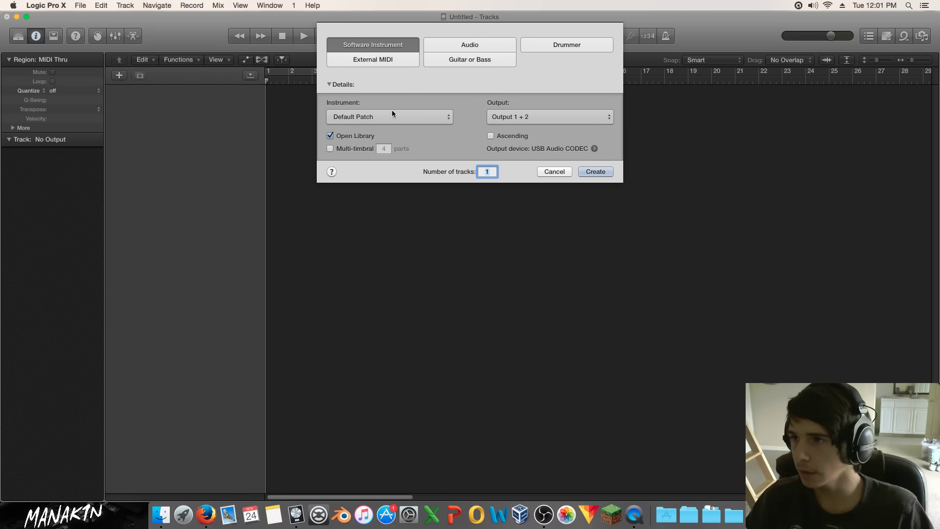
{"action": "left_click", "coordinate": [331, 85]}
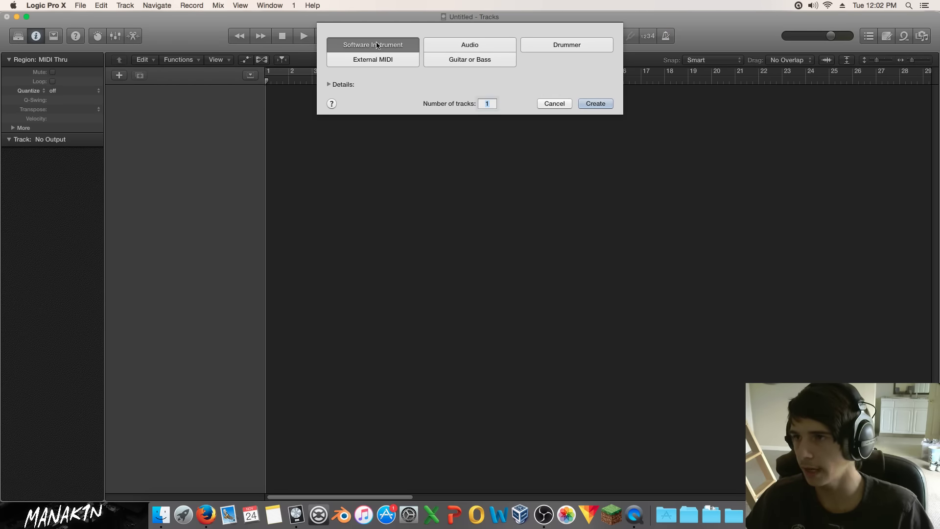
{"action": "left_click", "coordinate": [601, 107]}
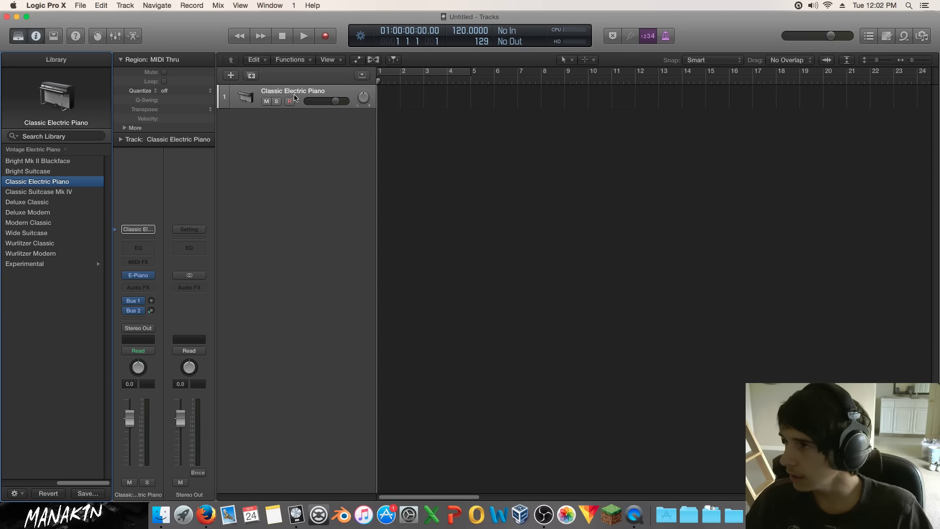
Hide the patch library and show the Musical Typing keyboard in the middle of the tracks area.
{"action": "left_click", "coordinate": [17, 39]}
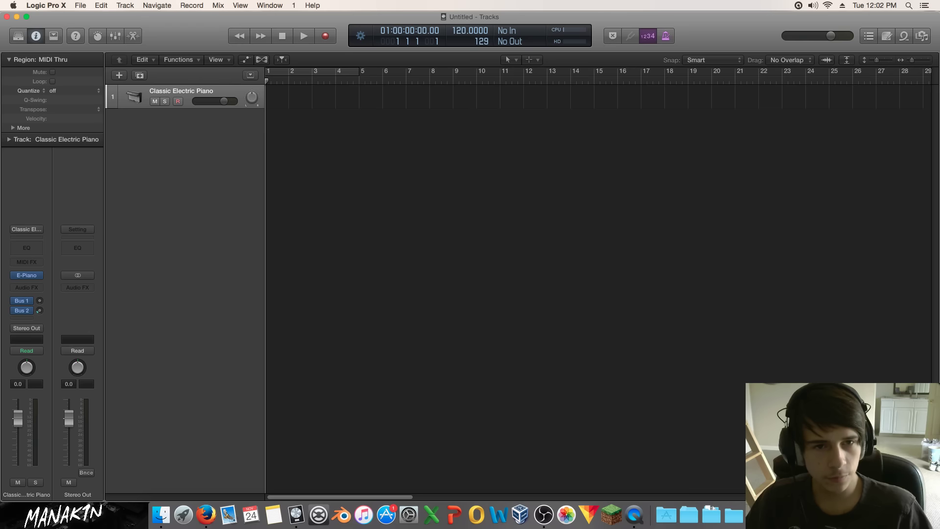
{"action": "key", "text": "cmd+k"}
{"action": "left_click_drag", "start_coordinate": [930, 258], "coordinate": [450, 251]}
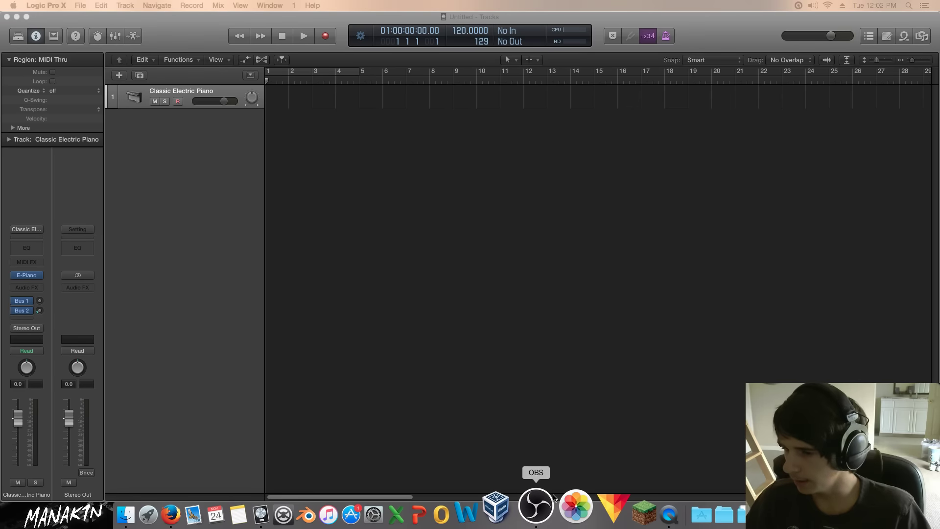
{"action": "left_click", "coordinate": [495, 394]}
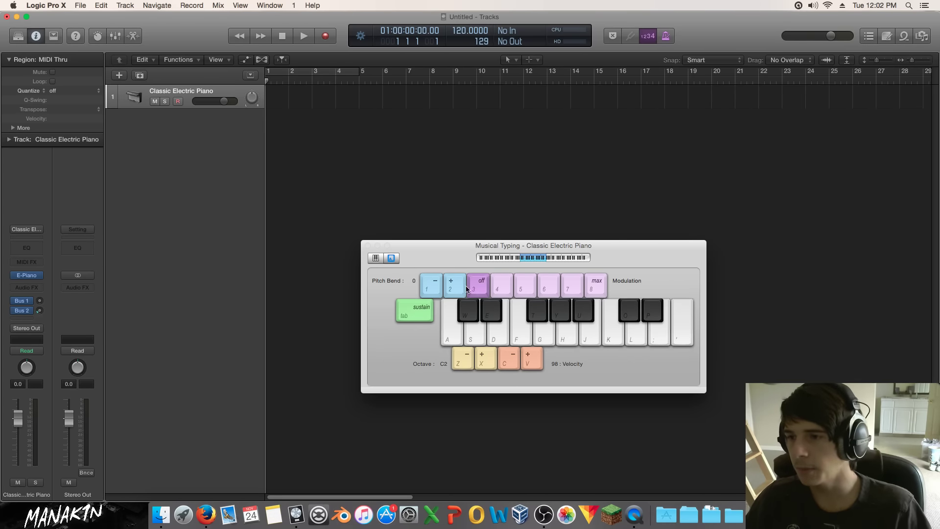
{"action": "left_click_drag", "start_coordinate": [413, 248], "coordinate": [389, 178]}
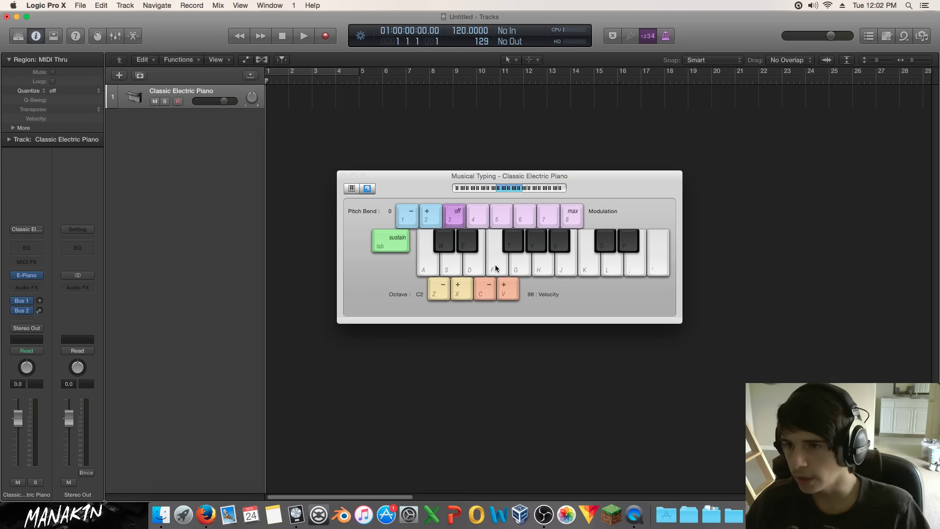
Audition a D minor chord (D, F, A) followed by a G minor chord (D, G, A#) on the Musical Typing keyboard.
{"action": "key", "text": "s"}
{"action": "key", "text": "d"}
{"action": "key", "text": "f"}
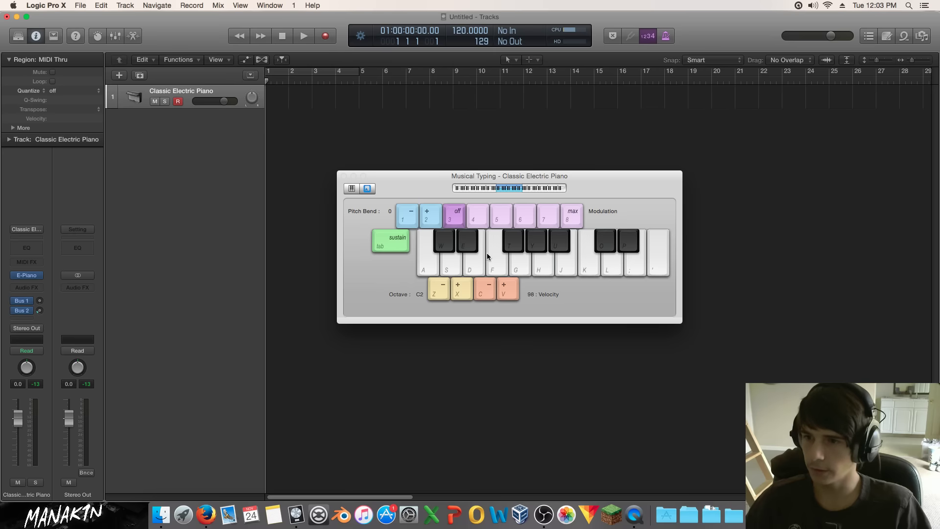
{"action": "key", "text": "s"}
{"action": "key", "text": "f"}
{"action": "key", "text": "h"}
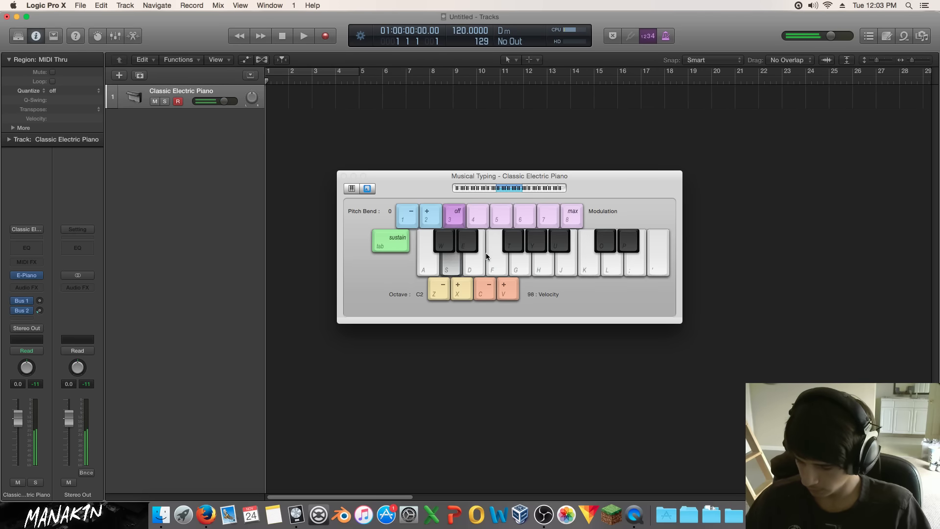
{"action": "key", "text": "g"}
{"action": "key", "text": "u"}
{"action": "key", "text": "s"}
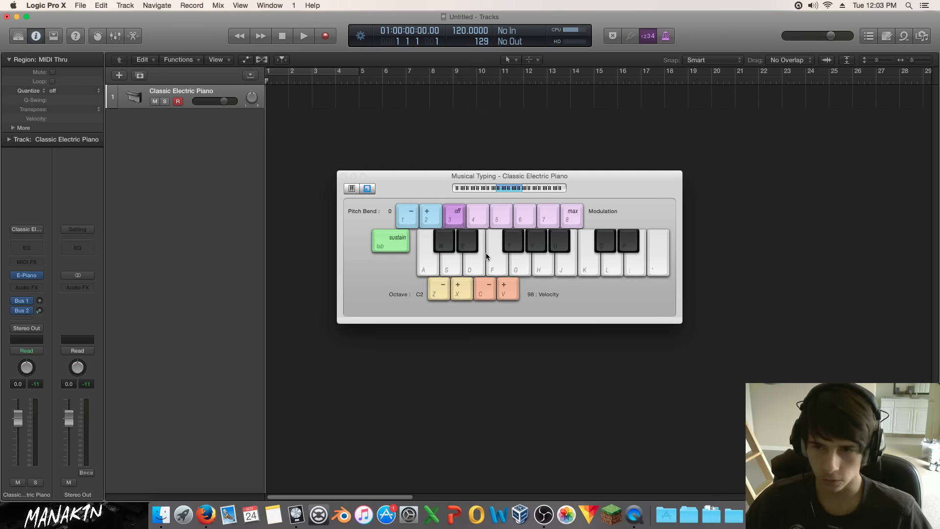
{"action": "key", "text": "s"}
{"action": "key", "text": "f"}
{"action": "key", "text": "h"}
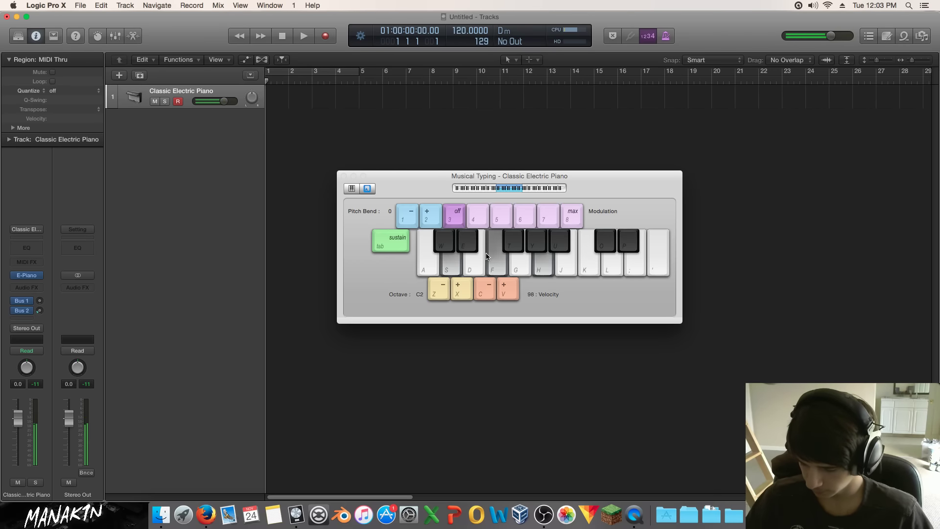
{"action": "key", "text": "g"}
{"action": "key", "text": "u"}
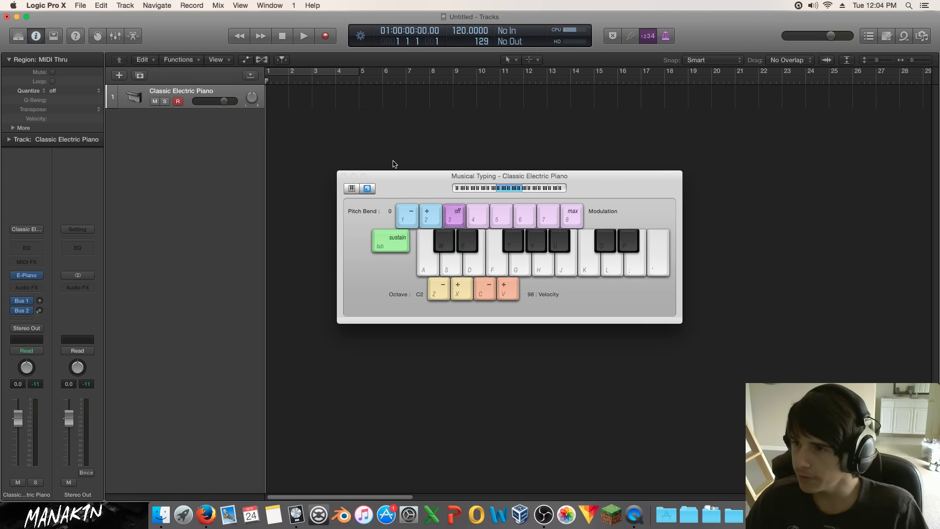
Move the Musical Typing keyboard clear of the track start and create an empty MIDI region at bar 1.
{"action": "left_click_drag", "start_coordinate": [392, 177], "coordinate": [489, 123]}
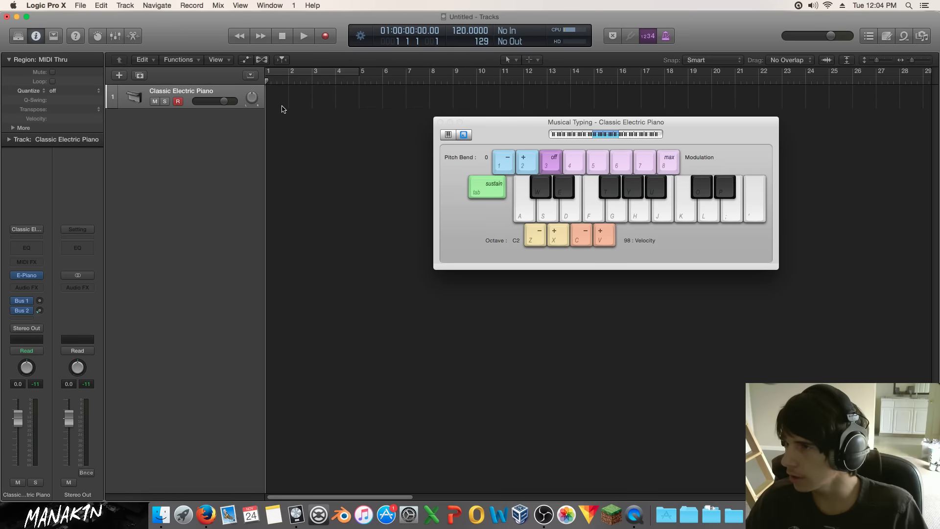
{"action": "right_click", "coordinate": [274, 102]}
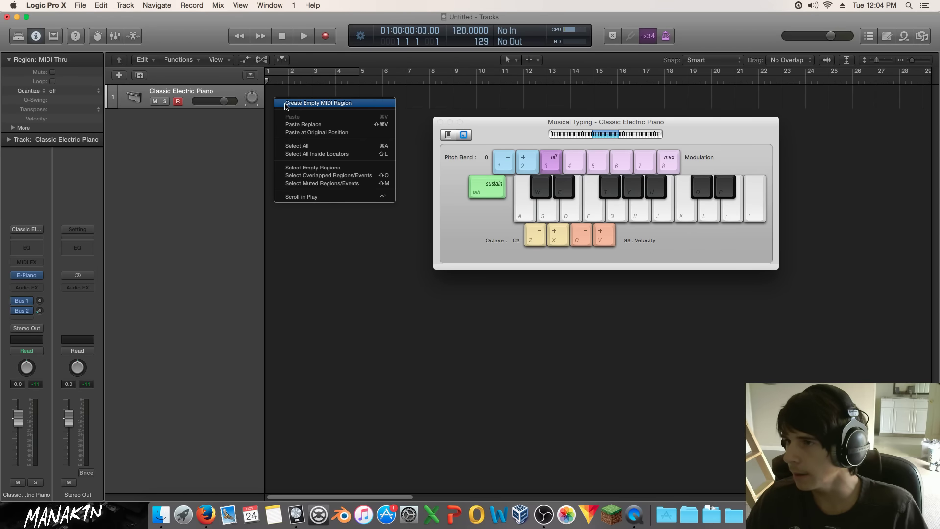
{"action": "left_click", "coordinate": [308, 99]}
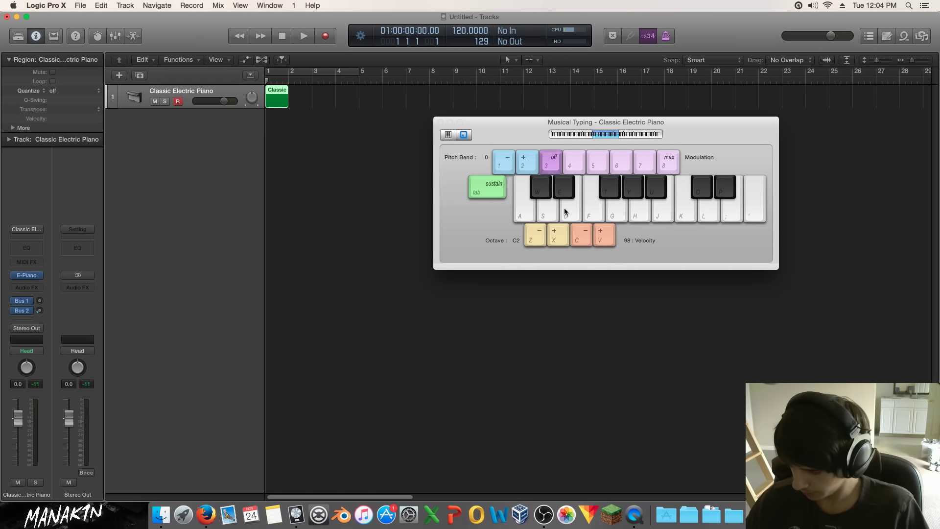
Play the D, F and A notes singly and together to check the first chord's pitches.
{"action": "key", "text": "f"}
{"action": "key", "text": "h"}
{"action": "key", "text": "s"}
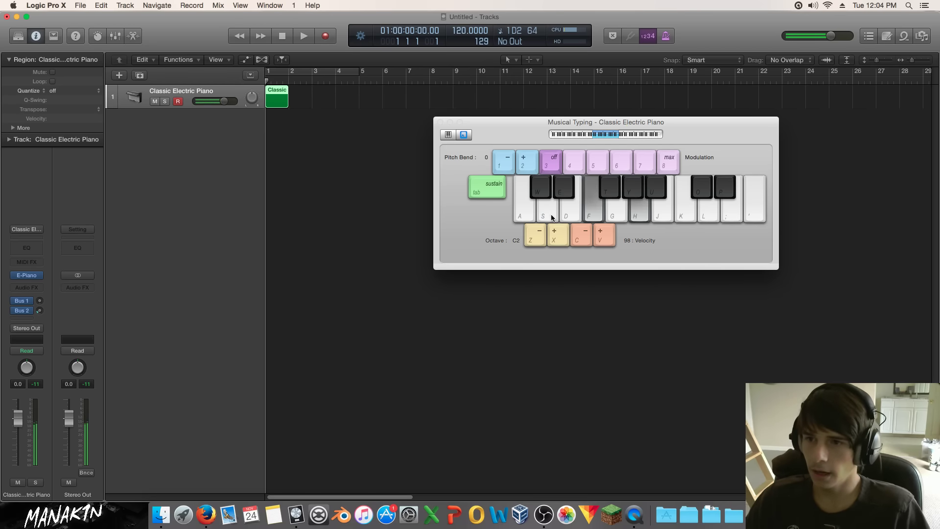
{"action": "key", "text": "f"}
{"action": "key", "text": "h"}
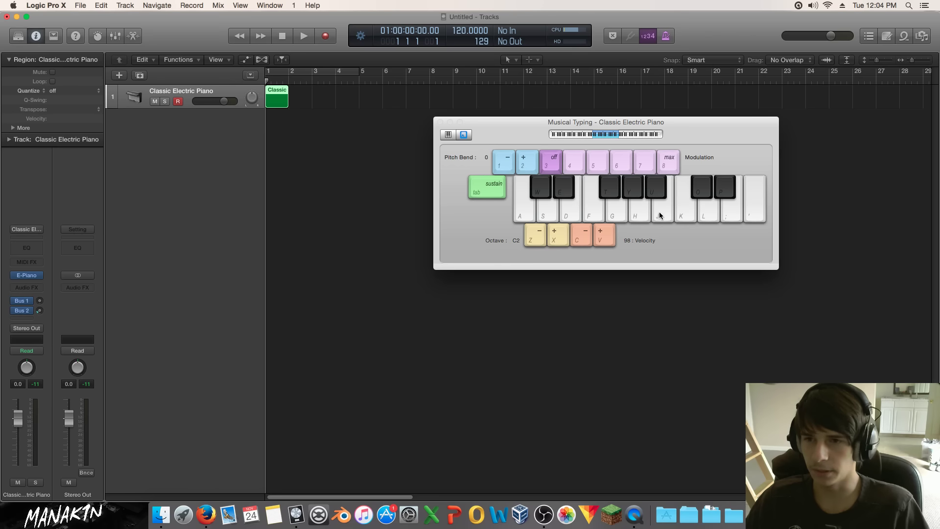
{"action": "key", "text": "s"}
{"action": "key", "text": "f"}
{"action": "key", "text": "h"}
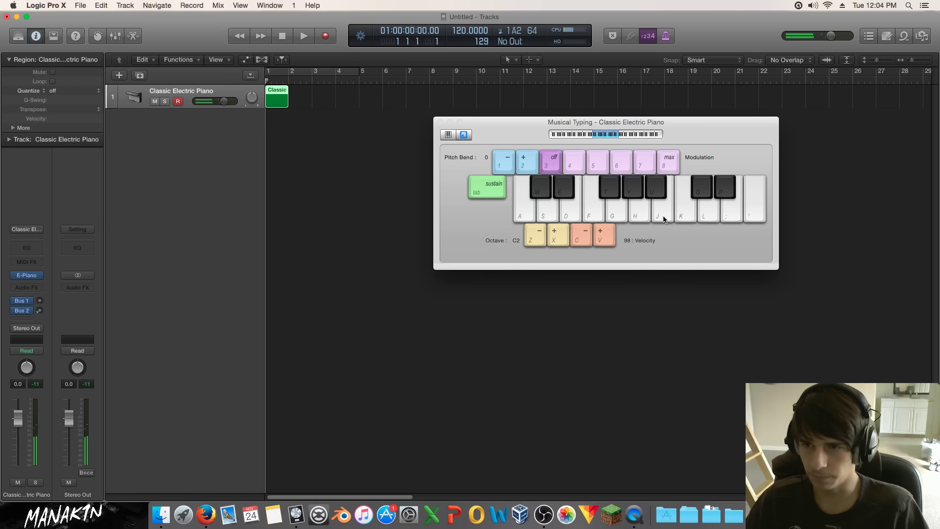
{"action": "key", "text": "s"}
{"action": "key", "text": "f"}
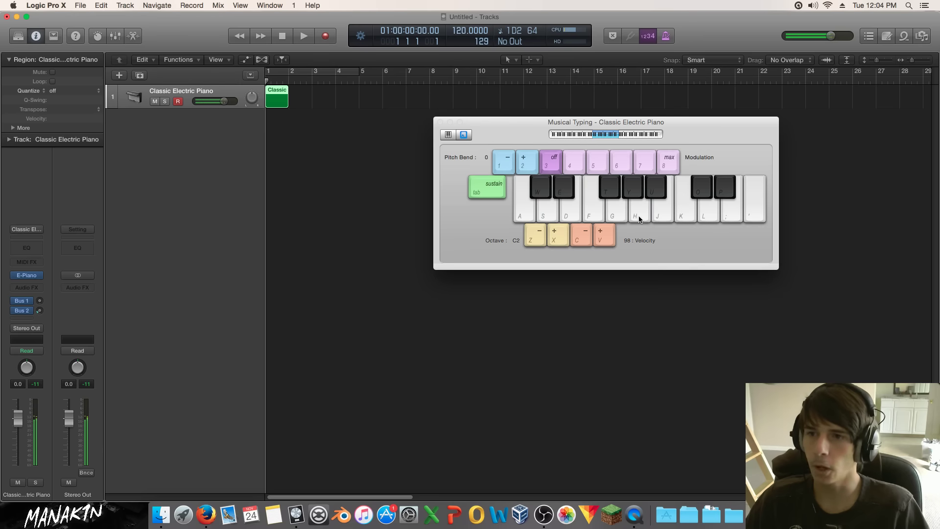
{"action": "key", "text": "w"}
{"action": "key", "text": "y"}
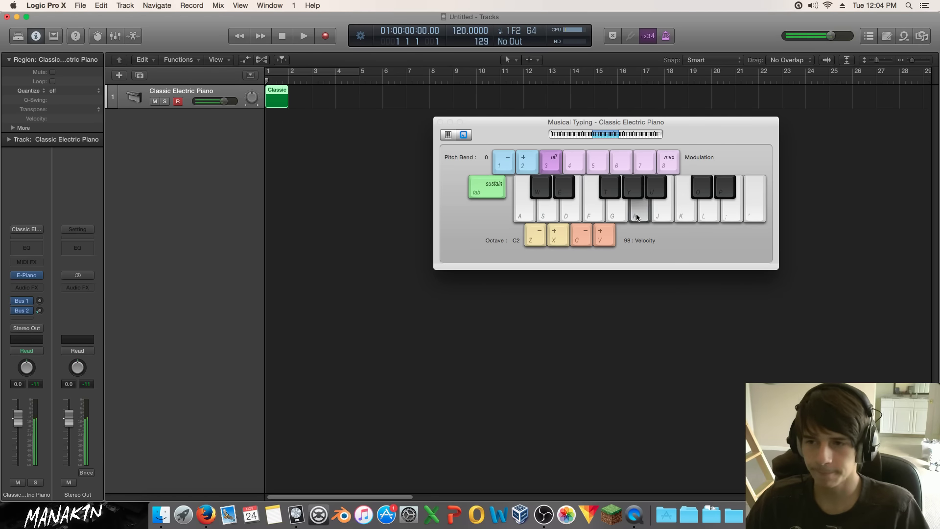
Open the MIDI region in an enlarged Piano Roll and extend the region to two bars.
{"action": "double_click", "coordinate": [280, 103]}
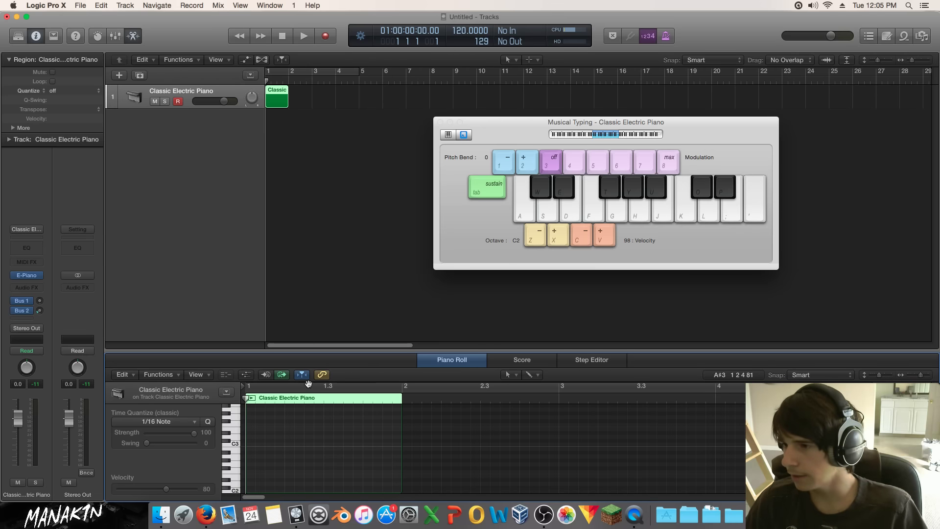
{"action": "left_click_drag", "start_coordinate": [326, 351], "coordinate": [326, 273]}
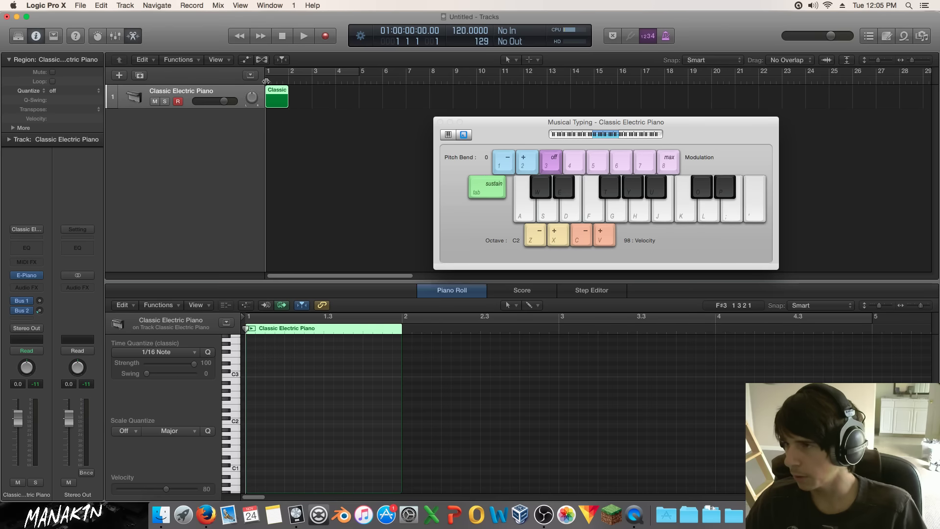
{"action": "mouse_move", "coordinate": [266, 81]}
{"action": "left_mouse_down"}
{"action": "mouse_move", "coordinate": [296, 81]}
{"action": "mouse_move", "coordinate": [259, 85]}
{"action": "left_mouse_up"}
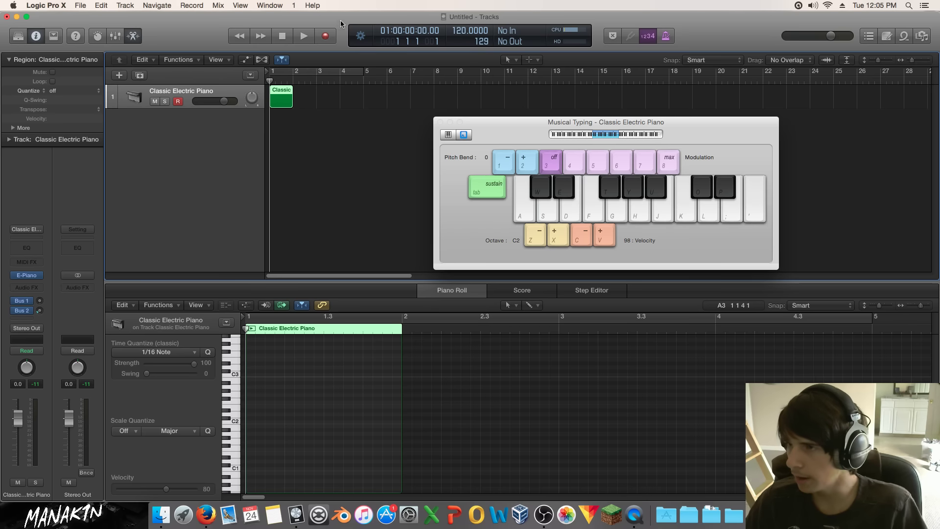
{"action": "left_click_drag", "start_coordinate": [290, 104], "coordinate": [316, 103]}
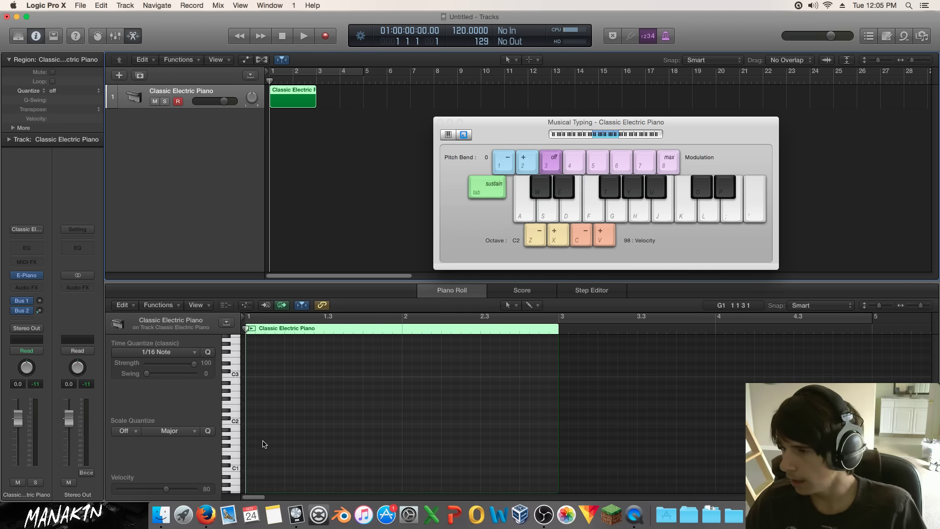
Add a D2 note in the Piano Roll and stretch it across the whole of bar 1.
{"action": "key", "text": "s"}
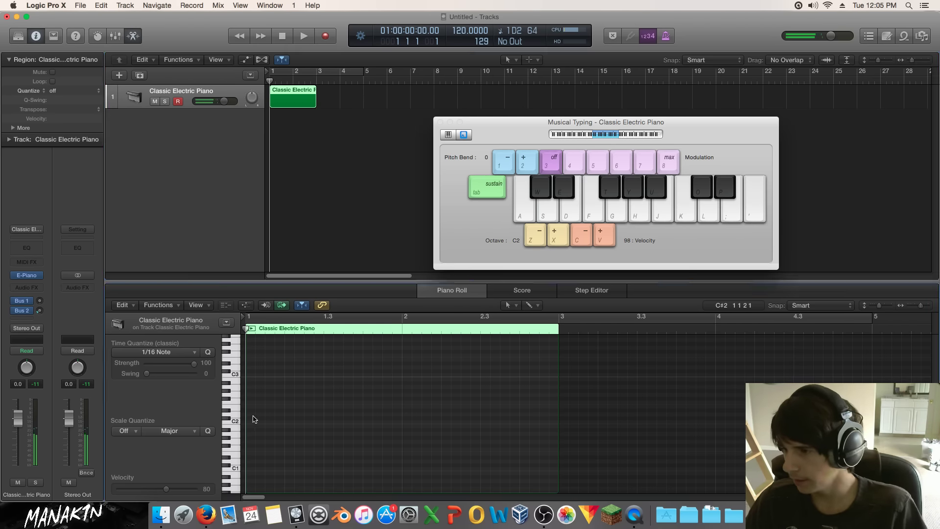
{"action": "right_click", "coordinate": [253, 421]}
{"action": "left_click", "coordinate": [276, 378]}
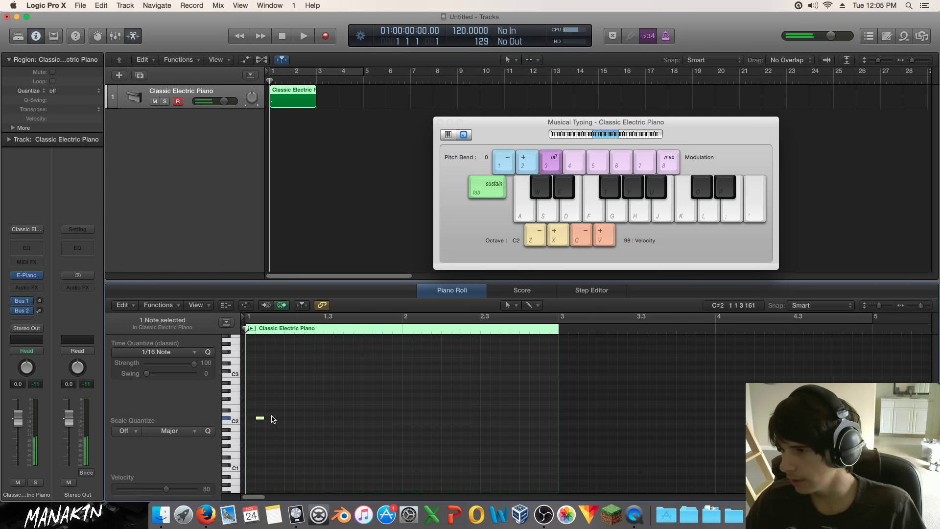
{"action": "left_click_drag", "start_coordinate": [259, 420], "coordinate": [402, 414]}
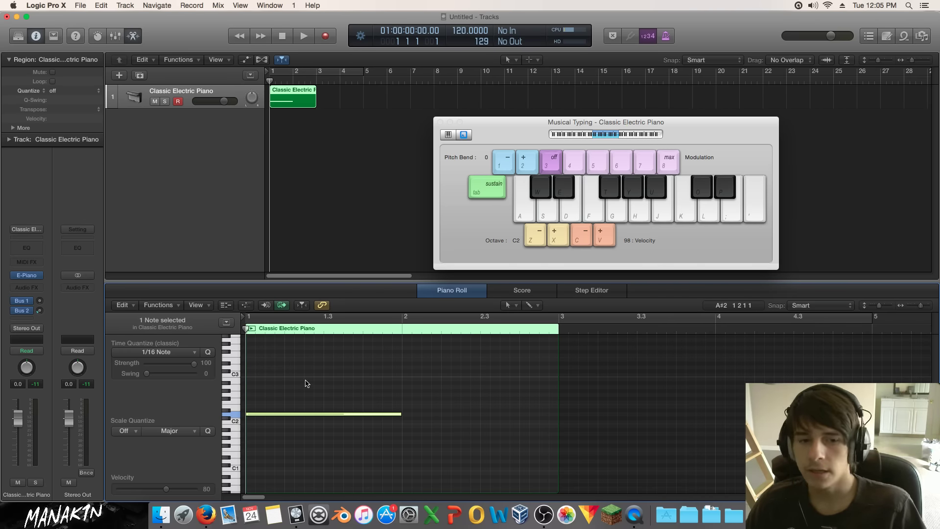
Add one-bar F2 and A2 notes above the D2 in bar 1 and play back the chord.
{"action": "left_click", "coordinate": [253, 402]}
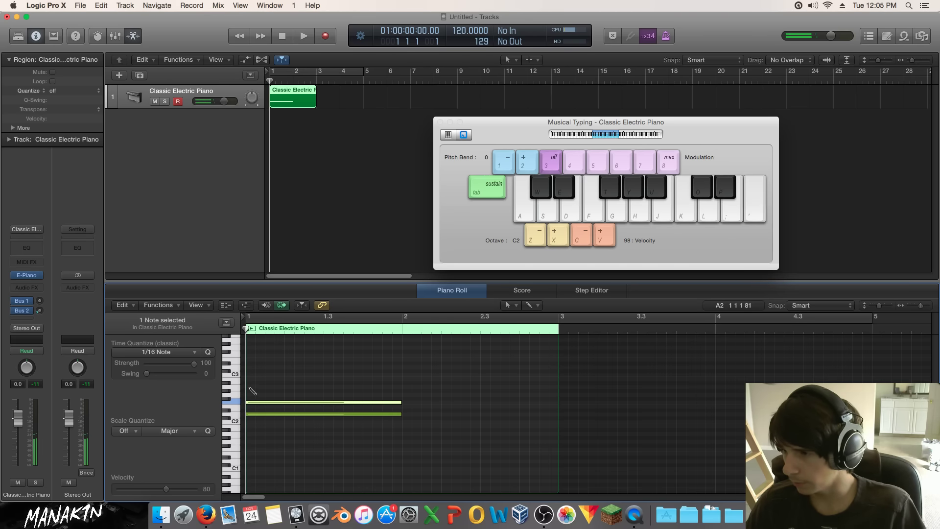
{"action": "left_click", "coordinate": [253, 386]}
{"action": "key", "text": "space"}
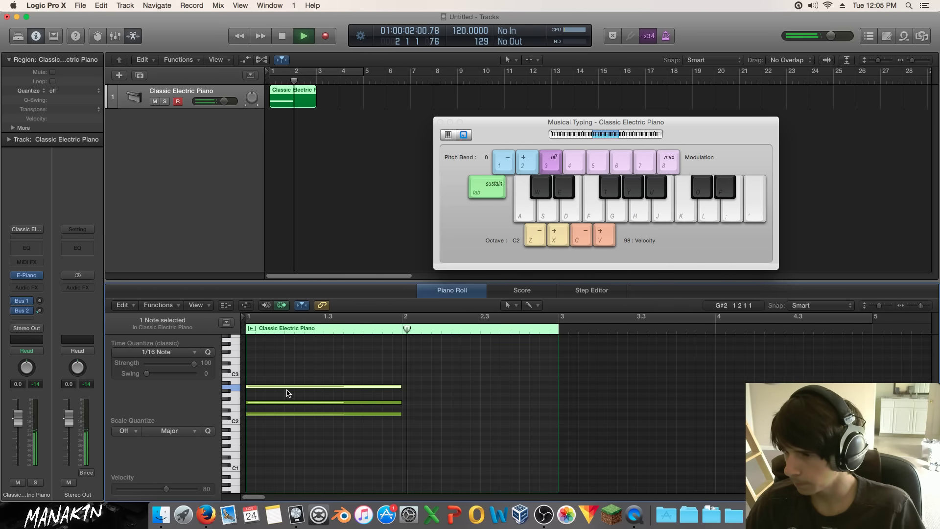
{"action": "key", "text": "space"}
Copy the three-note D minor chord from bar 1 to bar 2.
{"action": "left_click_drag", "start_coordinate": [388, 374], "coordinate": [332, 447]}
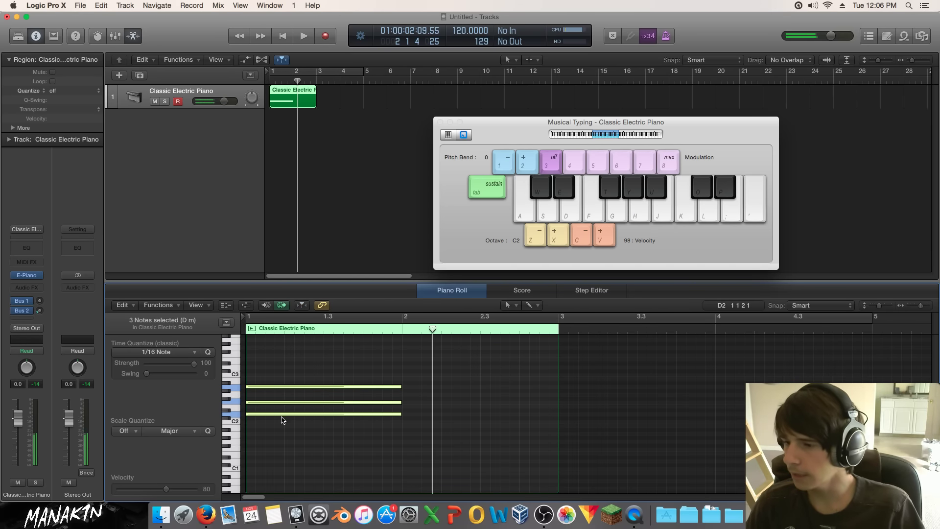
{"action": "left_click_drag", "start_coordinate": [255, 414], "coordinate": [413, 417]}
{"action": "left_click", "coordinate": [414, 425]}
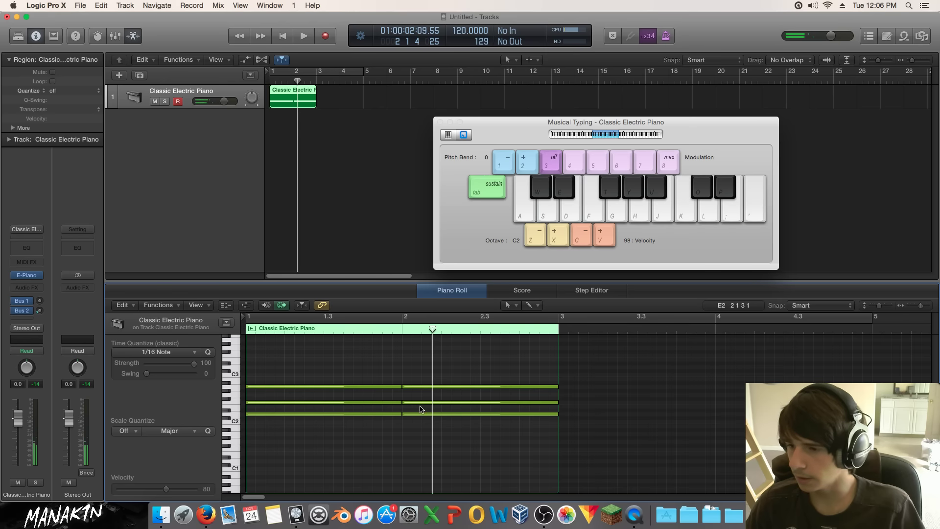
Raise bar 2's top note to A#2 and its middle note to G2, and return the playhead to the start.
{"action": "left_click", "coordinate": [420, 402]}
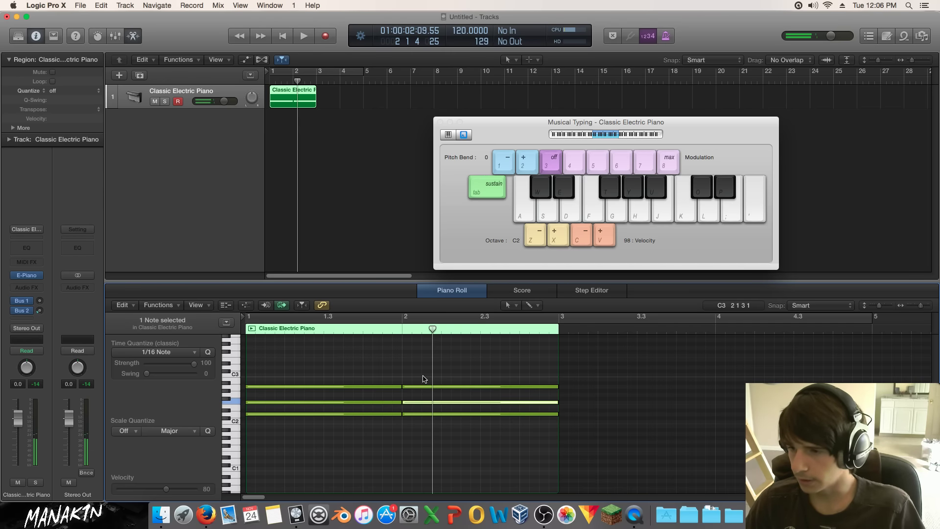
{"action": "left_click", "coordinate": [422, 387], "text": "shift"}
{"action": "left_click_drag", "start_coordinate": [421, 386], "coordinate": [407, 394]}
{"action": "left_click", "coordinate": [420, 405]}
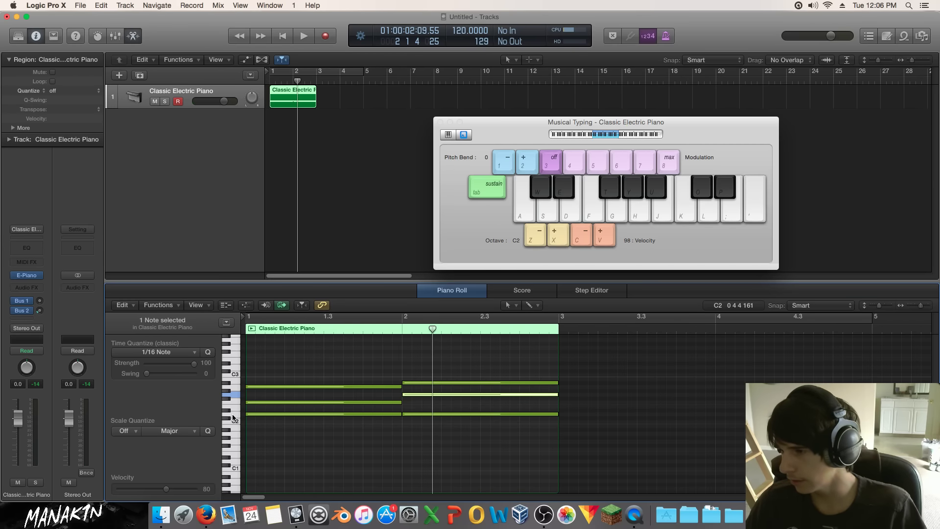
{"action": "key", "text": "Return"}
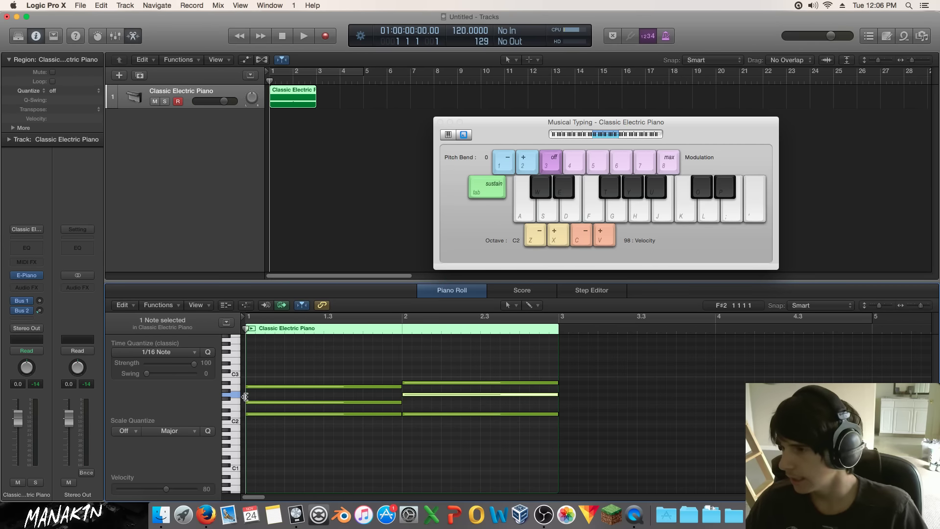
Play back the two-bar D minor to G minor progression from the start.
{"action": "key", "text": "s"}
{"action": "key", "text": "f"}
{"action": "key", "text": "h"}
{"action": "key", "text": "space"}
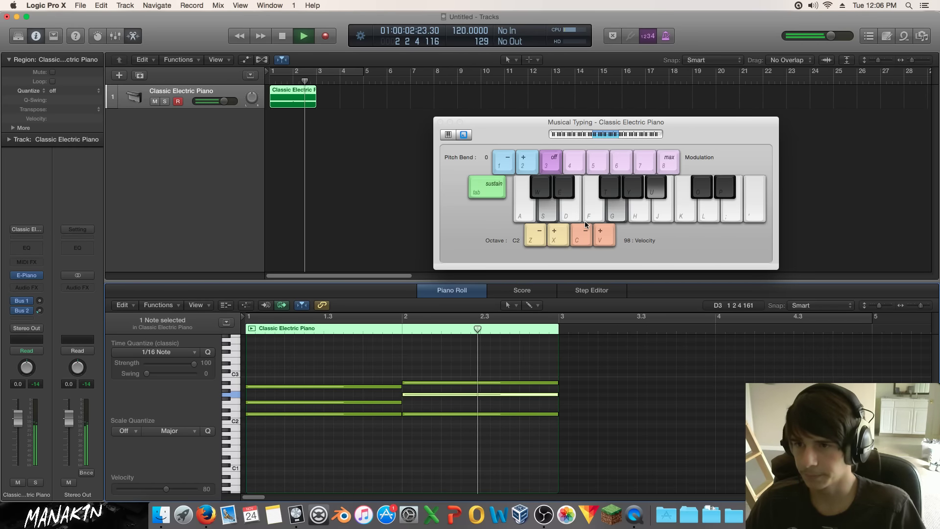
{"action": "key", "text": "space"}
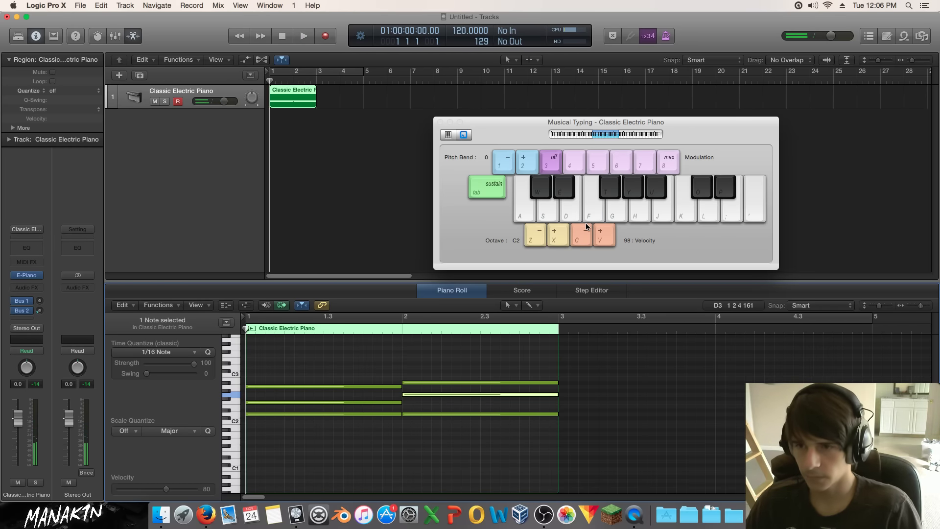
Loop bars 1 and 2 during playback and extend the cycle range through bar 4.
{"action": "left_click_drag", "start_coordinate": [309, 73], "coordinate": [350, 152]}
{"action": "key", "text": "space"}
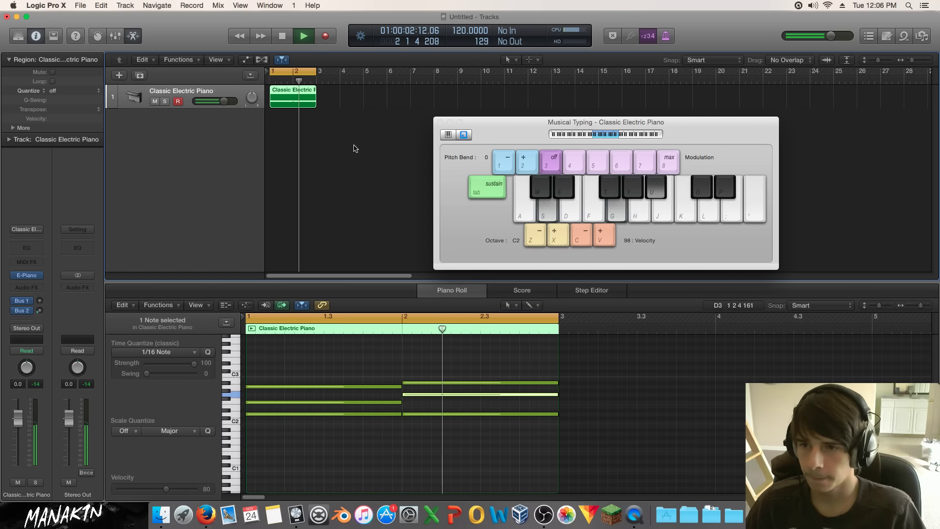
{"action": "key", "text": "space"}
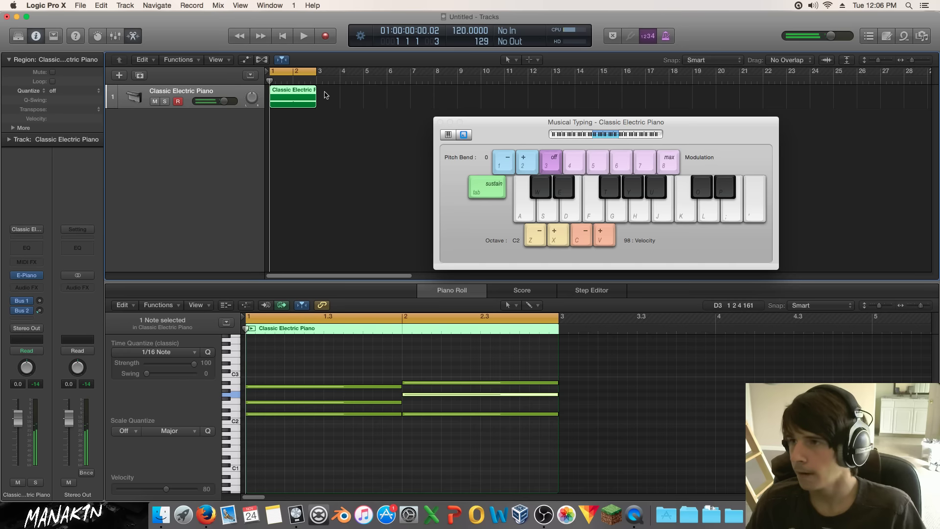
{"action": "left_click_drag", "start_coordinate": [316, 72], "coordinate": [364, 72]}
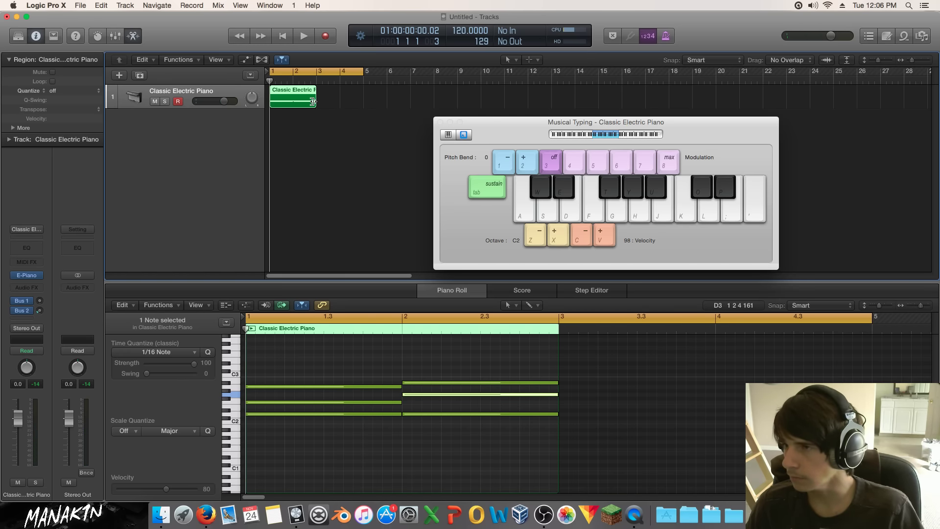
Extend the region through bar 3, copy bar 2's chord there with its lowest note lowered to C2, and play back.
{"action": "left_click_drag", "start_coordinate": [312, 101], "coordinate": [339, 101]}
{"action": "left_click_drag", "start_coordinate": [482, 361], "coordinate": [465, 422]}
{"action": "left_click_drag", "start_coordinate": [416, 386], "coordinate": [575, 422]}
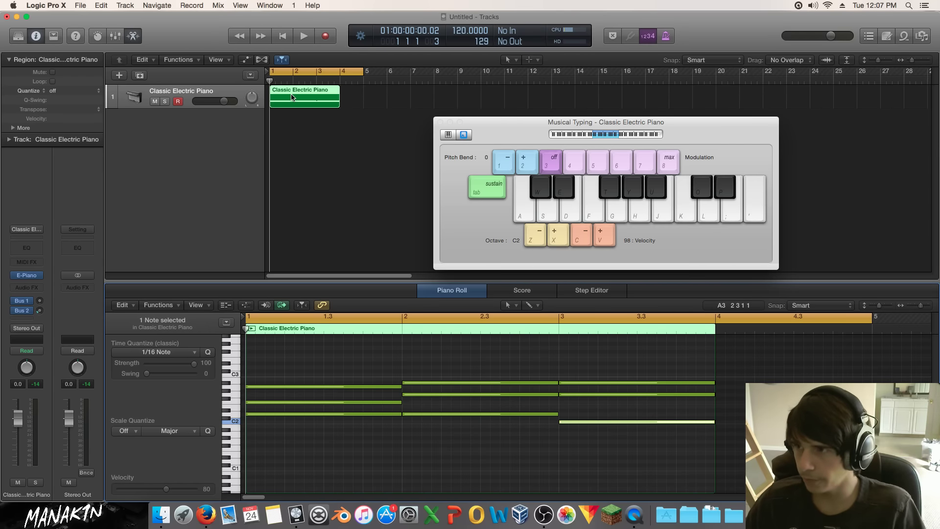
{"action": "key", "text": "space"}
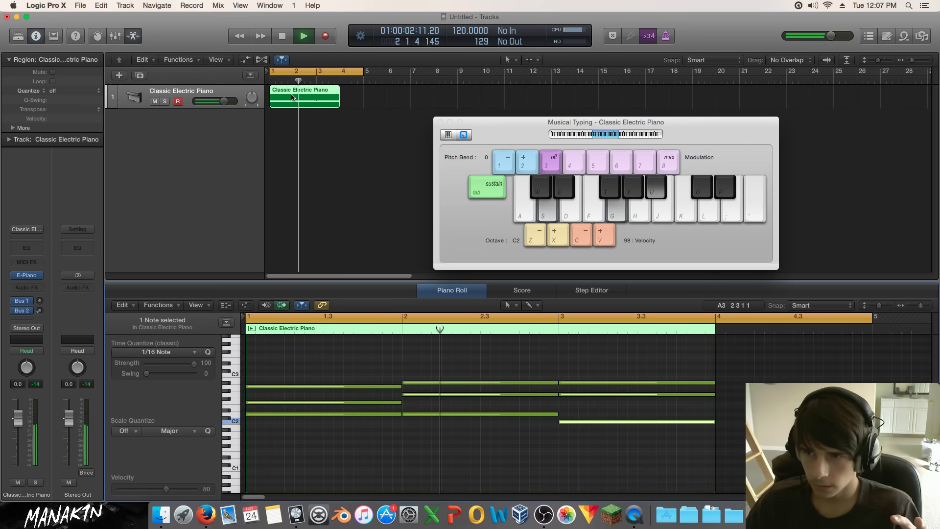
{"action": "key", "text": "space"}
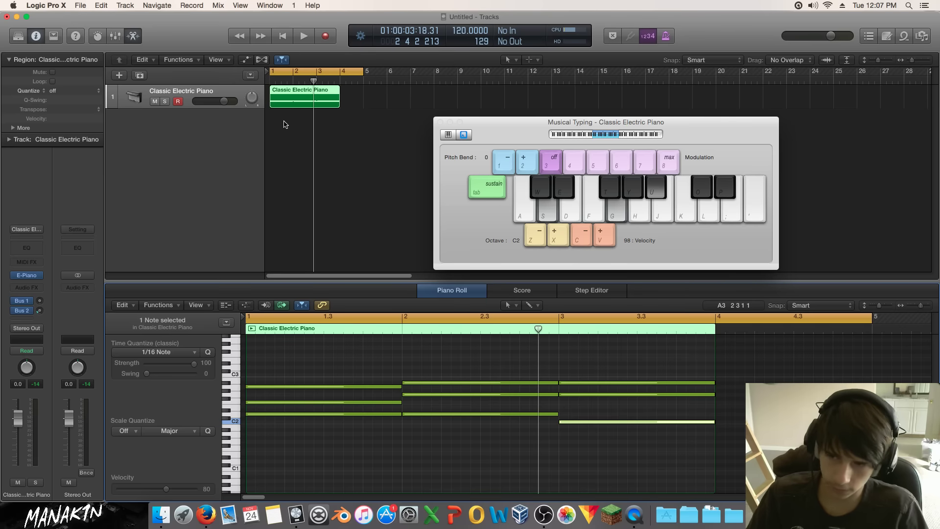
Lower bar 3's top A#2 note to E2 and play back the progression from the start.
{"action": "left_click", "coordinate": [398, 441]}
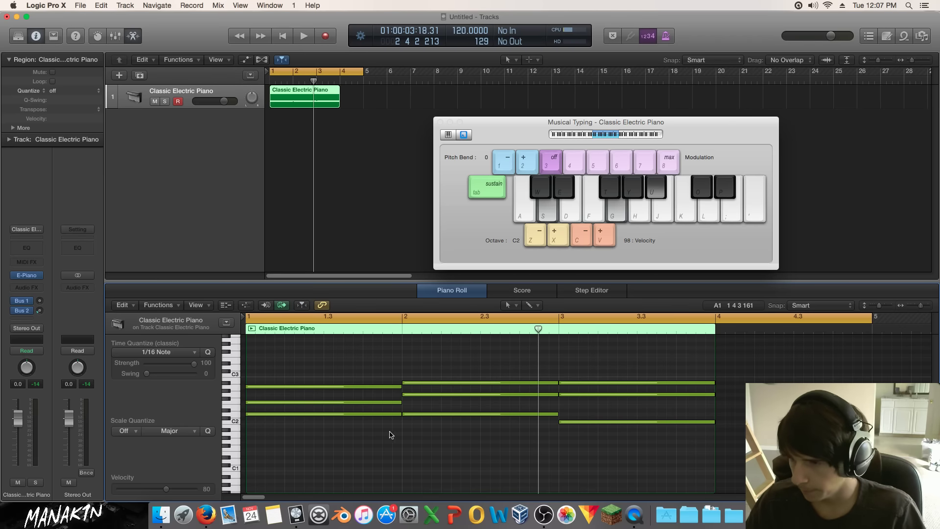
{"action": "left_click", "coordinate": [384, 386]}
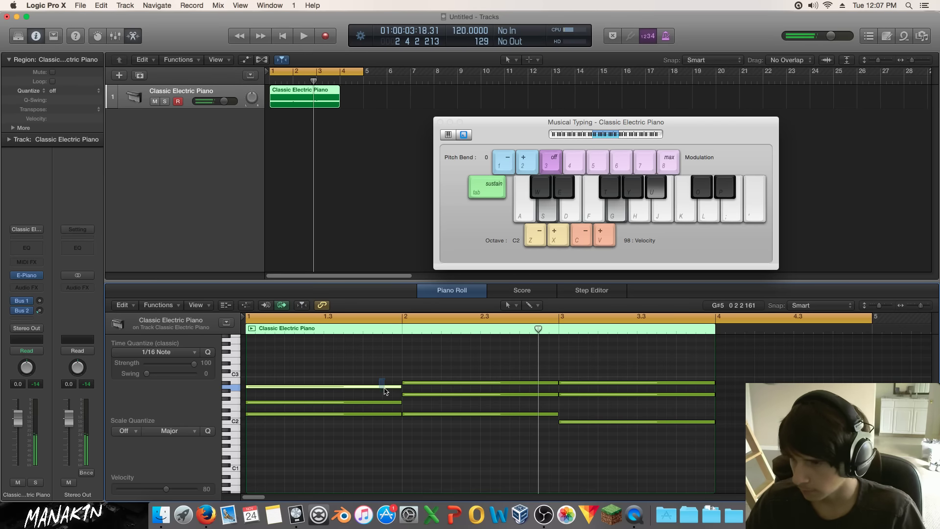
{"action": "left_click", "coordinate": [444, 382], "text": "shift"}
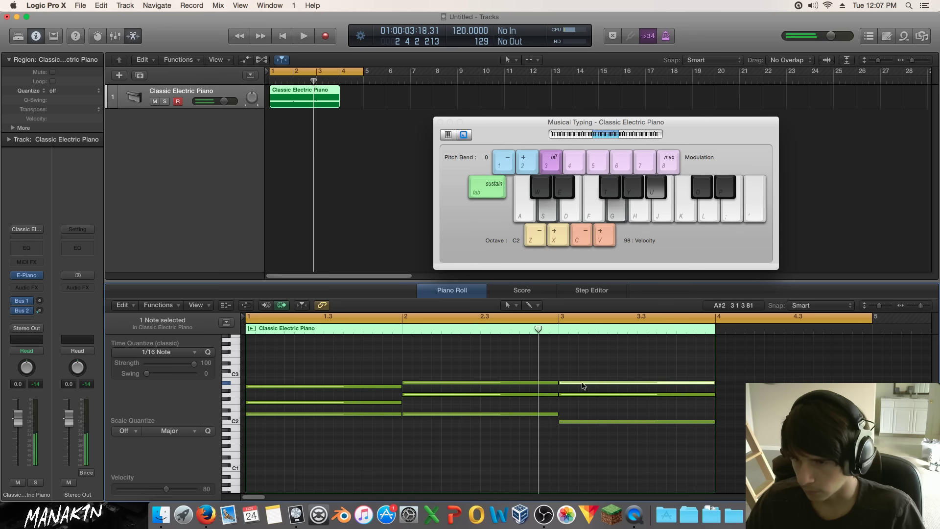
{"action": "left_click_drag", "start_coordinate": [584, 388], "coordinate": [584, 411]}
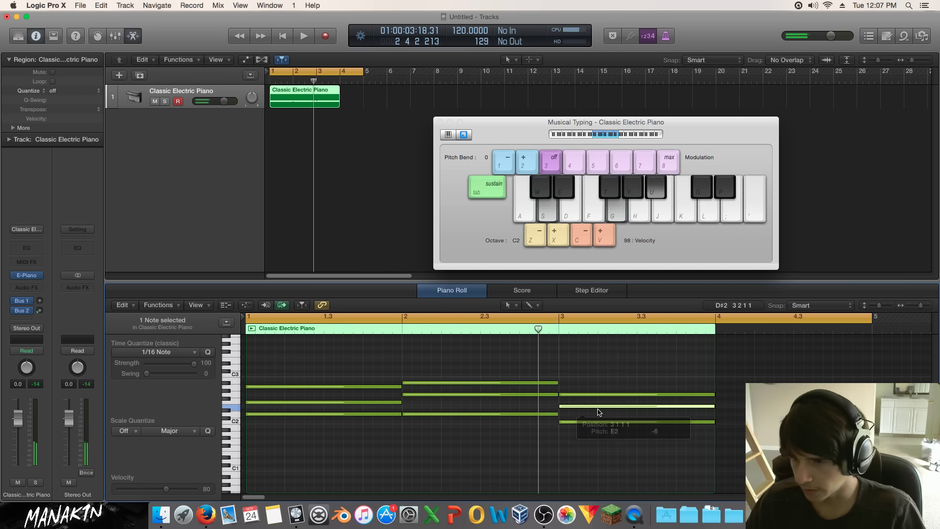
{"action": "key", "text": "Return"}
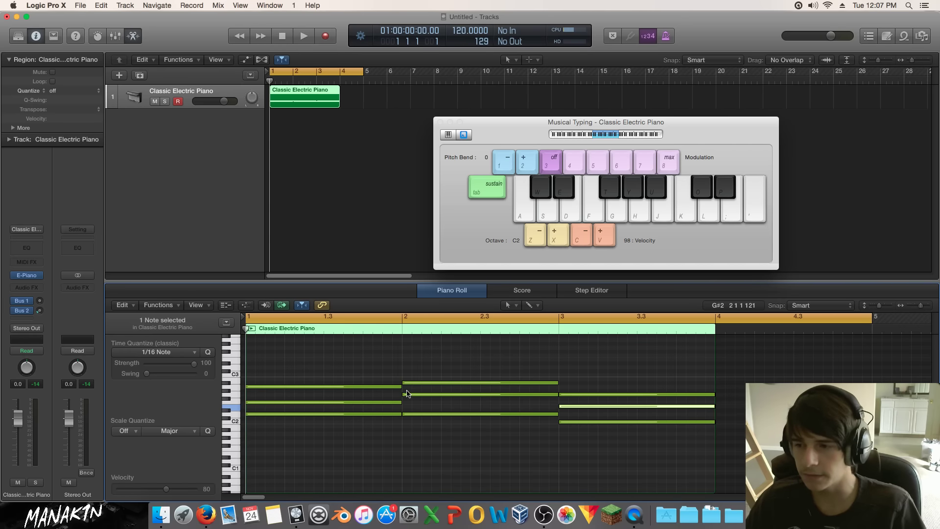
{"action": "left_click", "coordinate": [598, 395]}
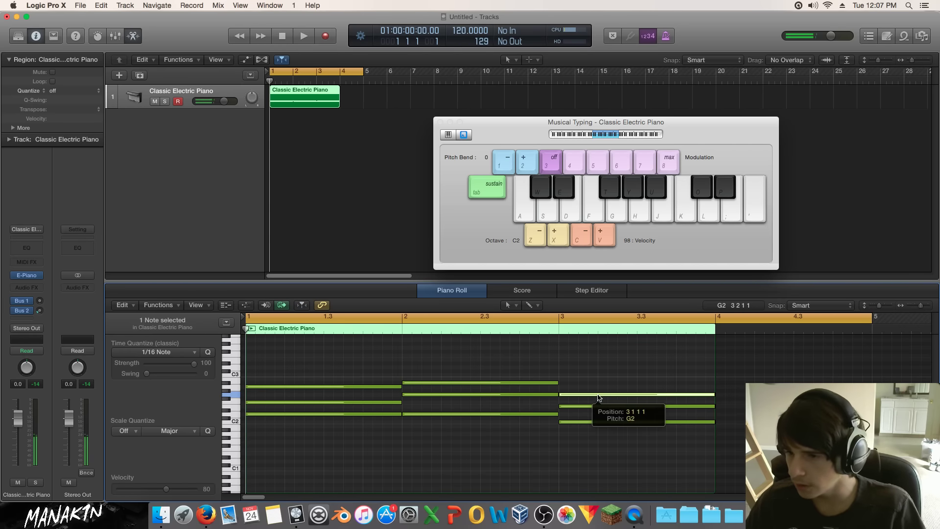
{"action": "mouse_move", "coordinate": [598, 396]}
{"action": "left_mouse_down"}
{"action": "mouse_move", "coordinate": [425, 398]}
{"action": "mouse_move", "coordinate": [610, 386]}
{"action": "mouse_move", "coordinate": [600, 396]}
{"action": "left_mouse_up"}
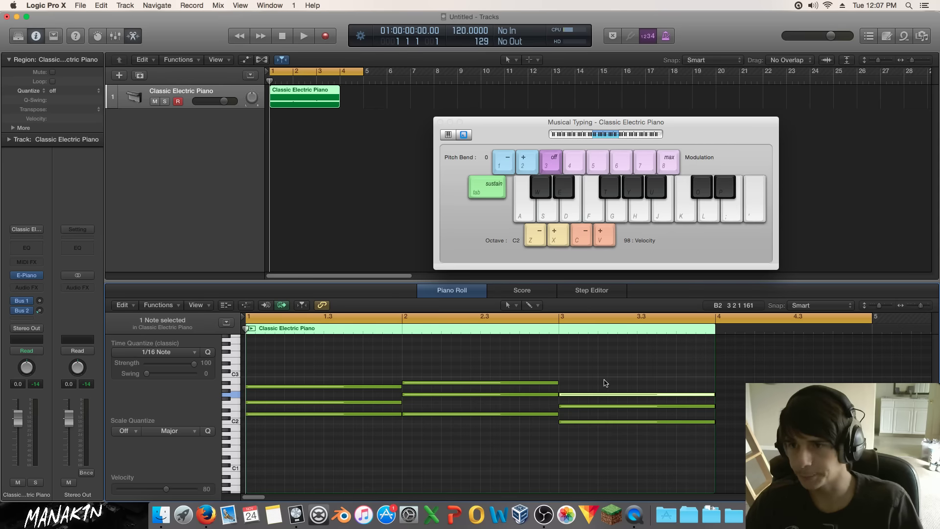
{"action": "key", "text": "space"}
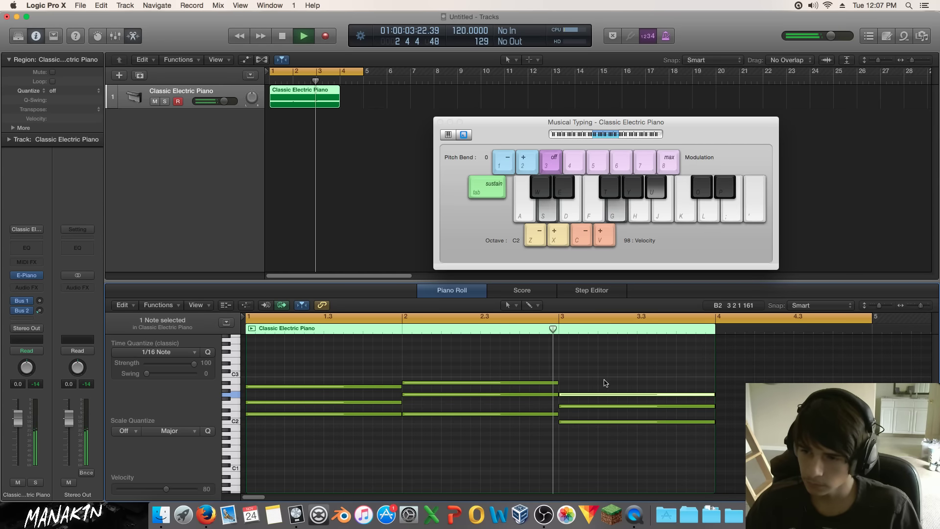
{"action": "key", "text": "space"}
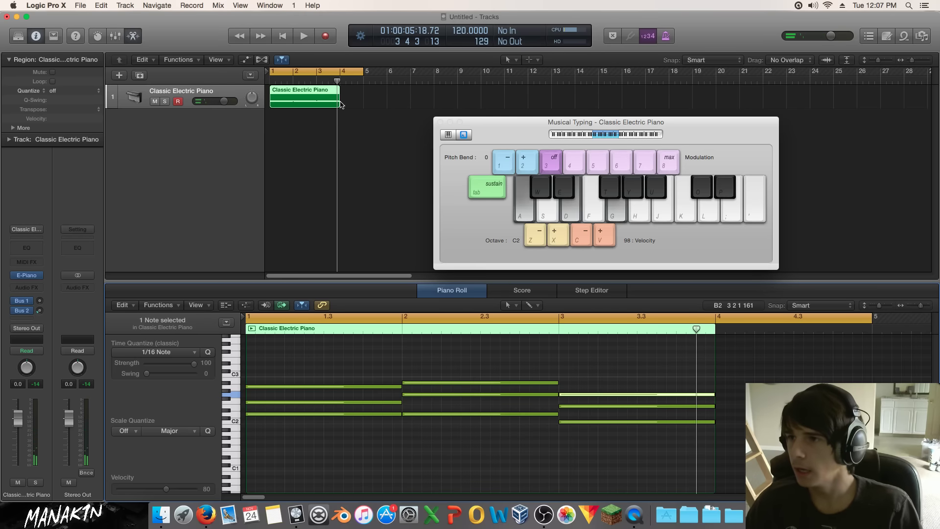
Extend the electric piano region through bar 4 and play it back from the start.
{"action": "left_click_drag", "start_coordinate": [339, 102], "coordinate": [361, 100]}
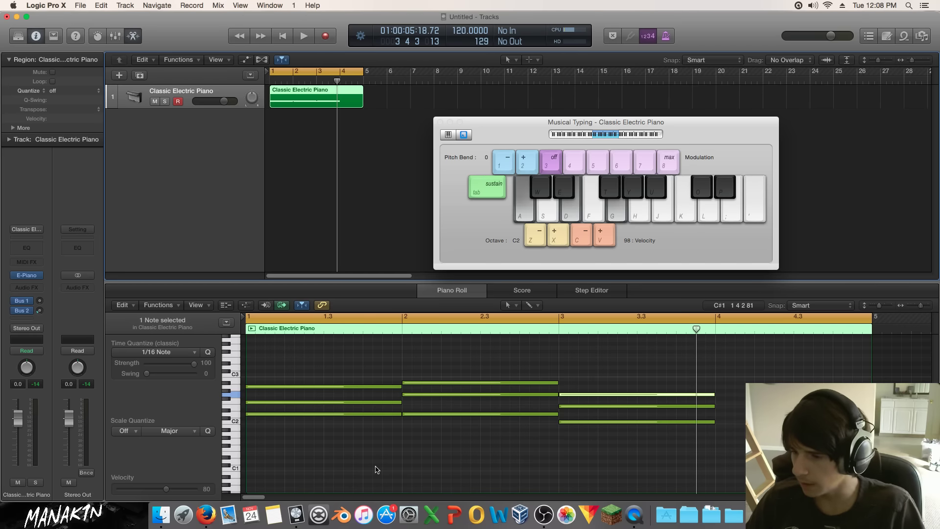
{"action": "left_click", "coordinate": [637, 368]}
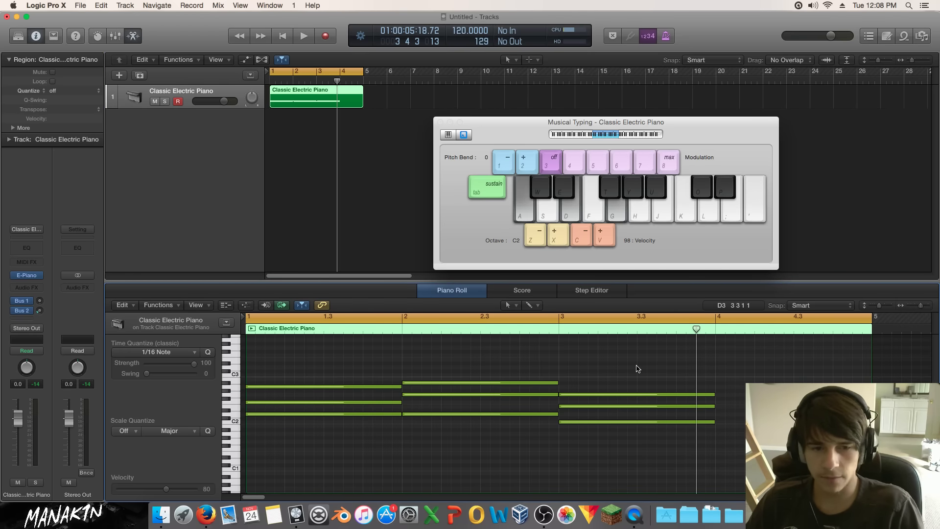
{"action": "key", "text": "space"}
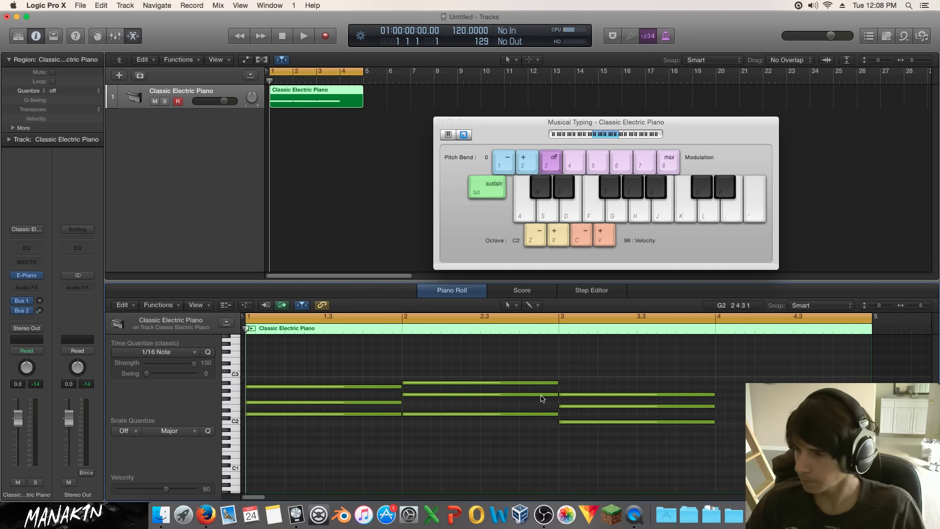
{"action": "key", "text": "space"}
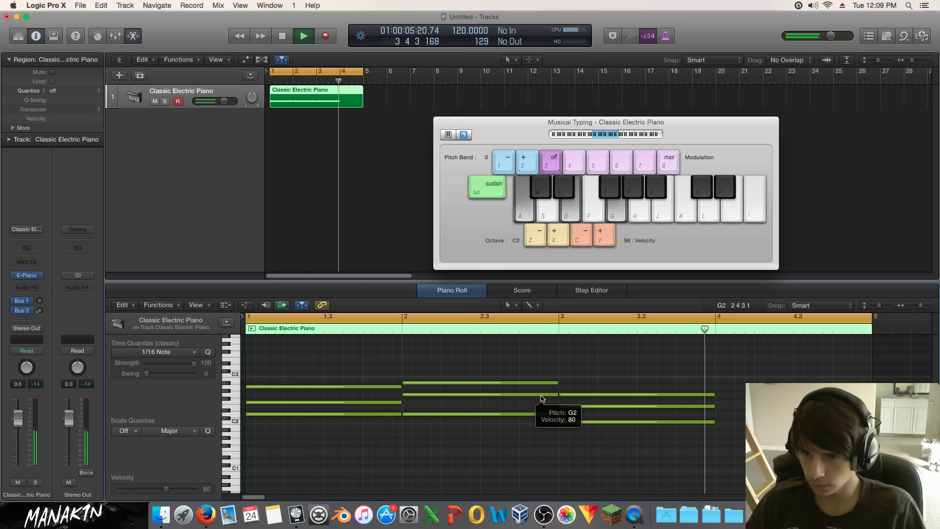
{"action": "key", "text": "space"}
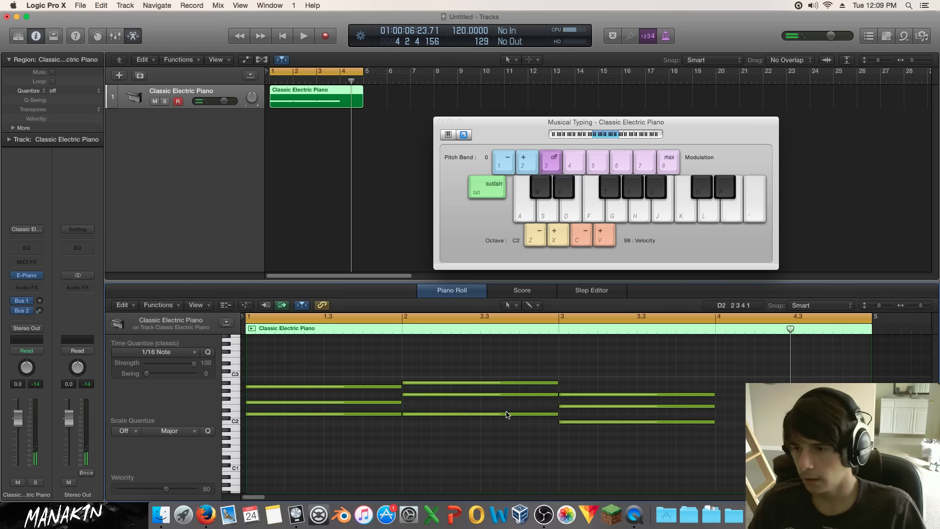
Copy the three-note chord from bar 3 to bar 4.
{"action": "left_click_drag", "start_coordinate": [537, 440], "coordinate": [574, 423]}
{"action": "left_click_drag", "start_coordinate": [680, 453], "coordinate": [666, 374]}
{"action": "left_click_drag", "start_coordinate": [722, 422], "coordinate": [724, 423]}
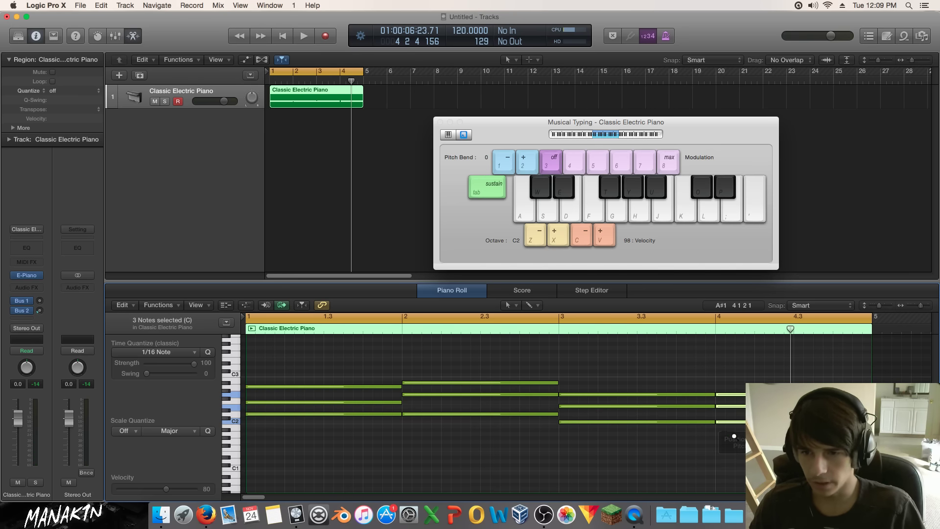
Raise bar 4's middle note to F2 and its top note to A2, and play back all four bars.
{"action": "left_click_drag", "start_coordinate": [653, 448], "coordinate": [632, 330]}
{"action": "left_click", "coordinate": [754, 444]}
{"action": "left_click_drag", "start_coordinate": [755, 445], "coordinate": [739, 391]}
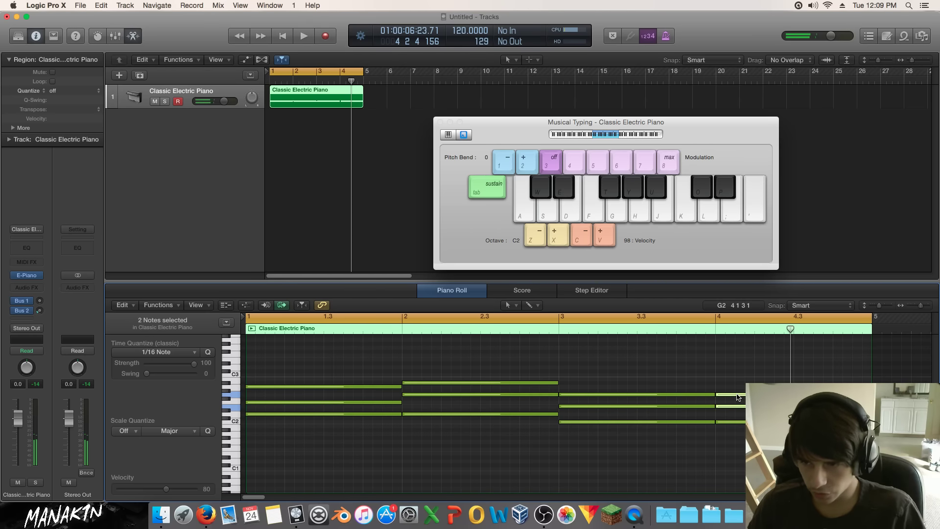
{"action": "left_click", "coordinate": [732, 387]}
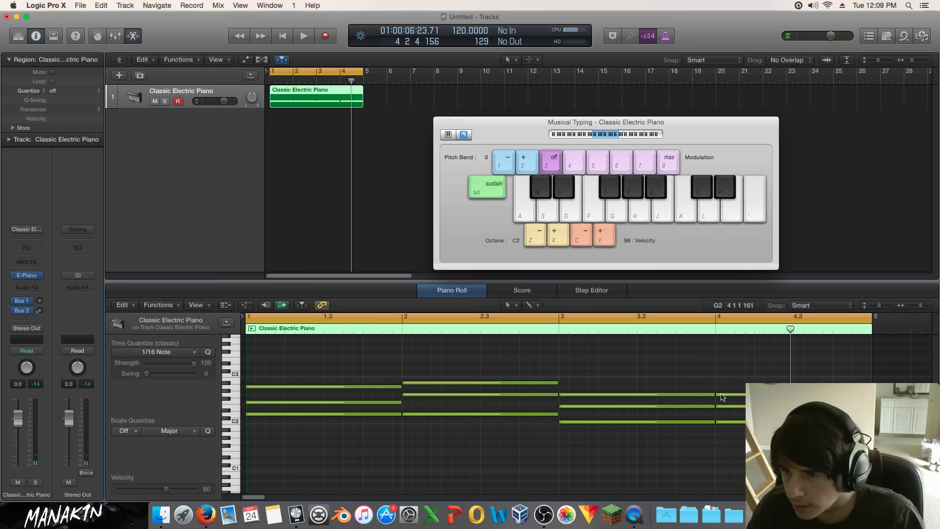
{"action": "left_click", "coordinate": [727, 406]}
{"action": "left_click_drag", "start_coordinate": [727, 410], "coordinate": [729, 391]}
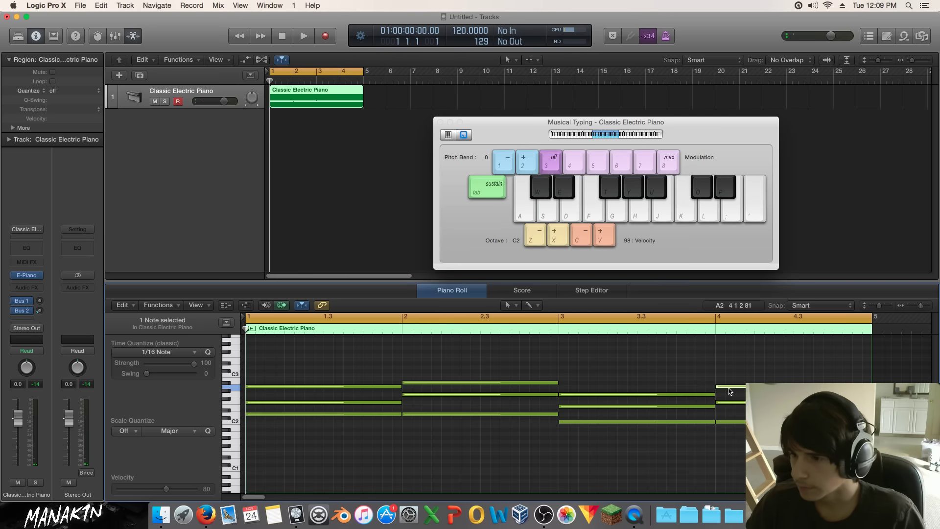
{"action": "key", "text": "Return"}
{"action": "key", "text": "space"}
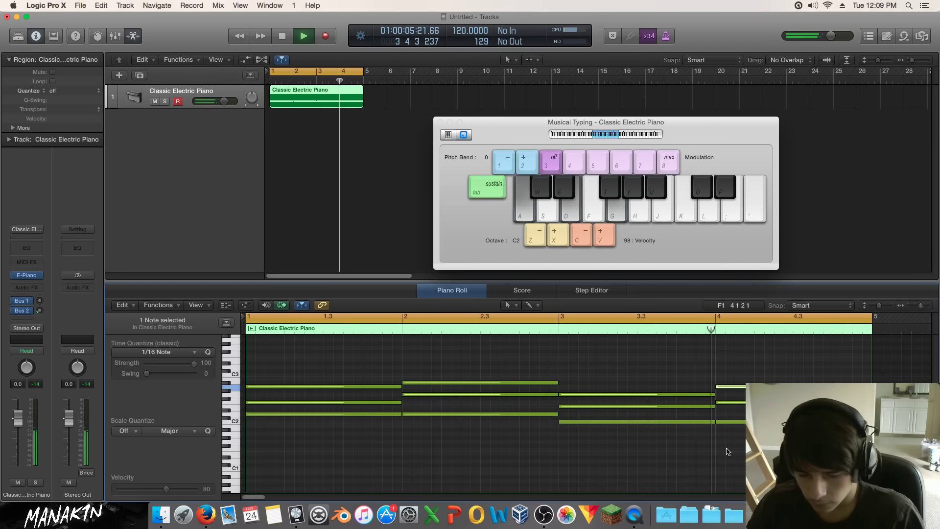
{"action": "key", "text": "space"}
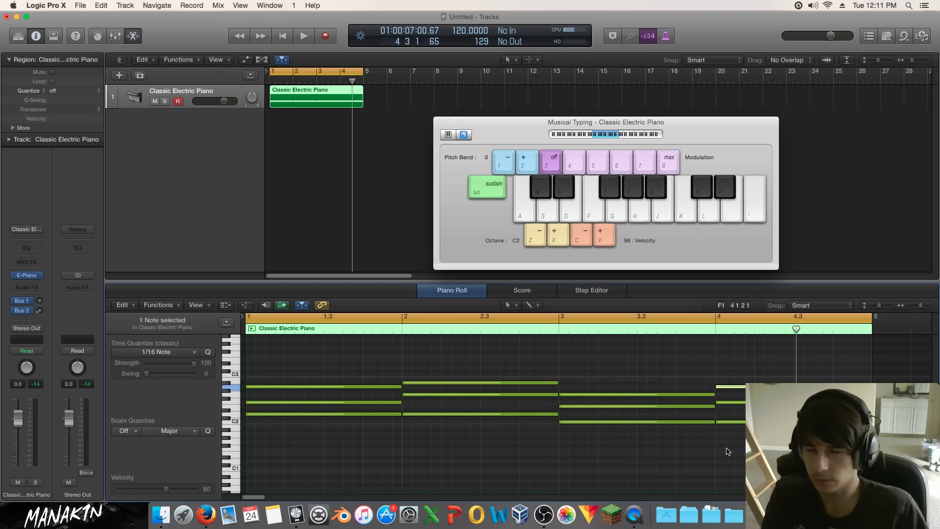
Close the Musical Typing window and the Piano Roll, and play the finished four-bar loop.
{"action": "left_click", "coordinate": [395, 216]}
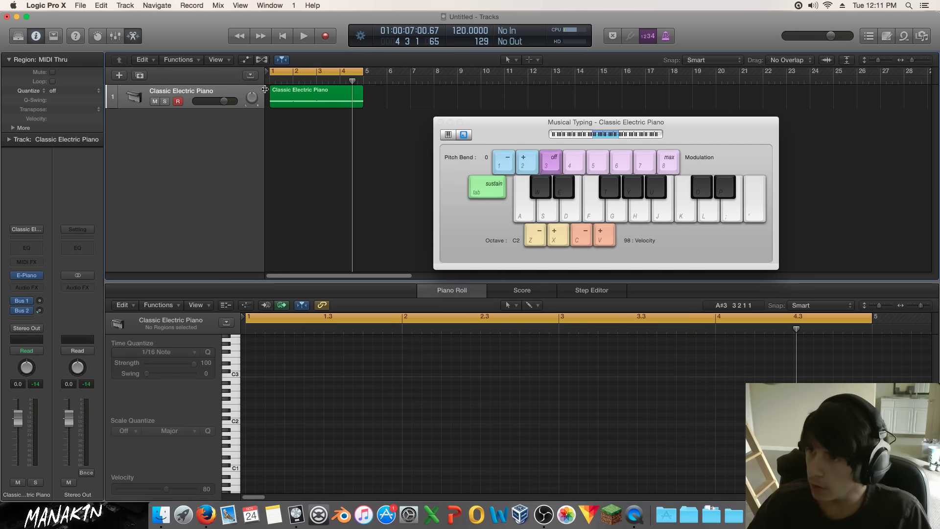
{"action": "left_click", "coordinate": [440, 122]}
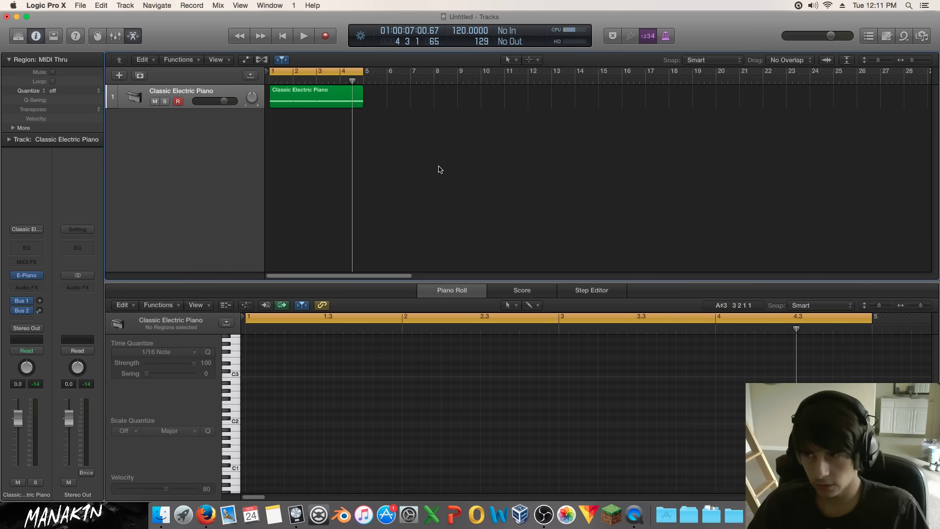
{"action": "key", "text": "e"}
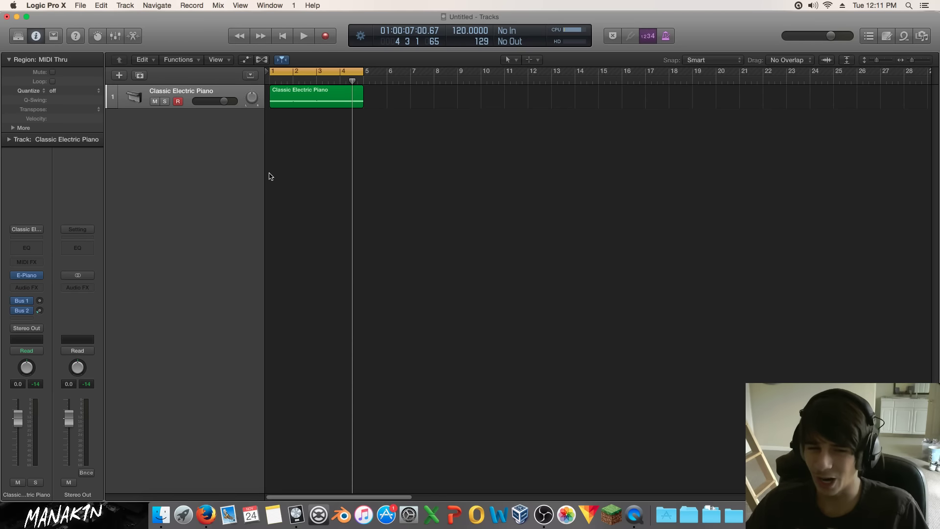
{"action": "key", "text": "space"}
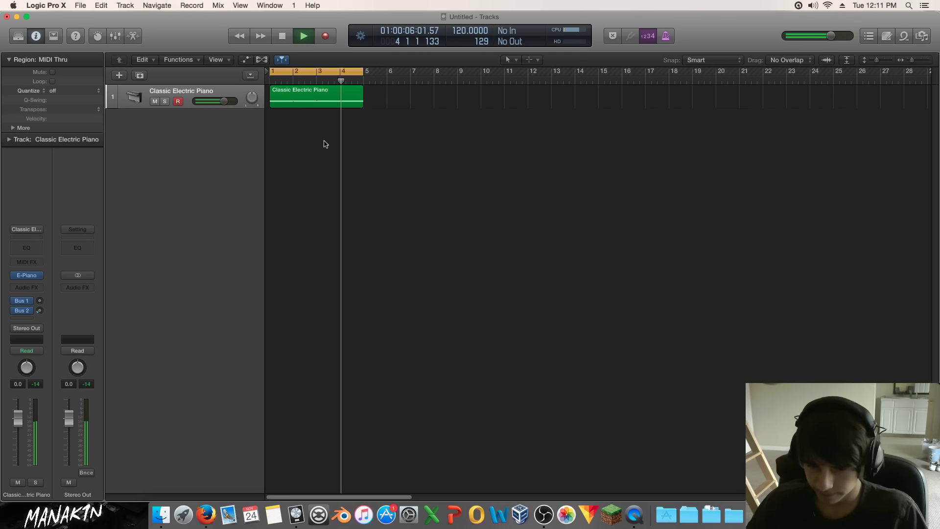
{"action": "key", "text": "space"}
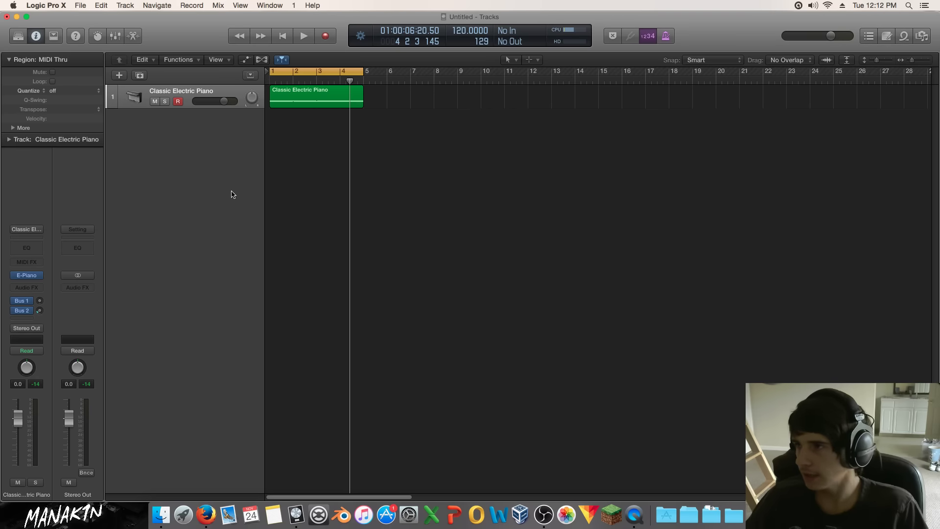
Collapse the Region inspector and open the Library for the electric piano track.
{"action": "left_click", "coordinate": [9, 60]}
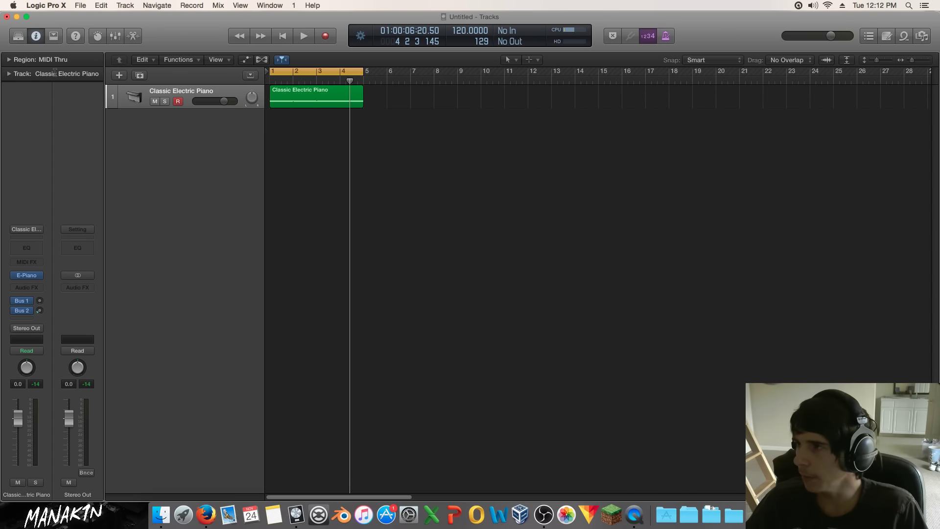
{"action": "left_click", "coordinate": [18, 37]}
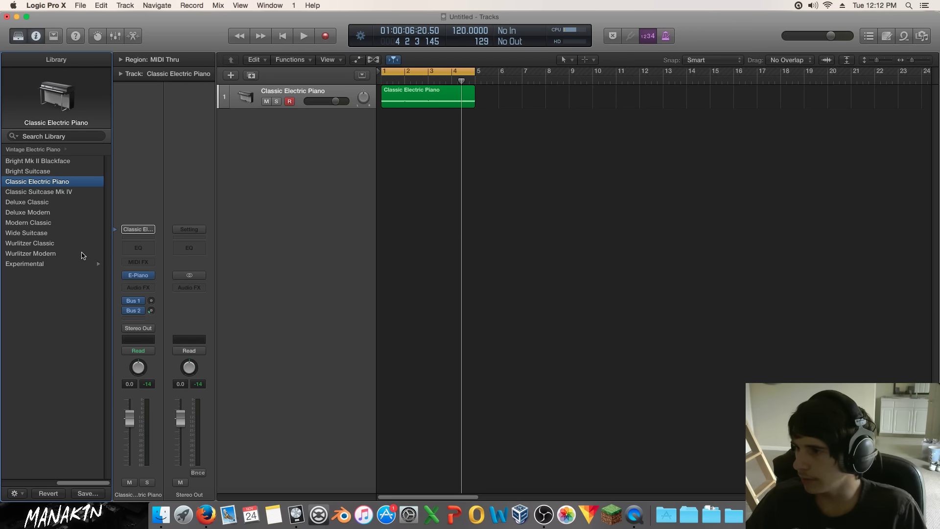
Replace the electric piano track's instrument with the stereo version of Alchemy, and close its plug-in window.
{"action": "mouse_move", "coordinate": [153, 278]}
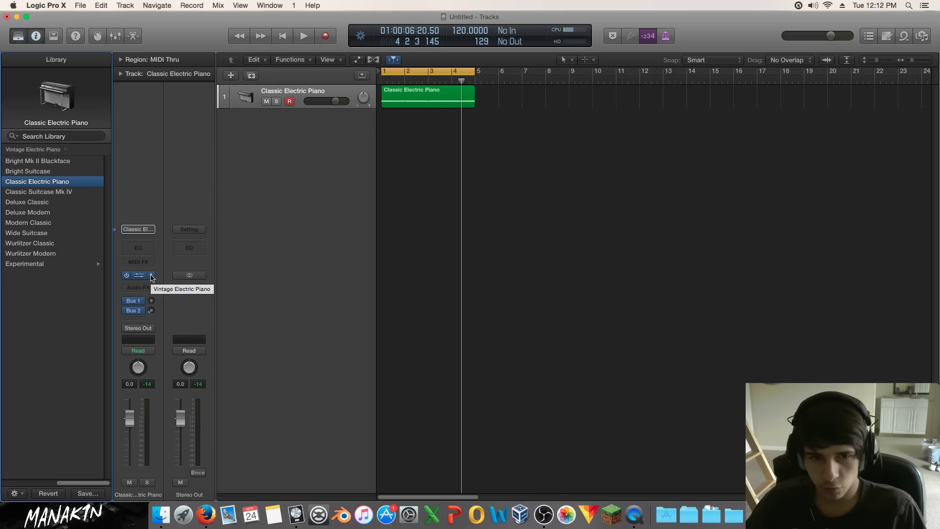
{"action": "left_click", "coordinate": [151, 276]}
{"action": "mouse_move", "coordinate": [168, 304]}
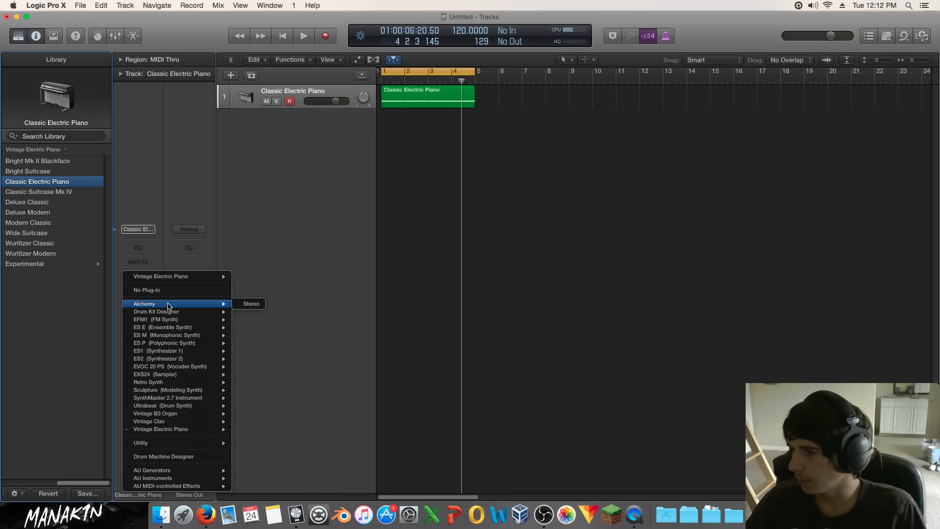
{"action": "left_click", "coordinate": [247, 303]}
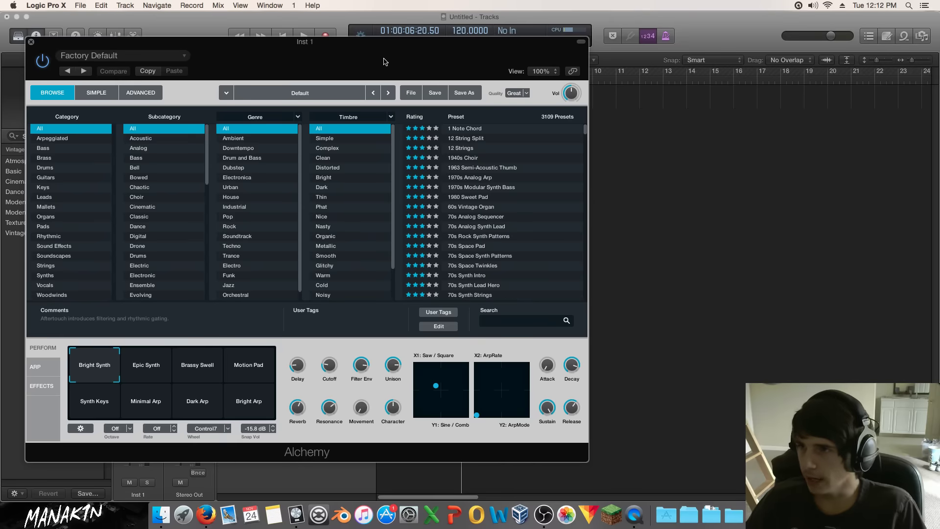
{"action": "left_click_drag", "start_coordinate": [358, 52], "coordinate": [480, 37]}
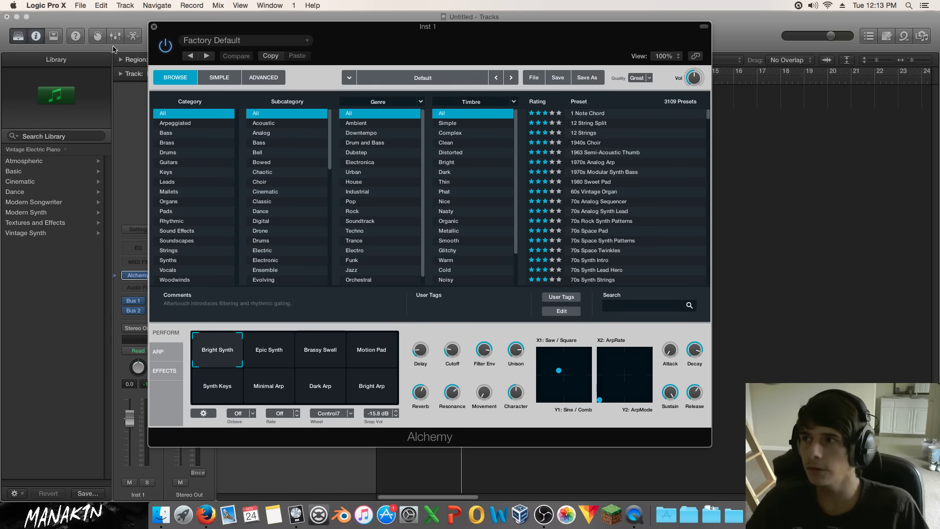
{"action": "left_click", "coordinate": [154, 26]}
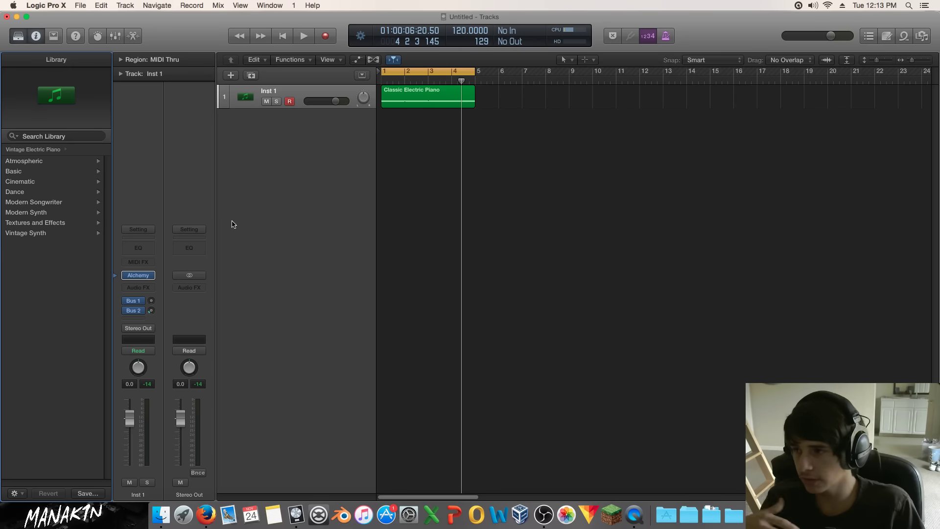
{"action": "left_click", "coordinate": [151, 278]}
{"action": "mouse_move", "coordinate": [186, 400]}
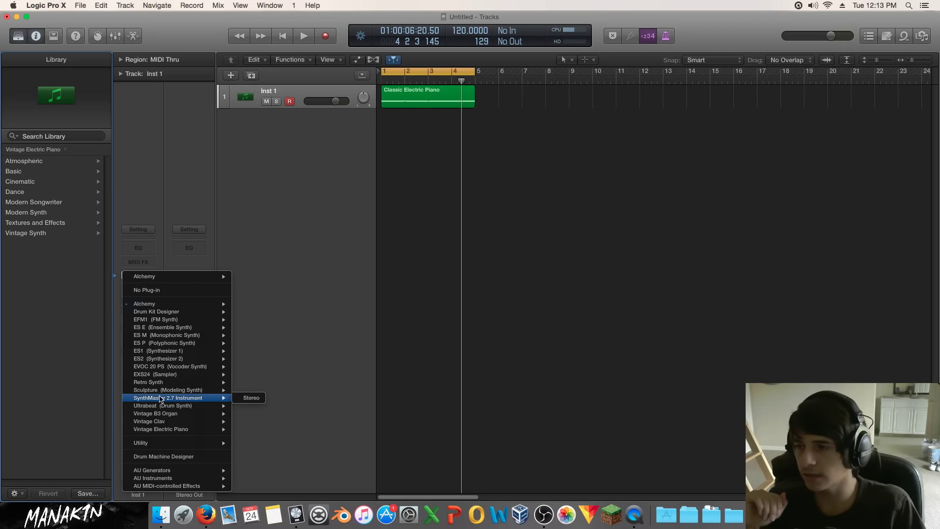
{"action": "left_click", "coordinate": [173, 183]}
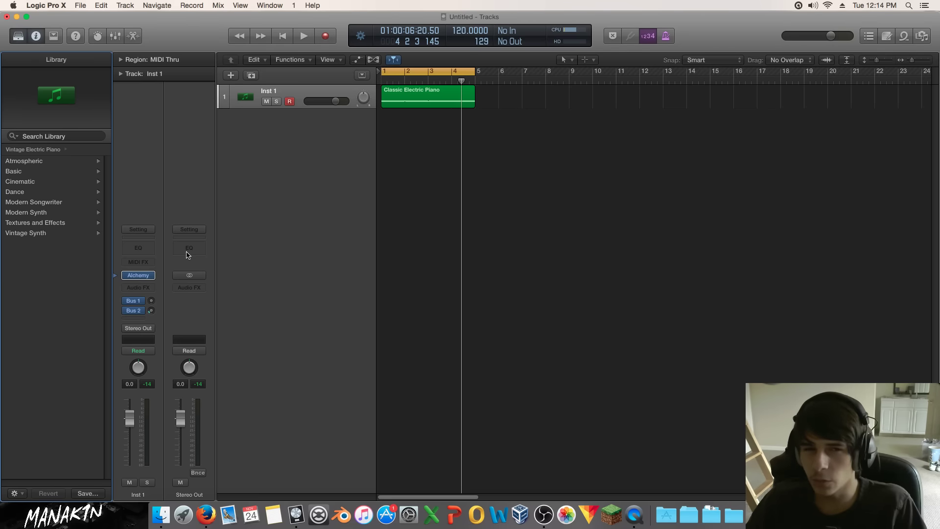
{"action": "mouse_move", "coordinate": [151, 276]}
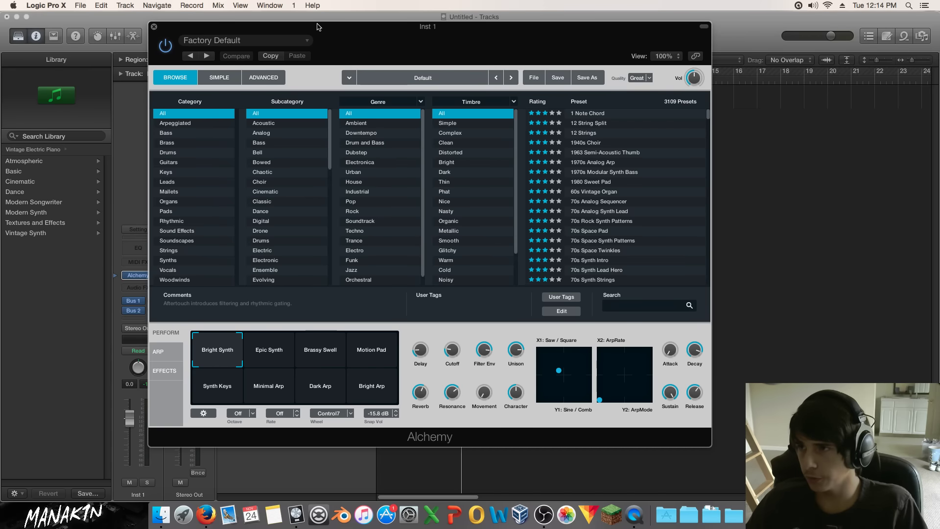
{"action": "left_click_drag", "start_coordinate": [332, 36], "coordinate": [499, 49]}
{"action": "key", "text": "super+w"}
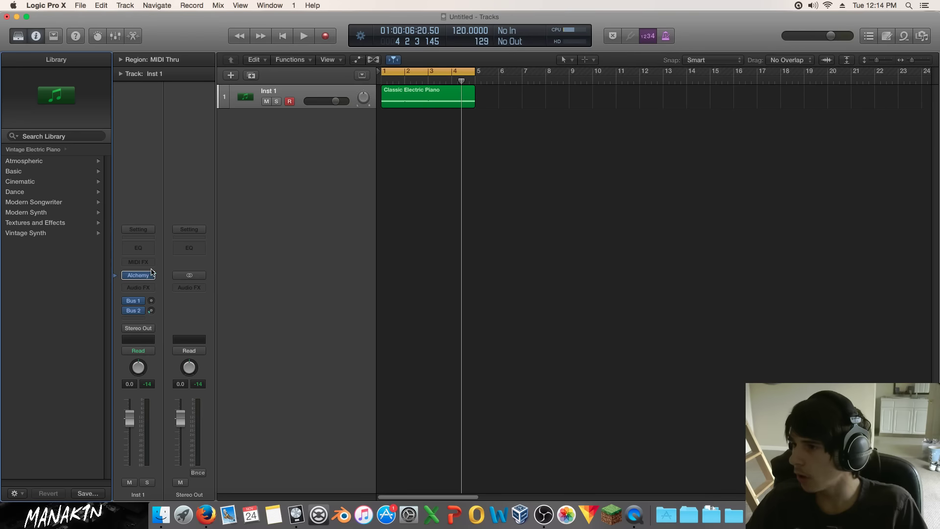
Reopen stereo Alchemy on the track and filter its presets to the Keys category.
{"action": "left_click", "coordinate": [151, 275]}
{"action": "mouse_move", "coordinate": [156, 308]}
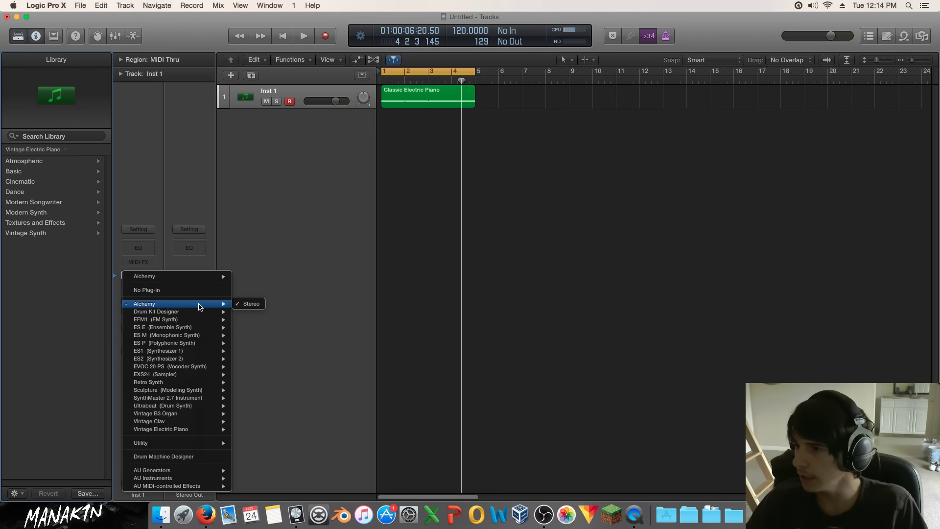
{"action": "left_click", "coordinate": [251, 304]}
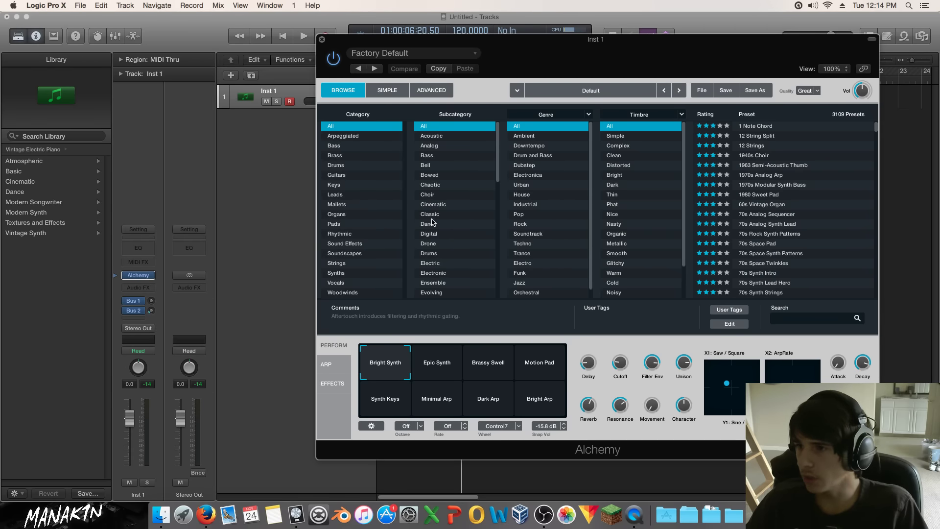
{"action": "left_click", "coordinate": [353, 185]}
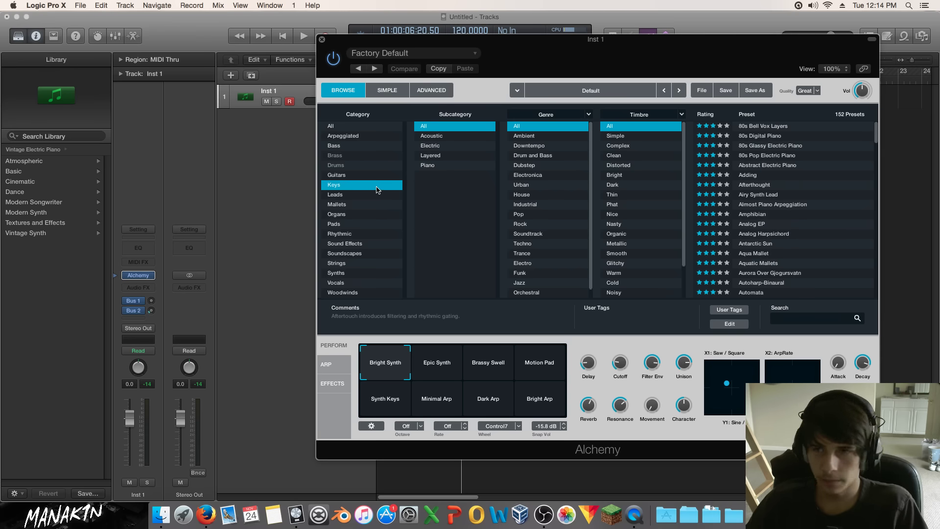
{"action": "left_click_drag", "start_coordinate": [387, 43], "coordinate": [405, 79]}
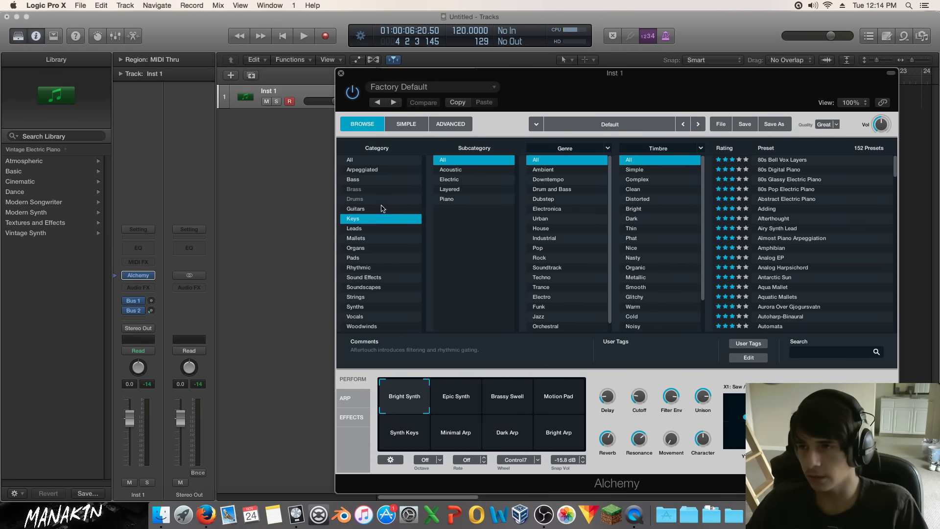
Look into the Library's Atmospheric category and return to the category list.
{"action": "left_click", "coordinate": [26, 161]}
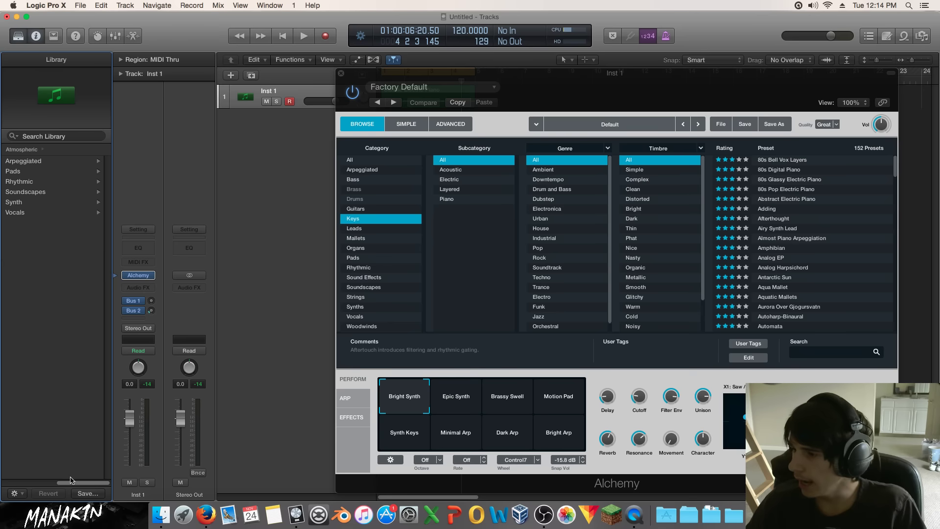
{"action": "scroll", "coordinate": [74, 483], "scroll_direction": "left", "scroll_amount": 5}
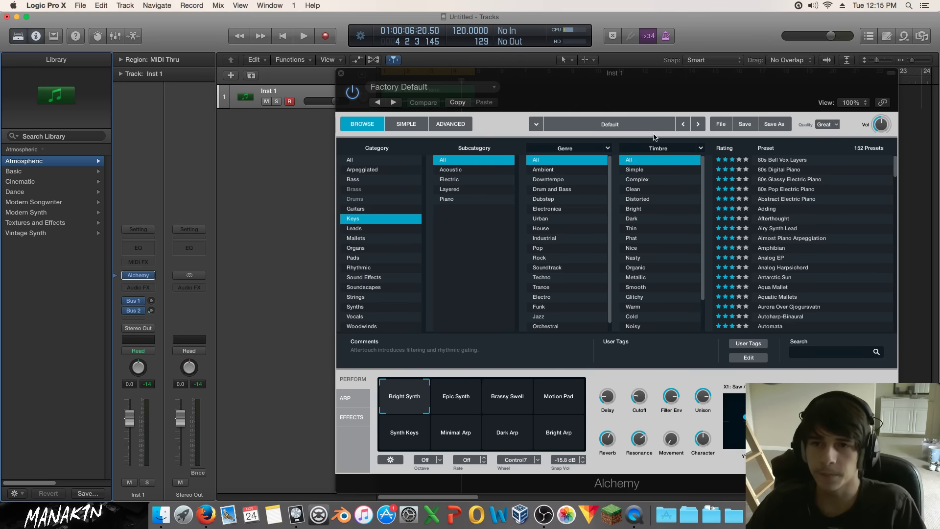
{"action": "left_click_drag", "start_coordinate": [424, 72], "coordinate": [339, 72]}
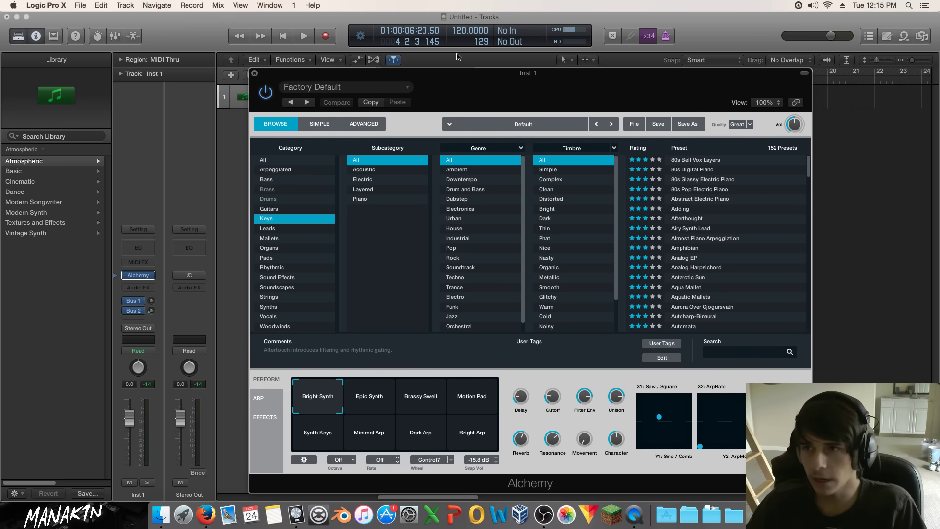
Lower the Inst 1 track's volume to -8.0 dB and move the Alchemy window clear of the channel strips.
{"action": "left_click_drag", "start_coordinate": [482, 81], "coordinate": [529, 70]}
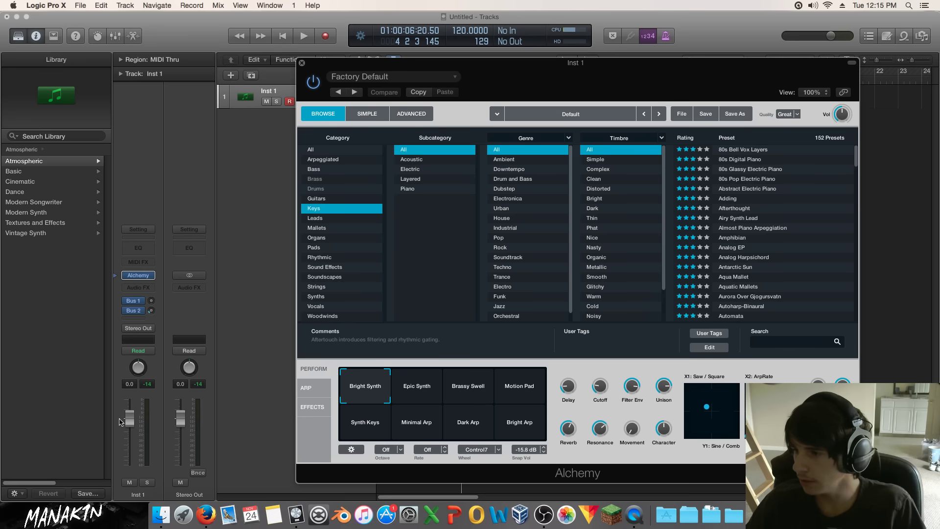
{"action": "mouse_move", "coordinate": [130, 419]}
{"action": "left_mouse_down"}
{"action": "mouse_move", "coordinate": [130, 443]}
{"action": "mouse_move", "coordinate": [129, 435]}
{"action": "left_mouse_up"}
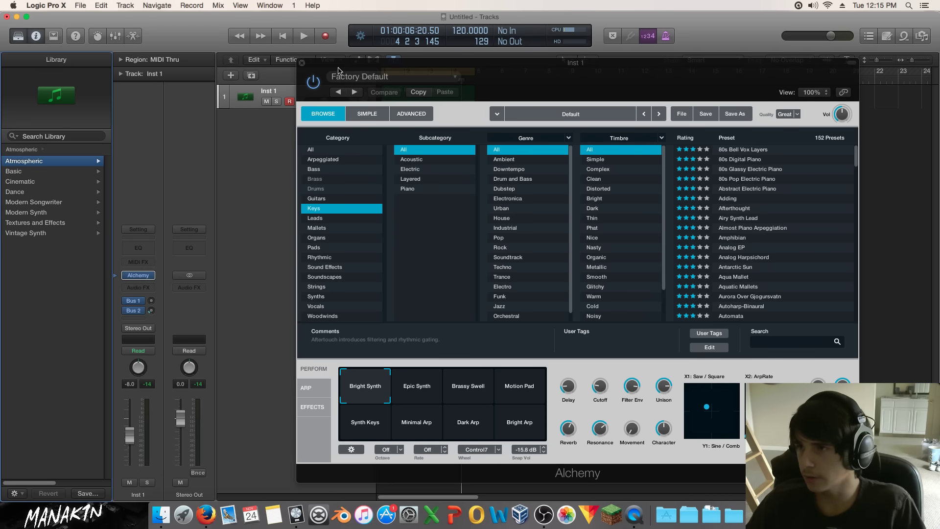
{"action": "left_click_drag", "start_coordinate": [338, 70], "coordinate": [366, 73]}
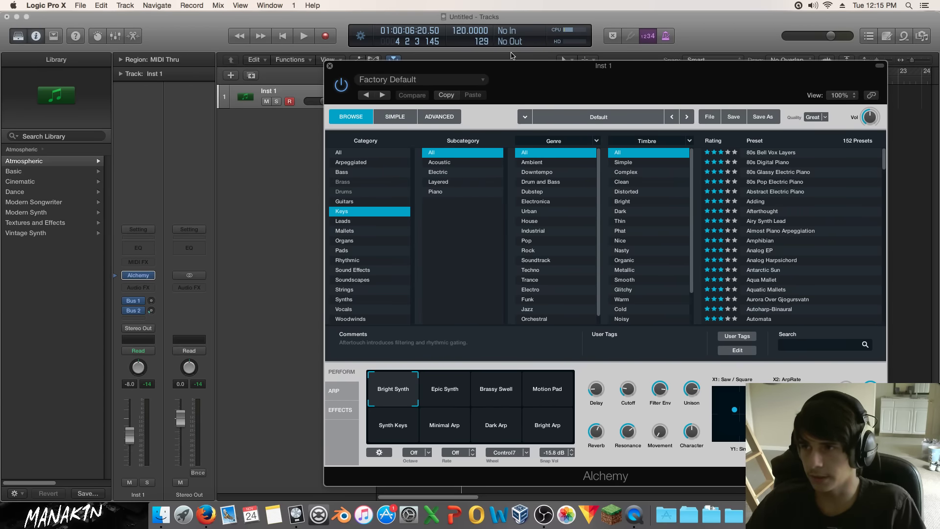
Play the chord loop and audition the presets 80s Bell Vox Layers, 80s Digital Piano, Adding, Afterthought and Airy Synth Lead.
{"action": "key", "text": "space"}
{"action": "left_click", "coordinate": [785, 154]}
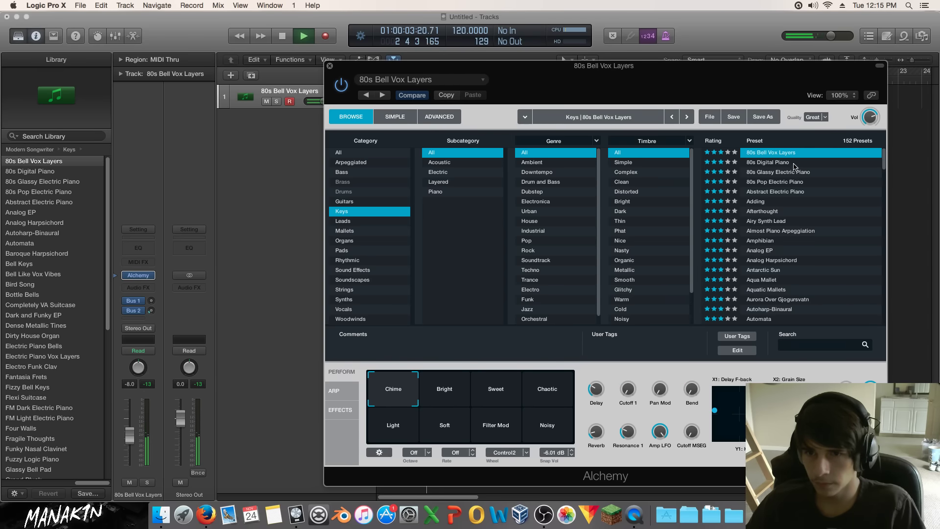
{"action": "left_click", "coordinate": [793, 162]}
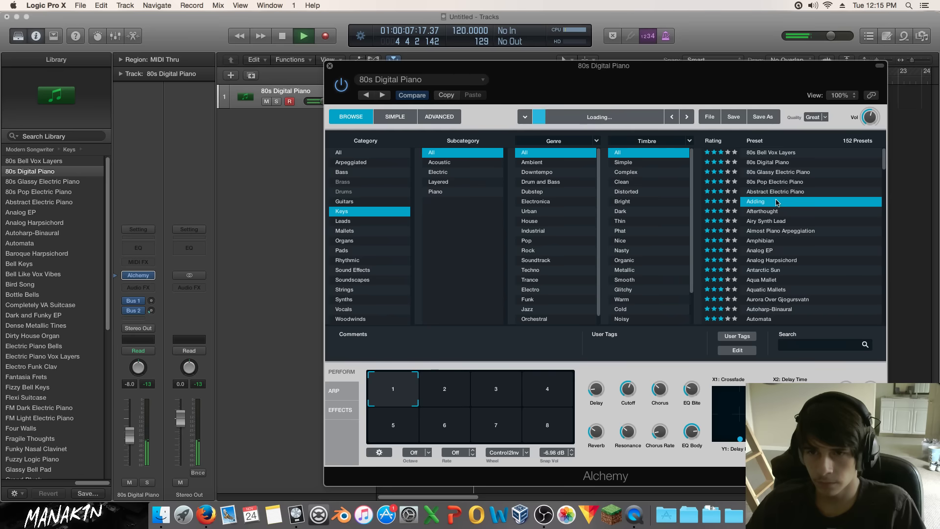
{"action": "left_click", "coordinate": [787, 203]}
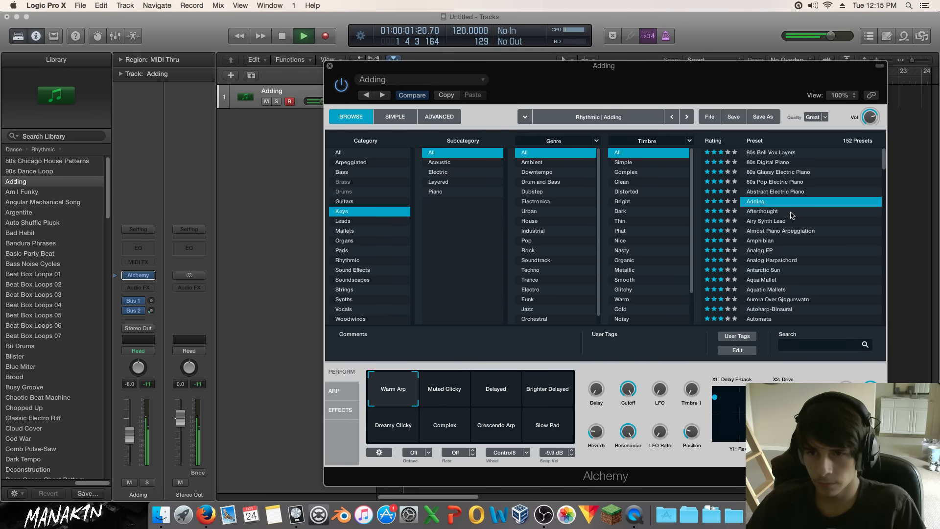
{"action": "left_click", "coordinate": [792, 212]}
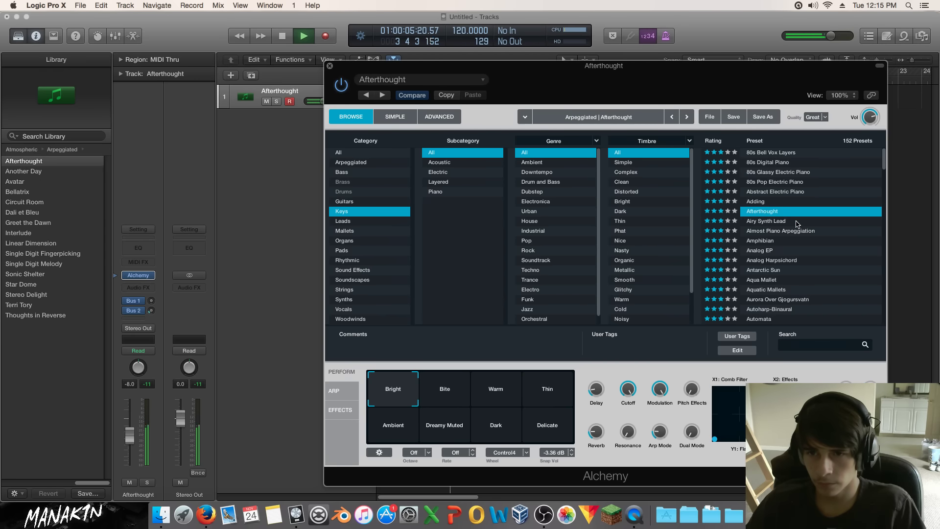
{"action": "left_click", "coordinate": [796, 222]}
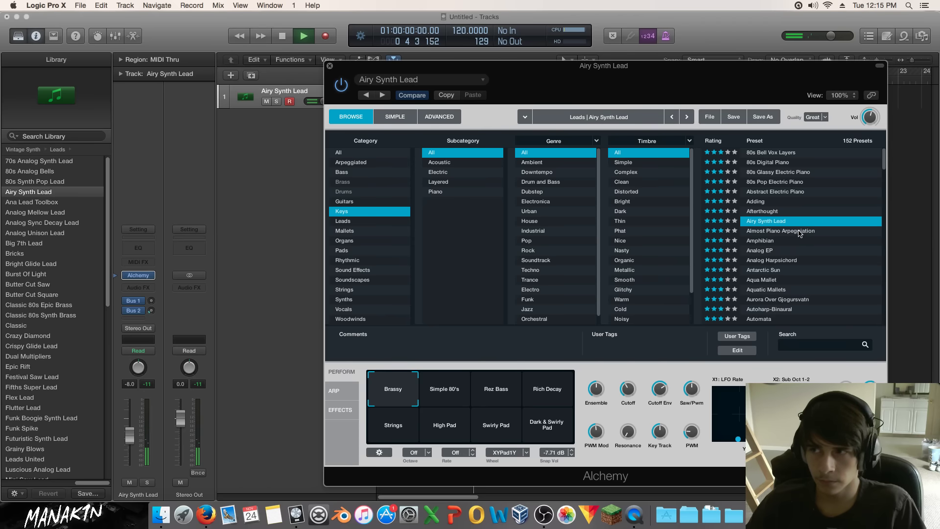
Audition the presets Almost Piano Arpeggiation, Amphibian, Analog EP, Analog Harpsichord, Antarctic Sun and Aqua Mallet over the playing loop.
{"action": "left_click", "coordinate": [799, 231]}
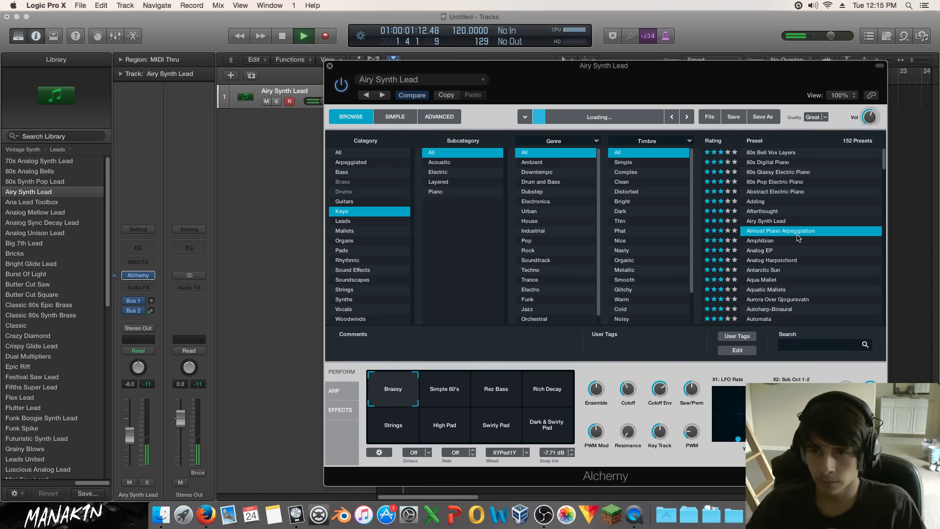
{"action": "left_click", "coordinate": [796, 240]}
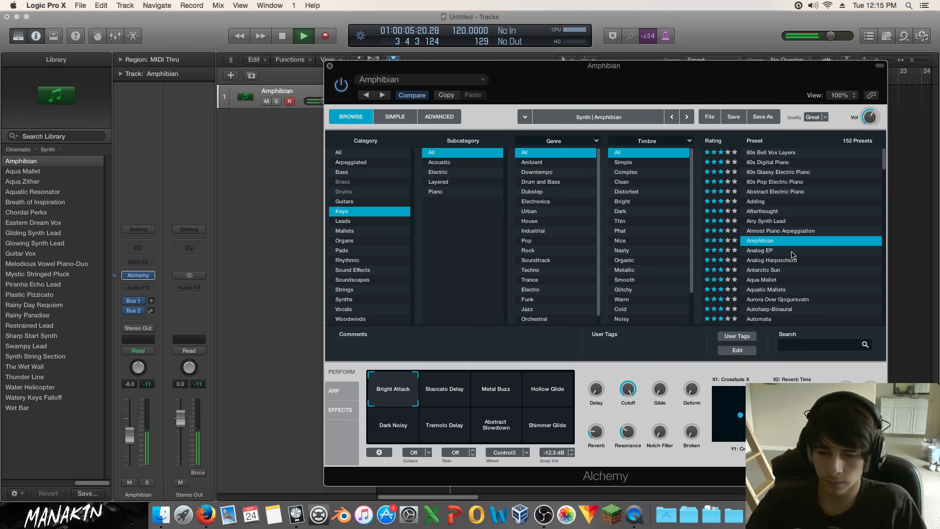
{"action": "left_click", "coordinate": [793, 253]}
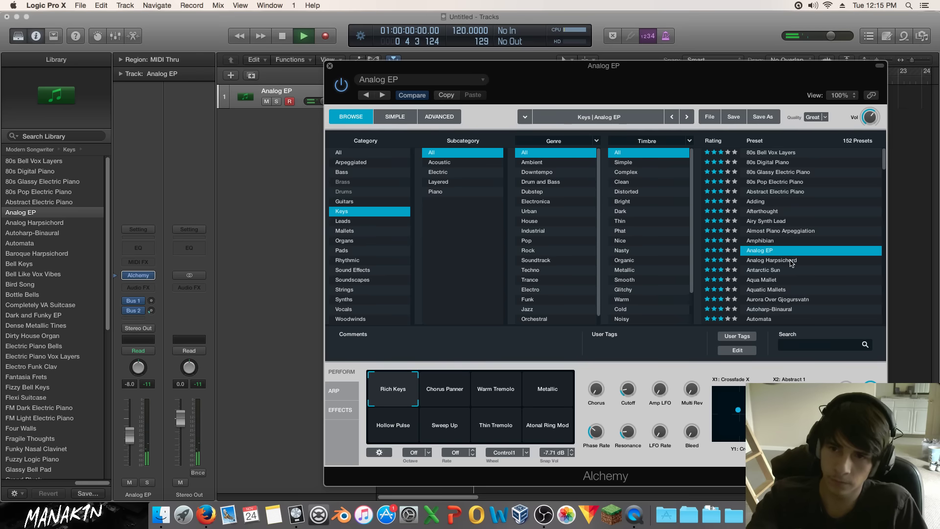
{"action": "left_click", "coordinate": [791, 261]}
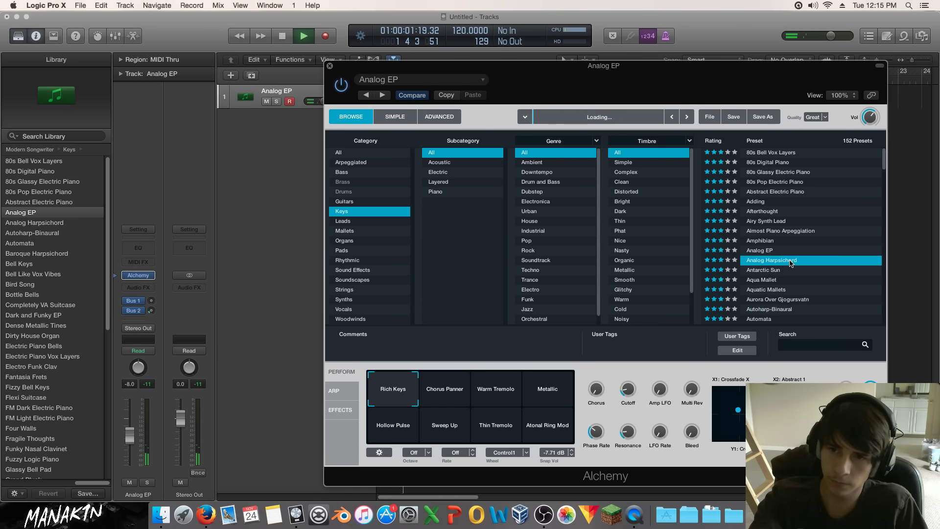
{"action": "left_click", "coordinate": [787, 271]}
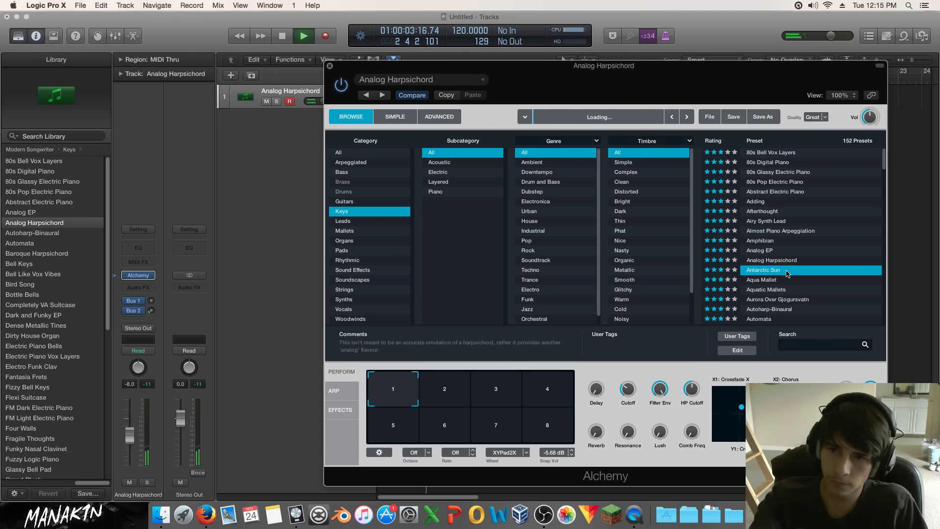
{"action": "left_click", "coordinate": [783, 280]}
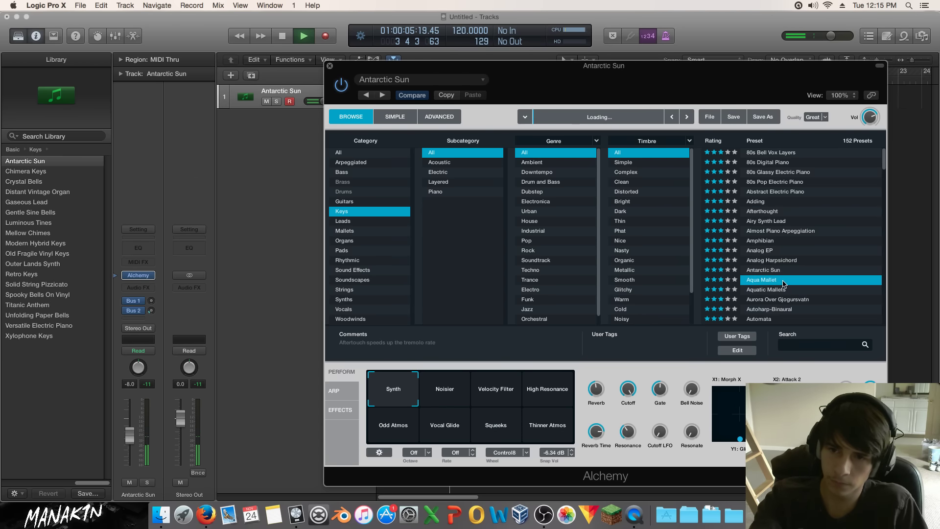
Audition the presets Aquatic Mallets, Aurora Over Gjogursvatn, Autoharp-Binaural, Automata, Baroque Harpsichord and Bass Patterns over the playing loop.
{"action": "left_click", "coordinate": [784, 290]}
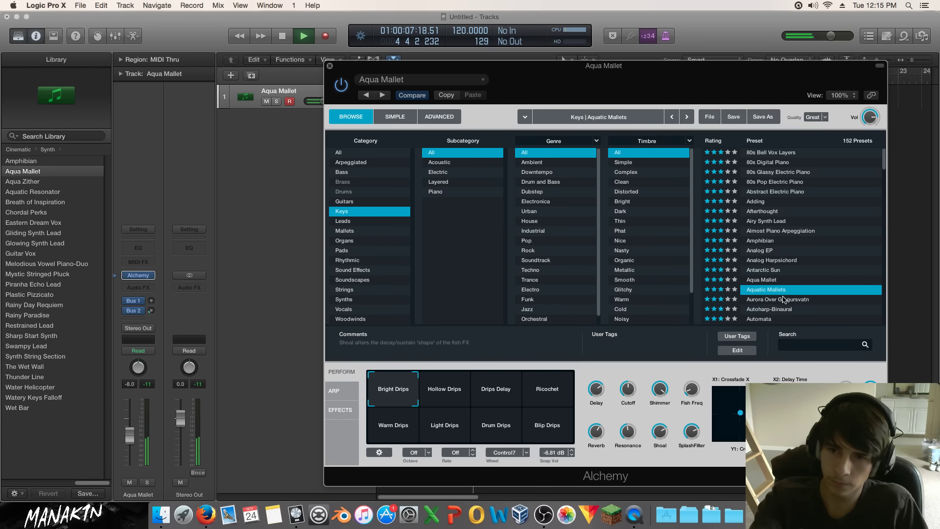
{"action": "left_click", "coordinate": [782, 300]}
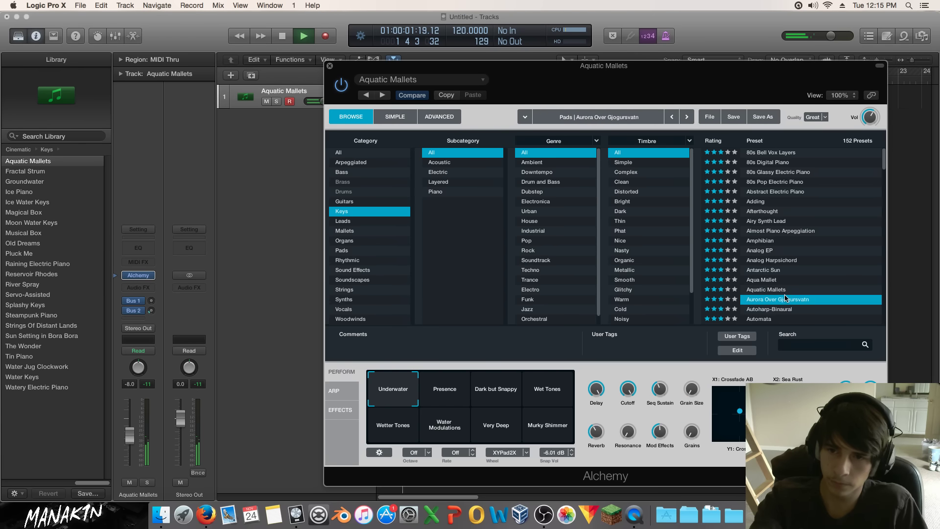
{"action": "scroll", "coordinate": [782, 294], "scroll_direction": "down", "scroll_amount": 2}
{"action": "key", "text": "Down"}
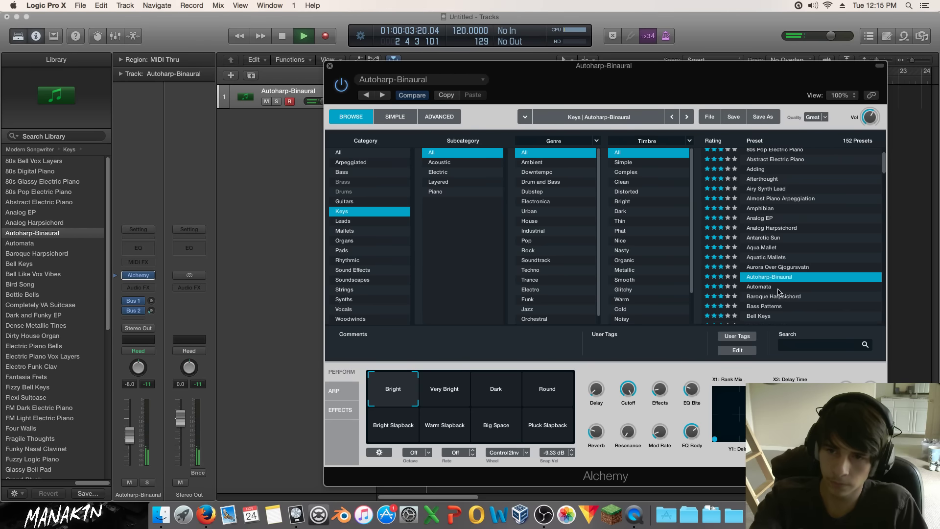
{"action": "left_click", "coordinate": [779, 289]}
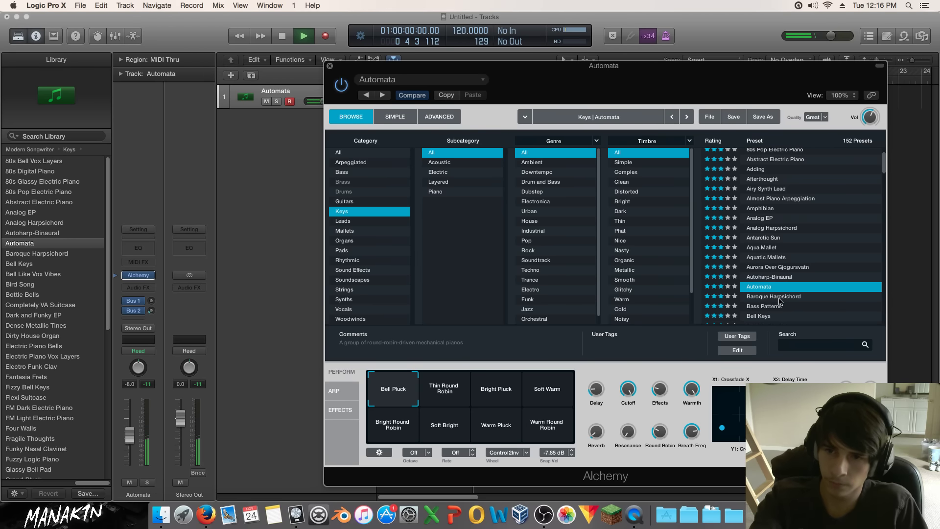
{"action": "left_click", "coordinate": [779, 297]}
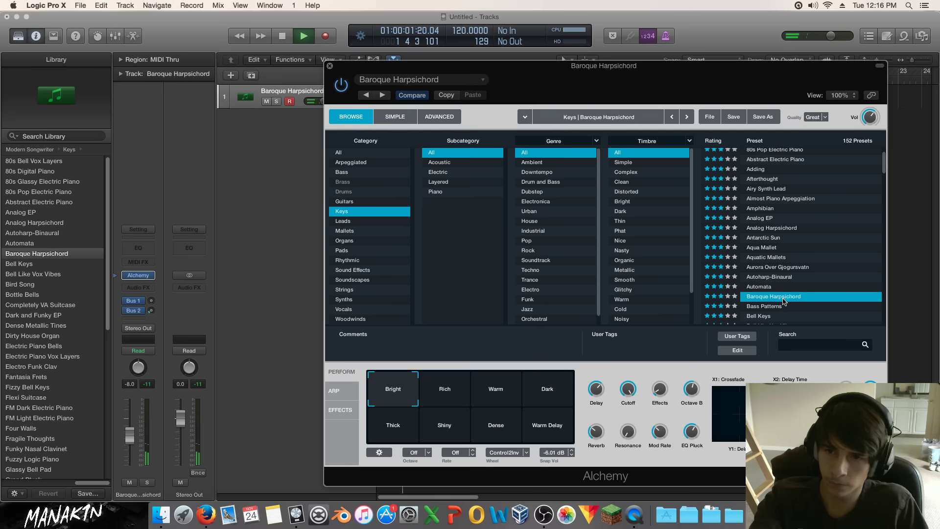
{"action": "left_click", "coordinate": [783, 301]}
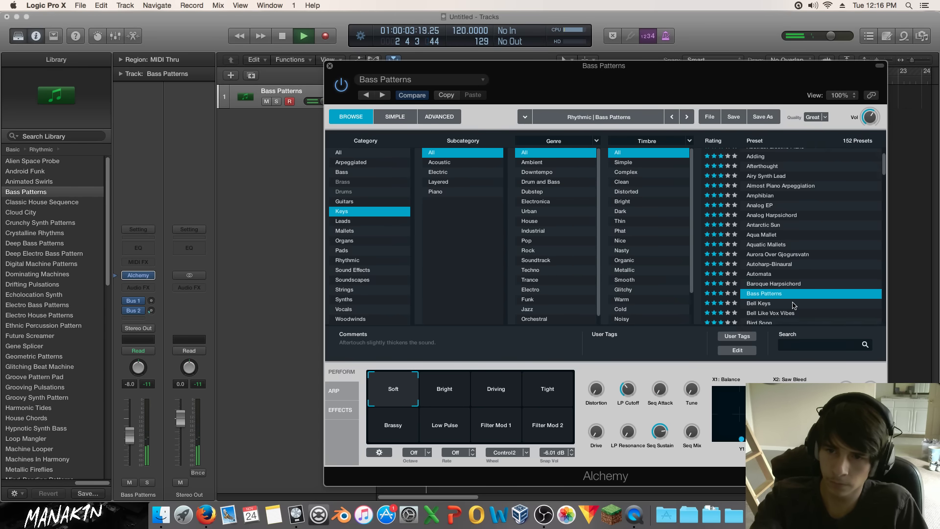
Try the presets Bell Keys, Bell Like Vox Vibes and Bird Song, settle on Bottle Bells, and close the Alchemy window with playback stopped.
{"action": "left_click", "coordinate": [783, 294]}
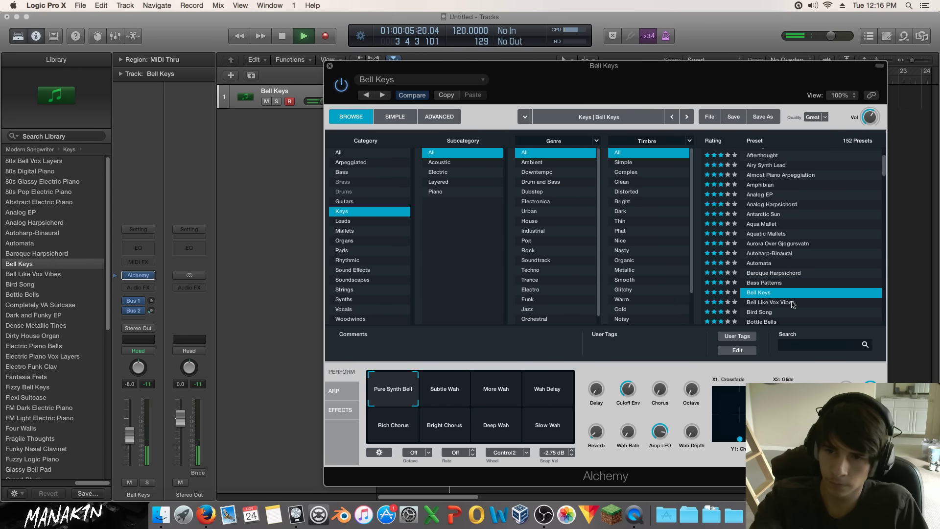
{"action": "left_click", "coordinate": [786, 303]}
{"action": "left_click", "coordinate": [782, 307]}
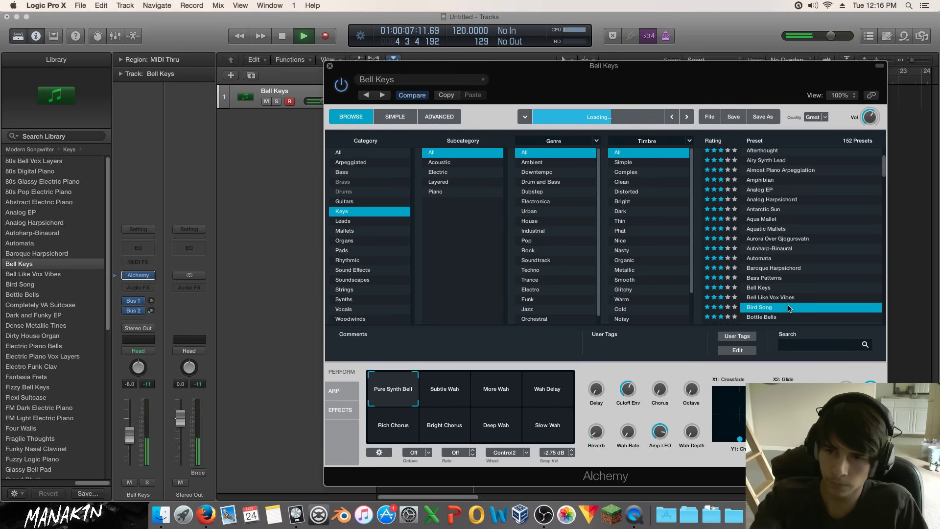
{"action": "left_click", "coordinate": [777, 285]}
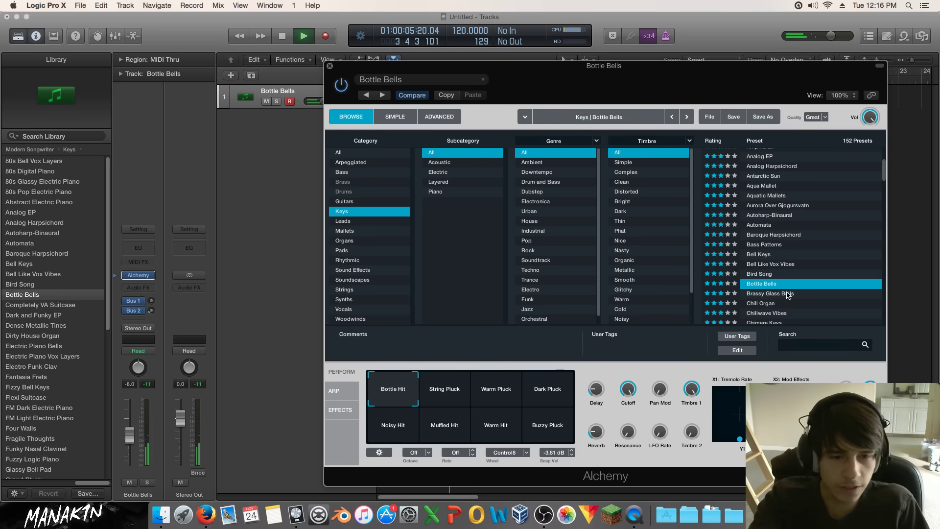
{"action": "key", "text": "space"}
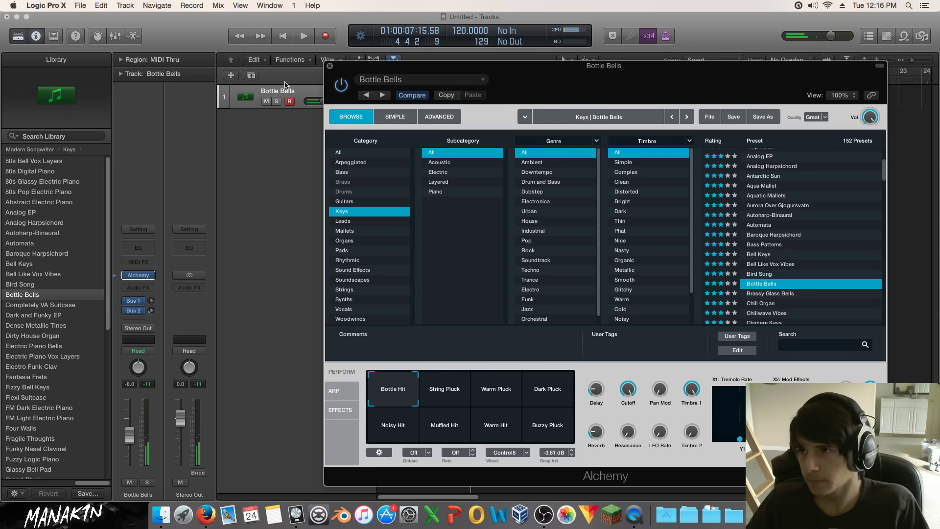
{"action": "left_click", "coordinate": [329, 67]}
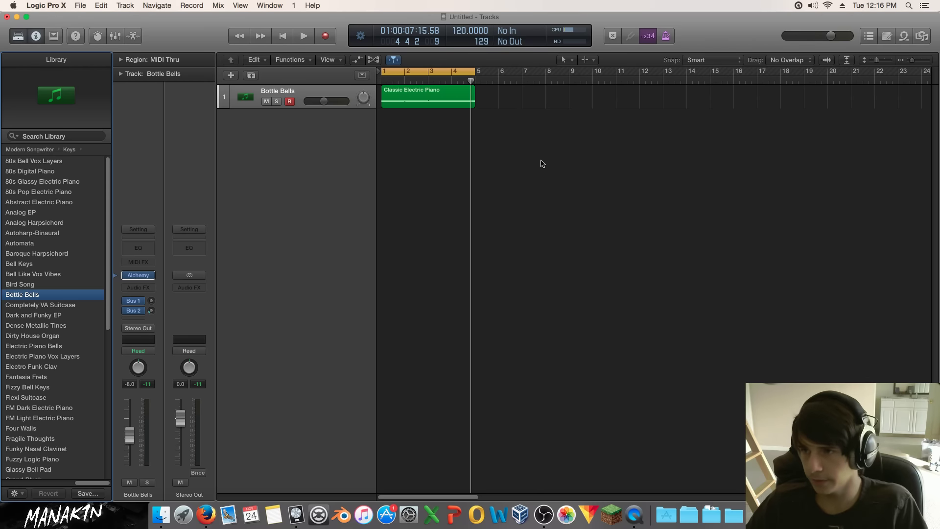
Listen to the chord loop, then duplicate the Bottle Bells track and copy the Classic Electric Piano region onto the new track.
{"action": "key", "text": "space"}
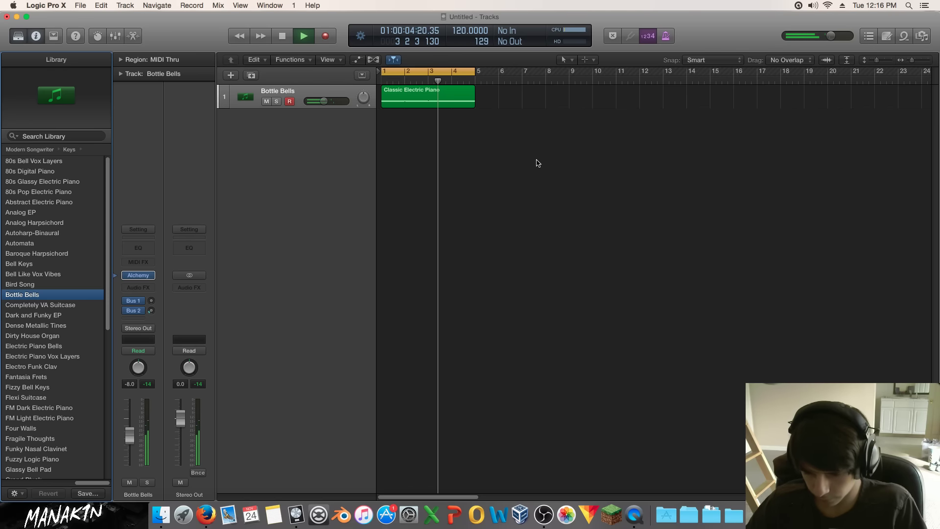
{"action": "key", "text": "space"}
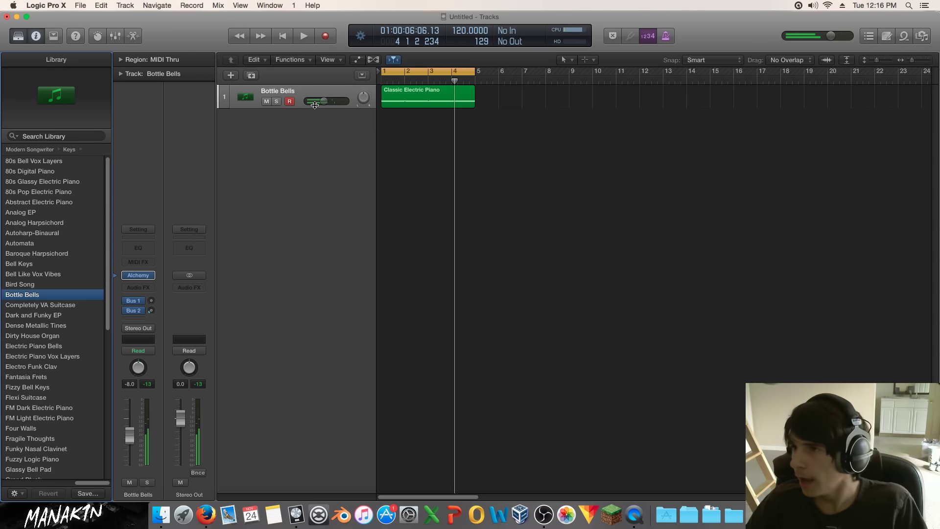
{"action": "key", "text": "super+d"}
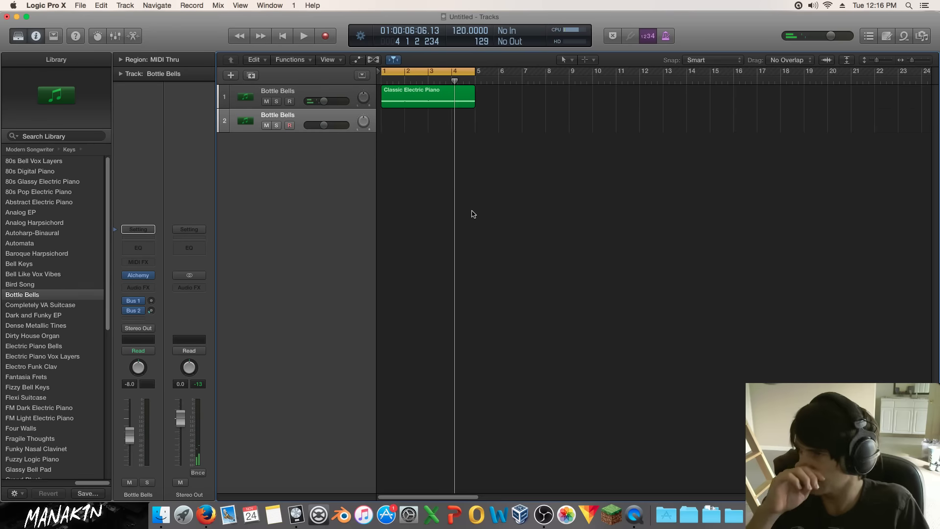
{"action": "mouse_move", "coordinate": [418, 92]}
{"action": "left_mouse_down"}
{"action": "mouse_move", "coordinate": [422, 118]}
{"action": "mouse_move", "coordinate": [420, 104]}
{"action": "left_mouse_up"}
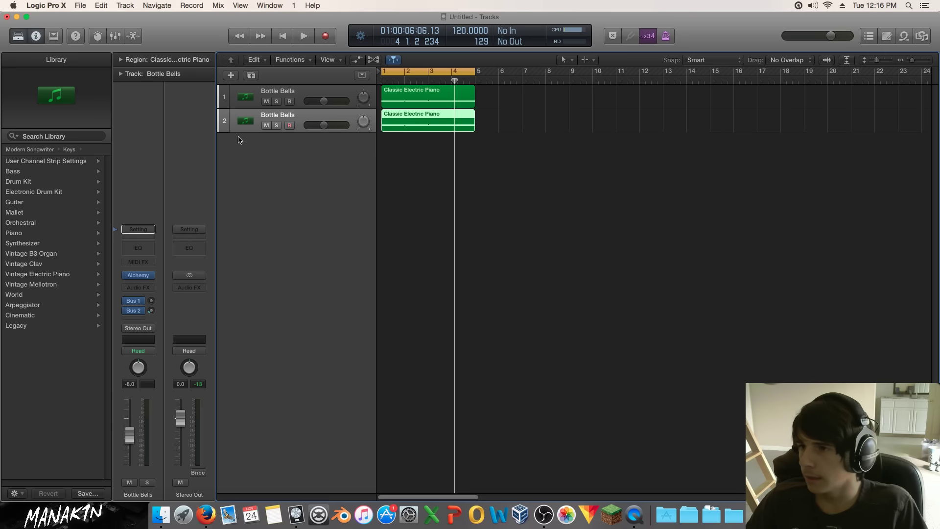
Open the copied region in the Piano Roll and break its D minor chord into staggered eighth notes D2, F2, A2 and F2.
{"action": "double_click", "coordinate": [404, 122]}
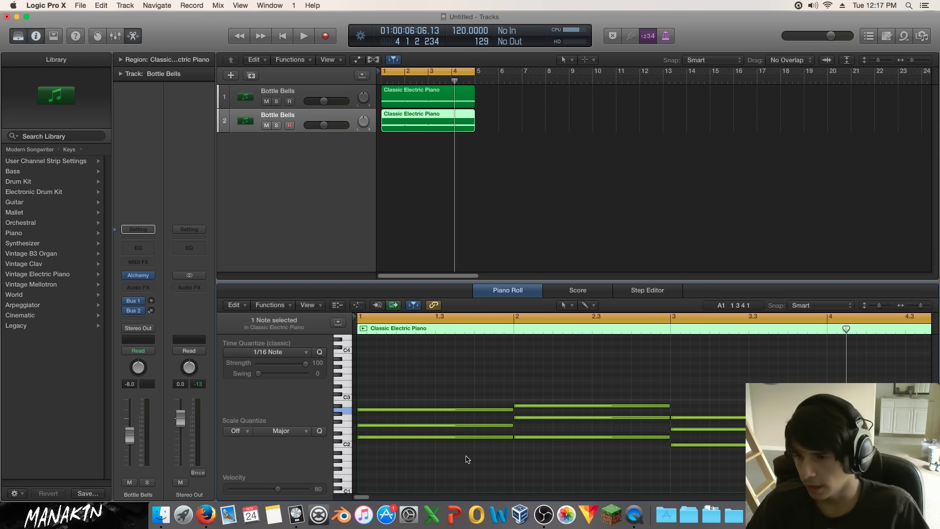
{"action": "left_click_drag", "start_coordinate": [512, 437], "coordinate": [415, 426]}
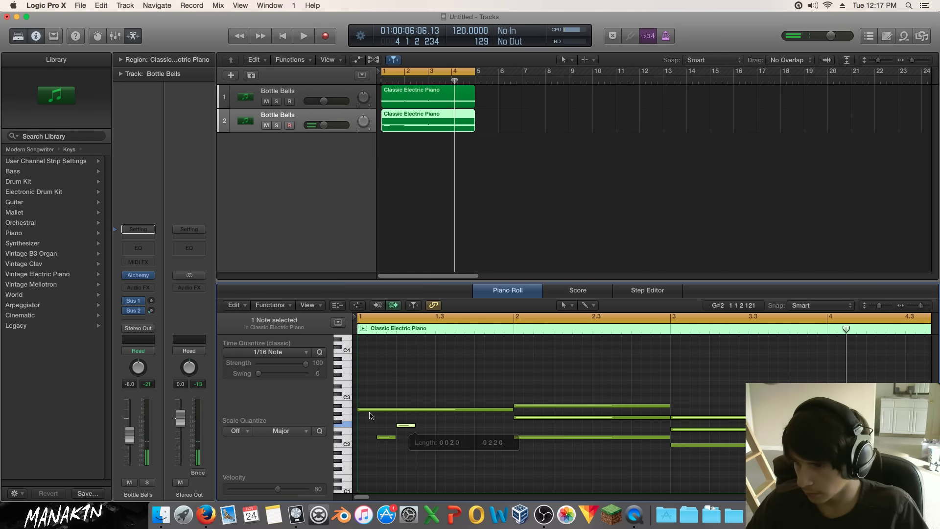
{"action": "left_click_drag", "start_coordinate": [360, 411], "coordinate": [437, 413]}
{"action": "left_click_drag", "start_coordinate": [512, 409], "coordinate": [452, 411]}
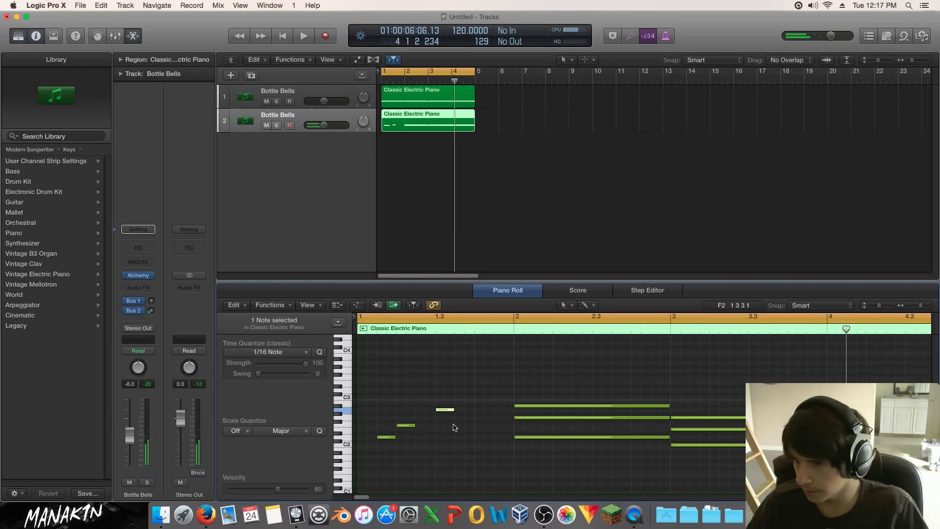
{"action": "left_click_drag", "start_coordinate": [458, 429], "coordinate": [459, 424]}
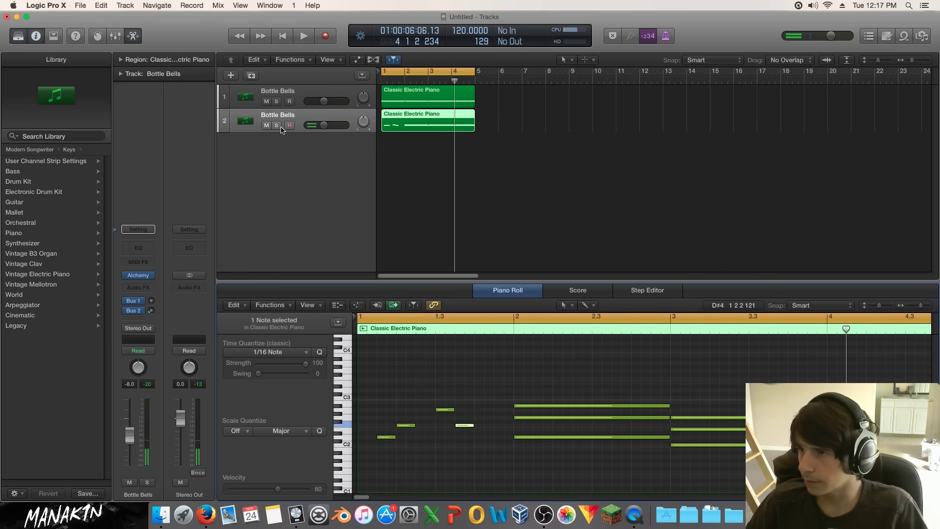
Play the pattern, then shorten the first D2 and F2 notes to sixteenths and add a short A2 after each.
{"action": "key", "text": "space"}
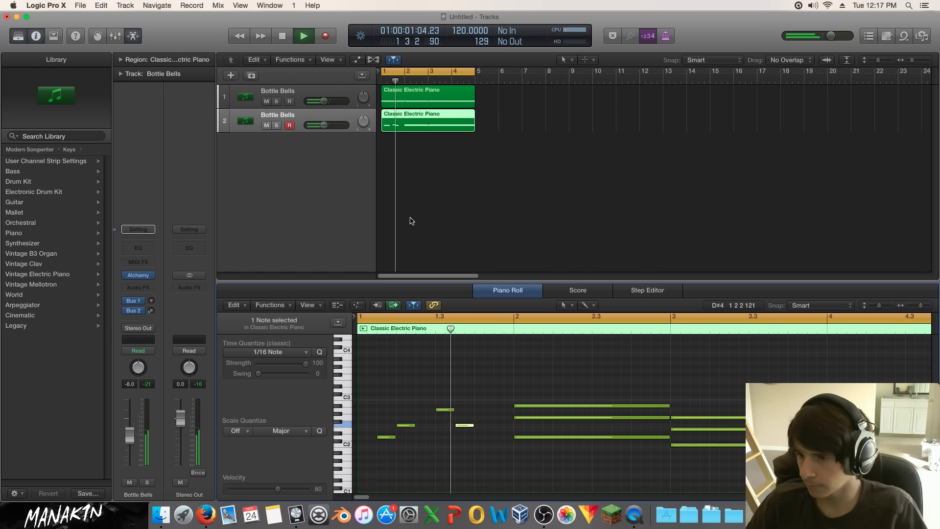
{"action": "left_click_drag", "start_coordinate": [387, 437], "coordinate": [414, 426]}
{"action": "left_click", "coordinate": [391, 409]}
{"action": "left_click", "coordinate": [417, 410], "text": "super"}
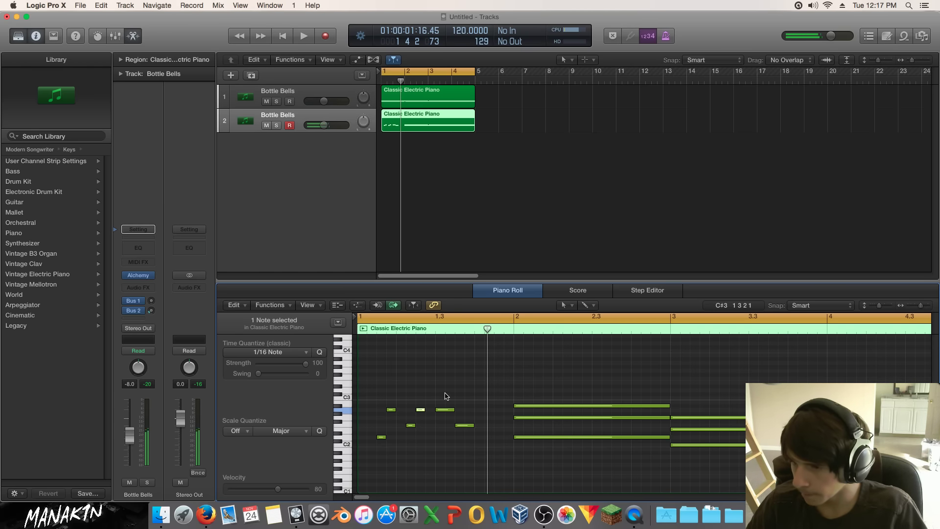
Delete the two longer notes, A2 and F2, in the second half of bar 1 and play the pattern back.
{"action": "left_click_drag", "start_coordinate": [445, 393], "coordinate": [468, 441]}
{"action": "key", "text": "Delete"}
{"action": "key", "text": "space"}
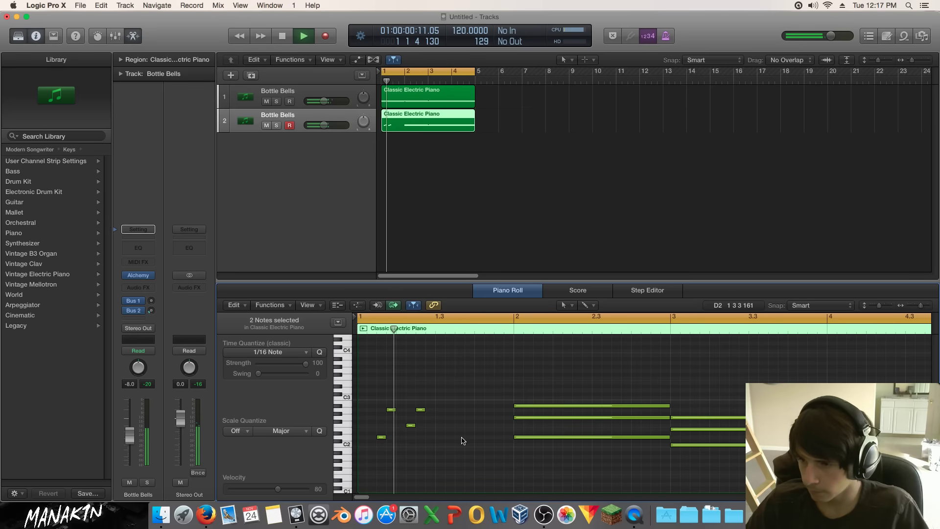
{"action": "key", "text": "space"}
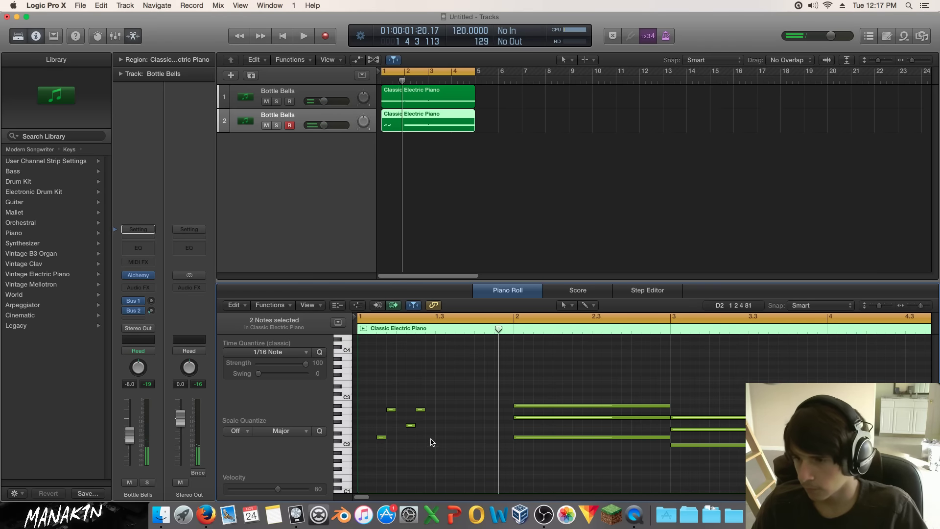
Add short D2, F2 and A2 notes in the second half of bar 1 and play the arpeggio back.
{"action": "left_click", "coordinate": [439, 437], "text": "super"}
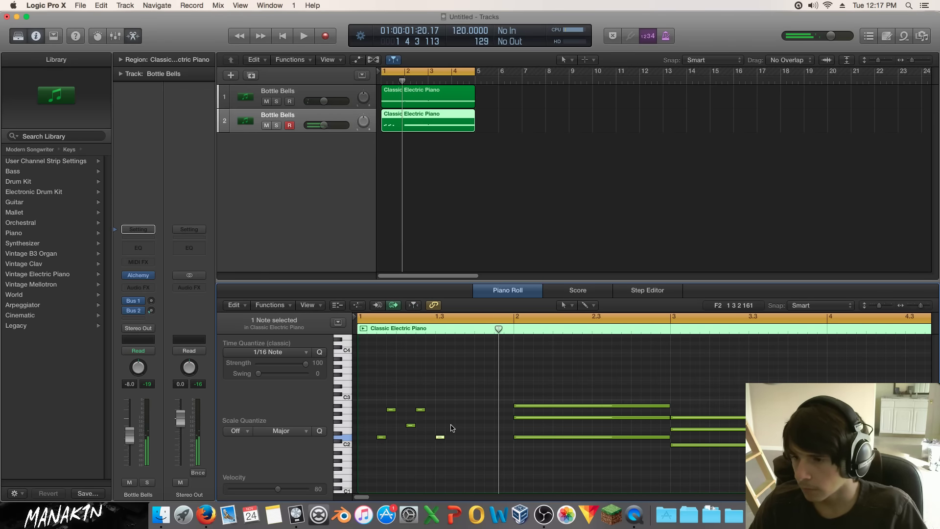
{"action": "left_click", "coordinate": [468, 410], "text": "super"}
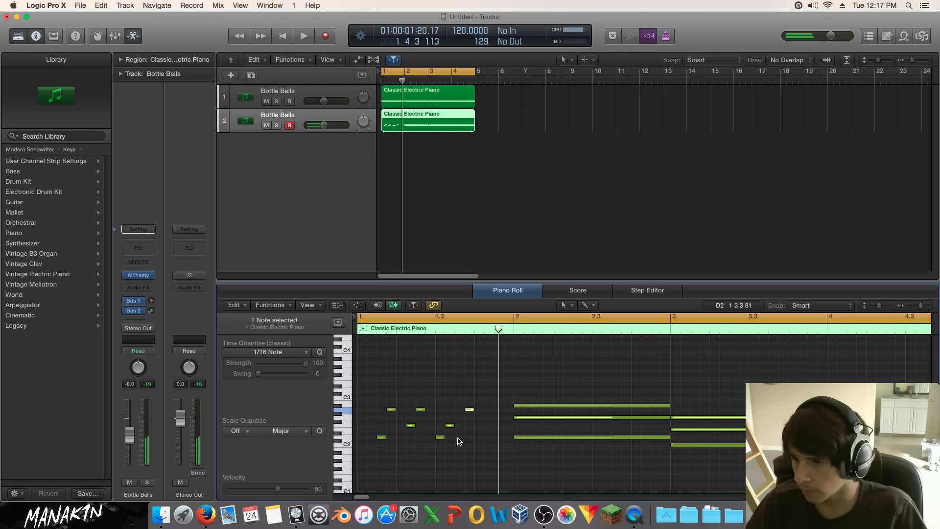
{"action": "key", "text": "space"}
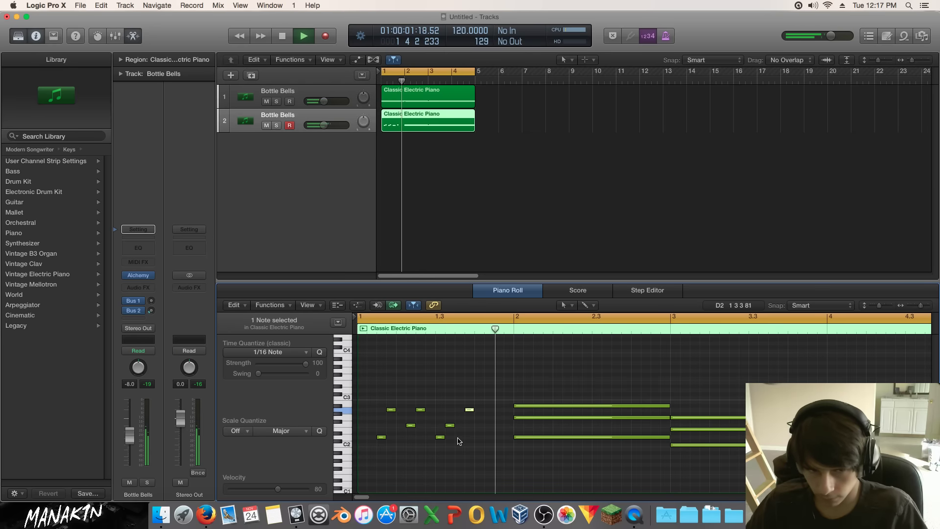
{"action": "key", "text": "space"}
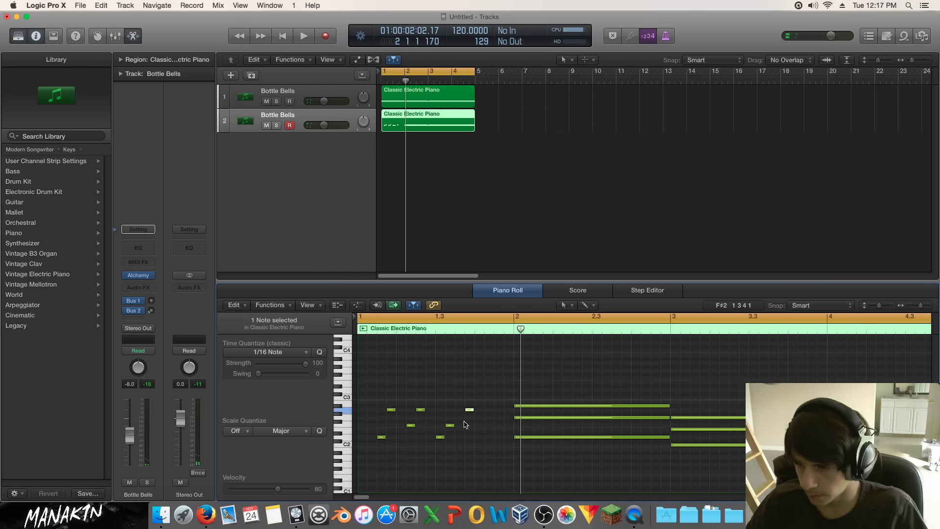
{"action": "key", "text": "space"}
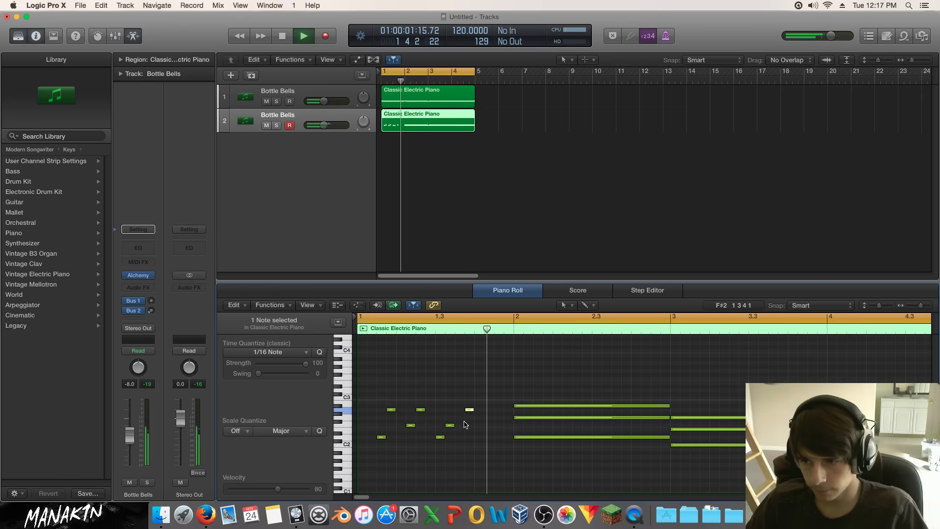
{"action": "key", "text": "space"}
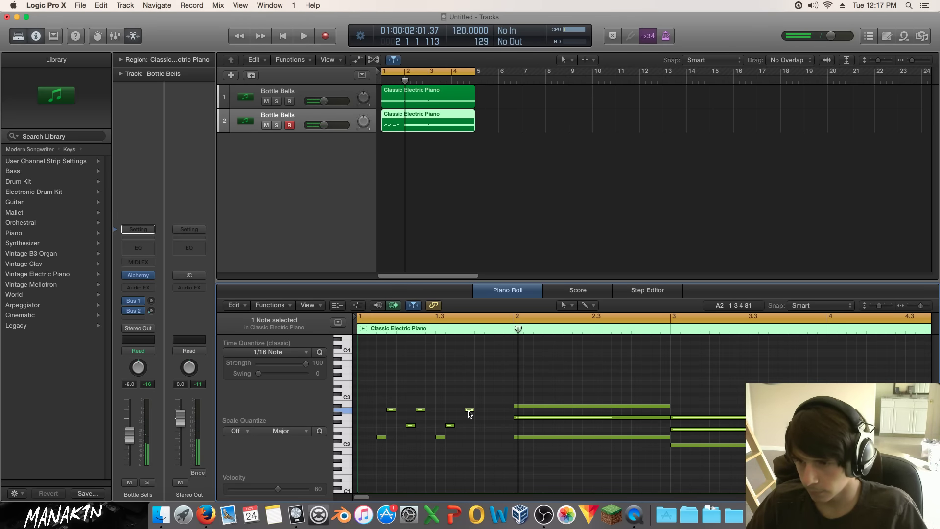
Place a short G2 after the second F2, with the final A2 near the end of bar 1, and play the result.
{"action": "mouse_move", "coordinate": [469, 413]}
{"action": "left_mouse_down"}
{"action": "mouse_move", "coordinate": [490, 414]}
{"action": "mouse_move", "coordinate": [470, 420]}
{"action": "left_mouse_up"}
{"action": "left_click", "coordinate": [469, 425]}
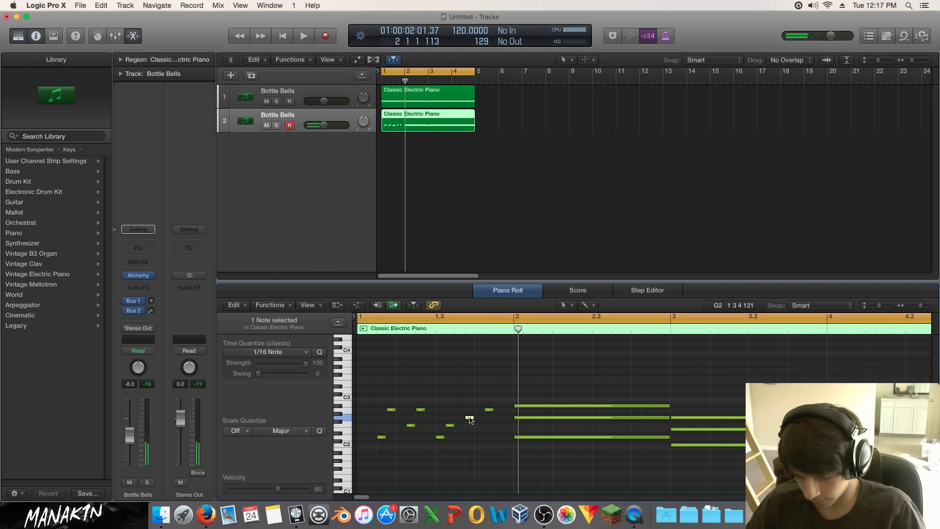
{"action": "key", "text": "space"}
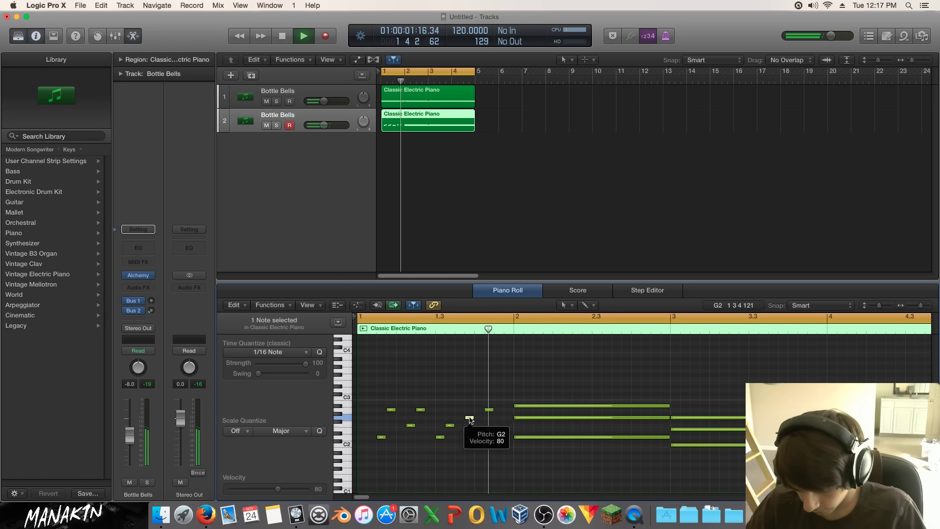
{"action": "key", "text": "space"}
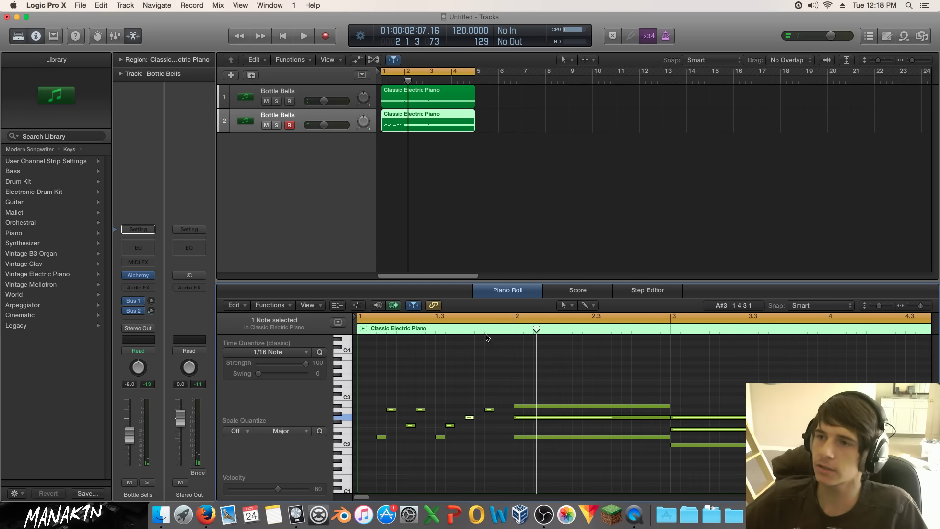
Solo the original chord track, play its region on its own, and make track 1 the selected track.
{"action": "left_click", "coordinate": [462, 195]}
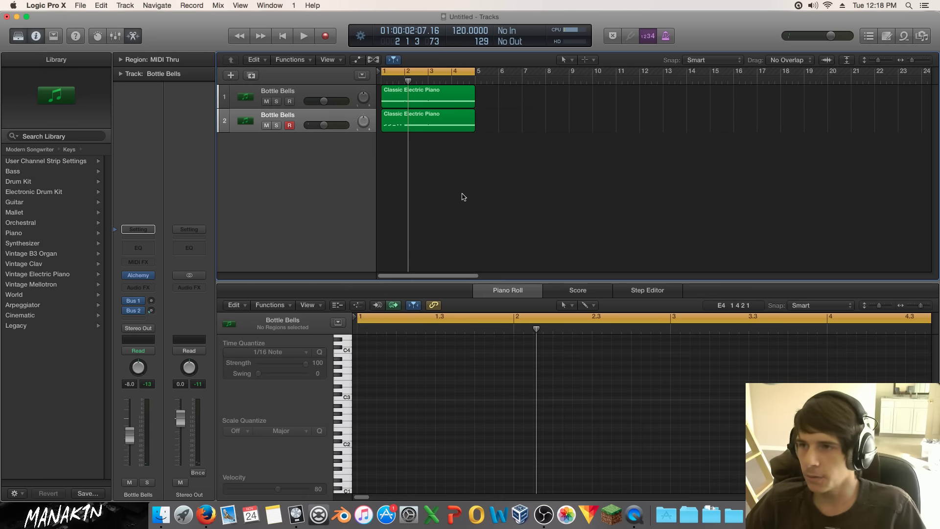
{"action": "left_click", "coordinate": [393, 106]}
{"action": "left_click", "coordinate": [276, 101]}
{"action": "key", "text": "space"}
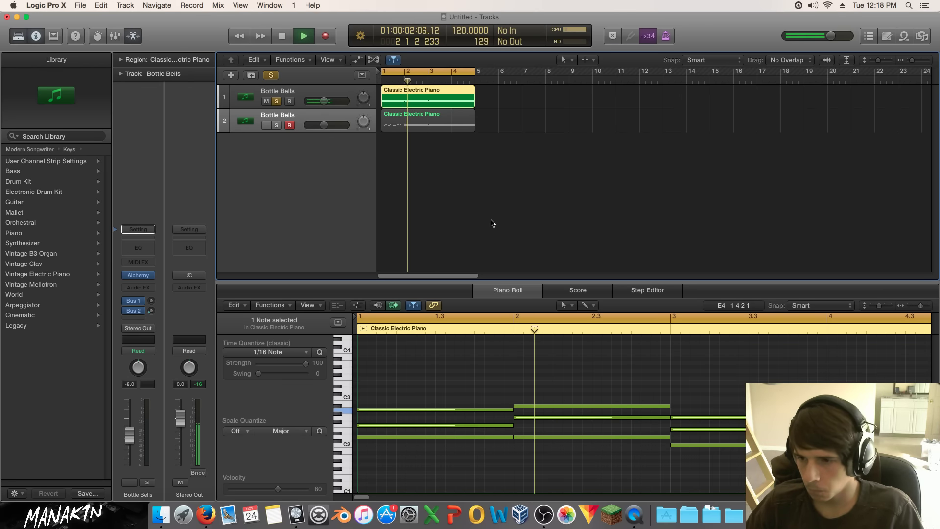
{"action": "key", "text": "space"}
{"action": "left_click", "coordinate": [239, 166]}
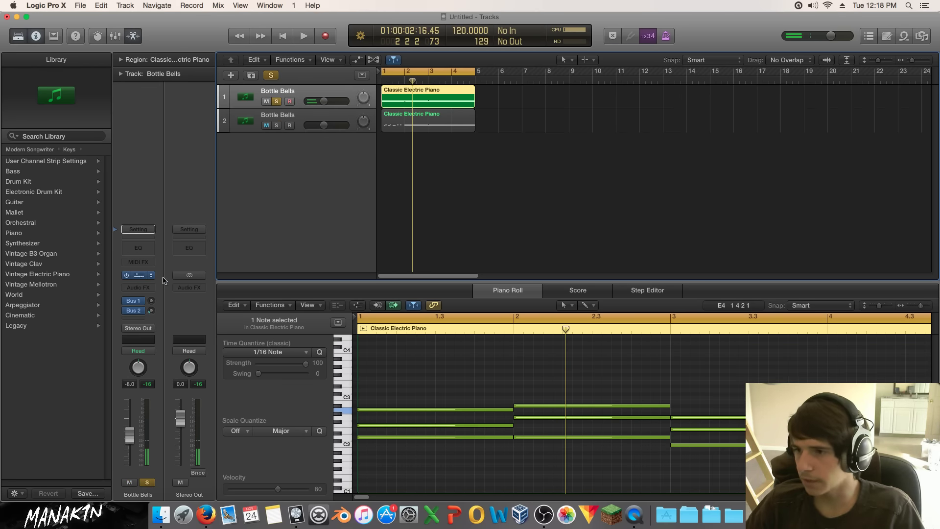
Audition track 1's Alchemy performance snapshots during playback, including Noisy Hit, Muffled Hit and Warm Hit, and settle on Warm Pluck.
{"action": "key", "text": "v"}
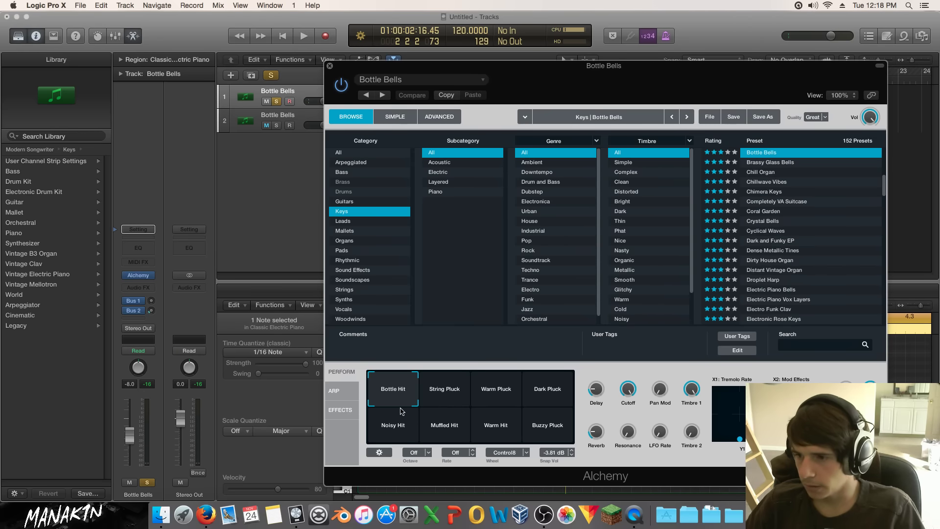
{"action": "key", "text": "space"}
{"action": "left_click", "coordinate": [394, 413]}
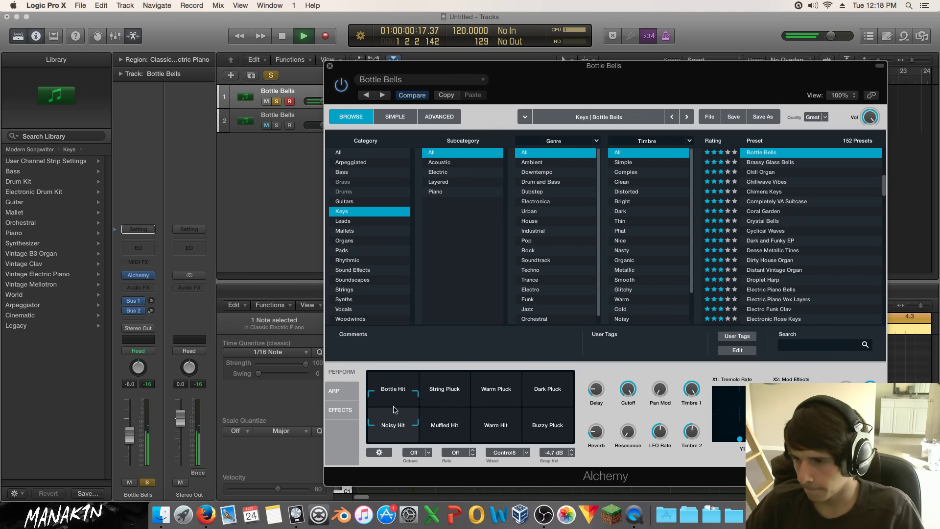
{"action": "left_click", "coordinate": [445, 429]}
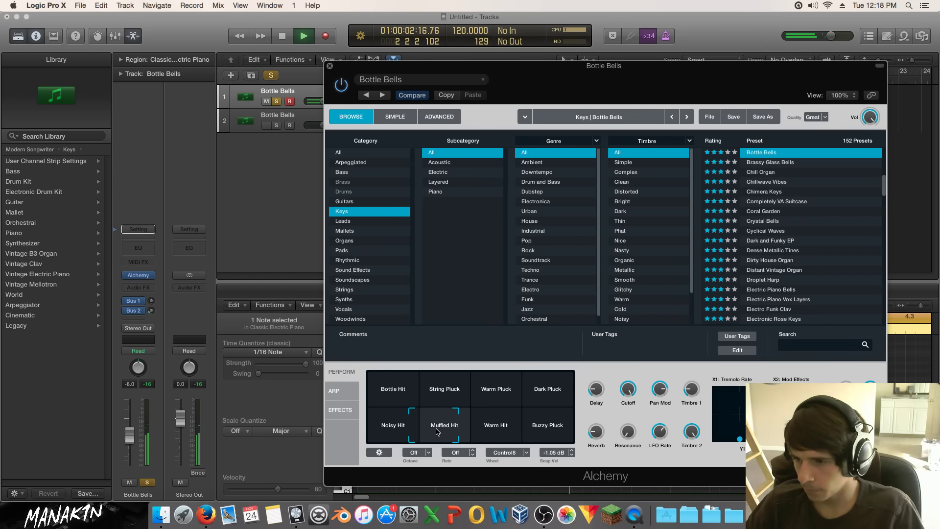
{"action": "left_click", "coordinate": [490, 425]}
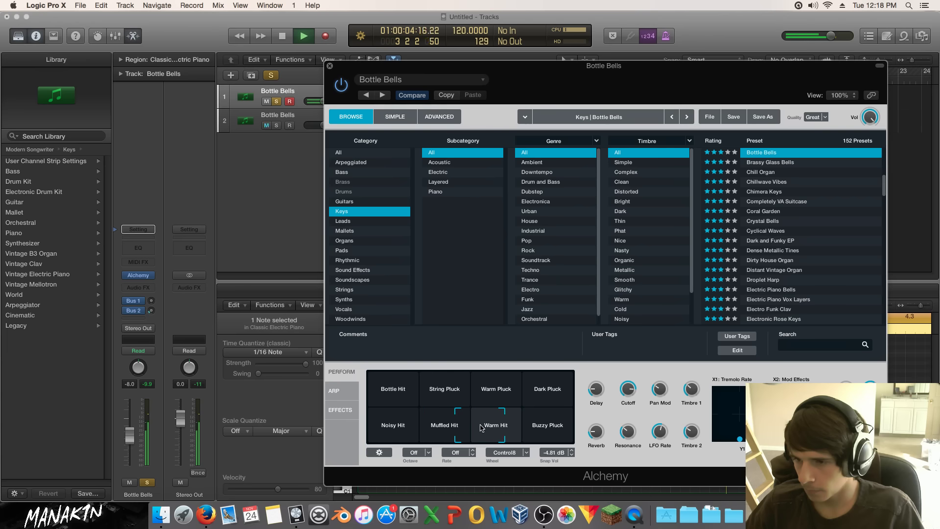
{"action": "left_click", "coordinate": [492, 404]}
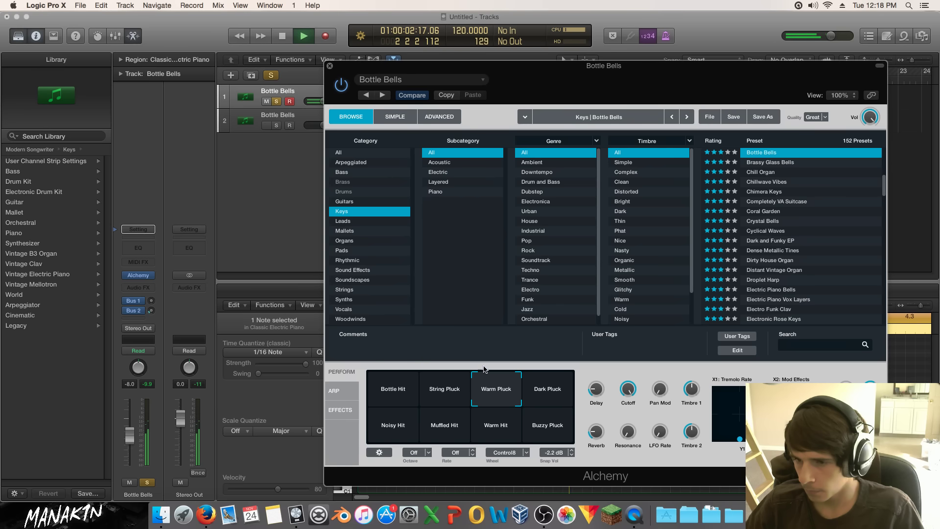
Stop playback, close the Alchemy window, turn off solo on track 1 and play both tracks together.
{"action": "key", "text": "space"}
{"action": "left_click", "coordinate": [329, 67]}
{"action": "key", "text": "ctrl+s"}
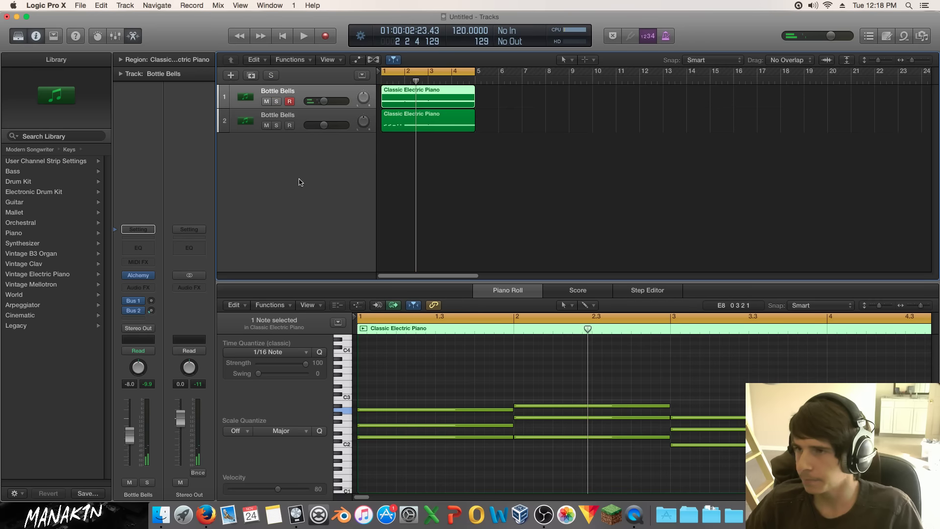
{"action": "key", "text": "space"}
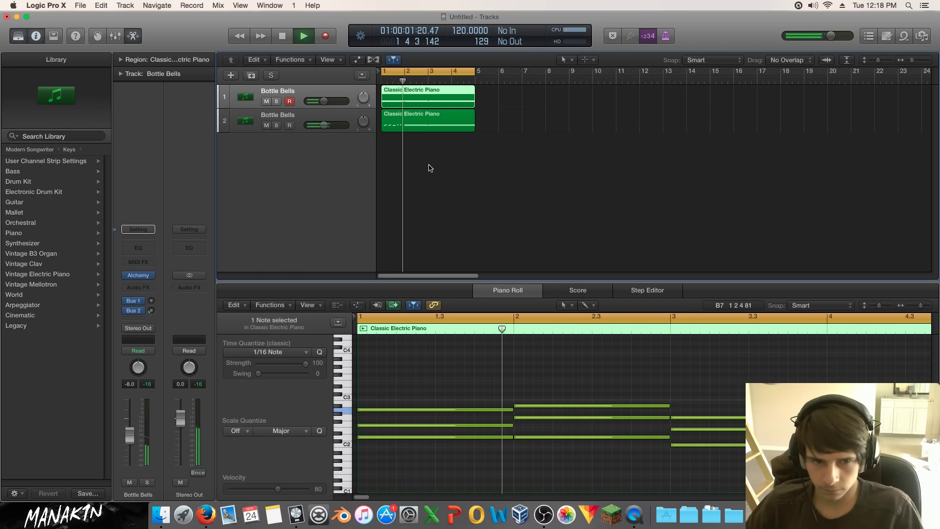
{"action": "key", "text": "space"}
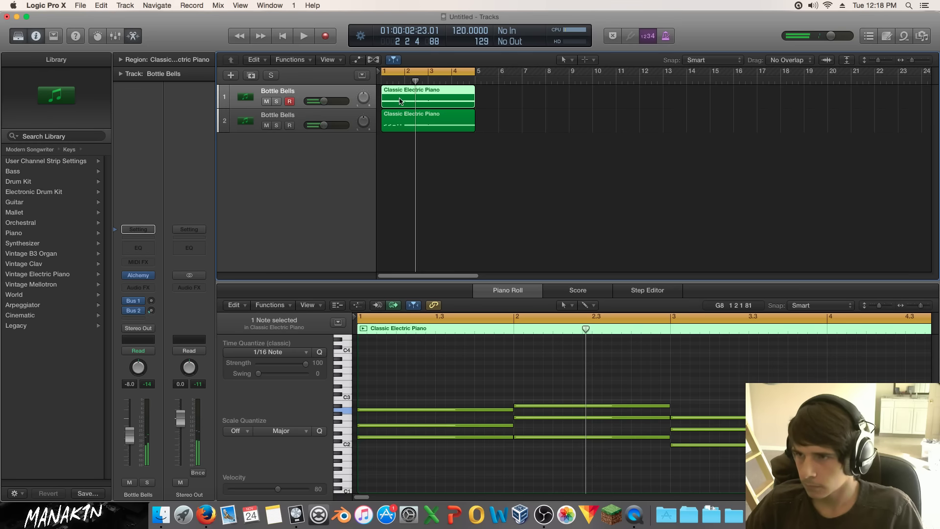
Delete the sustained three-note G minor chord in bar 2 of track 2's region.
{"action": "left_click", "coordinate": [411, 125]}
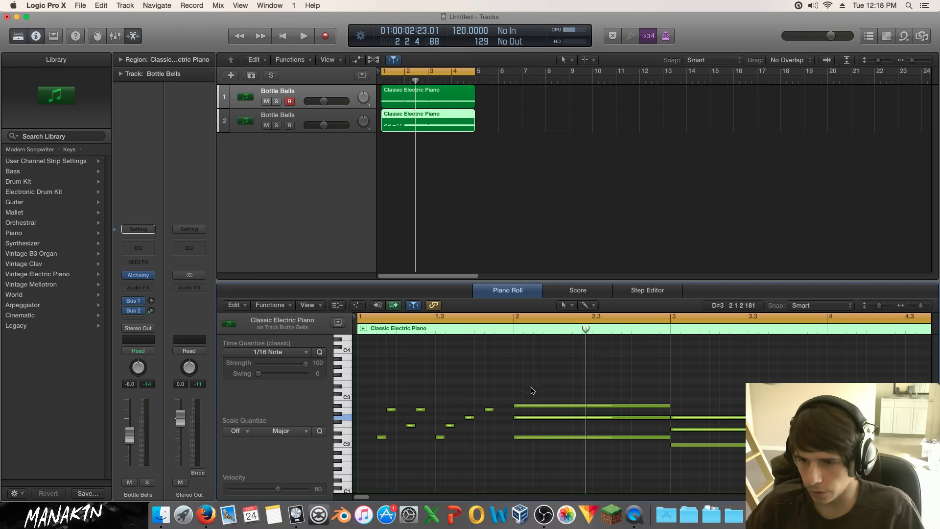
{"action": "left_click_drag", "start_coordinate": [531, 385], "coordinate": [553, 465]}
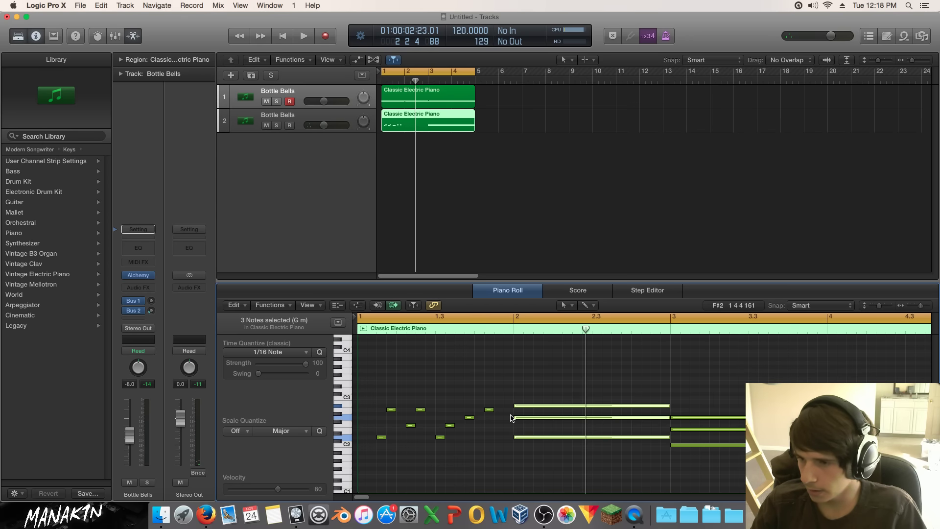
{"action": "key", "text": "Delete"}
Copy bar 1's arpeggio into bar 2 of track 2's region, raise the copied F2 notes to G2 and play it.
{"action": "left_click_drag", "start_coordinate": [523, 392], "coordinate": [635, 431]}
{"action": "left_click", "coordinate": [567, 424]}
{"action": "left_click_drag", "start_coordinate": [568, 422], "coordinate": [569, 420]}
{"action": "key", "text": "space"}
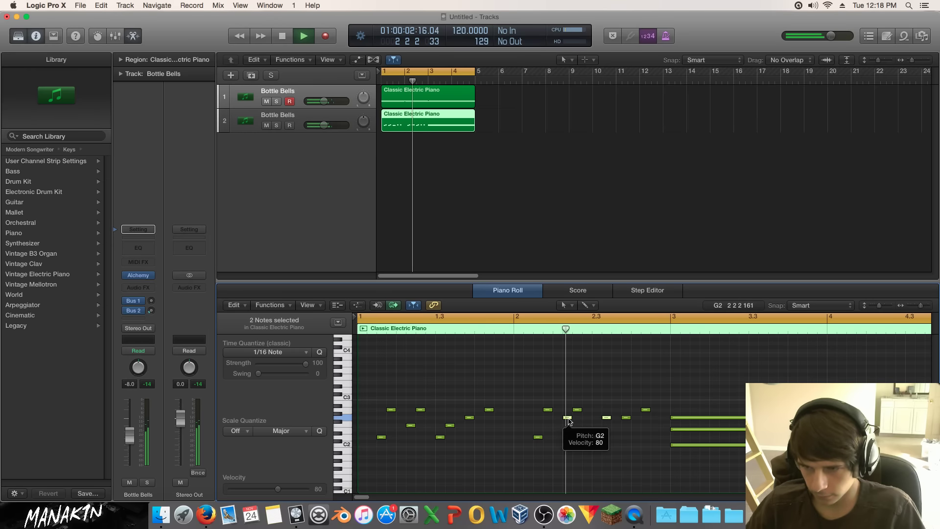
Raise the three A2 notes in bar 2's arpeggio to A#2 and play the first two bars back.
{"action": "key", "text": "space"}
{"action": "left_click_drag", "start_coordinate": [648, 399], "coordinate": [548, 406]}
{"action": "left_click", "coordinate": [548, 410]}
{"action": "key", "text": "space"}
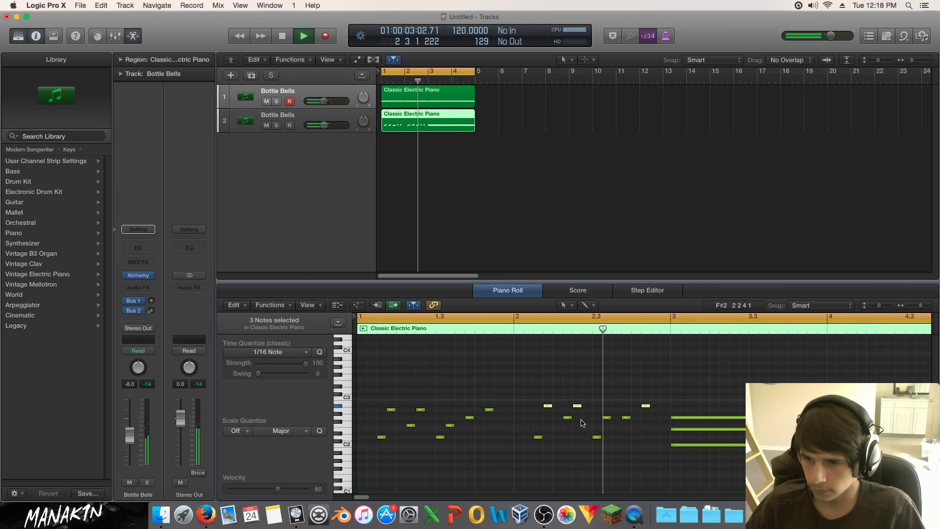
{"action": "key", "text": "Return"}
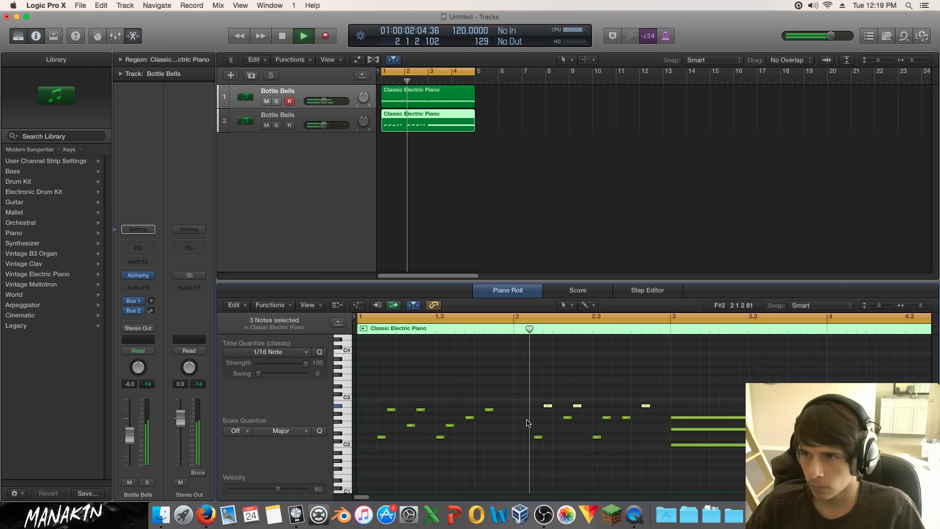
{"action": "key", "text": "space"}
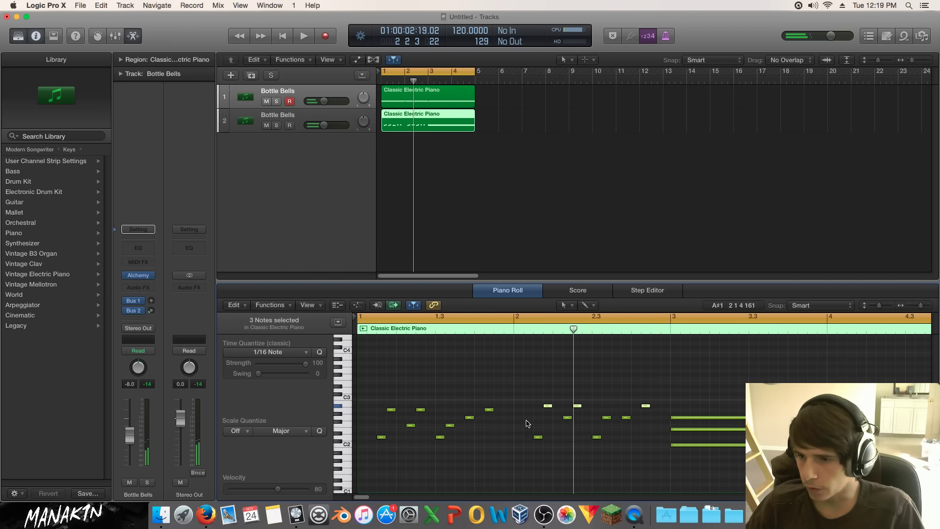
{"action": "key", "text": "Return"}
{"action": "key", "text": "space"}
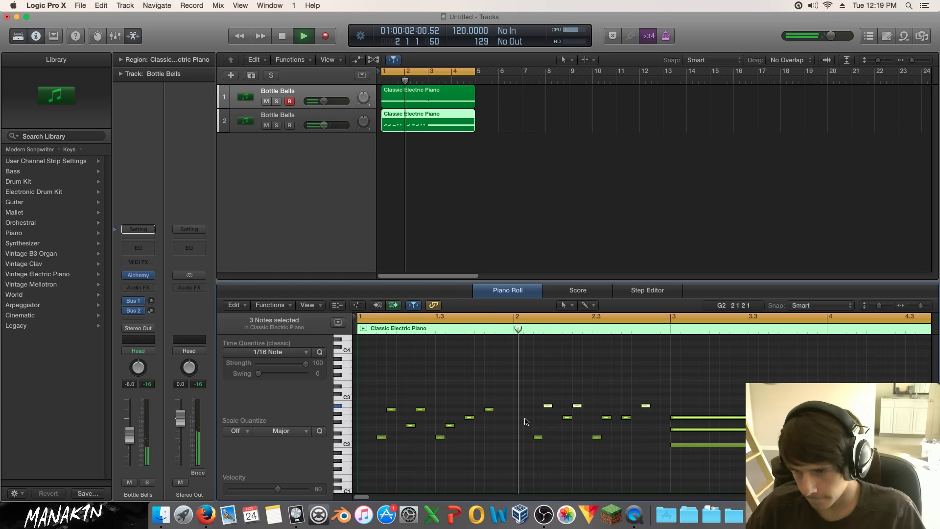
{"action": "key", "text": "space"}
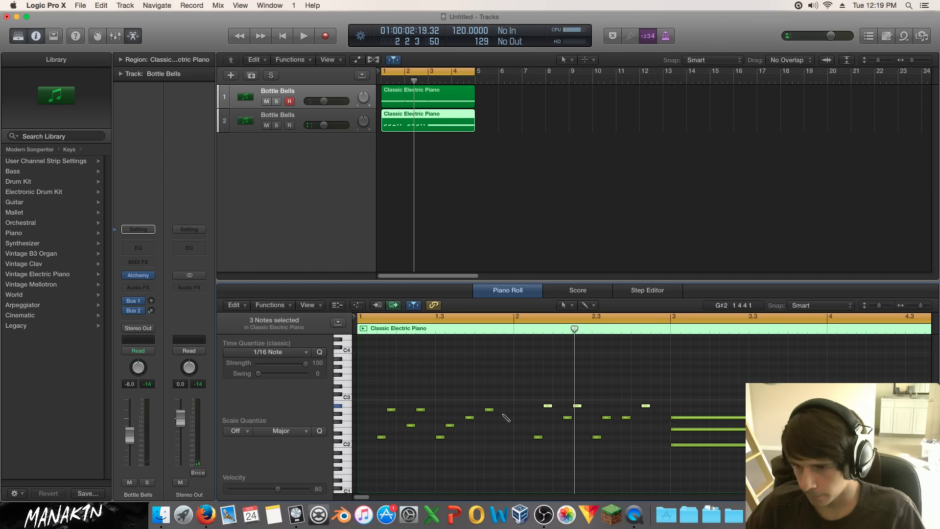
Try an extra short A2 at the very end of bar 1 in track 2's region and play the result.
{"action": "left_click", "coordinate": [509, 409]}
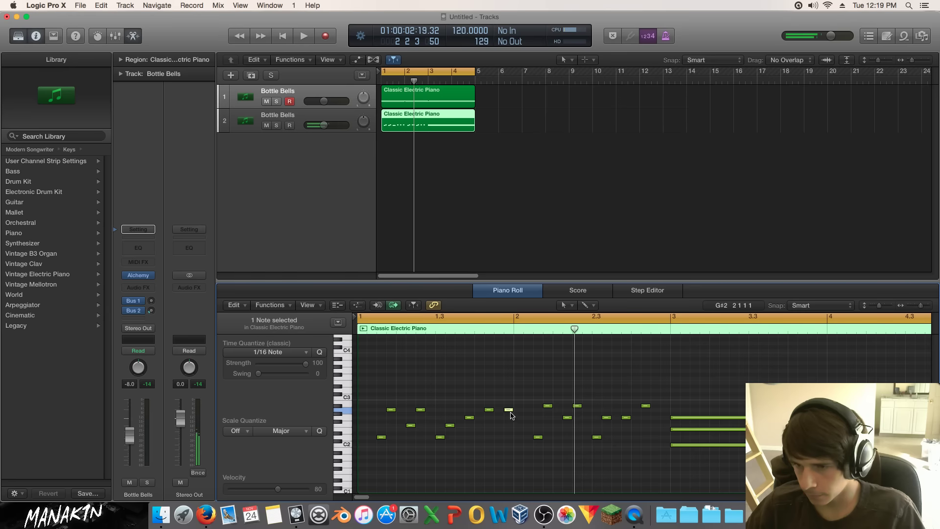
{"action": "key", "text": "Return"}
{"action": "key", "text": "space"}
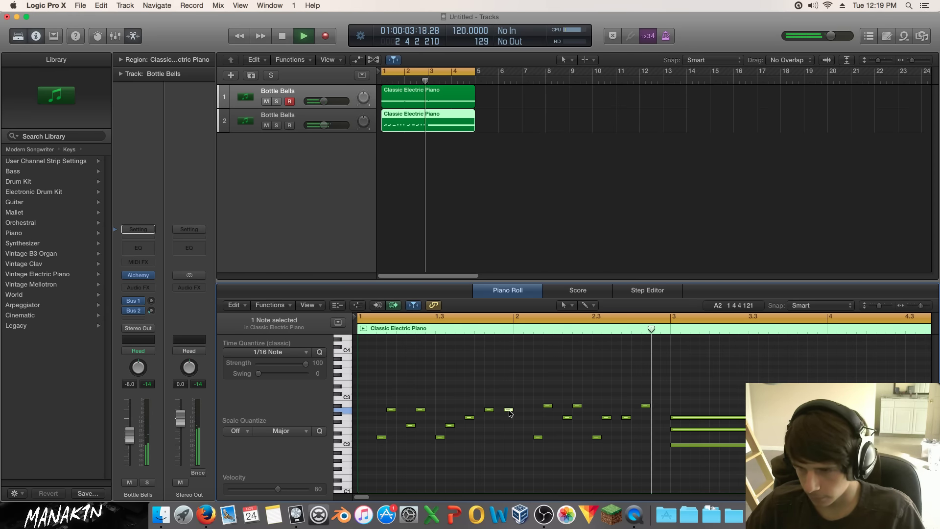
{"action": "key", "text": "space"}
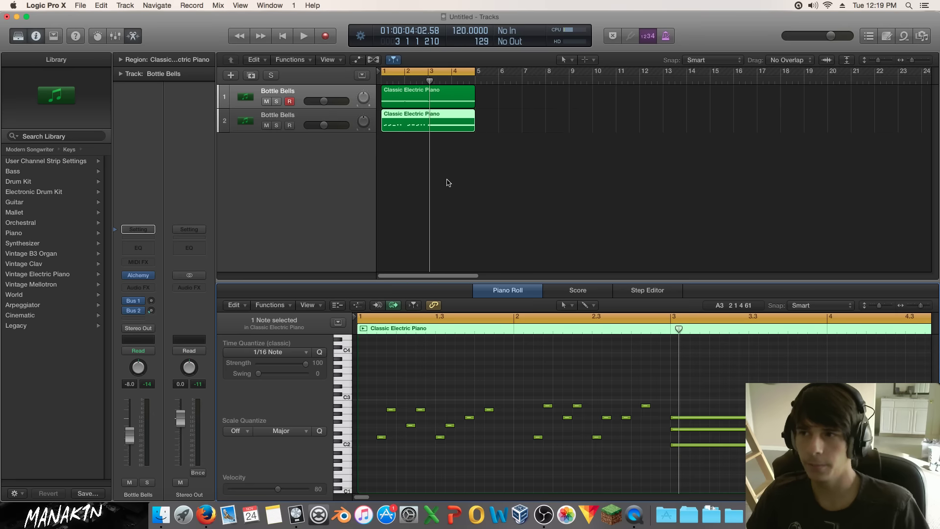
Play both tracks from the start and check the arpeggio notes at the end of bar 1.
{"action": "key", "text": "Return"}
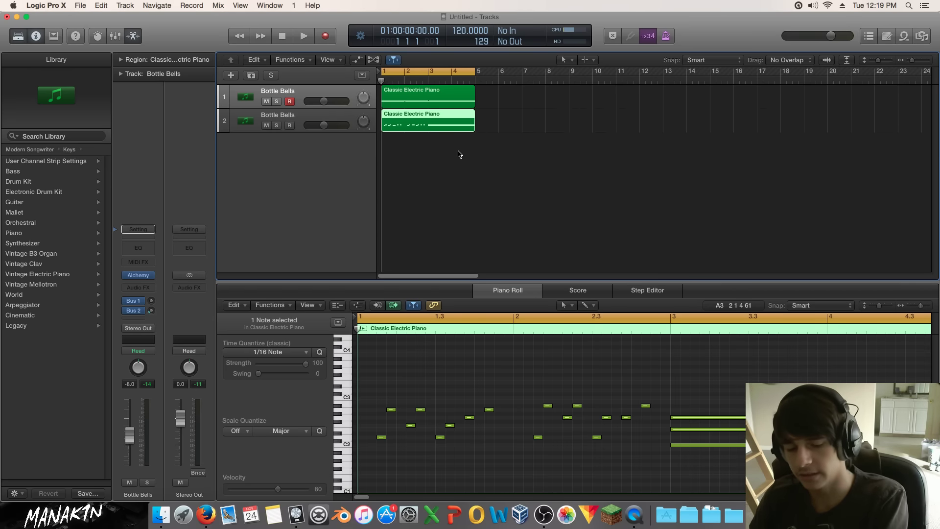
{"action": "key", "text": "space"}
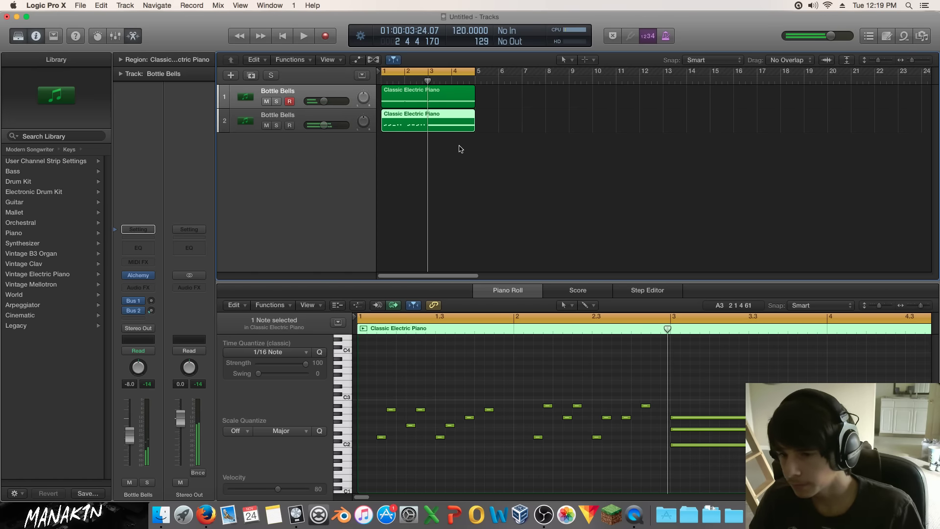
{"action": "key", "text": "Return"}
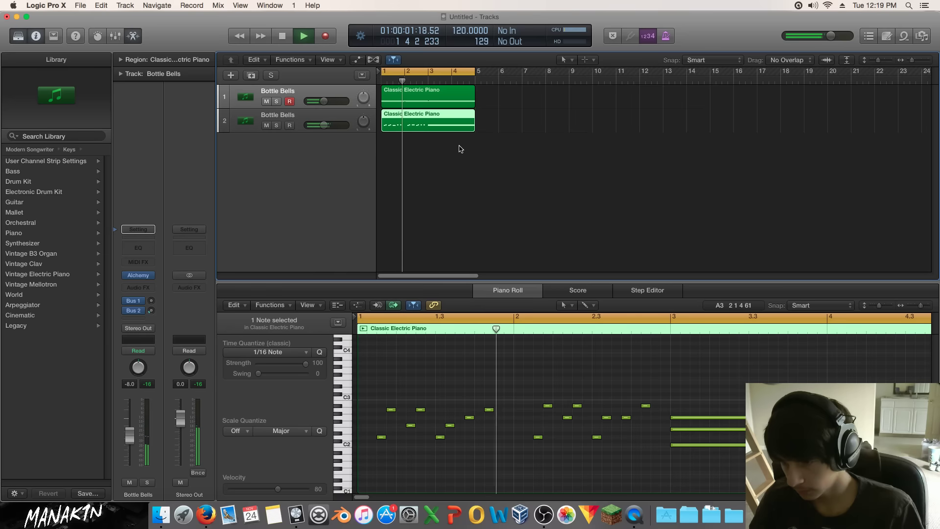
{"action": "key", "text": "space"}
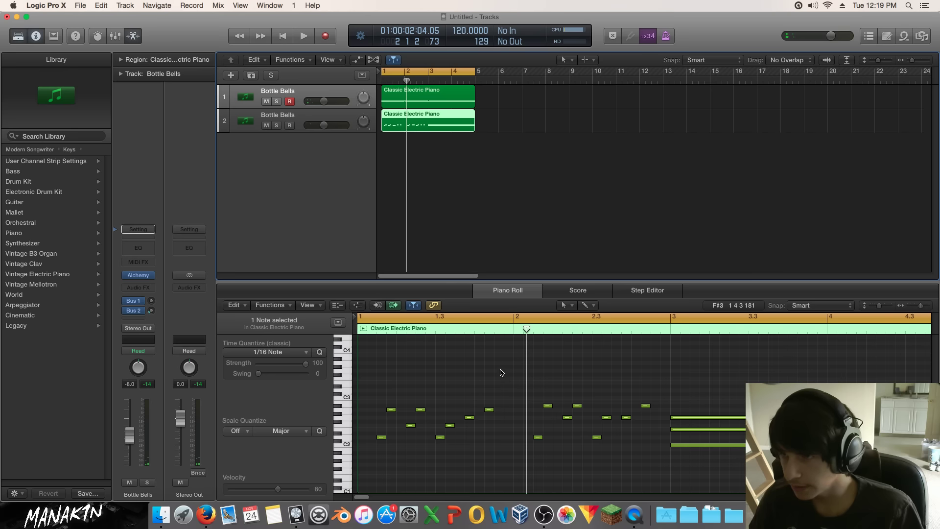
{"action": "left_click_drag", "start_coordinate": [500, 376], "coordinate": [463, 422]}
{"action": "left_click", "coordinate": [486, 423]}
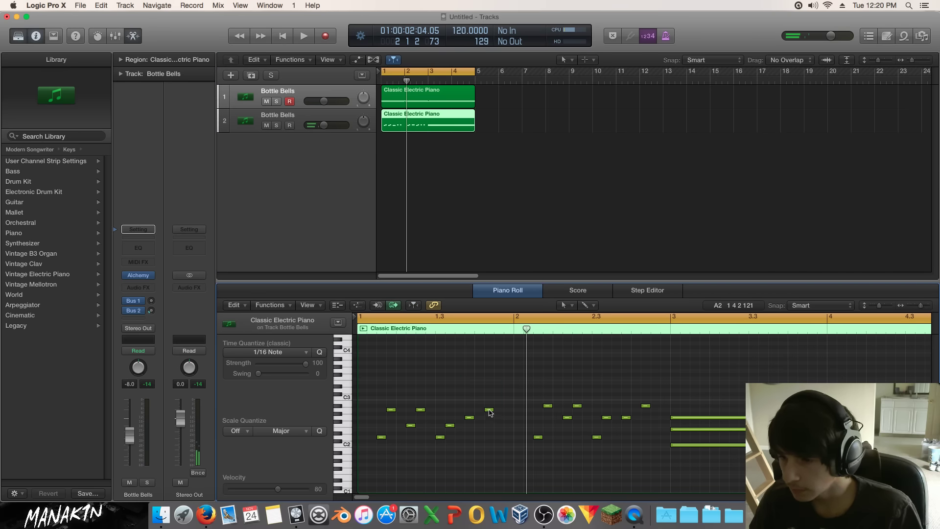
Try ending track 1's D minor chord an eighth note earlier and starting the G minor chord there, then undo both edits.
{"action": "left_click", "coordinate": [444, 104]}
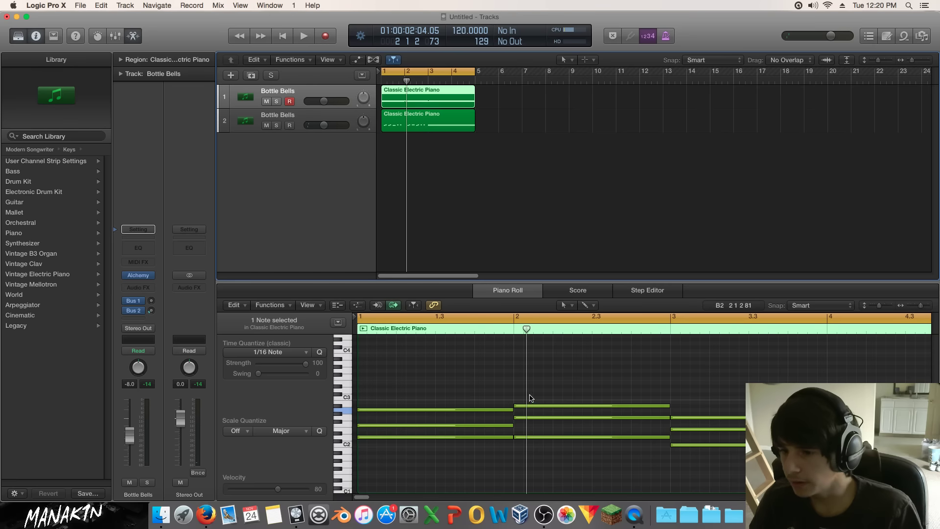
{"action": "left_click_drag", "start_coordinate": [493, 397], "coordinate": [490, 436]}
{"action": "left_click_drag", "start_coordinate": [509, 382], "coordinate": [525, 438]}
{"action": "key", "text": "Return"}
{"action": "key", "text": "space"}
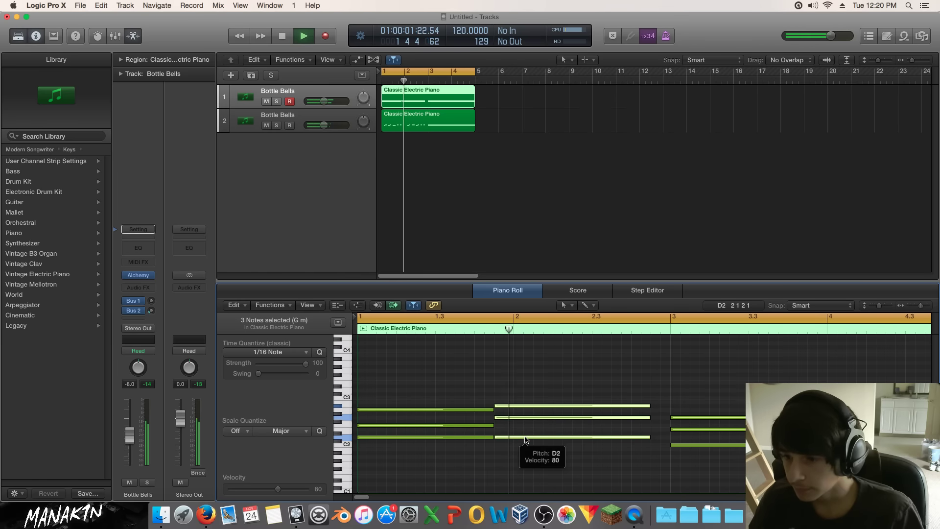
{"action": "key", "text": "space"}
{"action": "key", "text": "ctrl+z"}
{"action": "key", "text": "ctrl+z"}
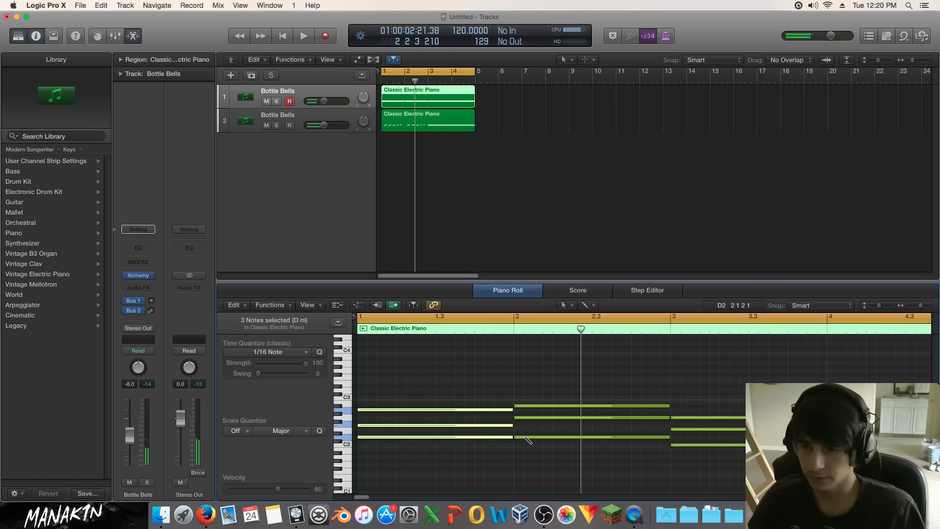
Show track 2's arpeggio region in the note editor and play both tracks from the start.
{"action": "left_click", "coordinate": [403, 115]}
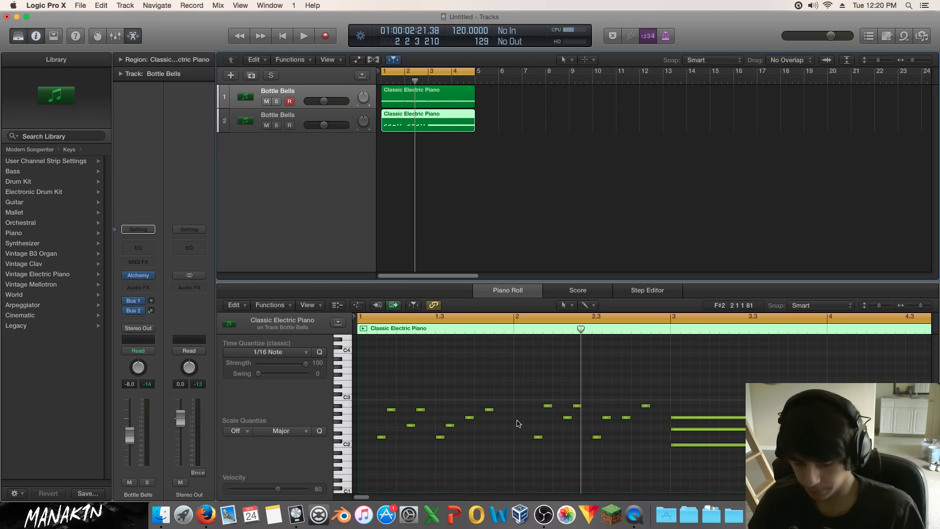
{"action": "key", "text": "Return"}
{"action": "key", "text": "space"}
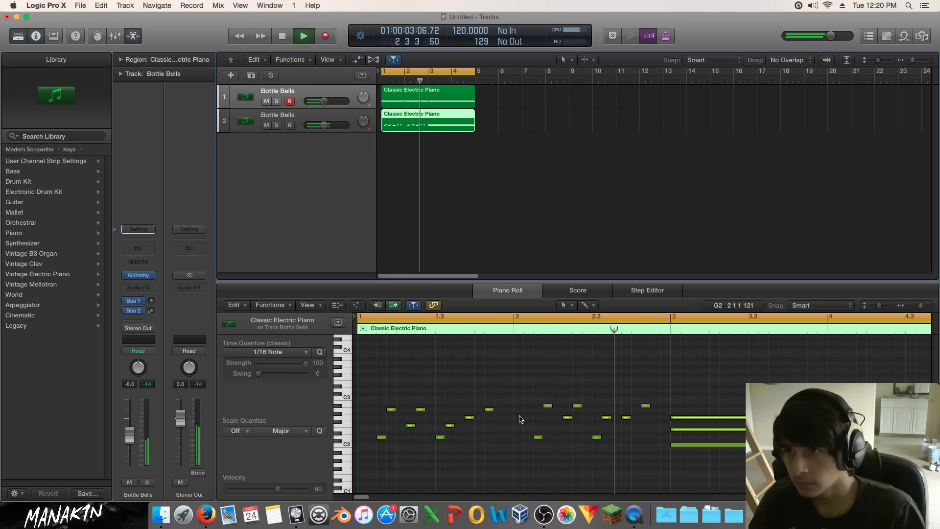
{"action": "key", "text": "space"}
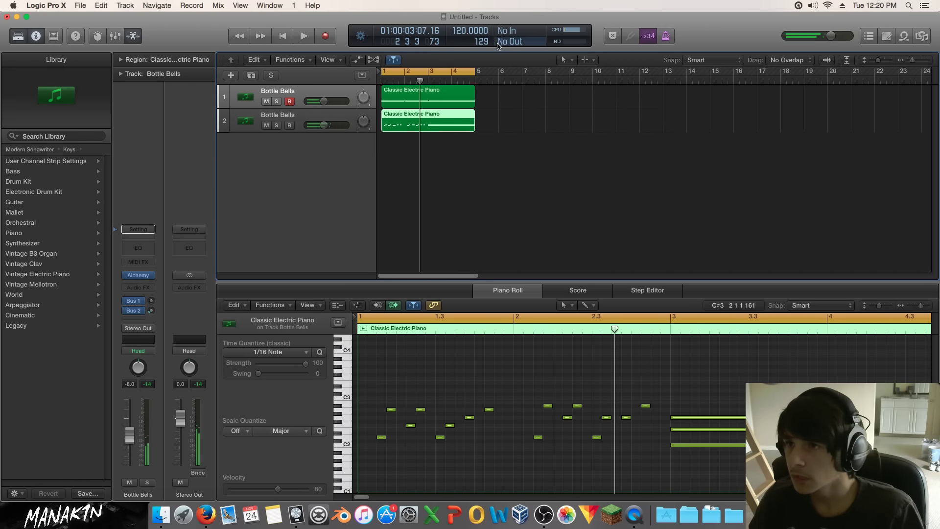
Set the project tempo to 128 BPM and play both tracks back from the start.
{"action": "left_click", "coordinate": [460, 33]}
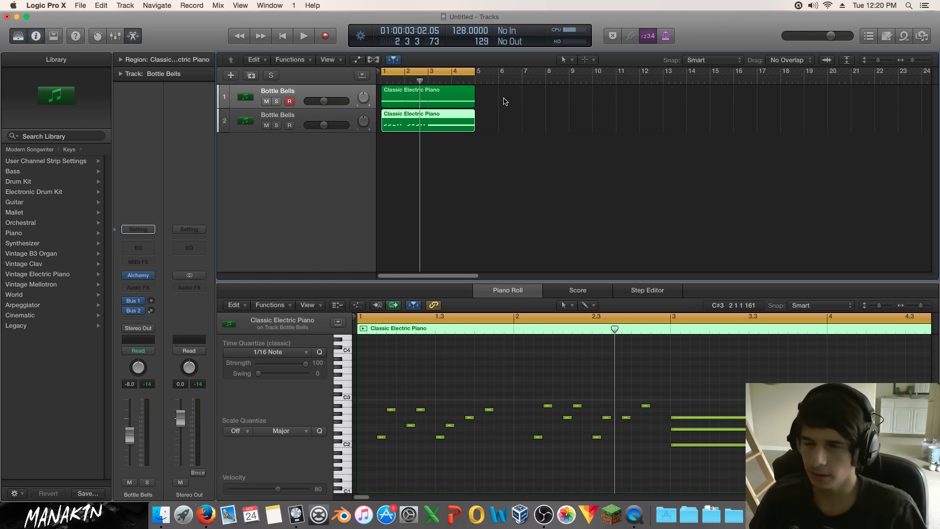
{"action": "left_click", "coordinate": [495, 160]}
{"action": "left_click", "coordinate": [427, 127]}
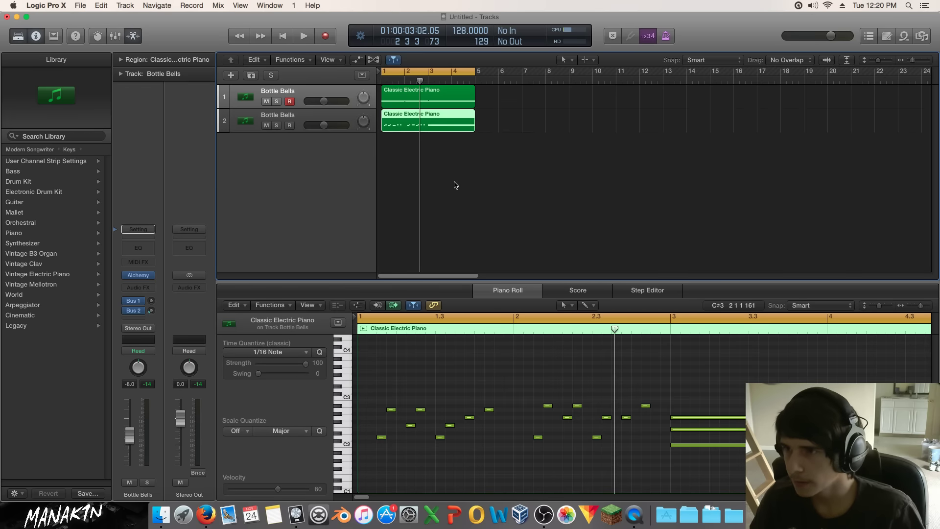
{"action": "key", "text": "shift+space"}
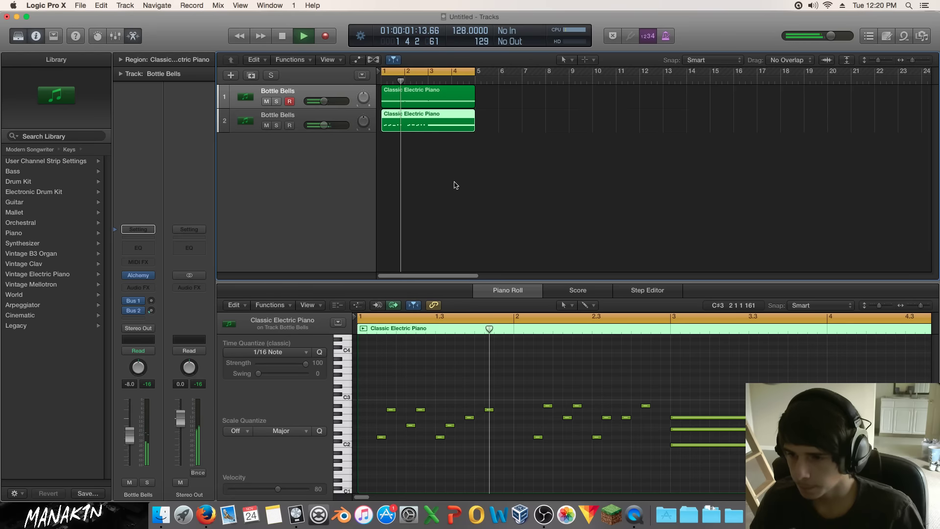
{"action": "key", "text": "space"}
{"action": "key", "text": "Return"}
{"action": "key", "text": "space"}
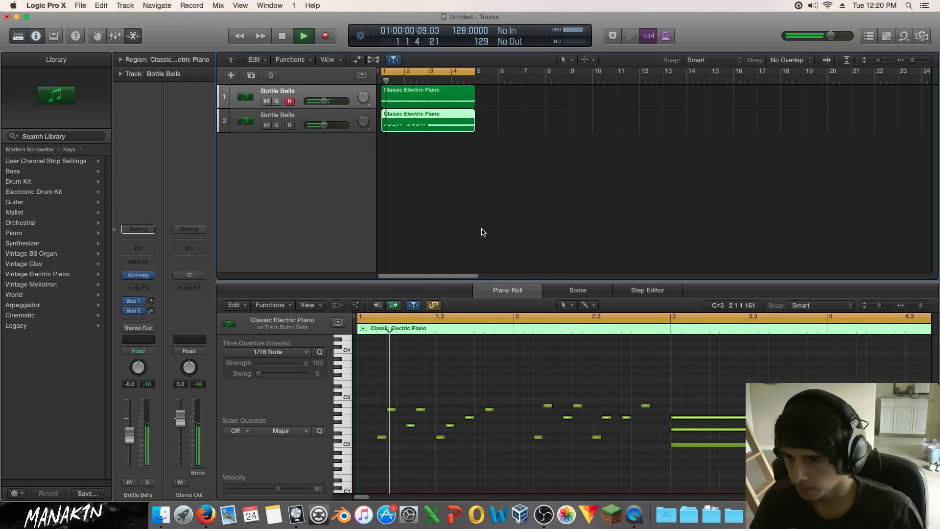
{"action": "key", "text": "space"}
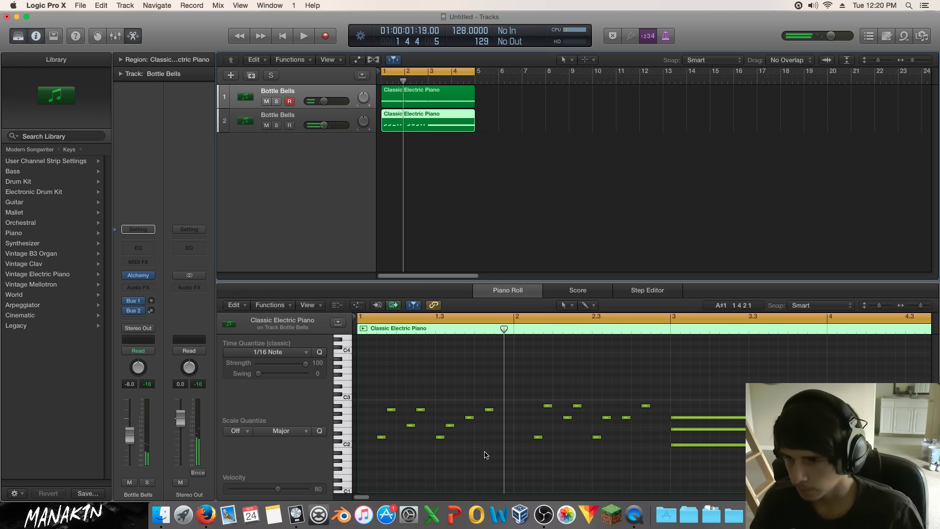
In track 2's bar 1 arpeggio, shift the last two notes a sixteenth later, add a D2 before them, and play both tracks.
{"action": "mouse_move", "coordinate": [467, 426]}
{"action": "left_mouse_down"}
{"action": "mouse_move", "coordinate": [491, 408]}
{"action": "mouse_move", "coordinate": [471, 437]}
{"action": "left_mouse_up"}
{"action": "left_click", "coordinate": [471, 438]}
{"action": "left_click", "coordinate": [469, 429]}
{"action": "key", "text": "space"}
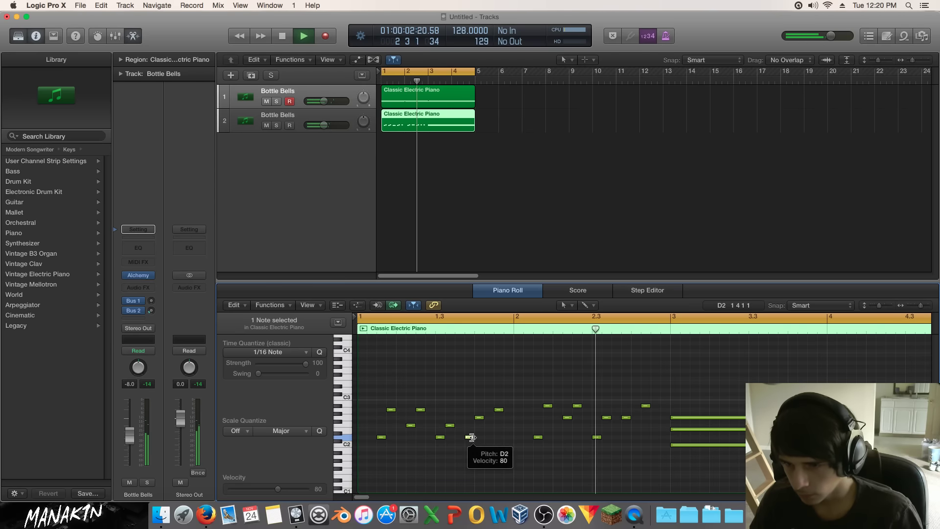
{"action": "key", "text": "space"}
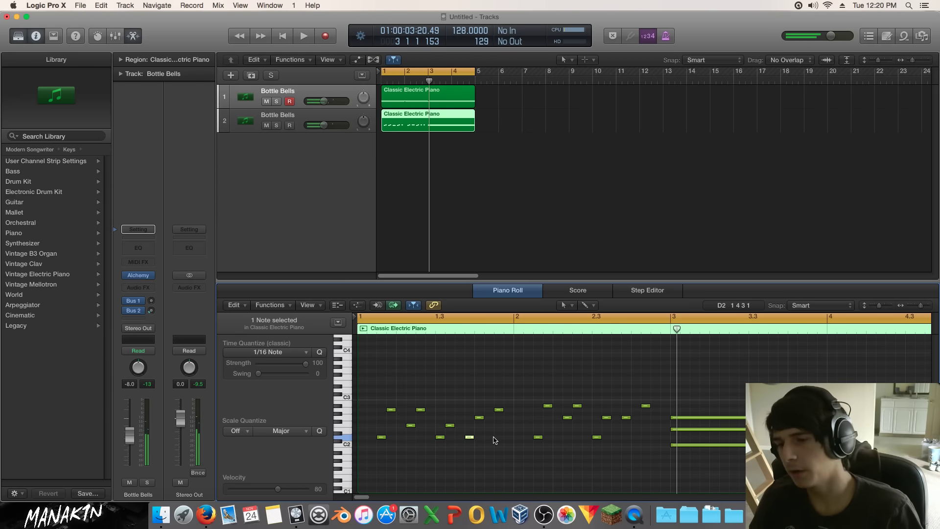
{"action": "left_click_drag", "start_coordinate": [475, 396], "coordinate": [498, 424]}
{"action": "left_click", "coordinate": [471, 436]}
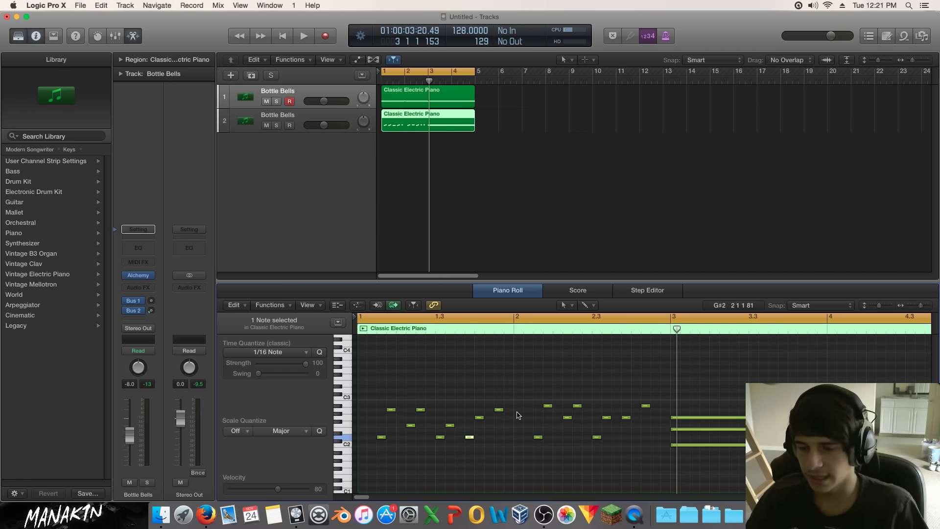
{"action": "key", "text": "space"}
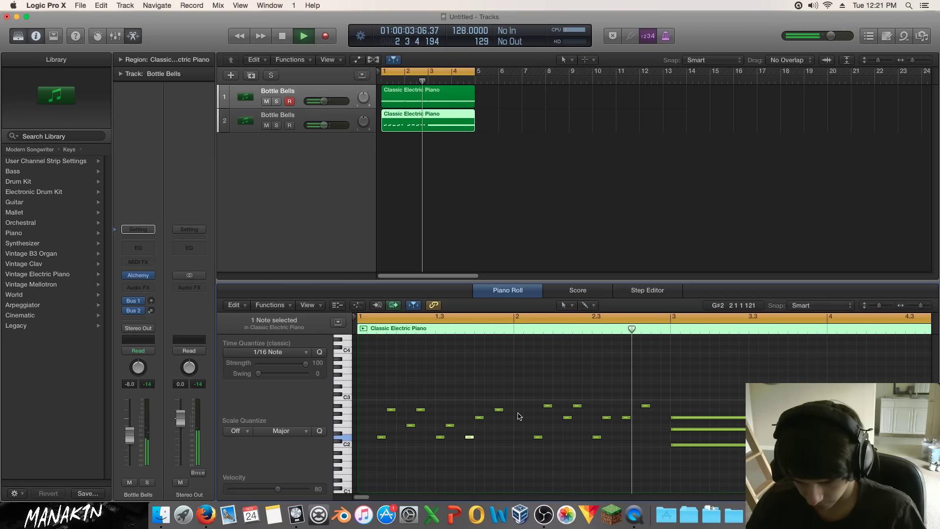
{"action": "key", "text": "space"}
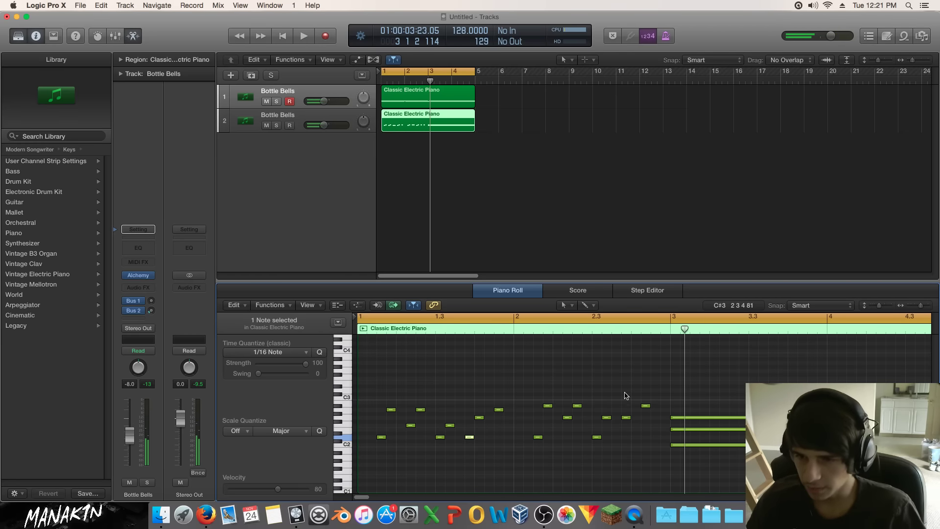
Shift bar 2's last two arpeggio notes a sixteenth later, add a D2 in the freed slot, and play from the start.
{"action": "left_click_drag", "start_coordinate": [624, 395], "coordinate": [638, 420]}
{"action": "left_click", "coordinate": [627, 441], "text": "super"}
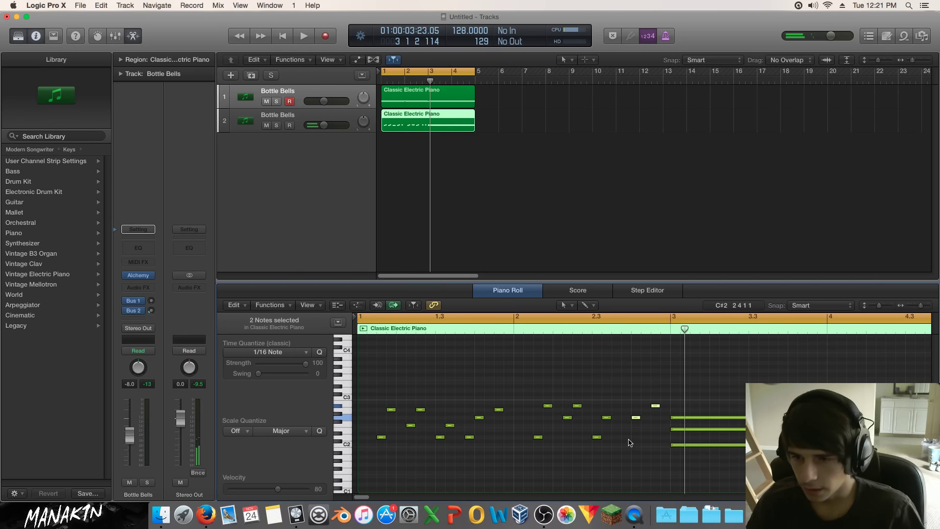
{"action": "left_click_drag", "start_coordinate": [626, 442], "coordinate": [628, 438]}
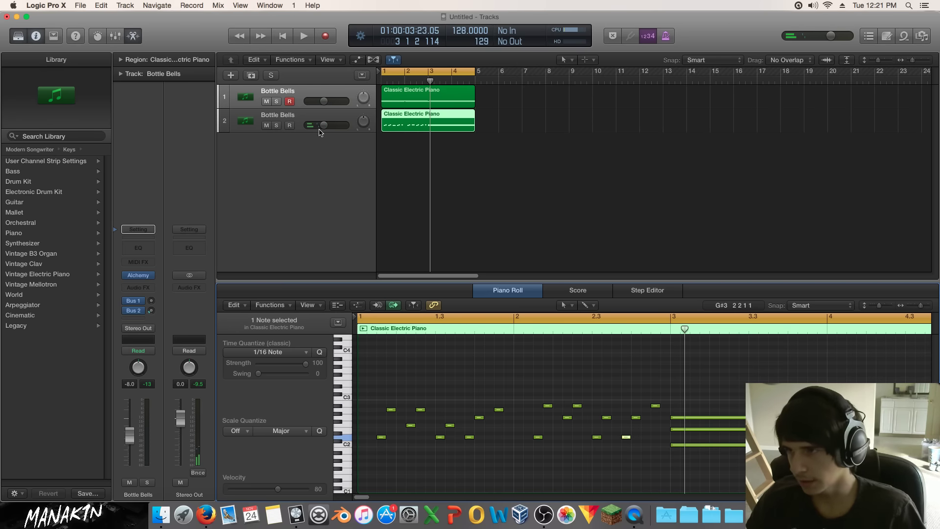
{"action": "key", "text": "Return"}
{"action": "key", "text": "space"}
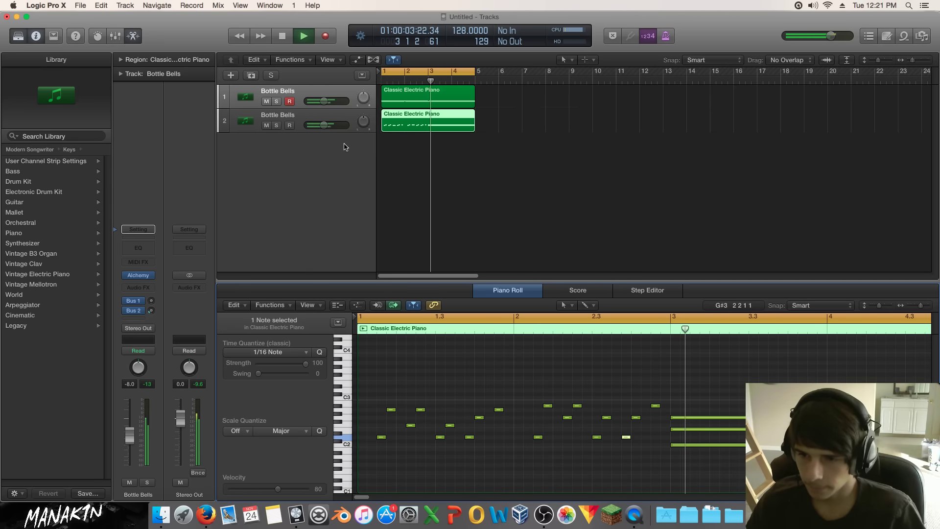
{"action": "key", "text": "space"}
Replace bar 3's sustained C major chord with a nine-note arpeggio of C2, E2 and G2 sixteenths and play it back.
{"action": "left_click_drag", "start_coordinate": [713, 459], "coordinate": [668, 410]}
{"action": "mouse_move", "coordinate": [753, 417]}
{"action": "left_mouse_down"}
{"action": "mouse_move", "coordinate": [674, 422]}
{"action": "mouse_move", "coordinate": [708, 419]}
{"action": "mouse_move", "coordinate": [715, 432]}
{"action": "mouse_move", "coordinate": [741, 423]}
{"action": "left_mouse_up"}
{"action": "left_click", "coordinate": [733, 426]}
{"action": "left_click", "coordinate": [733, 413]}
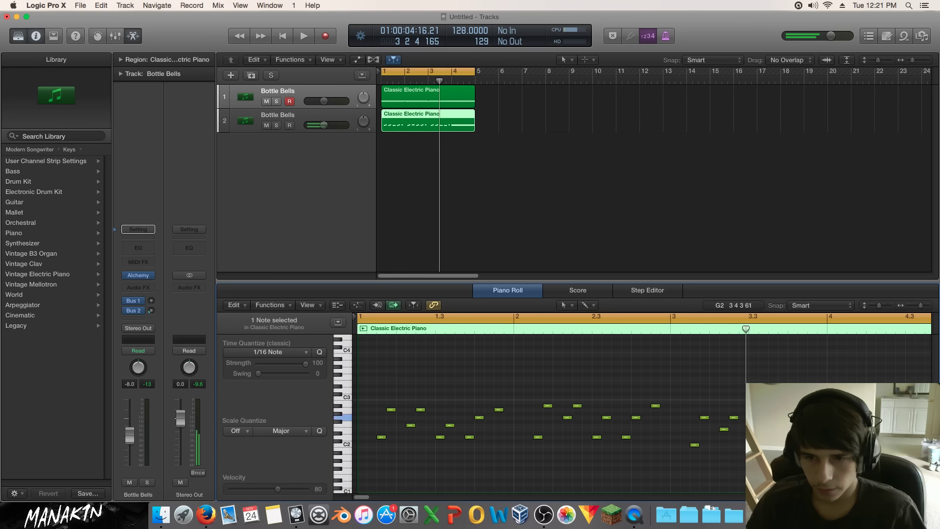
{"action": "key", "text": "space"}
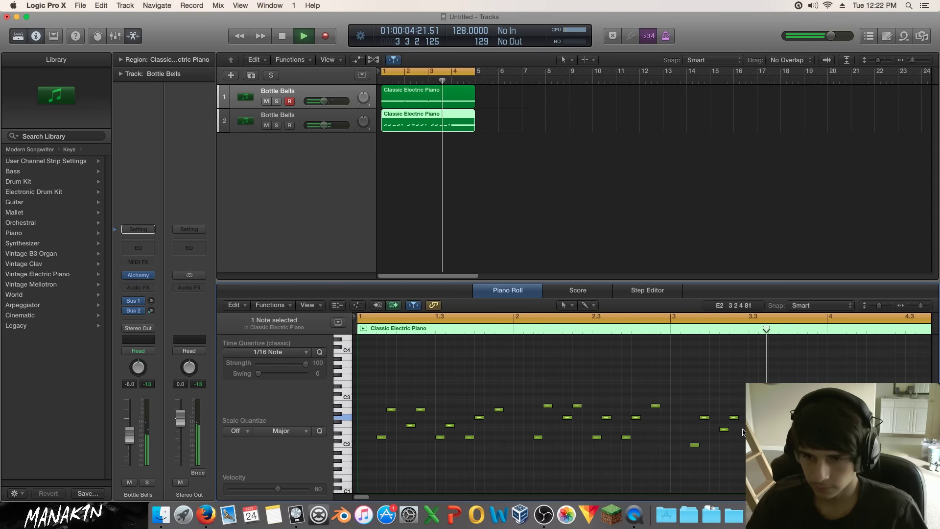
{"action": "key", "text": "space"}
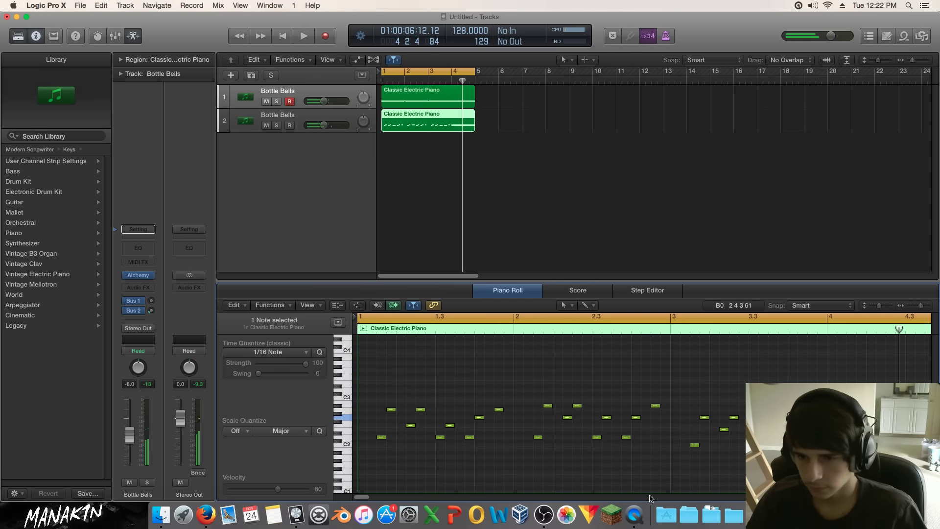
Replace bar 4's sustained F major chord with a nine-note arpeggio of C2, F2 and A2 sixteenths and play it back.
{"action": "left_click_drag", "start_coordinate": [368, 493], "coordinate": [373, 497]}
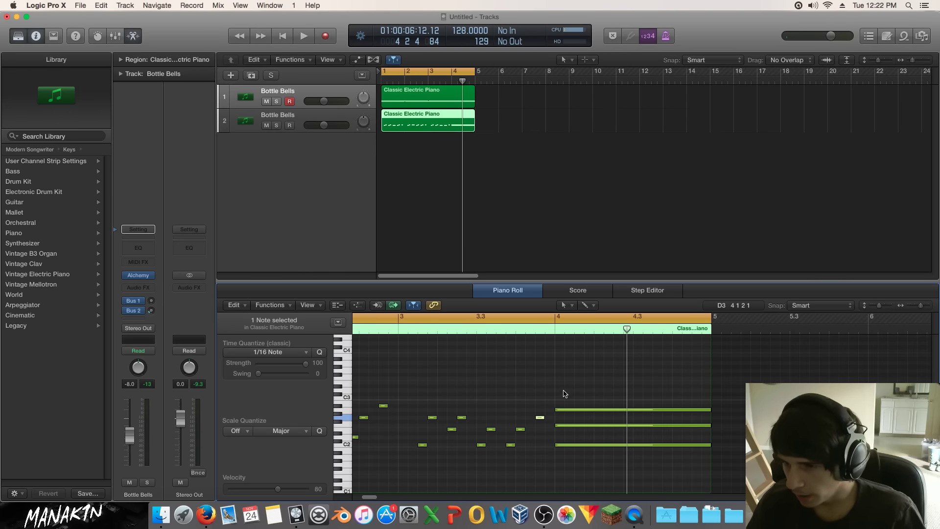
{"action": "left_click_drag", "start_coordinate": [552, 392], "coordinate": [421, 457]}
{"action": "left_click_drag", "start_coordinate": [607, 380], "coordinate": [582, 468]}
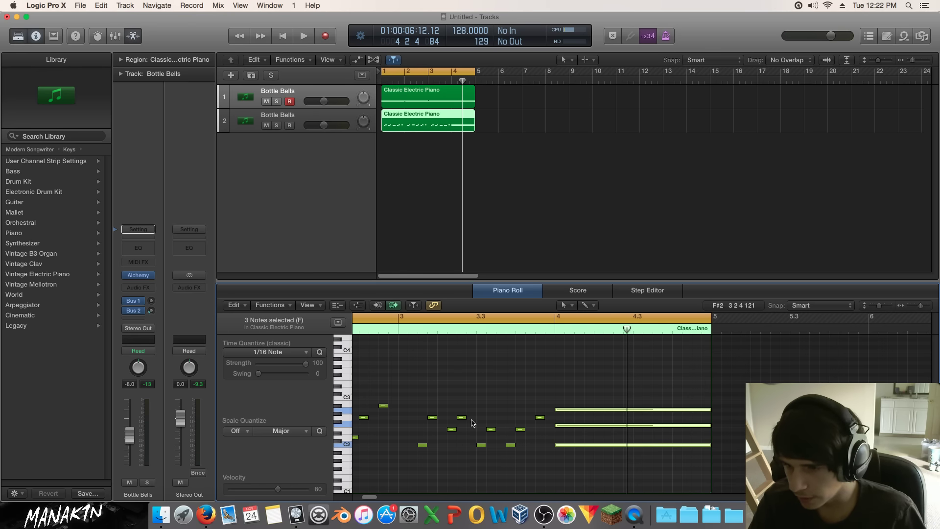
{"action": "key", "text": "Delete"}
{"action": "left_click_drag", "start_coordinate": [574, 389], "coordinate": [589, 411]}
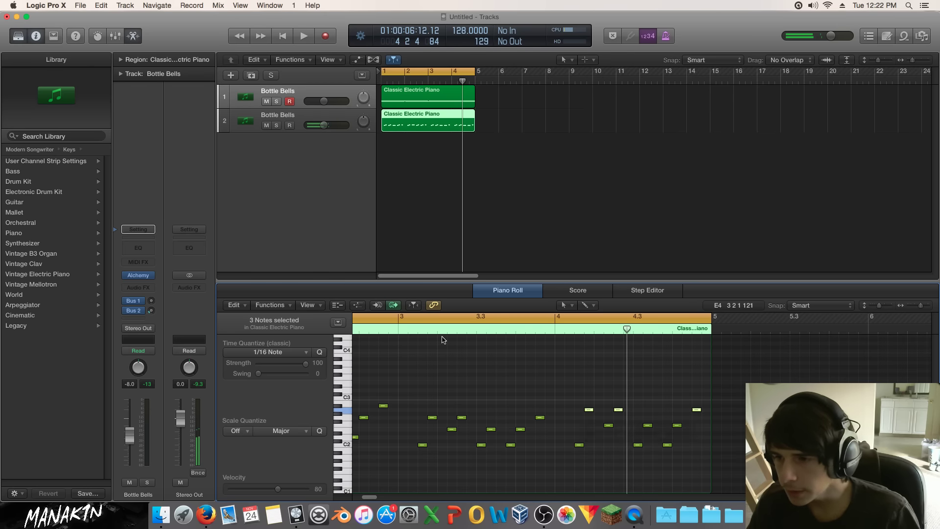
{"action": "left_click", "coordinate": [388, 330]}
{"action": "key", "text": "space"}
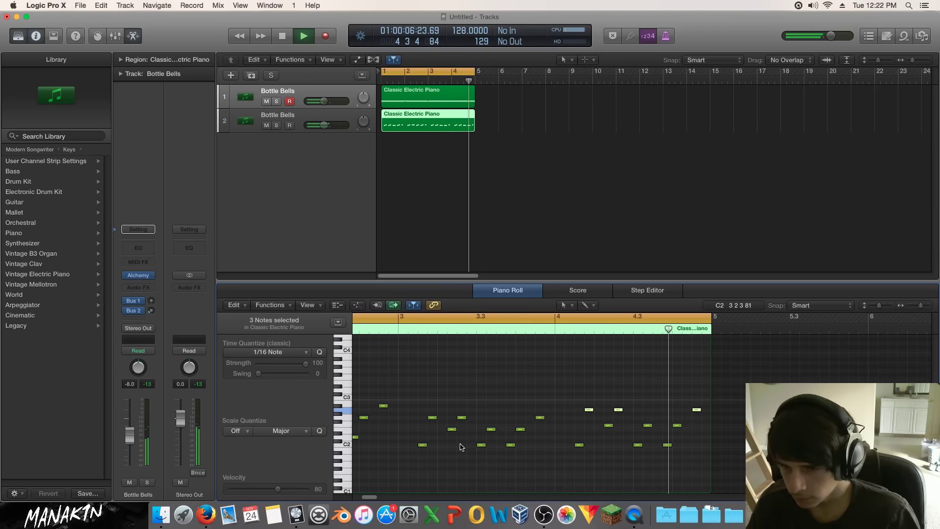
{"action": "key", "text": "space"}
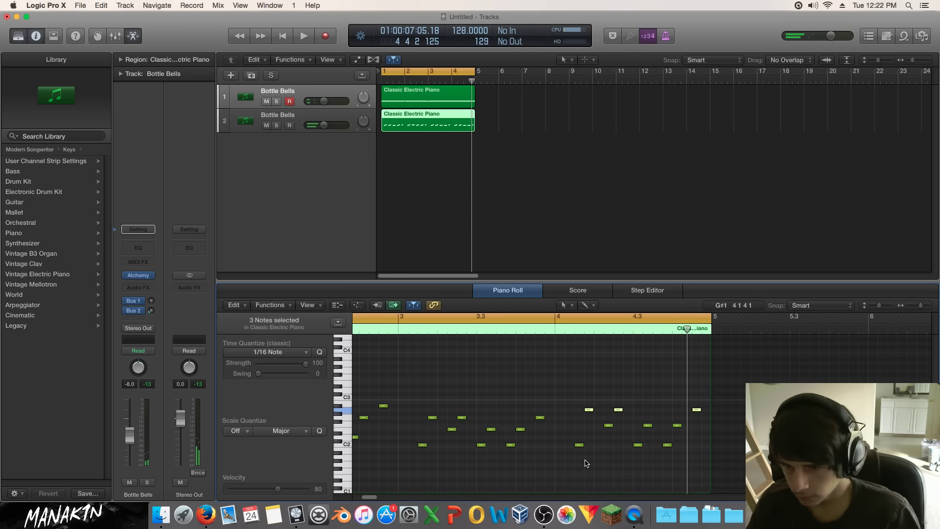
Rework bar 4's middle notes: add an A2 above the second F2, move that F2 a sixteenth later, delete the second C2, and play back.
{"action": "left_click", "coordinate": [582, 445]}
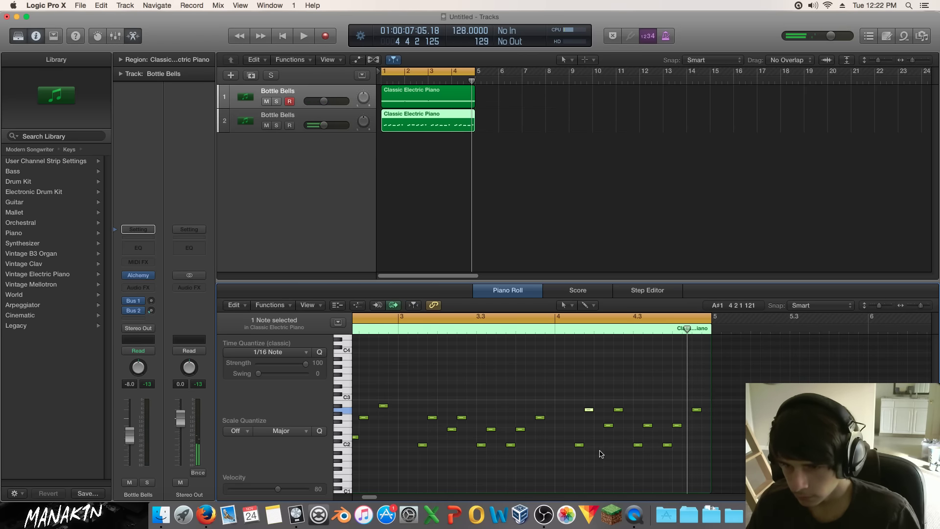
{"action": "left_click", "coordinate": [647, 425]}
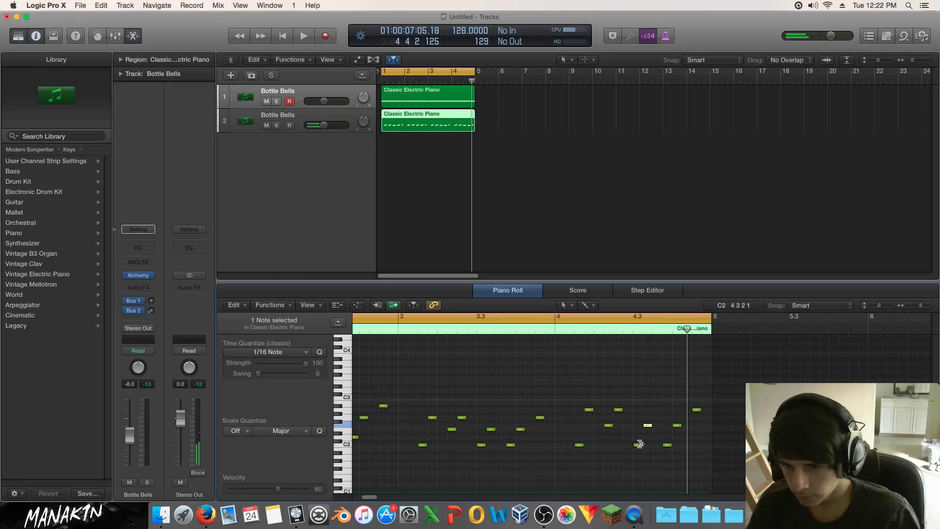
{"action": "left_click", "coordinate": [646, 411], "text": "super"}
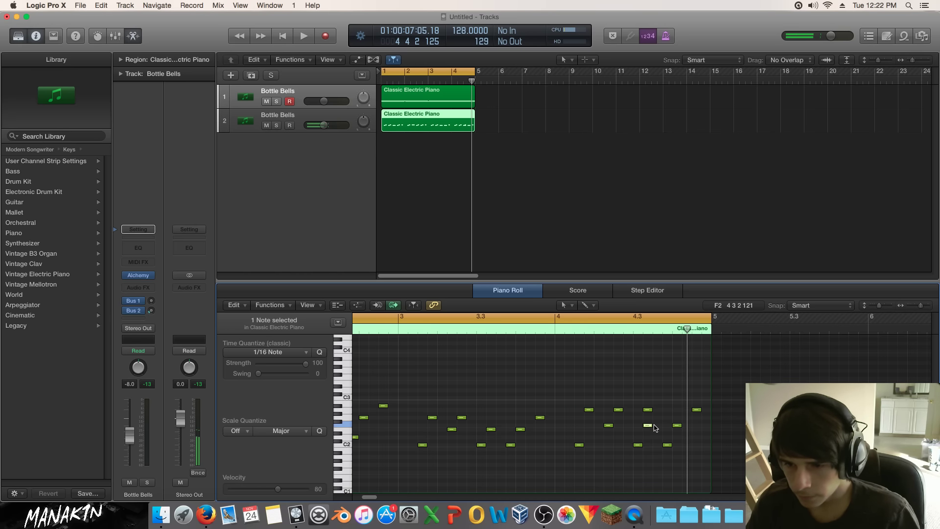
{"action": "left_click_drag", "start_coordinate": [648, 425], "coordinate": [657, 425]}
{"action": "left_click", "coordinate": [637, 445]}
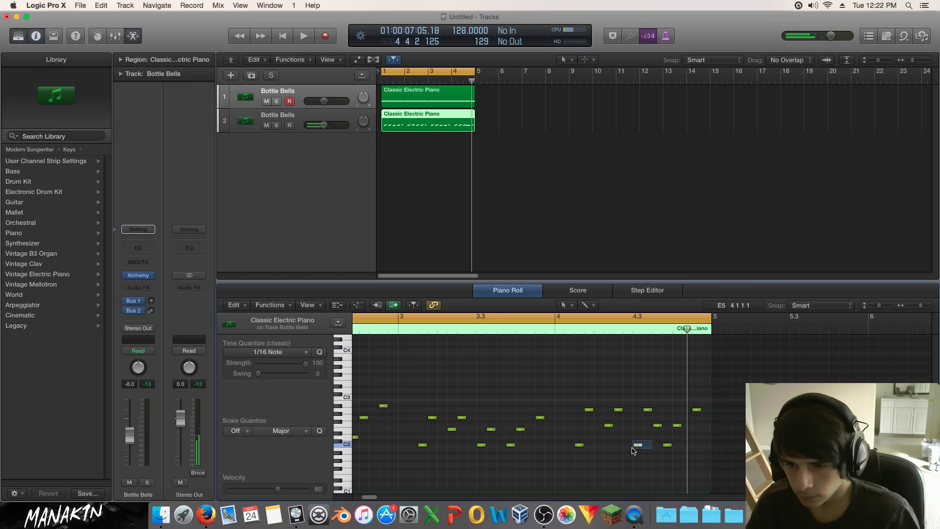
{"action": "key", "text": "Delete"}
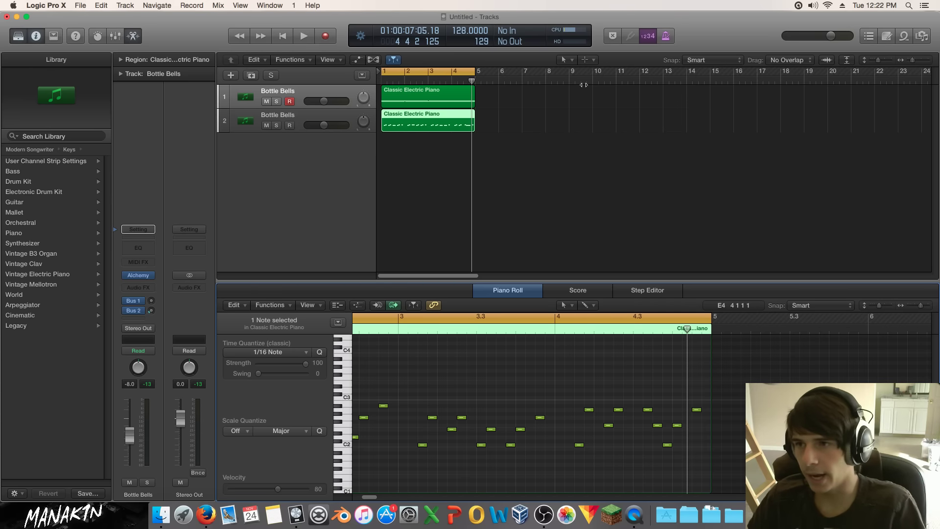
{"action": "key", "text": "space"}
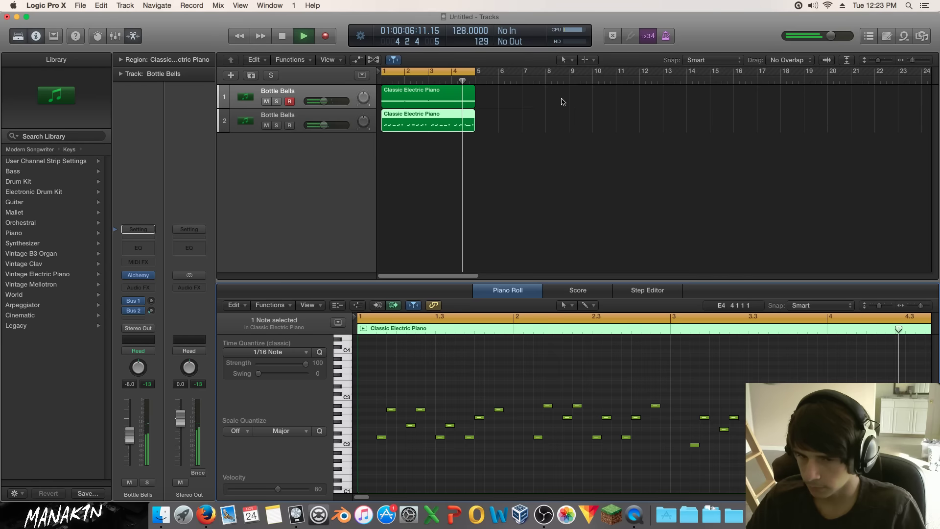
{"action": "key", "text": "space"}
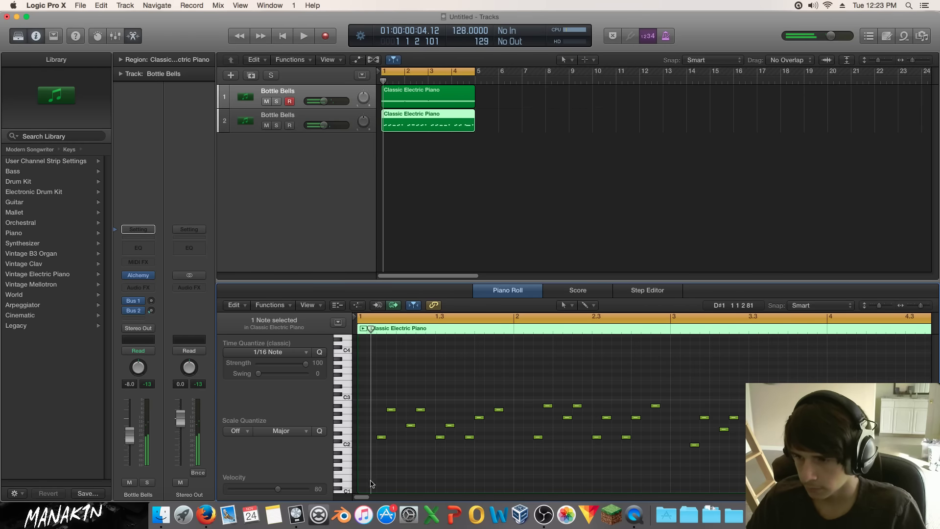
Play from bar 4, move the bar's last five arpeggio notes a sixteenth earlier, and play both tracks again.
{"action": "left_click", "coordinate": [824, 331]}
{"action": "key", "text": "space"}
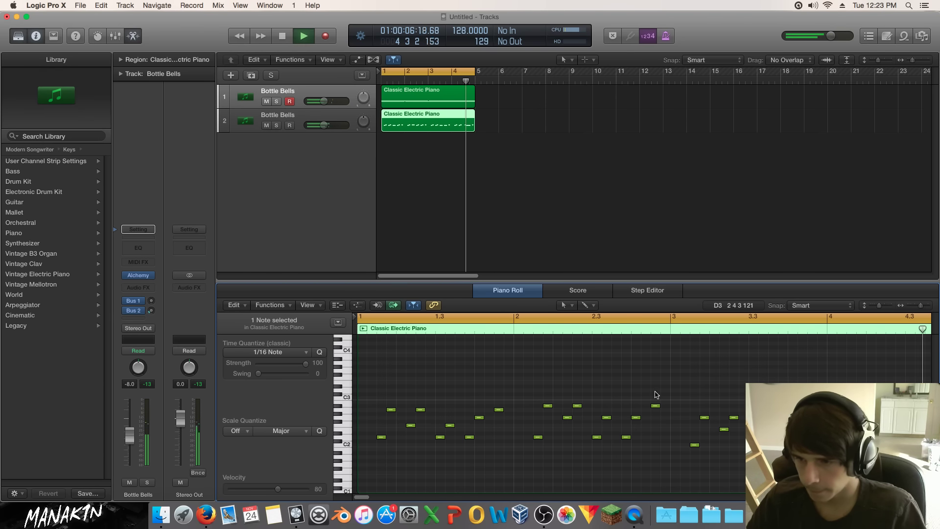
{"action": "key", "text": "space"}
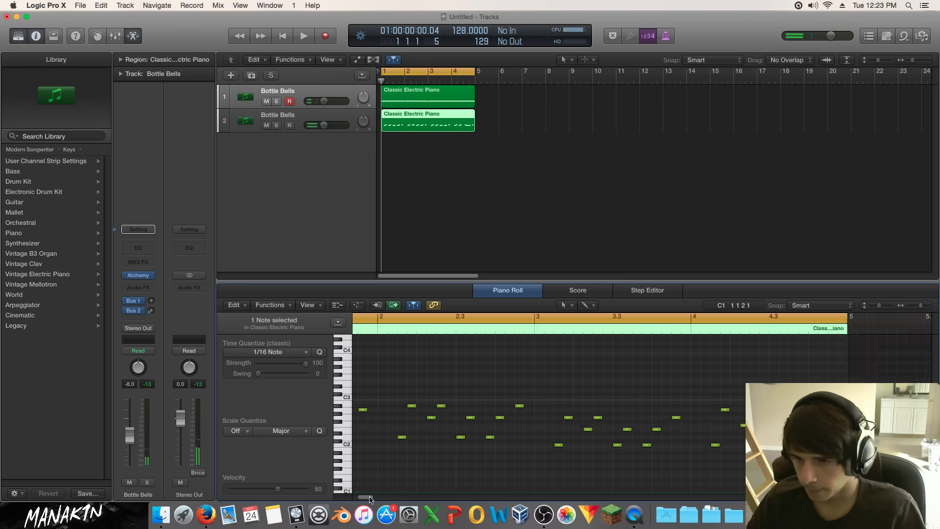
{"action": "left_click_drag", "start_coordinate": [362, 497], "coordinate": [378, 499]}
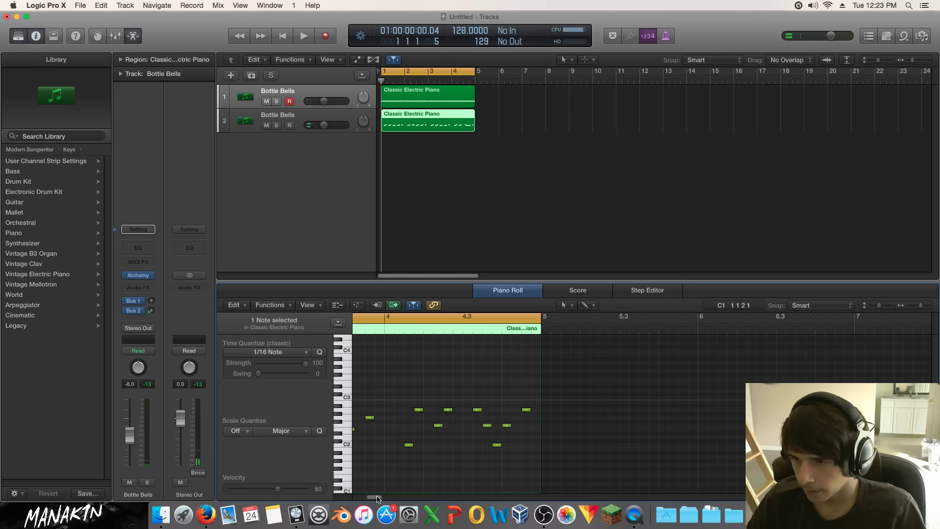
{"action": "left_click", "coordinate": [384, 333]}
{"action": "key", "text": "space"}
{"action": "left_click_drag", "start_coordinate": [472, 399], "coordinate": [526, 453]}
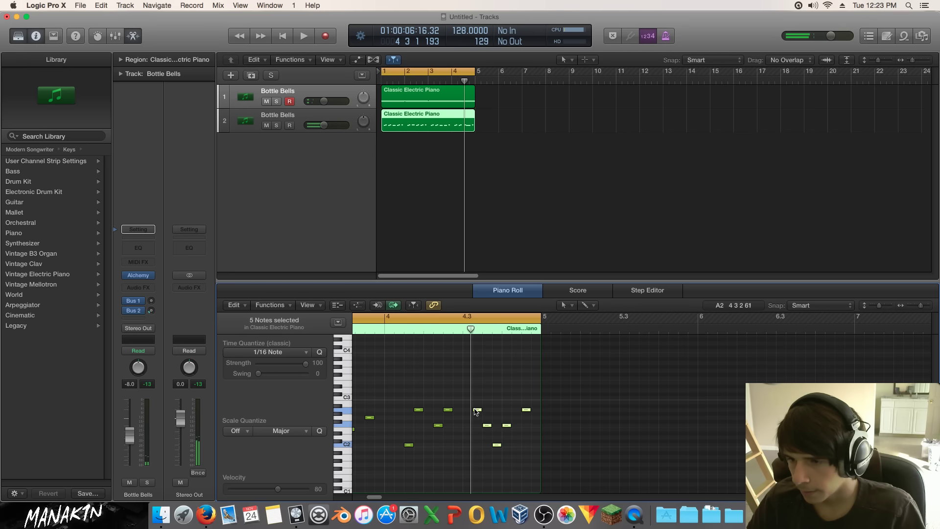
{"action": "left_click_drag", "start_coordinate": [475, 411], "coordinate": [466, 411]}
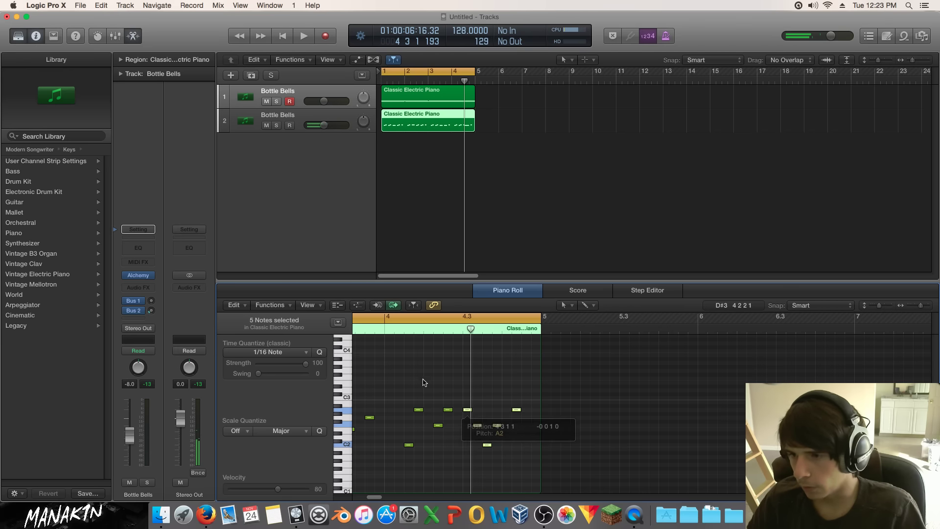
{"action": "key", "text": "space"}
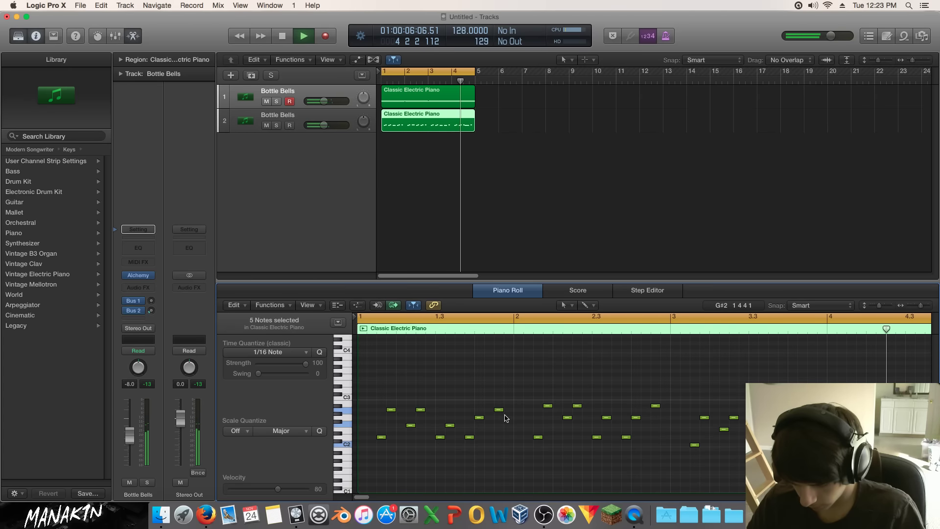
{"action": "key", "text": "space"}
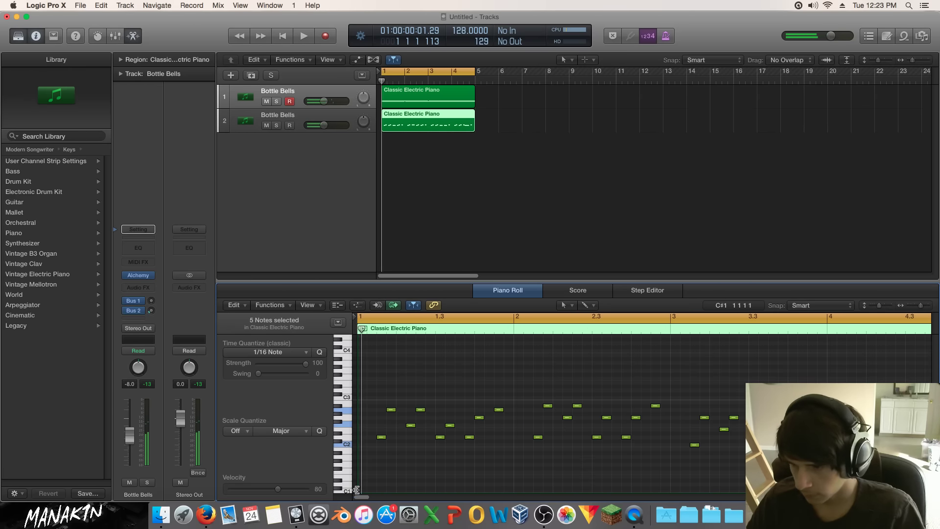
Move bar 4's final A2 a sixteenth later, insert a C2 before it, and play both tracks from the start.
{"action": "scroll", "coordinate": [452, 416], "scroll_direction": "right", "scroll_amount": 10}
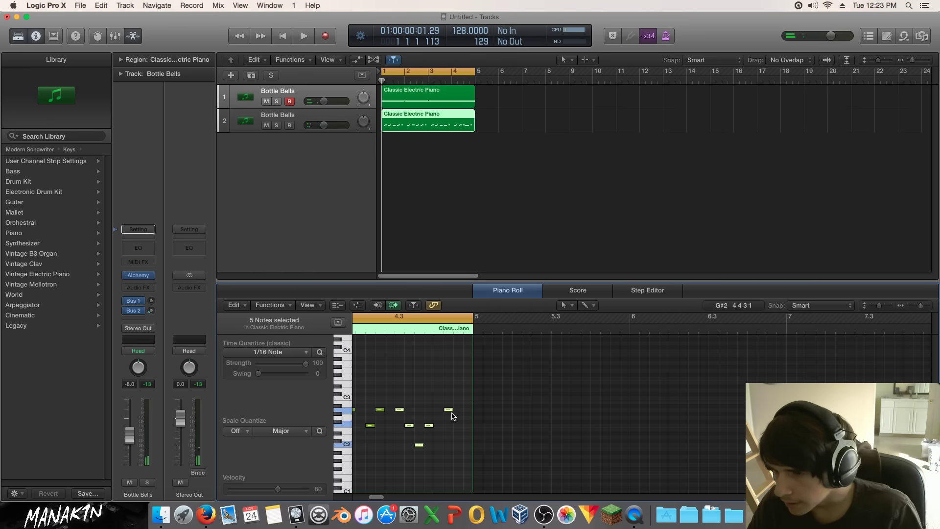
{"action": "left_click_drag", "start_coordinate": [449, 410], "coordinate": [460, 410]}
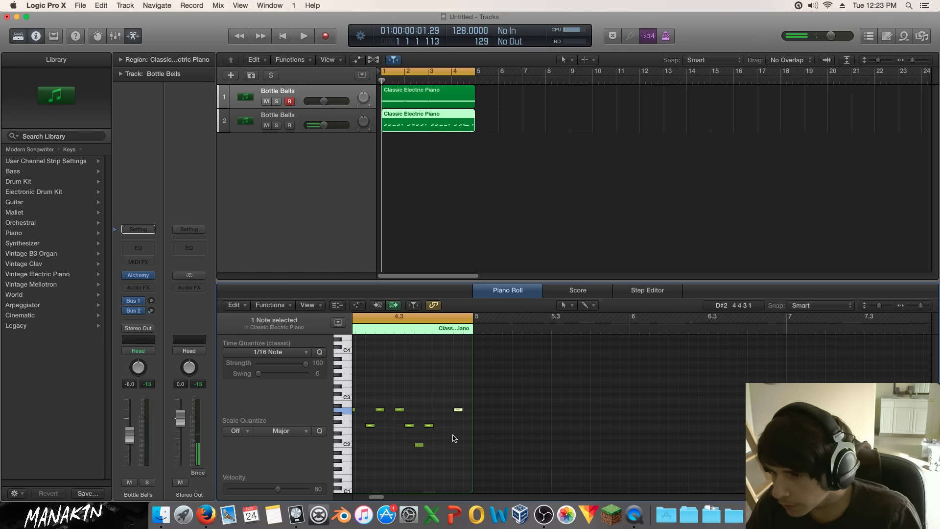
{"action": "left_click", "coordinate": [448, 444]}
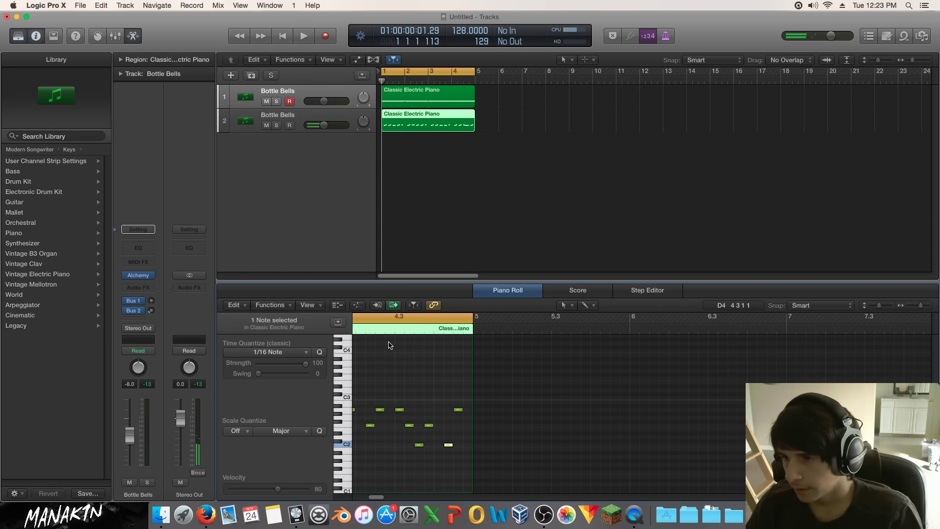
{"action": "key", "text": "space"}
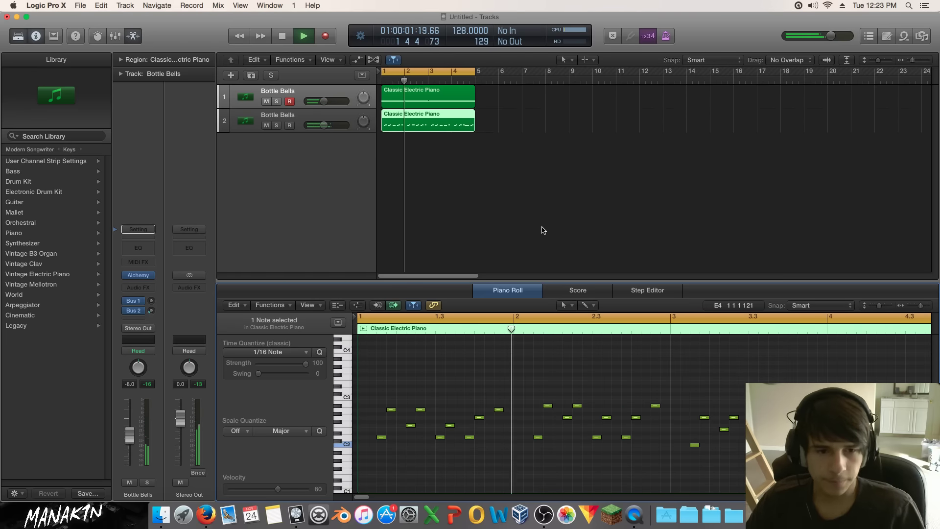
{"action": "key", "text": "space"}
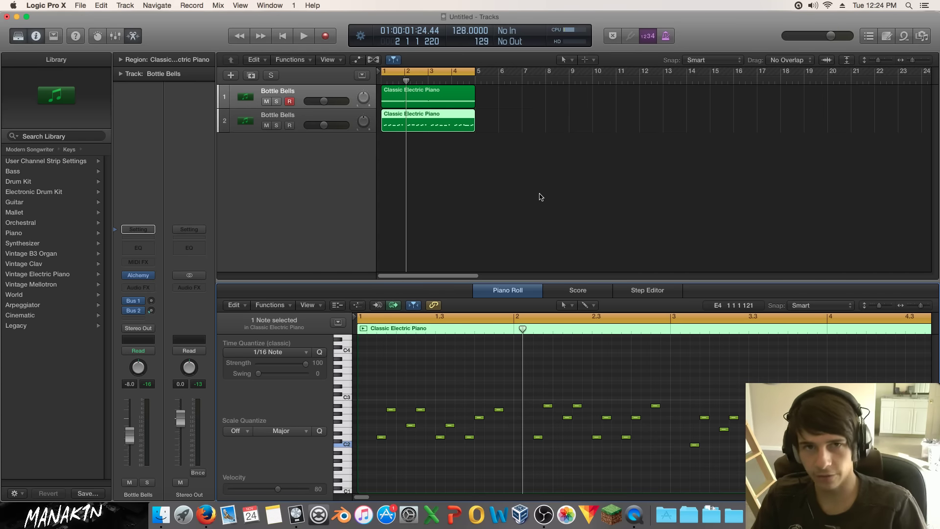
{"action": "left_click", "coordinate": [523, 126]}
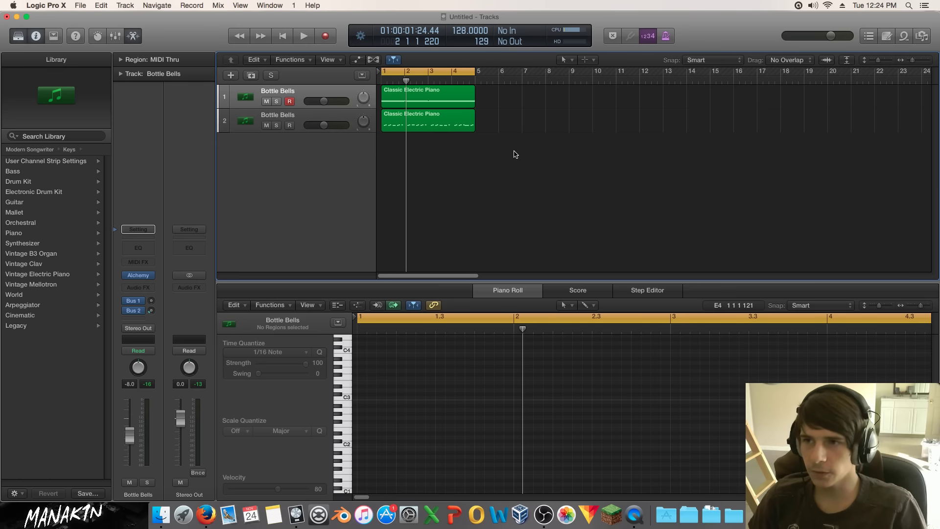
{"action": "left_click", "coordinate": [434, 123]}
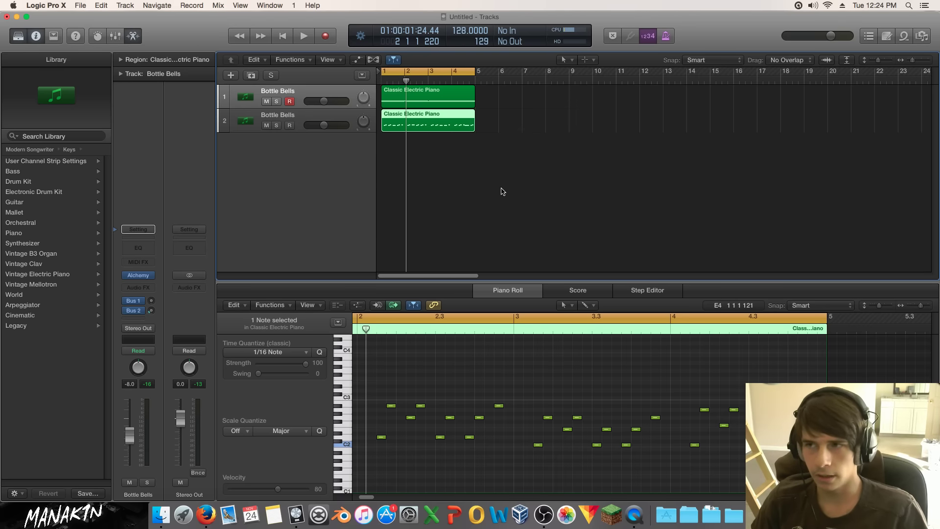
{"action": "left_click", "coordinate": [496, 225]}
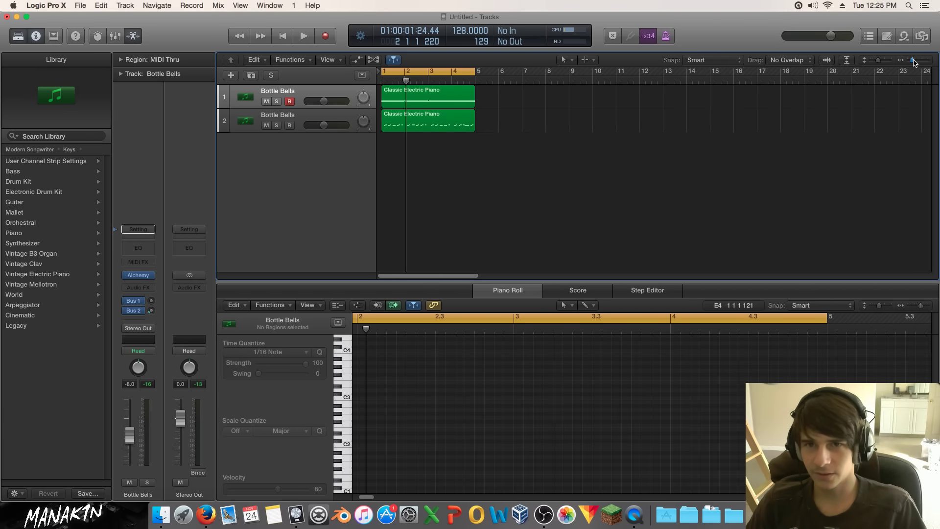
{"action": "left_click_drag", "start_coordinate": [914, 62], "coordinate": [917, 62]}
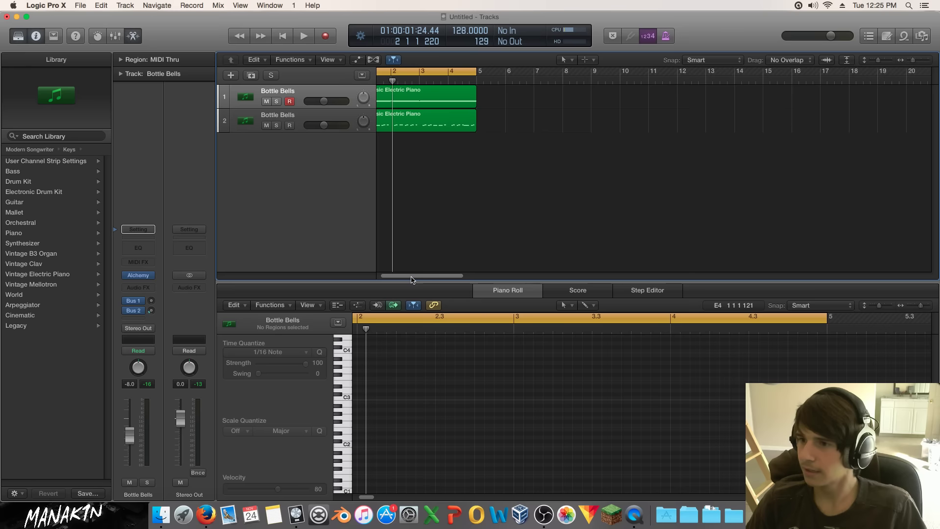
{"action": "left_click_drag", "start_coordinate": [412, 280], "coordinate": [380, 279]}
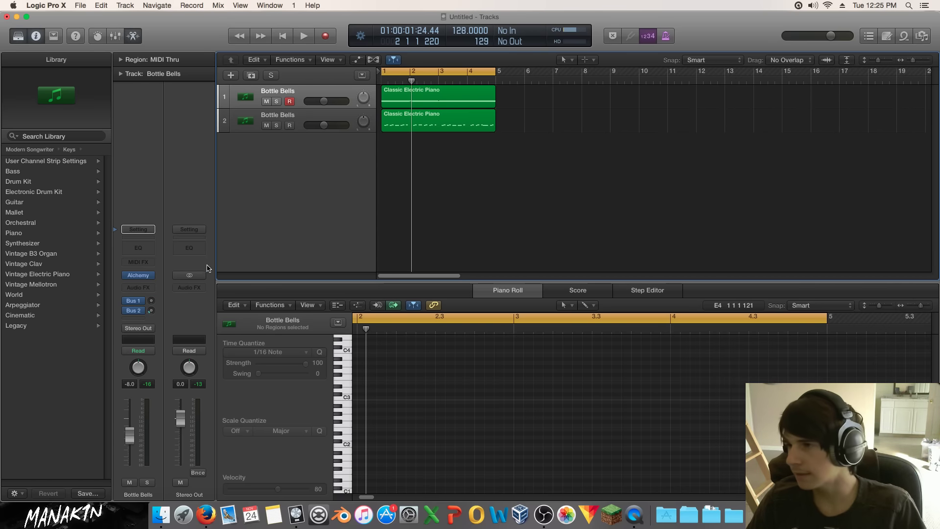
Solo the arpeggio track, play through its four bars, and turn its solo off.
{"action": "left_click", "coordinate": [291, 94]}
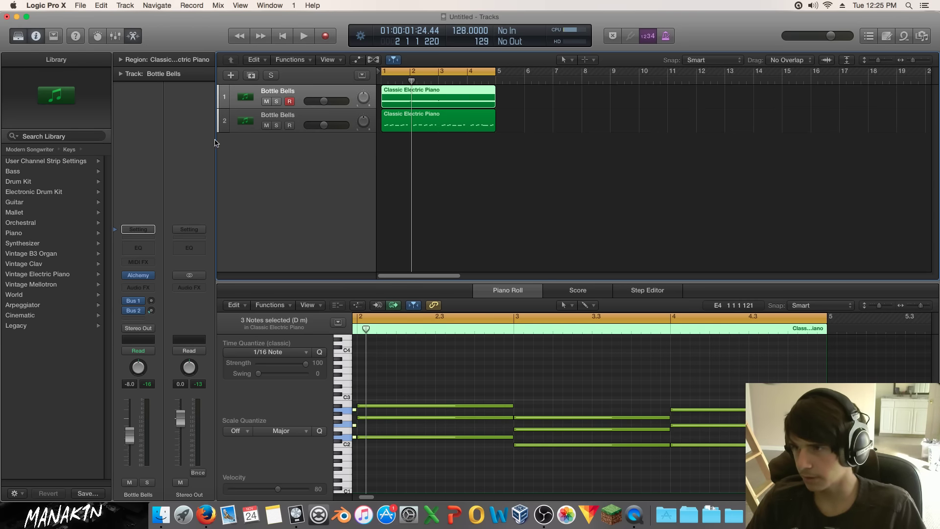
{"action": "left_click", "coordinate": [276, 125]}
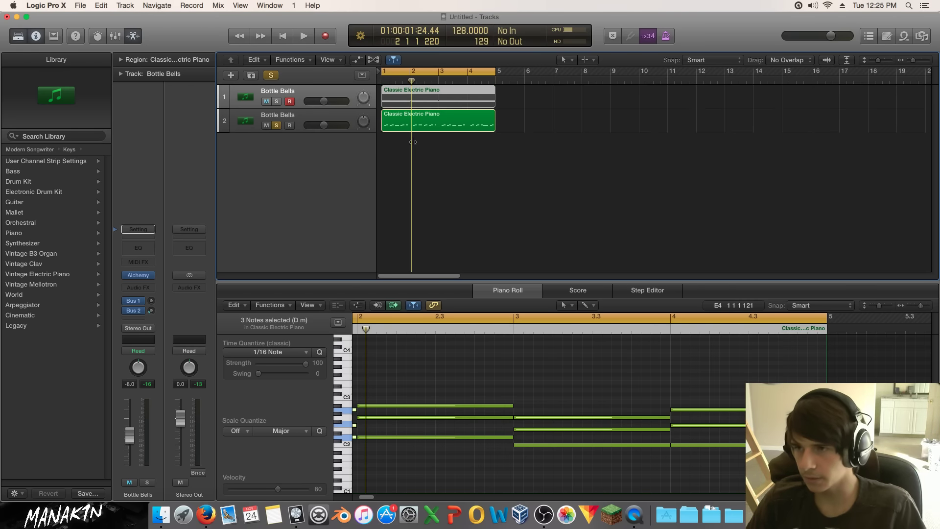
{"action": "key", "text": "space"}
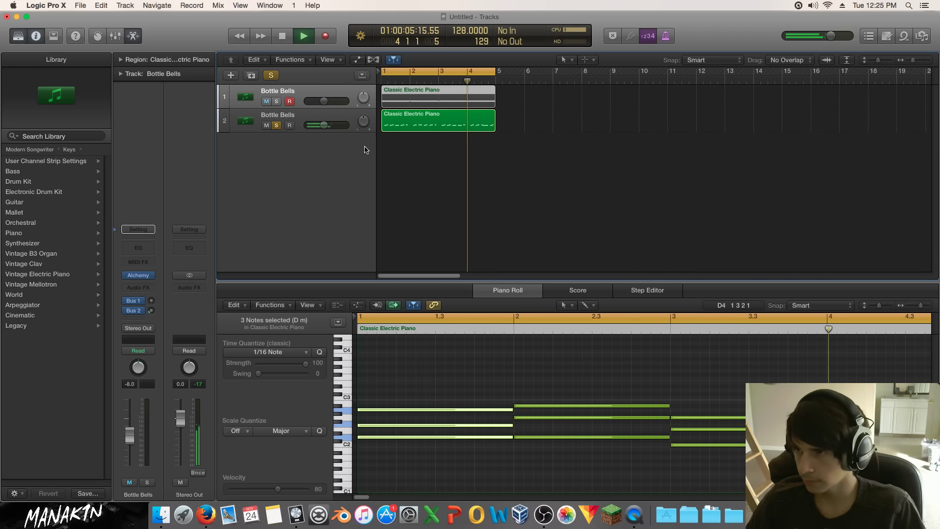
{"action": "key", "text": "space"}
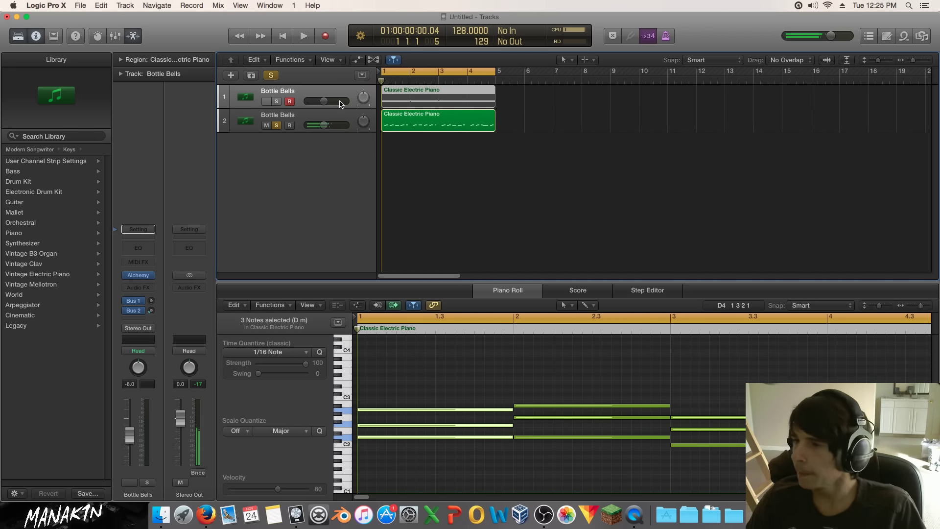
{"action": "left_click", "coordinate": [377, 123]}
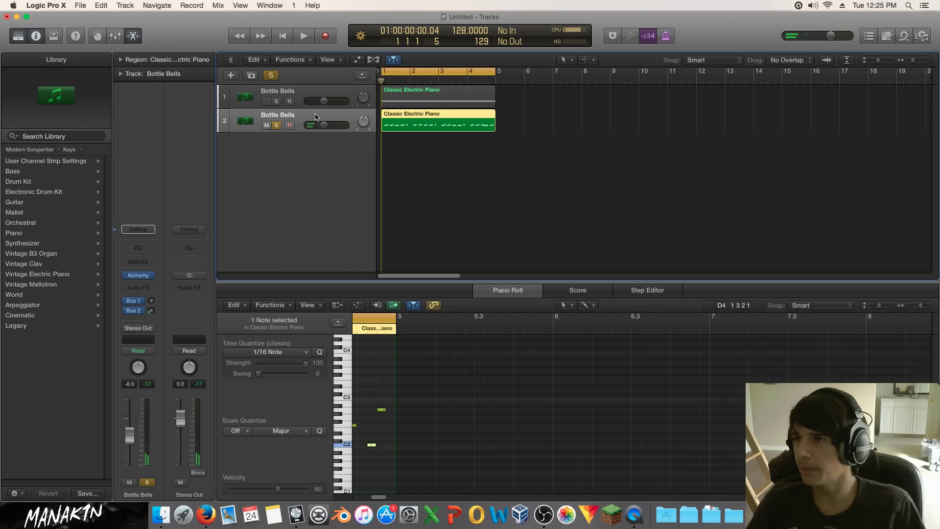
{"action": "left_click", "coordinate": [276, 125]}
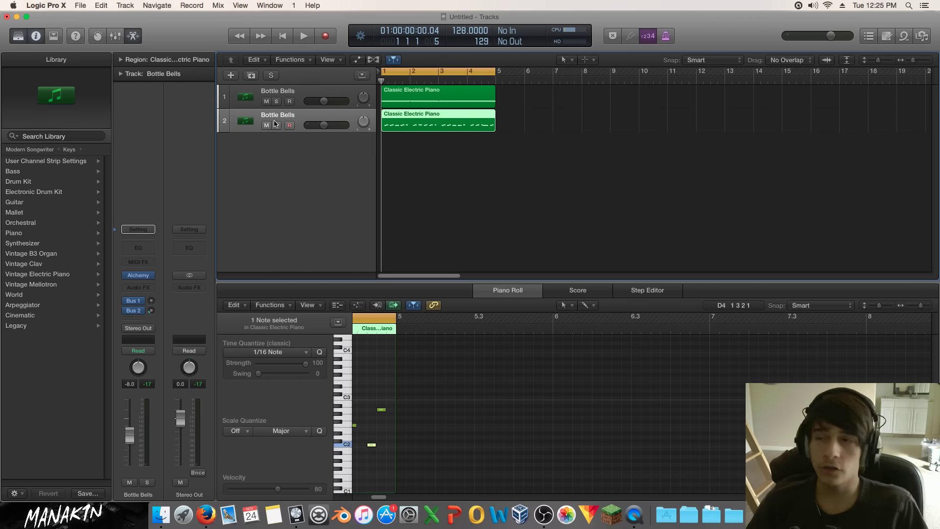
{"action": "left_click", "coordinate": [252, 77]}
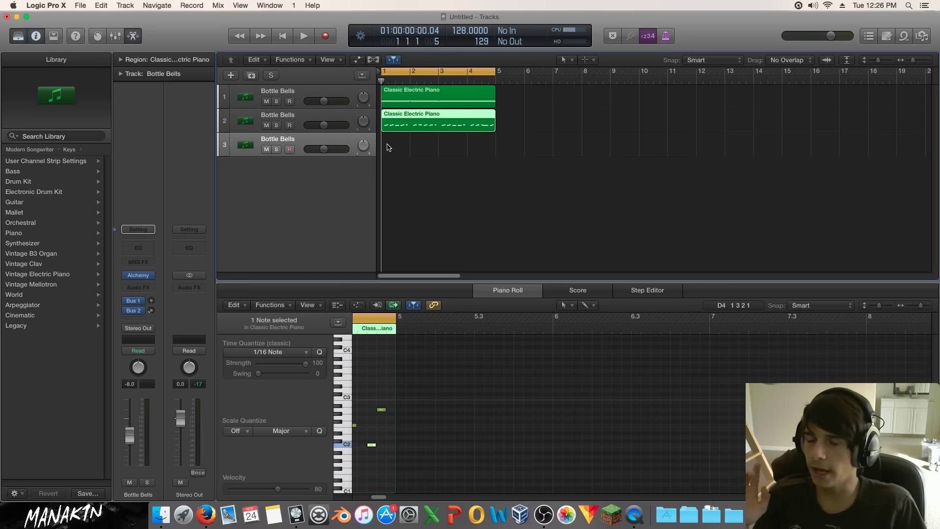
{"action": "left_click", "coordinate": [294, 145]}
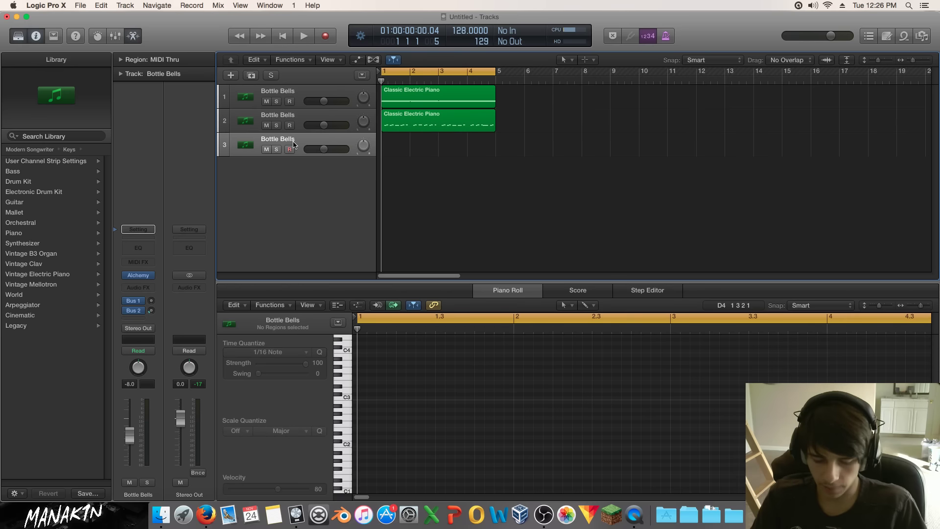
{"action": "key", "text": "super+z"}
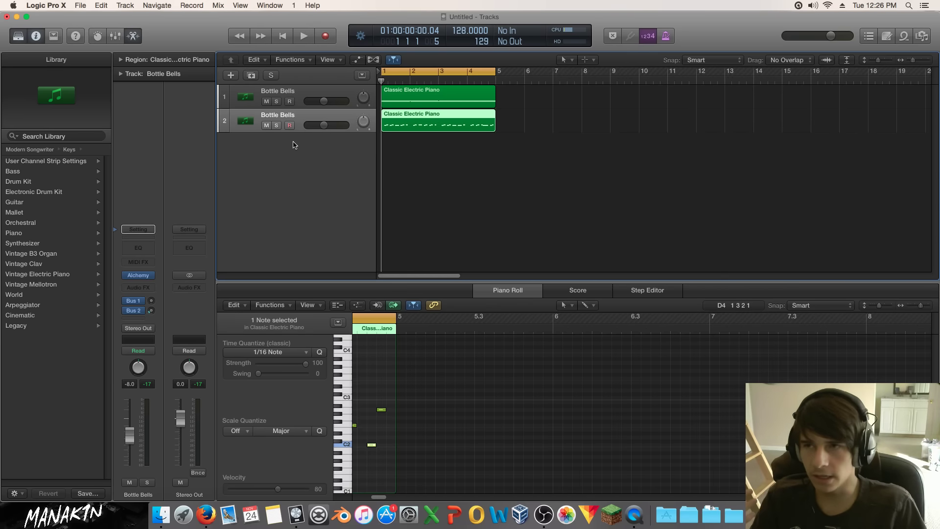
{"action": "left_click", "coordinate": [231, 75]}
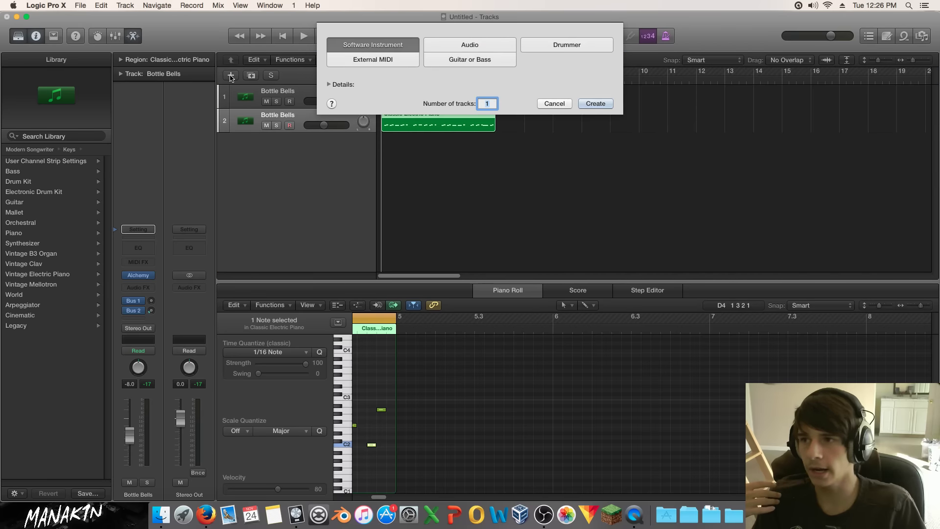
{"action": "left_click", "coordinate": [555, 104]}
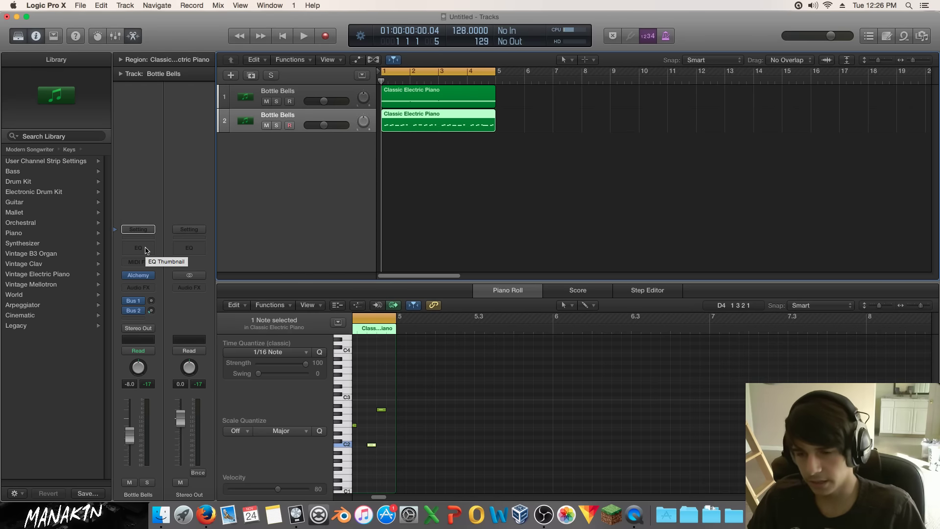
Solo the sustained chord track and open its Alchemy instrument window, moving it clear for preset browsing.
{"action": "key", "text": "Up"}
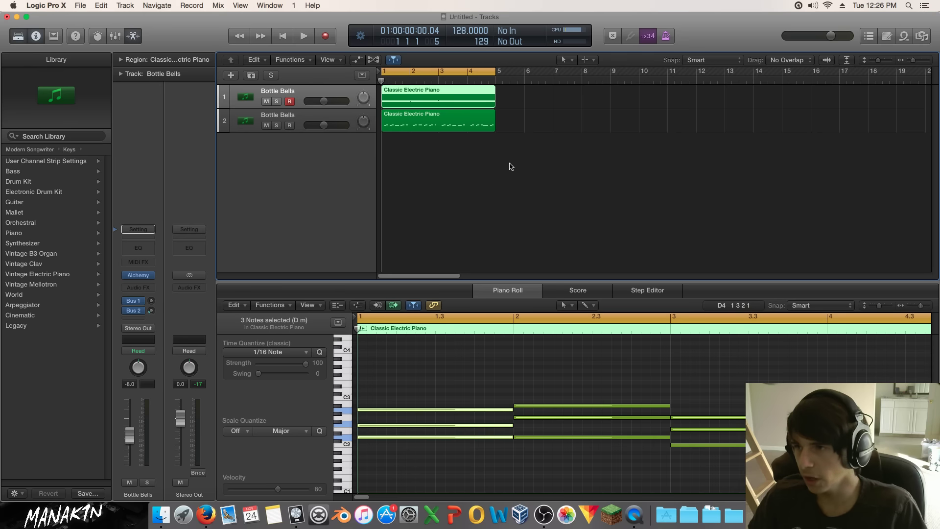
{"action": "left_click", "coordinate": [276, 102]}
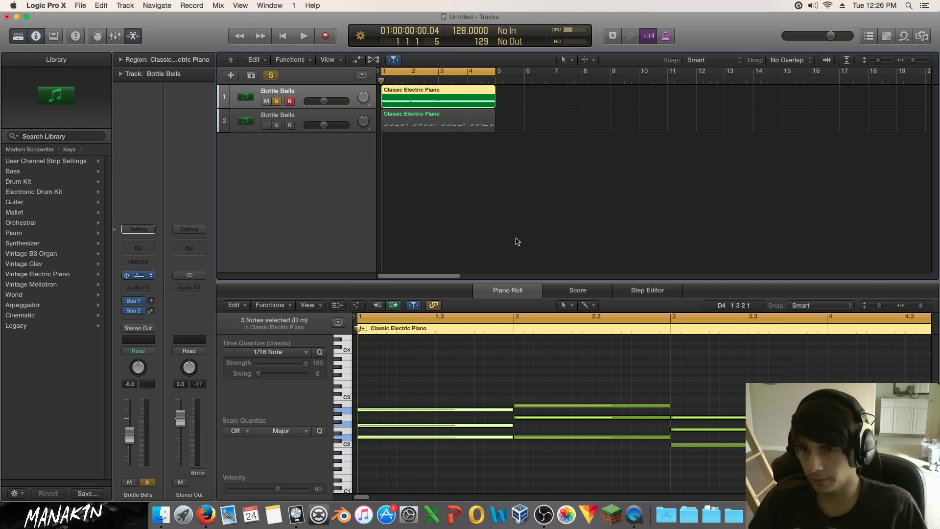
{"action": "key", "text": "v"}
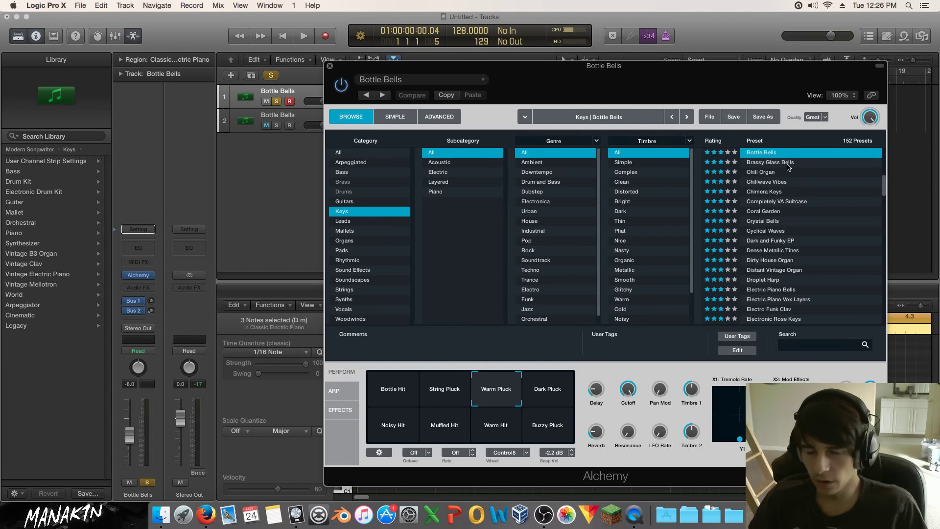
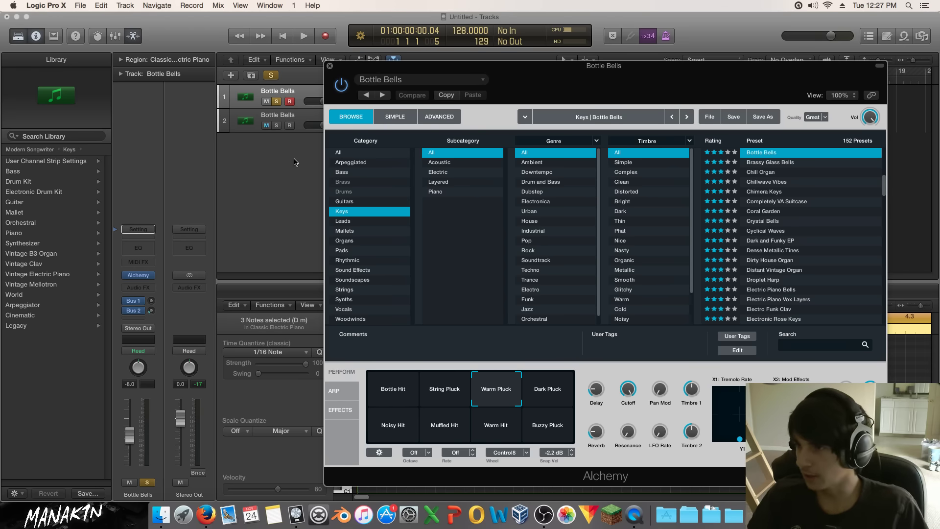
{"action": "left_click_drag", "start_coordinate": [377, 69], "coordinate": [274, 67]}
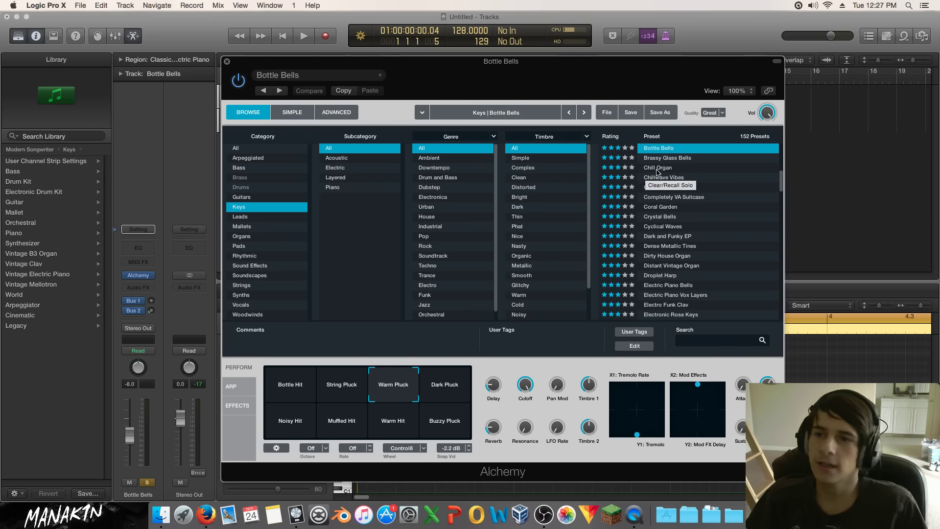
Audition the Keys presets Fractal Strum, Fragile Thoughts and Funky Nasal Clavinet over the chords, and load Gaseous Lead.
{"action": "scroll", "coordinate": [690, 230], "scroll_direction": "down", "scroll_amount": 8}
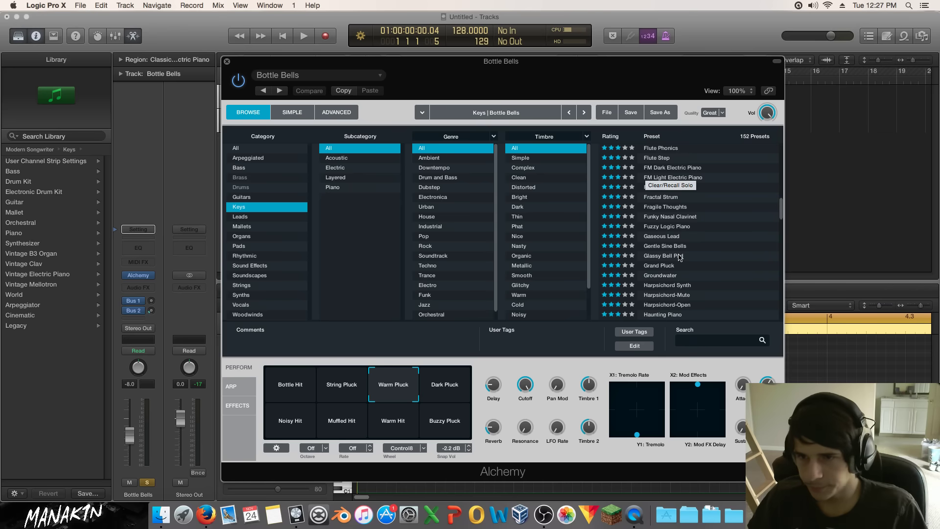
{"action": "left_click", "coordinate": [681, 197]}
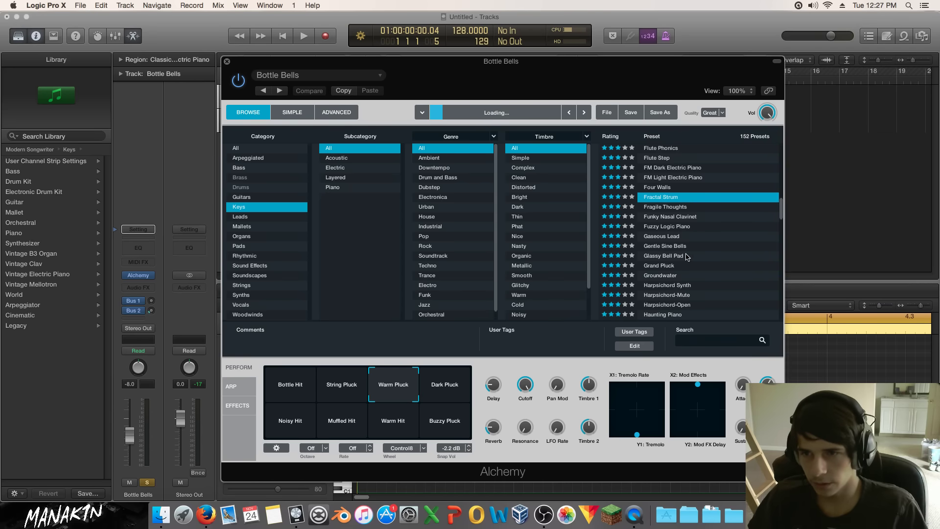
{"action": "key", "text": "space"}
{"action": "key", "text": "Down"}
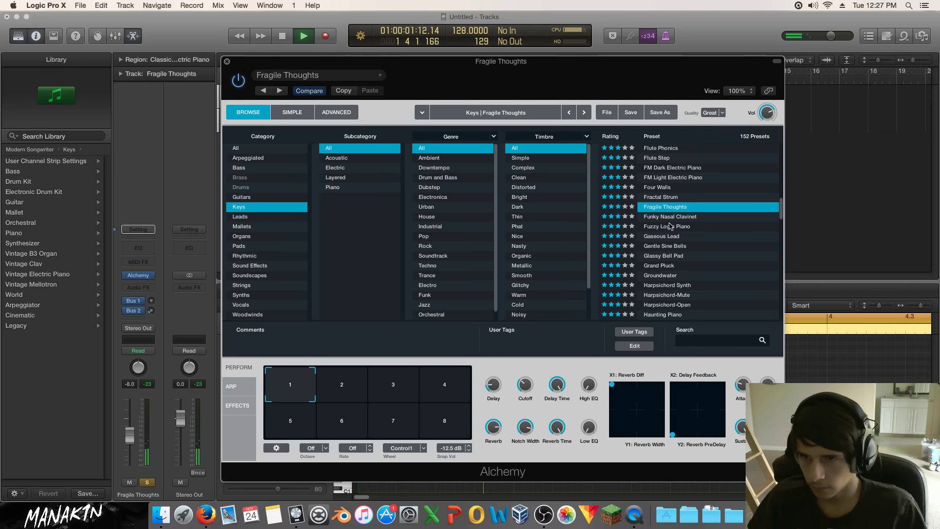
{"action": "left_click", "coordinate": [669, 217]}
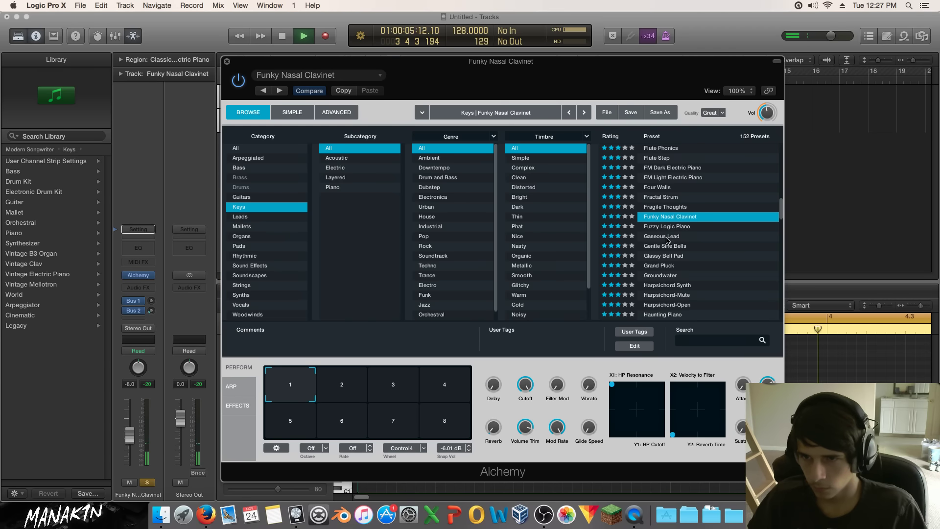
{"action": "left_click", "coordinate": [666, 238]}
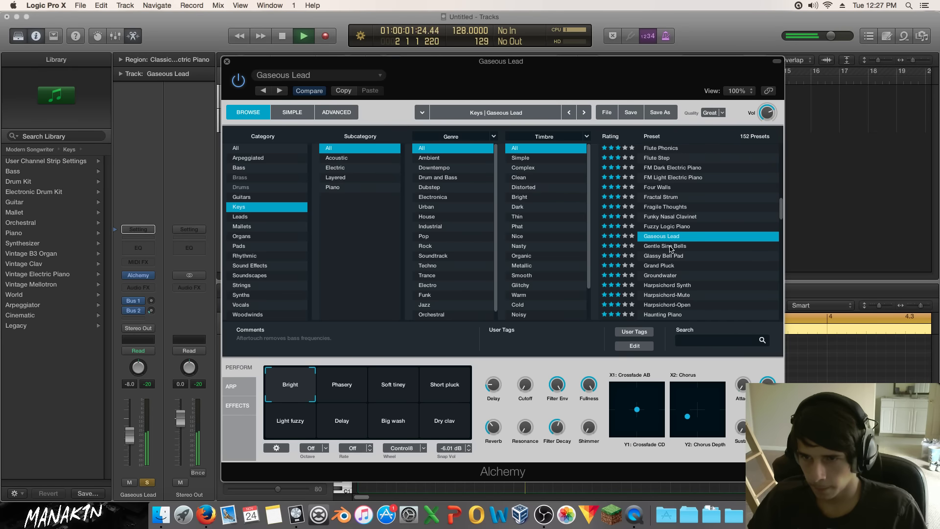
{"action": "key", "text": "space"}
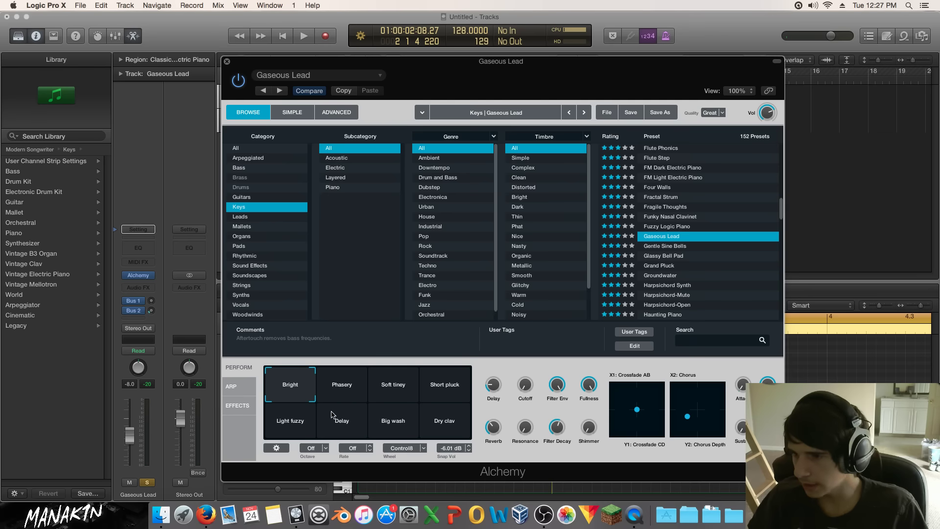
Play the chords and audition Gaseous Lead's performance snapshots Bright, Light fuzzy, Delay, Phasery, Soft tiney, Short pluck, Dry clav and Big wash.
{"action": "left_click", "coordinate": [362, 411]}
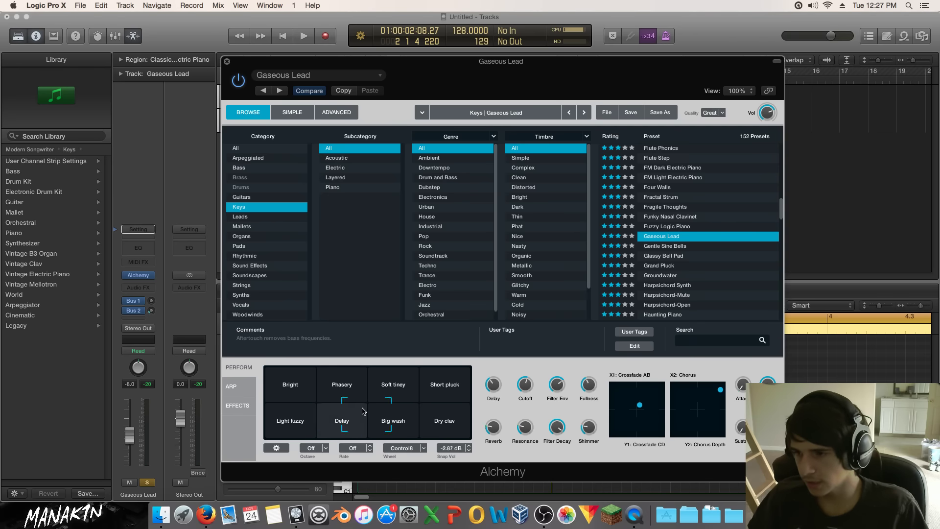
{"action": "left_click", "coordinate": [301, 387]}
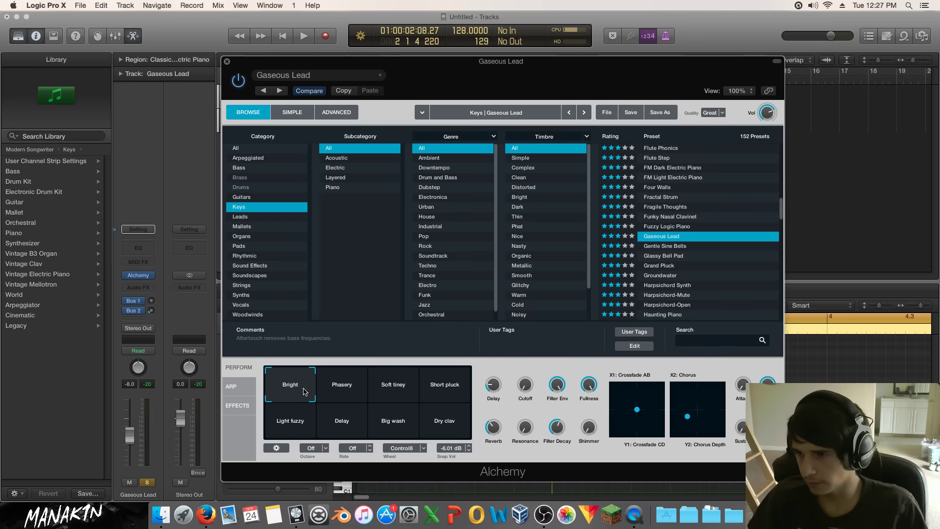
{"action": "key", "text": "space"}
{"action": "left_click", "coordinate": [302, 418]}
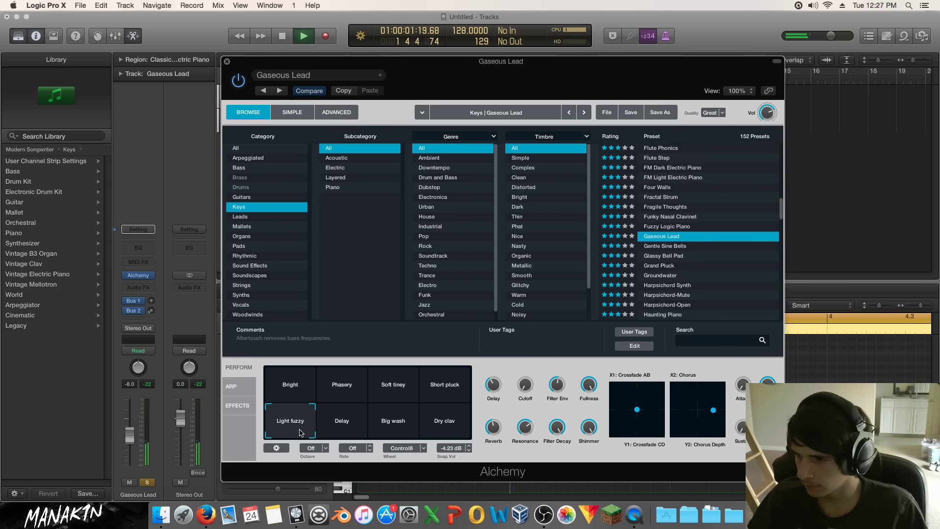
{"action": "left_click", "coordinate": [342, 430]}
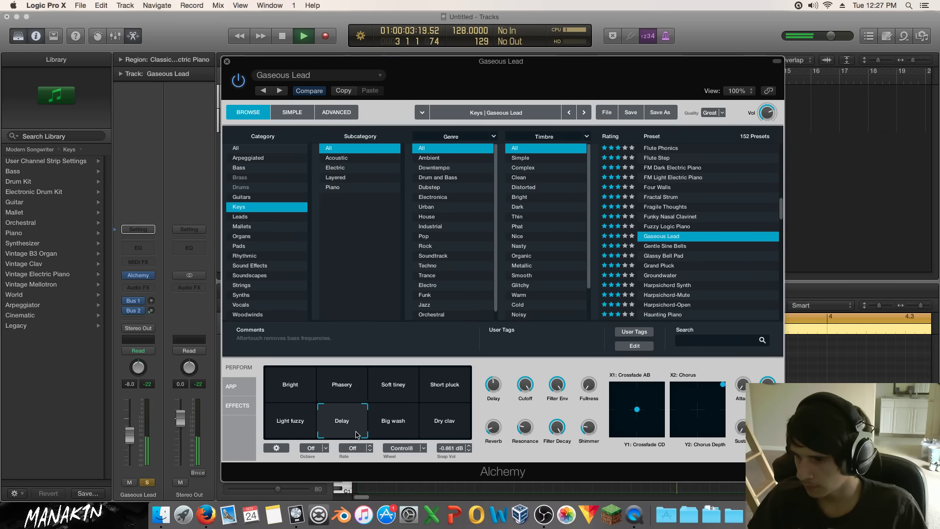
{"action": "left_click", "coordinate": [357, 388]}
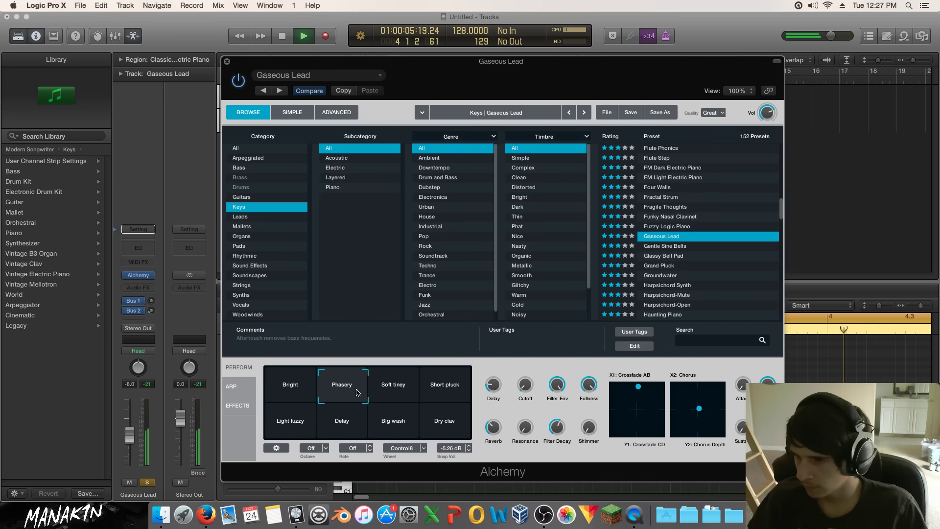
{"action": "left_click", "coordinate": [392, 387]}
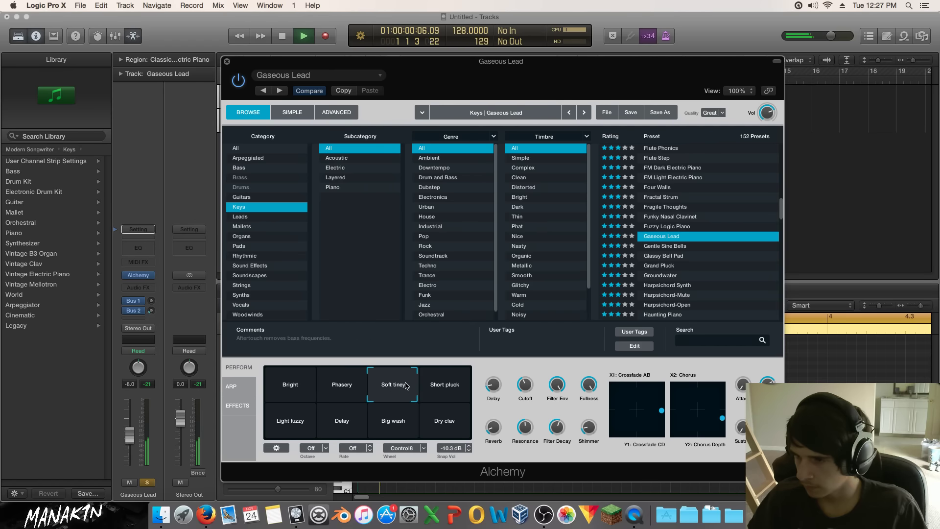
{"action": "left_click", "coordinate": [447, 384]}
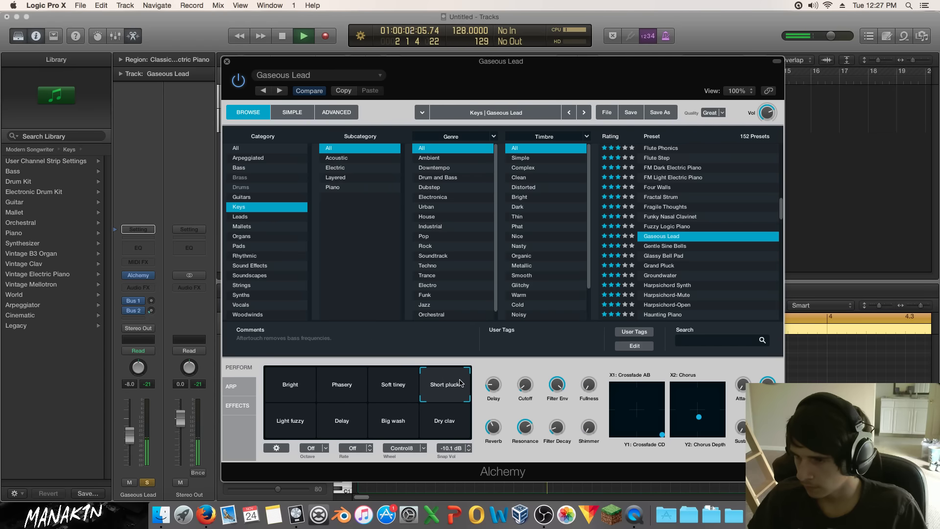
{"action": "left_click", "coordinate": [463, 425]}
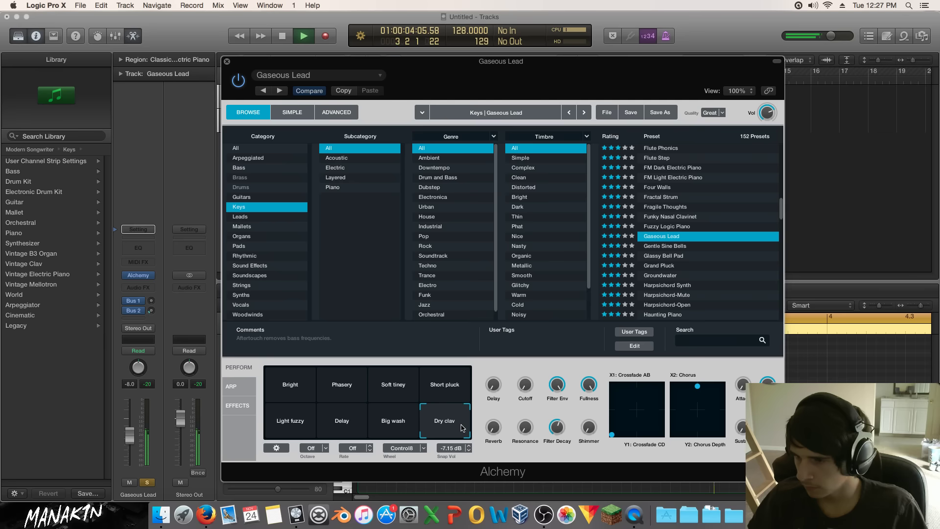
{"action": "left_click", "coordinate": [409, 430]}
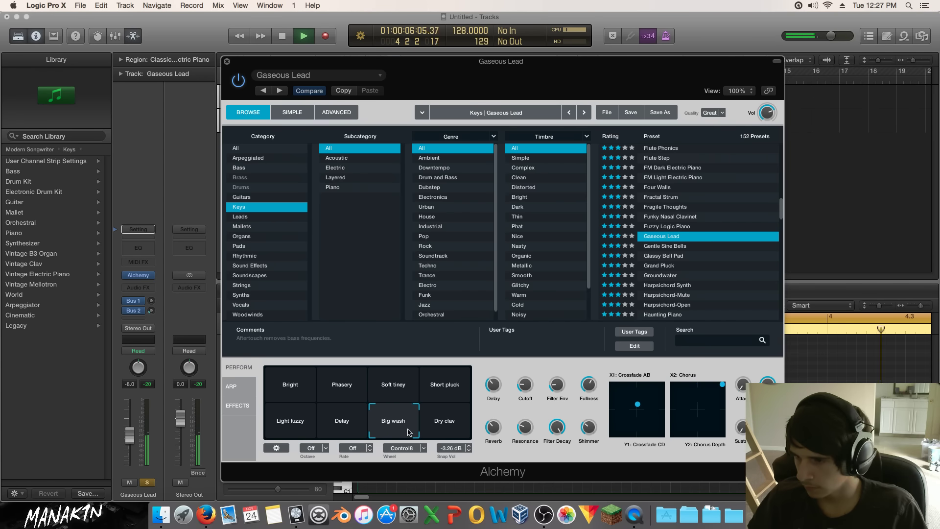
Set the Gaseous Lead snapshot selector between Bright and Light fuzzy, close the Alchemy window and stop playback.
{"action": "left_click", "coordinate": [342, 429]}
{"action": "left_click", "coordinate": [271, 436]}
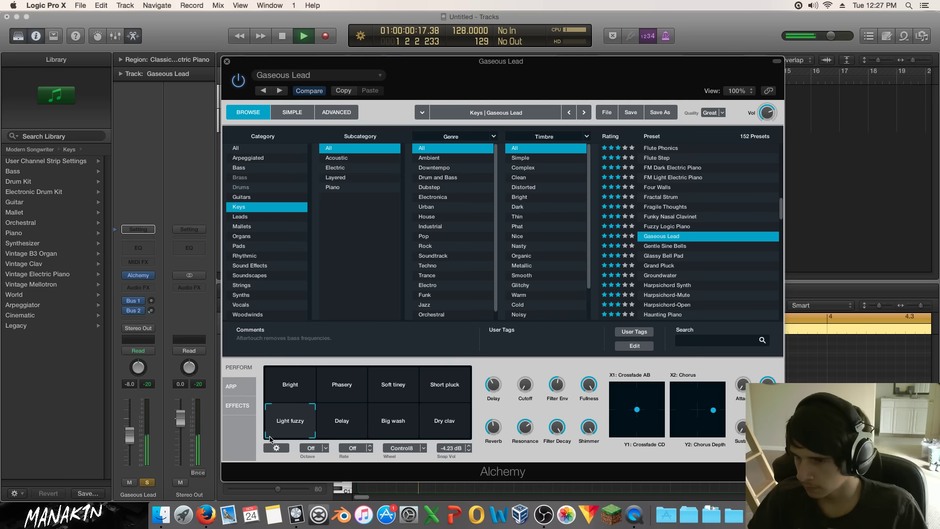
{"action": "left_click", "coordinate": [265, 398]}
{"action": "left_click_drag", "start_coordinate": [263, 398], "coordinate": [261, 405]}
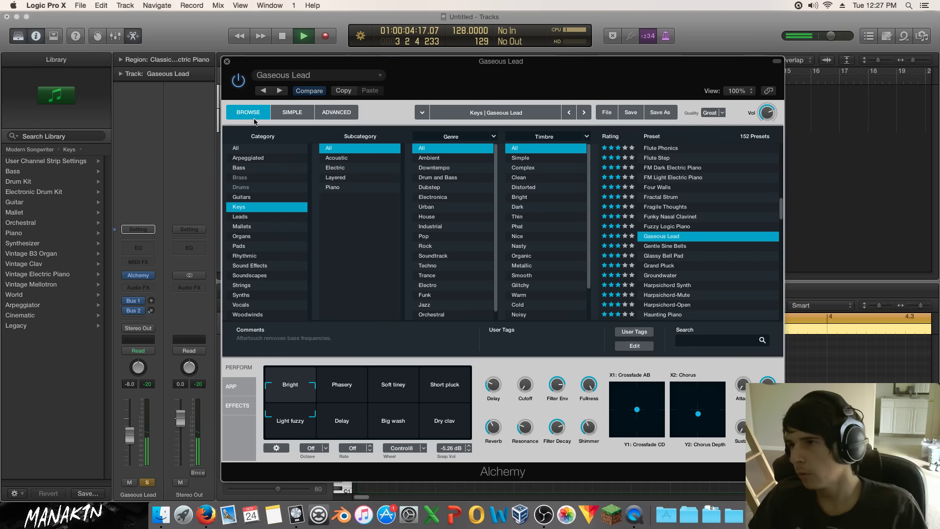
{"action": "key", "text": "super+w"}
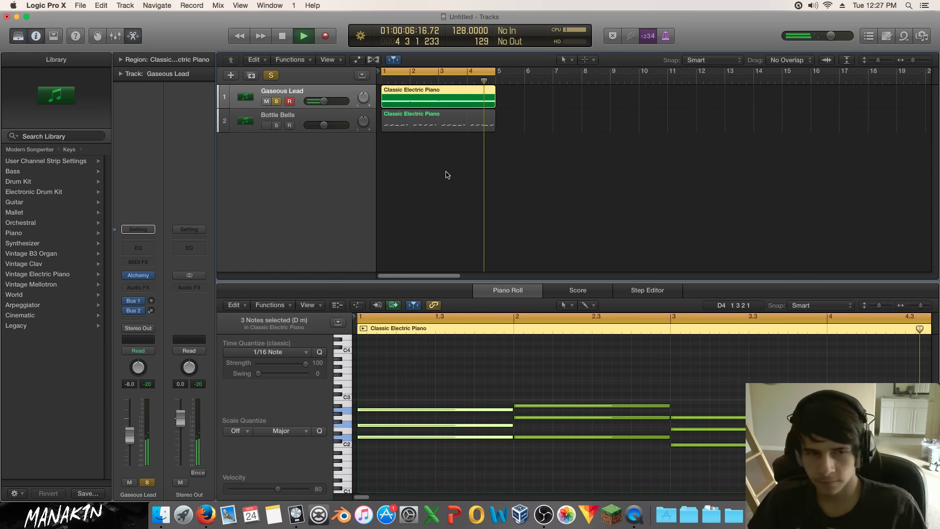
{"action": "key", "text": "space"}
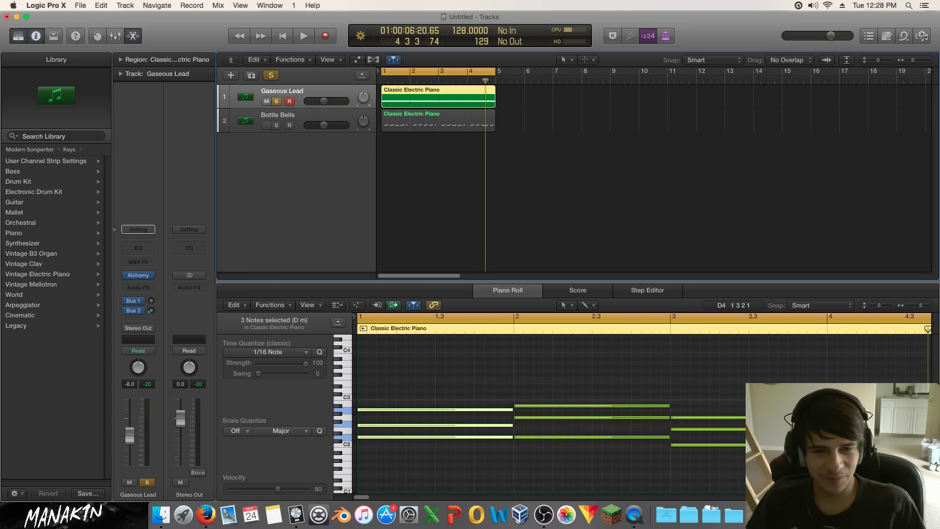
Turn off the Gaseous Lead track's solo and briefly play it together with Bottle Bells.
{"action": "left_click", "coordinate": [556, 165]}
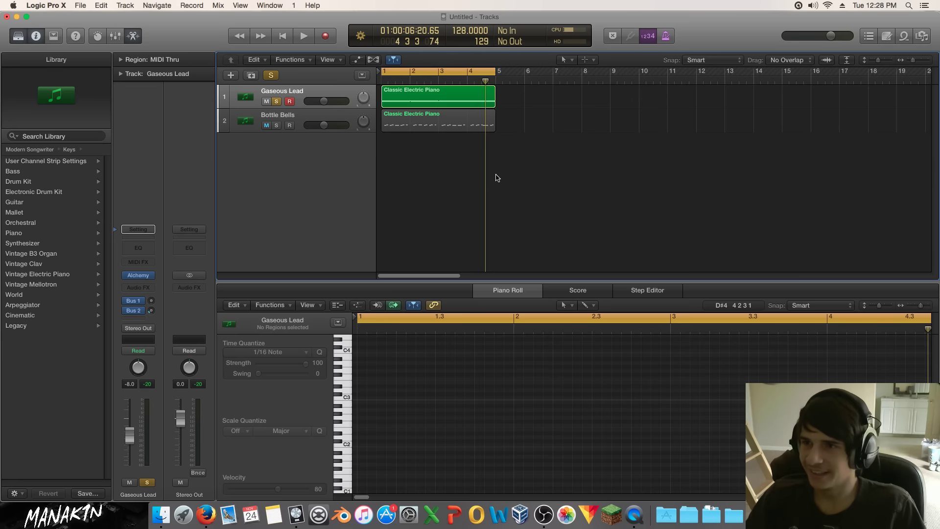
{"action": "left_click", "coordinate": [277, 102]}
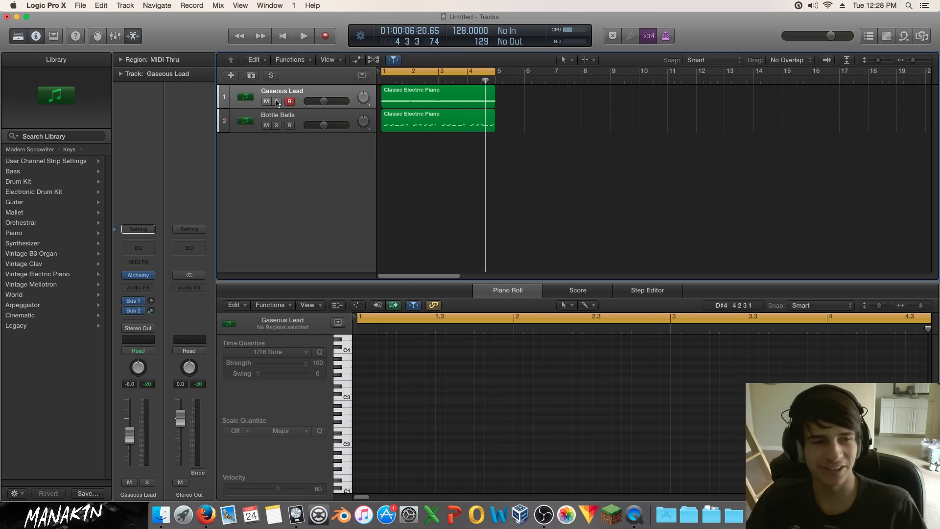
{"action": "left_click", "coordinate": [285, 116]}
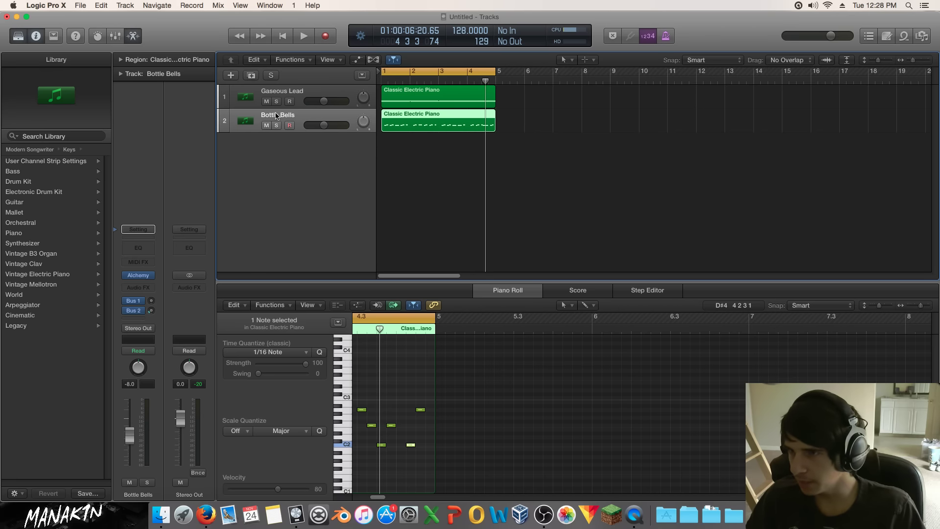
{"action": "key", "text": "space"}
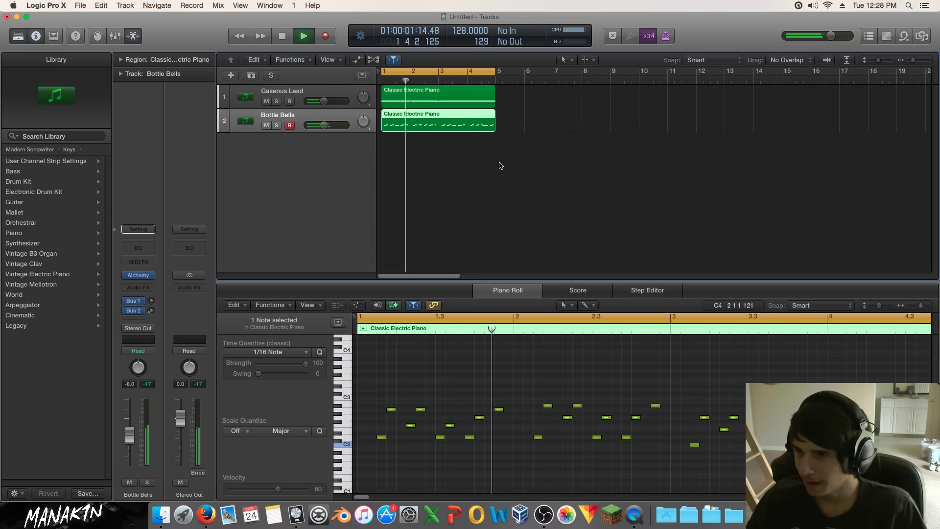
{"action": "key", "text": "space"}
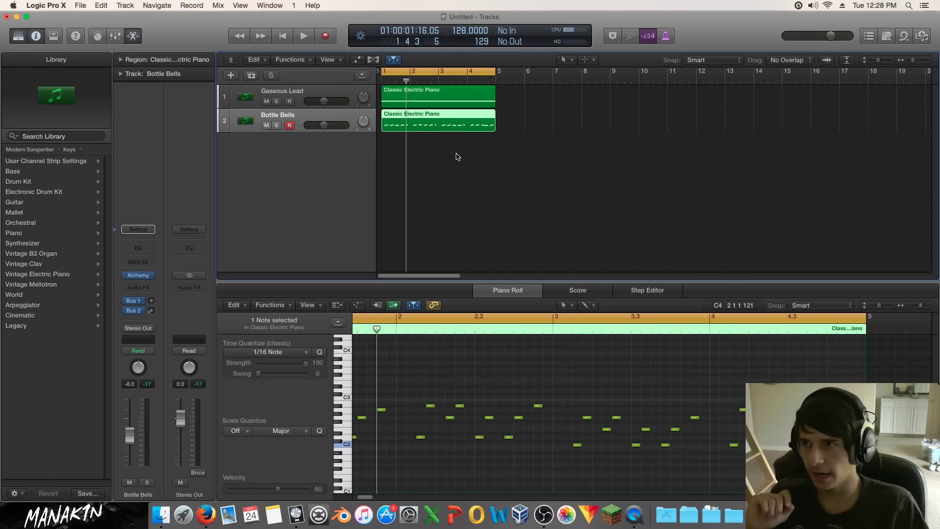
Play the full loop of both tracks from bar 1, viewing the chord notes and the arpeggio notes, and stop.
{"action": "left_click", "coordinate": [290, 93]}
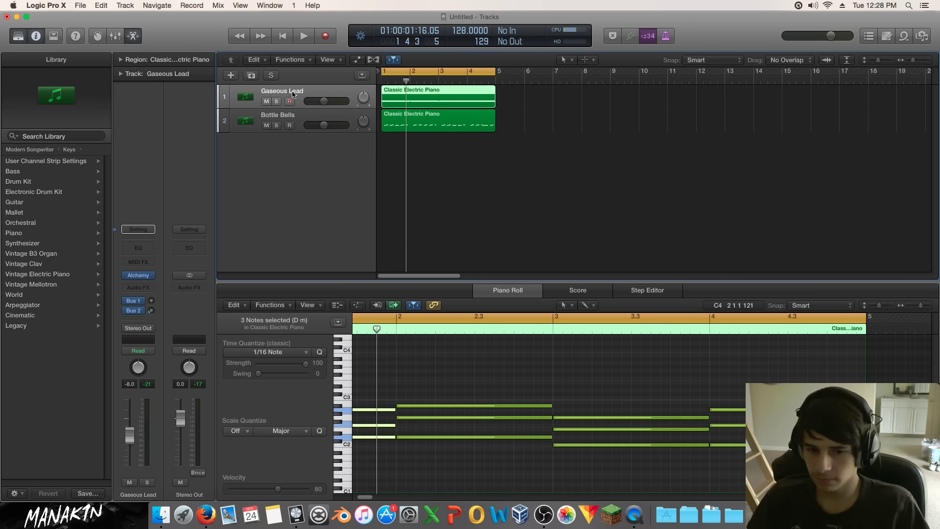
{"action": "key", "text": "space"}
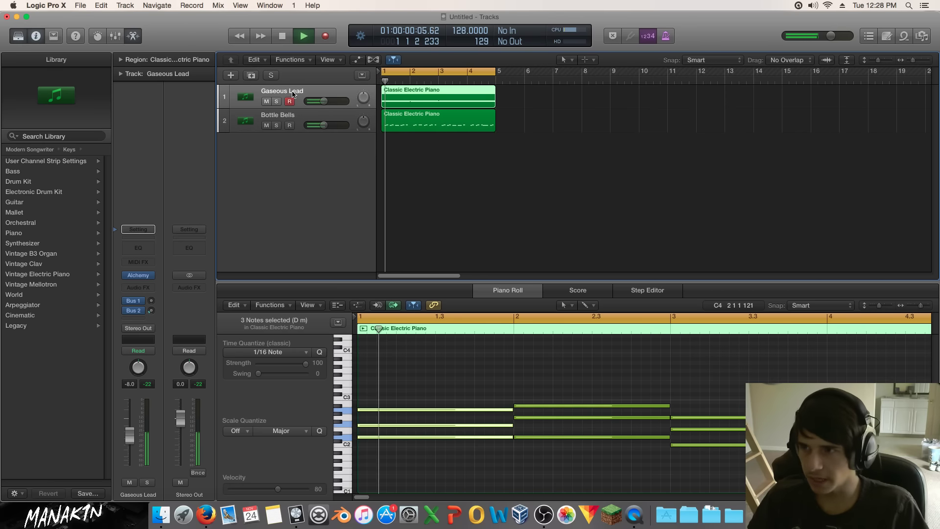
{"action": "left_click", "coordinate": [279, 119]}
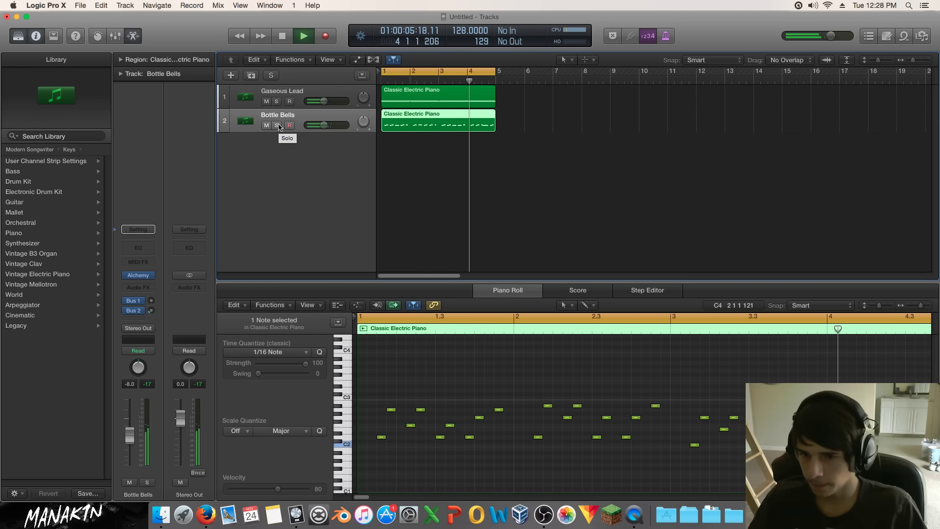
{"action": "key", "text": "space"}
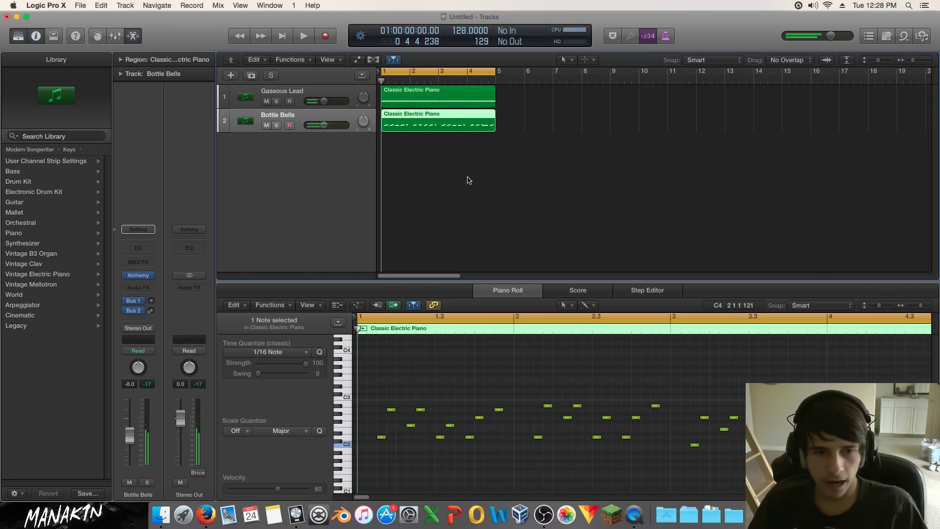
Add a new software instrument track below Bottle Bells and keep it selected.
{"action": "left_click", "coordinate": [231, 77]}
{"action": "left_click", "coordinate": [598, 103]}
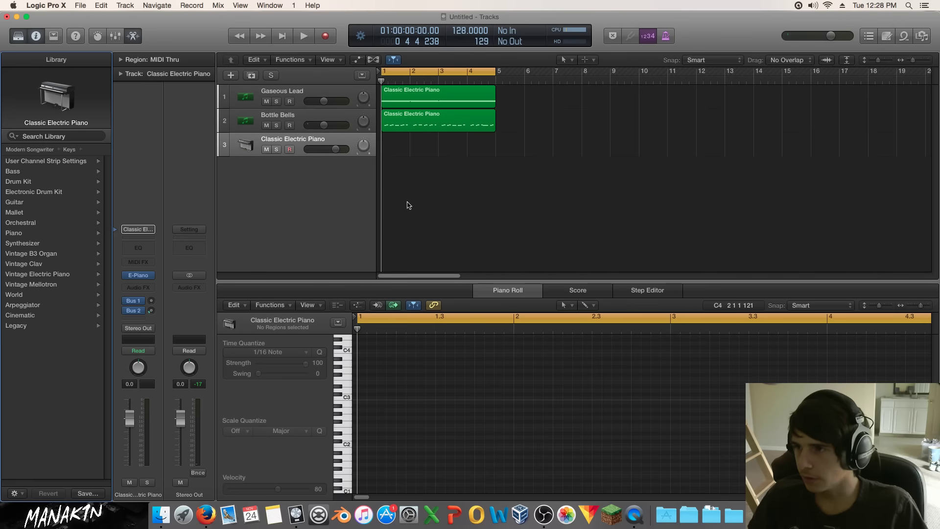
{"action": "left_click", "coordinate": [269, 141]}
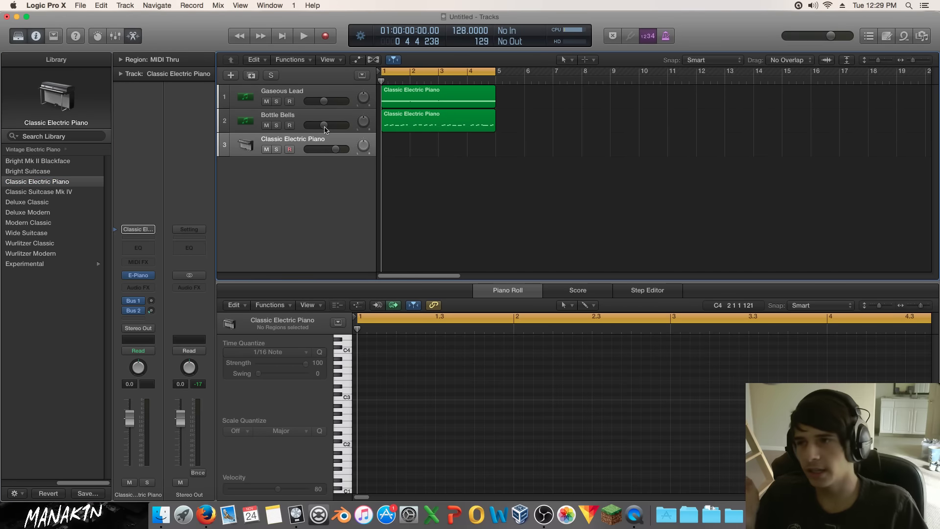
{"action": "left_click", "coordinate": [241, 99]}
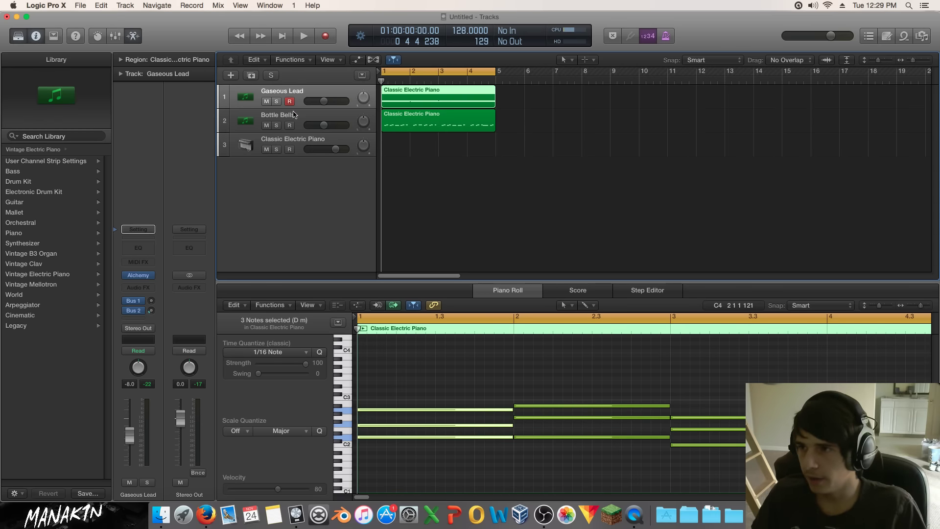
{"action": "left_click", "coordinate": [244, 145]}
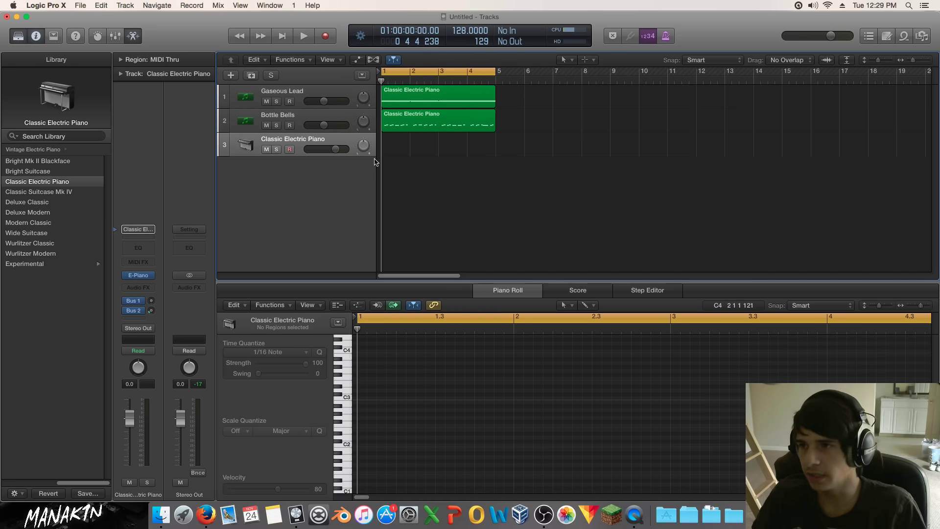
Play the chord and arpeggio loop, select the Bottle Bells track while listening, and stop playback.
{"action": "key", "text": "space"}
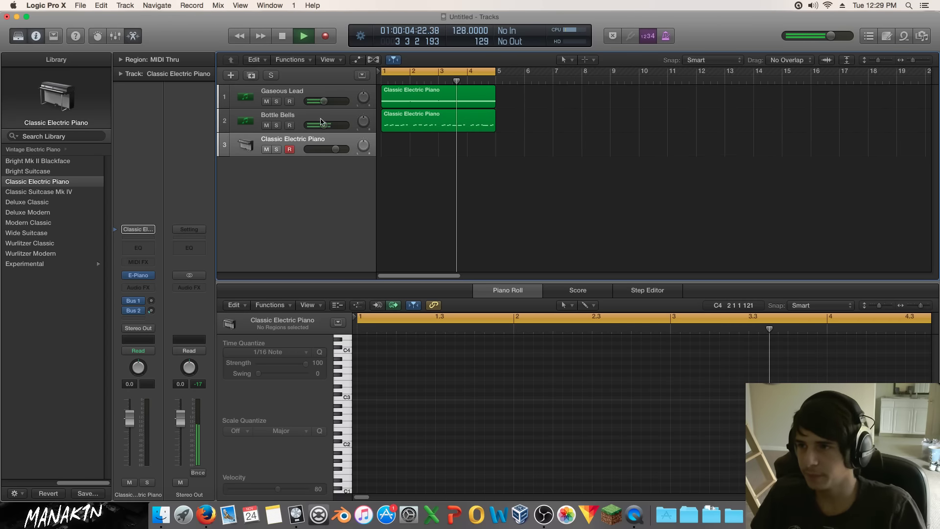
{"action": "left_click", "coordinate": [296, 116]}
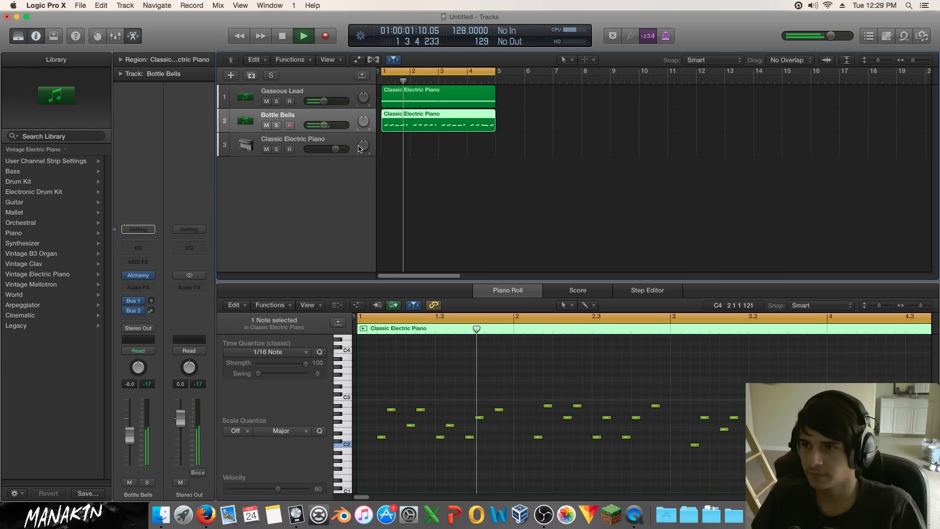
{"action": "key", "text": "space"}
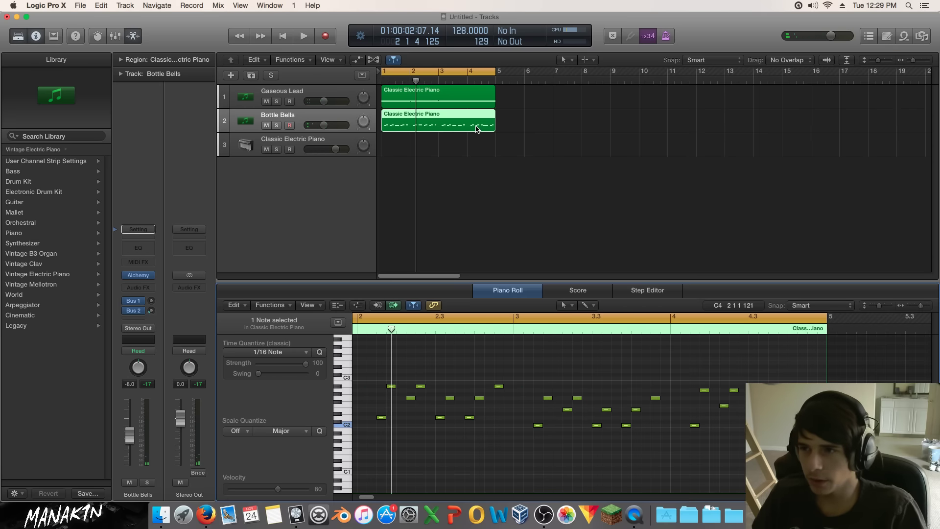
Transpose all the arpeggio notes in the Bottle Bells region up one octave.
{"action": "left_click", "coordinate": [463, 134]}
{"action": "left_click", "coordinate": [459, 130]}
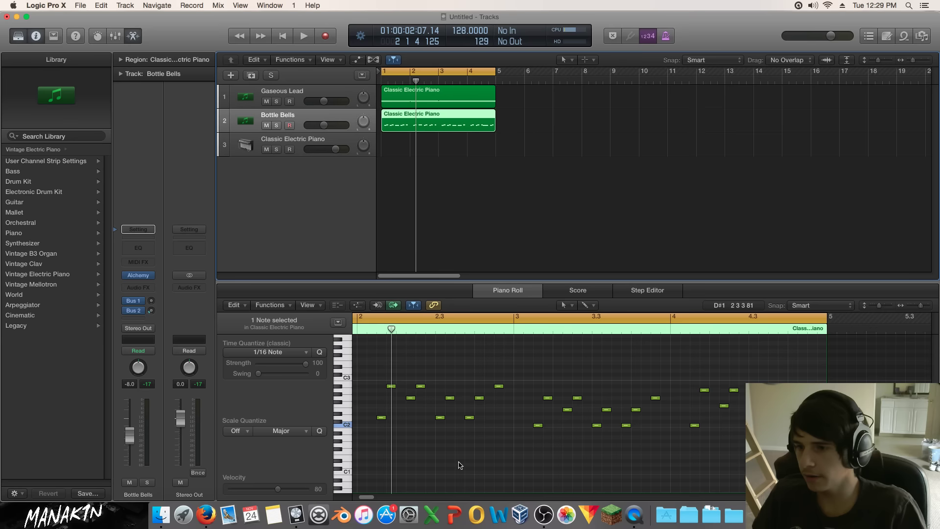
{"action": "left_click", "coordinate": [468, 363]}
{"action": "key", "text": "super+a"}
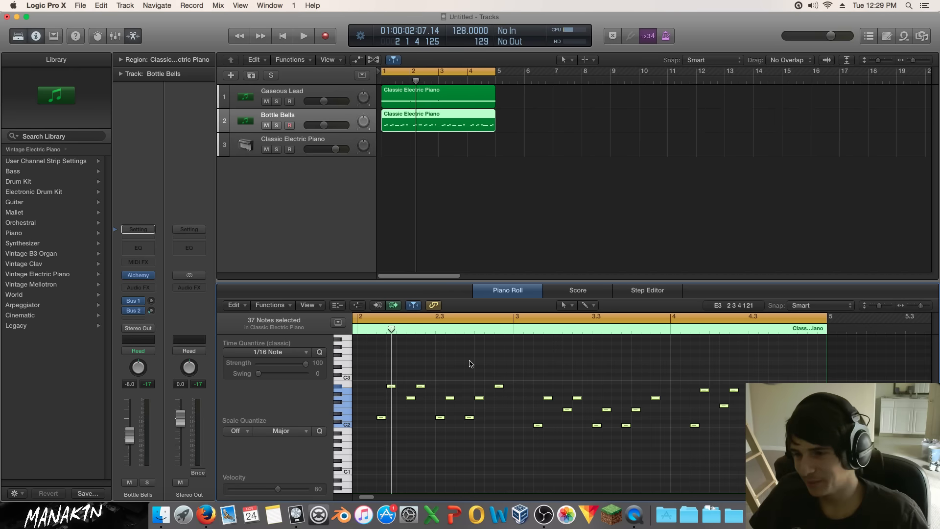
{"action": "left_click", "coordinate": [462, 364]}
{"action": "key", "text": "super+a"}
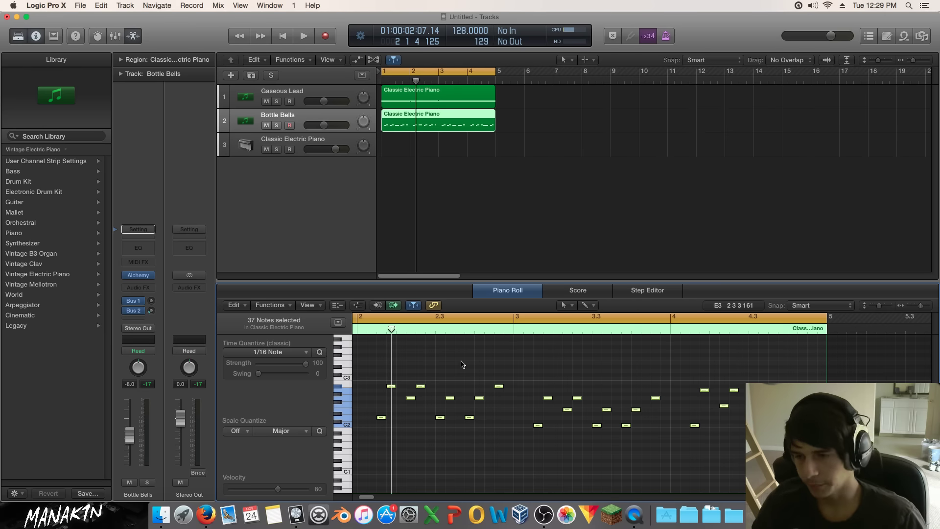
{"action": "key", "text": "alt+shift+Up"}
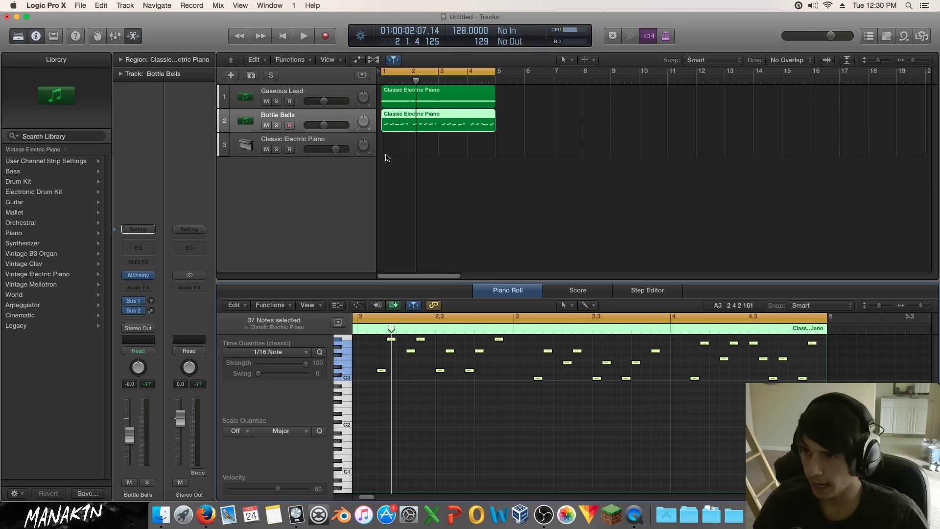
Deselect the arpeggio region and play the arrangement from the start to hear the raised arpeggio.
{"action": "left_click", "coordinate": [489, 221]}
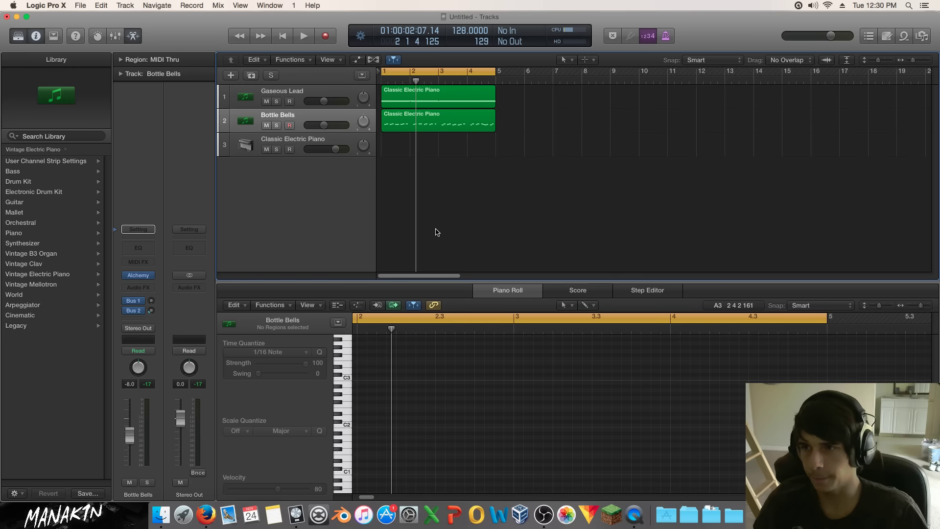
{"action": "key", "text": "Return"}
{"action": "key", "text": "space"}
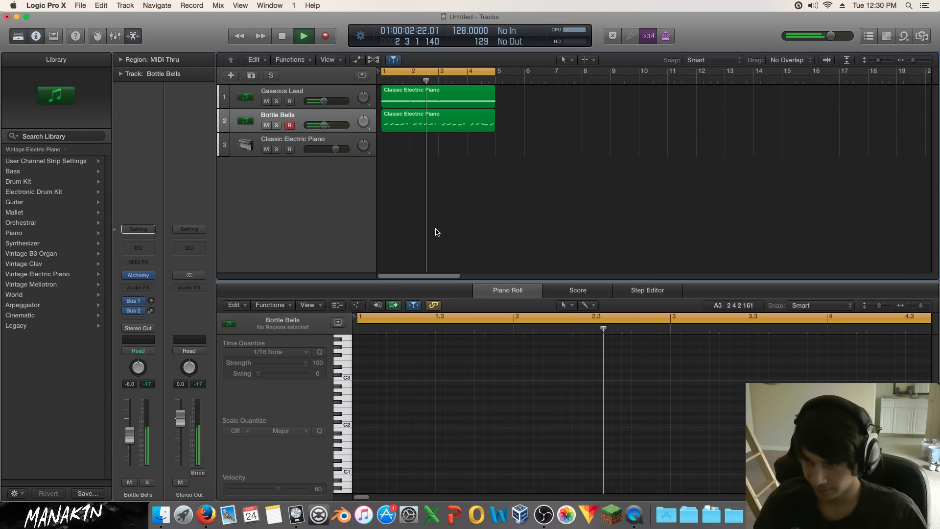
Stop playback, duplicate the Gaseous Lead track, and copy its chord region onto the new track at bar 1.
{"action": "key", "text": "space"}
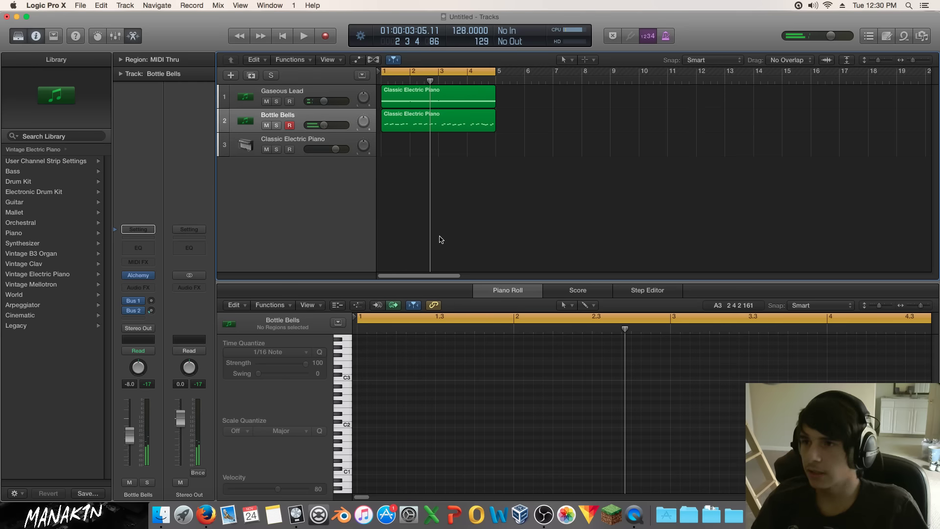
{"action": "left_click", "coordinate": [288, 94]}
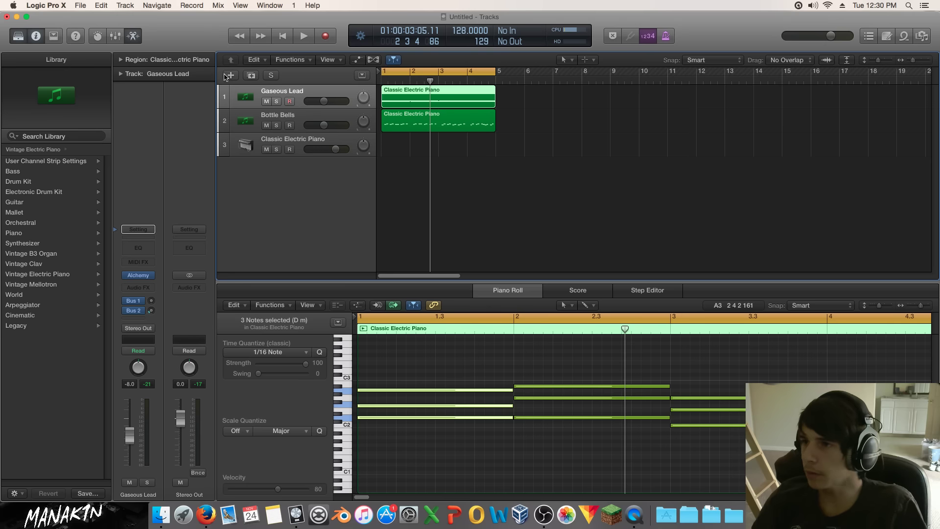
{"action": "left_click", "coordinate": [250, 76]}
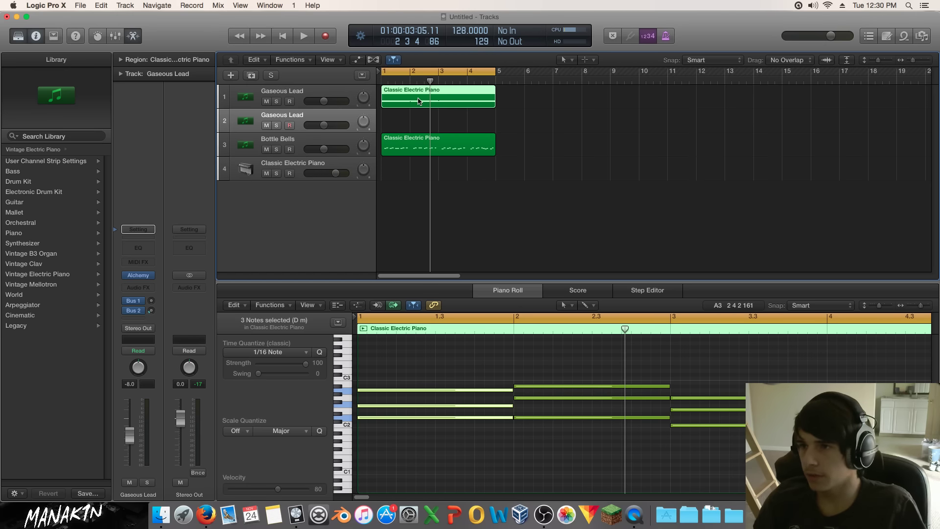
{"action": "left_click_drag", "start_coordinate": [411, 99], "coordinate": [412, 125]}
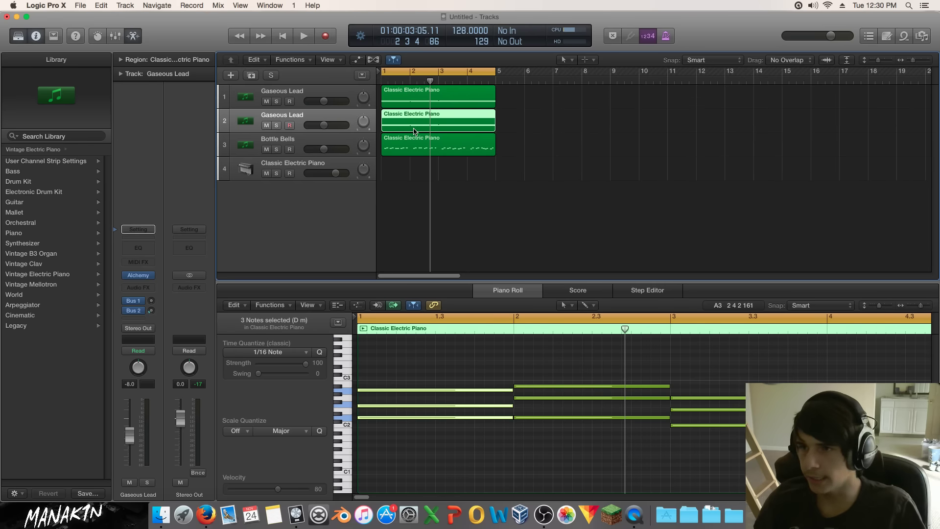
Solo the duplicated Gaseous Lead track and transpose all notes in its chord region down one octave.
{"action": "left_click", "coordinate": [277, 126]}
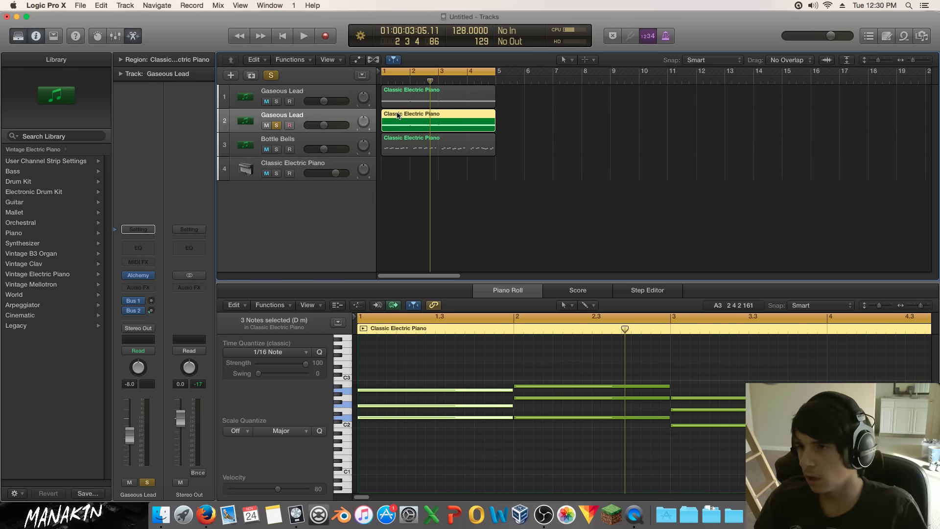
{"action": "left_click", "coordinate": [411, 367]}
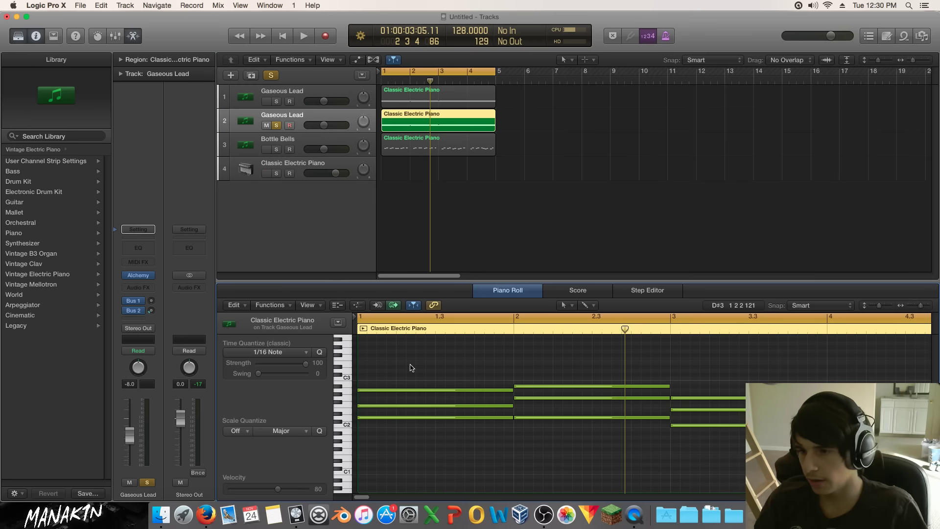
{"action": "key", "text": "super+a"}
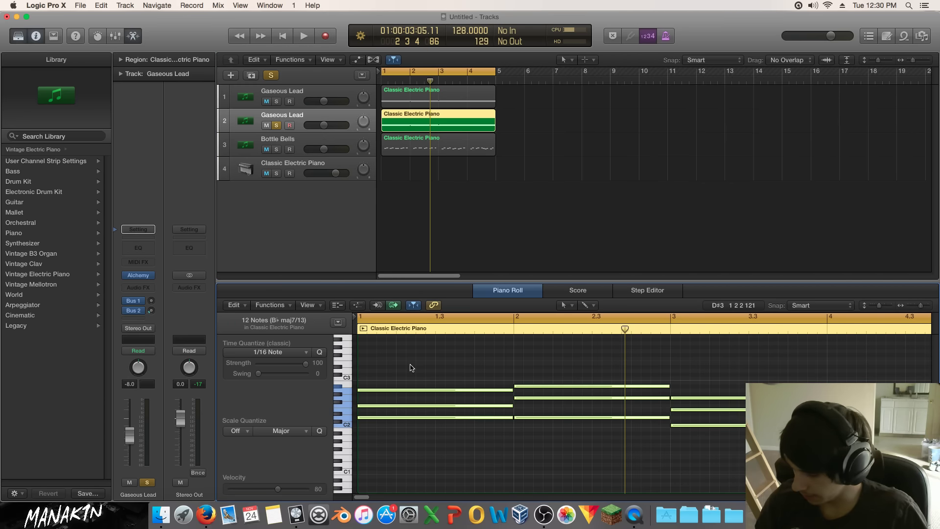
{"action": "key", "text": "alt+shift+Down"}
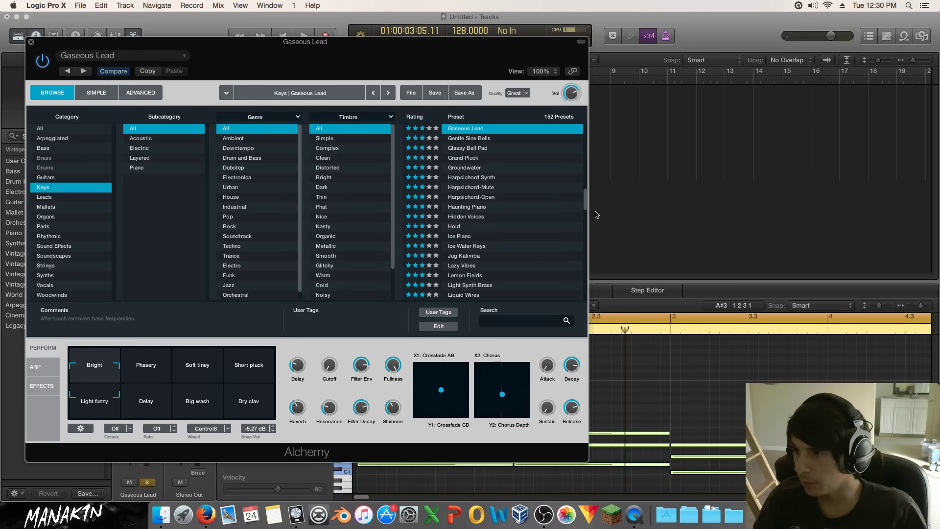
Loop the soloed chords while auditioning Alchemy Keys presets from Gentle Sine Bells to Haunting Piano, close Alchemy on Haunting Piano, and stop playback.
{"action": "left_click_drag", "start_coordinate": [399, 55], "coordinate": [691, 95]}
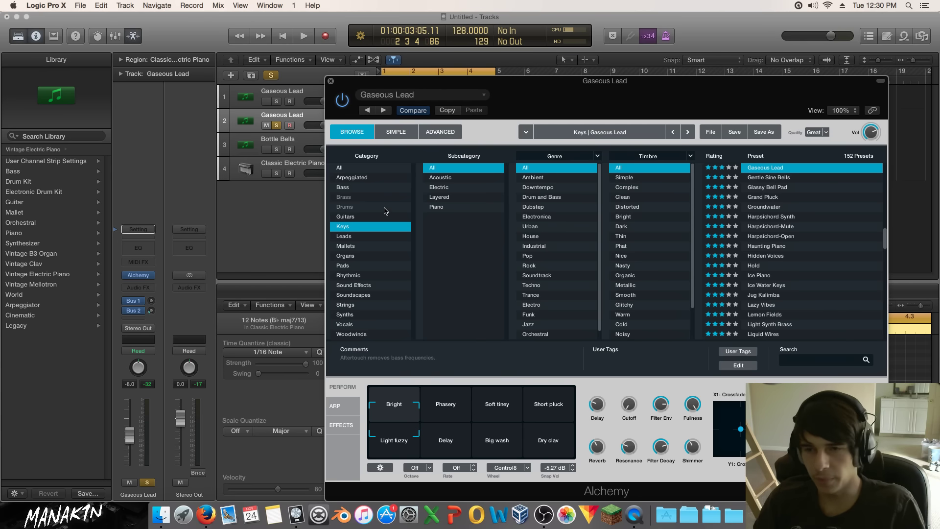
{"action": "key", "text": "space"}
{"action": "left_click", "coordinate": [778, 178]}
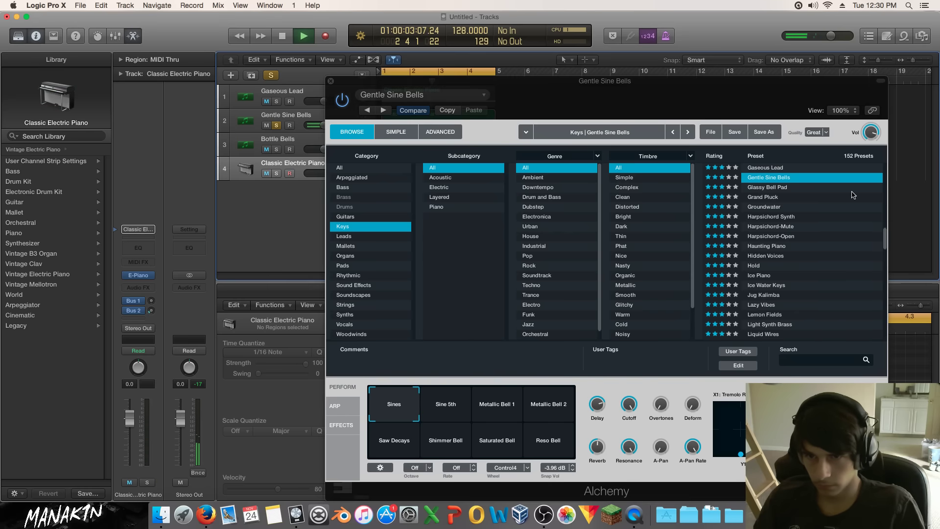
{"action": "left_click", "coordinate": [788, 188]}
{"action": "left_click", "coordinate": [793, 197]}
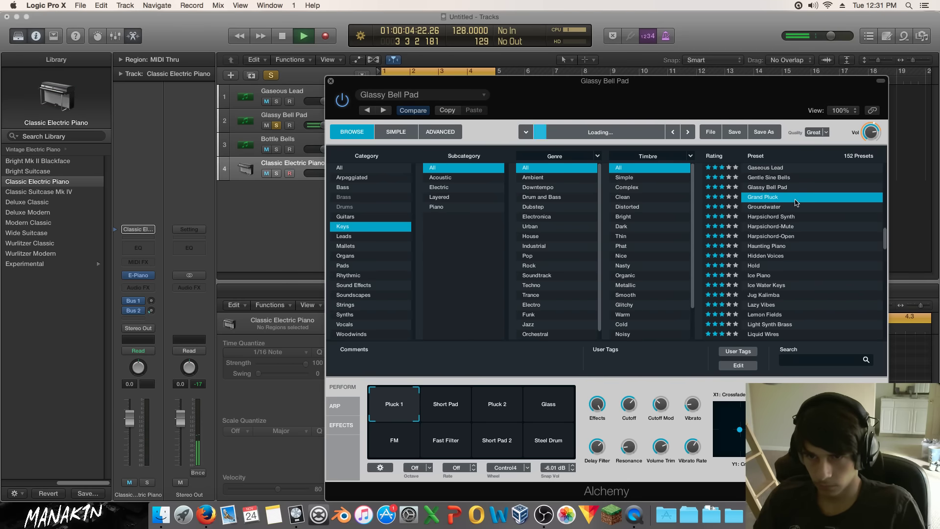
{"action": "left_click", "coordinate": [785, 208]}
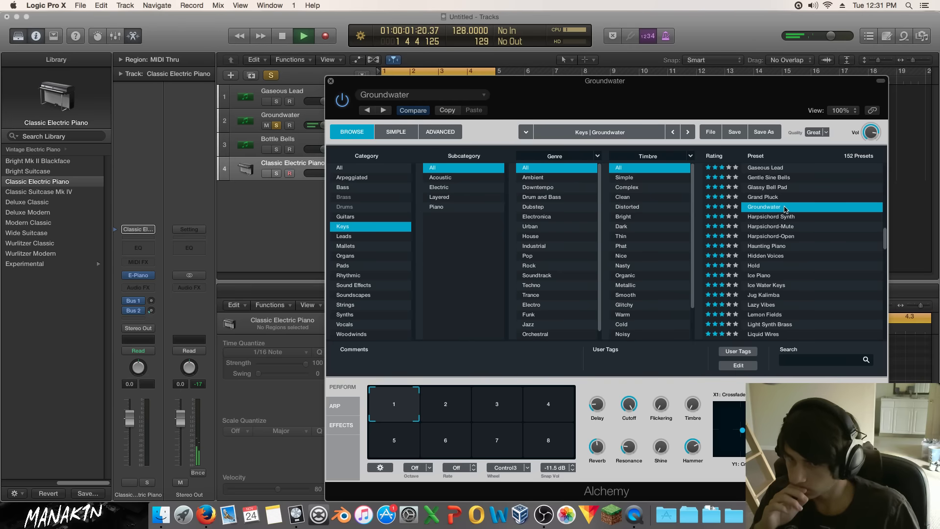
{"action": "left_click", "coordinate": [798, 218]}
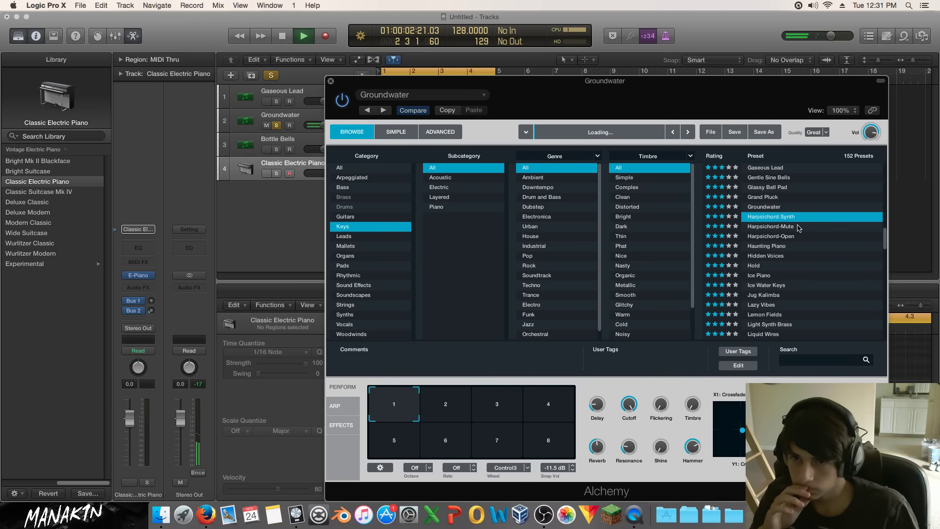
{"action": "left_click", "coordinate": [783, 249]}
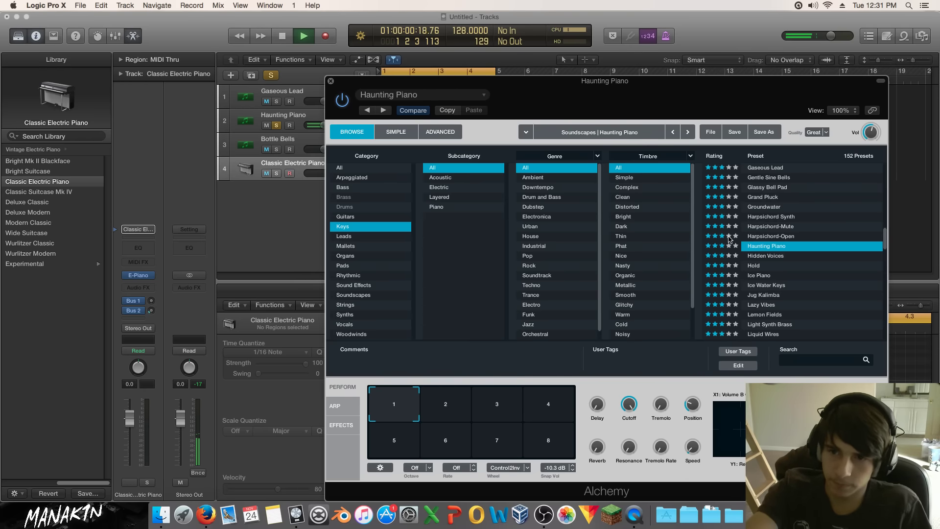
{"action": "left_click", "coordinate": [331, 81]}
{"action": "key", "text": "space"}
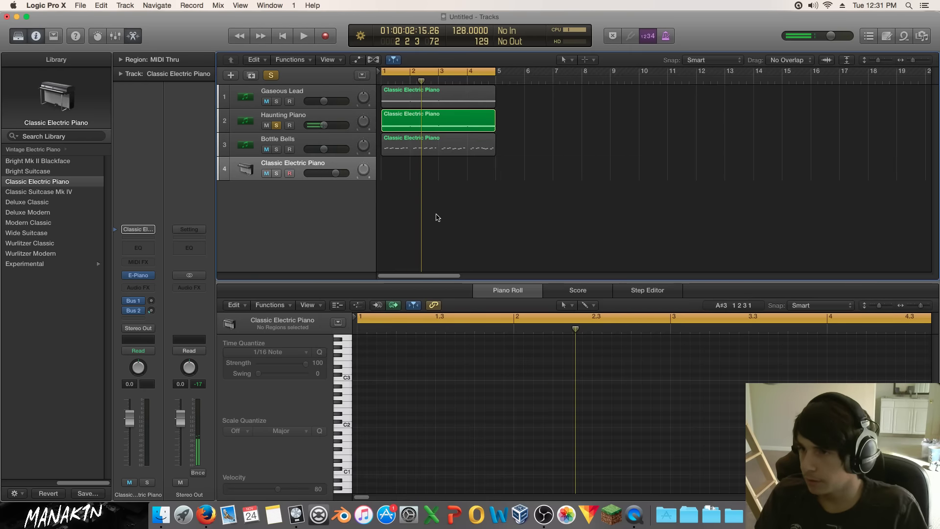
Transpose all notes in the Haunting Piano chord region up one octave and listen briefly.
{"action": "left_click", "coordinate": [383, 123]}
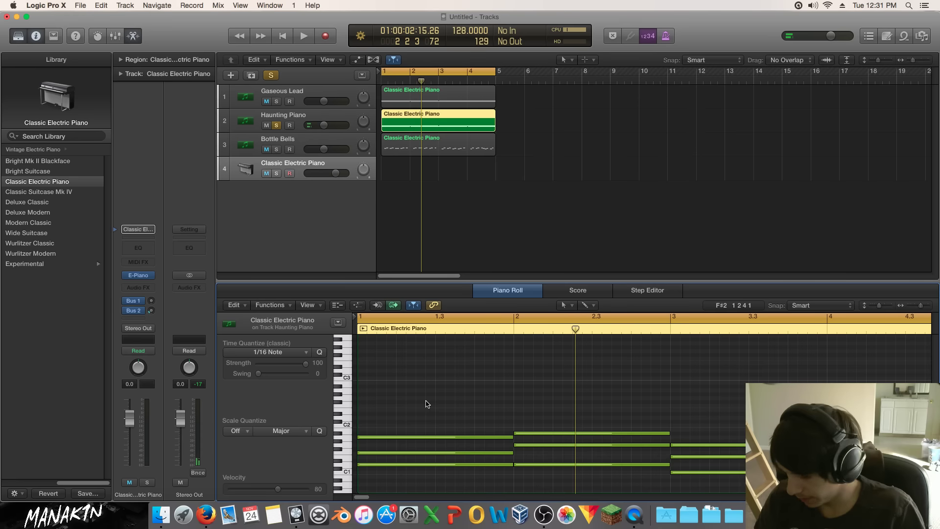
{"action": "key", "text": "cmd+a"}
{"action": "key", "text": "alt+shift+Up"}
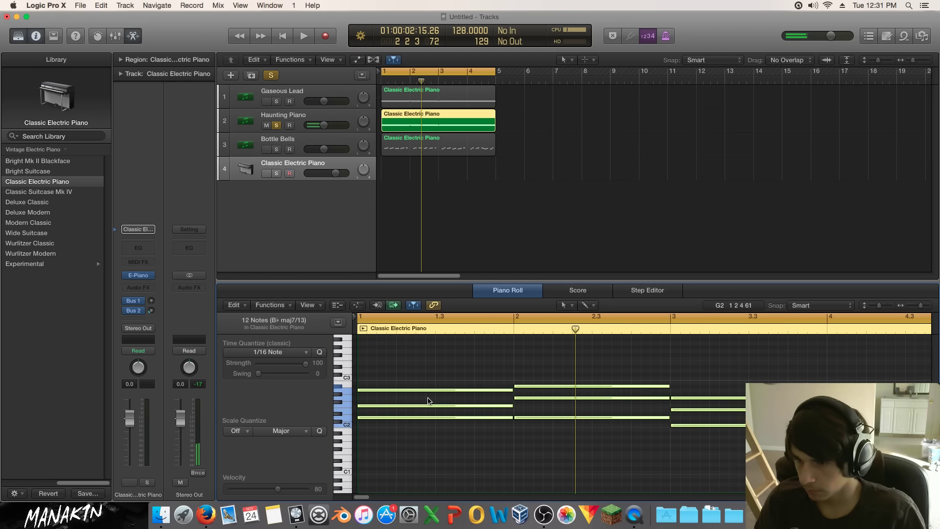
{"action": "key", "text": "space"}
{"action": "key", "text": "space"}
Select all the Haunting Piano chord notes again and transpose them back down one octave.
{"action": "left_click_drag", "start_coordinate": [544, 414], "coordinate": [496, 403]}
{"action": "left_click_drag", "start_coordinate": [710, 417], "coordinate": [493, 443]}
{"action": "left_click", "coordinate": [495, 446]}
{"action": "key", "text": "cmd+a"}
{"action": "key", "text": "alt+shift+Down"}
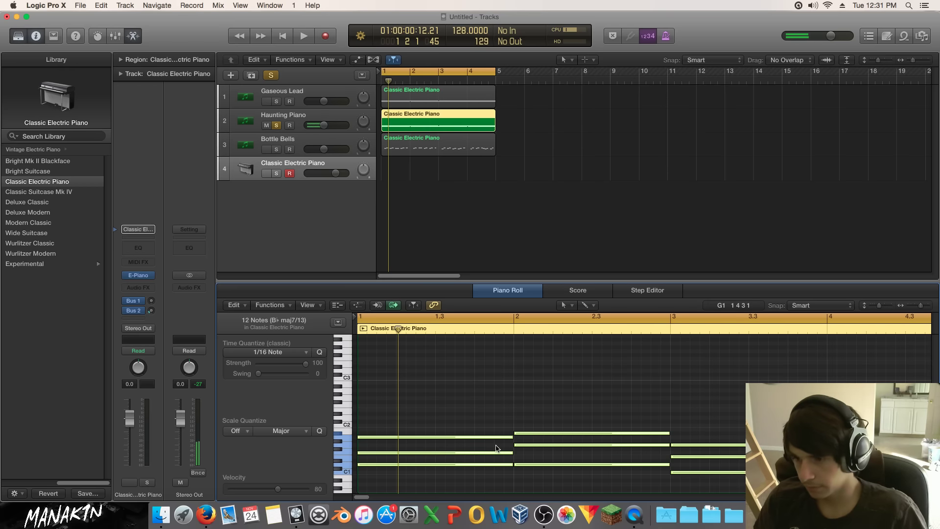
Try the lowest note of each Haunting Piano chord one octave higher, listen to the loop, and return those notes to their original octave.
{"action": "key", "text": "space"}
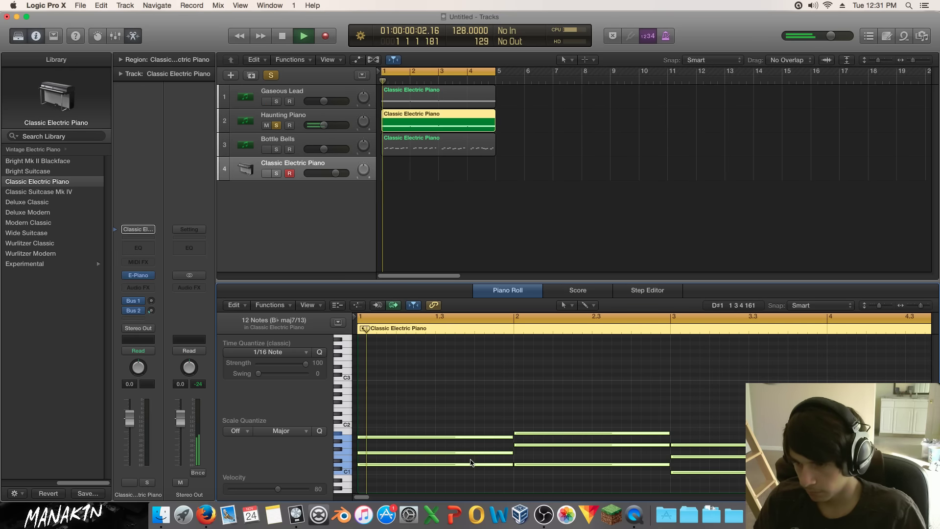
{"action": "key", "text": "space"}
{"action": "left_click_drag", "start_coordinate": [471, 460], "coordinate": [746, 481]}
{"action": "key", "text": "alt+shift+Up"}
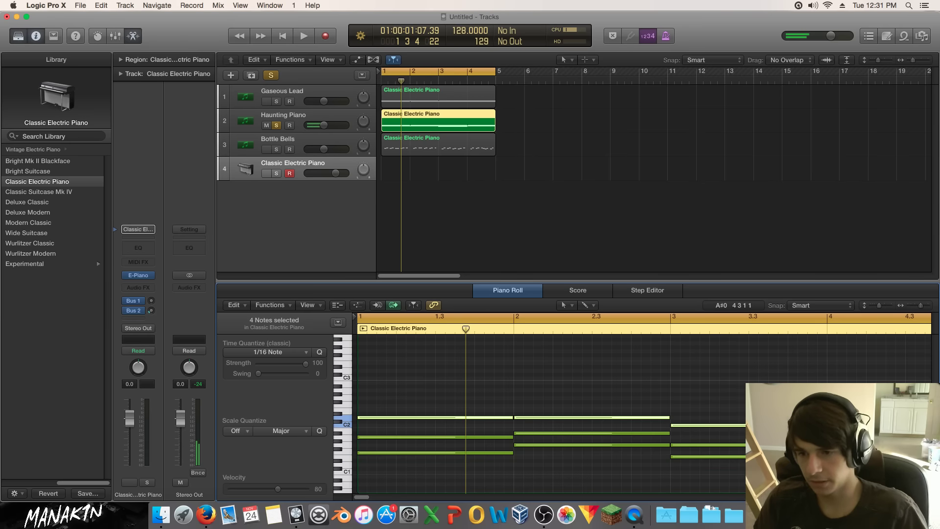
{"action": "key", "text": "space"}
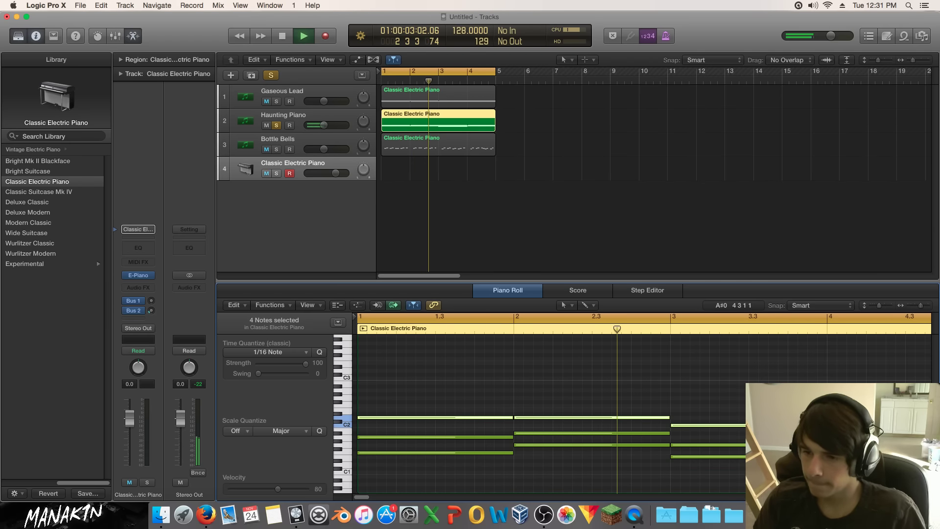
{"action": "key", "text": "space"}
{"action": "key", "text": "alt+shift+Down"}
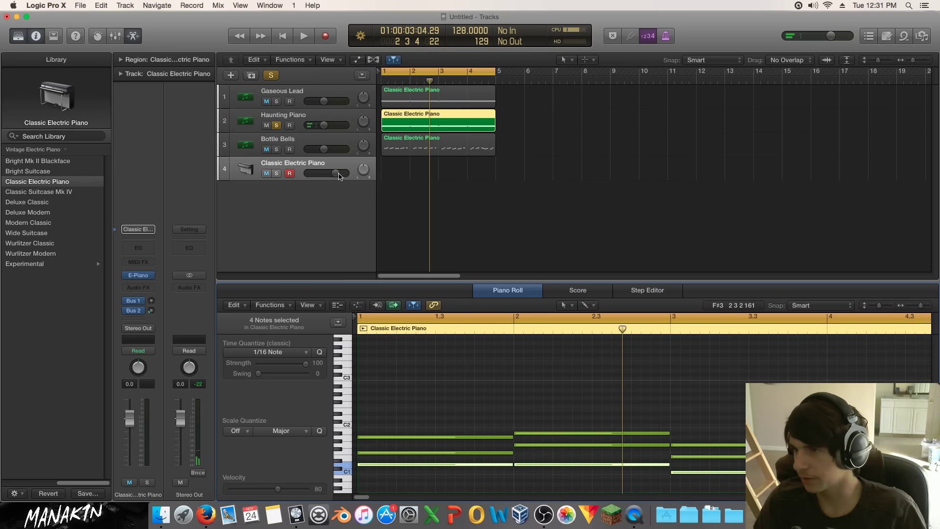
Open Alchemy on the Haunting Piano track, select the Classic Electric Piano track, and start looping the soloed chords.
{"action": "left_click", "coordinate": [288, 119]}
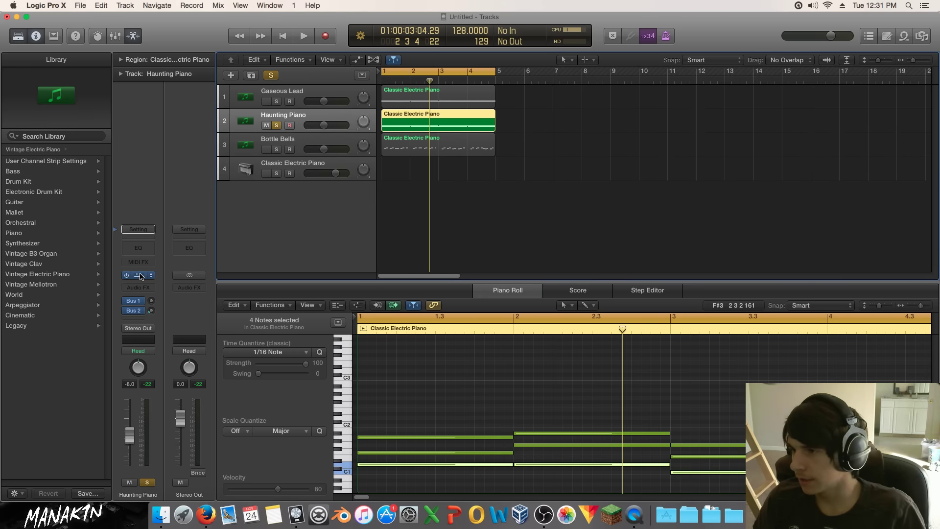
{"action": "left_click", "coordinate": [247, 166]}
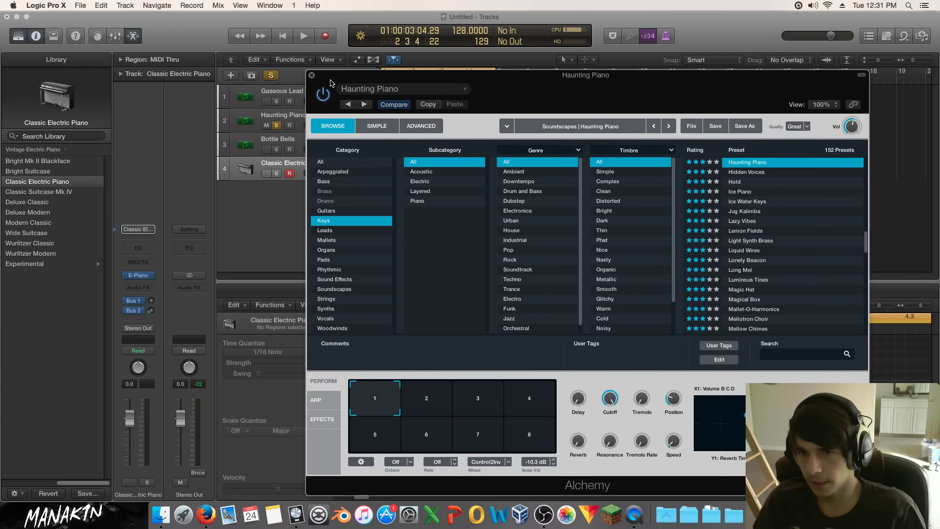
{"action": "key", "text": "space"}
Audition the Alchemy Keys presets one after another from Hidden Voices to Mallet-O-Harmonics on the looping chords.
{"action": "left_click", "coordinate": [745, 172]}
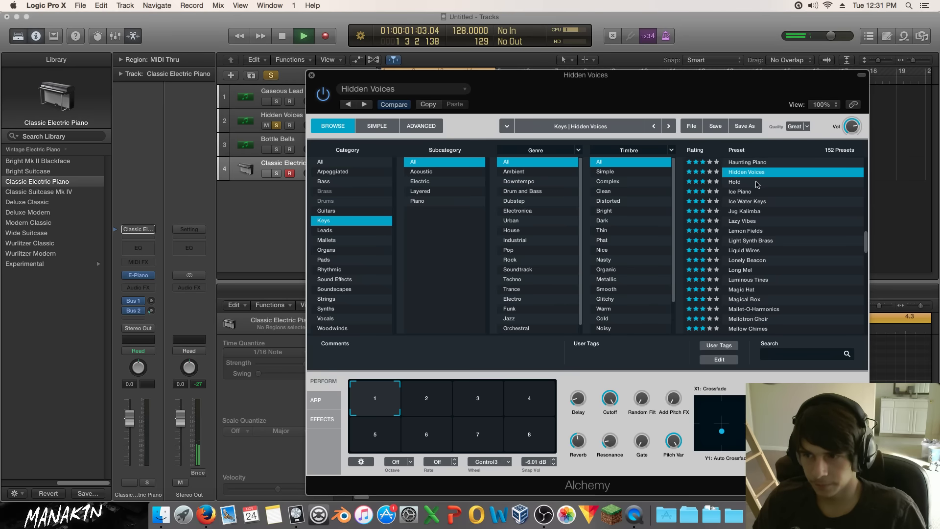
{"action": "left_click", "coordinate": [760, 183]}
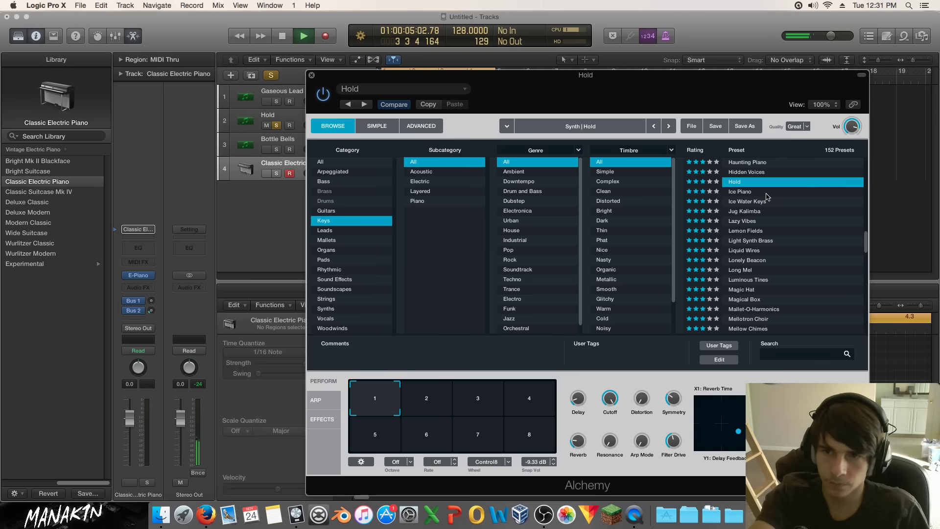
{"action": "left_click", "coordinate": [766, 194]}
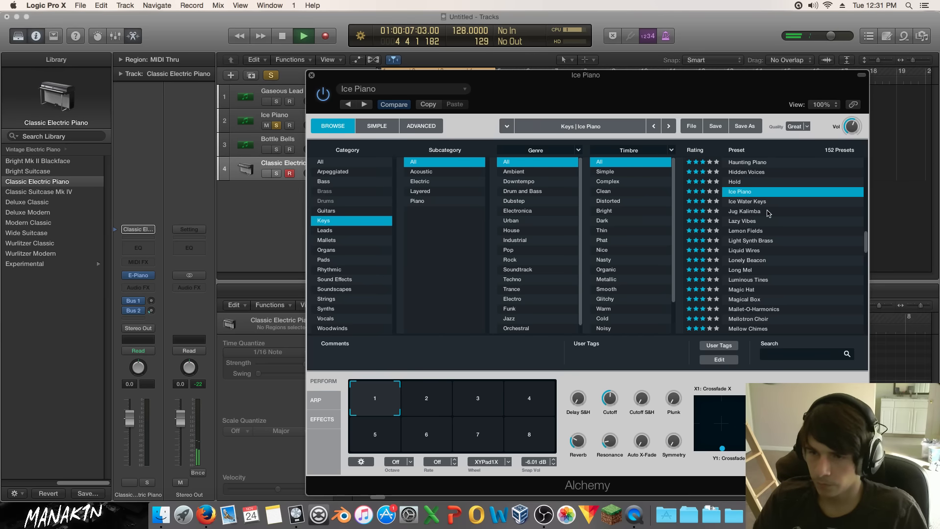
{"action": "left_click", "coordinate": [771, 204]}
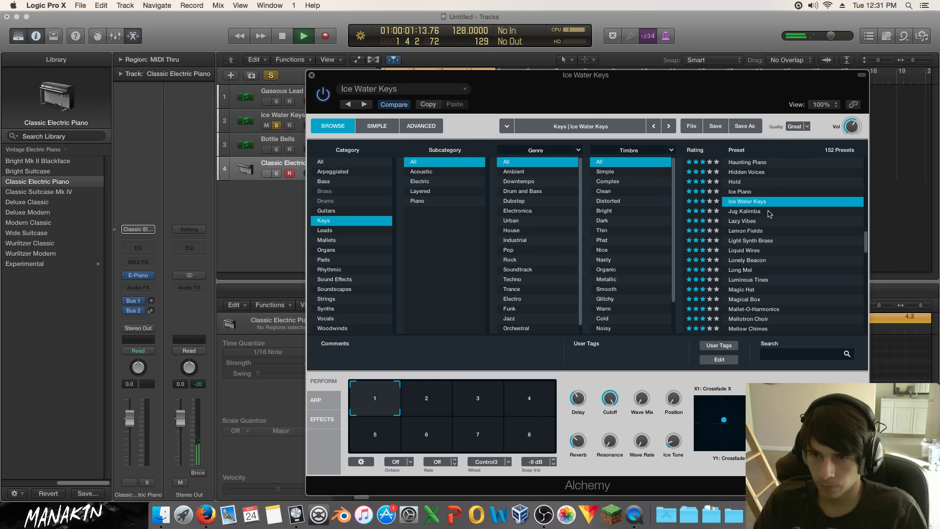
{"action": "left_click", "coordinate": [767, 214]}
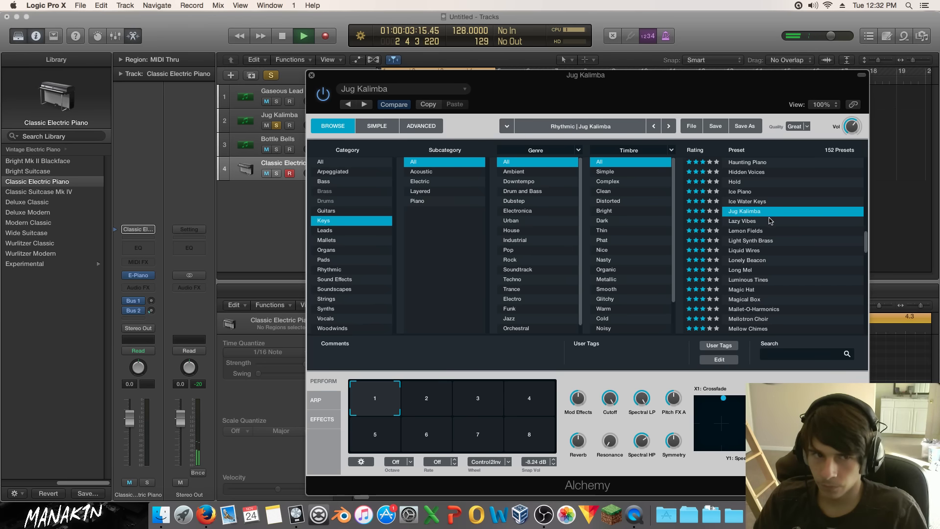
{"action": "left_click", "coordinate": [778, 224]}
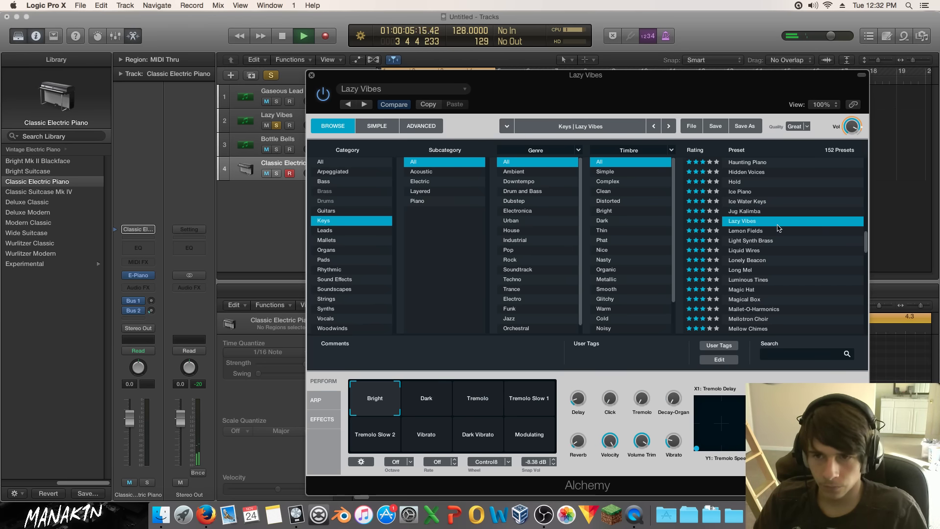
{"action": "left_click", "coordinate": [780, 231]}
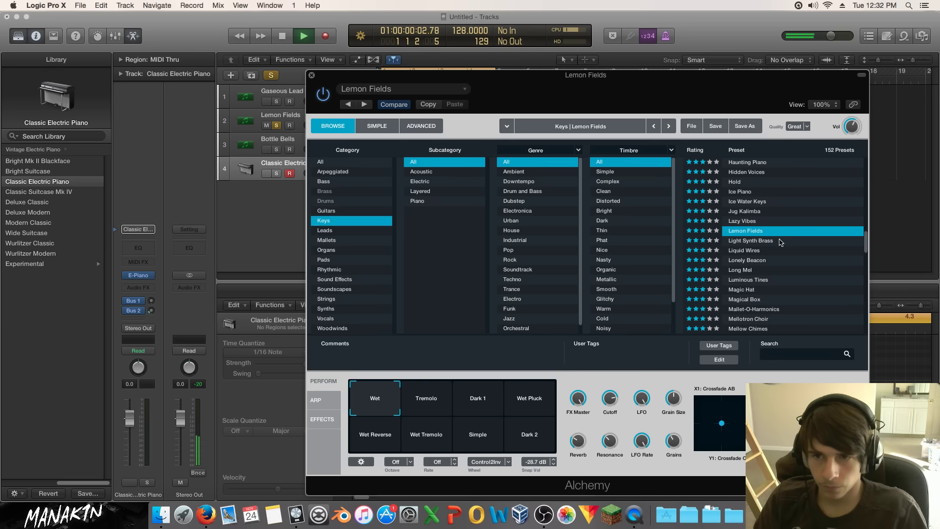
{"action": "left_click", "coordinate": [779, 241]}
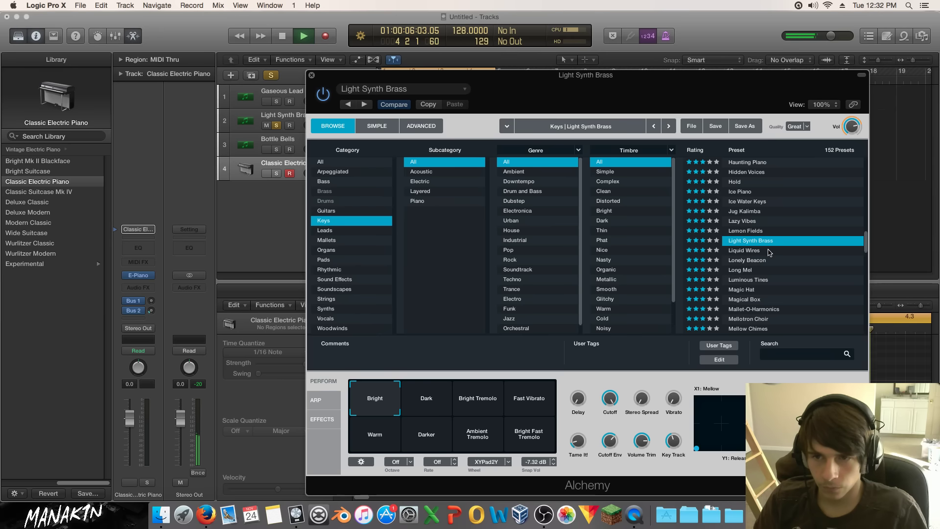
{"action": "left_click", "coordinate": [771, 251]}
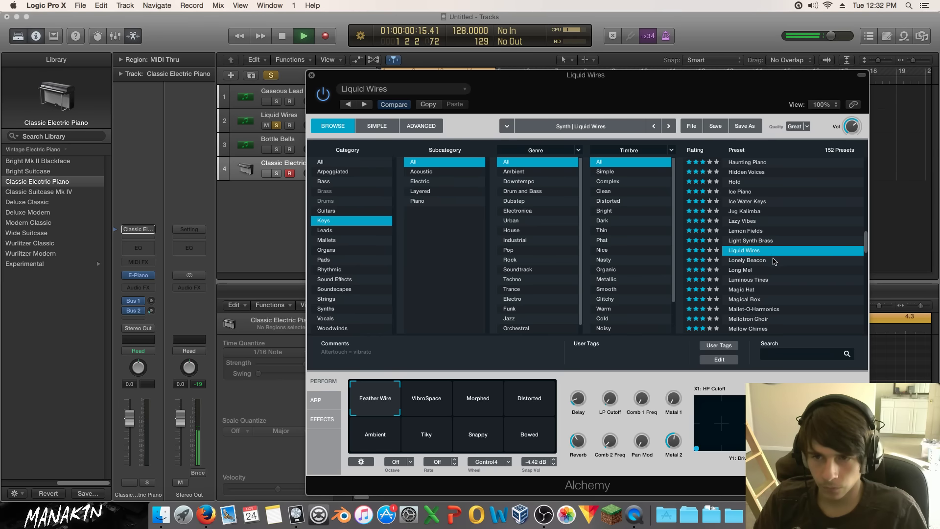
{"action": "left_click", "coordinate": [774, 260]}
{"action": "left_click", "coordinate": [779, 270]}
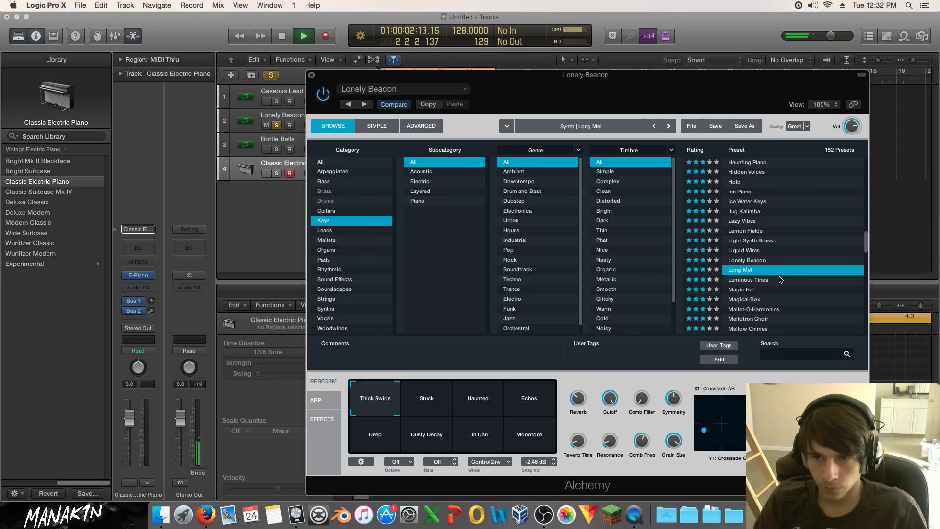
{"action": "left_click", "coordinate": [776, 282]}
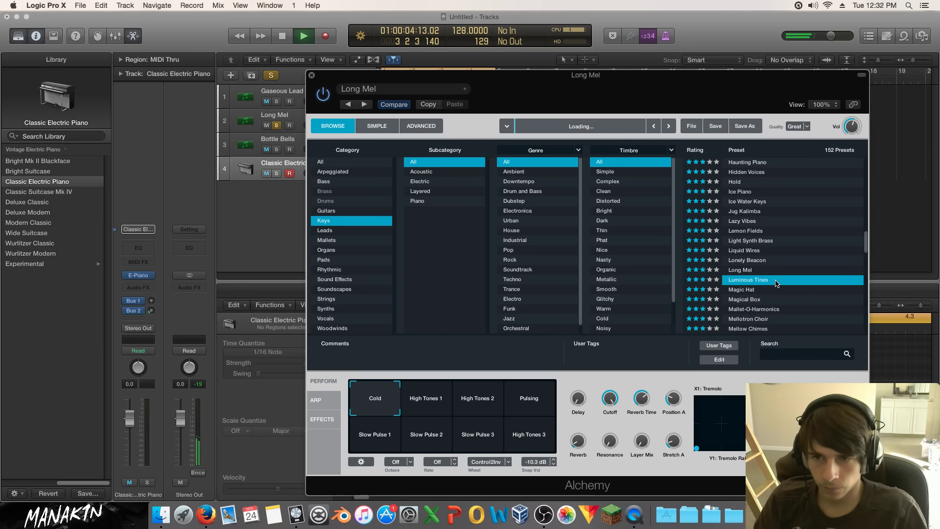
{"action": "left_click", "coordinate": [771, 290]}
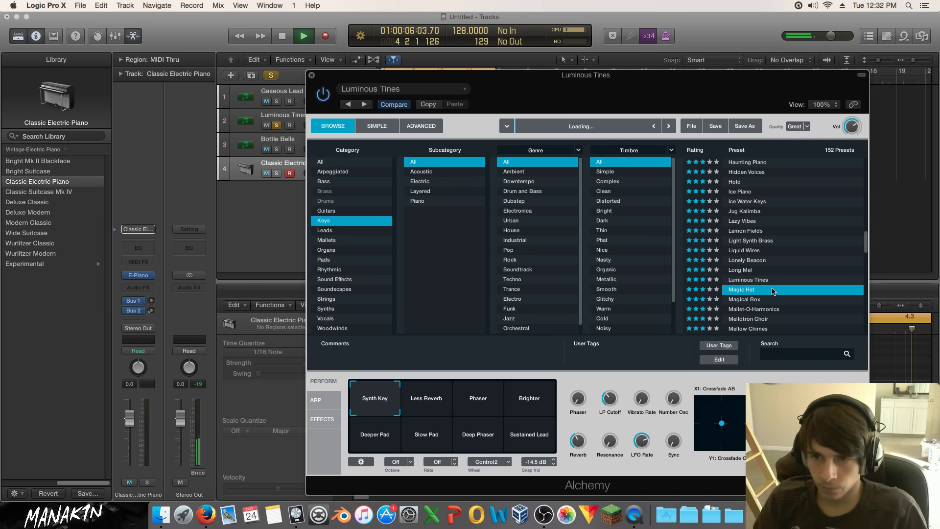
{"action": "left_click", "coordinate": [772, 299]}
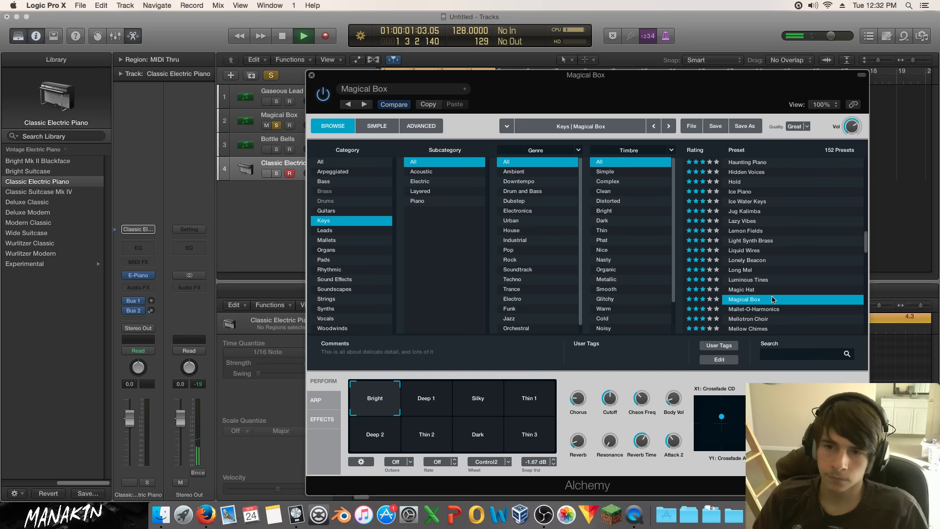
{"action": "left_click", "coordinate": [773, 309]}
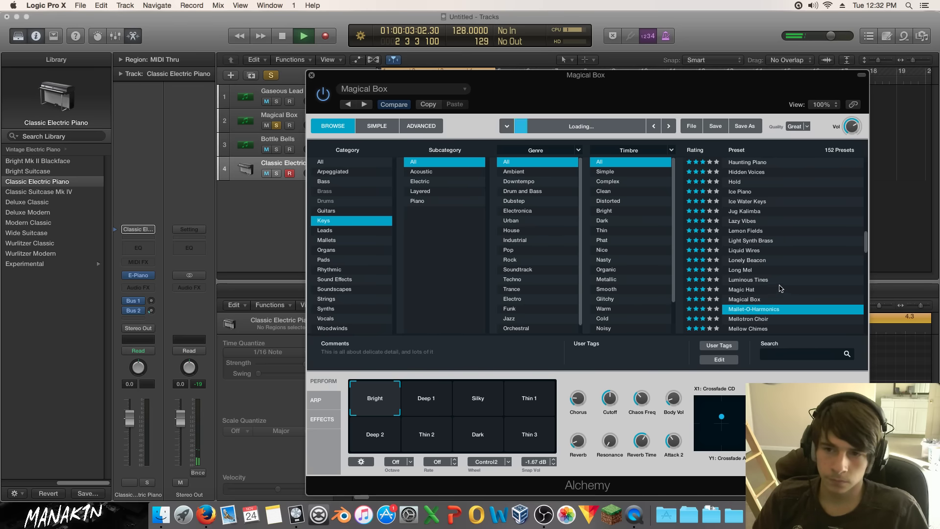
Continue auditioning Keys presets on the looping chords from Mellow Chimes through Naive Bells V.
{"action": "scroll", "coordinate": [781, 280], "scroll_direction": "down", "scroll_amount": 2}
{"action": "left_click", "coordinate": [781, 282]}
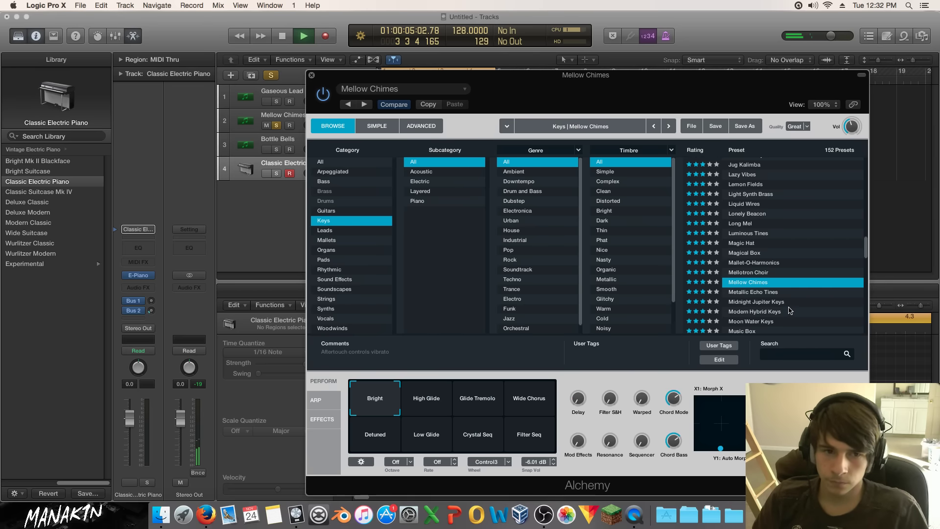
{"action": "left_click", "coordinate": [789, 292]}
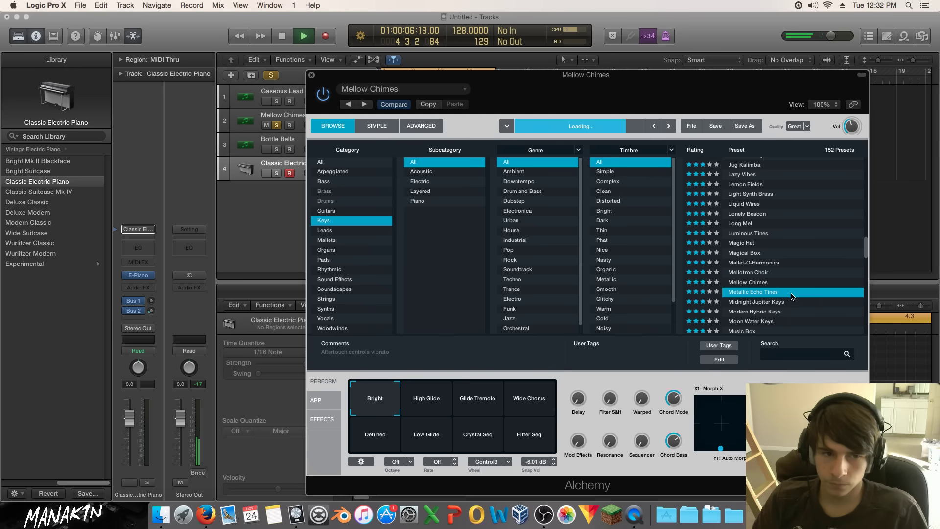
{"action": "left_click", "coordinate": [794, 303]}
{"action": "scroll", "coordinate": [793, 304], "scroll_direction": "down", "scroll_amount": 2}
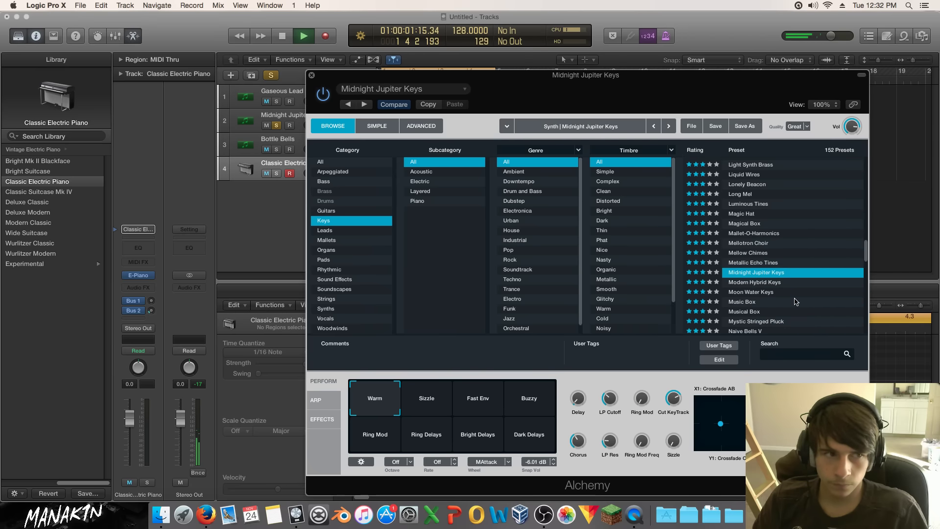
{"action": "left_click", "coordinate": [789, 284]}
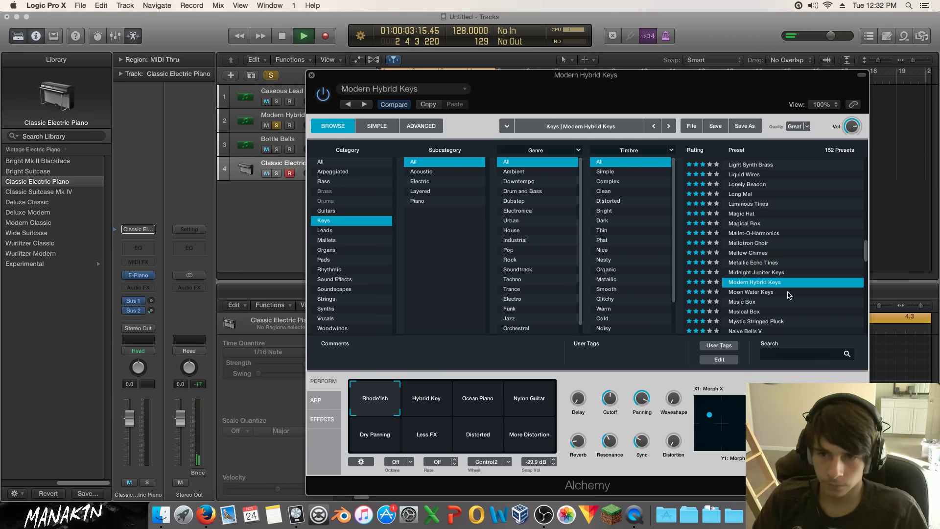
{"action": "left_click", "coordinate": [789, 293]}
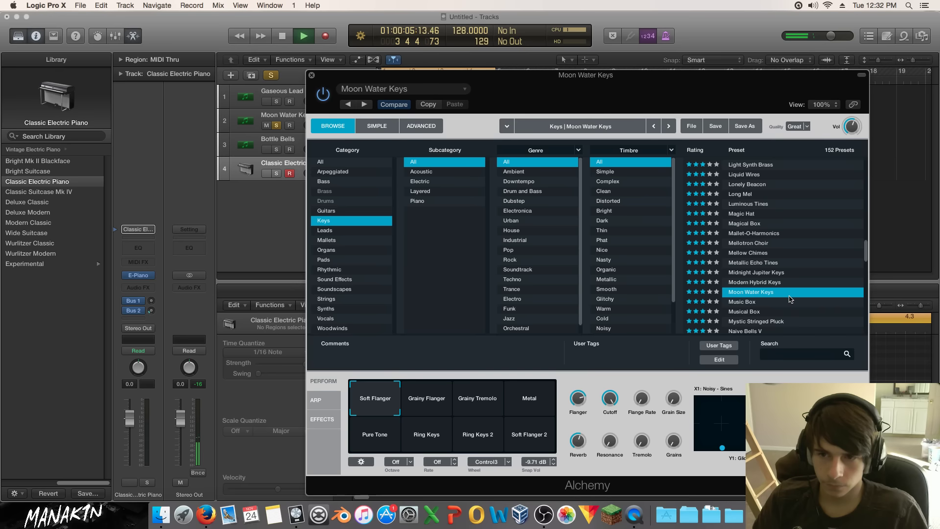
{"action": "left_click", "coordinate": [790, 301]}
{"action": "scroll", "coordinate": [791, 303], "scroll_direction": "down", "scroll_amount": 1}
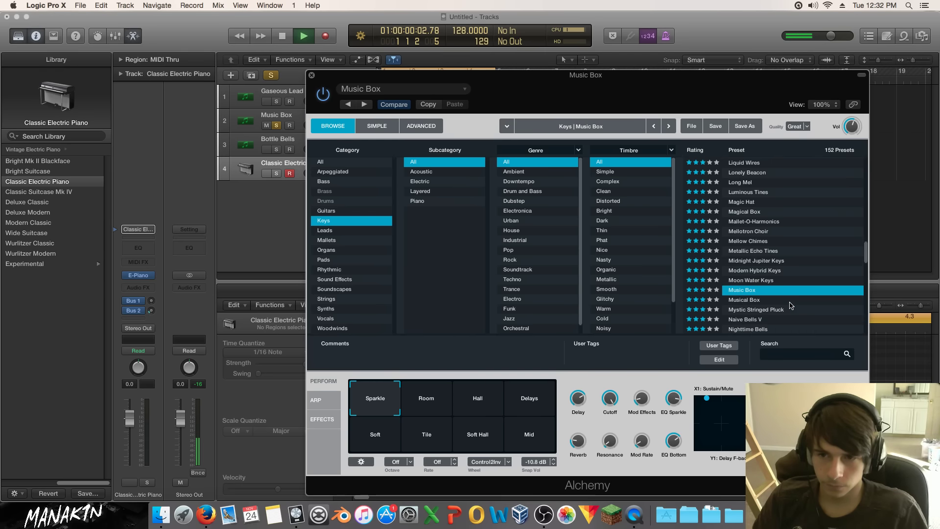
{"action": "left_click", "coordinate": [791, 299]}
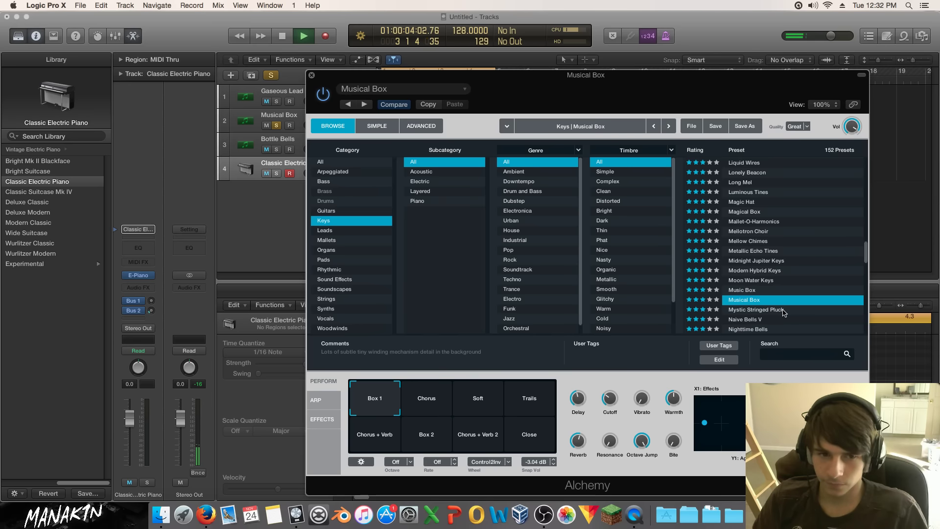
{"action": "left_click", "coordinate": [783, 310]}
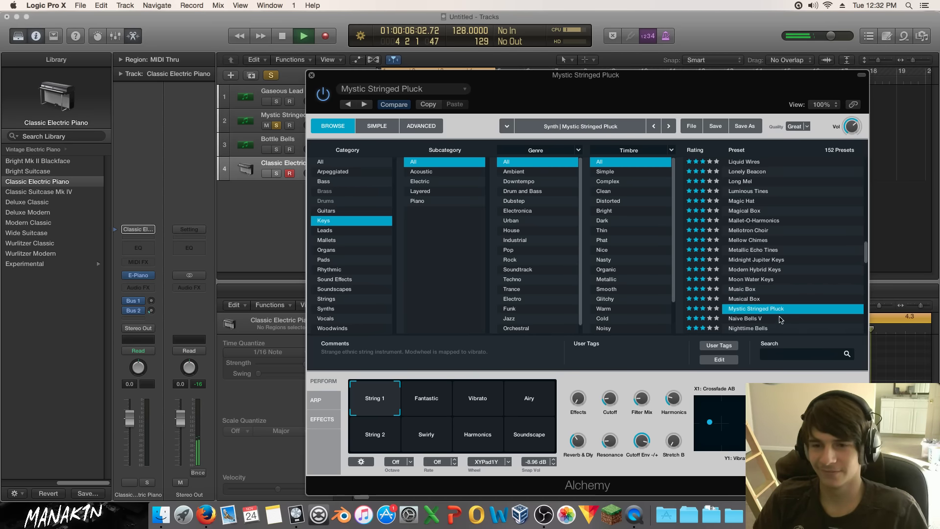
{"action": "scroll", "coordinate": [780, 319], "scroll_direction": "down", "scroll_amount": 1}
{"action": "left_click", "coordinate": [778, 309]}
Try the Keys presets from Nighttime Bells through Outer Lands Synth while the chords keep looping.
{"action": "scroll", "coordinate": [776, 306], "scroll_direction": "down", "scroll_amount": 2}
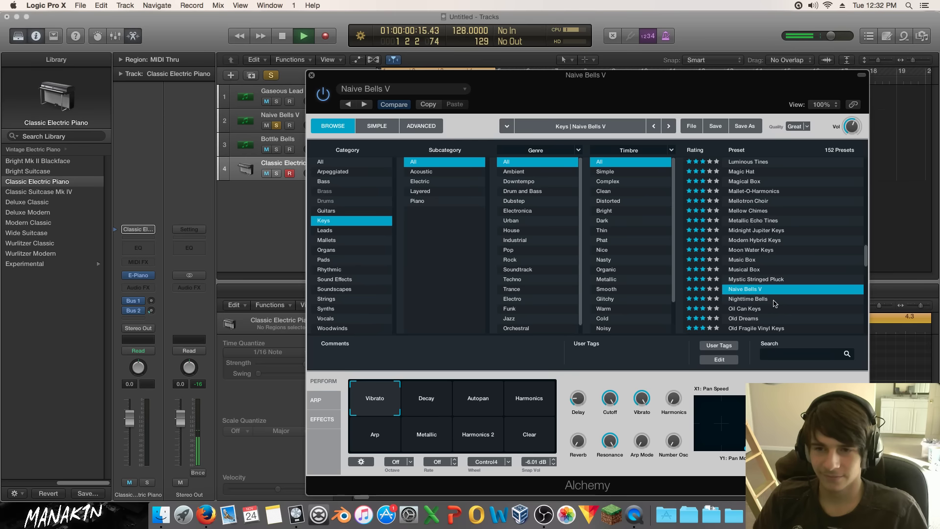
{"action": "left_click", "coordinate": [774, 300]}
{"action": "left_click", "coordinate": [774, 311]}
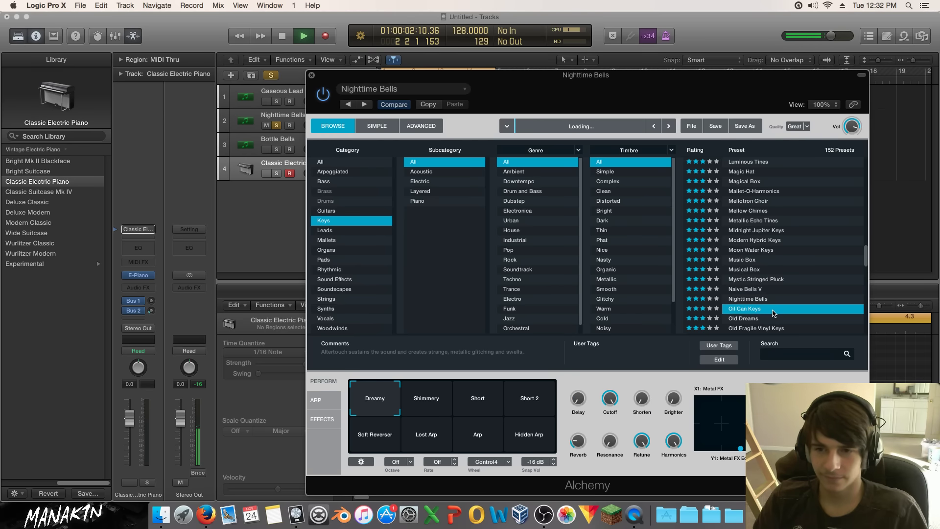
{"action": "scroll", "coordinate": [778, 312], "scroll_direction": "down", "scroll_amount": 2}
{"action": "left_click", "coordinate": [779, 301]}
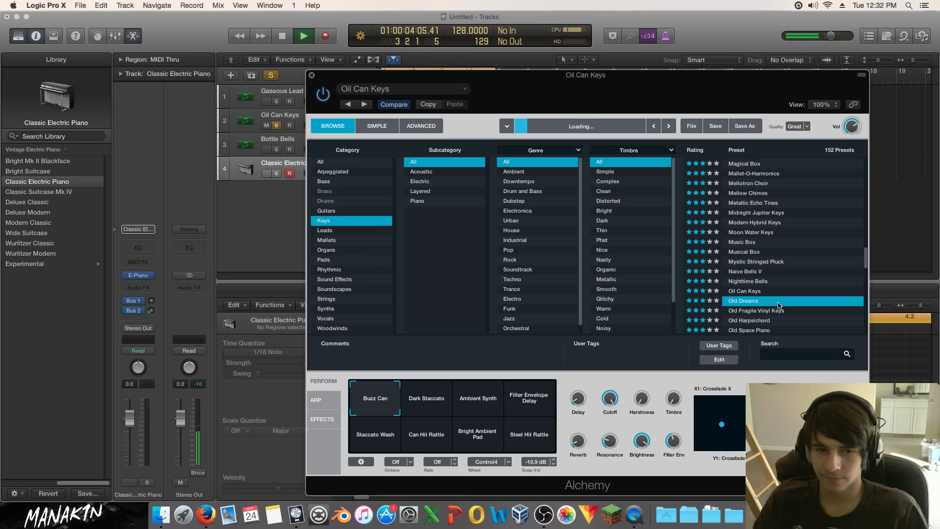
{"action": "left_click", "coordinate": [781, 313]}
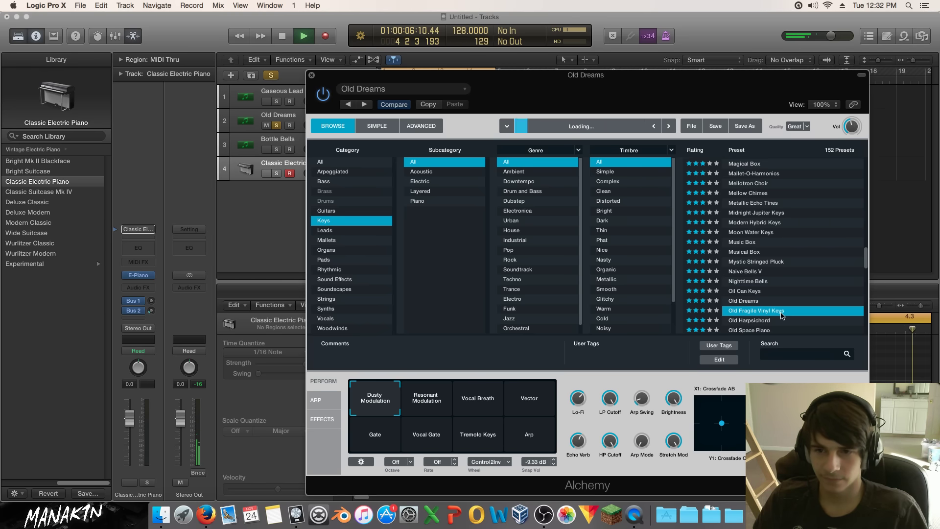
{"action": "left_click", "coordinate": [782, 321]}
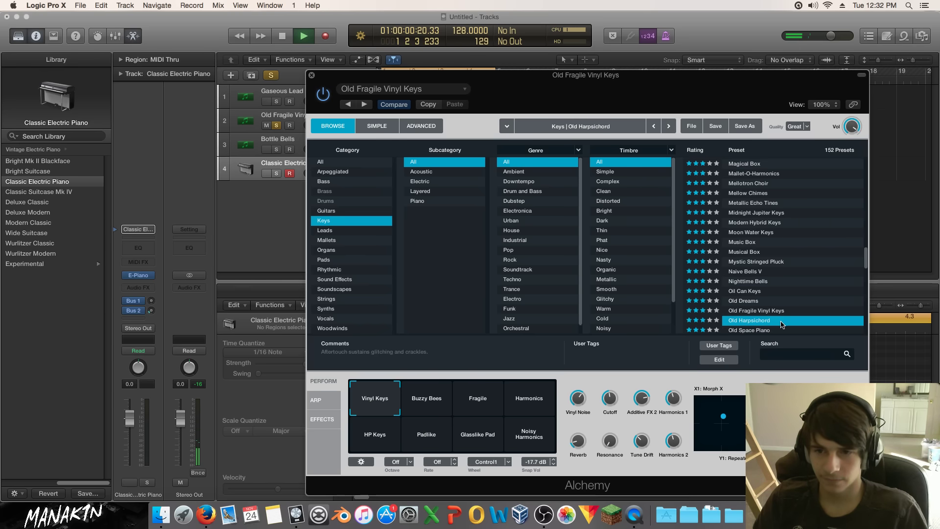
{"action": "scroll", "coordinate": [782, 324], "scroll_direction": "down", "scroll_amount": 3}
{"action": "left_click", "coordinate": [782, 293]}
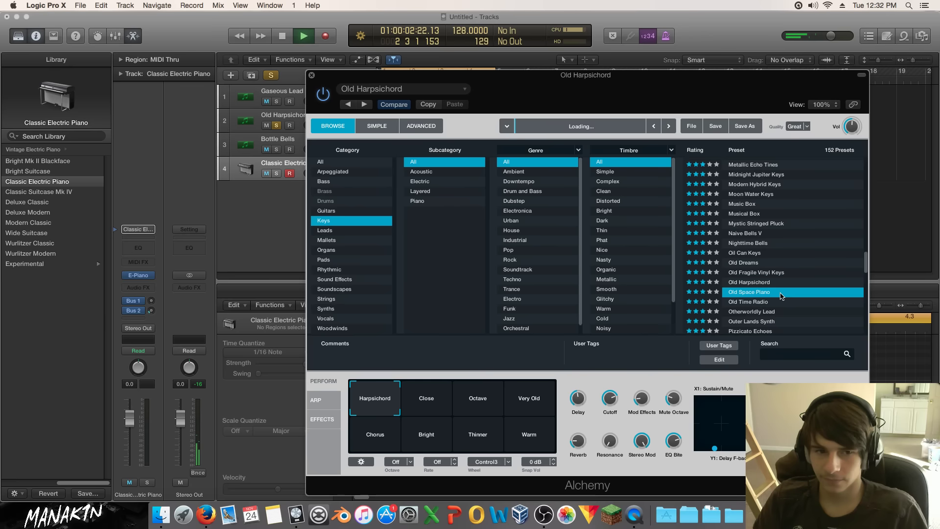
{"action": "left_click", "coordinate": [786, 303]}
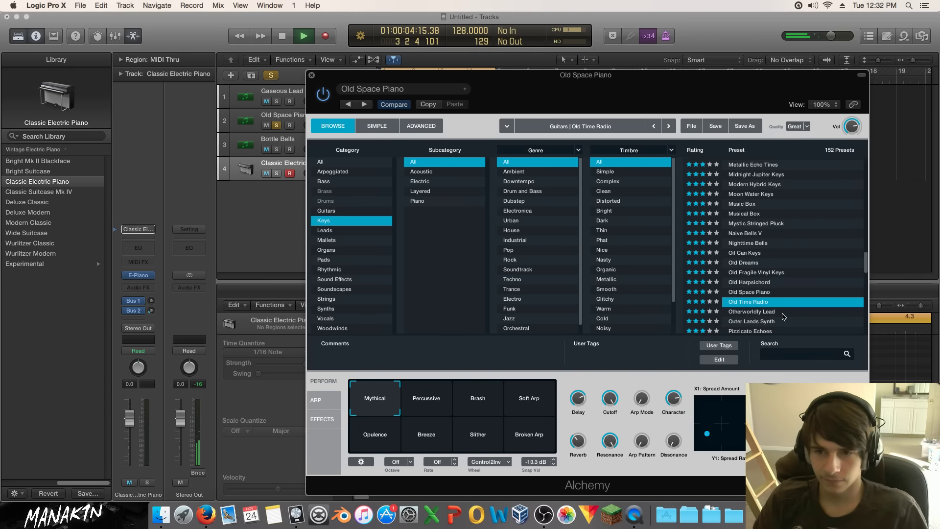
{"action": "left_click", "coordinate": [783, 313]}
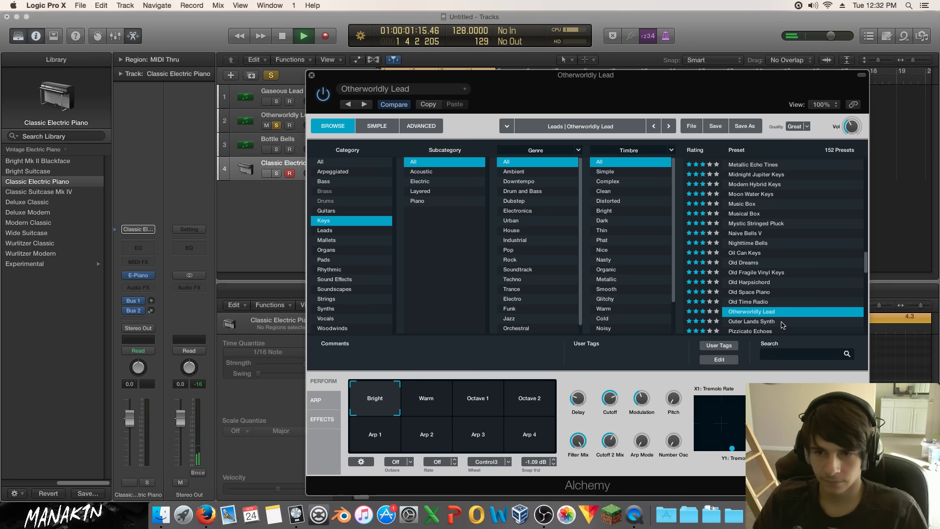
{"action": "left_click", "coordinate": [783, 323]}
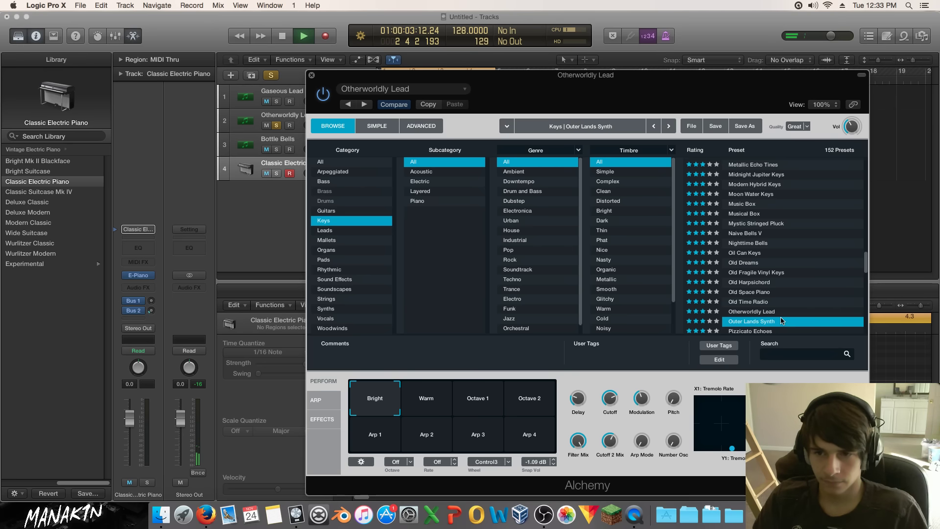
Load the Pizzicato Echoes preset for the chord layer and switch it to the Warm performance variation.
{"action": "scroll", "coordinate": [782, 318], "scroll_direction": "down", "scroll_amount": 2}
{"action": "left_click", "coordinate": [779, 301]}
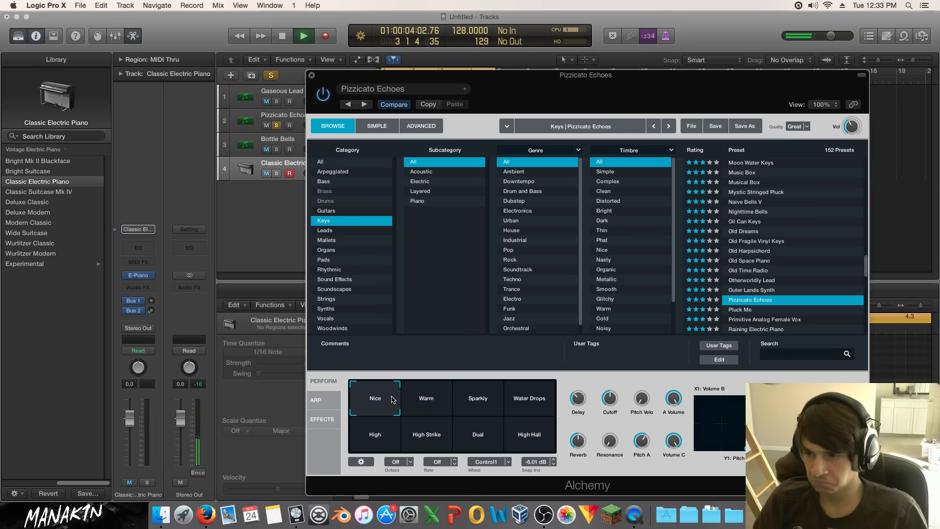
{"action": "left_click", "coordinate": [428, 397]}
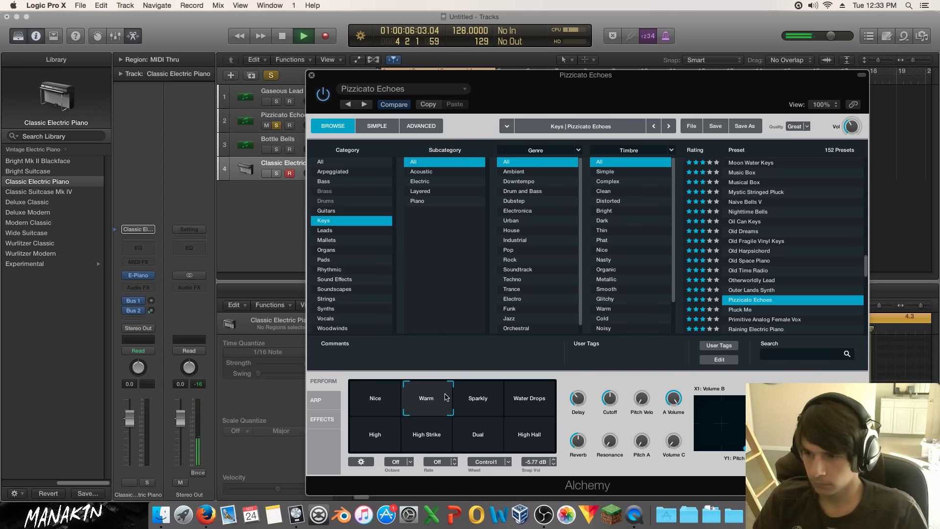
Audition the High Strike, Dual, High Hall, Water Drops and Sparkly variations of Pizzicato Echoes and settle on a blend between Nice and Warm.
{"action": "left_click", "coordinate": [390, 434]}
{"action": "left_click", "coordinate": [427, 434]}
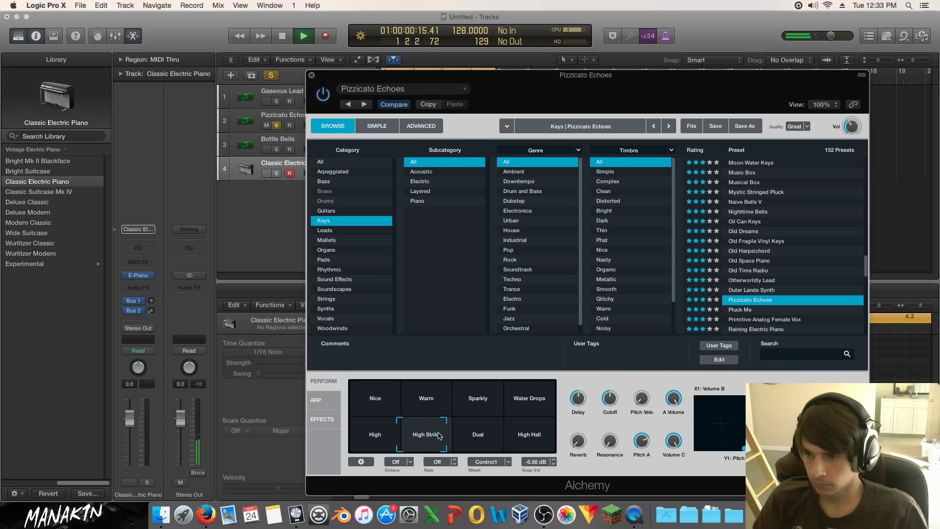
{"action": "left_click", "coordinate": [465, 439]}
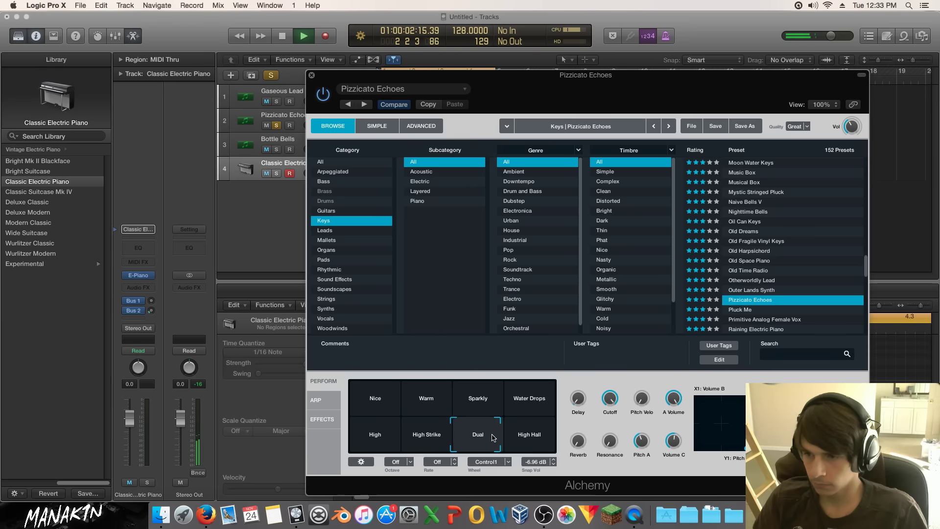
{"action": "left_click", "coordinate": [531, 437]}
{"action": "left_click", "coordinate": [530, 399]}
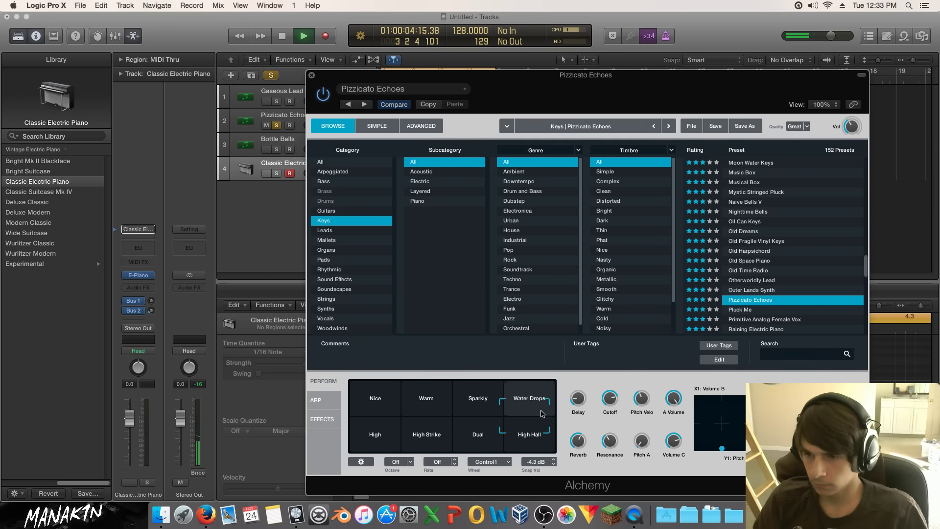
{"action": "left_click", "coordinate": [478, 399]}
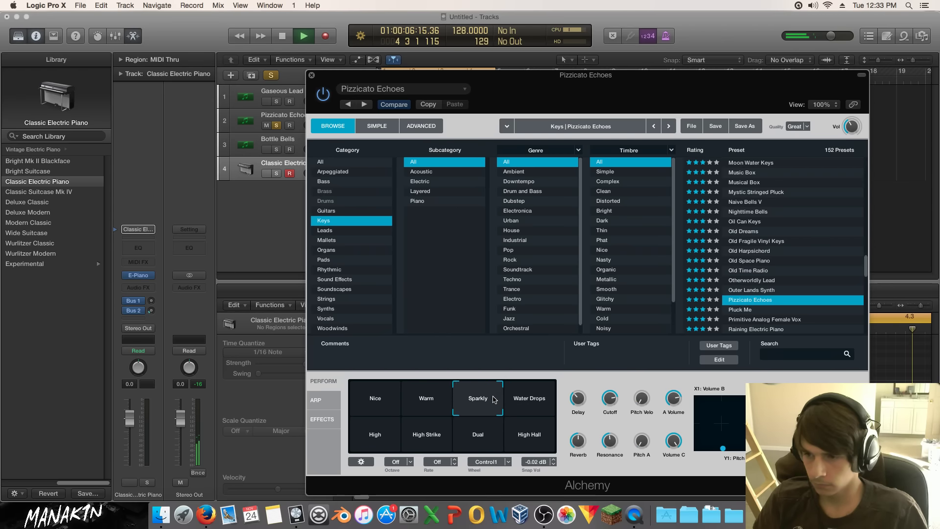
{"action": "left_click", "coordinate": [445, 399]}
{"action": "left_click_drag", "start_coordinate": [442, 399], "coordinate": [420, 400]}
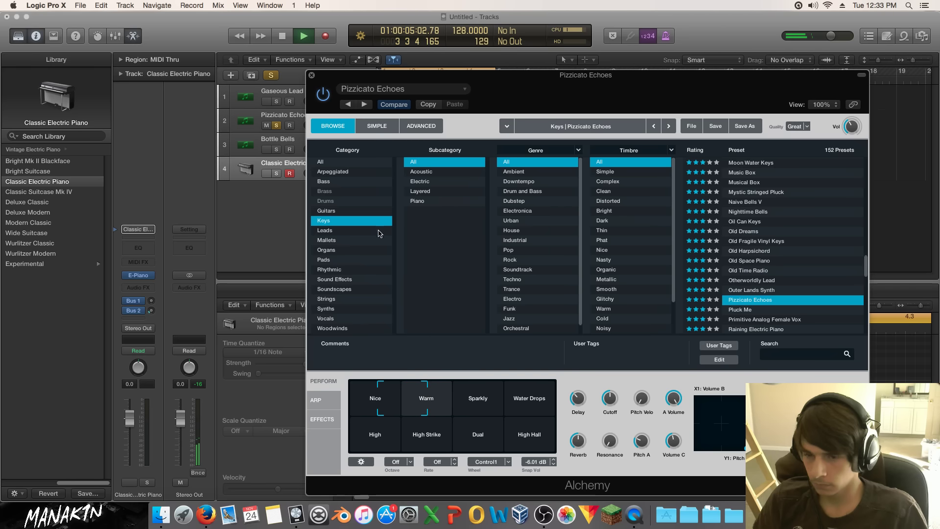
Close the Alchemy instrument, stop playback and clear the solo on the Pizzicato Echoes track.
{"action": "left_click", "coordinate": [312, 76]}
{"action": "key", "text": "space"}
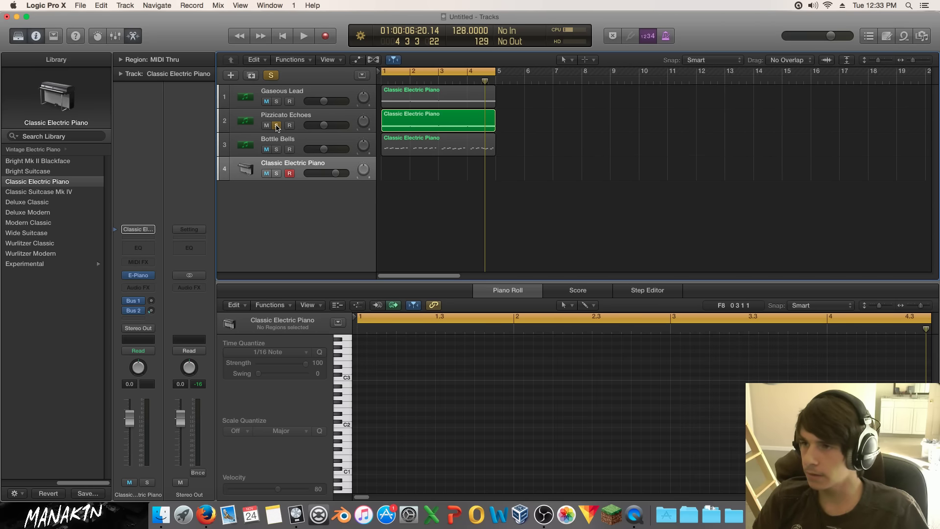
{"action": "left_click", "coordinate": [277, 125]}
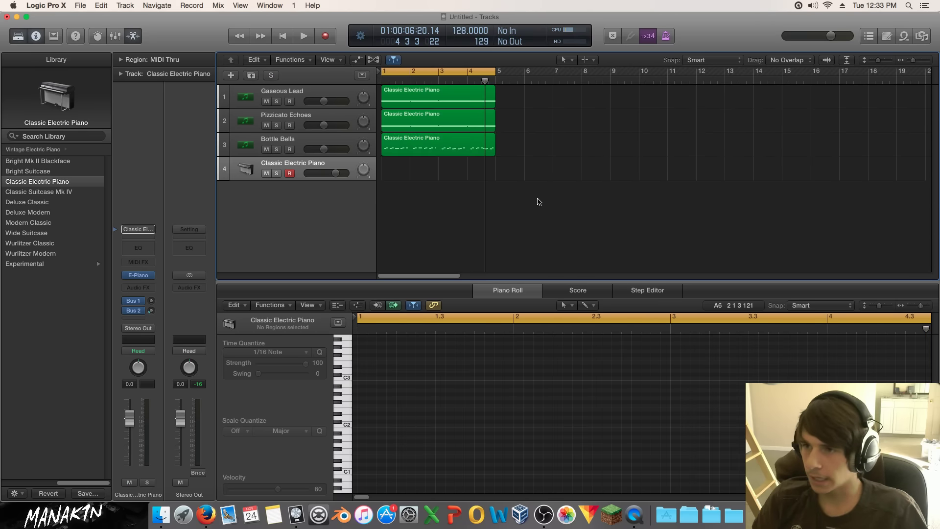
Solo the Gaseous Lead and Pizzicato Echoes tracks, compare the chords with and without Pizzicato Echoes, and clear the solos.
{"action": "left_click", "coordinate": [247, 98]}
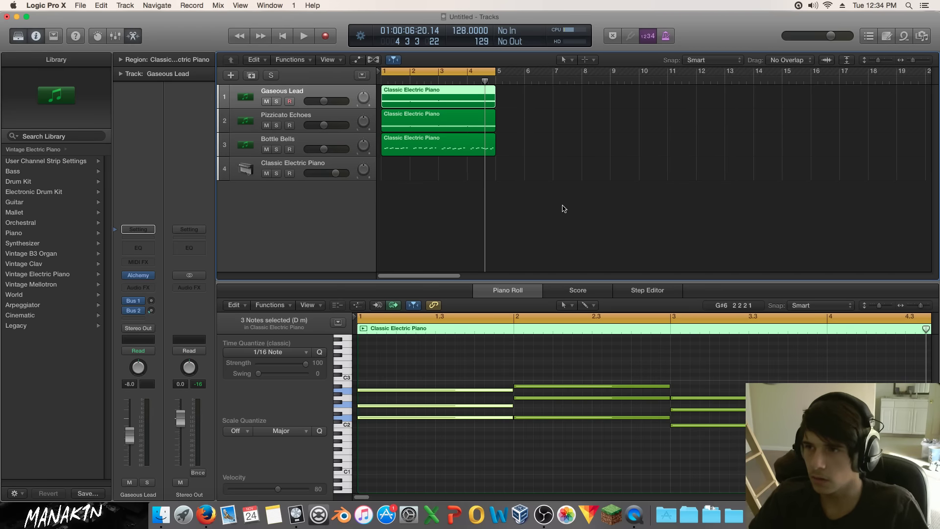
{"action": "left_click", "coordinate": [351, 245]}
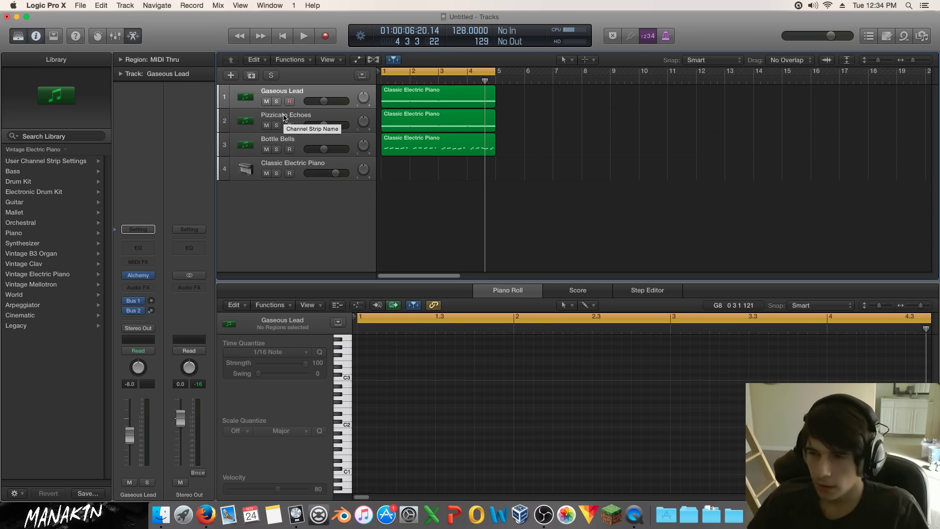
{"action": "left_click", "coordinate": [284, 117]}
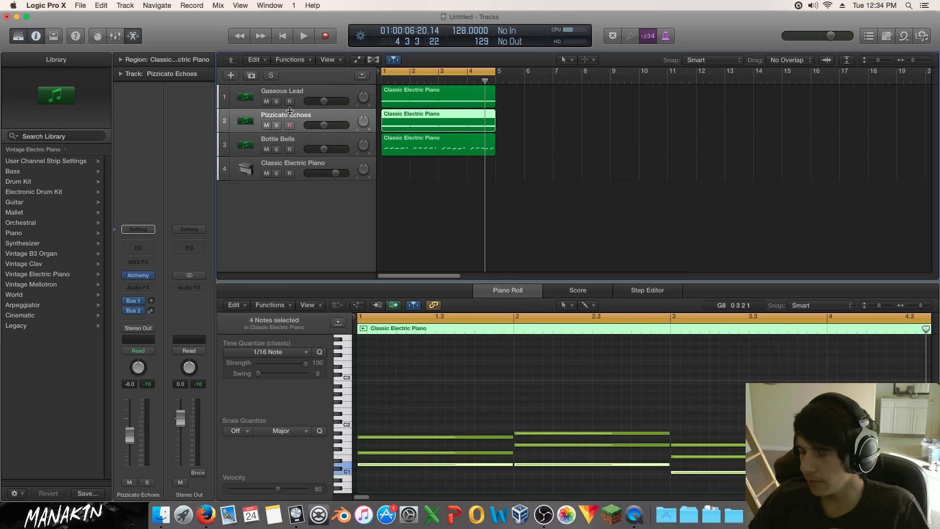
{"action": "left_click", "coordinate": [277, 126]}
{"action": "key", "text": "Return"}
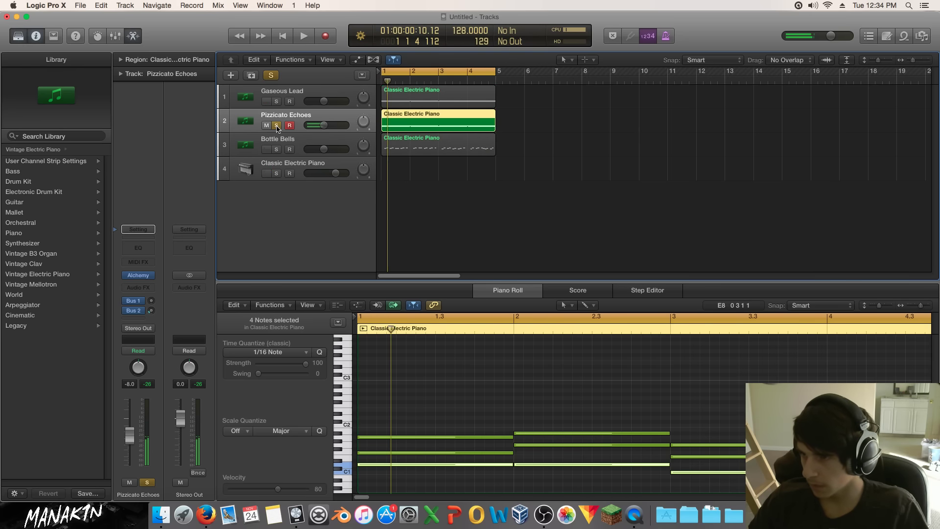
{"action": "left_click", "coordinate": [276, 101]}
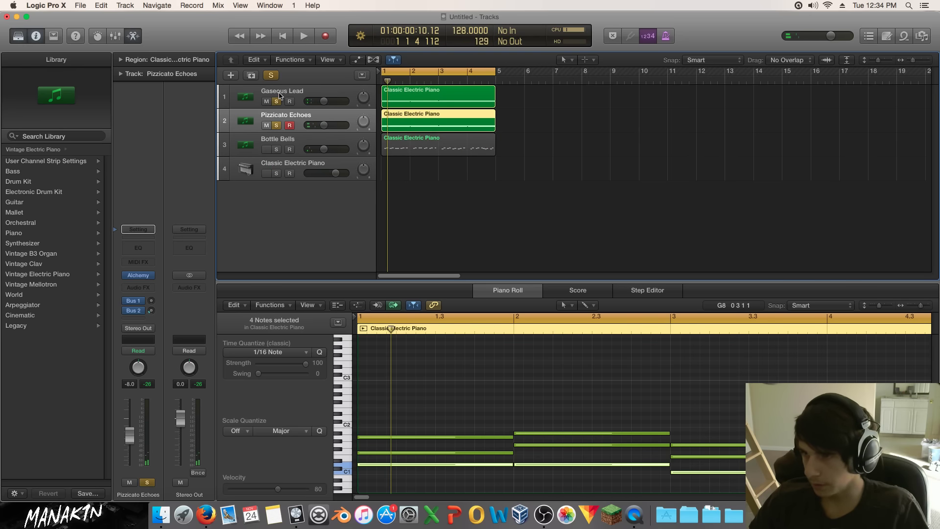
{"action": "key", "text": "space"}
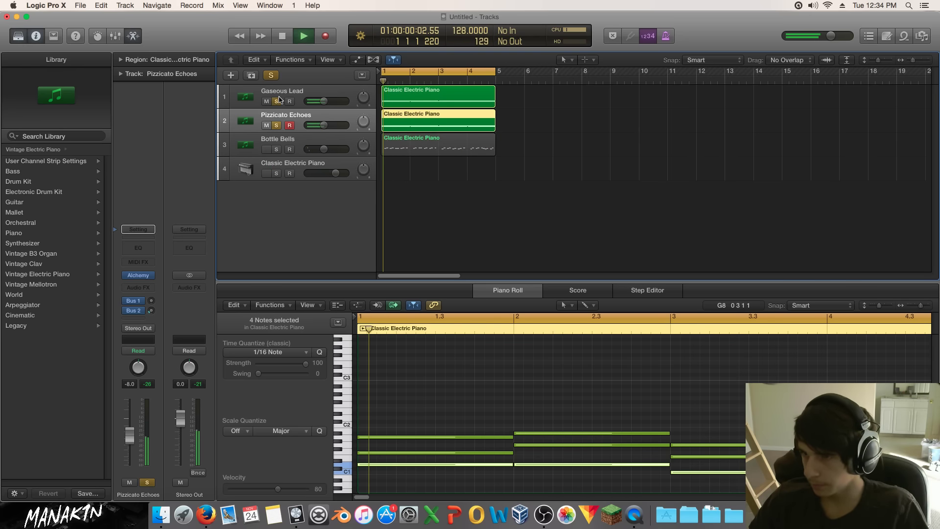
{"action": "left_click", "coordinate": [277, 125]}
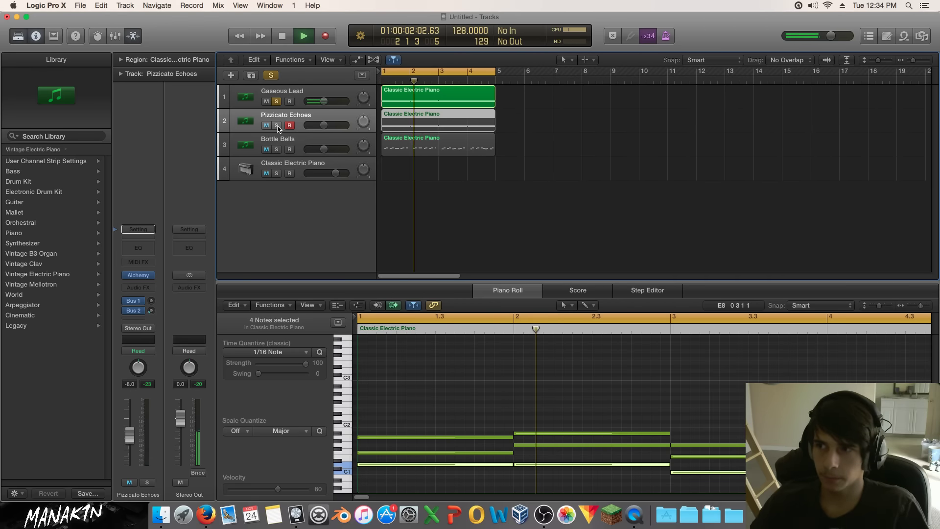
{"action": "left_click", "coordinate": [277, 125]}
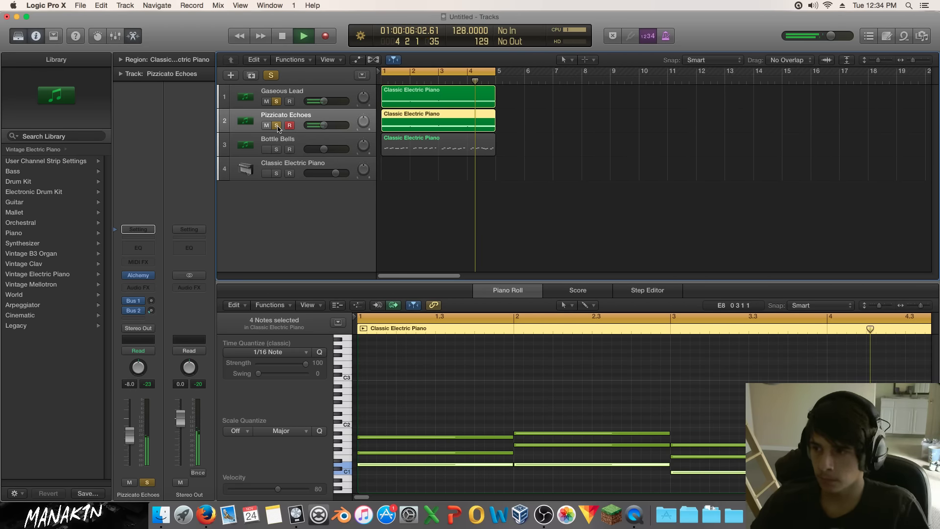
{"action": "key", "text": "space"}
{"action": "left_click", "coordinate": [277, 125]}
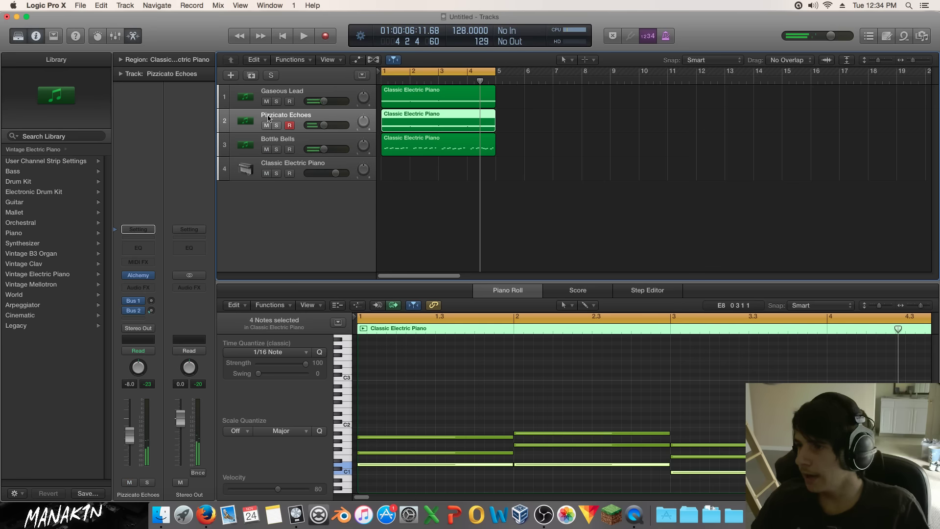
Insert a stereo Gain plug-in on the Stereo Out channel and set its gain to +8 dB.
{"action": "left_click", "coordinate": [188, 288]}
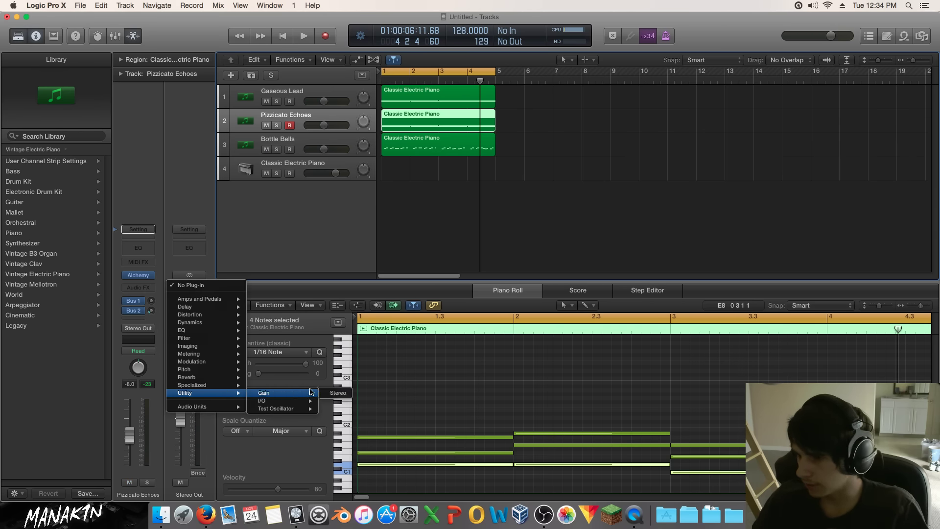
{"action": "key", "text": "Escape"}
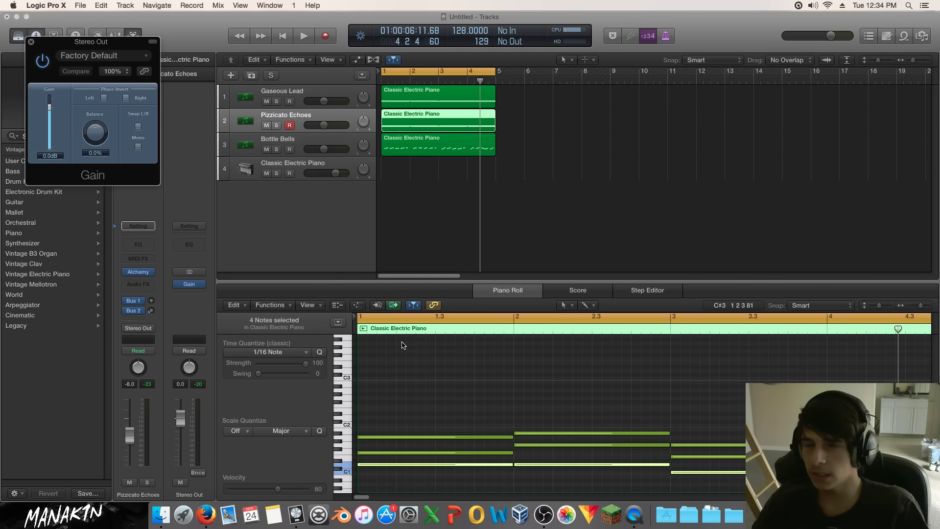
{"action": "left_click_drag", "start_coordinate": [80, 47], "coordinate": [537, 127]}
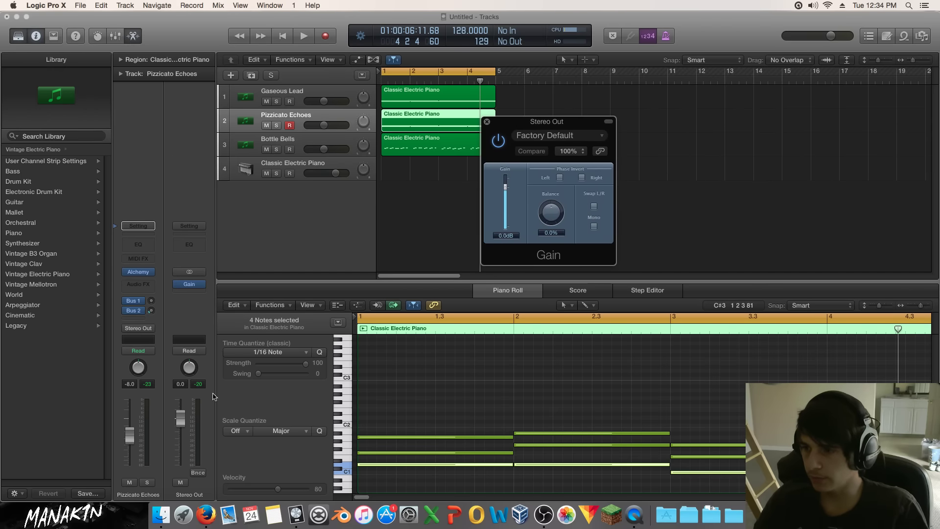
{"action": "double_click", "coordinate": [511, 238]}
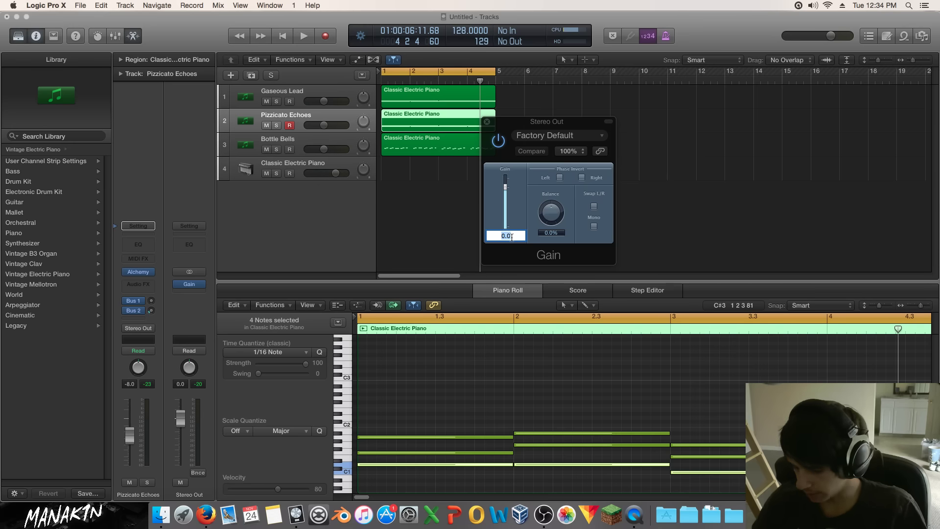
{"action": "type", "text": "8"}
{"action": "key", "text": "Return"}
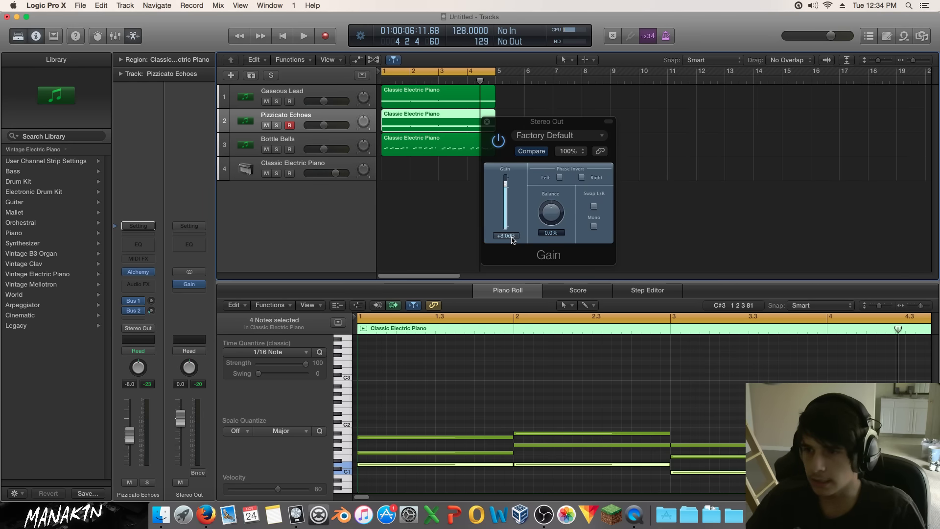
{"action": "left_click", "coordinate": [486, 121]}
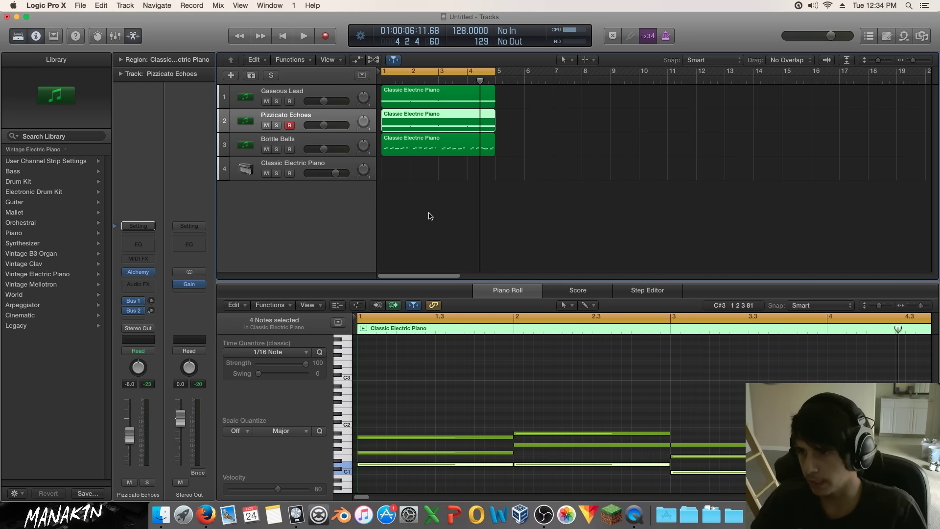
Play all three layers together from the start, stop playback and turn off the cycle range.
{"action": "key", "text": "Return"}
{"action": "key", "text": "space"}
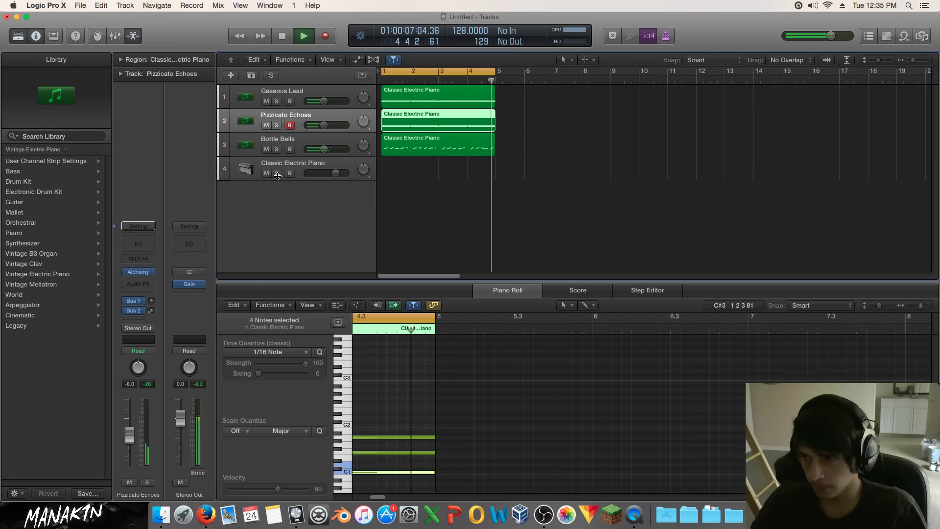
{"action": "left_click", "coordinate": [484, 221]}
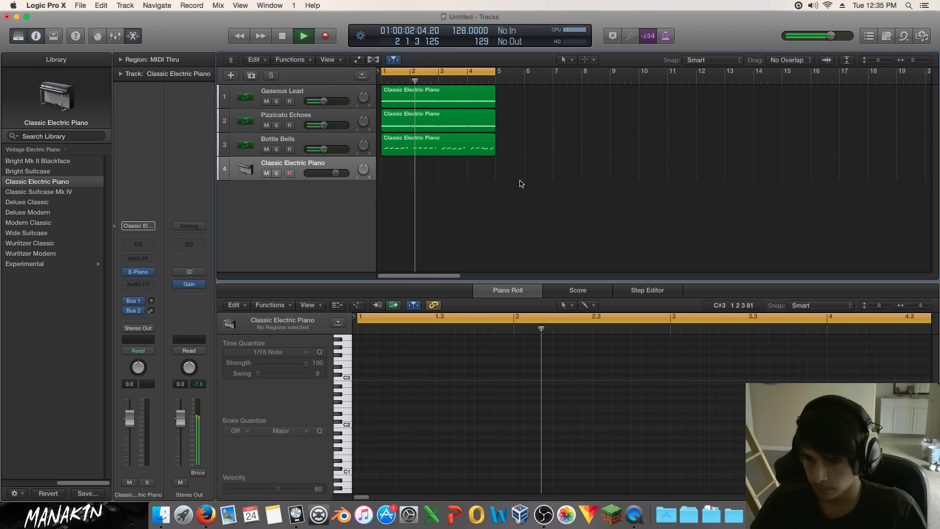
{"action": "key", "text": "space"}
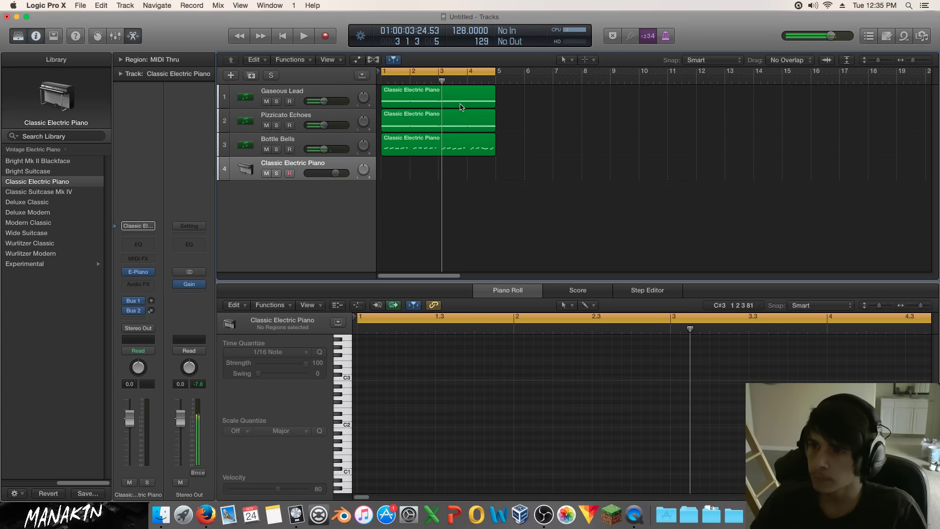
{"action": "left_click", "coordinate": [444, 70]}
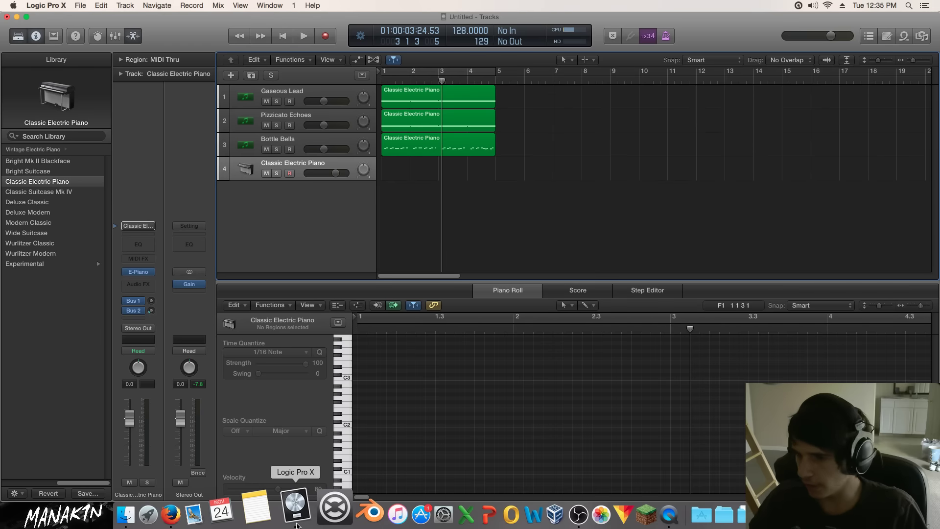
{"action": "left_click", "coordinate": [541, 514]}
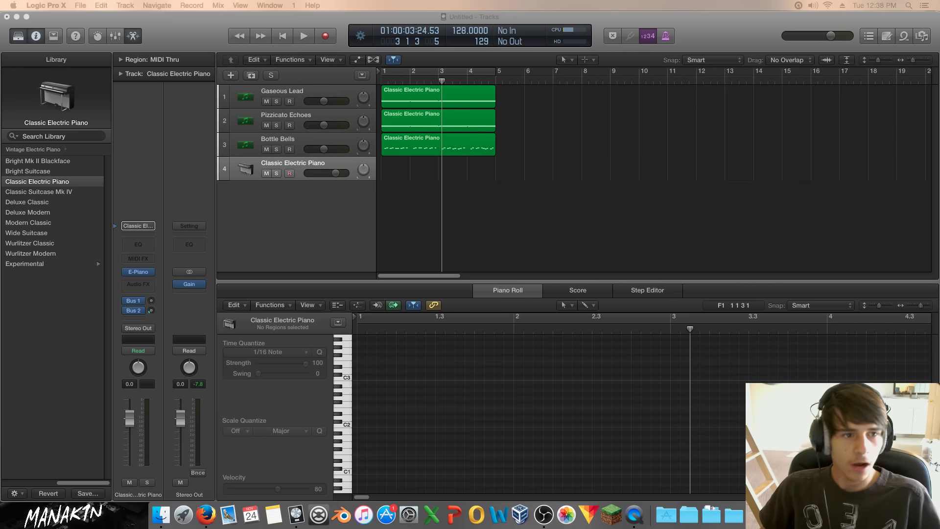
{"action": "left_click", "coordinate": [508, 219]}
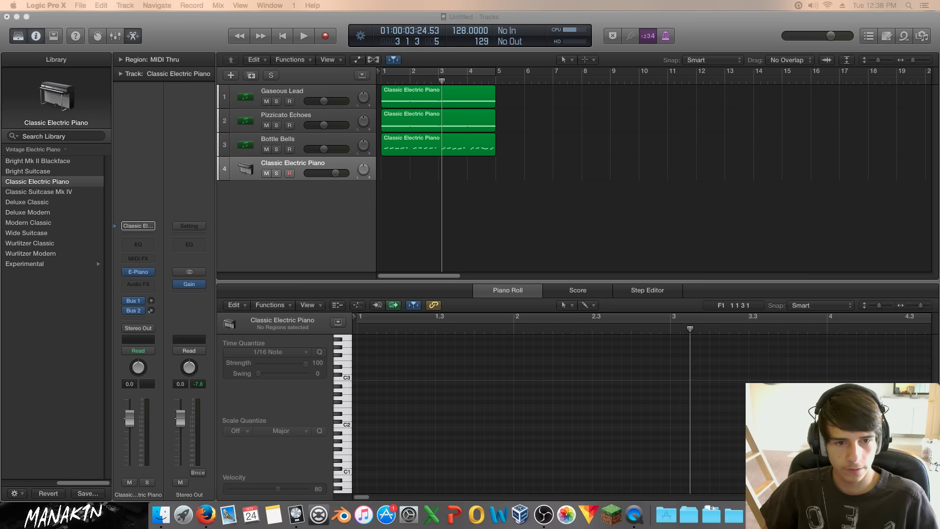
{"action": "left_click", "coordinate": [545, 170]}
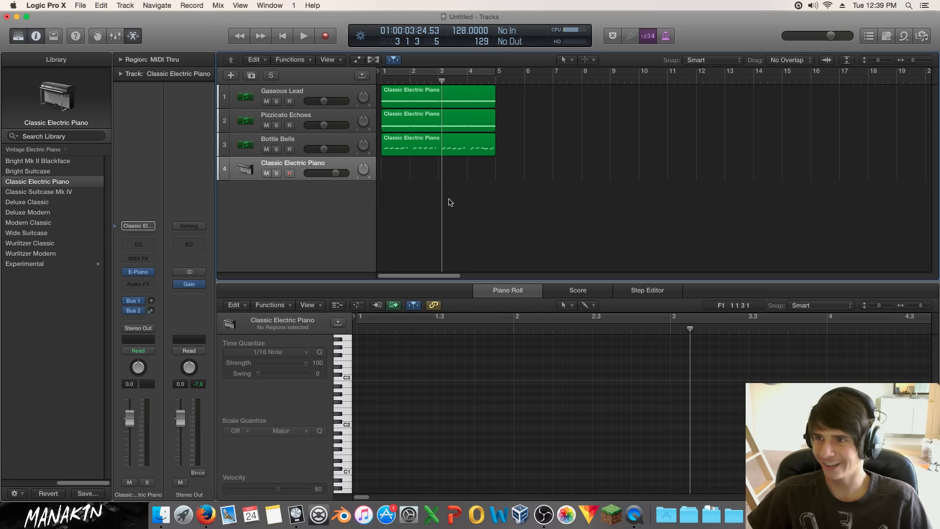
Turn the four-bar cycle back on and listen to the three layers looping together.
{"action": "key", "text": "space"}
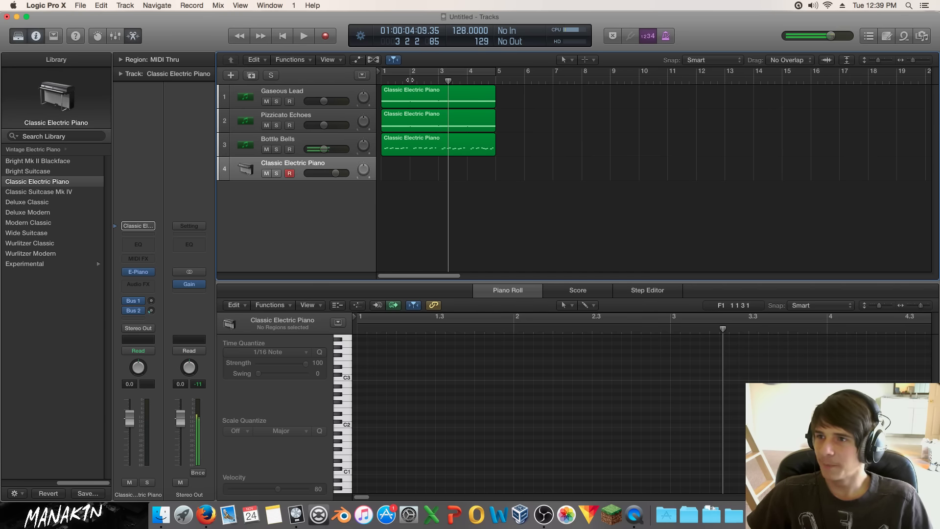
{"action": "key", "text": "space"}
{"action": "key", "text": "c"}
{"action": "key", "text": "space"}
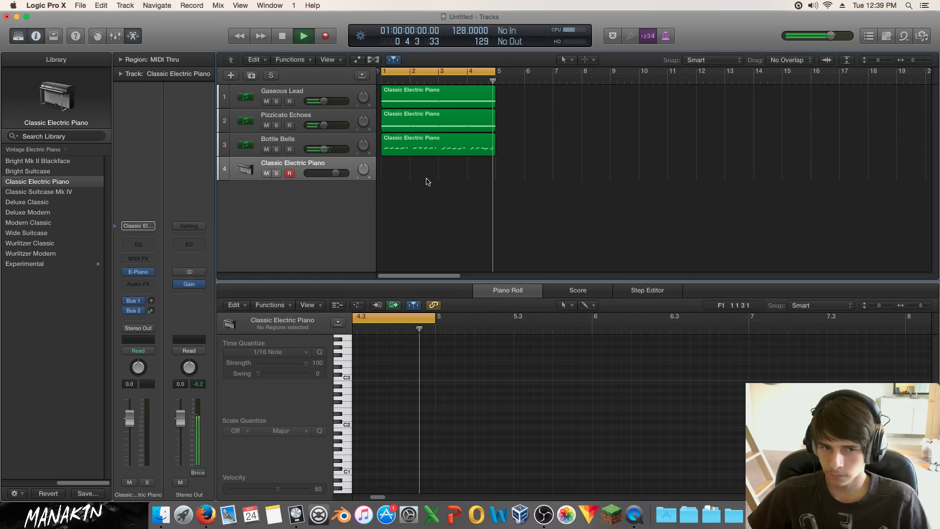
{"action": "key", "text": "space"}
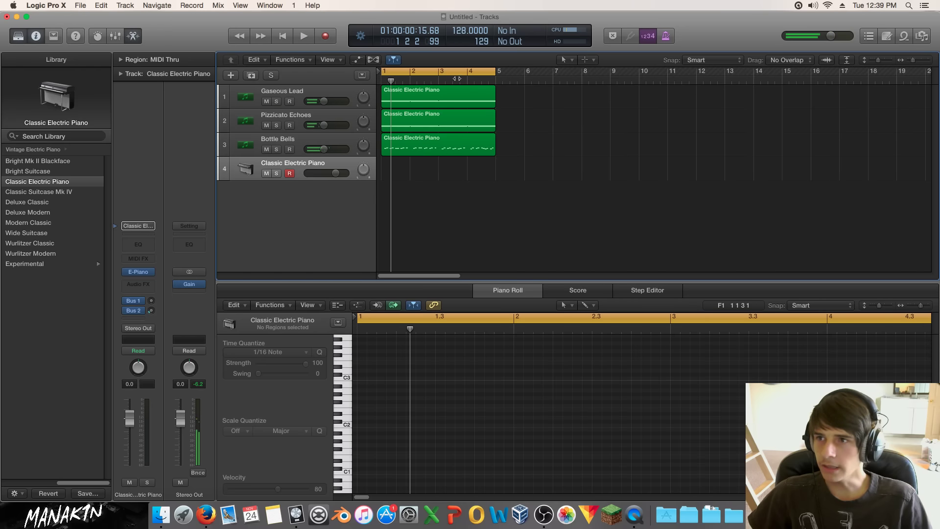
Turn off the cycle range and loop the Gaseous Lead, Pizzicato Echoes and Bottle Bells regions out to bar 17.
{"action": "key", "text": "c"}
{"action": "left_click_drag", "start_coordinate": [583, 201], "coordinate": [382, 98]}
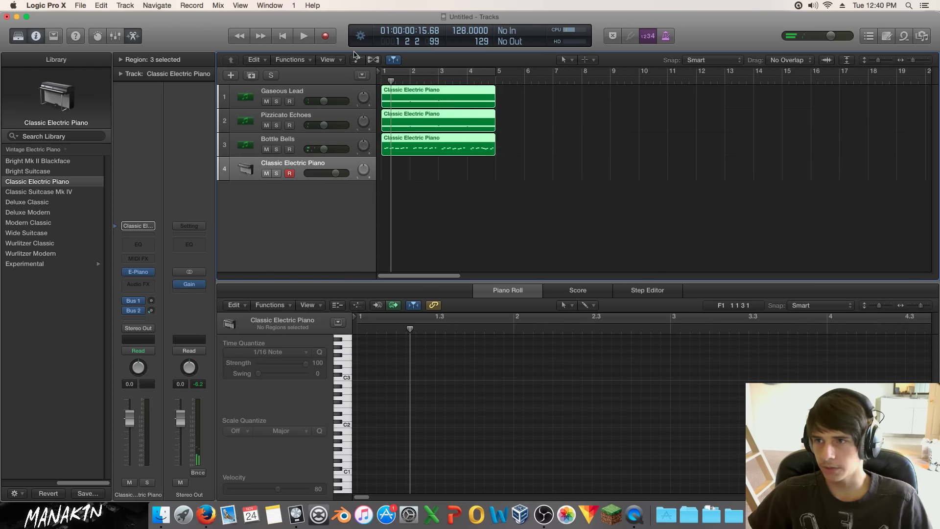
{"action": "left_click", "coordinate": [629, 206]}
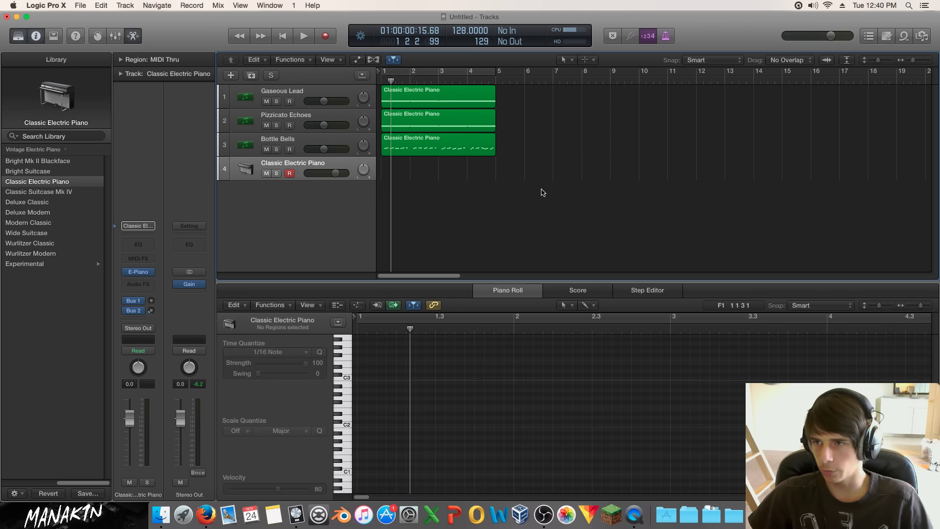
{"action": "left_click_drag", "start_coordinate": [565, 205], "coordinate": [393, 87]}
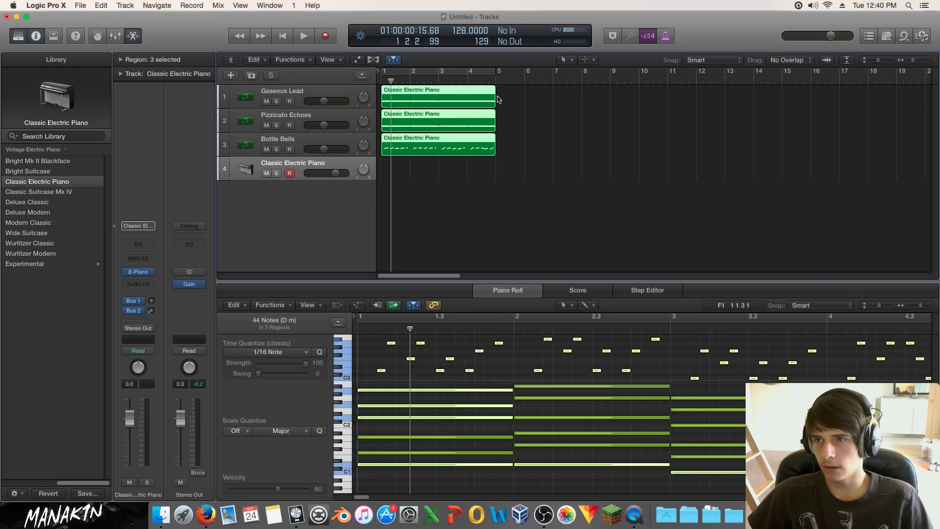
{"action": "left_click_drag", "start_coordinate": [494, 89], "coordinate": [838, 105]}
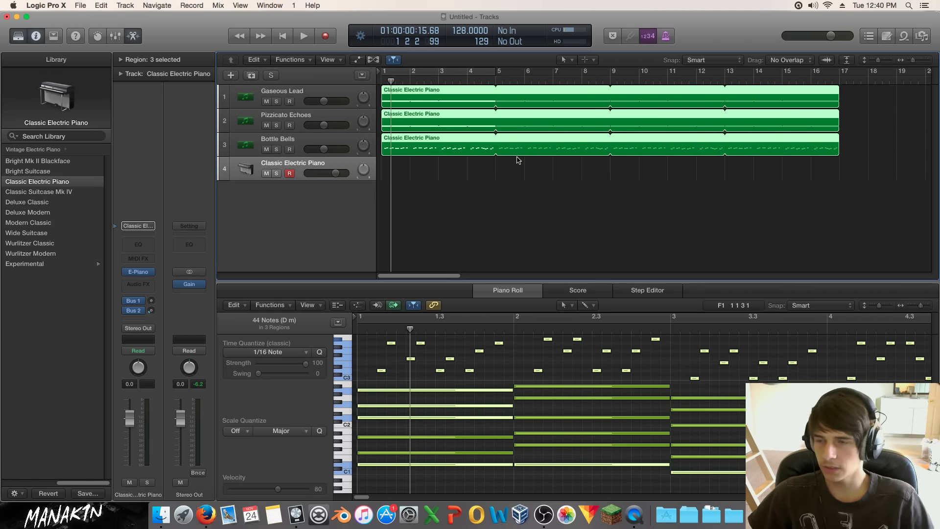
{"action": "left_click", "coordinate": [549, 177]}
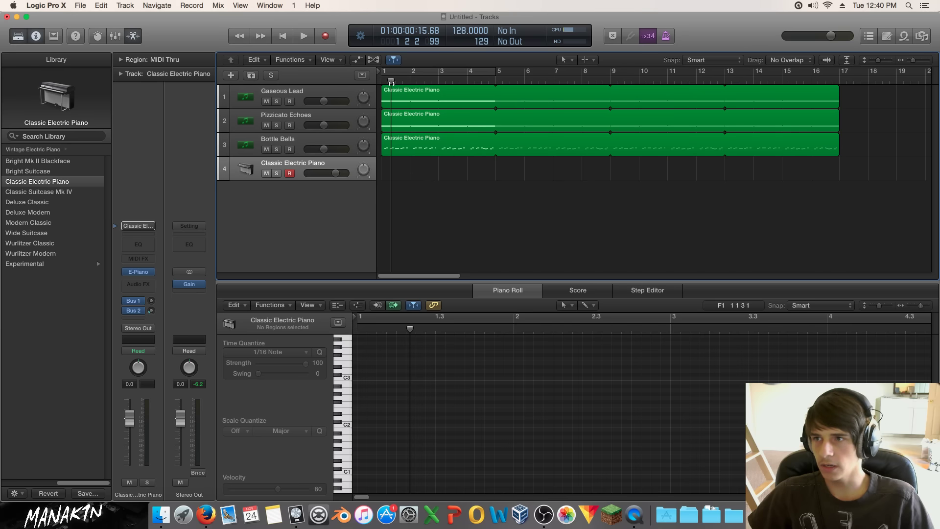
Step the playhead from the start through bars 5 and 9 to review the looped sections, and return it to bar 1.
{"action": "key", "text": "Return"}
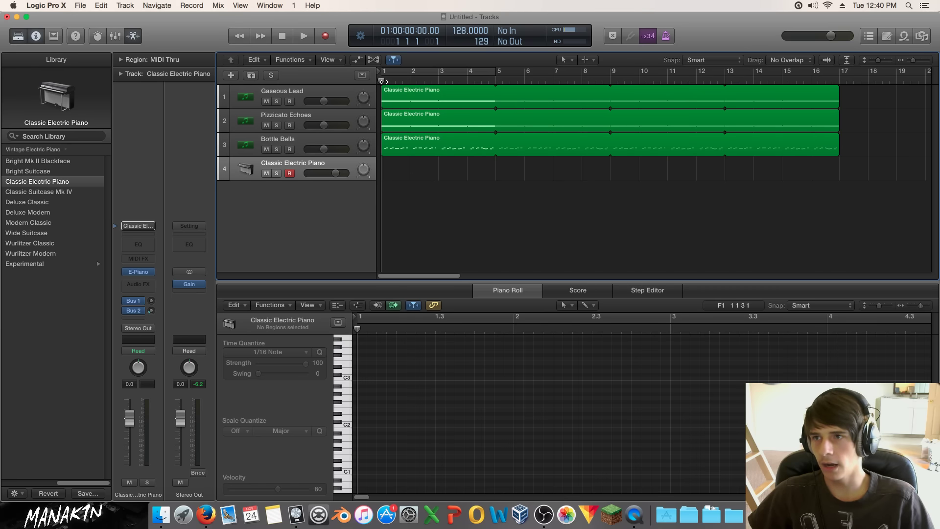
{"action": "left_click_drag", "start_coordinate": [381, 80], "coordinate": [495, 79]}
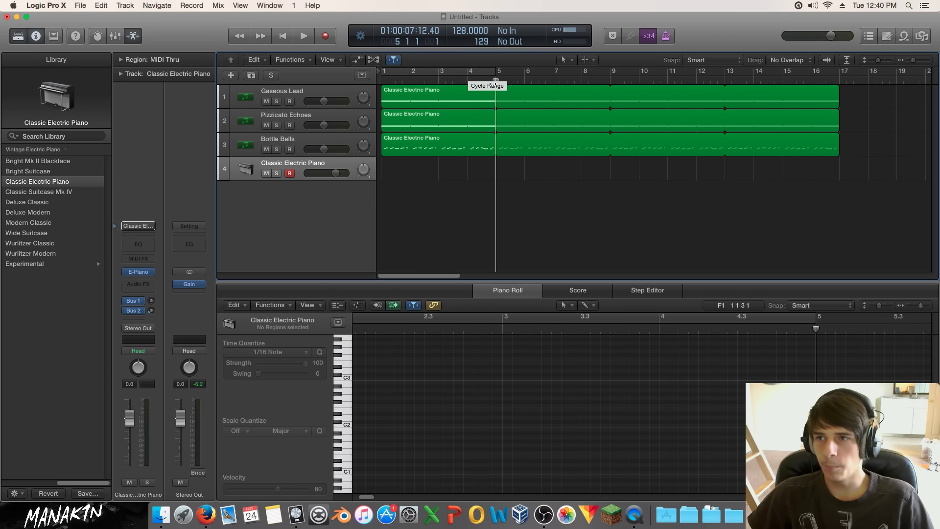
{"action": "left_click_drag", "start_coordinate": [494, 81], "coordinate": [609, 84]}
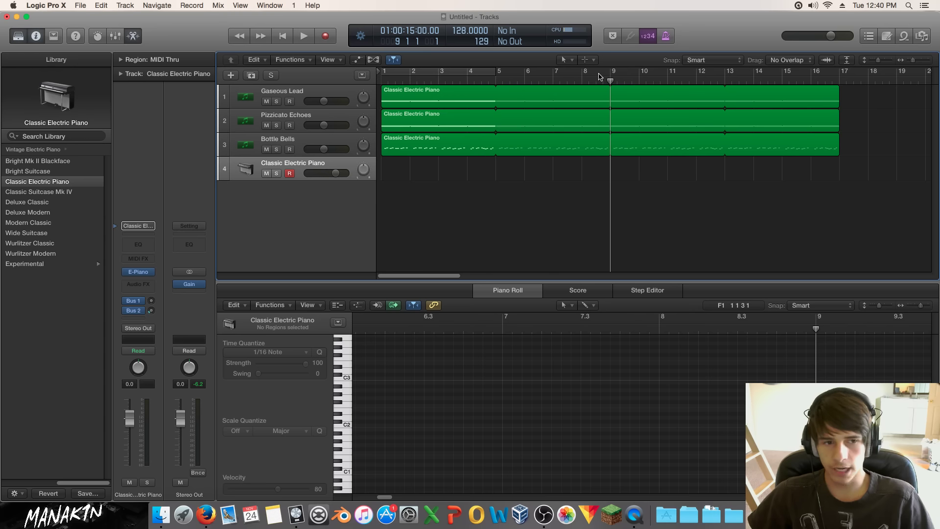
{"action": "left_click_drag", "start_coordinate": [612, 82], "coordinate": [368, 87]}
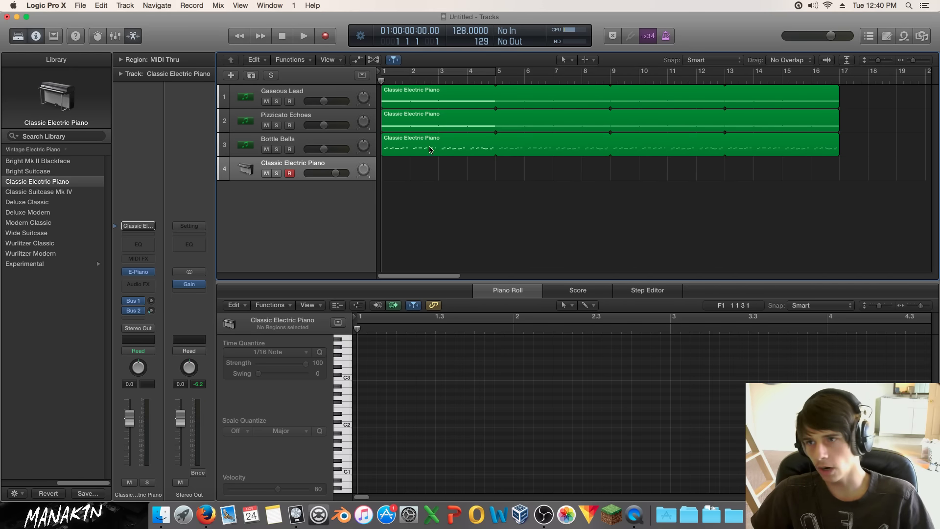
{"action": "left_click_drag", "start_coordinate": [462, 196], "coordinate": [412, 88]}
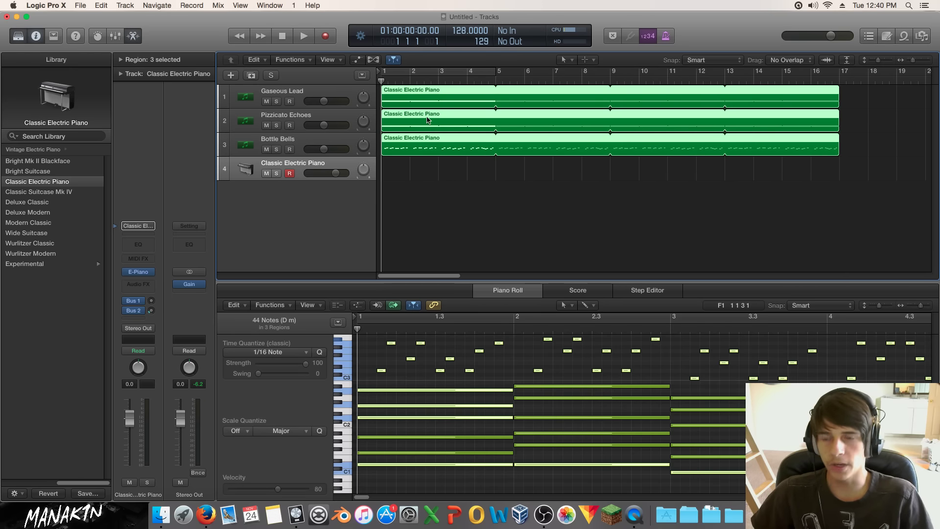
{"action": "left_click", "coordinate": [743, 213]}
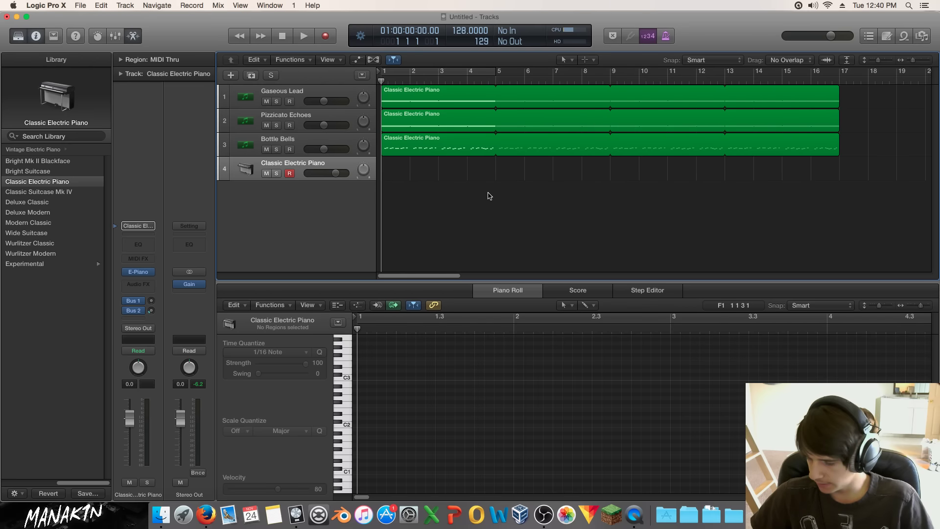
Start saving the untitled project.
{"action": "key", "text": "super+s"}
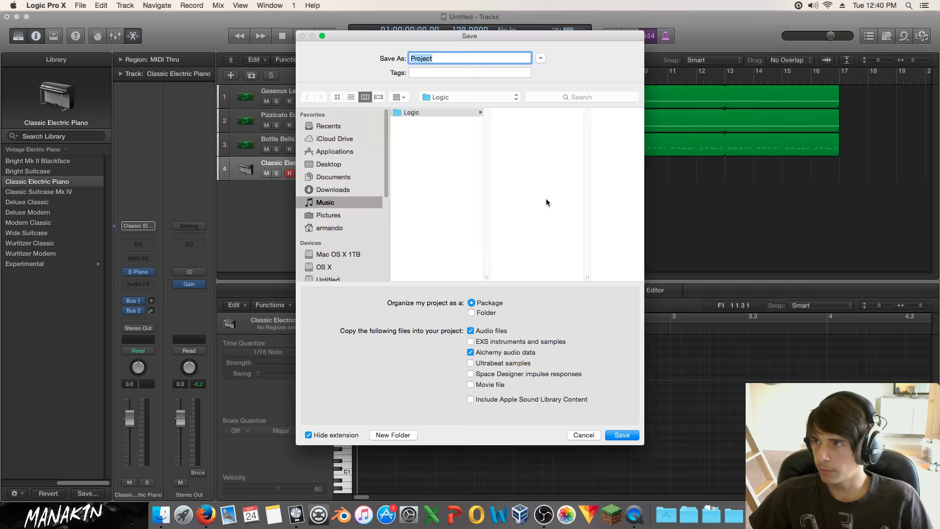
{"action": "scroll", "coordinate": [568, 188], "scroll_direction": "up", "scroll_amount": 5}
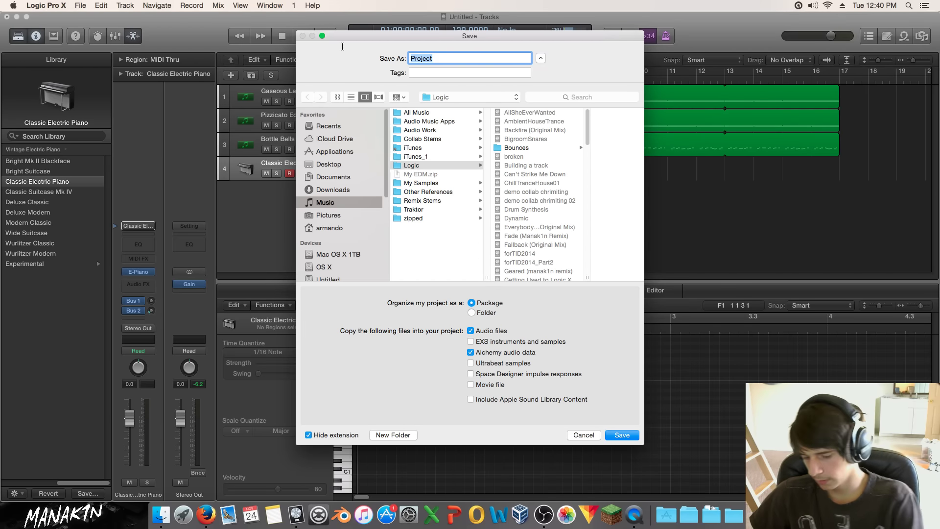
{"action": "type", "text": "Elec"}
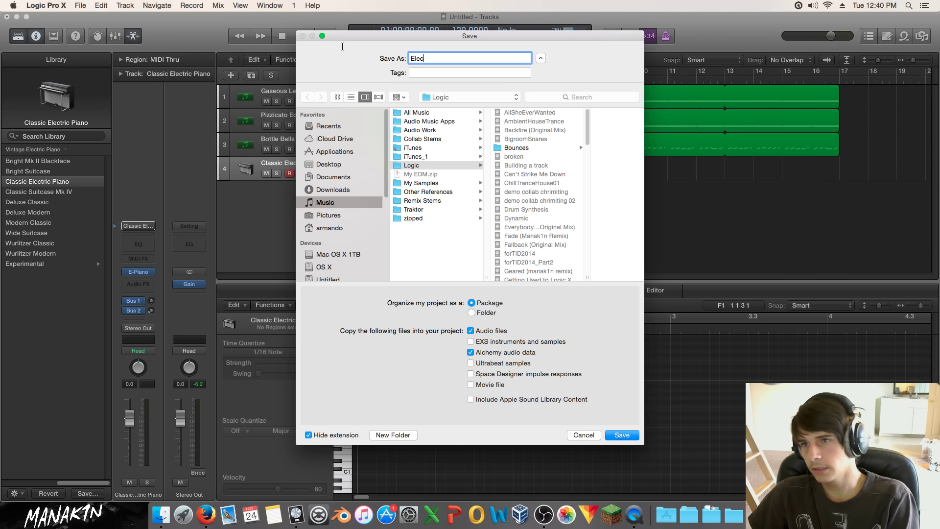
{"action": "key", "text": "BackSpace"}
{"action": "key", "text": "BackSpace"}
{"action": "key", "text": "BackSpace"}
{"action": "key", "text": "BackSpace"}
Save the project as "Track From Scratch" in the MasteringEDM folder inside the Logic folder.
{"action": "scroll", "coordinate": [559, 162], "scroll_direction": "down", "scroll_amount": 15}
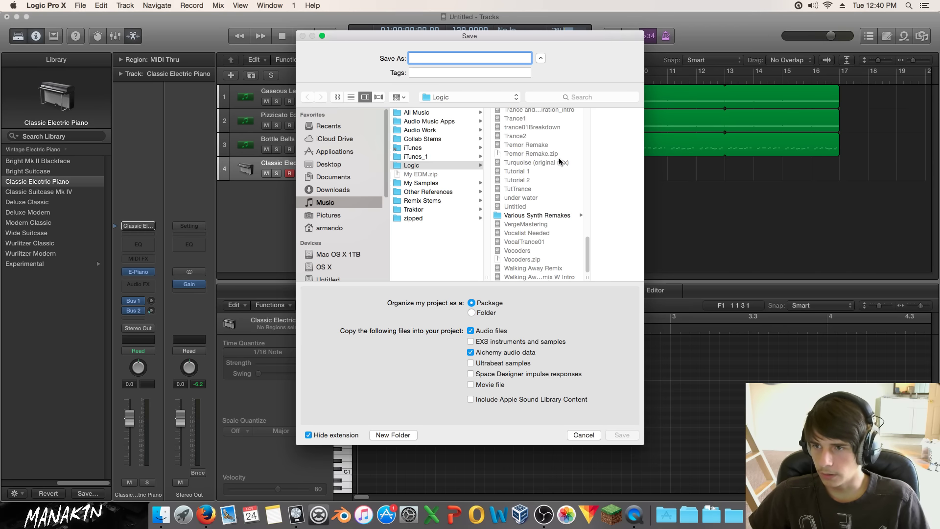
{"action": "scroll", "coordinate": [547, 208], "scroll_direction": "up", "scroll_amount": 10}
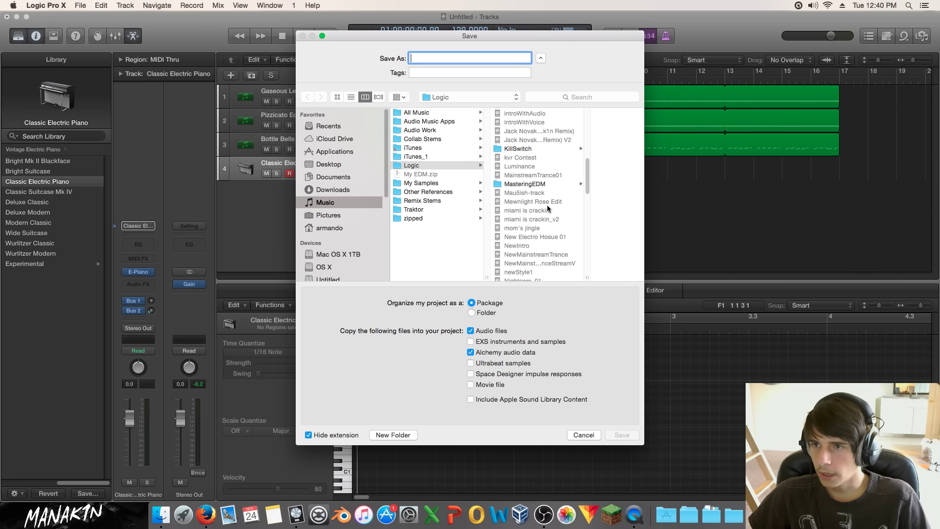
{"action": "left_click", "coordinate": [544, 184]}
{"action": "left_click", "coordinate": [474, 59]}
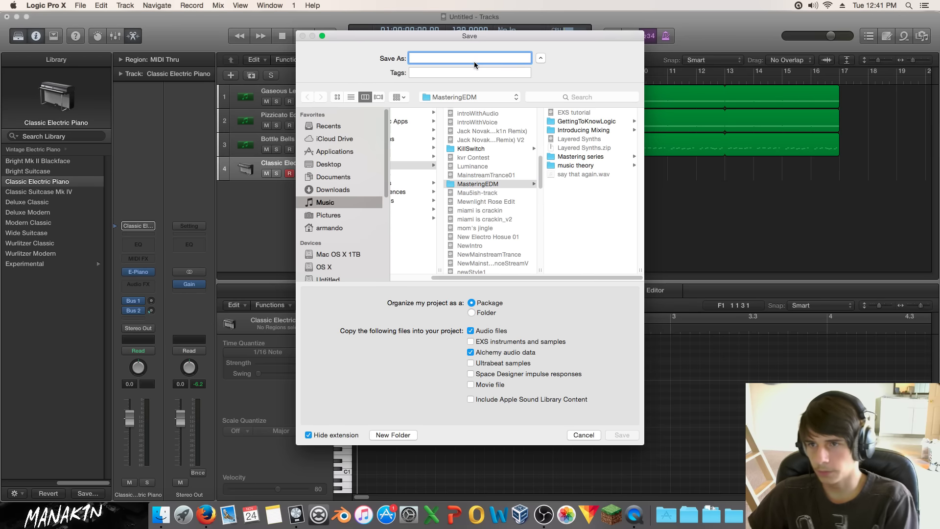
{"action": "type", "text": "Track From Scratch"}
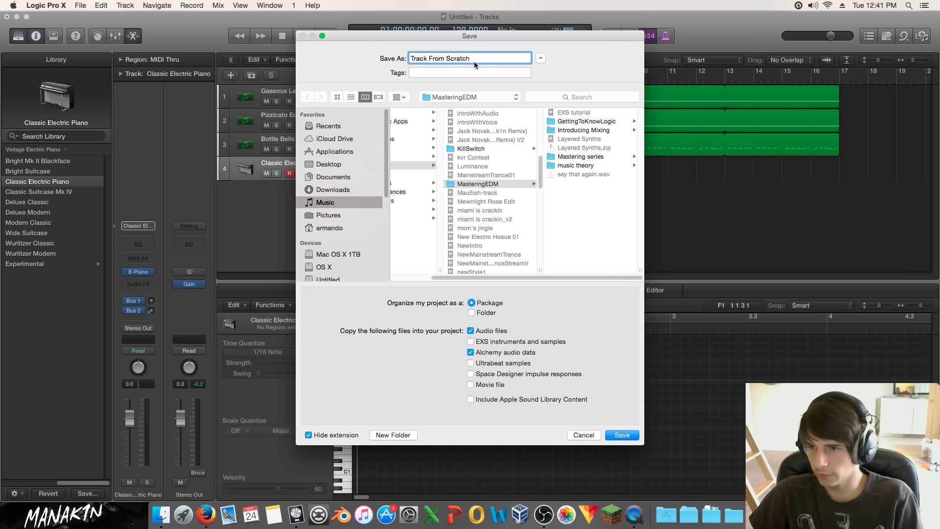
{"action": "key", "text": "Return"}
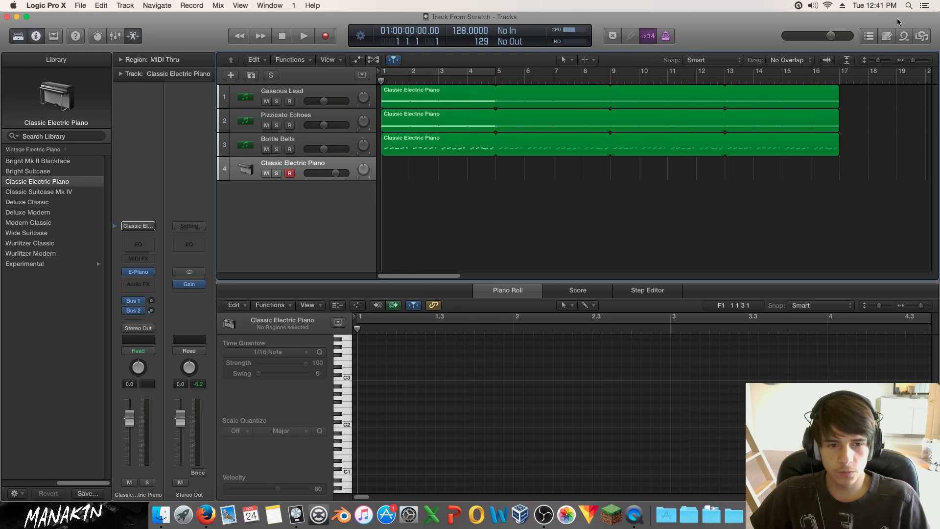
Show the browser with all files on the computer next to the tracks area.
{"action": "left_click", "coordinate": [920, 36]}
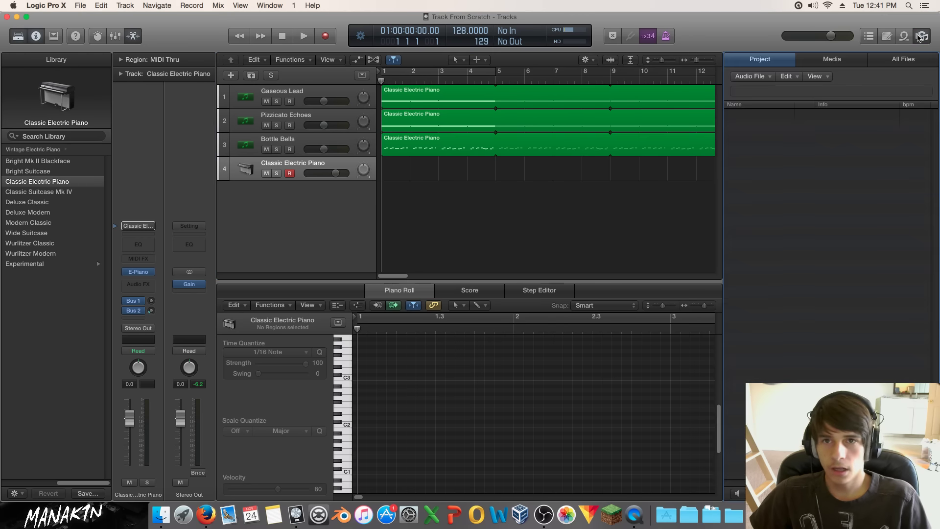
{"action": "left_click", "coordinate": [900, 60]}
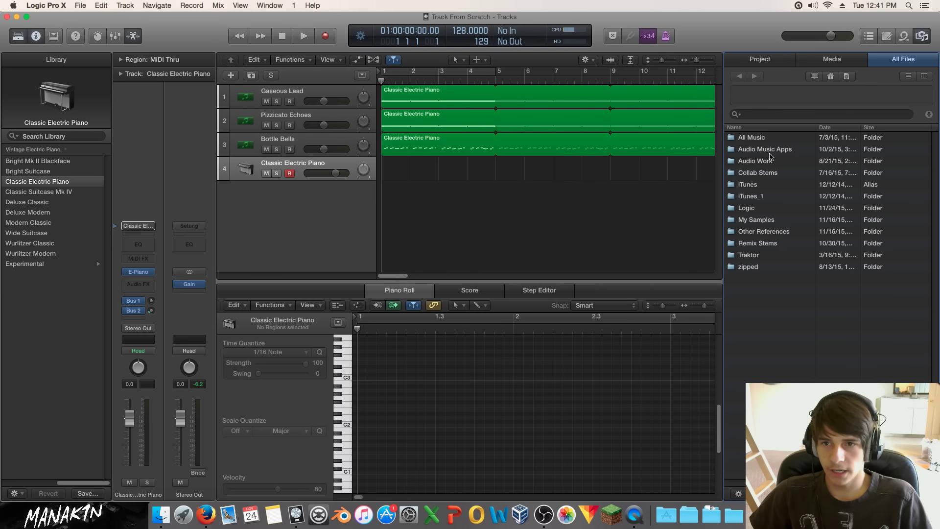
{"action": "left_click", "coordinate": [921, 36]}
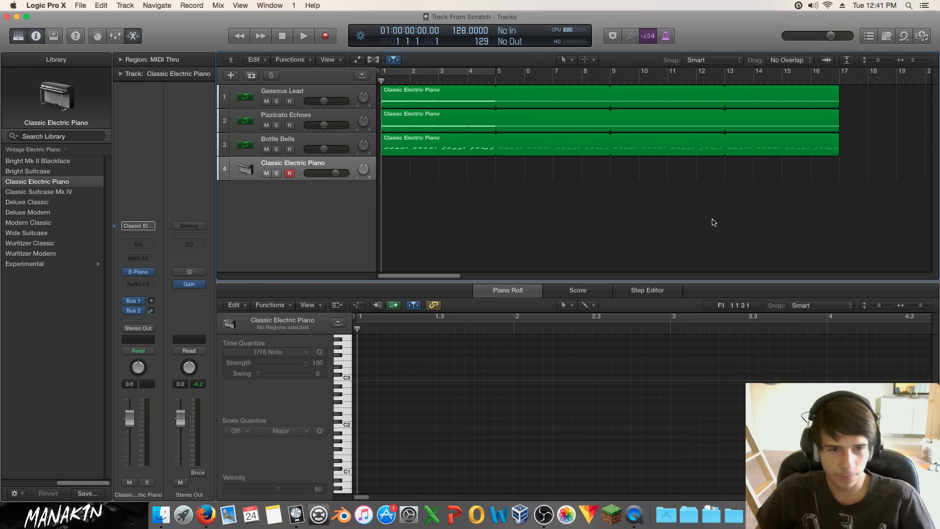
{"action": "left_click", "coordinate": [922, 36]}
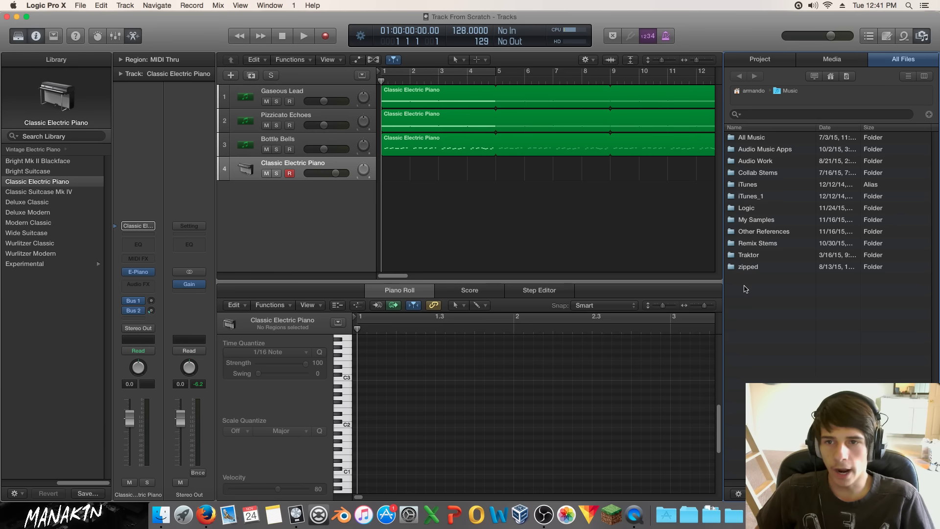
View the Music folder in Finder and the My Samples folder in the All Files browser, closing both views.
{"action": "left_click", "coordinate": [161, 514]}
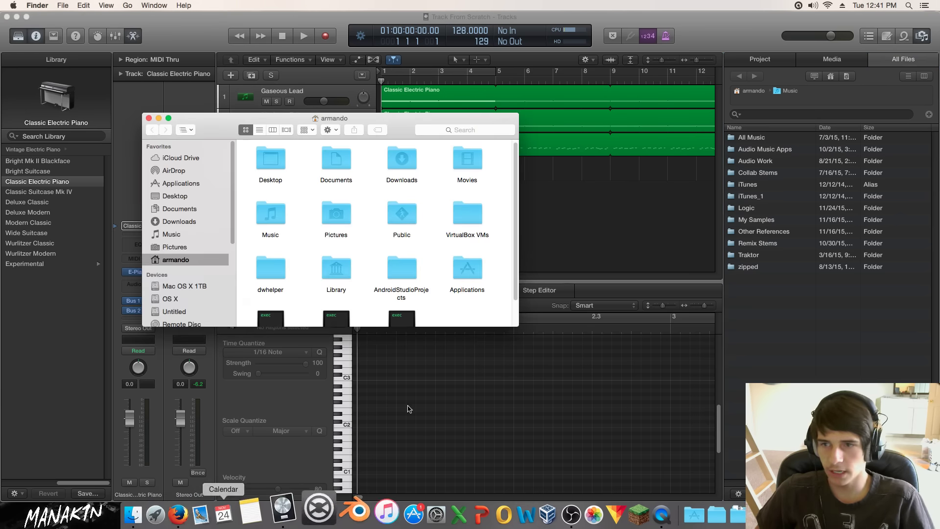
{"action": "double_click", "coordinate": [271, 216]}
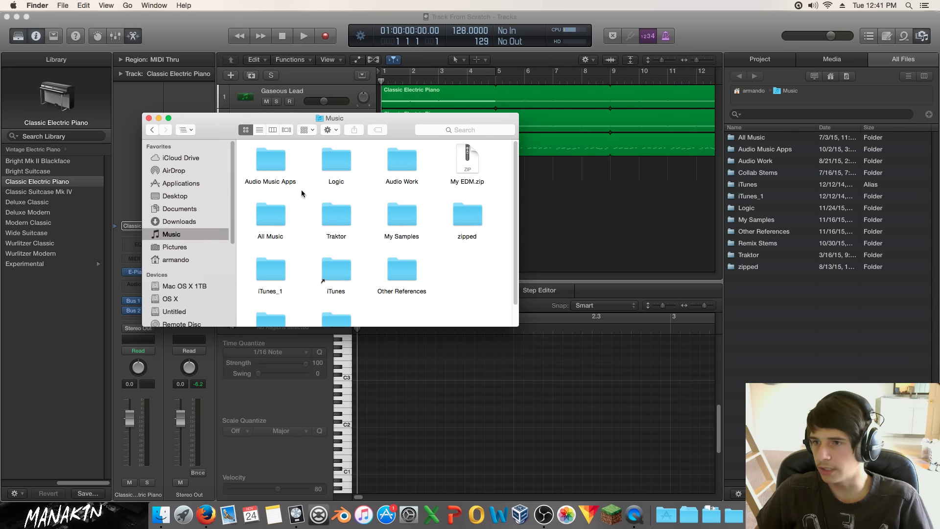
{"action": "left_click", "coordinate": [149, 118]}
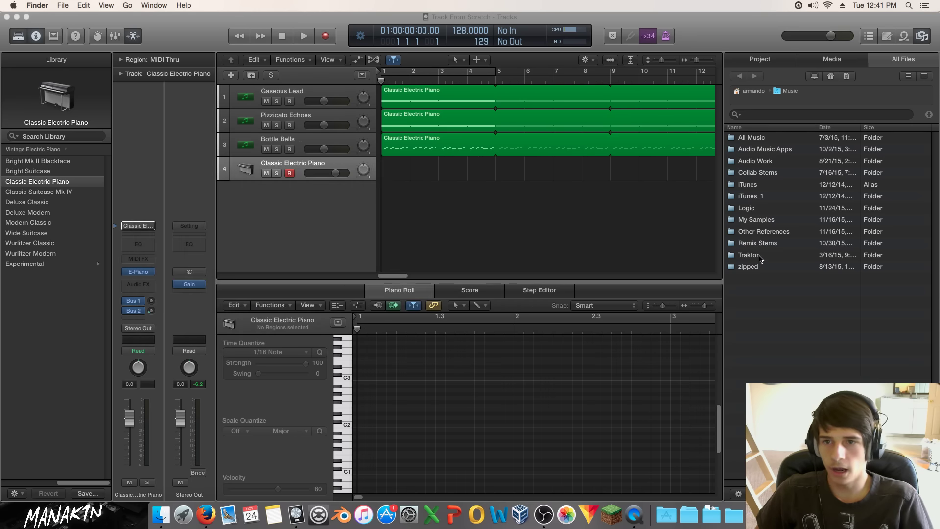
{"action": "double_click", "coordinate": [758, 220]}
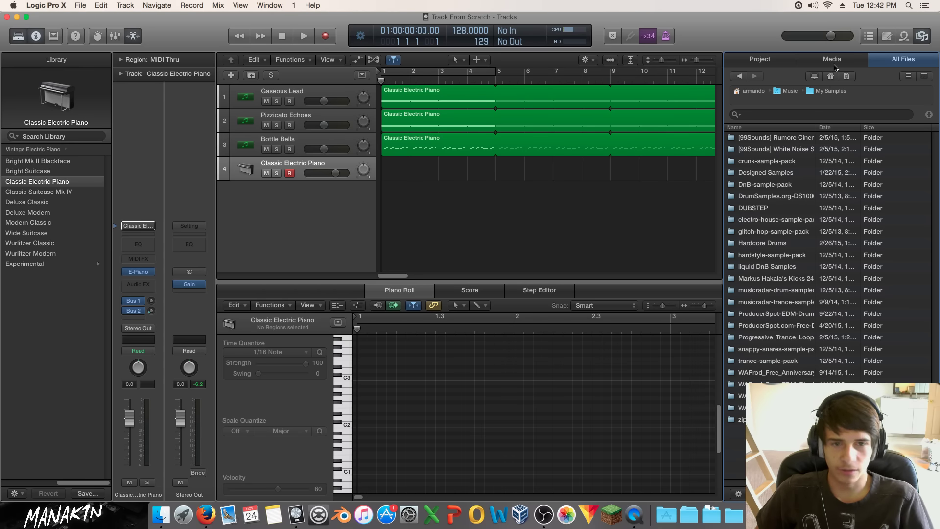
{"action": "left_click", "coordinate": [920, 39]}
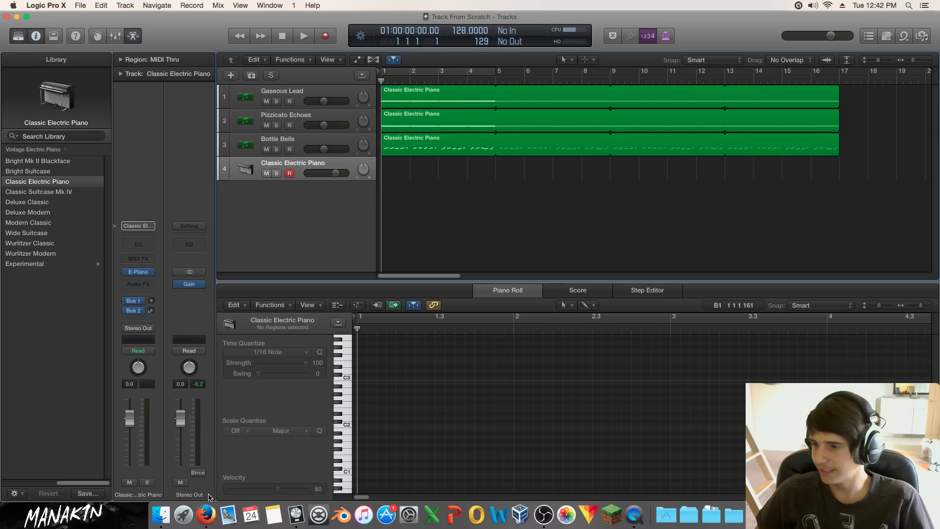
Switch to Finder and open Music > My Samples > WAProd_Free_Anniversary_Collection1 > Packs to browse its sample packs.
{"action": "left_click", "coordinate": [160, 514]}
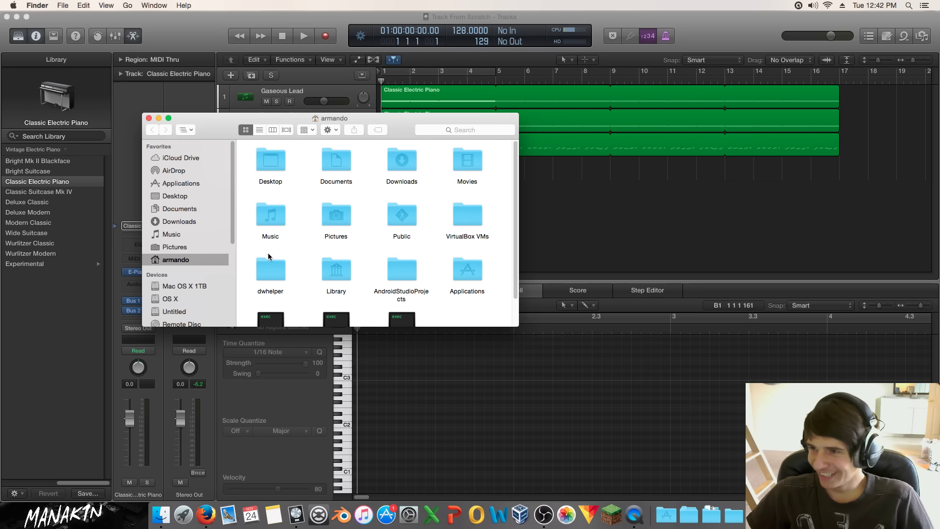
{"action": "left_click_drag", "start_coordinate": [223, 119], "coordinate": [360, 143]}
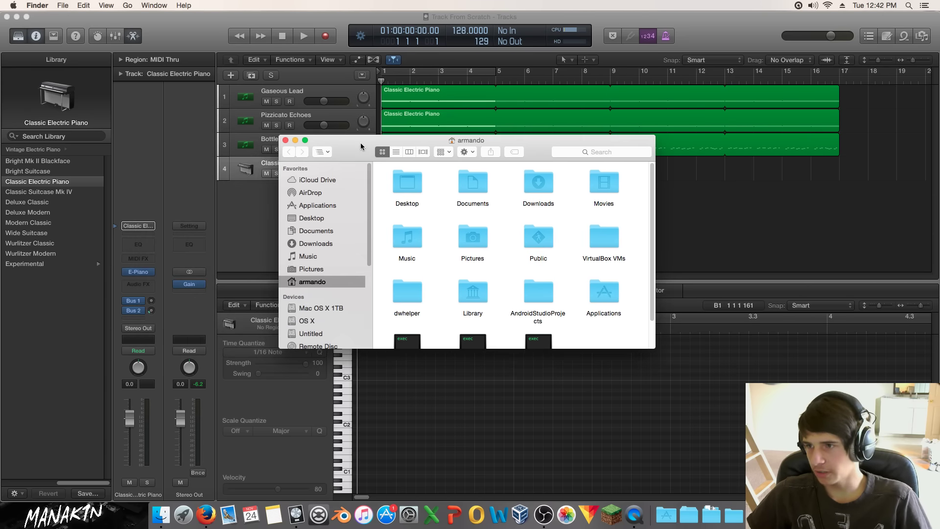
{"action": "double_click", "coordinate": [411, 239]}
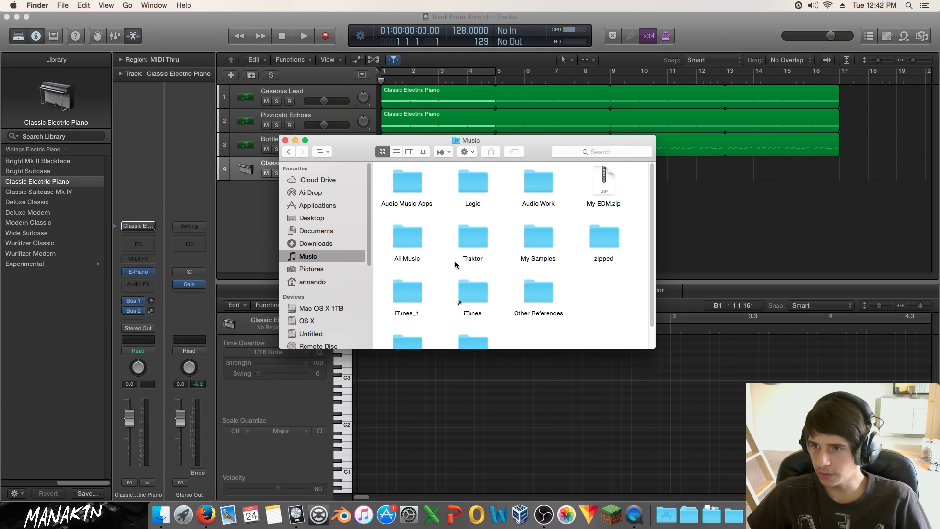
{"action": "double_click", "coordinate": [536, 240]}
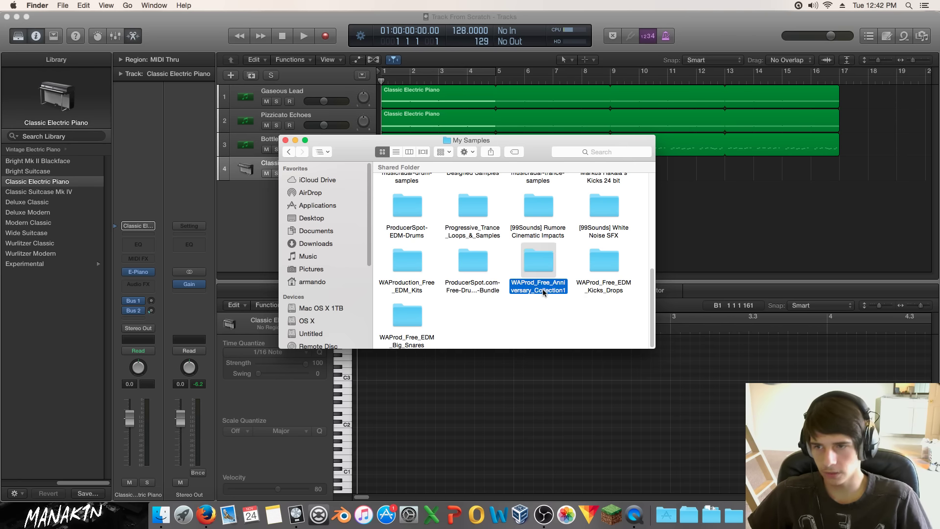
{"action": "double_click", "coordinate": [541, 288]}
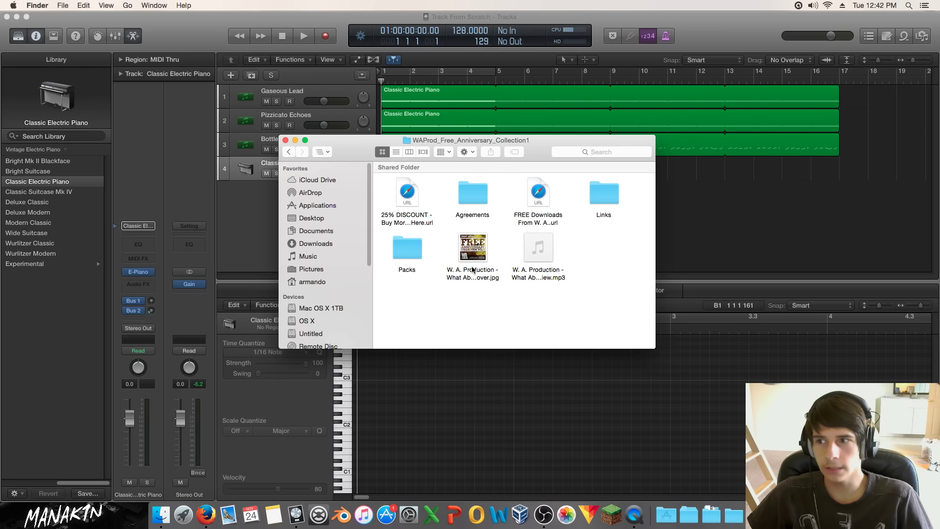
{"action": "double_click", "coordinate": [413, 252]}
{"action": "scroll", "coordinate": [532, 283], "scroll_direction": "down", "scroll_amount": 5}
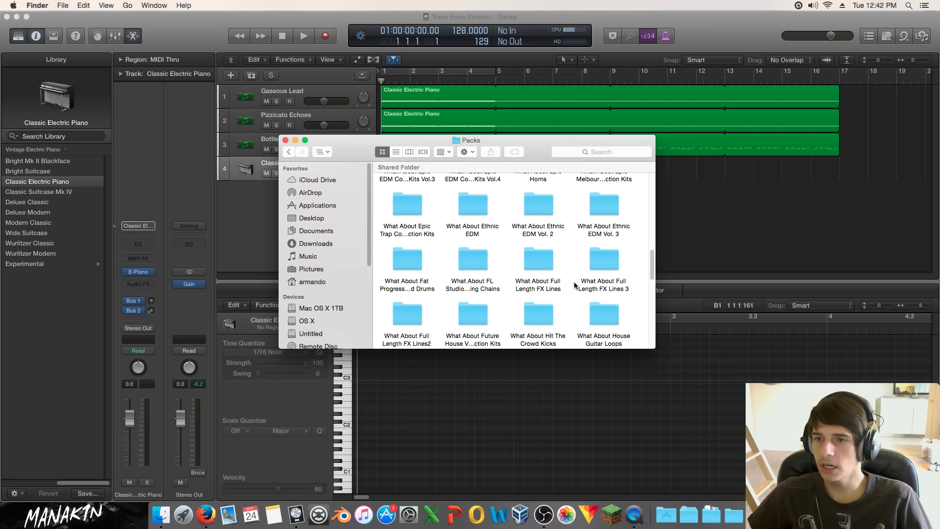
{"action": "scroll", "coordinate": [553, 289], "scroll_direction": "down", "scroll_amount": 10}
{"action": "scroll", "coordinate": [573, 286], "scroll_direction": "up", "scroll_amount": 15}
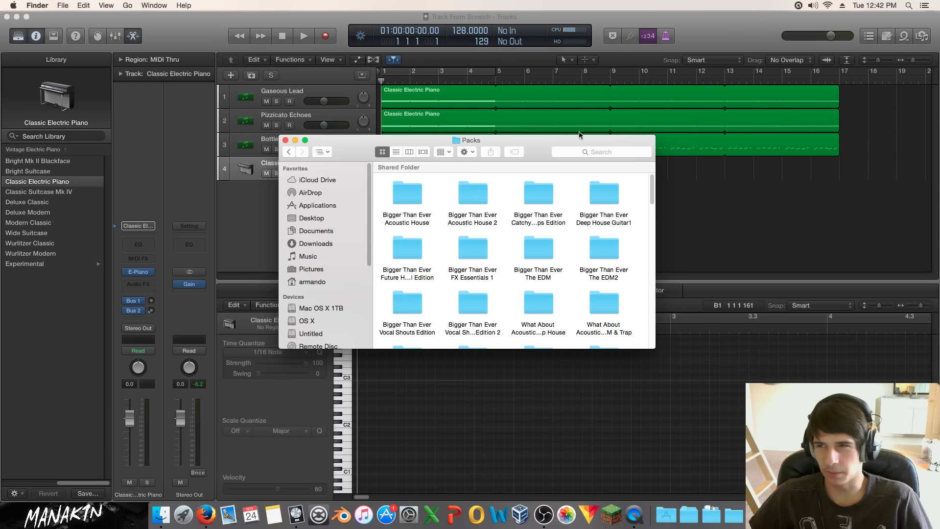
Search the Packs folder for "clap" and browse to the end of the matching files.
{"action": "left_click", "coordinate": [600, 151]}
{"action": "type", "text": "clap"}
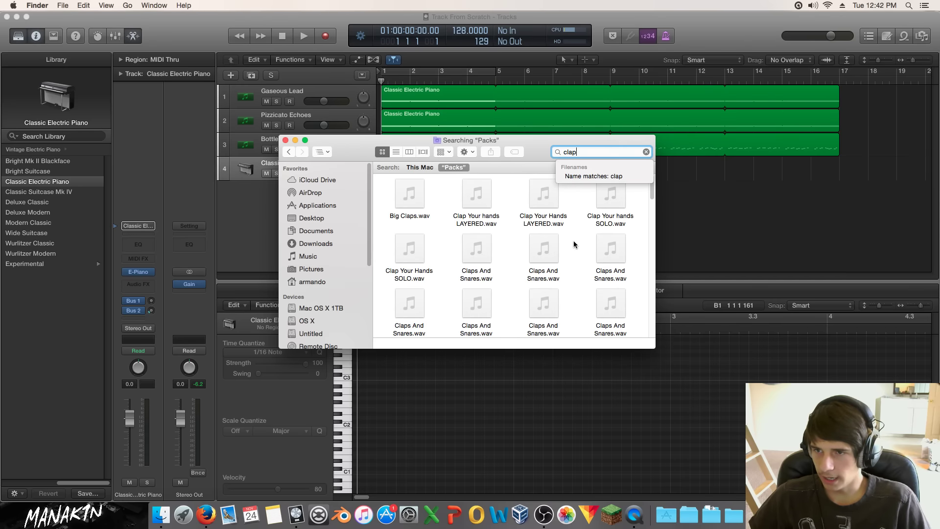
{"action": "left_click", "coordinate": [580, 238]}
{"action": "scroll", "coordinate": [577, 238], "scroll_direction": "down", "scroll_amount": 10}
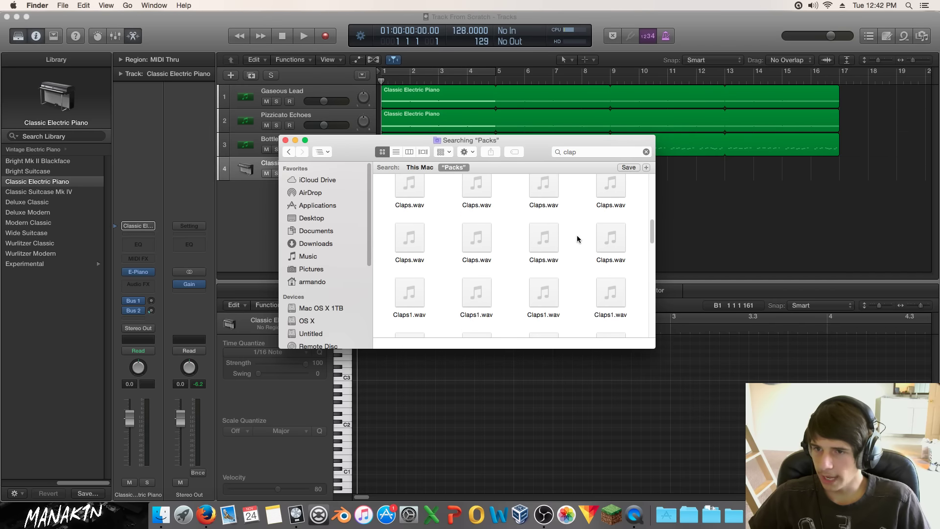
{"action": "scroll", "coordinate": [514, 247], "scroll_direction": "down", "scroll_amount": 10}
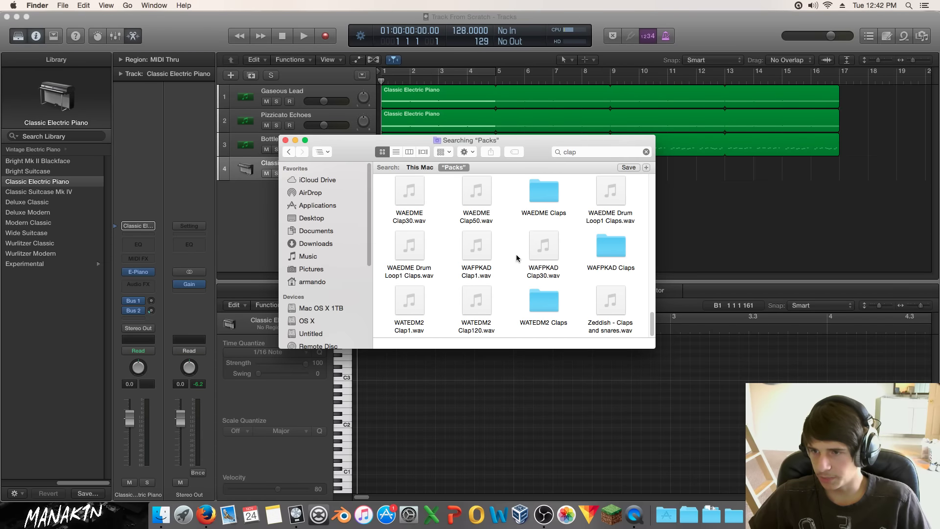
Audition WATEDM2 Clap120.wav, WATEDM2 Clap1.wav, WAFPKAD Clap1.wav and WAFPKAD Clap30.wav.
{"action": "left_click", "coordinate": [476, 300]}
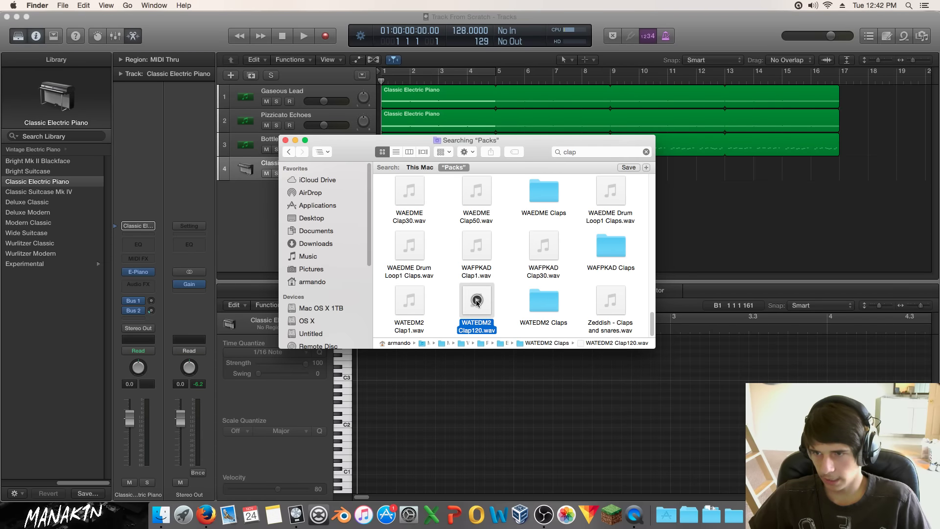
{"action": "mouse_move", "coordinate": [410, 299]}
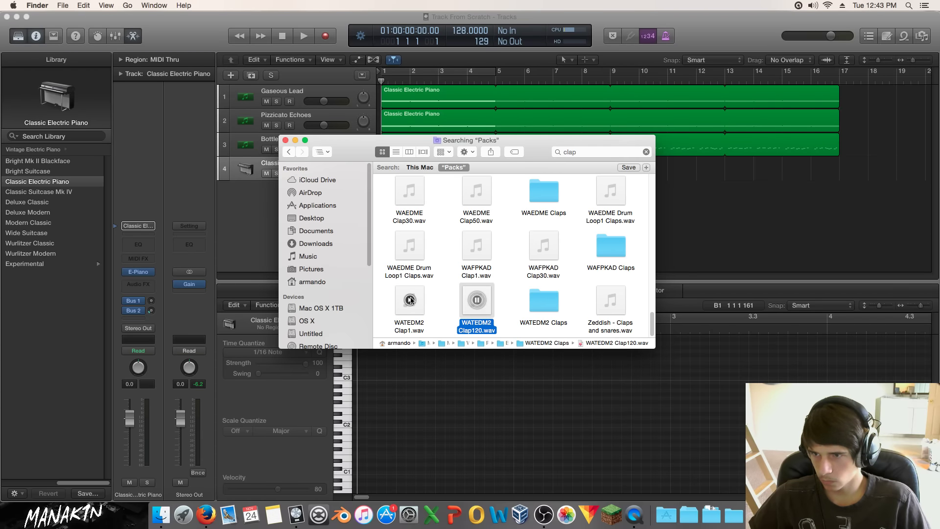
{"action": "left_click", "coordinate": [410, 299]}
{"action": "left_click", "coordinate": [484, 245]}
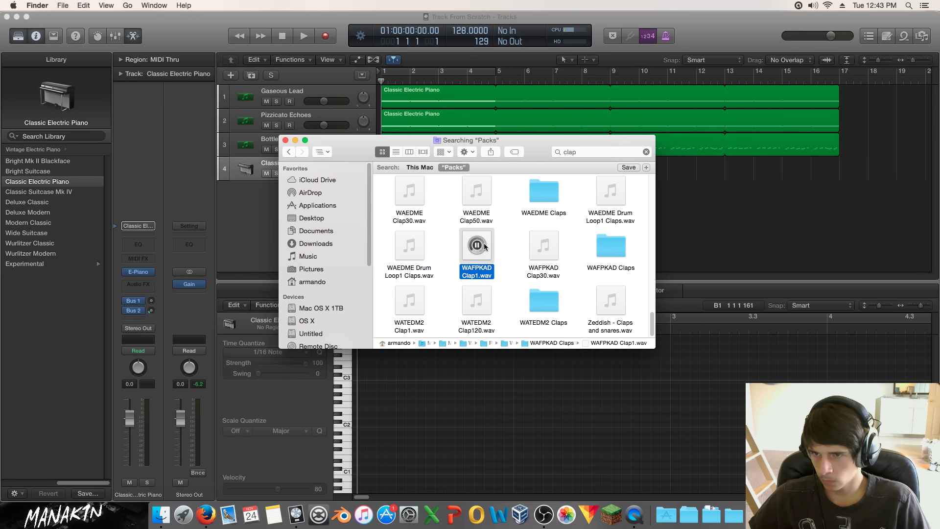
{"action": "left_click", "coordinate": [543, 245]}
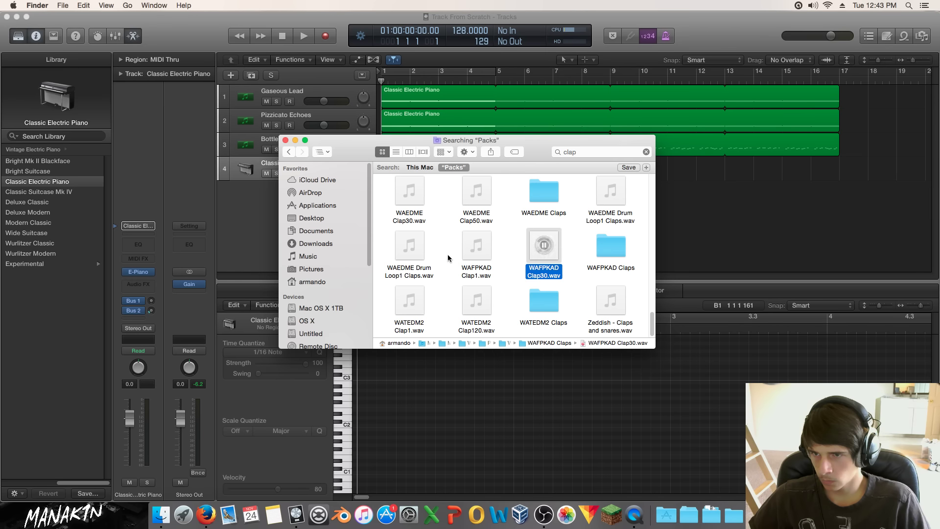
Audition the WAEDME clap samples: both Drum Loop1 Claps files, Clap30.wav, Clap50.wav and both Clap1.wav files.
{"action": "left_click", "coordinate": [406, 247]}
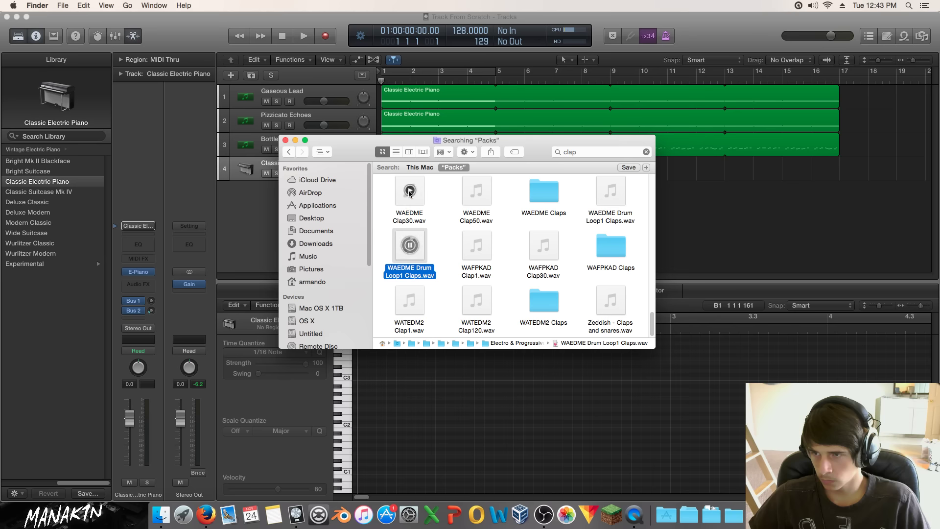
{"action": "left_click", "coordinate": [409, 191]}
{"action": "left_click", "coordinate": [477, 191]}
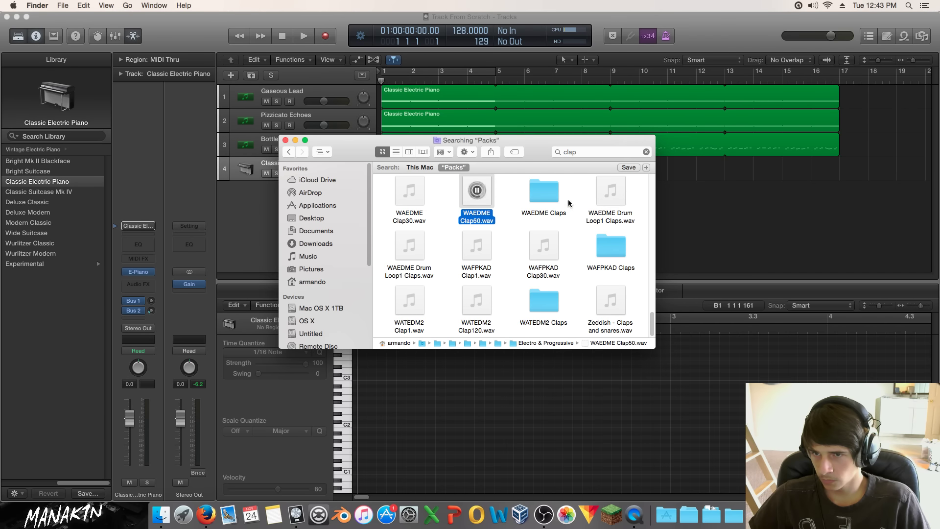
{"action": "left_click", "coordinate": [611, 191]}
{"action": "scroll", "coordinate": [595, 239], "scroll_direction": "up", "scroll_amount": 2}
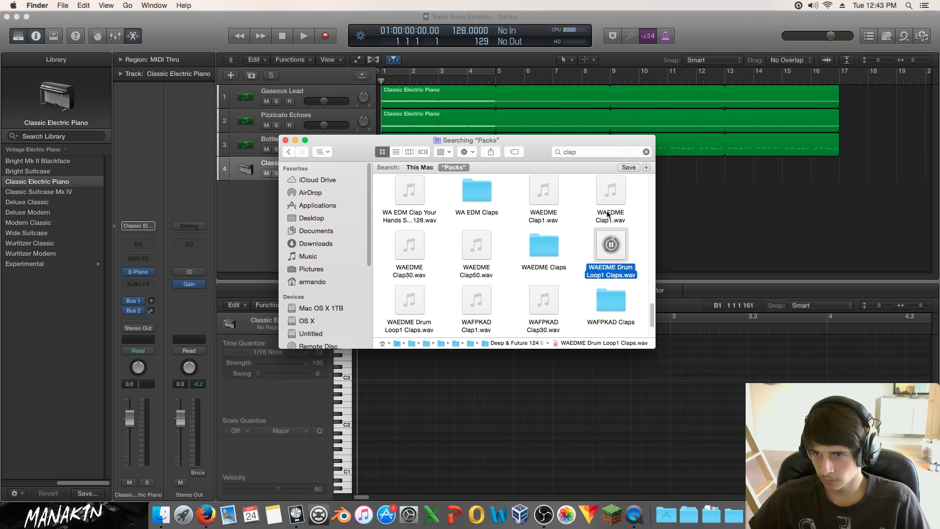
{"action": "left_click", "coordinate": [610, 191]}
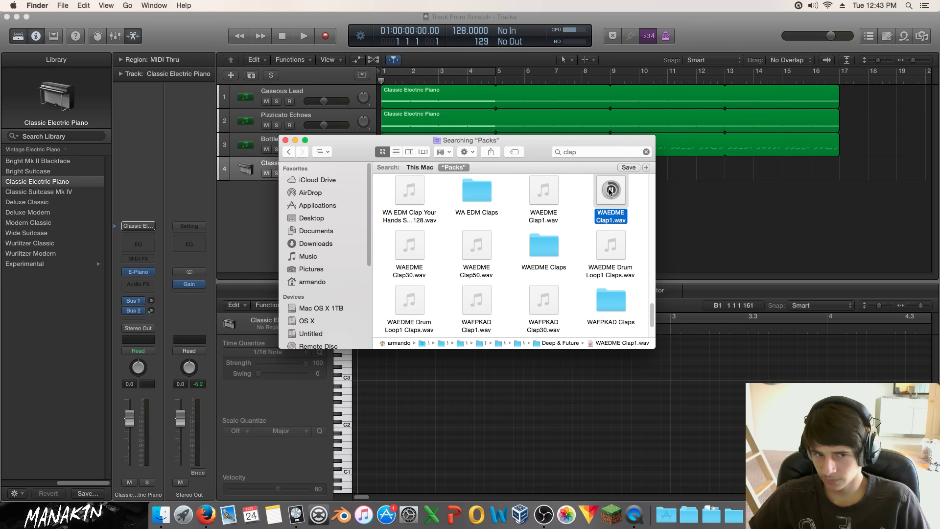
{"action": "left_click", "coordinate": [543, 190]}
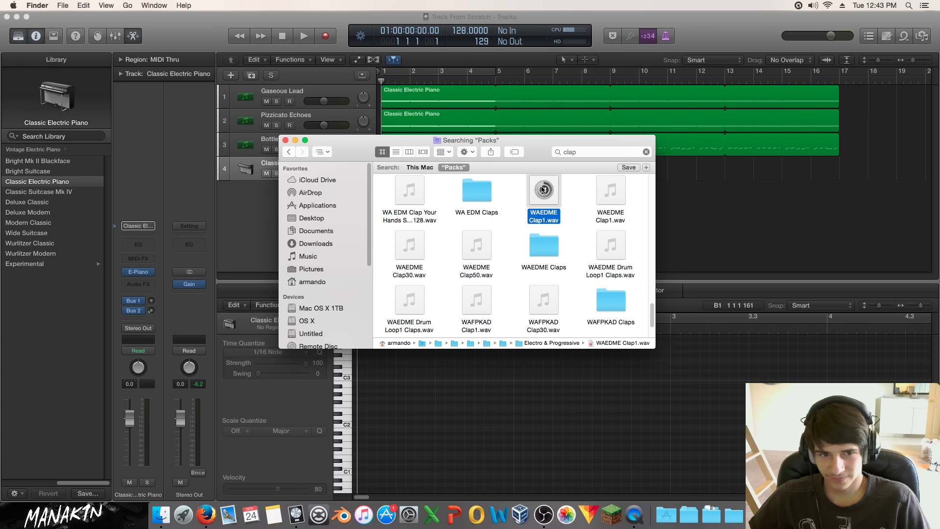
Audition the WA EDM Clap Your Hands SOLO BASS and POLY BASS loops, WA EDM Clap 30.wav, Clap 1.wav and Clap 1-24b.wav.
{"action": "key", "text": "Left"}
{"action": "key", "text": "Left"}
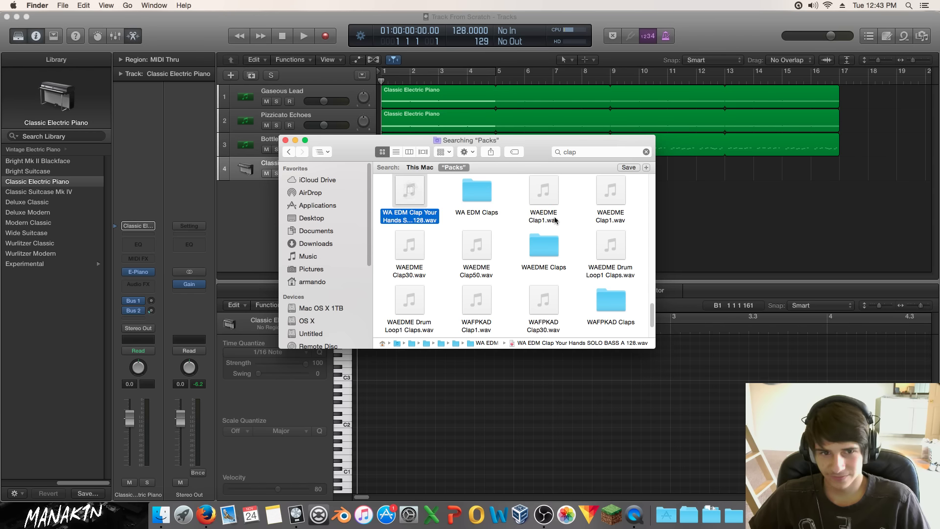
{"action": "scroll", "coordinate": [558, 225], "scroll_direction": "up", "scroll_amount": 3}
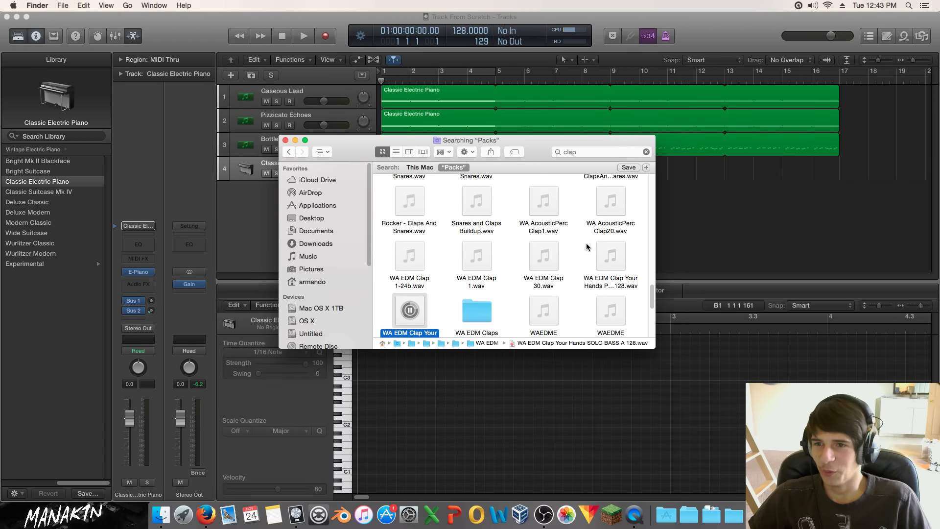
{"action": "left_click", "coordinate": [611, 255]}
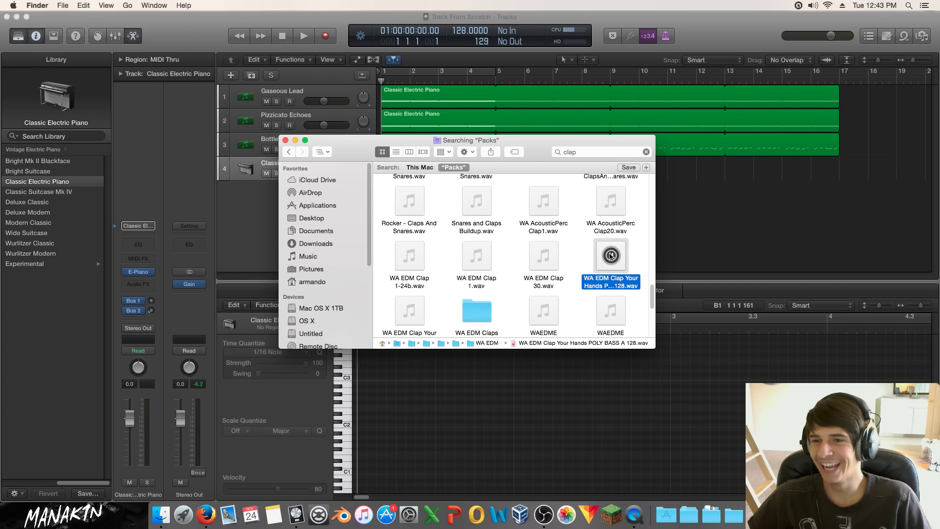
{"action": "left_click", "coordinate": [548, 253]}
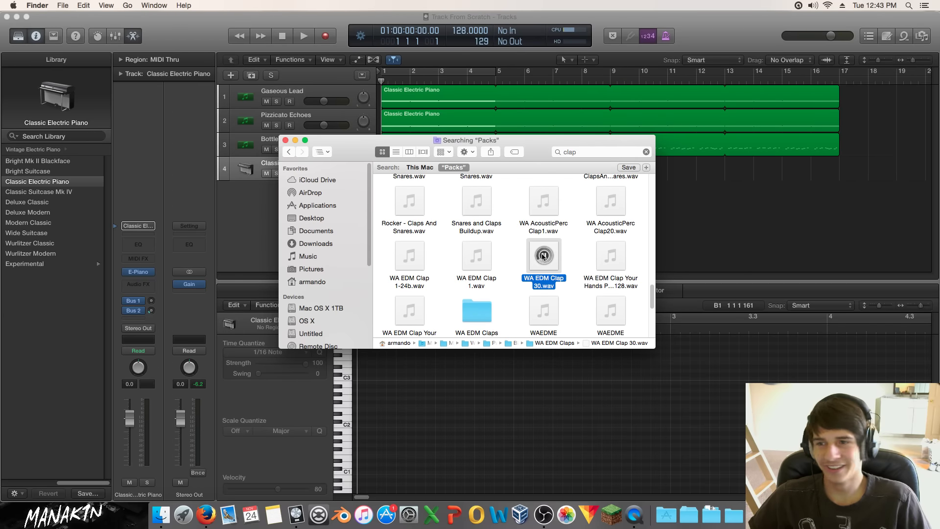
{"action": "left_click", "coordinate": [476, 255]}
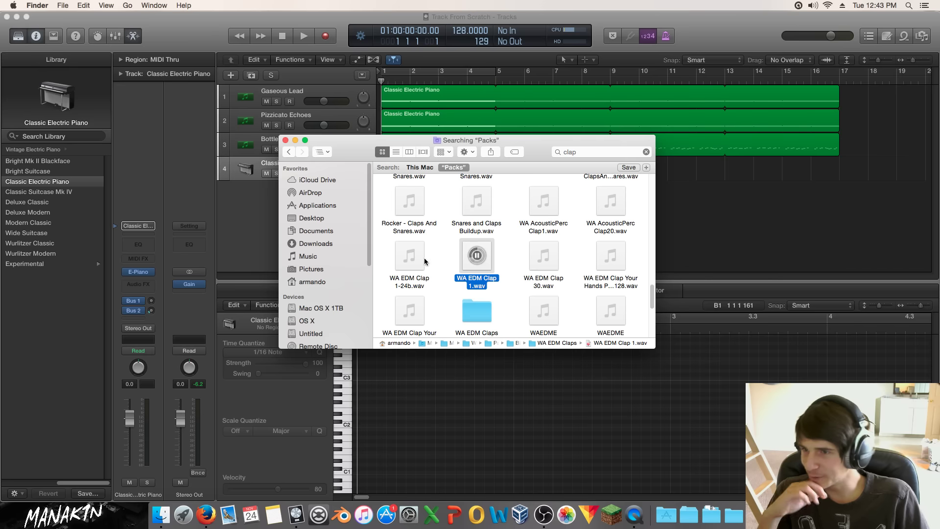
{"action": "left_click", "coordinate": [409, 255]}
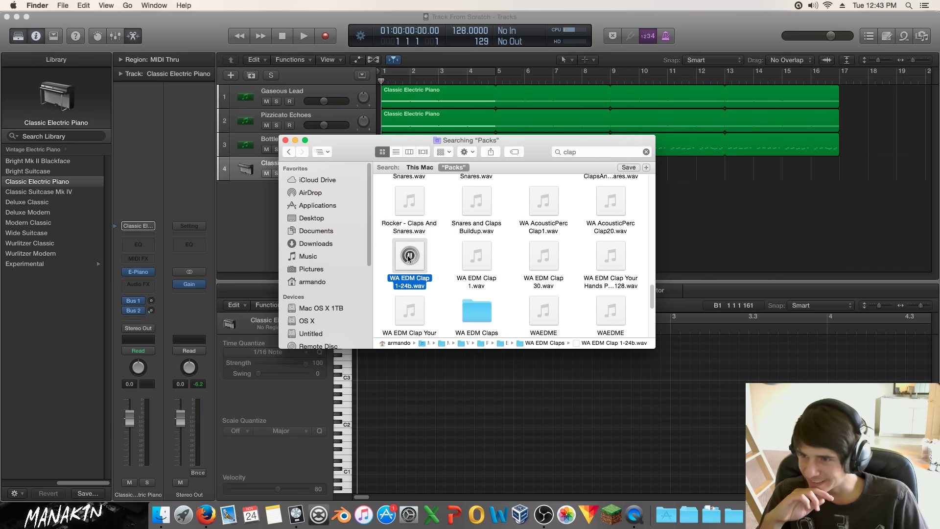
Audition WA AcousticPerc Clap20.wav and Clap1.wav, plus the Rocker and Molly Claps And Snares loops.
{"action": "left_click", "coordinate": [611, 200]}
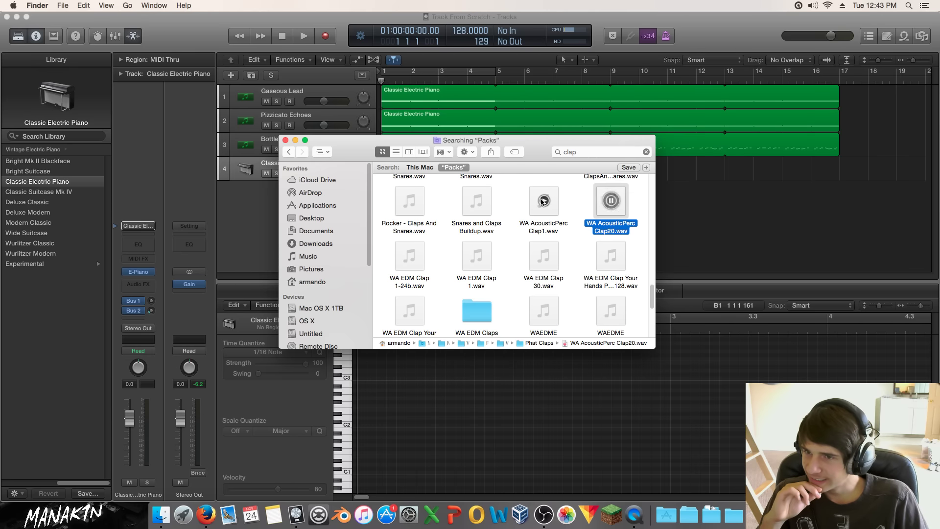
{"action": "left_click", "coordinate": [543, 202]}
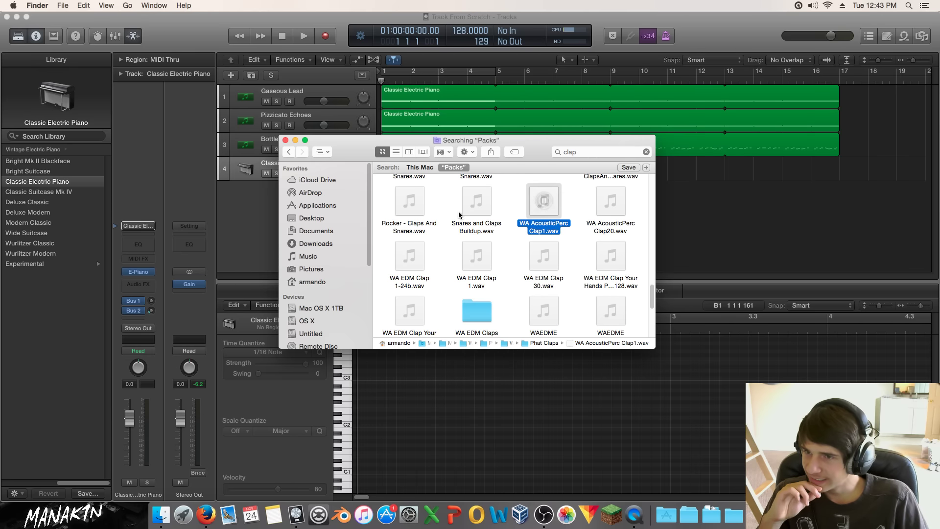
{"action": "left_click", "coordinate": [409, 201]}
{"action": "scroll", "coordinate": [563, 227], "scroll_direction": "up", "scroll_amount": 2}
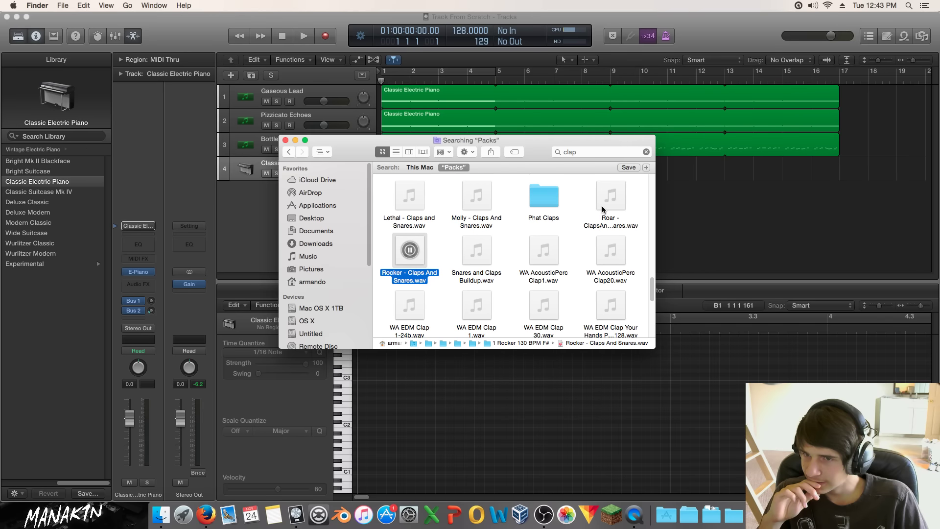
{"action": "left_click", "coordinate": [476, 196]}
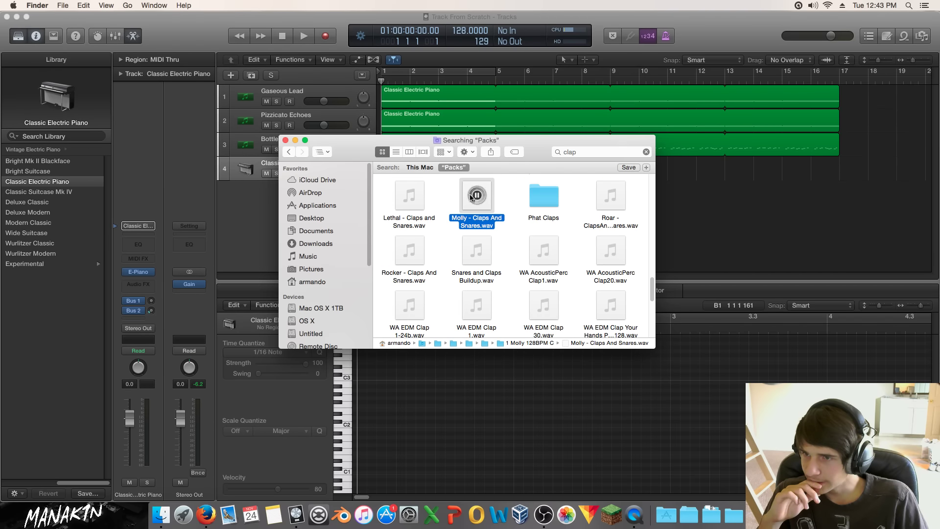
Audition Claps3.wav and the row of Claps2.wav files beside it, including the Voodoo and Lemonade versions.
{"action": "scroll", "coordinate": [484, 218], "scroll_direction": "down", "scroll_amount": 10}
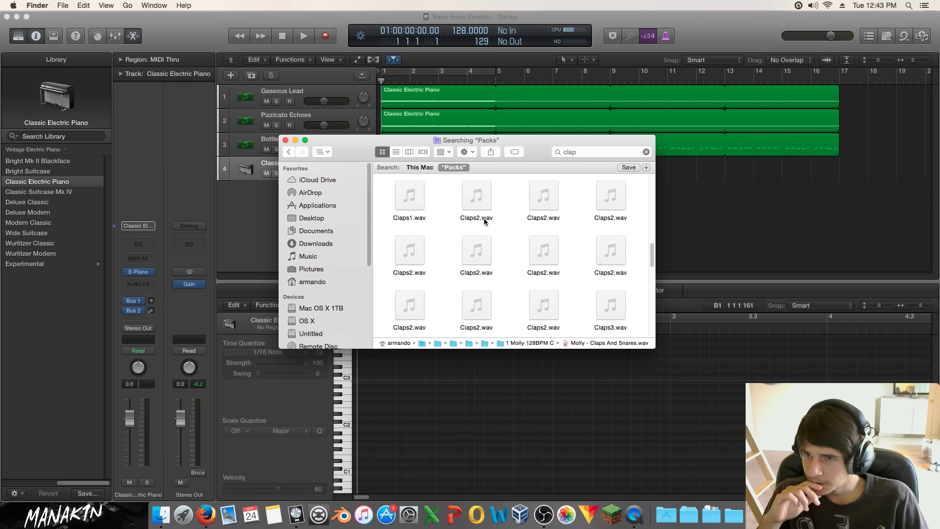
{"action": "left_click", "coordinate": [601, 279]}
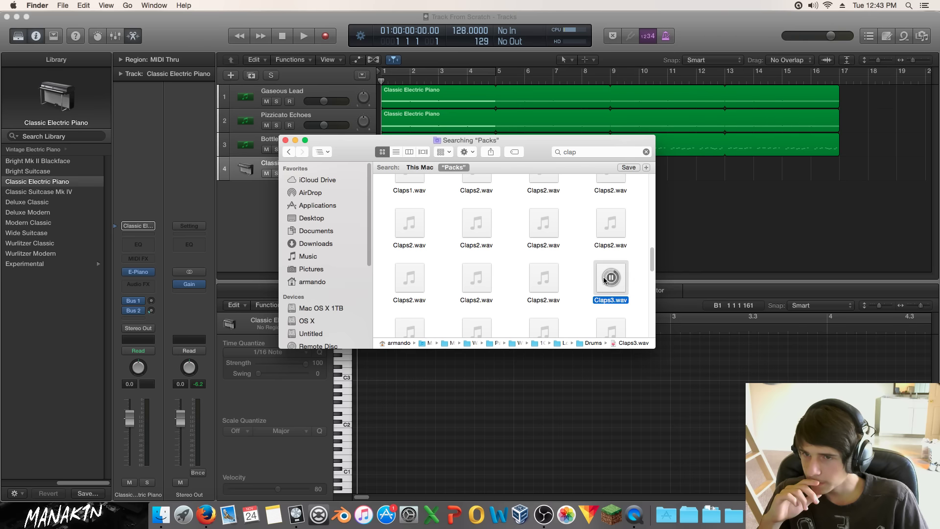
{"action": "left_click", "coordinate": [543, 277]}
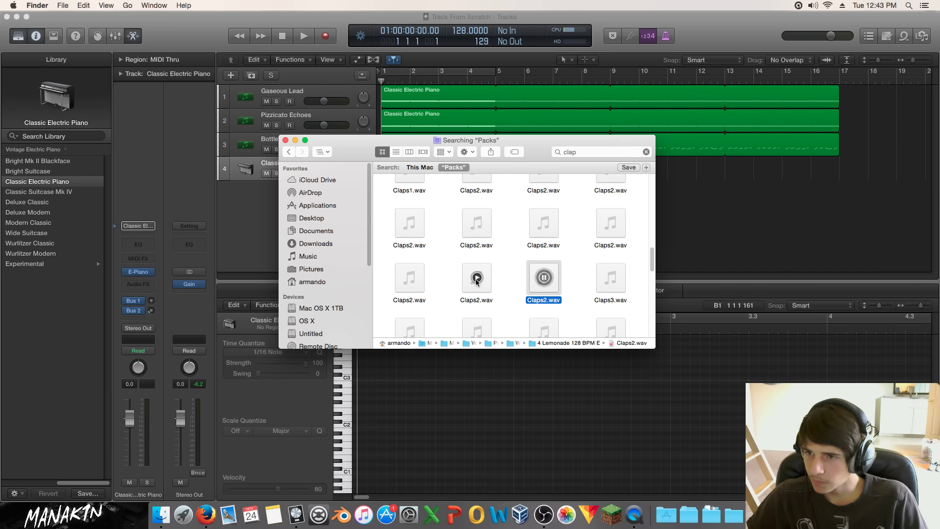
{"action": "left_click", "coordinate": [478, 277]}
{"action": "left_click", "coordinate": [411, 277]}
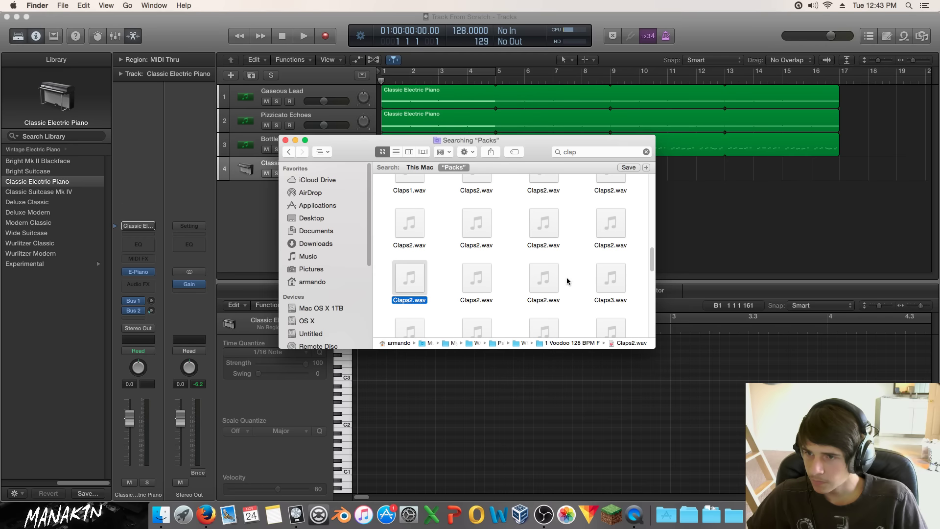
{"action": "left_click", "coordinate": [544, 278]}
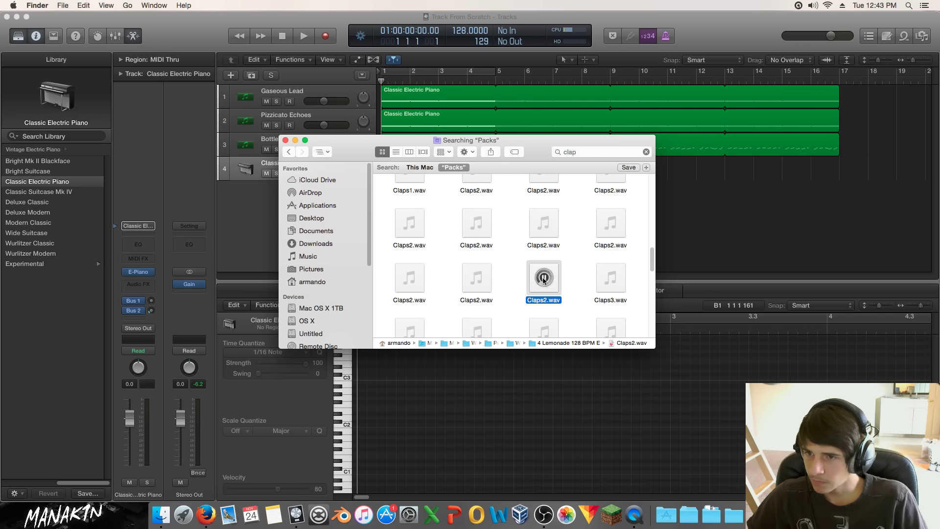
Audition Claps4.wav, Claps5.wav and the Claps2.wav files from the Pjano Deeper, I Feel So Great, Yes and Midnight folders.
{"action": "scroll", "coordinate": [547, 276], "scroll_direction": "down", "scroll_amount": 2}
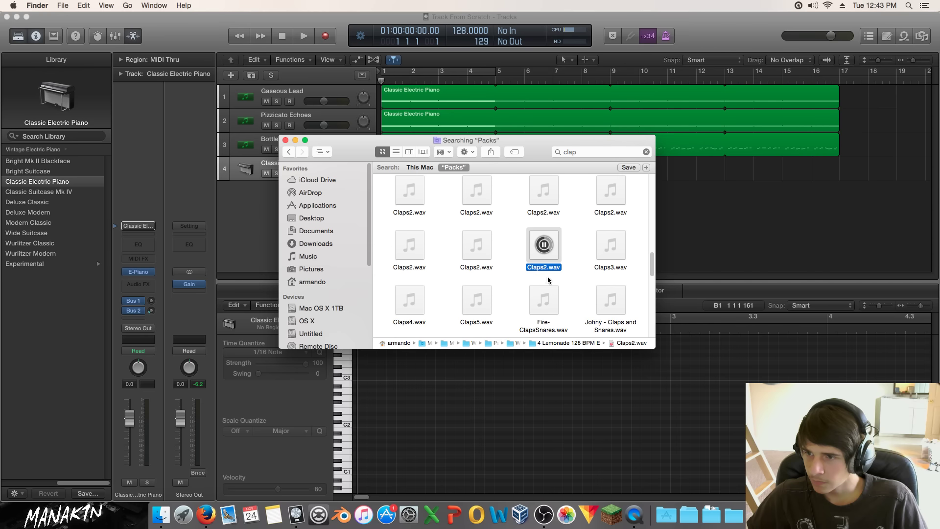
{"action": "left_click", "coordinate": [409, 301]}
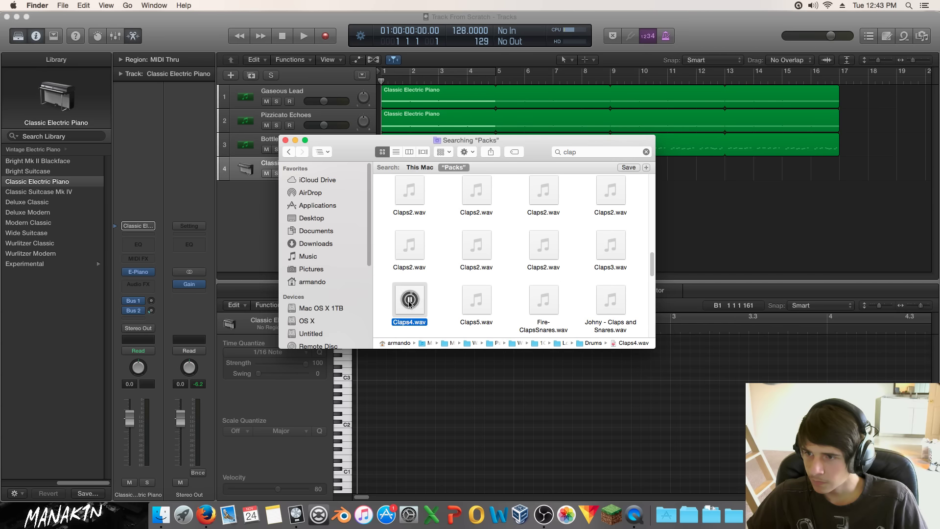
{"action": "left_click", "coordinate": [476, 300]}
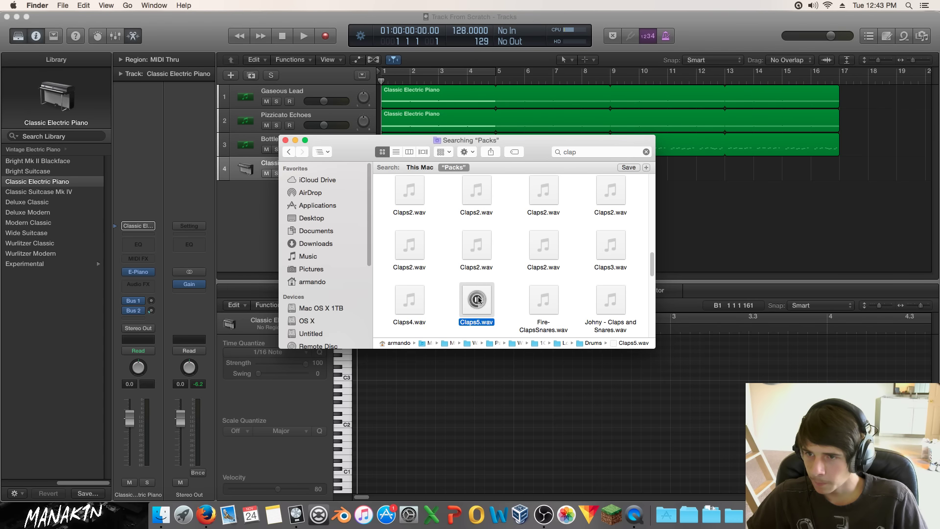
{"action": "left_click", "coordinate": [610, 191]}
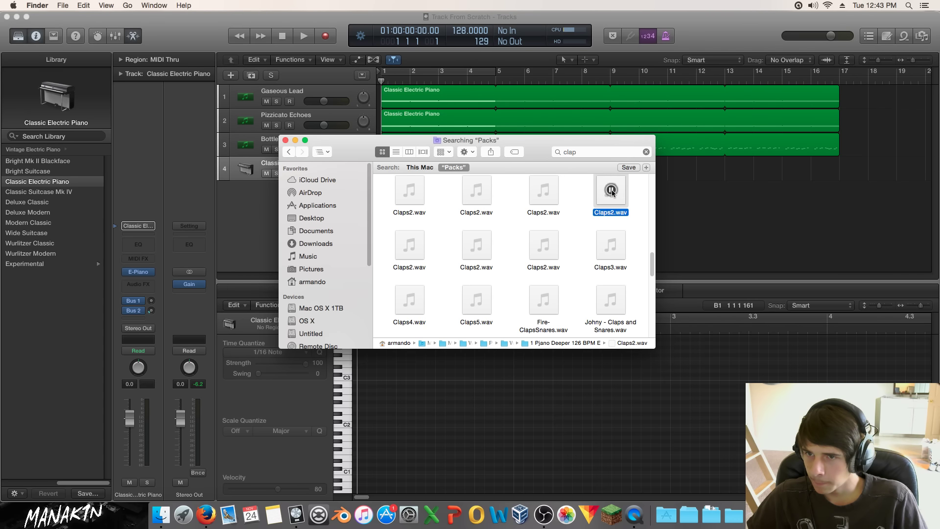
{"action": "left_click", "coordinate": [544, 191]}
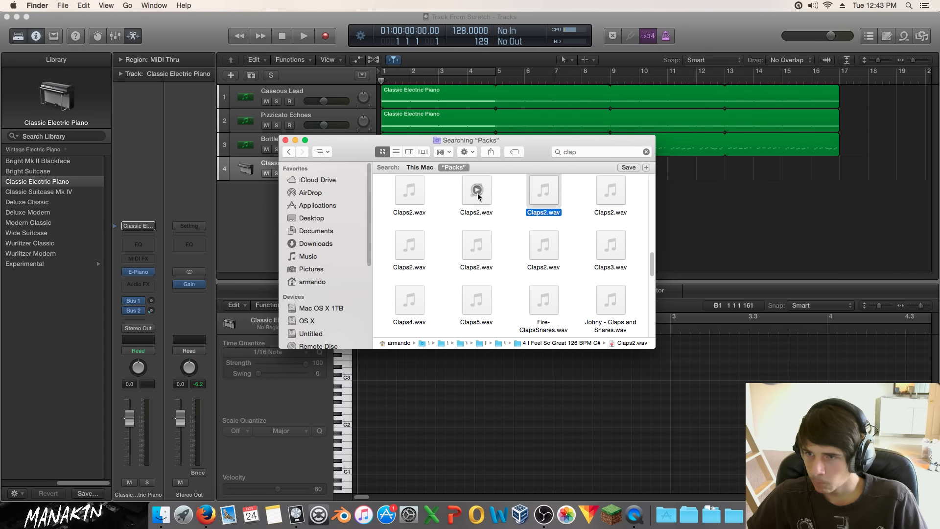
{"action": "left_click", "coordinate": [477, 192]}
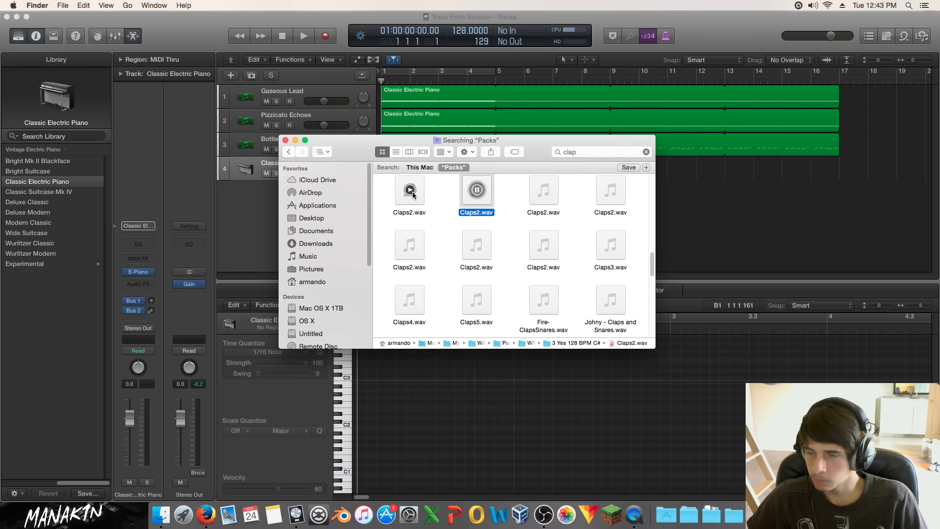
{"action": "left_click", "coordinate": [411, 191]}
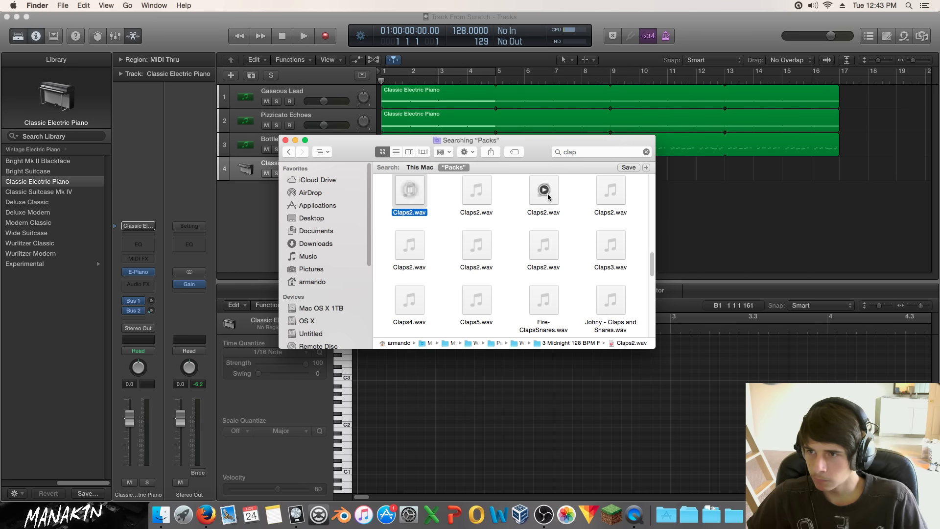
{"action": "left_click", "coordinate": [615, 194]}
Audition Claps1.wav and the Green, Vertigo and Brinda versions of Claps2.wav, comparing Vertigo and Brinda again.
{"action": "scroll", "coordinate": [612, 215], "scroll_direction": "up", "scroll_amount": 3}
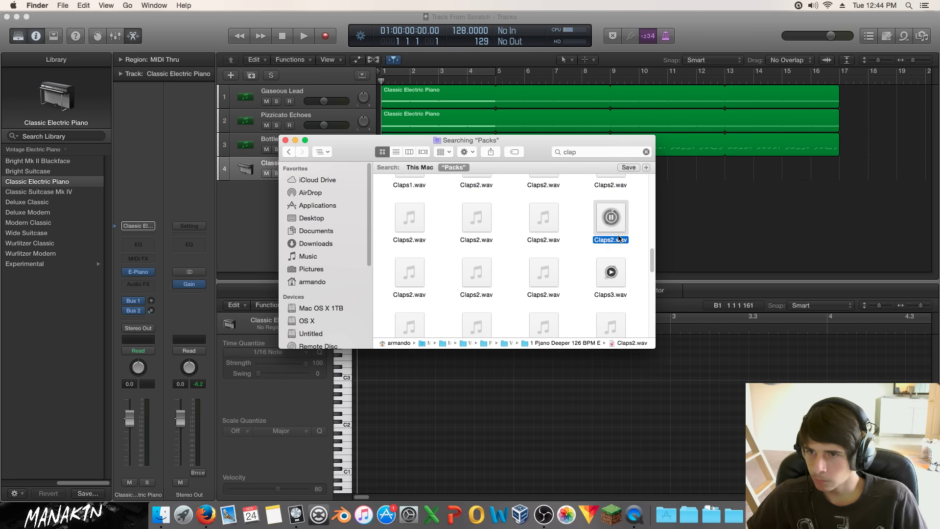
{"action": "left_click", "coordinate": [612, 195]}
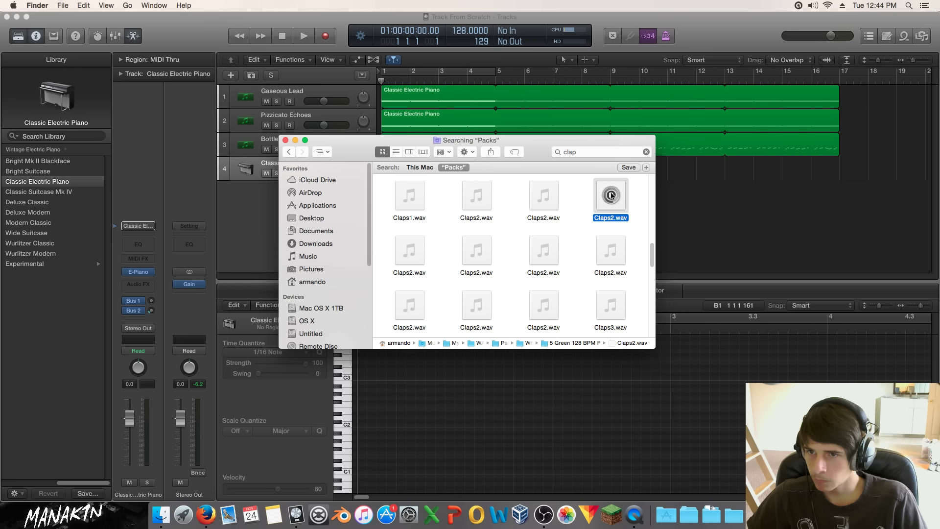
{"action": "left_click", "coordinate": [542, 196]}
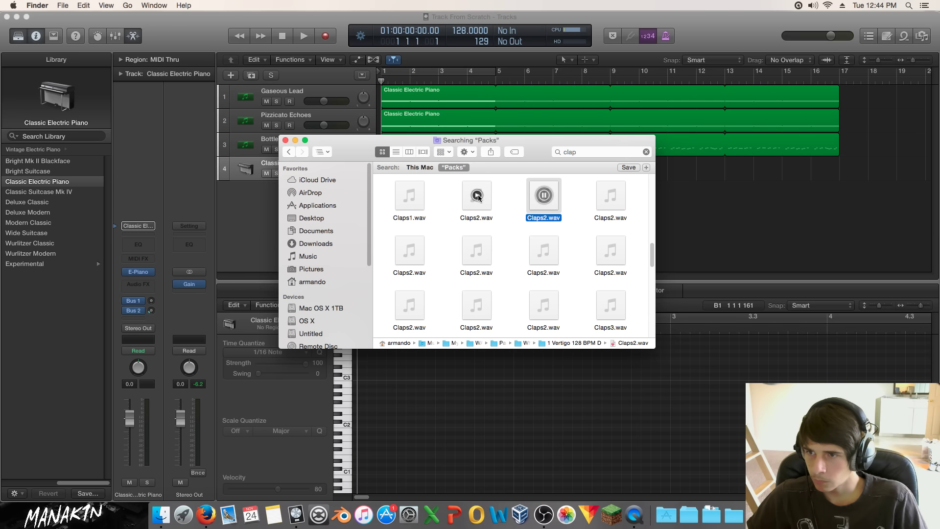
{"action": "left_click", "coordinate": [477, 195]}
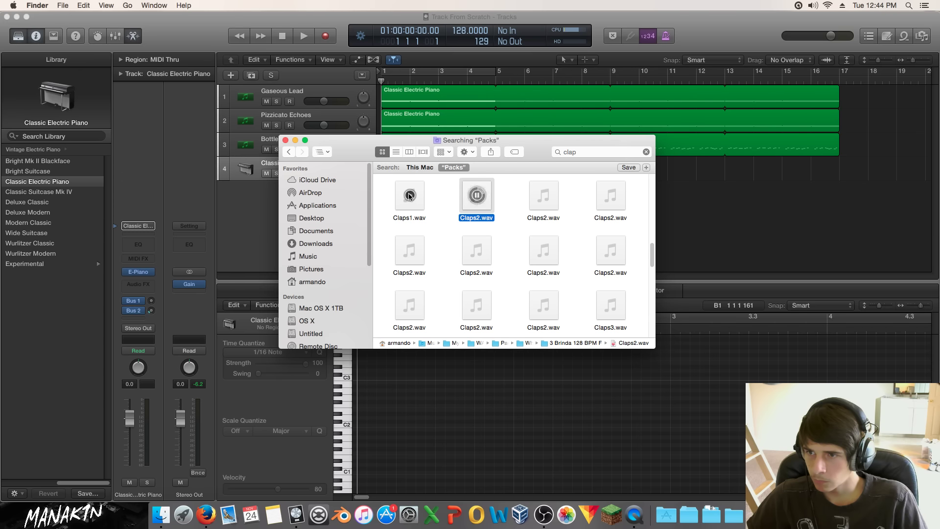
{"action": "left_click", "coordinate": [410, 196]}
{"action": "left_click", "coordinate": [546, 198]}
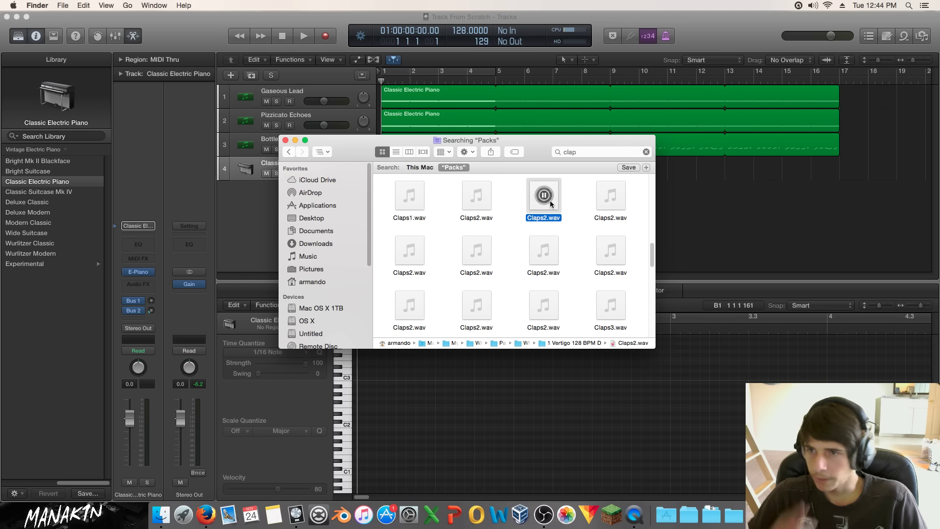
{"action": "left_click", "coordinate": [477, 195]}
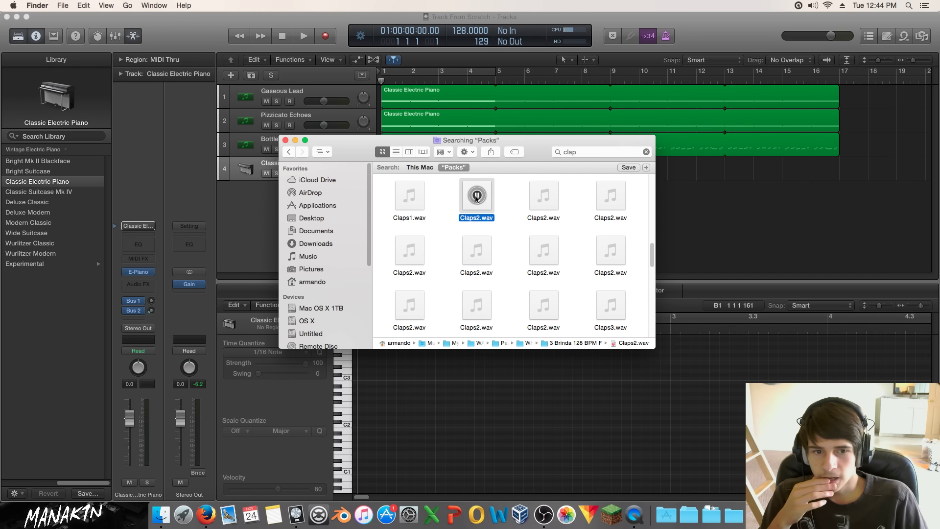
Move the Finder window clear of the track list and add Claps2.wav from the 3 Brinda folder as a new audio track at bar 1.
{"action": "mouse_move", "coordinate": [550, 197]}
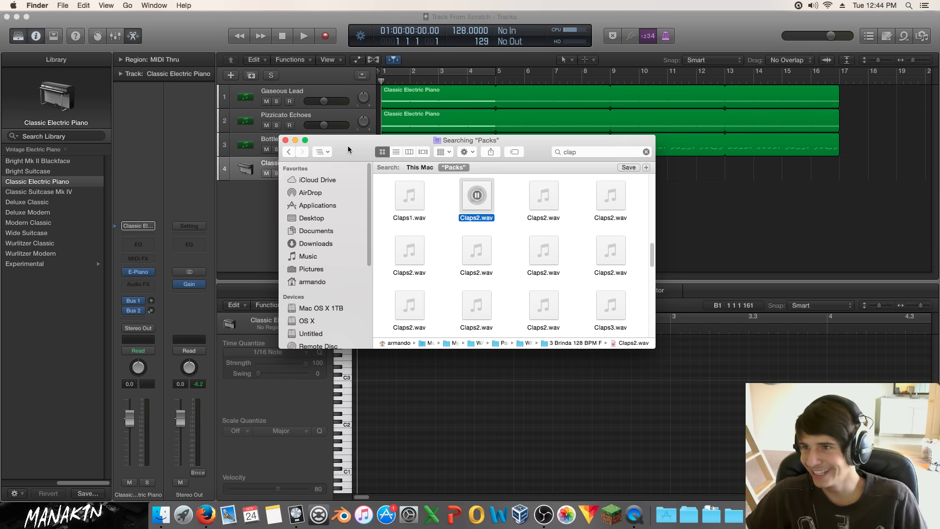
{"action": "left_click_drag", "start_coordinate": [514, 141], "coordinate": [757, 200]}
{"action": "left_click", "coordinate": [757, 295]}
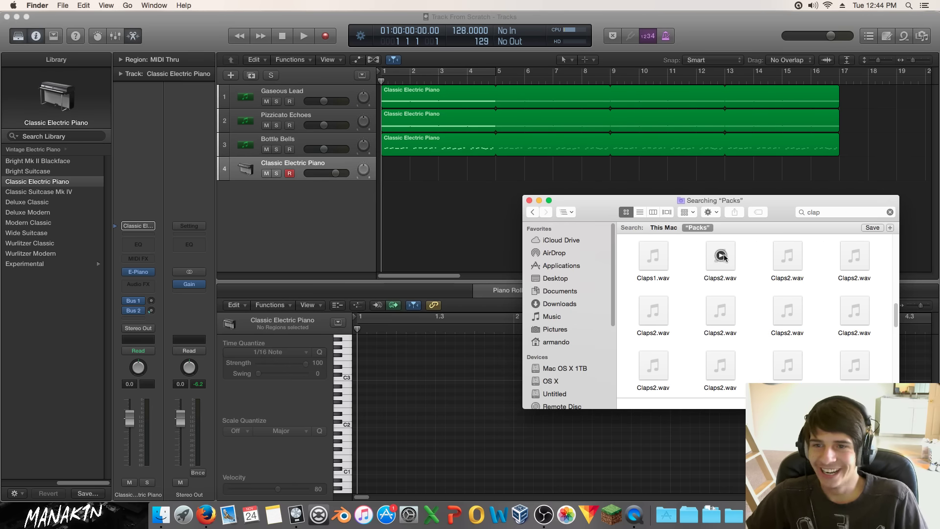
{"action": "left_click_drag", "start_coordinate": [727, 270], "coordinate": [353, 219]}
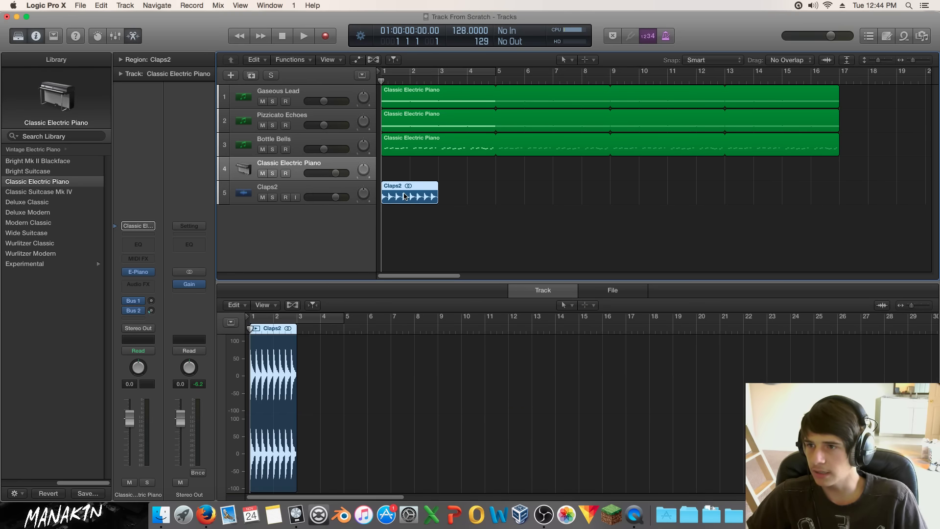
Review the save options for copying audio files and samples into the project, cancel without saving, and deselect the Claps2 region.
{"action": "left_click", "coordinate": [80, 5]}
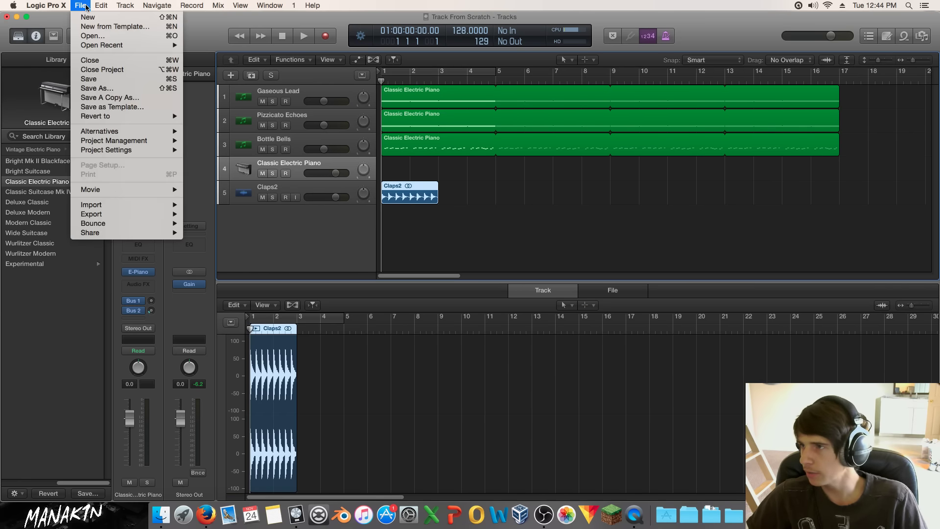
{"action": "left_click", "coordinate": [158, 102]}
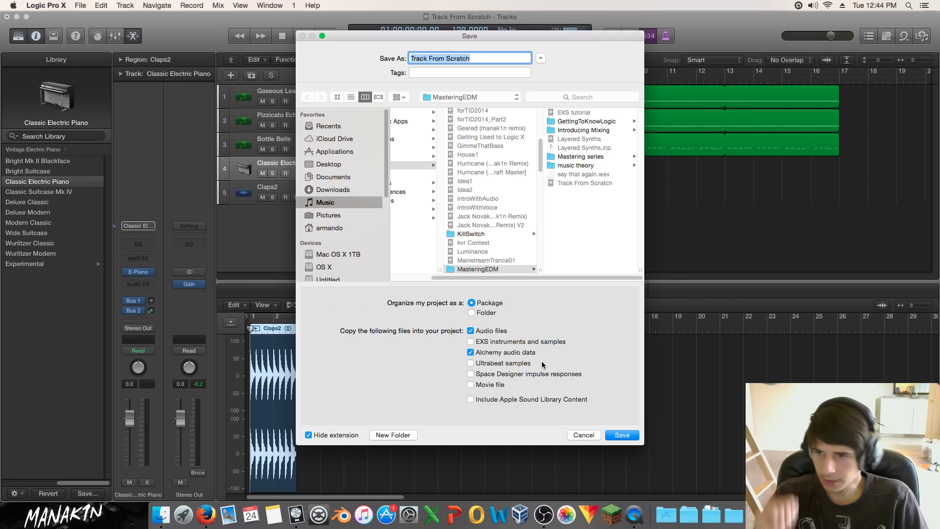
{"action": "left_click", "coordinate": [590, 438]}
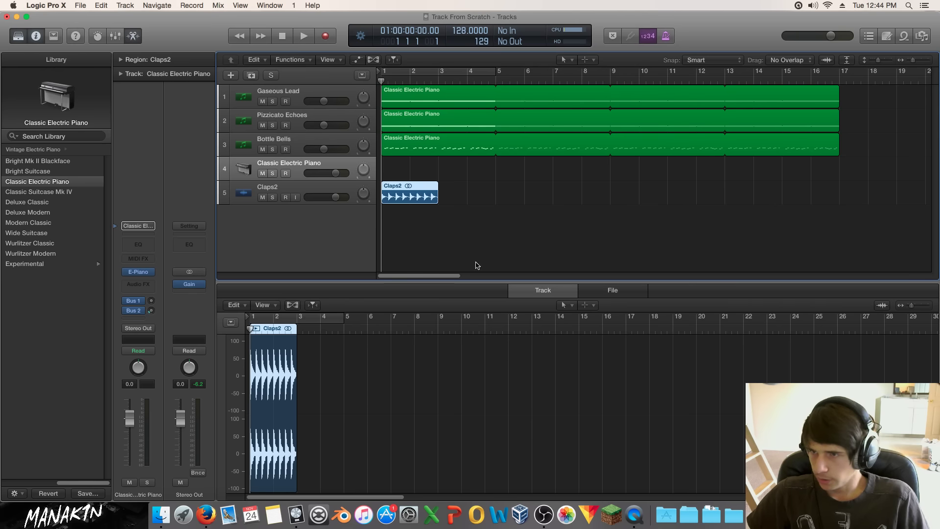
{"action": "left_click", "coordinate": [391, 213]}
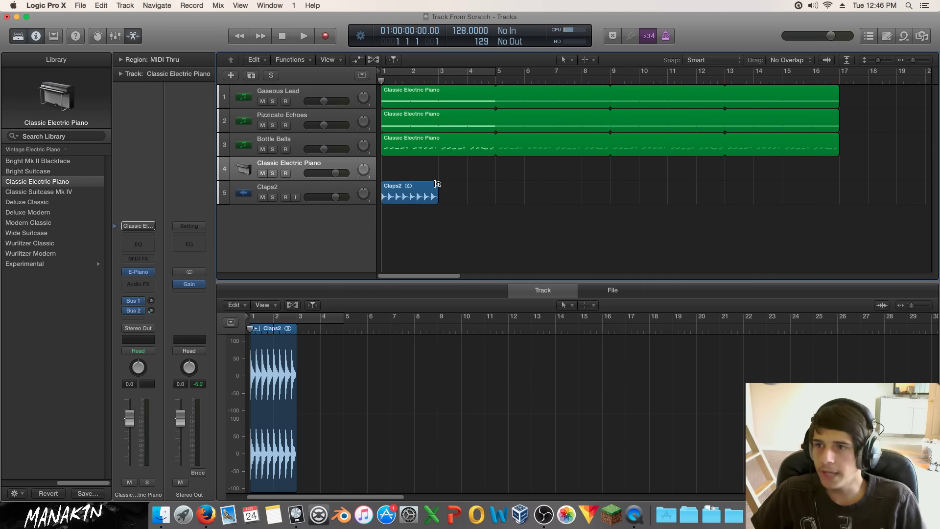
Loop the Claps2 region over eight bars and place it from bar 9 to bar 17 on its track.
{"action": "left_click_drag", "start_coordinate": [437, 184], "coordinate": [838, 200]}
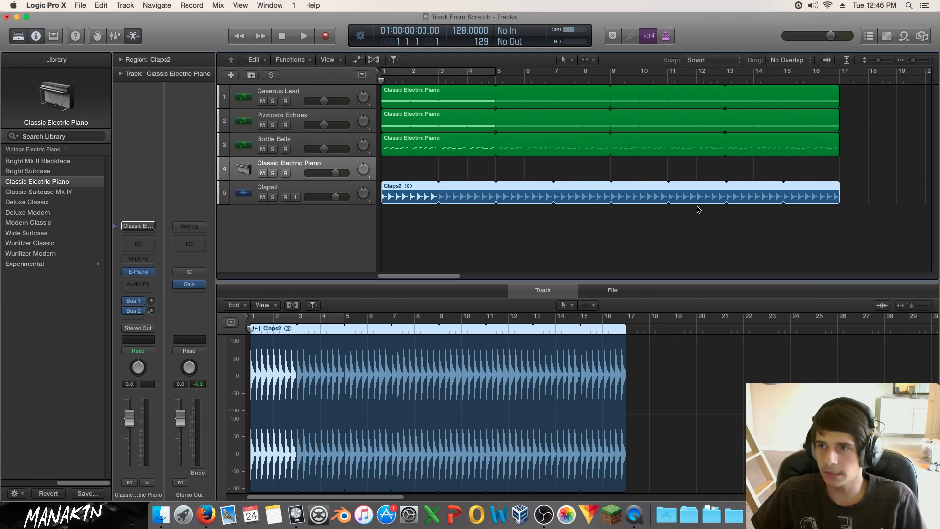
{"action": "left_click", "coordinate": [321, 190]}
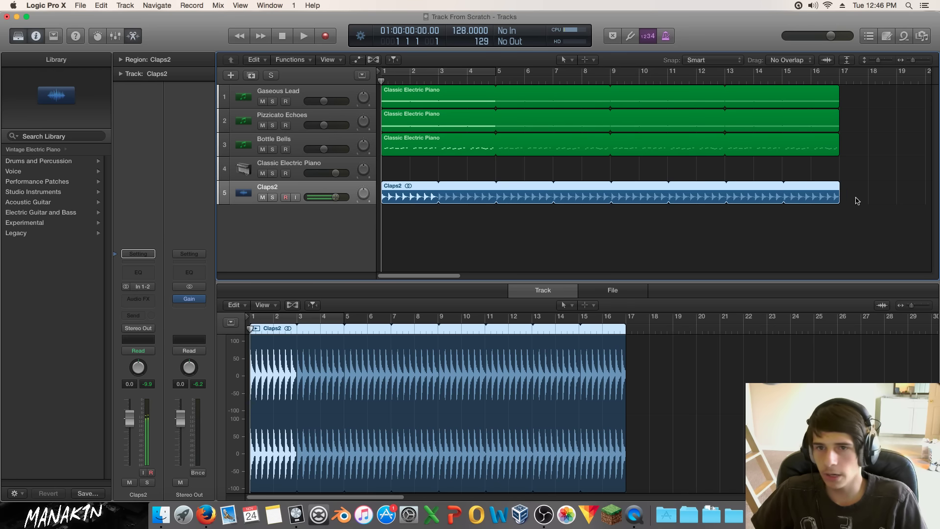
{"action": "left_click_drag", "start_coordinate": [823, 186], "coordinate": [604, 199]}
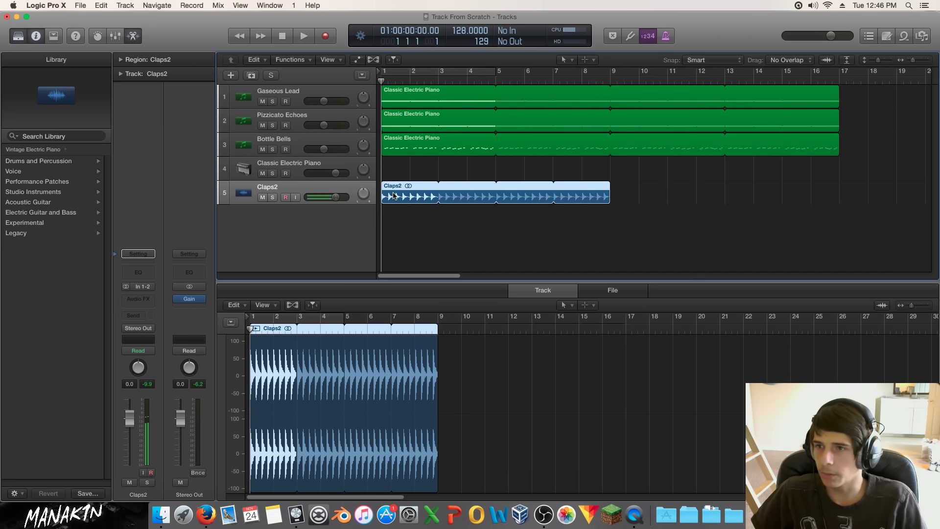
{"action": "left_click_drag", "start_coordinate": [396, 196], "coordinate": [626, 197]}
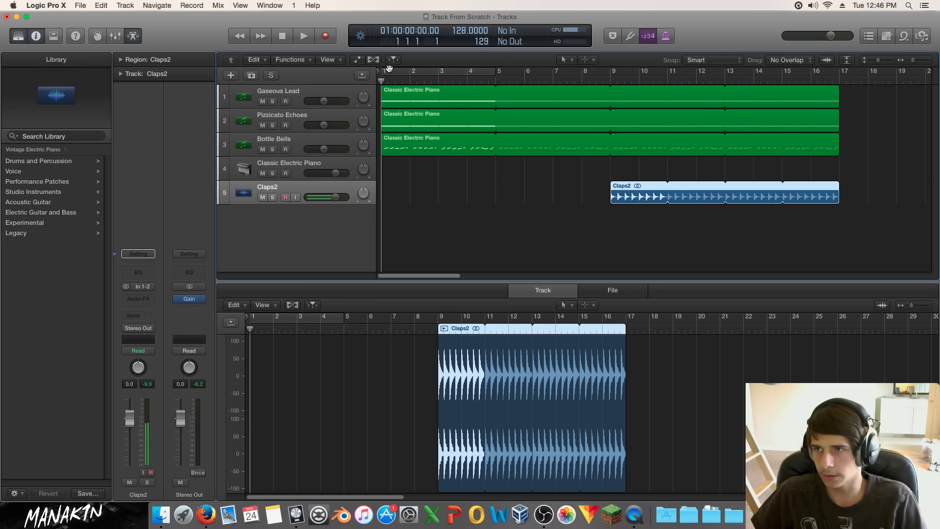
Play the arrangement from bar 1 and lower the Claps2 track volume to about -11.2 dB.
{"action": "key", "text": "space"}
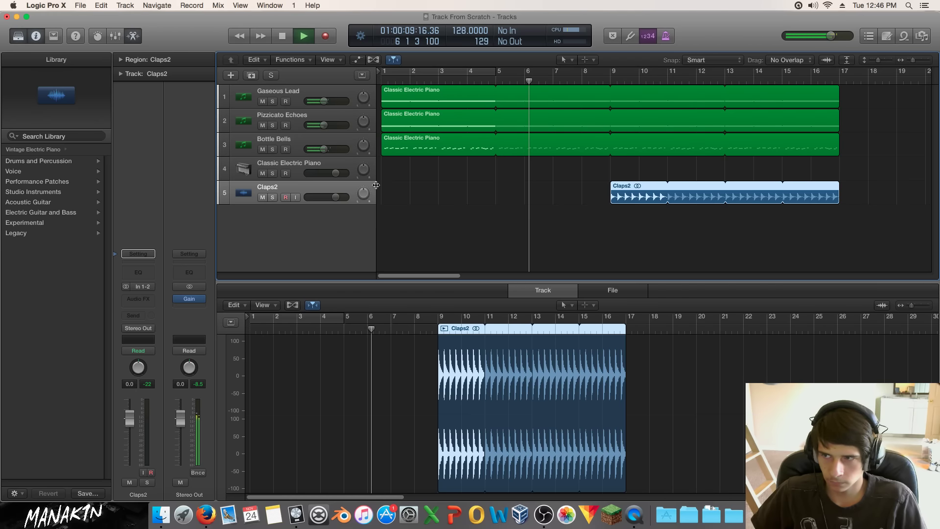
{"action": "left_click_drag", "start_coordinate": [335, 197], "coordinate": [308, 198]}
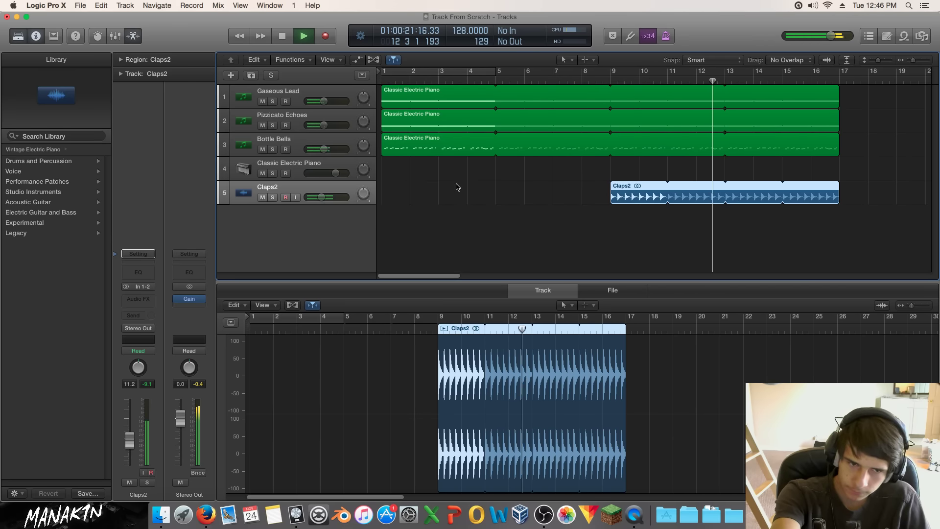
{"action": "key", "text": "space"}
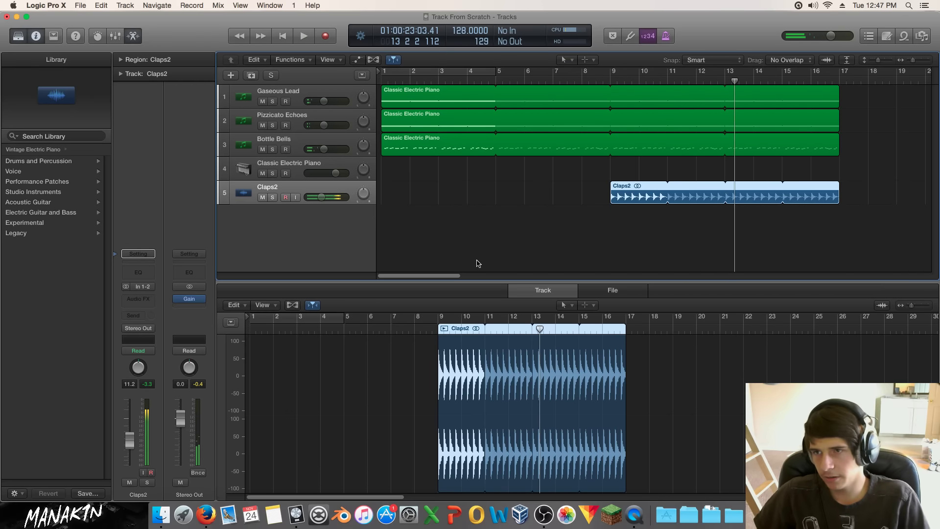
Switch to the Finder search results for "clap" and audition the Claps1.wav files one by one.
{"action": "left_click", "coordinate": [161, 509]}
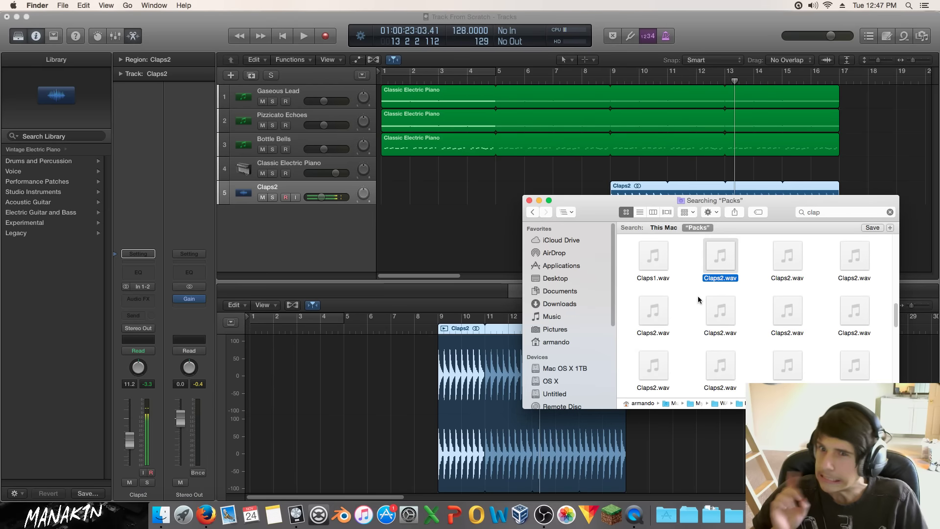
{"action": "left_click", "coordinate": [651, 257]}
{"action": "left_click", "coordinate": [653, 256]}
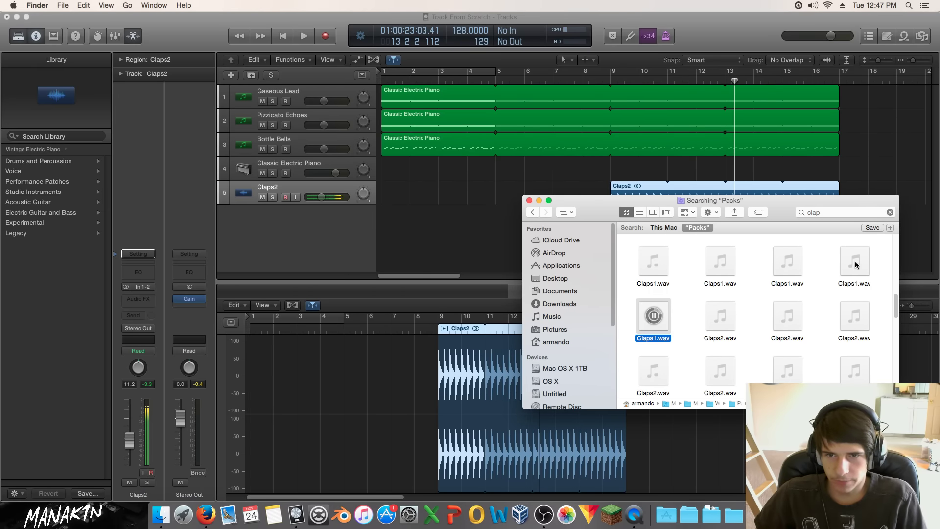
{"action": "left_click", "coordinate": [855, 263]}
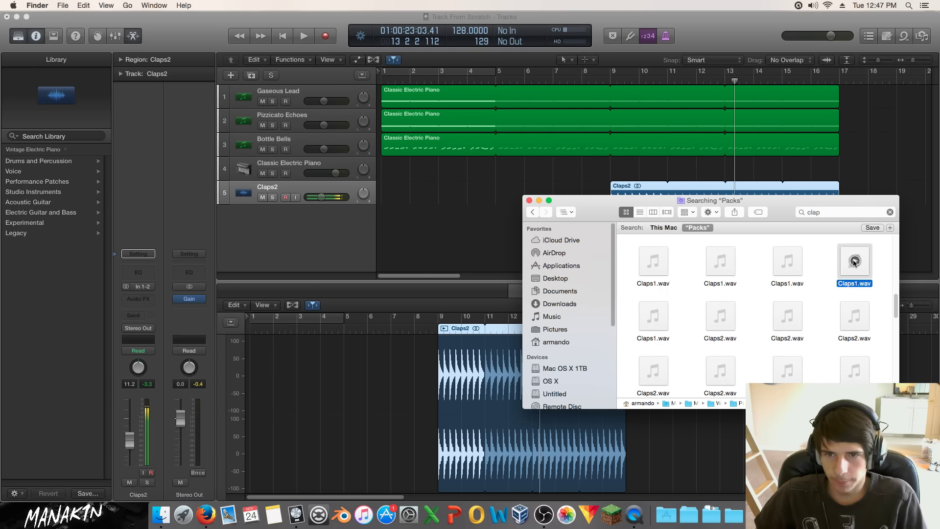
{"action": "left_click", "coordinate": [787, 263]}
{"action": "left_click", "coordinate": [717, 263]}
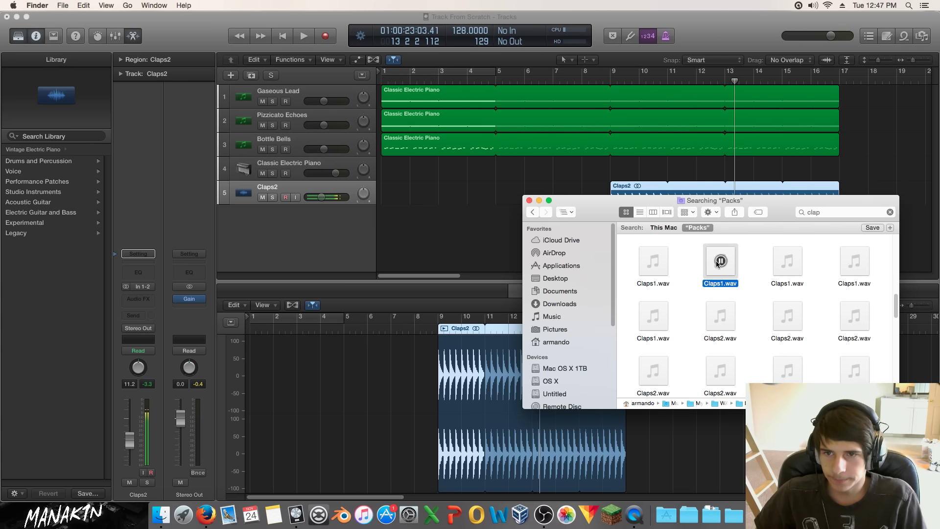
{"action": "left_click", "coordinate": [653, 261]}
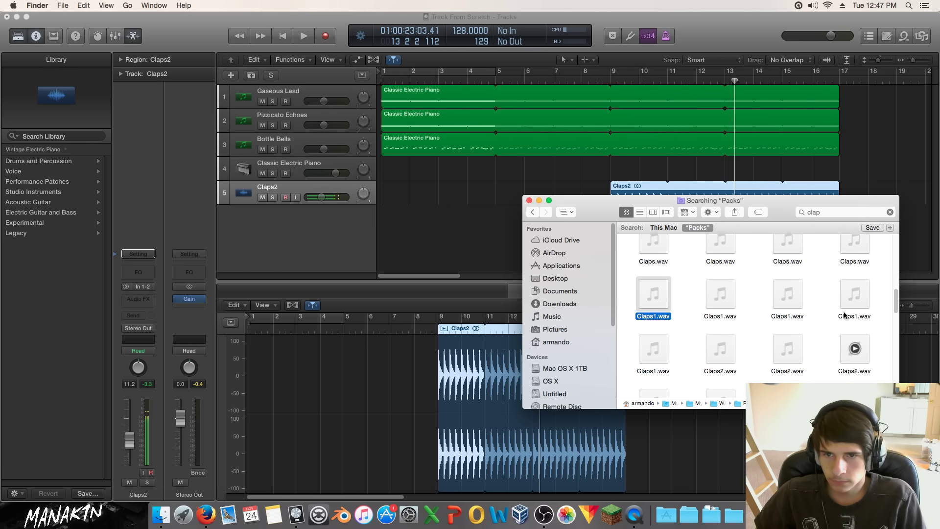
Audition the Claps.wav files row by row, plus one more Claps1.wav, working back through the search results.
{"action": "left_click", "coordinate": [855, 276]}
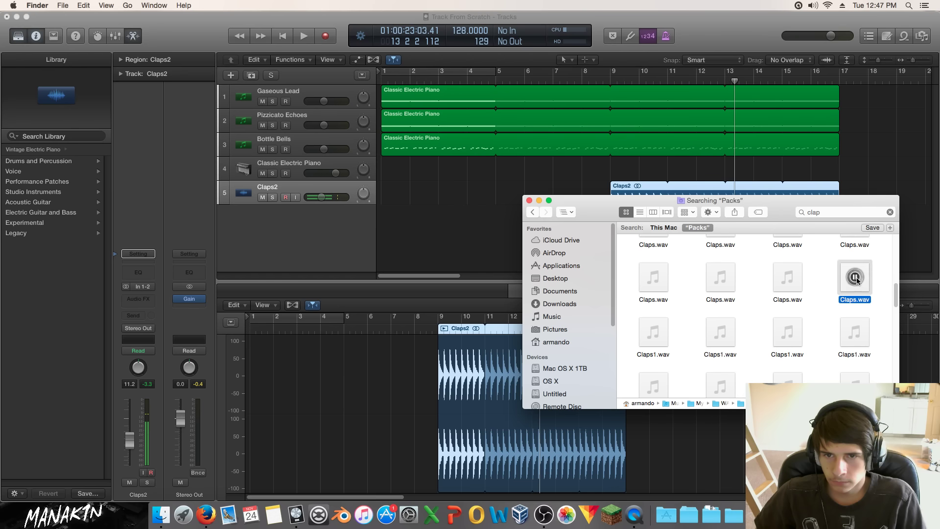
{"action": "left_click", "coordinate": [787, 278]}
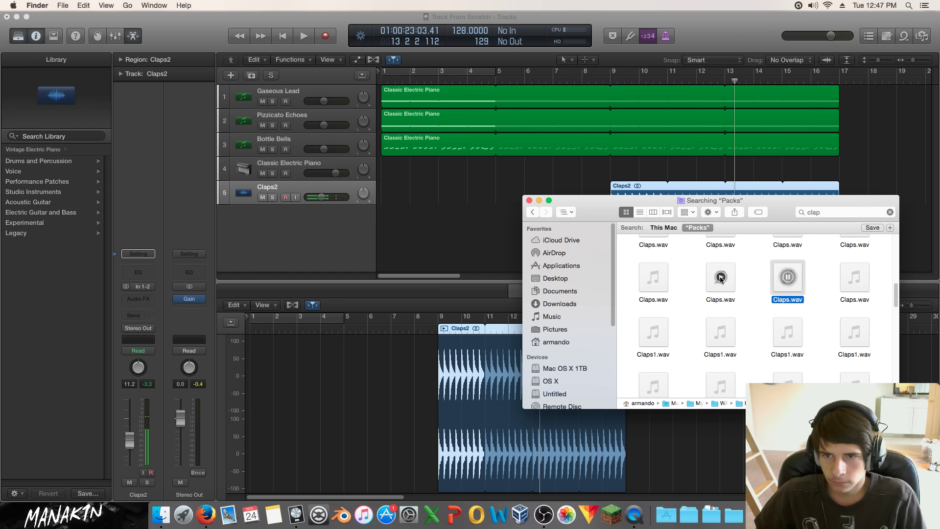
{"action": "left_click", "coordinate": [721, 277]}
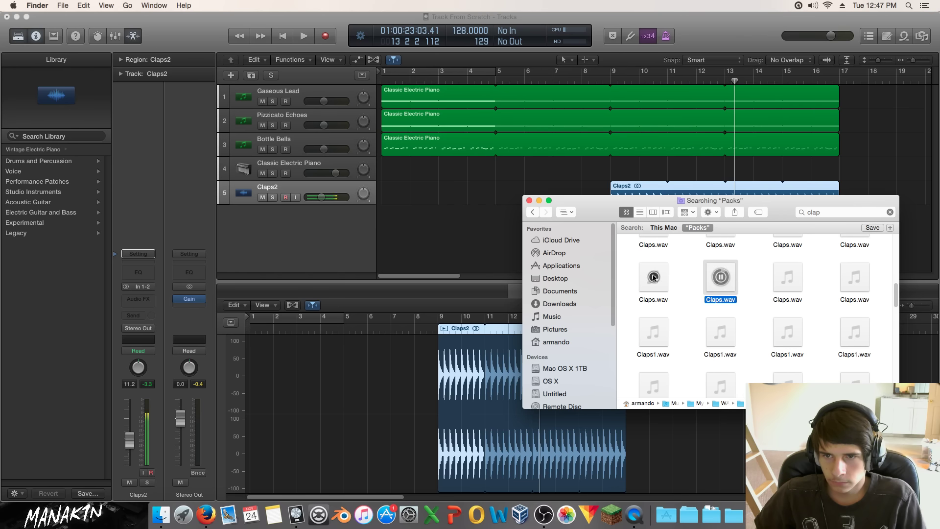
{"action": "left_click", "coordinate": [652, 277]}
{"action": "left_click", "coordinate": [788, 333]}
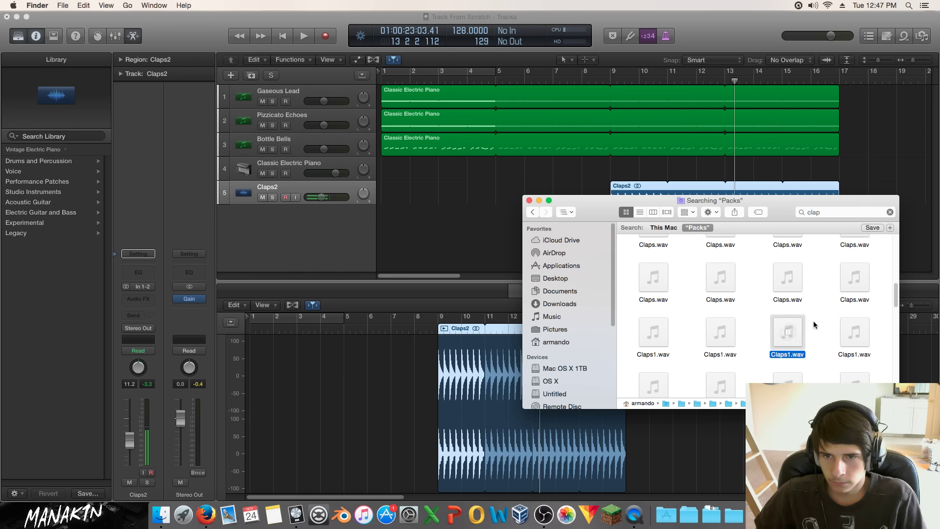
{"action": "scroll", "coordinate": [847, 289], "scroll_direction": "down", "scroll_amount": 1}
{"action": "left_click", "coordinate": [852, 295]}
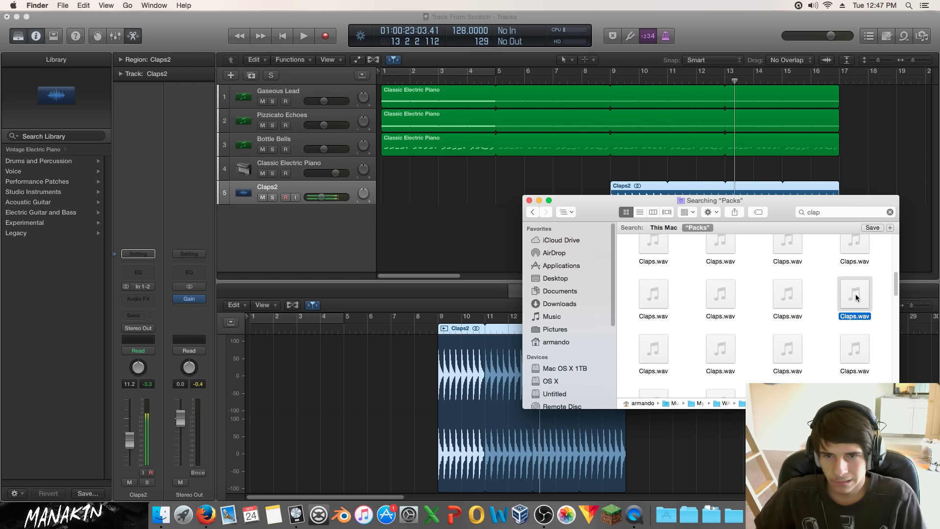
{"action": "left_click", "coordinate": [788, 293]}
{"action": "left_click", "coordinate": [720, 294]}
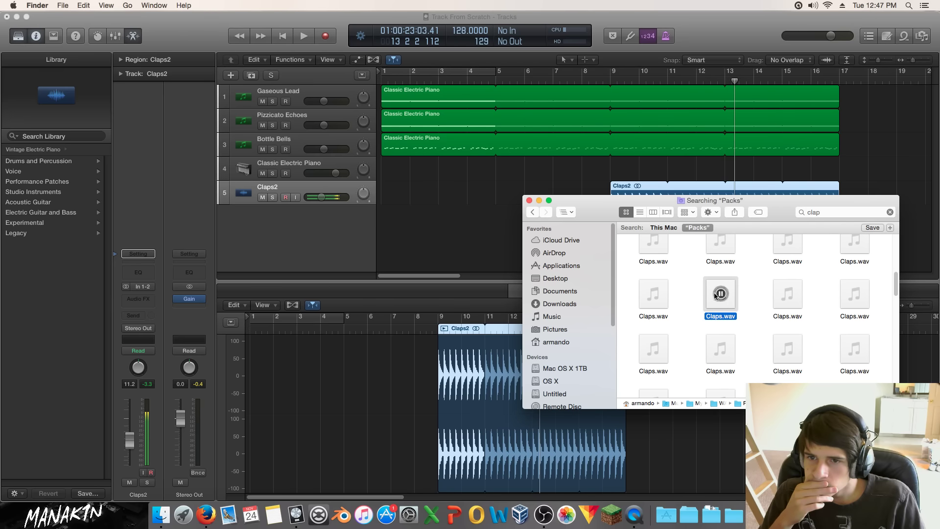
{"action": "left_click", "coordinate": [659, 295]}
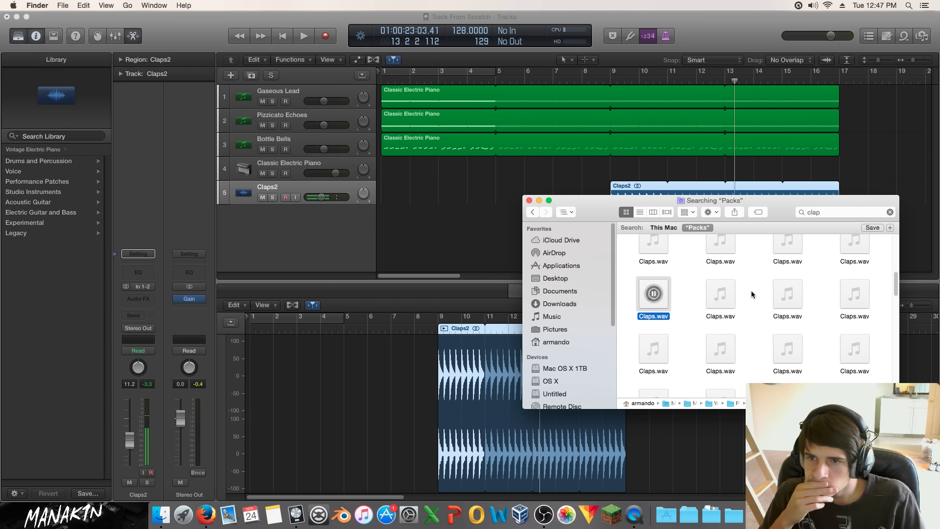
{"action": "scroll", "coordinate": [802, 290], "scroll_direction": "up", "scroll_amount": 2}
{"action": "left_click", "coordinate": [855, 283]}
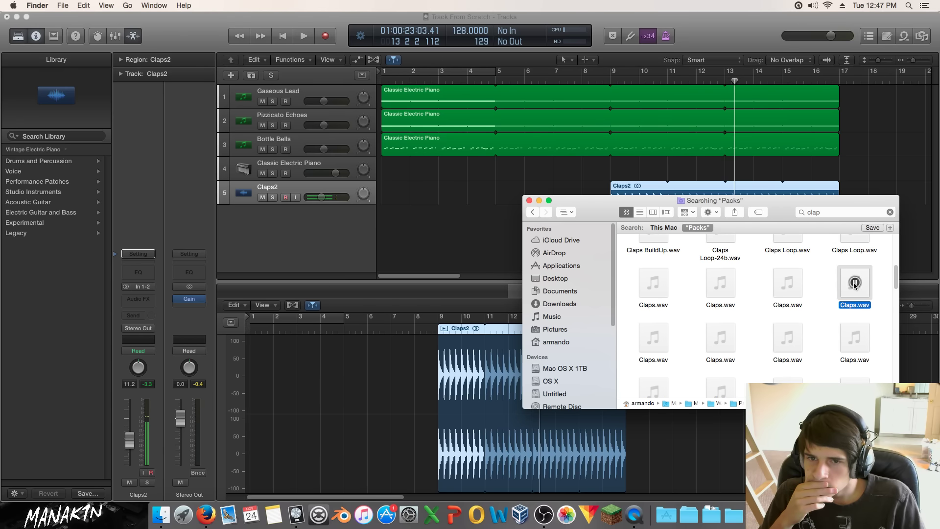
{"action": "left_click", "coordinate": [787, 283]}
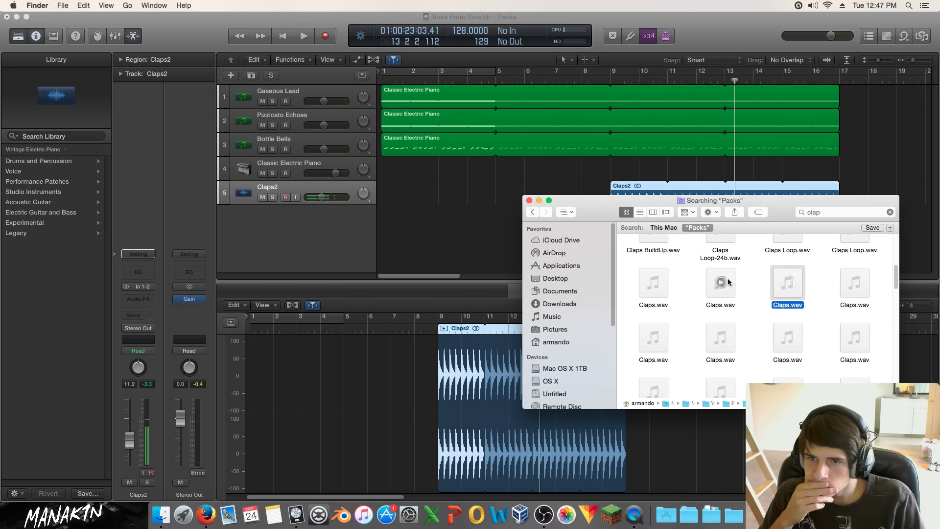
{"action": "left_click", "coordinate": [721, 283]}
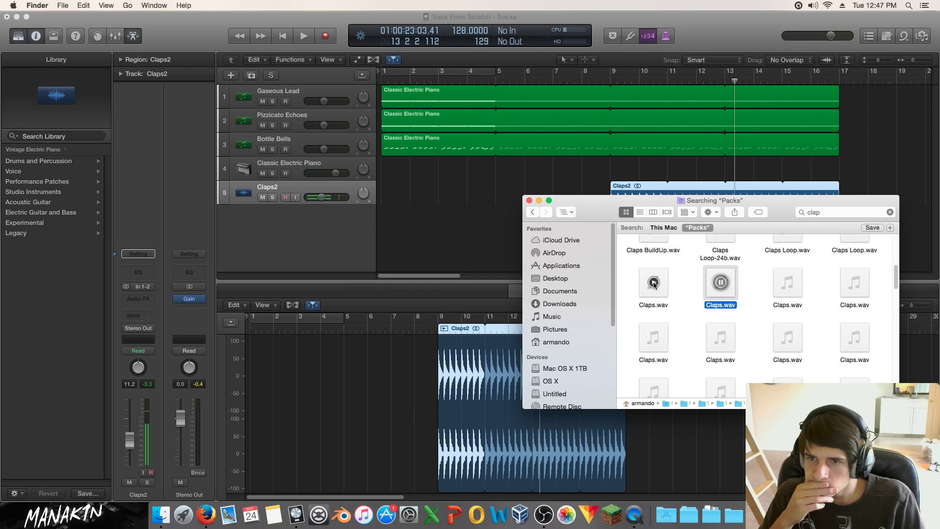
{"action": "left_click", "coordinate": [654, 283]}
Audition two of the Claps And Snares.wav files and Big Claps.wav near the start of the search results.
{"action": "scroll", "coordinate": [821, 291], "scroll_direction": "up", "scroll_amount": 5}
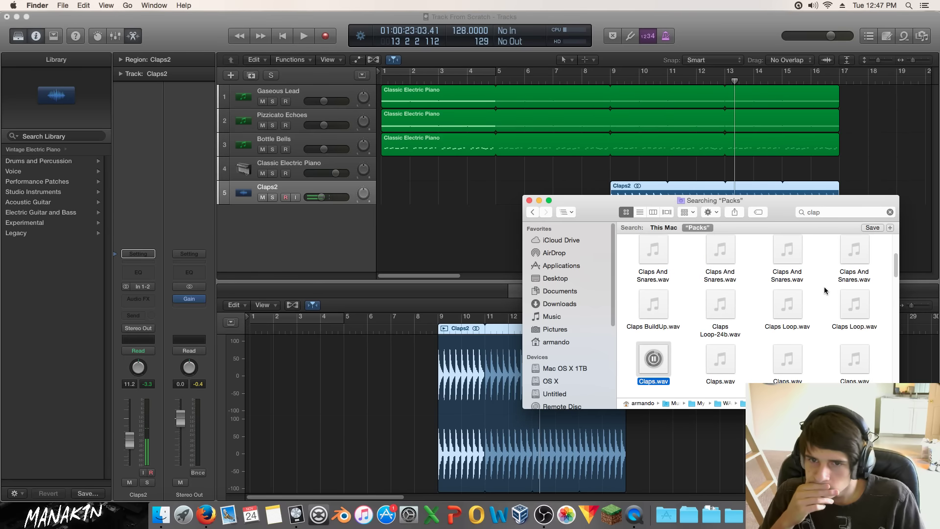
{"action": "left_click", "coordinate": [854, 283]}
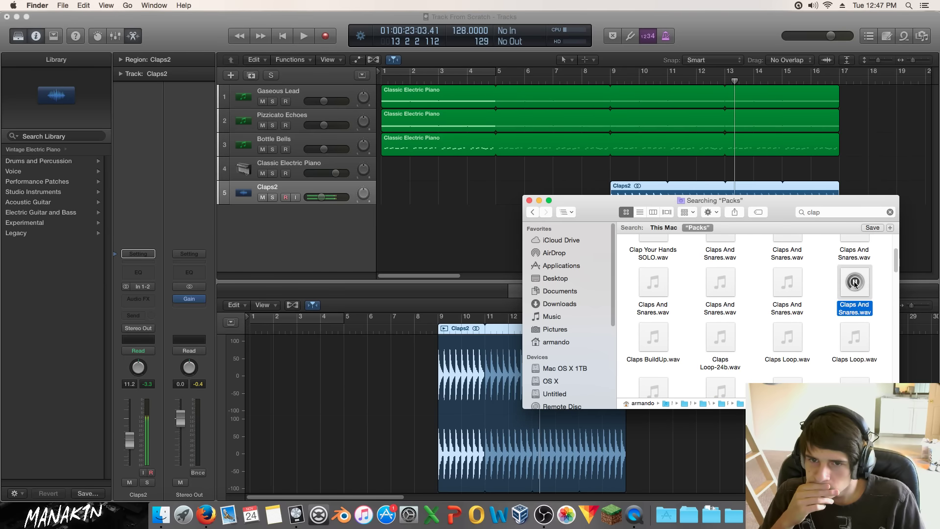
{"action": "left_click", "coordinate": [789, 284]}
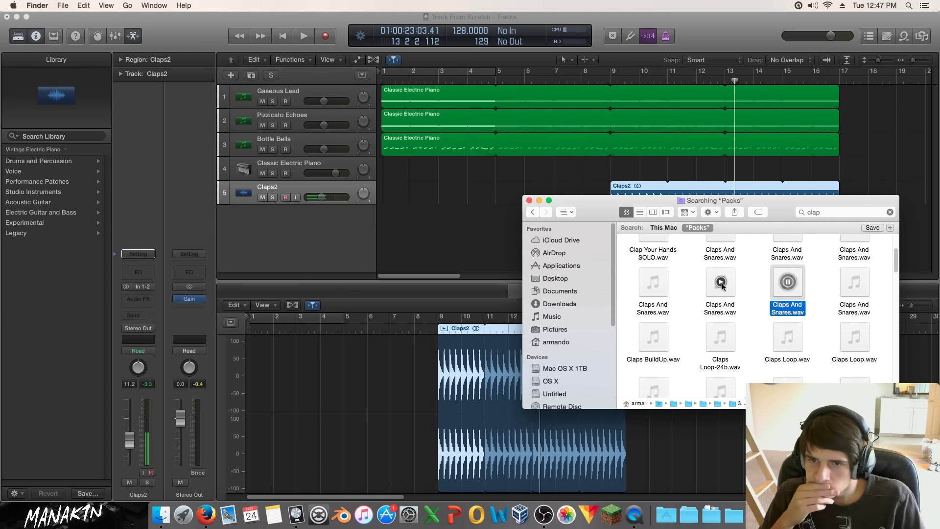
{"action": "scroll", "coordinate": [725, 286], "scroll_direction": "up", "scroll_amount": 2}
{"action": "scroll", "coordinate": [730, 287], "scroll_direction": "up", "scroll_amount": 3}
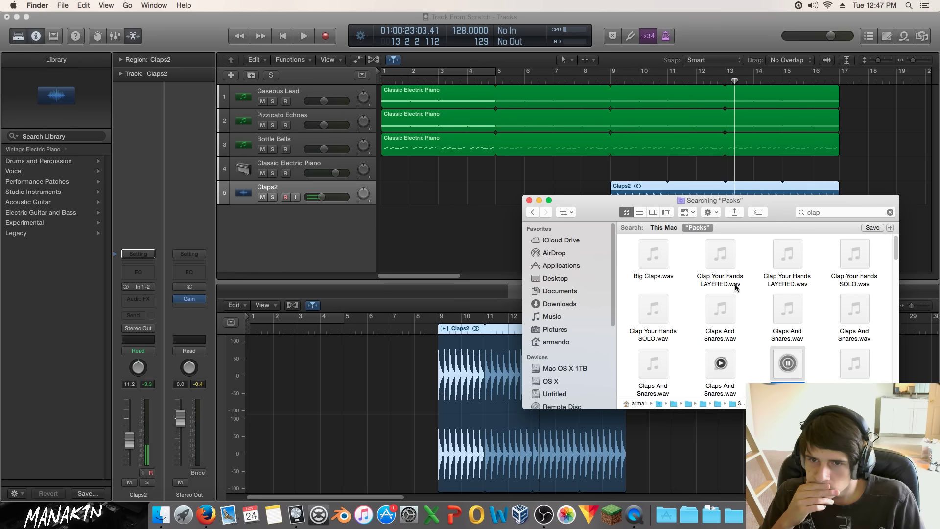
{"action": "left_click", "coordinate": [653, 254]}
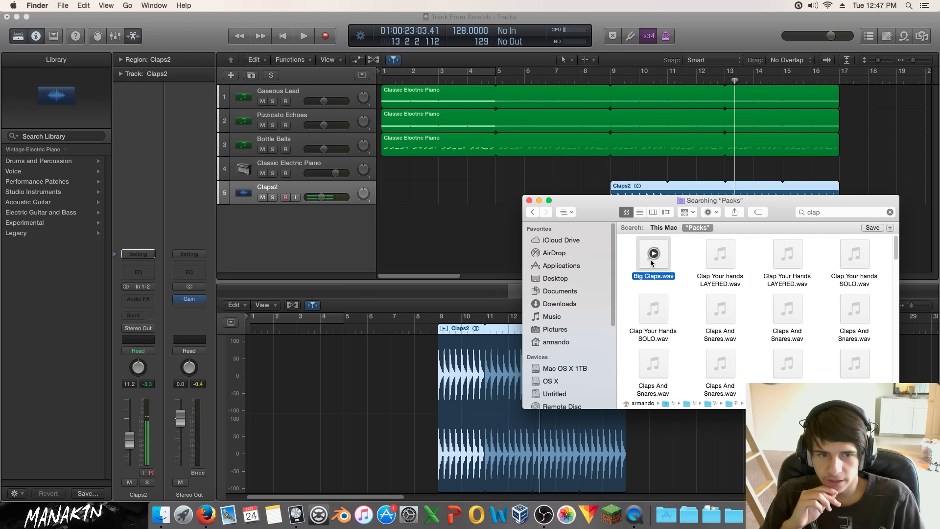
Return to Logic Pro X, hide the audio editor and play the arrangement with the claps from bar 9.
{"action": "left_click", "coordinate": [445, 204]}
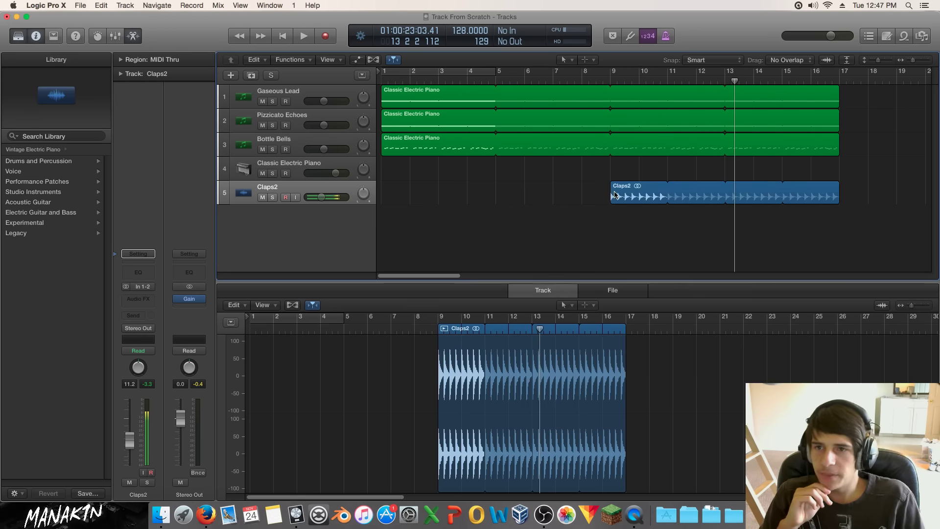
{"action": "left_click", "coordinate": [611, 80]}
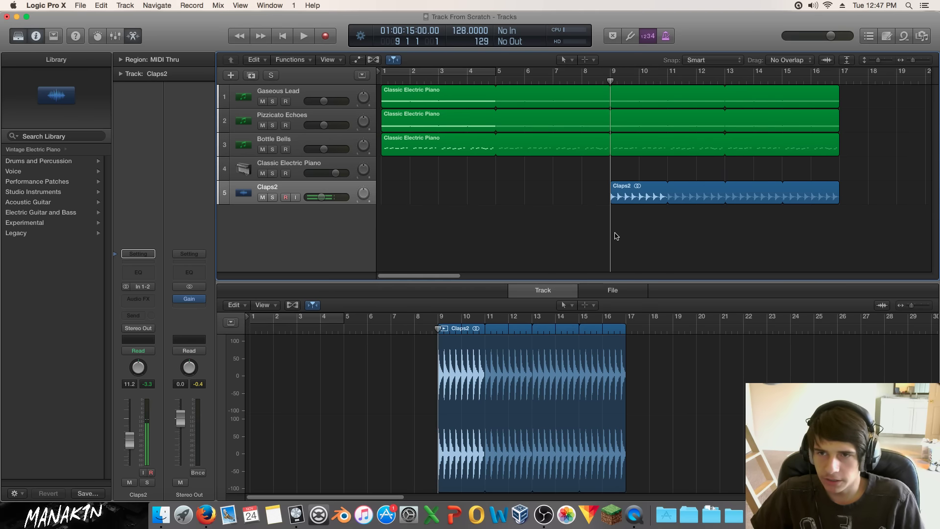
{"action": "key", "text": "e"}
{"action": "key", "text": "space"}
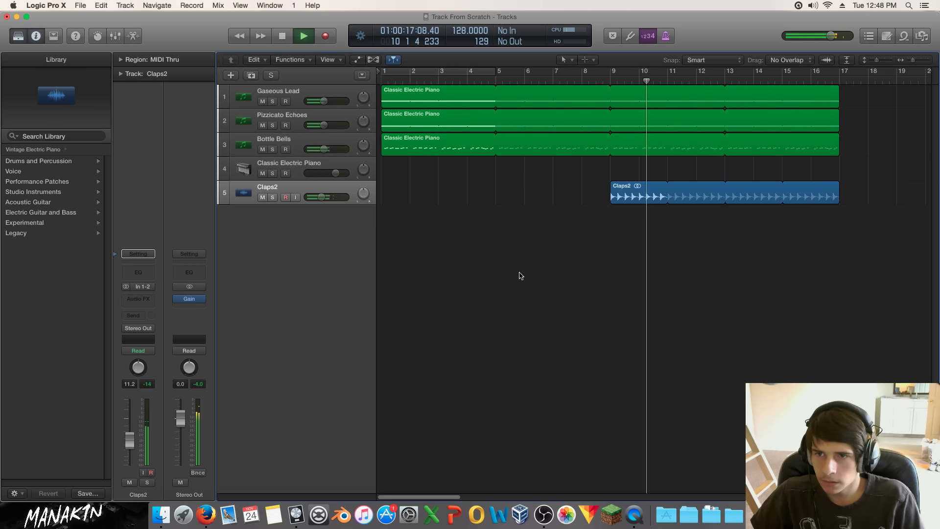
{"action": "key", "text": "space"}
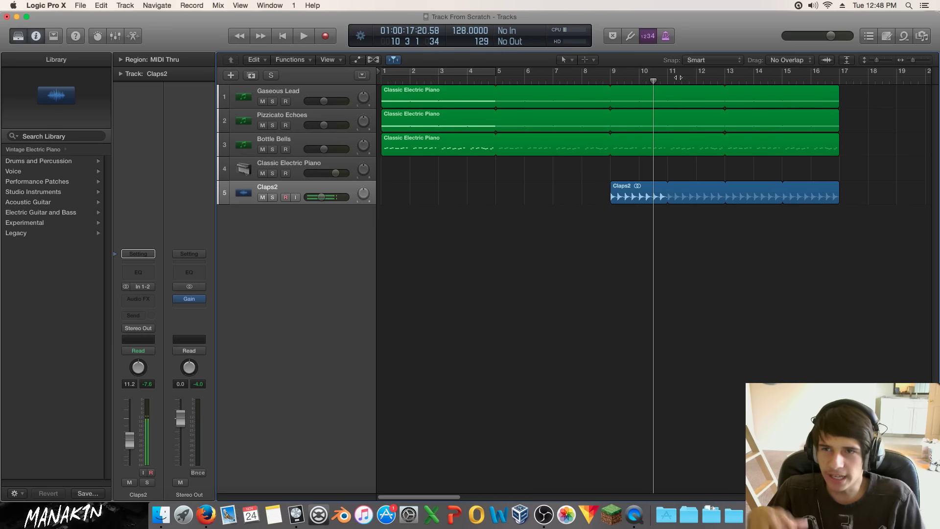
Play the opening of the arrangement from bar 1 and return the playhead to bar 9.
{"action": "left_click_drag", "start_coordinate": [652, 80], "coordinate": [381, 80]}
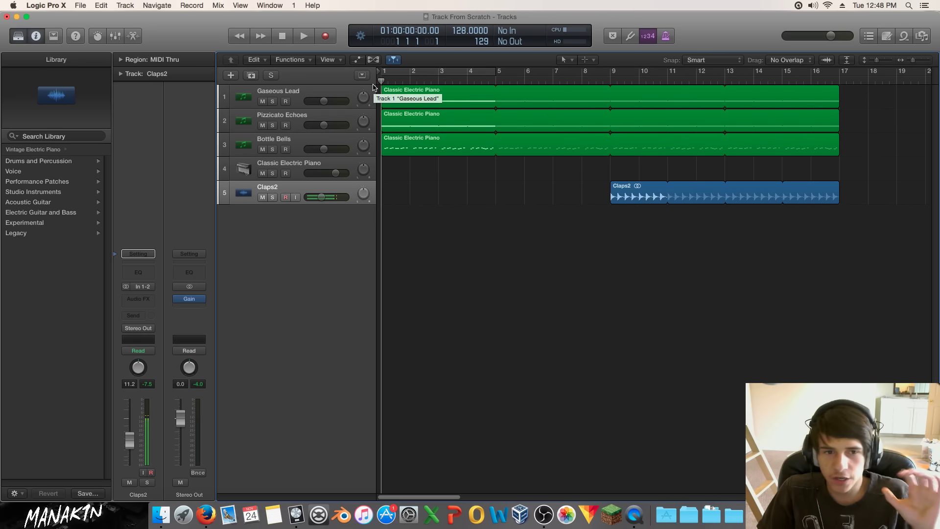
{"action": "key", "text": "space"}
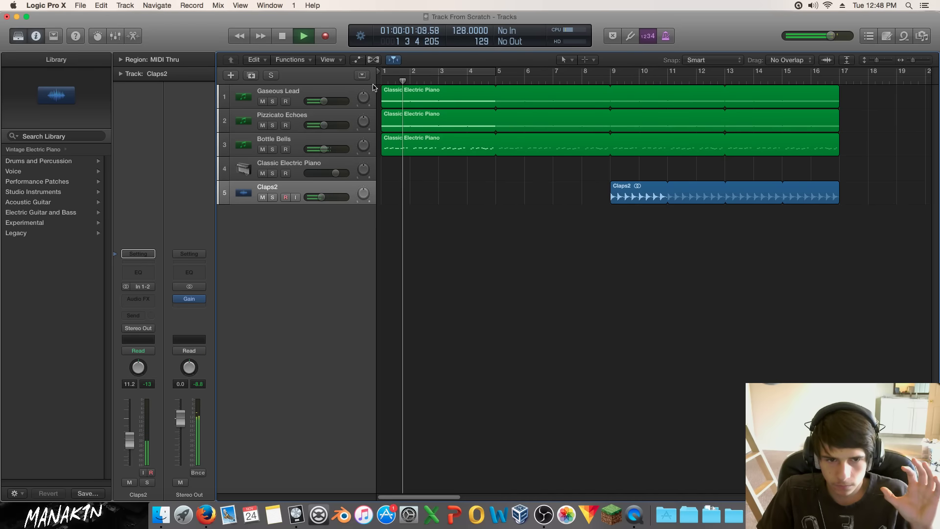
{"action": "key", "text": "space"}
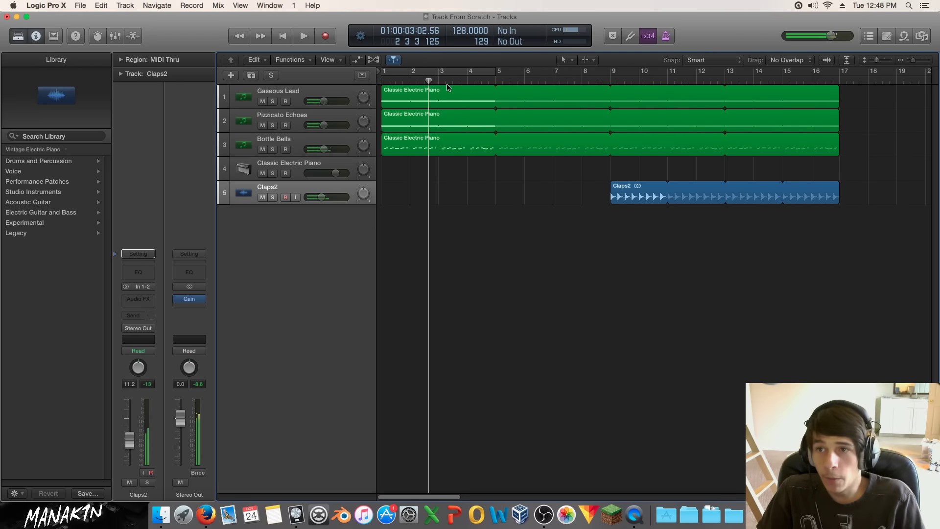
{"action": "left_click_drag", "start_coordinate": [600, 79], "coordinate": [611, 78]}
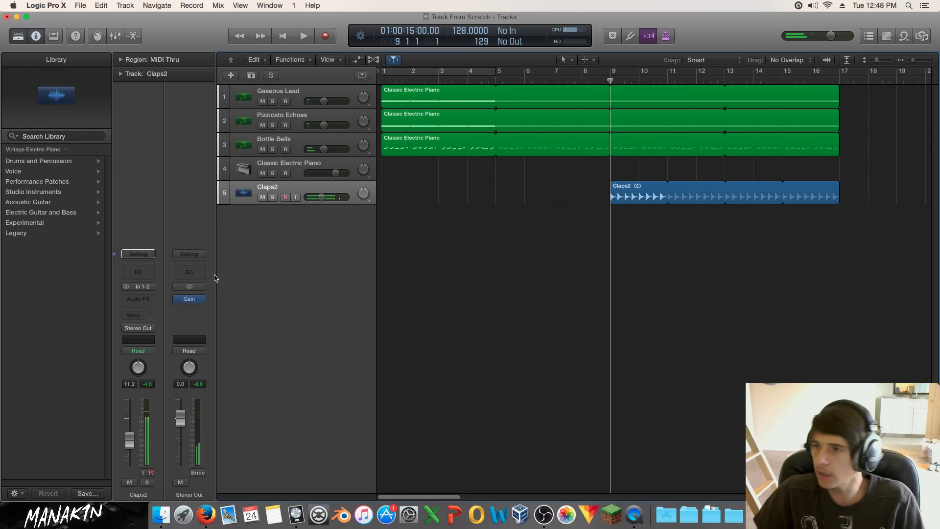
Add a Channel EQ with a 15000 Hz high cut to the Claps2 track and compare it on and off during playback.
{"action": "left_click", "coordinate": [142, 274]}
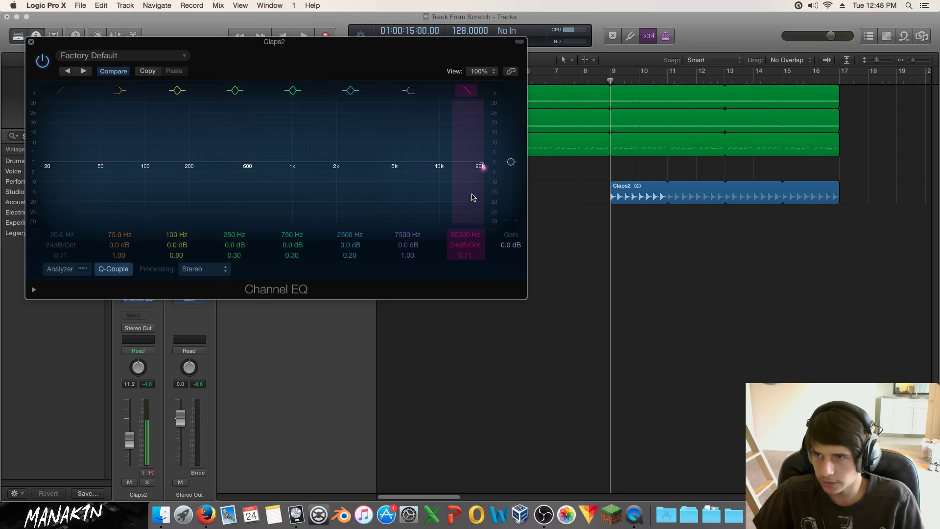
{"action": "key", "text": "space"}
{"action": "left_click_drag", "start_coordinate": [474, 197], "coordinate": [452, 197]}
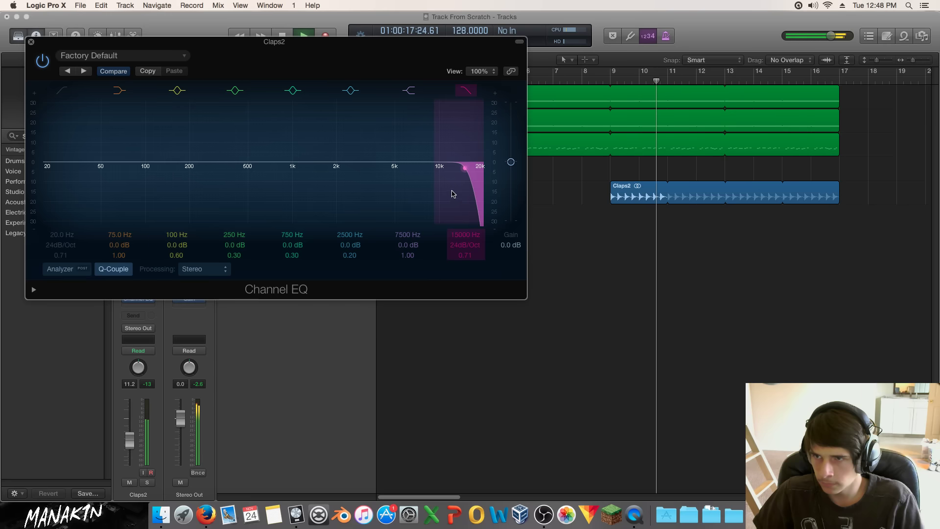
{"action": "left_click", "coordinate": [463, 91]}
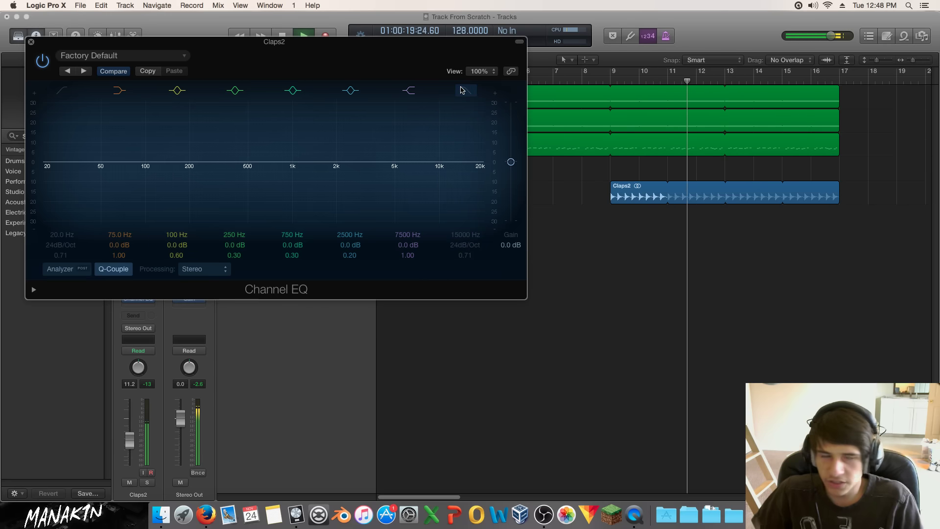
{"action": "left_click", "coordinate": [463, 90]}
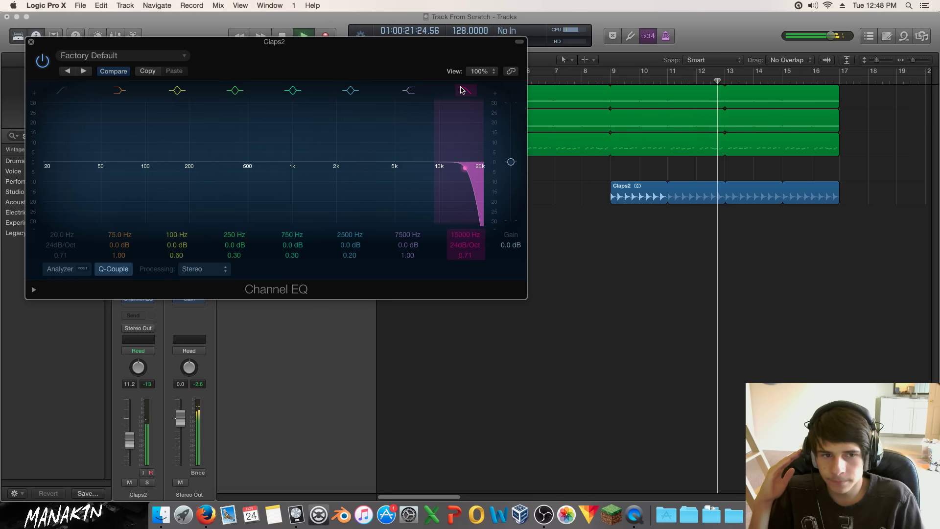
{"action": "left_click", "coordinate": [463, 90]}
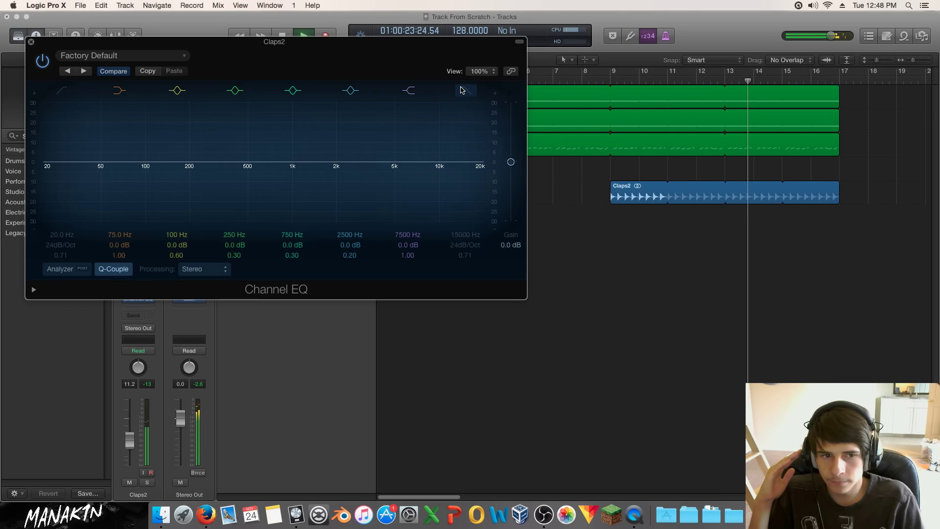
{"action": "left_click", "coordinate": [463, 90]}
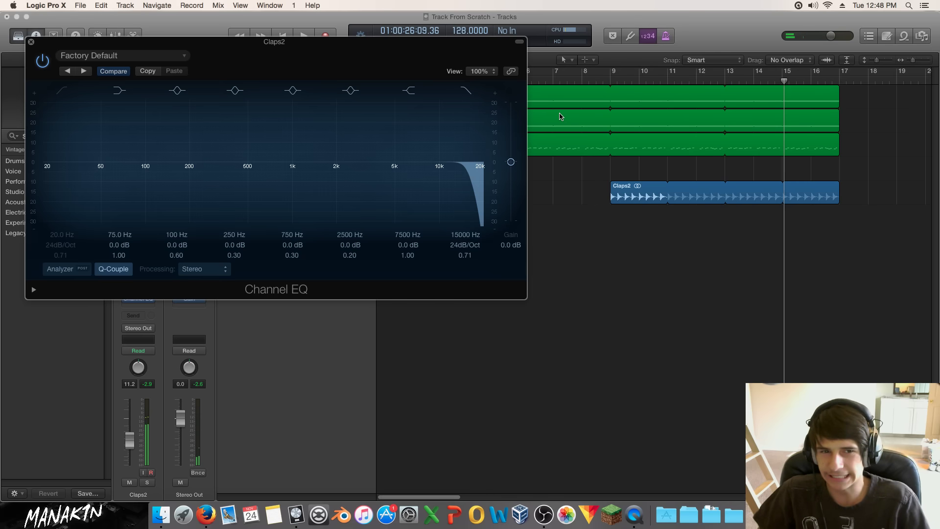
{"action": "left_click", "coordinate": [31, 42]}
Switch to Finder and audition two neighbouring Claps.wav files further down the clap search results.
{"action": "left_click", "coordinate": [163, 517]}
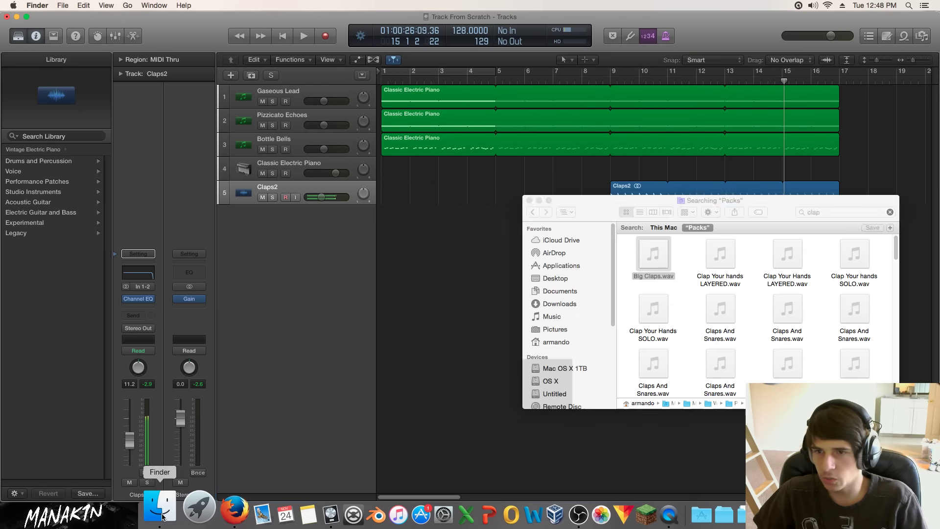
{"action": "scroll", "coordinate": [803, 337], "scroll_direction": "down", "scroll_amount": 5}
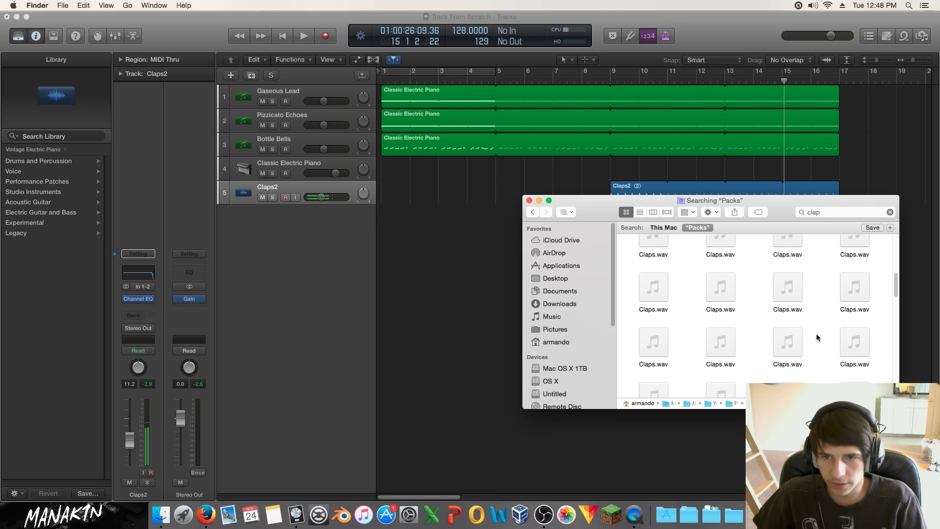
{"action": "left_click", "coordinate": [786, 343]}
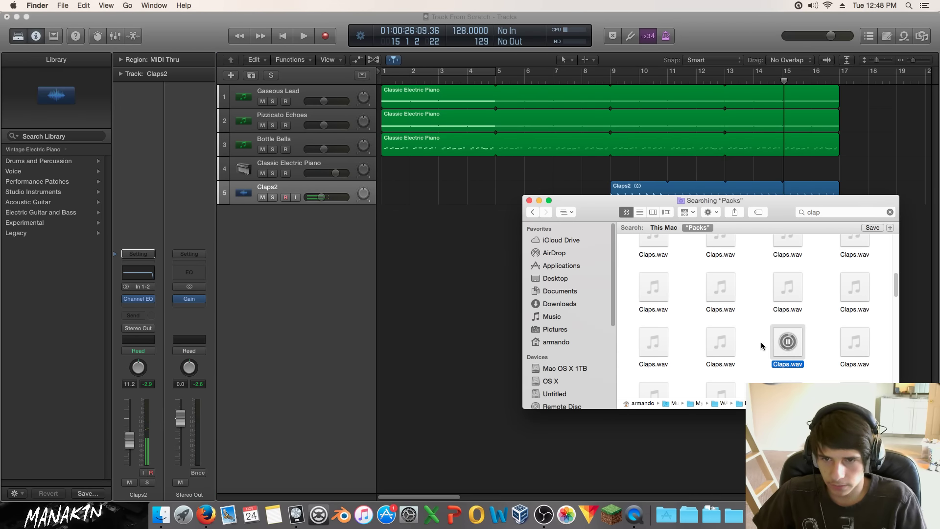
{"action": "left_click", "coordinate": [720, 342]}
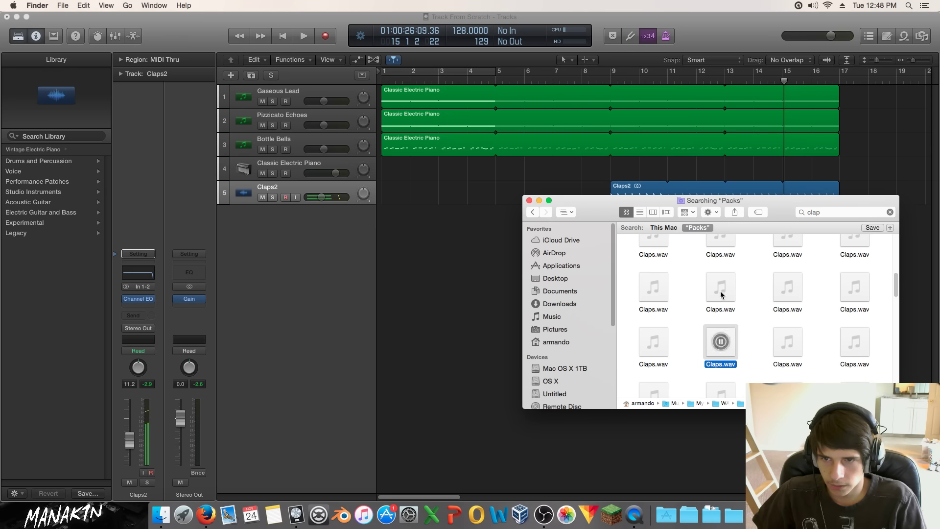
{"action": "mouse_move", "coordinate": [720, 287]}
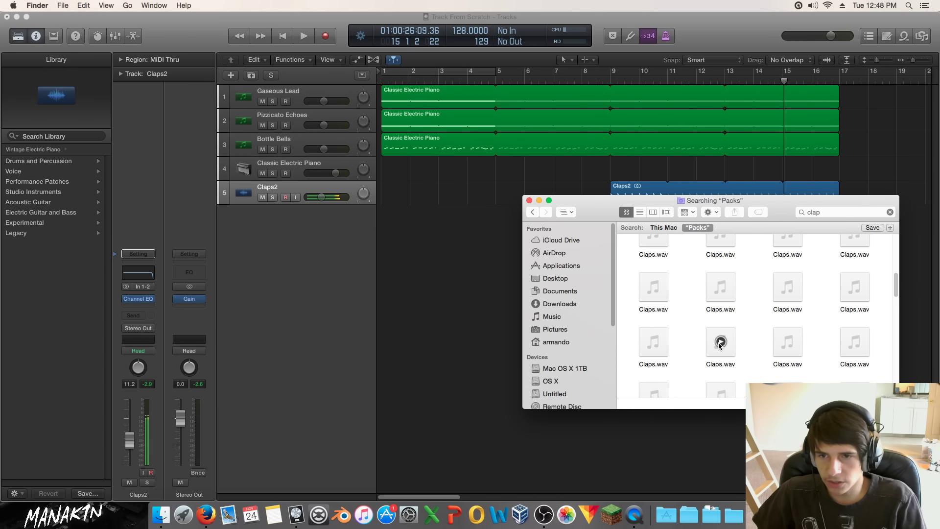
Place the second auditioned Claps.wav on a new Logic Pro X track at bar 4 and delete the old Claps2 track.
{"action": "left_click_drag", "start_coordinate": [716, 355], "coordinate": [482, 275]}
{"action": "left_click", "coordinate": [529, 201]}
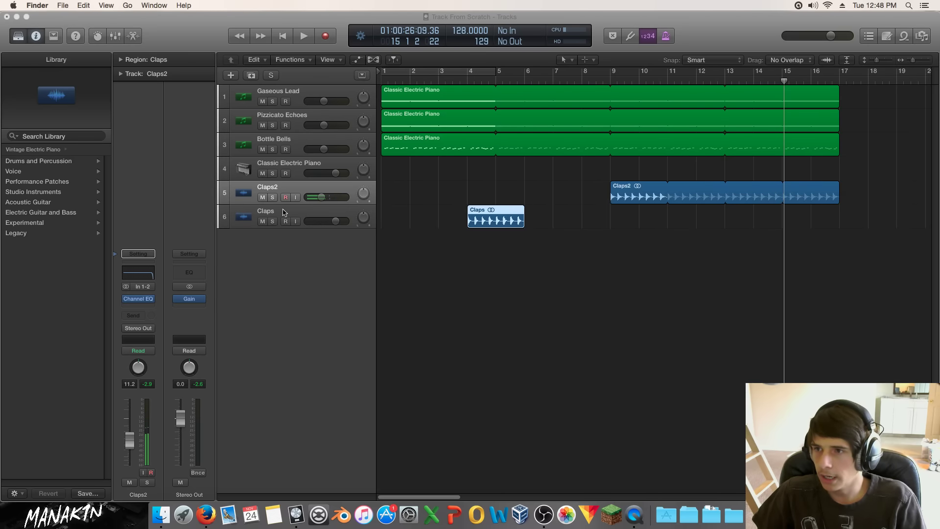
{"action": "left_click", "coordinate": [251, 192]}
{"action": "key", "text": "super+BackSpace"}
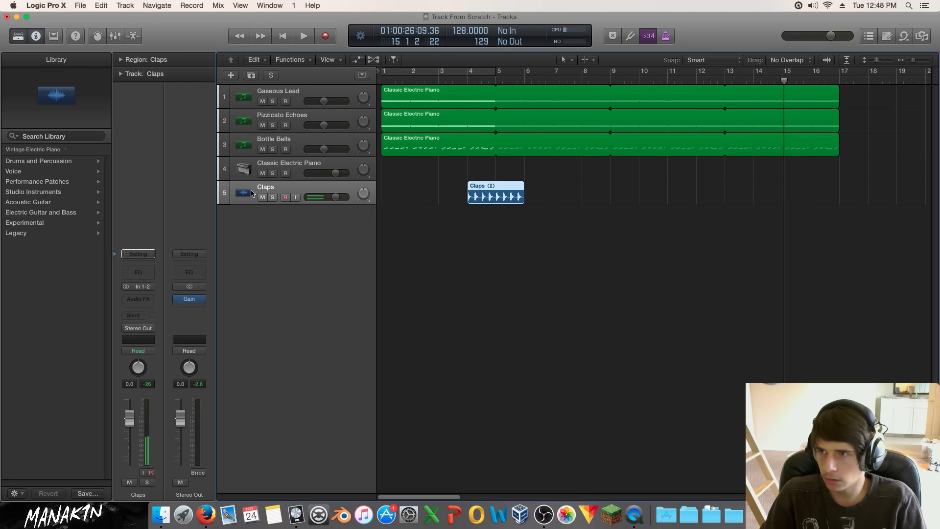
Loop the Claps region from bar 9 to bar 17 and set the cycle range to the same bars.
{"action": "left_click_drag", "start_coordinate": [486, 194], "coordinate": [838, 191]}
{"action": "left_click_drag", "start_coordinate": [613, 73], "coordinate": [838, 74]}
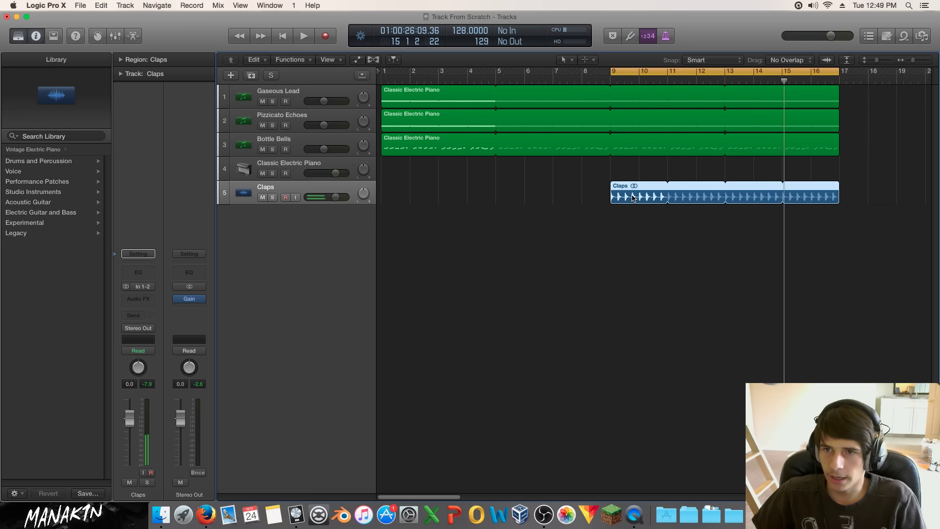
Lower the Claps track's volume to about -12.8 dB, checking the balance during playback from bar 9.
{"action": "left_click_drag", "start_coordinate": [322, 198], "coordinate": [296, 202]}
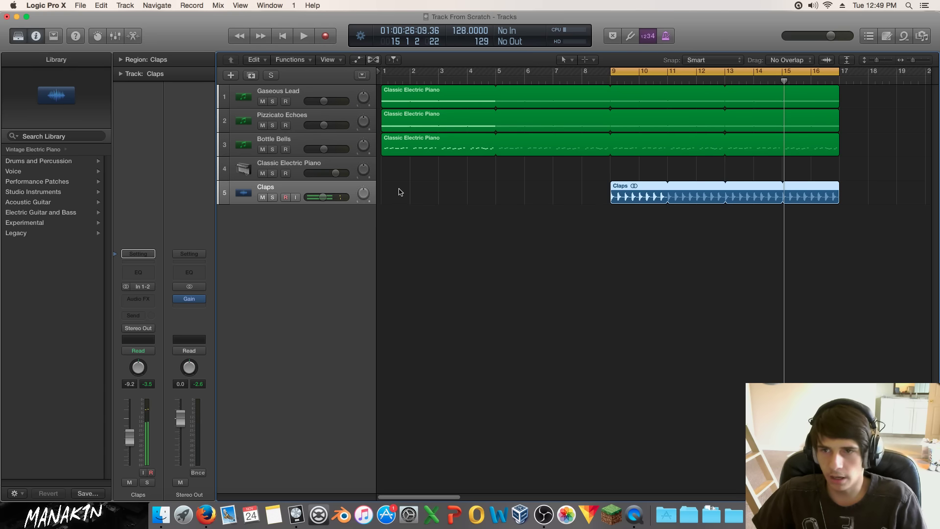
{"action": "key", "text": "space"}
{"action": "left_click_drag", "start_coordinate": [335, 198], "coordinate": [315, 200]}
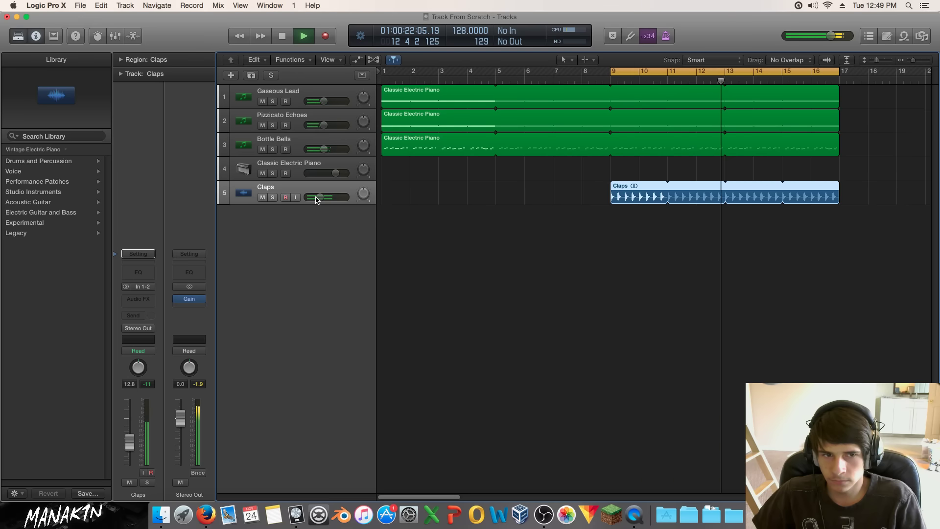
{"action": "key", "text": "space"}
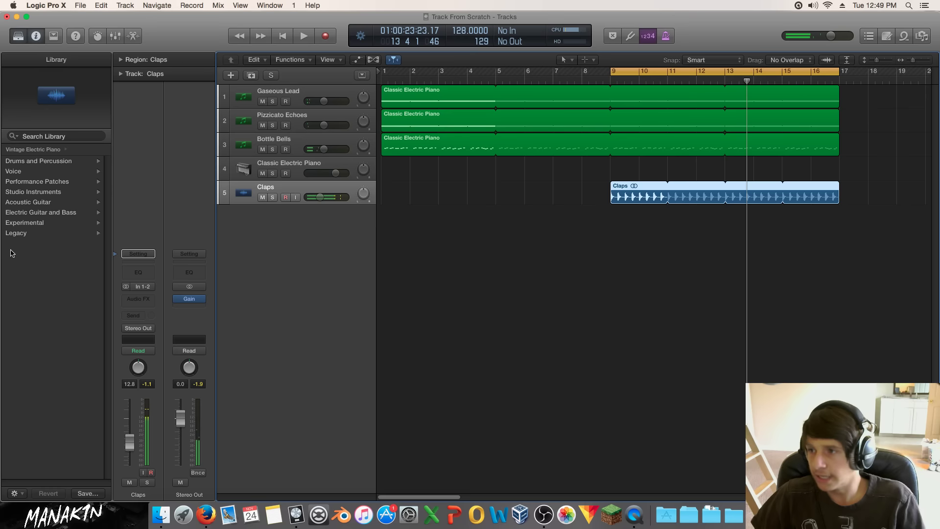
Add a Channel EQ to the Claps track with a 12400 Hz, 6 dB/Oct high cut and compare it on and off during playback.
{"action": "left_click", "coordinate": [151, 272]}
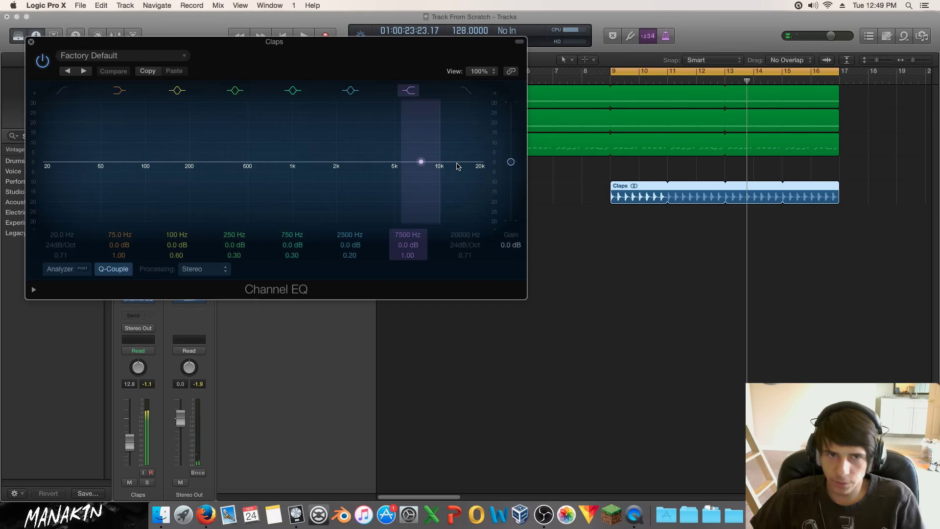
{"action": "left_click", "coordinate": [465, 91]}
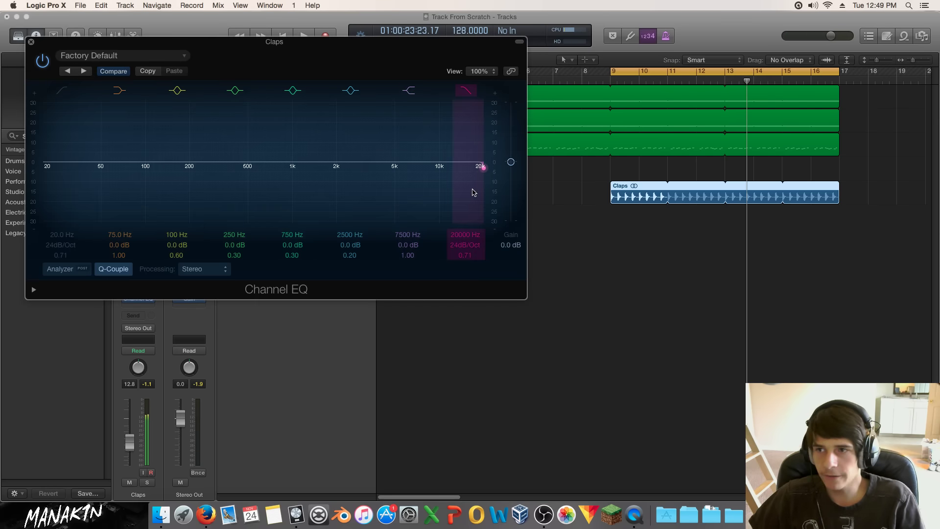
{"action": "key", "text": "space"}
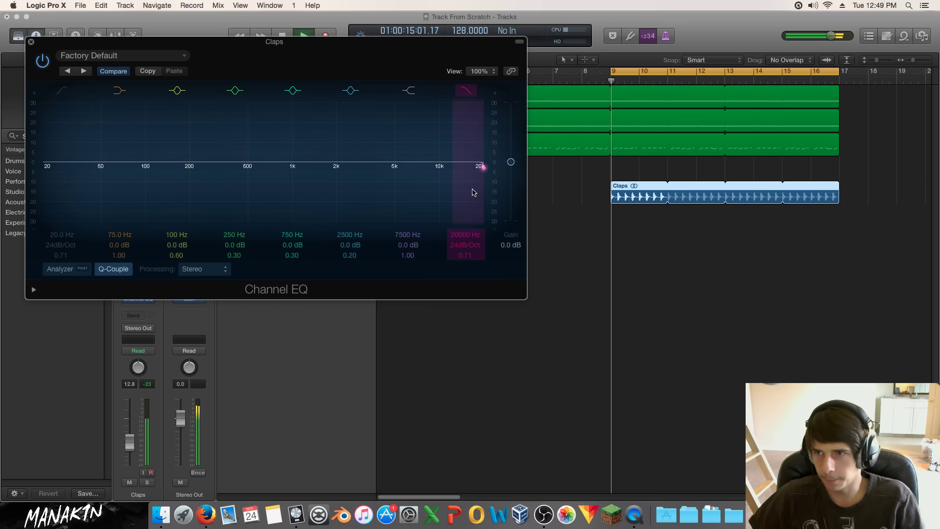
{"action": "left_click_drag", "start_coordinate": [474, 193], "coordinate": [454, 197]}
{"action": "left_click", "coordinate": [466, 91]}
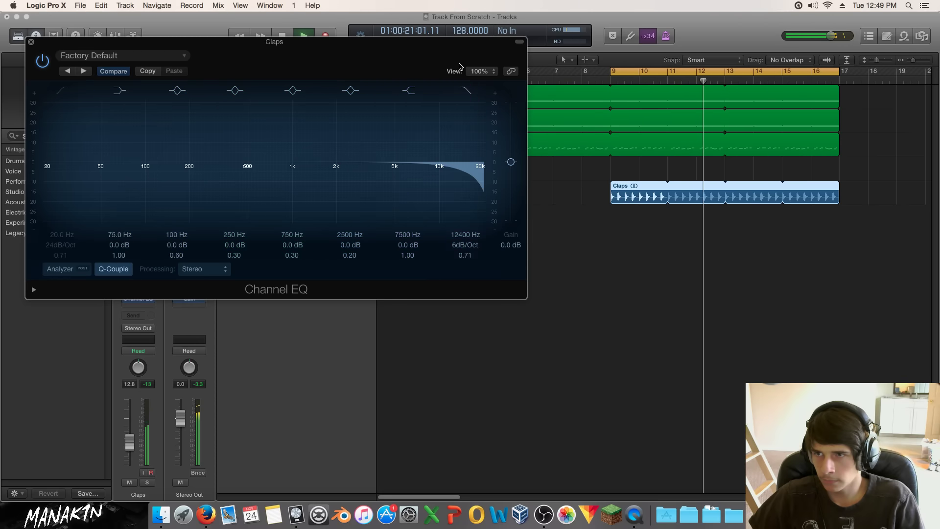
{"action": "left_click", "coordinate": [468, 92]}
{"action": "left_click", "coordinate": [469, 94]}
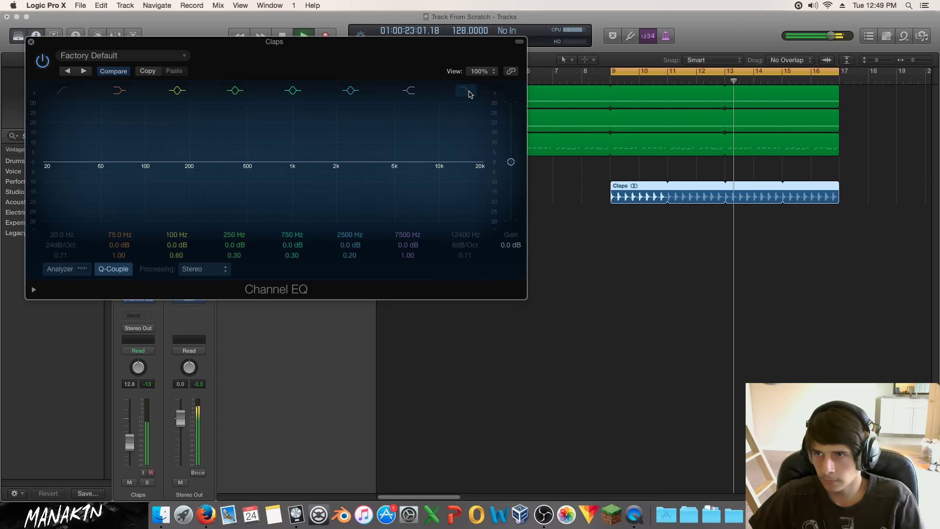
Set the Claps high cut to 15000 Hz, compare it with the band bypassed, and close the Channel EQ.
{"action": "left_click", "coordinate": [469, 94]}
{"action": "left_click_drag", "start_coordinate": [447, 182], "coordinate": [457, 181]}
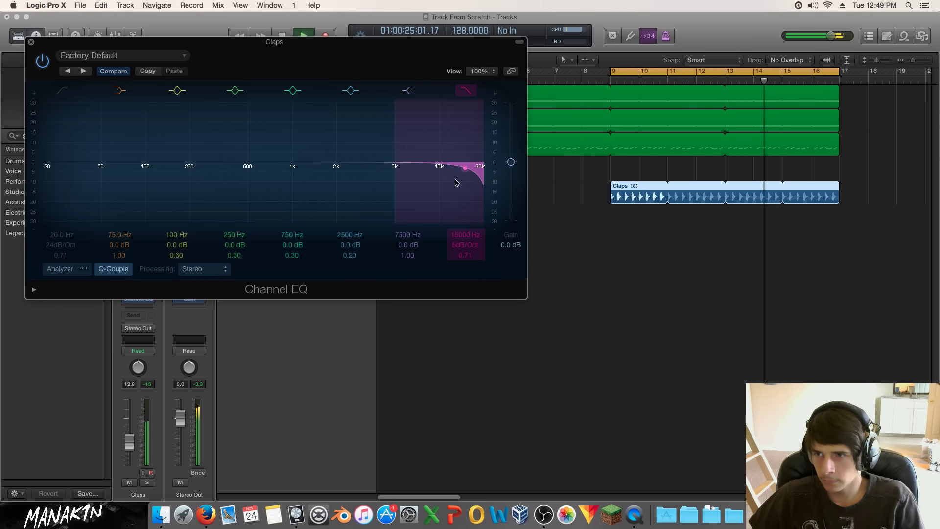
{"action": "left_click", "coordinate": [465, 91]}
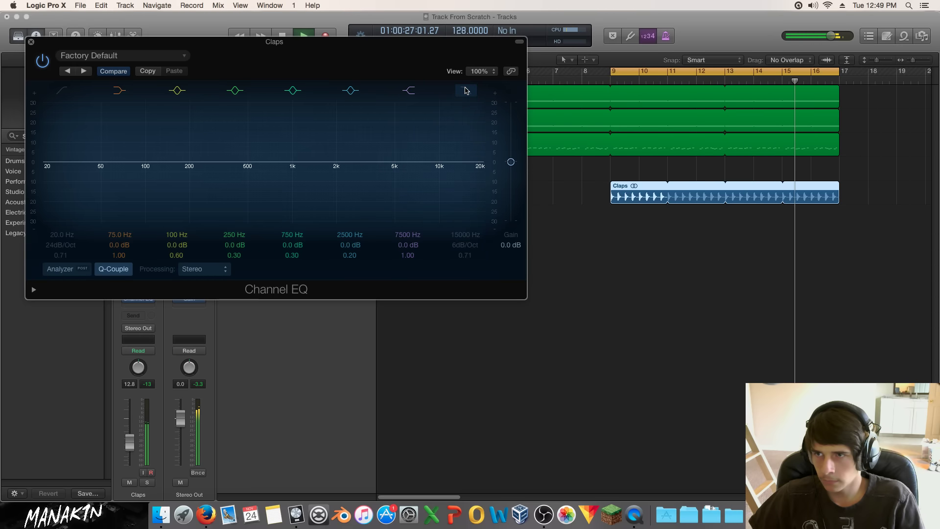
{"action": "left_click", "coordinate": [465, 90]}
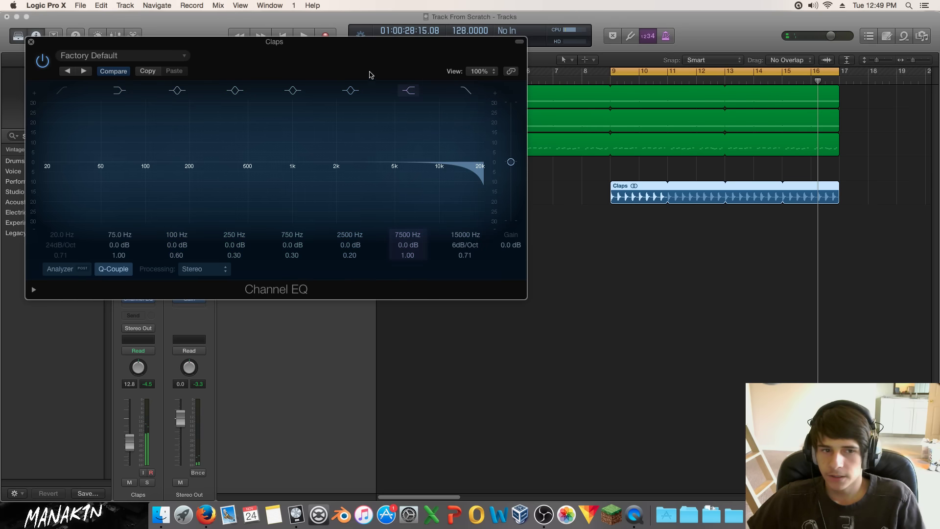
{"action": "left_click_drag", "start_coordinate": [250, 59], "coordinate": [311, 93]}
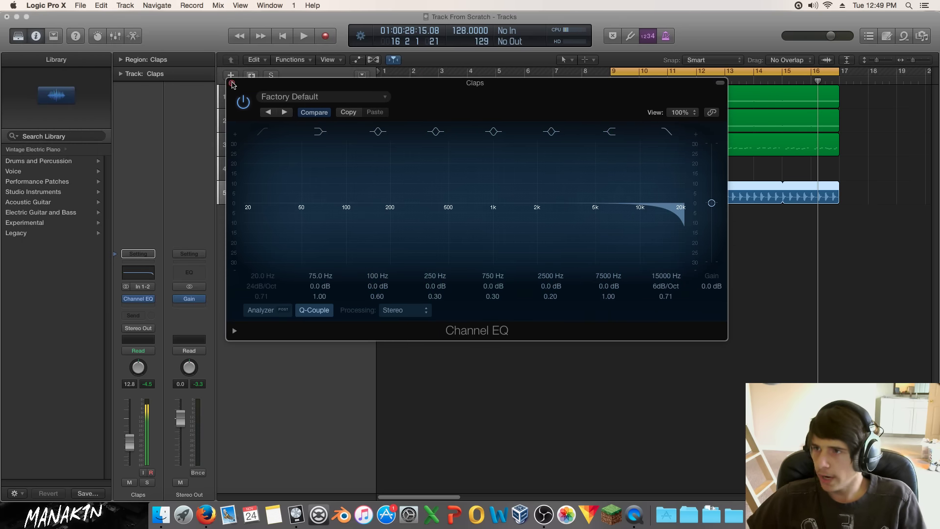
{"action": "left_click", "coordinate": [232, 84]}
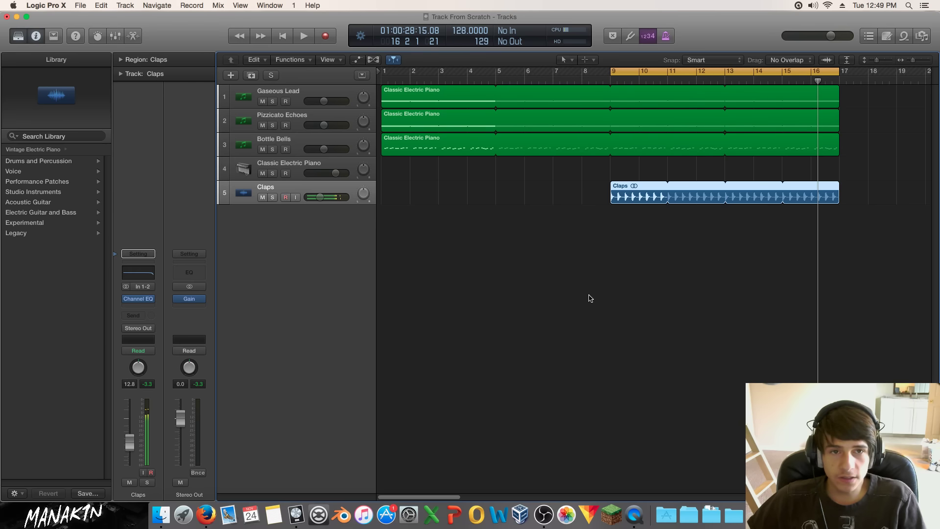
{"action": "left_click", "coordinate": [544, 514]}
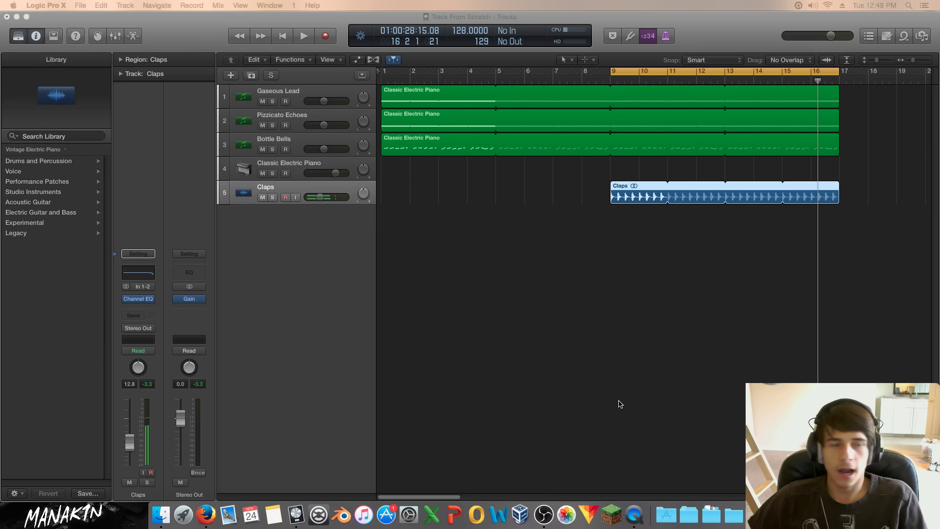
{"action": "left_click", "coordinate": [620, 381]}
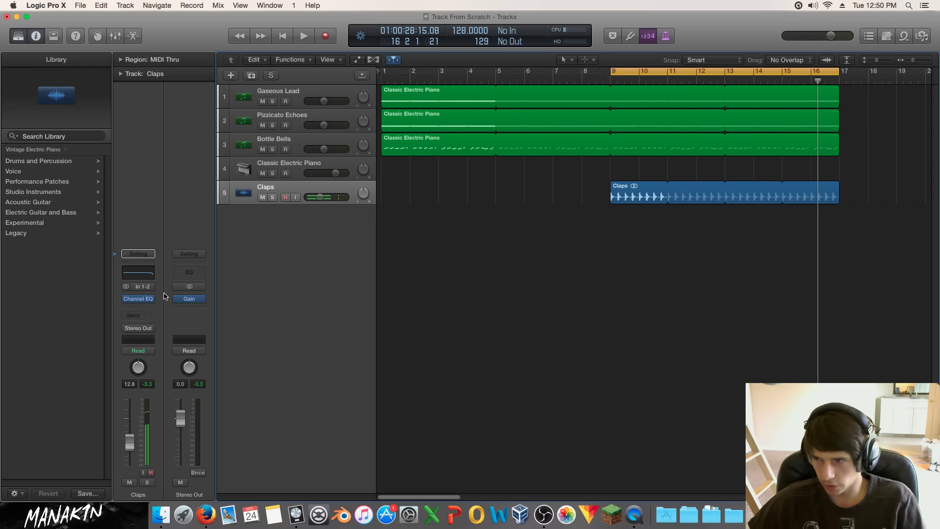
Insert a stereo Space Designer reverb after the Channel EQ on the Claps track and move its window clear of the track headers.
{"action": "left_click", "coordinate": [149, 306]}
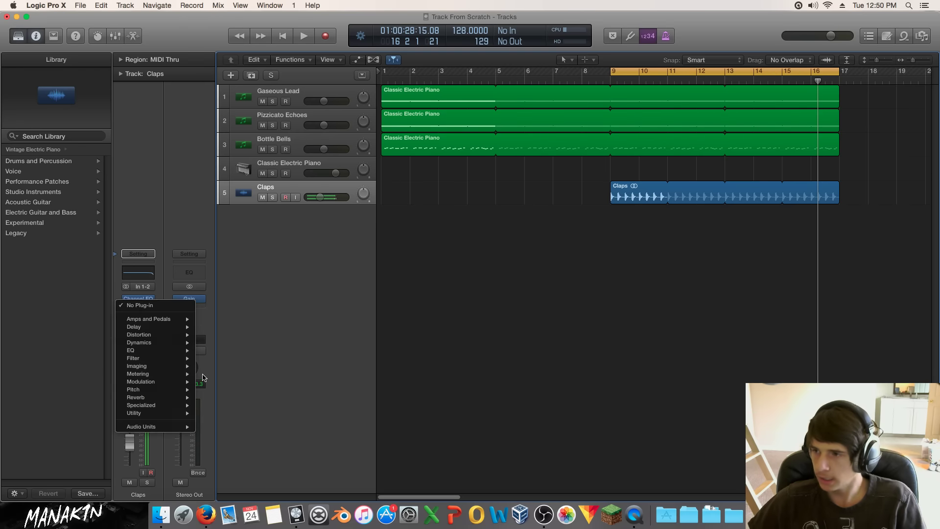
{"action": "mouse_move", "coordinate": [186, 399]}
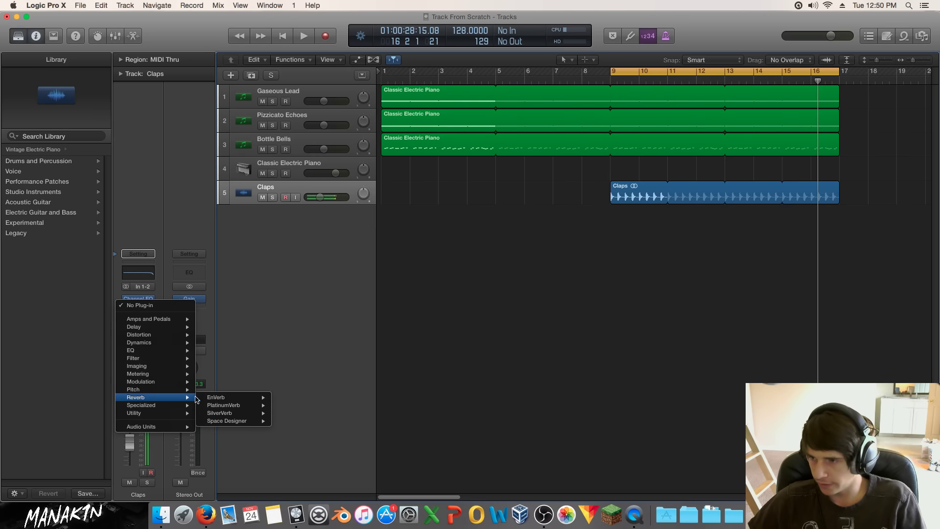
{"action": "mouse_move", "coordinate": [258, 421]}
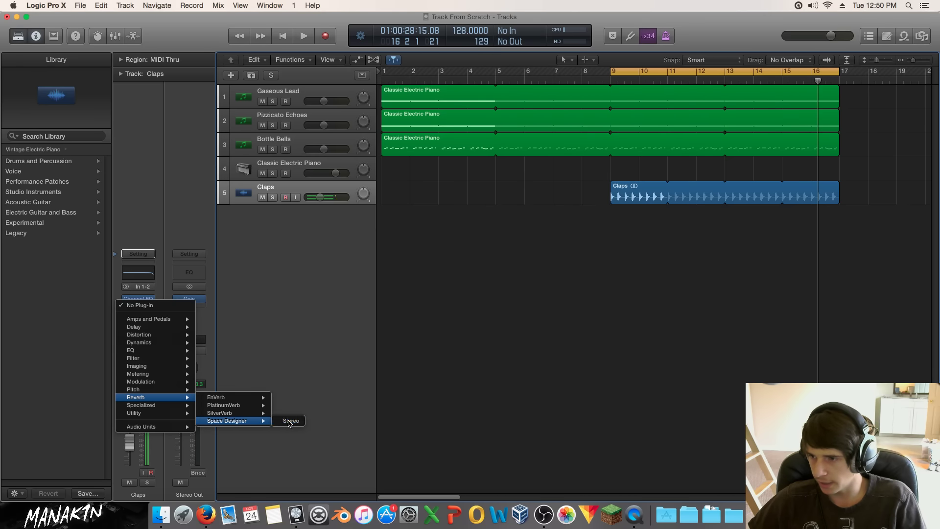
{"action": "left_click", "coordinate": [291, 421]}
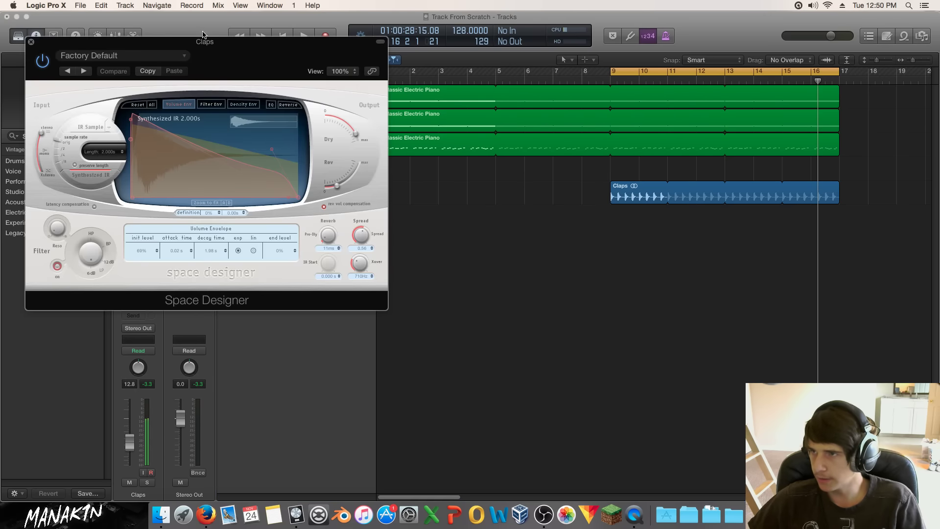
{"action": "left_click_drag", "start_coordinate": [202, 34], "coordinate": [689, 198]}
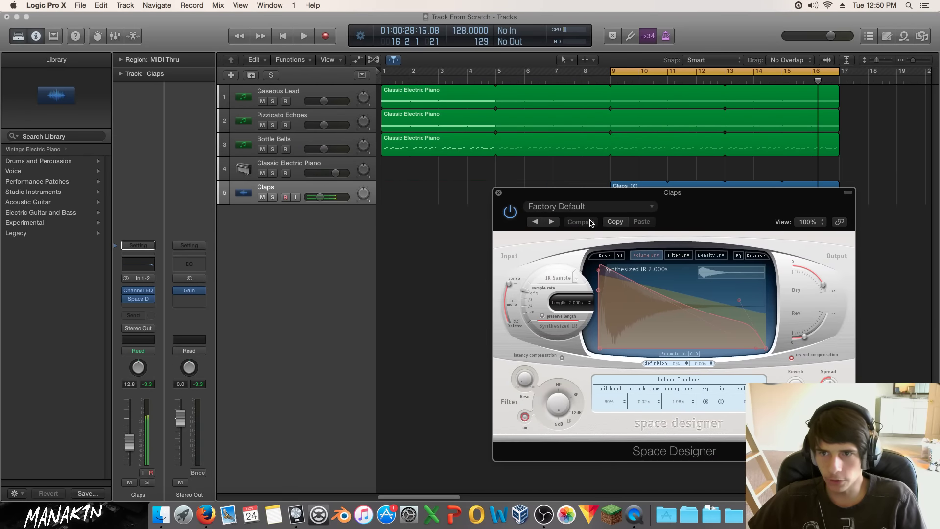
Play the claps briefly from bar 9 with the reverb and solo the Claps track.
{"action": "key", "text": "space"}
{"action": "key", "text": "space"}
{"action": "left_click", "coordinate": [273, 197]}
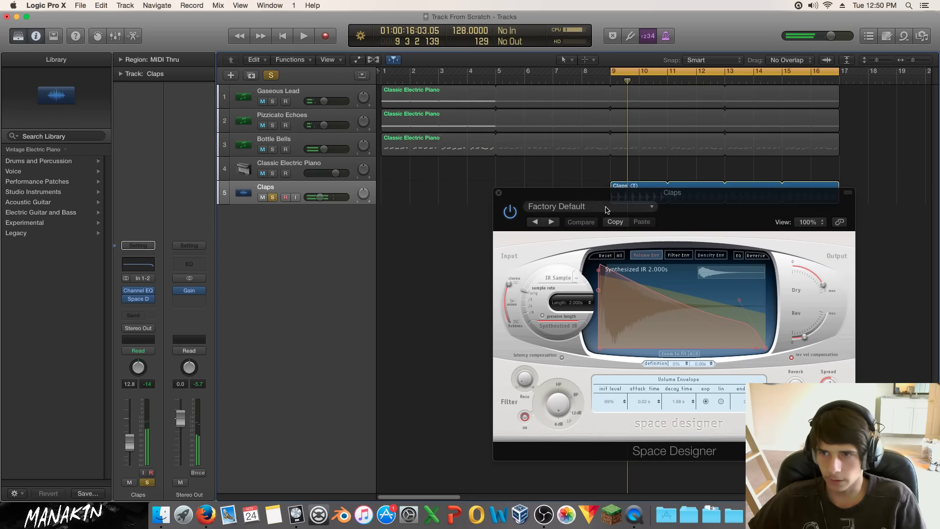
Compare the soloed claps with Space Designer bypassed and enabled during playback from bar 9.
{"action": "left_click", "coordinate": [509, 214]}
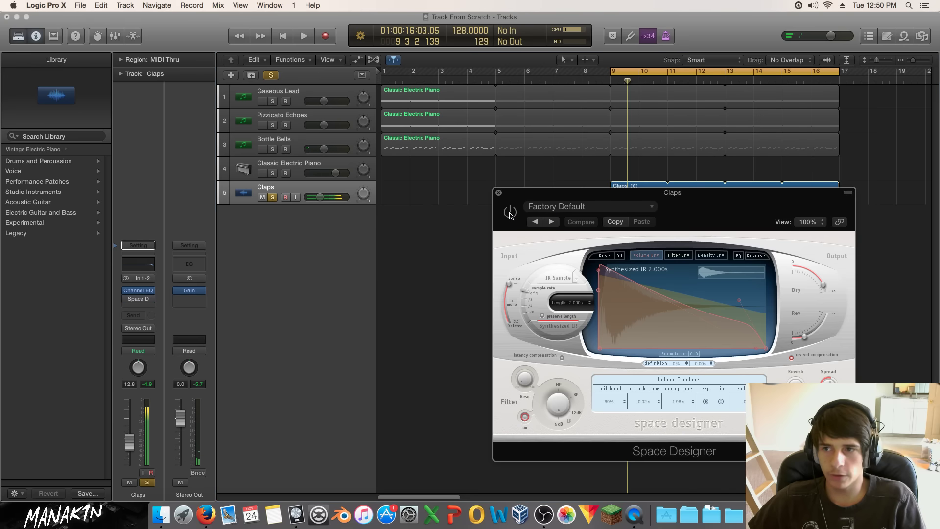
{"action": "key", "text": "space"}
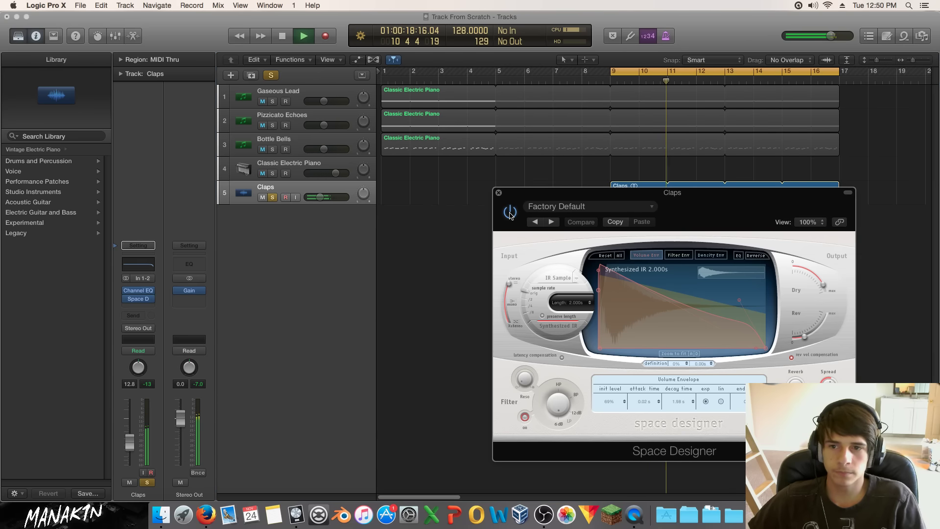
{"action": "key", "text": "space"}
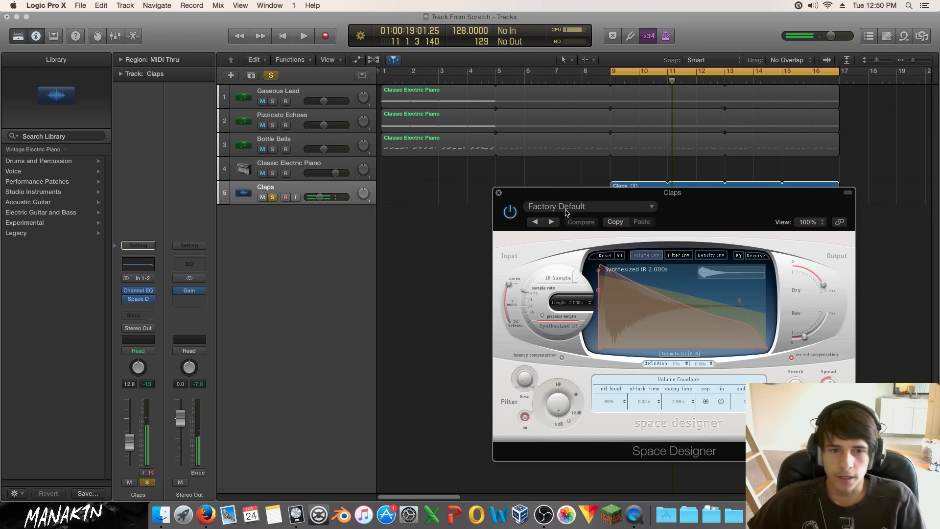
Load the Space Designer preset 1.0s Bright Chamber from the Medium Spaces Rooms category.
{"action": "left_click", "coordinate": [583, 207]}
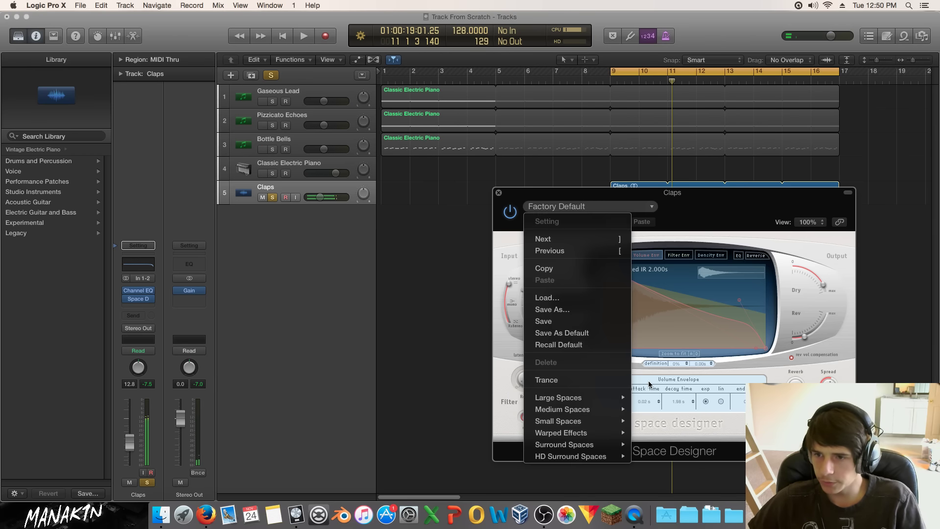
{"action": "mouse_move", "coordinate": [613, 397]}
{"action": "mouse_move", "coordinate": [693, 399]}
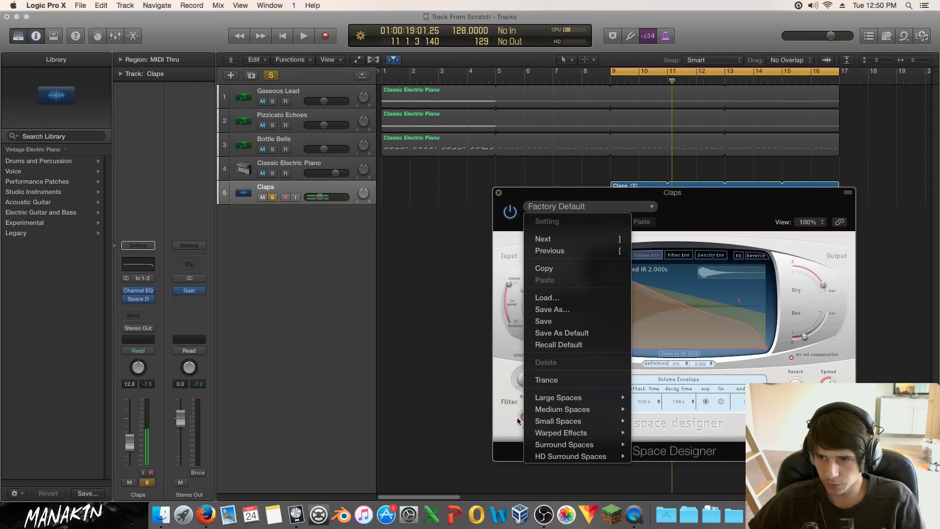
{"action": "mouse_move", "coordinate": [581, 412]}
{"action": "mouse_move", "coordinate": [660, 416]}
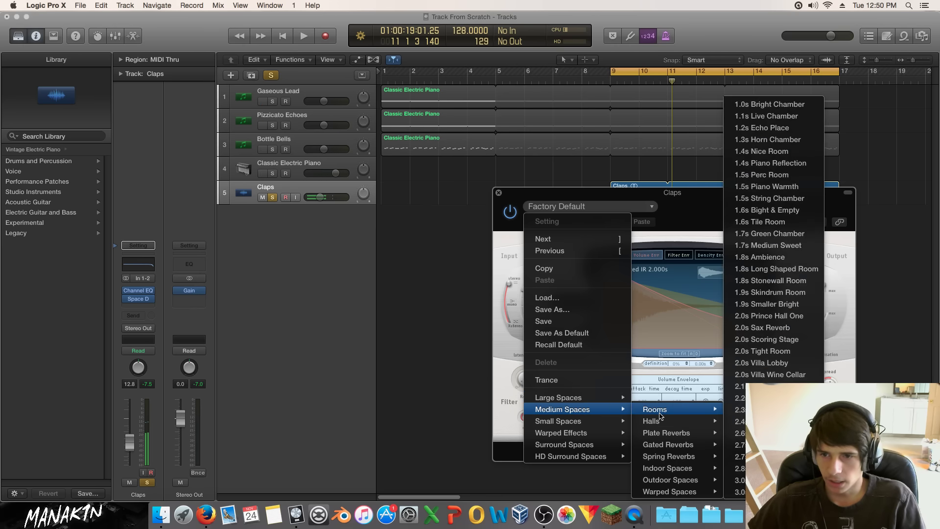
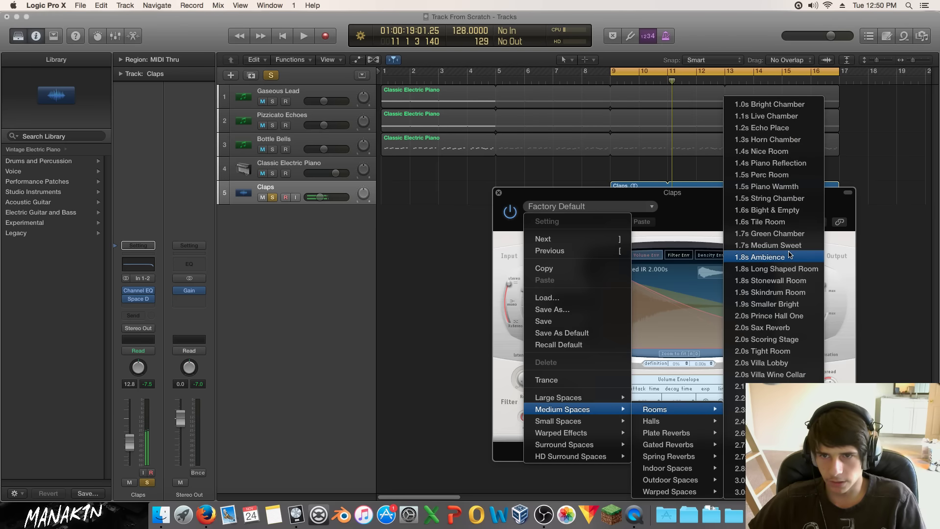
{"action": "left_click", "coordinate": [779, 107]}
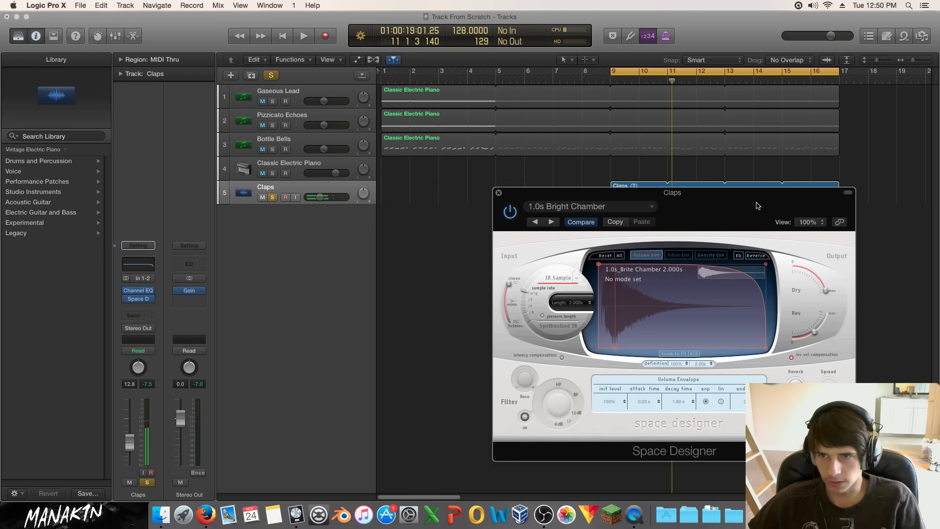
Play the claps while auditioning successive room presets from 1.1s Live Chamber to 1.5s Perc Room, briefly returning to 1.4s Piano Reflection.
{"action": "key", "text": "space"}
{"action": "left_click", "coordinate": [552, 222]}
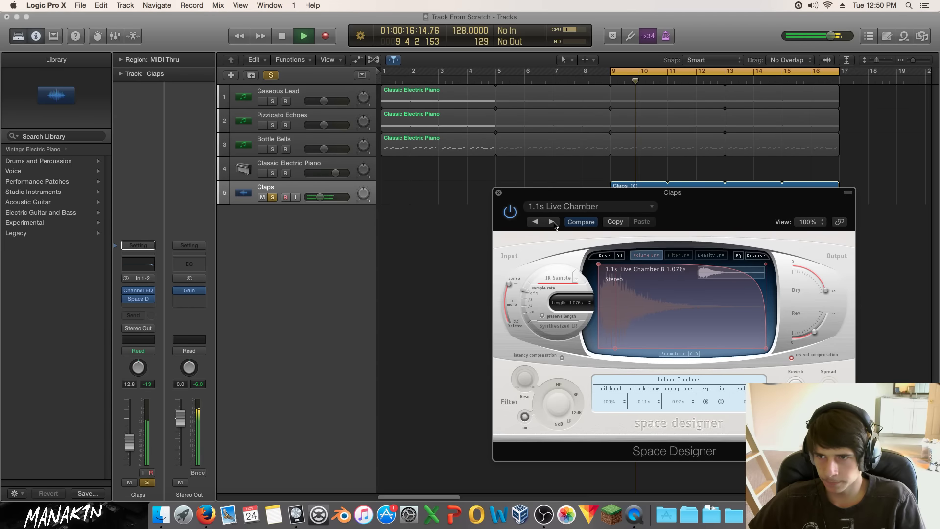
{"action": "left_click", "coordinate": [552, 222]}
{"action": "left_click", "coordinate": [551, 222]}
{"action": "left_click", "coordinate": [553, 223]}
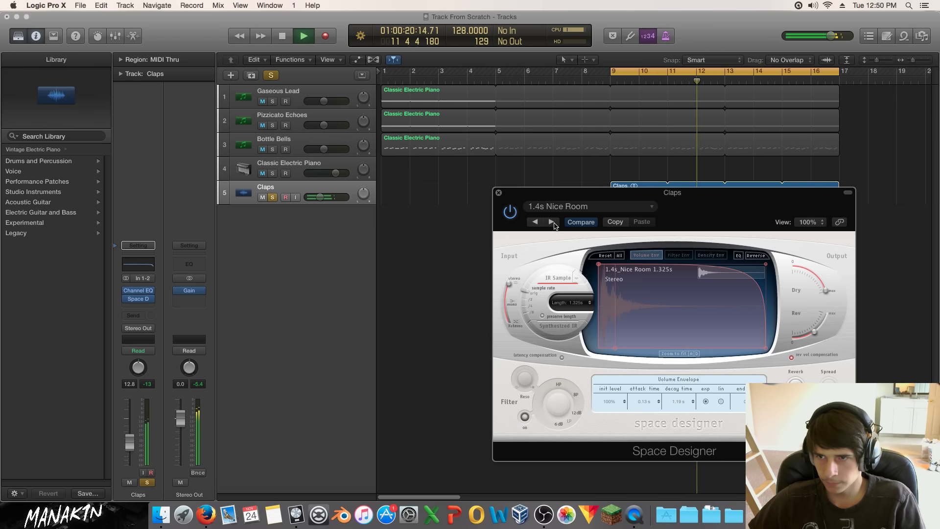
{"action": "left_click", "coordinate": [552, 222]}
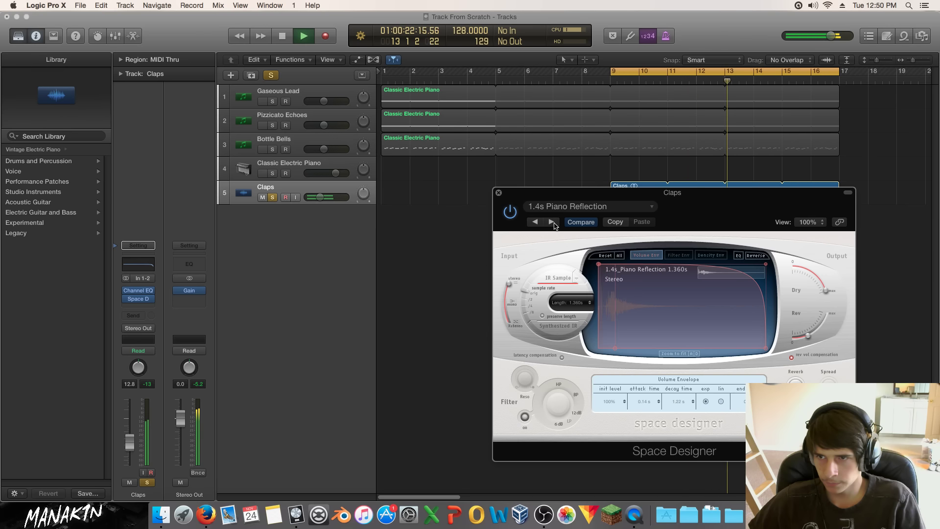
{"action": "left_click", "coordinate": [553, 222]}
{"action": "key", "text": "space"}
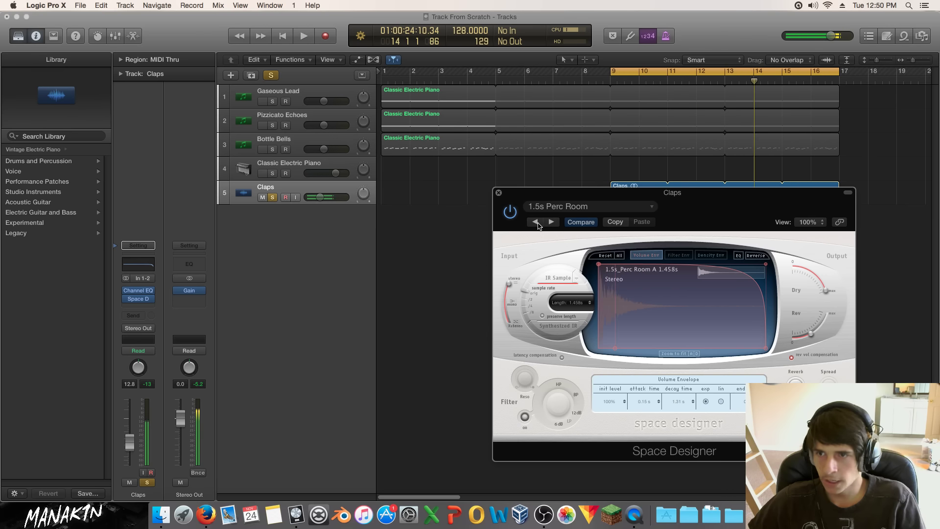
{"action": "key", "text": "bracketleft"}
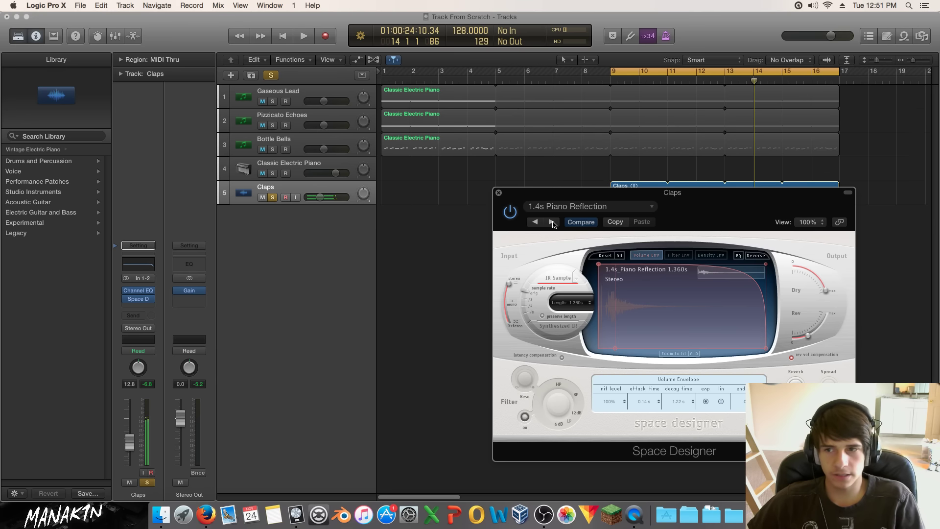
{"action": "left_click", "coordinate": [552, 222]}
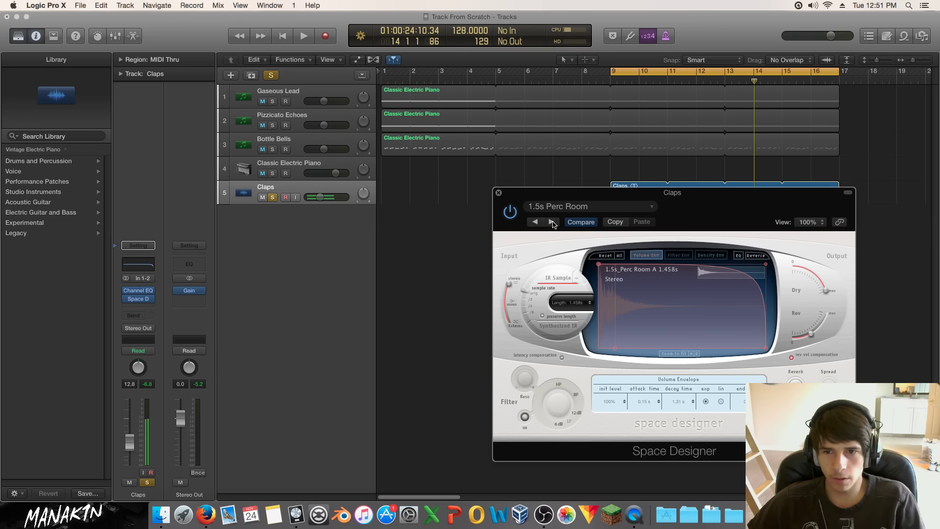
Play the claps from bar 9 while stepping through the reverb presets from 1.5s Piano Warmth to 1.9s Skindrum Room.
{"action": "key", "text": "space"}
{"action": "left_click", "coordinate": [551, 223]}
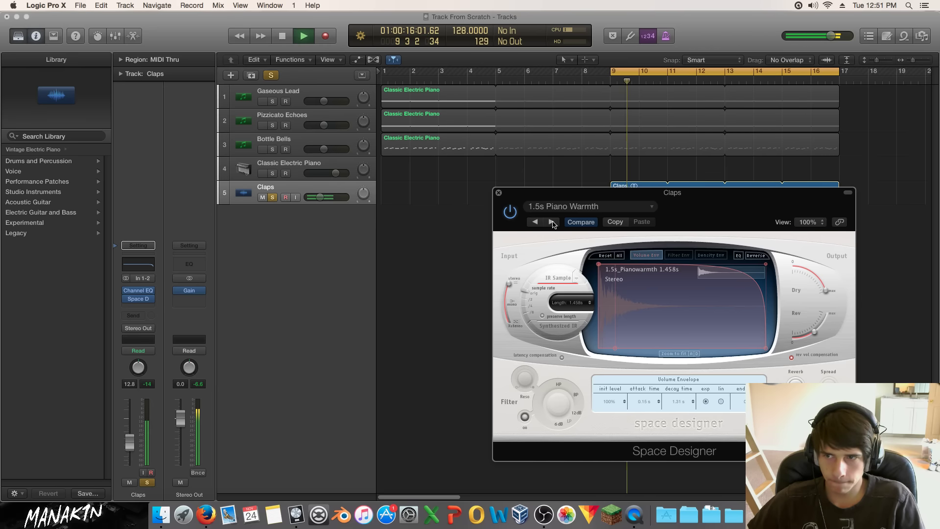
{"action": "left_click", "coordinate": [552, 222]}
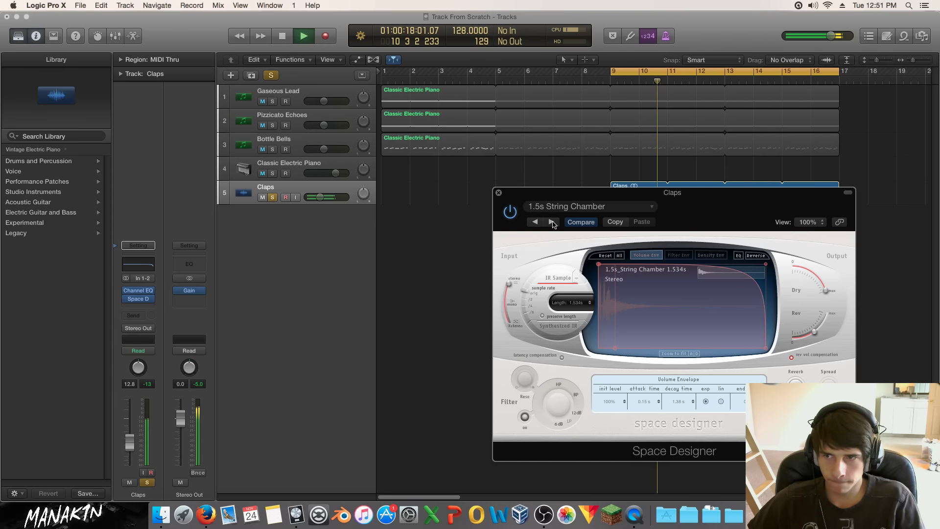
{"action": "left_click", "coordinate": [551, 222]}
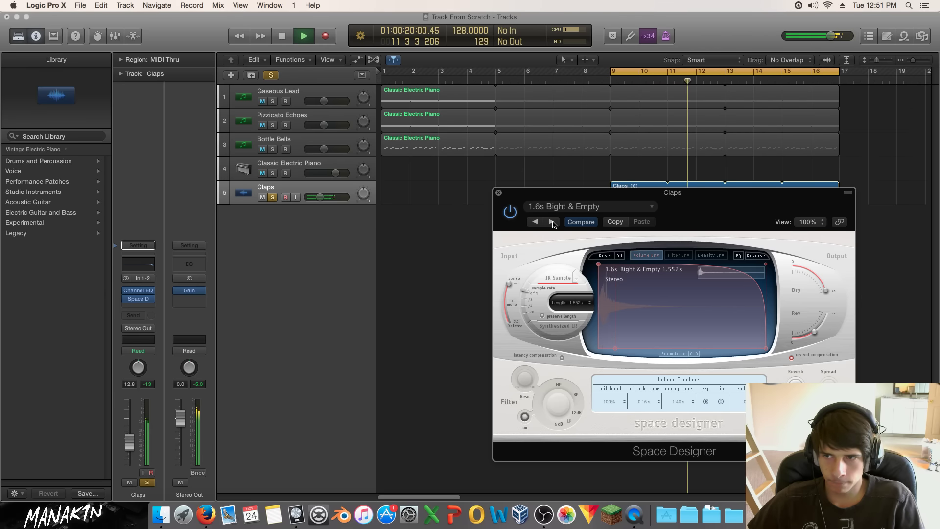
{"action": "left_click", "coordinate": [552, 222]}
{"action": "left_click", "coordinate": [552, 222]}
{"action": "left_click", "coordinate": [551, 223]}
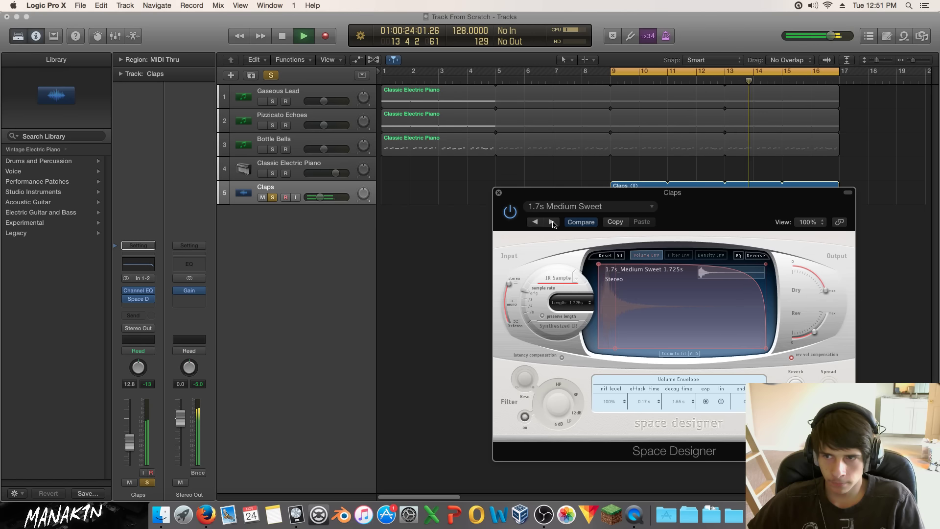
{"action": "left_click", "coordinate": [552, 222]}
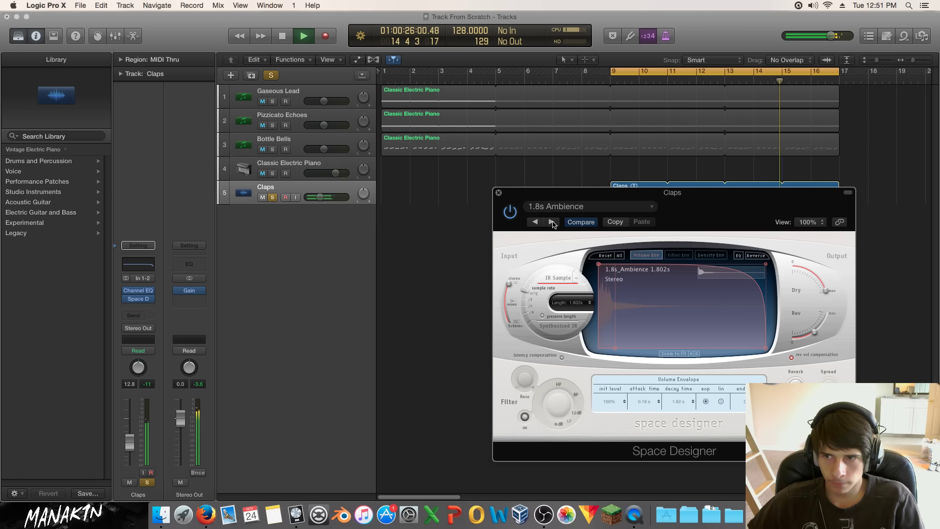
{"action": "left_click", "coordinate": [552, 223]}
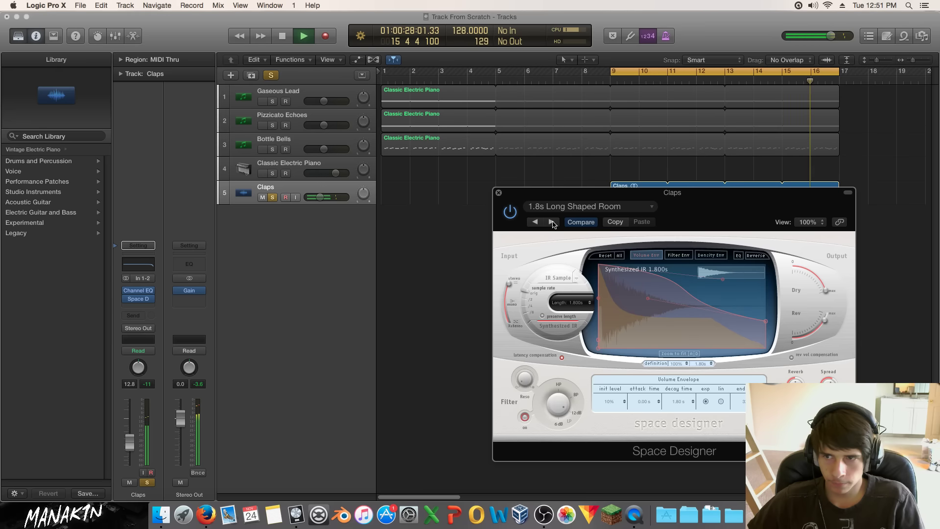
{"action": "left_click", "coordinate": [552, 222]}
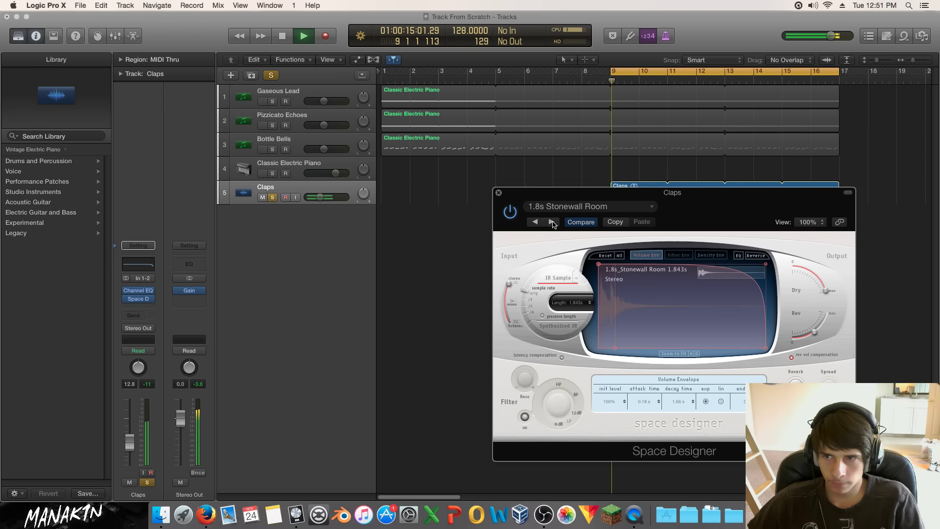
{"action": "left_click", "coordinate": [552, 222]}
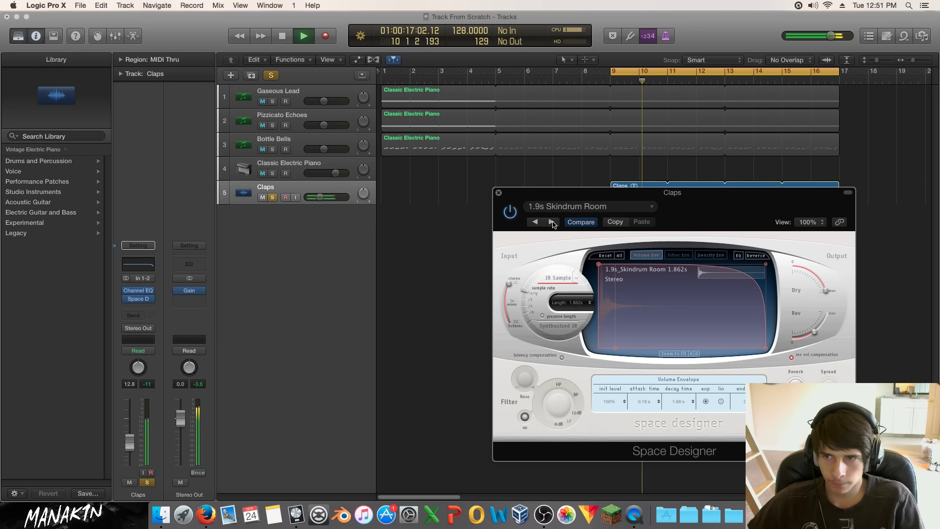
{"action": "key", "text": "space"}
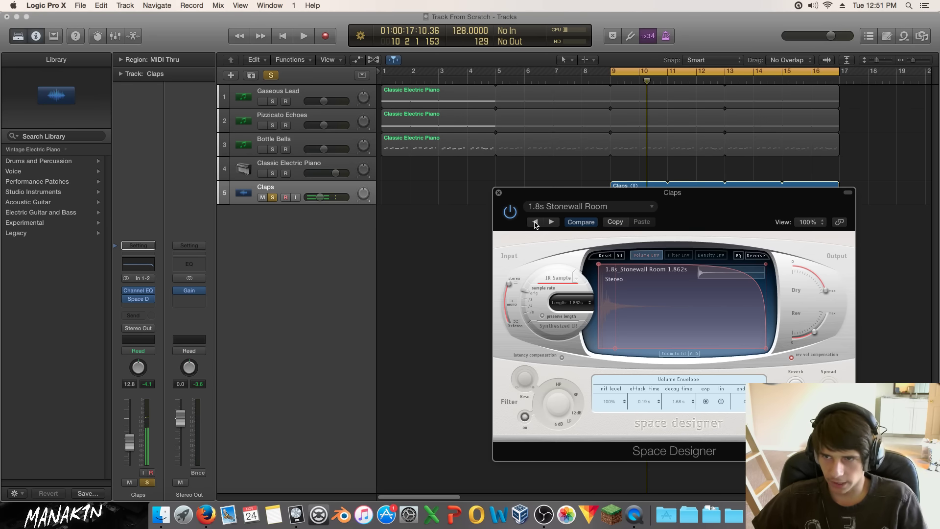
Return the reverb to the 1.8s Stonewall Room preset and play the claps from bar 9 with it.
{"action": "key", "text": "space"}
{"action": "left_click", "coordinate": [535, 222]}
{"action": "left_click", "coordinate": [550, 221]}
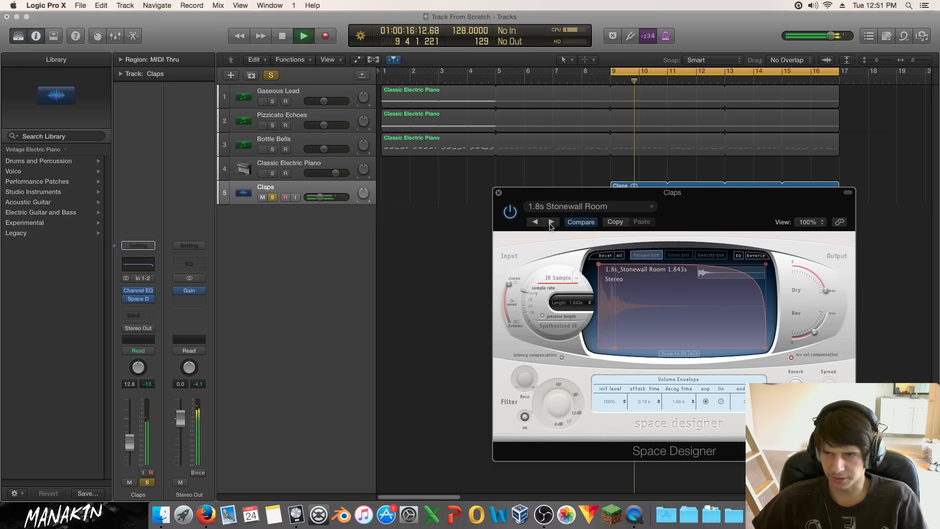
{"action": "key", "text": "space"}
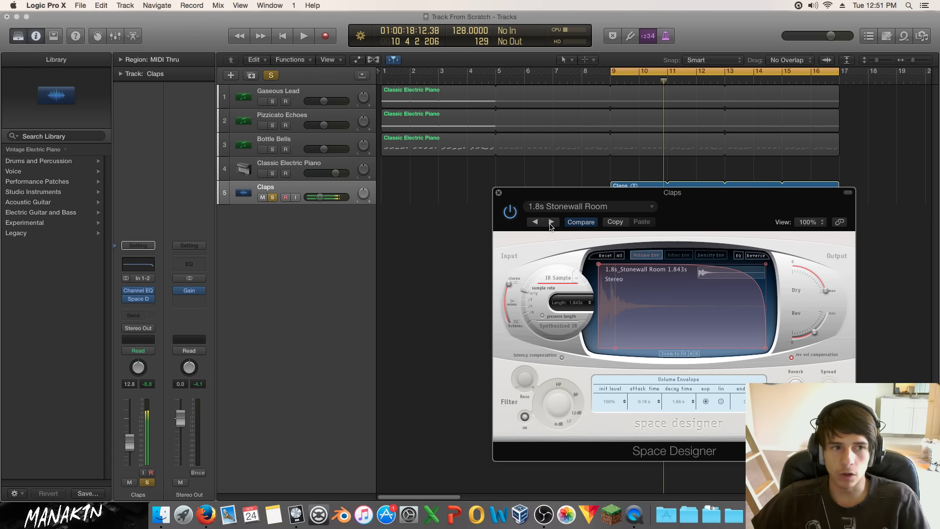
Advance the reverb past 1.9s Skindrum Room to 1.9s Smaller Bright and replay the claps from bar 9.
{"action": "key", "text": "space"}
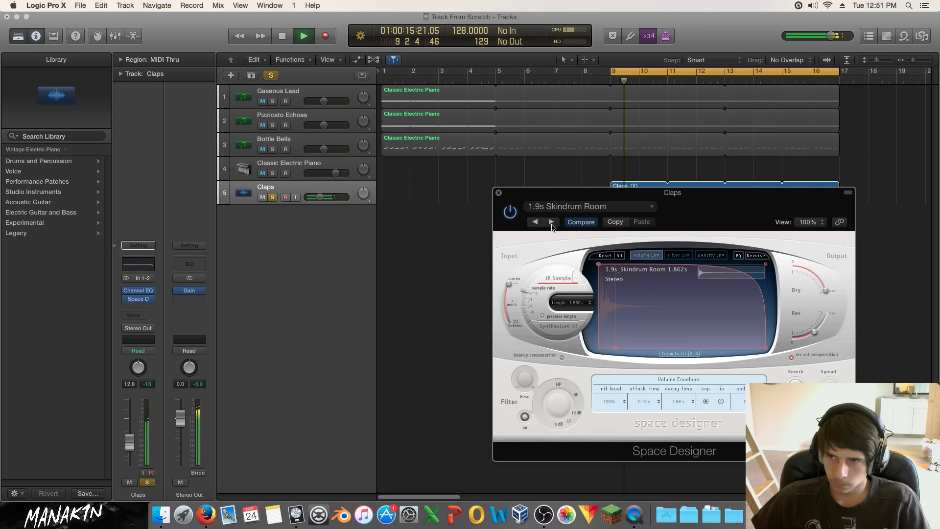
{"action": "left_click", "coordinate": [551, 222]}
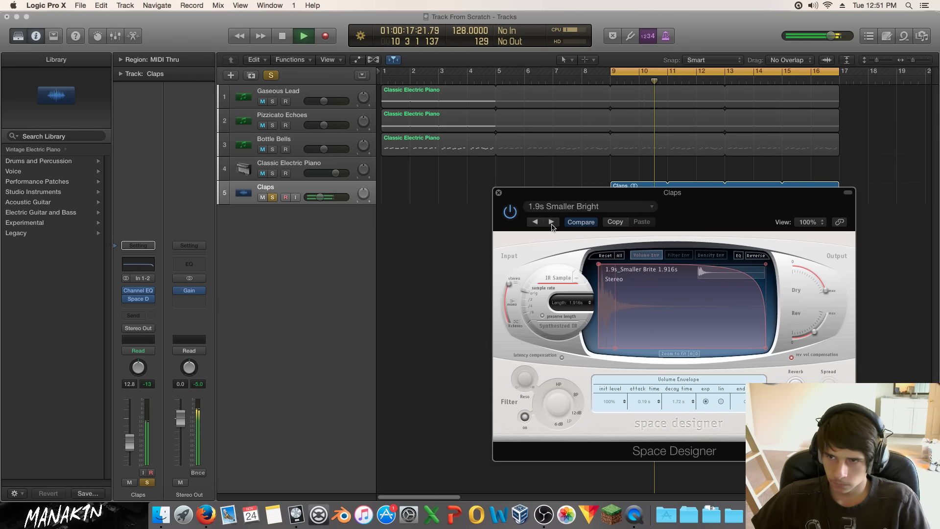
{"action": "key", "text": "space"}
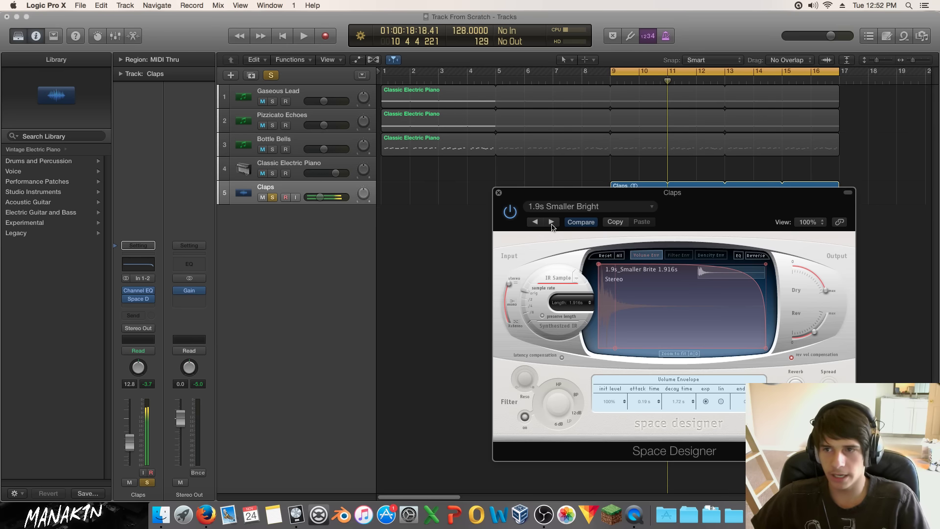
{"action": "key", "text": "space"}
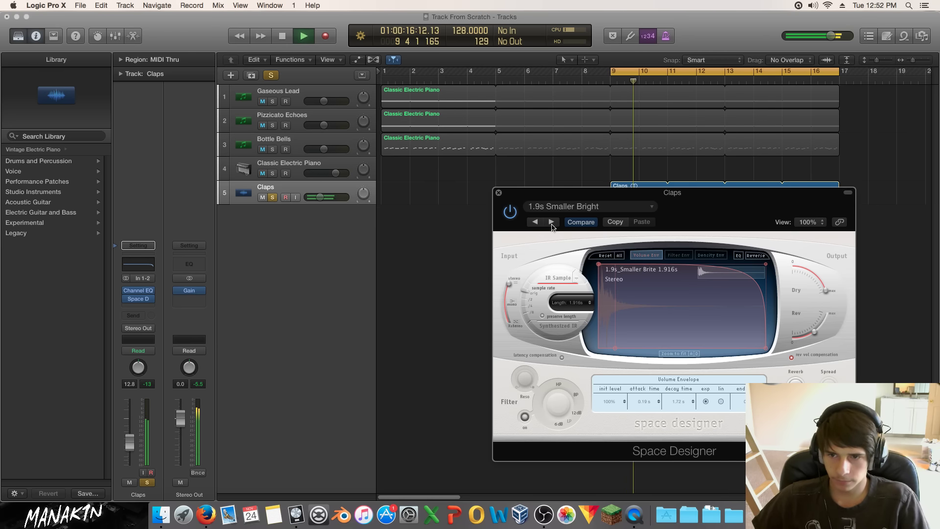
{"action": "key", "text": "space"}
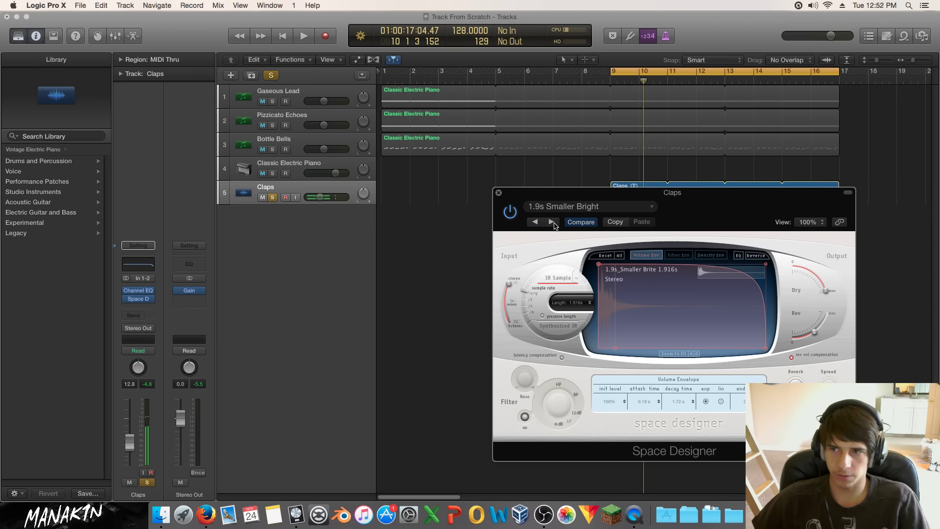
Play the claps while stepping the reverb through successive room presets from 2.0s Sax Reverb to 3.0s Hansa Studio + and on to 1.3s Medium Hall.
{"action": "left_click", "coordinate": [552, 222]}
{"action": "key", "text": "space"}
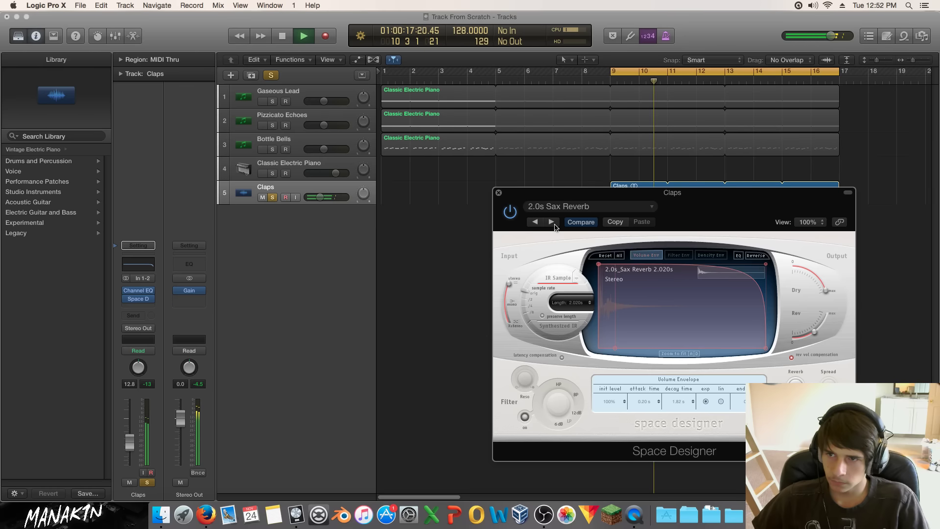
{"action": "left_click", "coordinate": [553, 223]}
{"action": "left_click", "coordinate": [552, 222]}
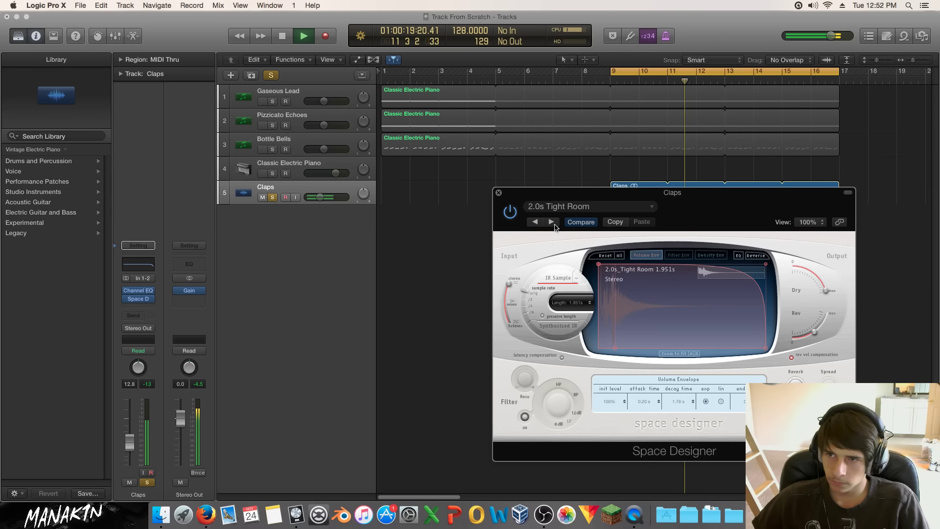
{"action": "left_click", "coordinate": [552, 221]}
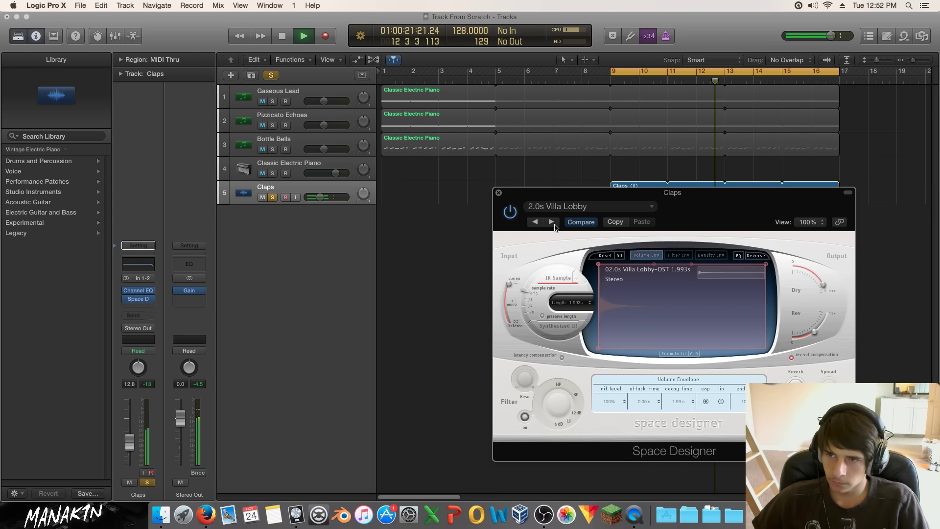
{"action": "left_click", "coordinate": [552, 222]}
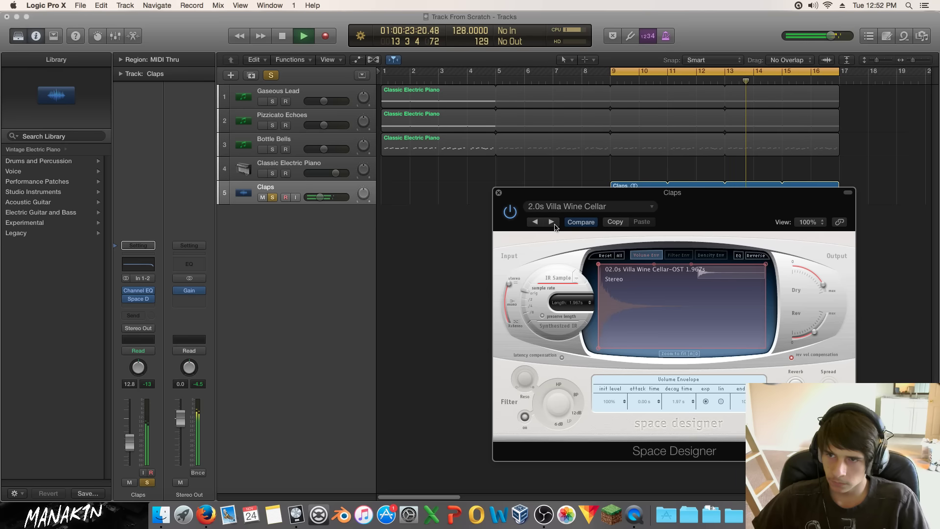
{"action": "left_click", "coordinate": [553, 223]}
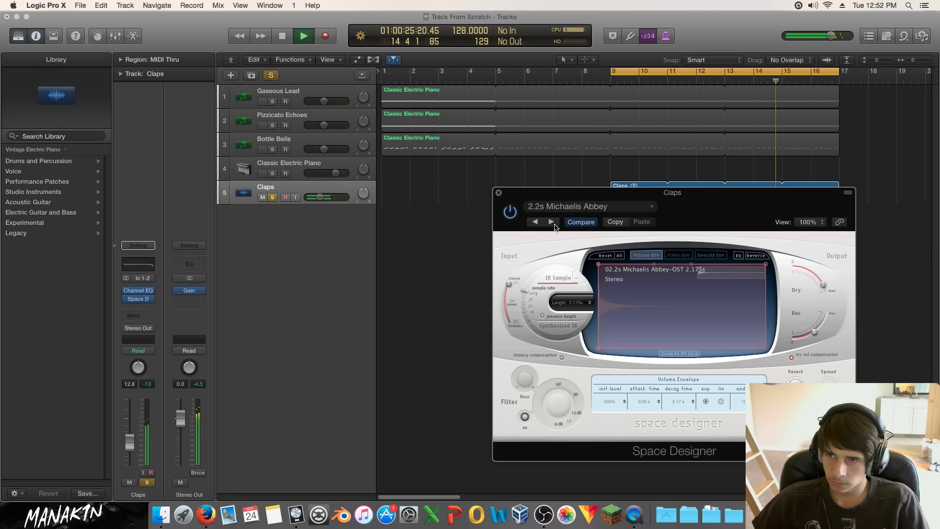
{"action": "left_click", "coordinate": [552, 222]}
{"action": "left_click", "coordinate": [552, 222]}
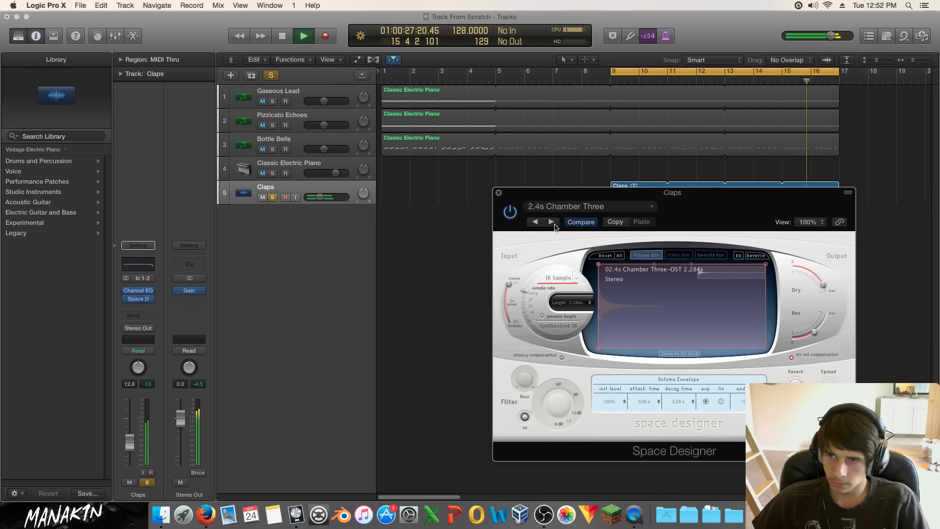
{"action": "left_click", "coordinate": [553, 223]}
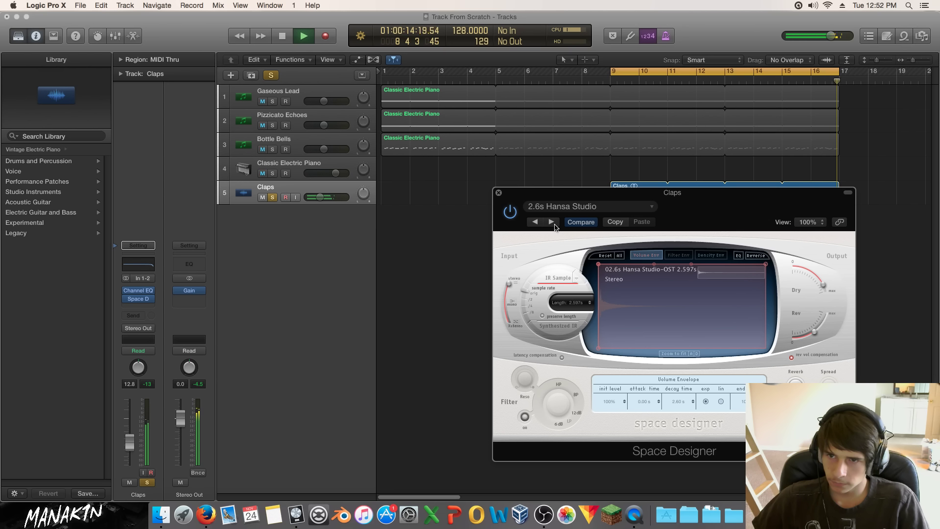
{"action": "left_click", "coordinate": [552, 222]}
{"action": "left_click", "coordinate": [552, 222]}
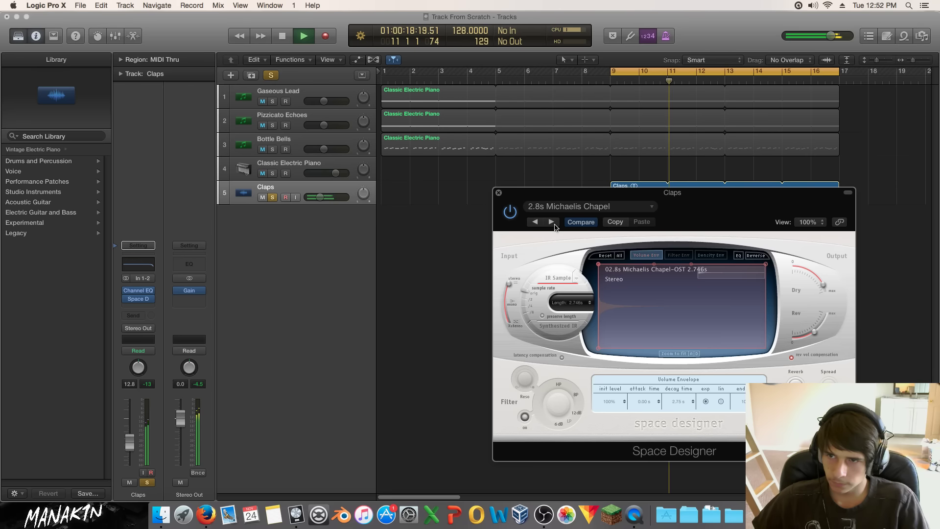
{"action": "left_click", "coordinate": [552, 222]}
{"action": "left_click", "coordinate": [552, 223]}
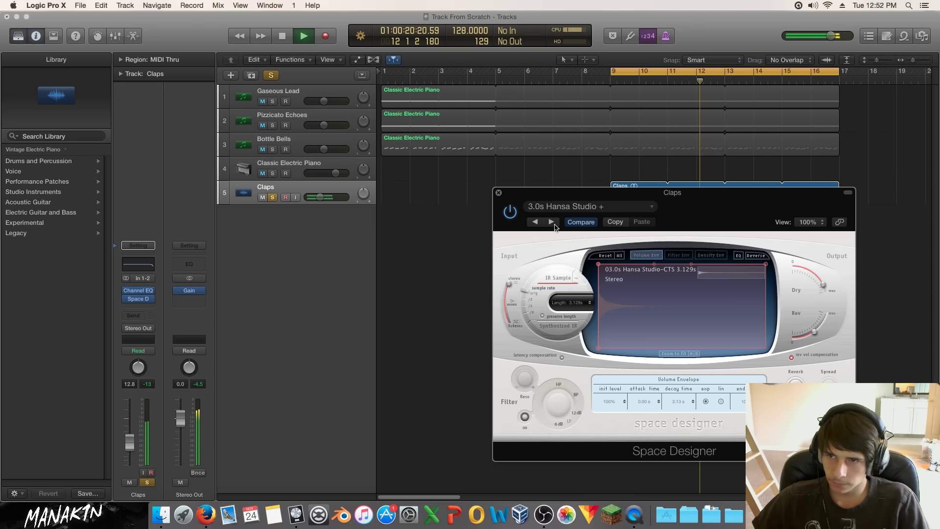
{"action": "left_click", "coordinate": [552, 222]}
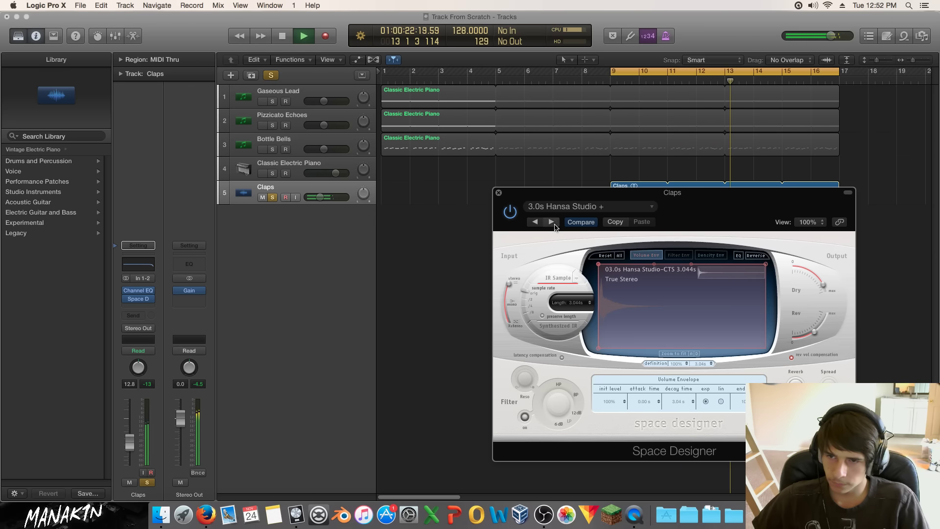
{"action": "key", "text": "space"}
Restore the 1.9s Smaller Bright preset from the medium room spaces and play the claps with it.
{"action": "left_click", "coordinate": [570, 208]}
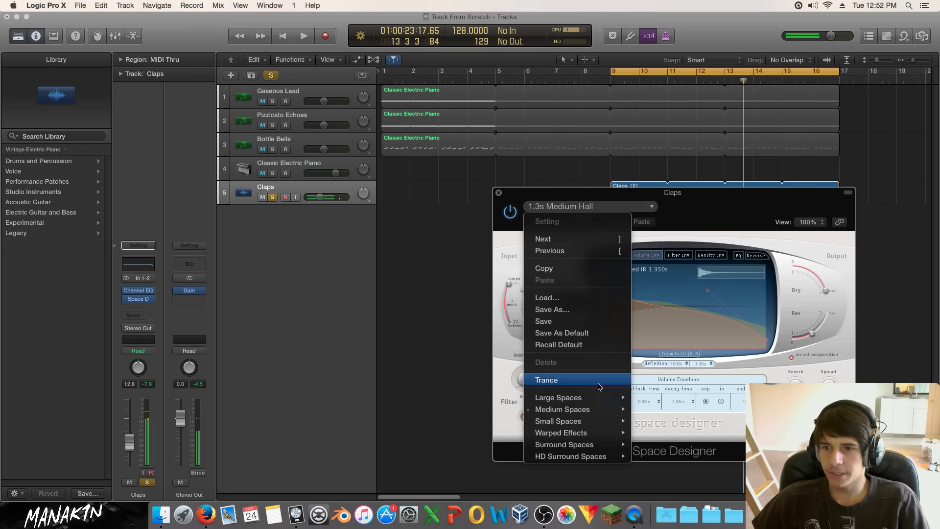
{"action": "mouse_move", "coordinate": [602, 410]}
{"action": "mouse_move", "coordinate": [698, 411]}
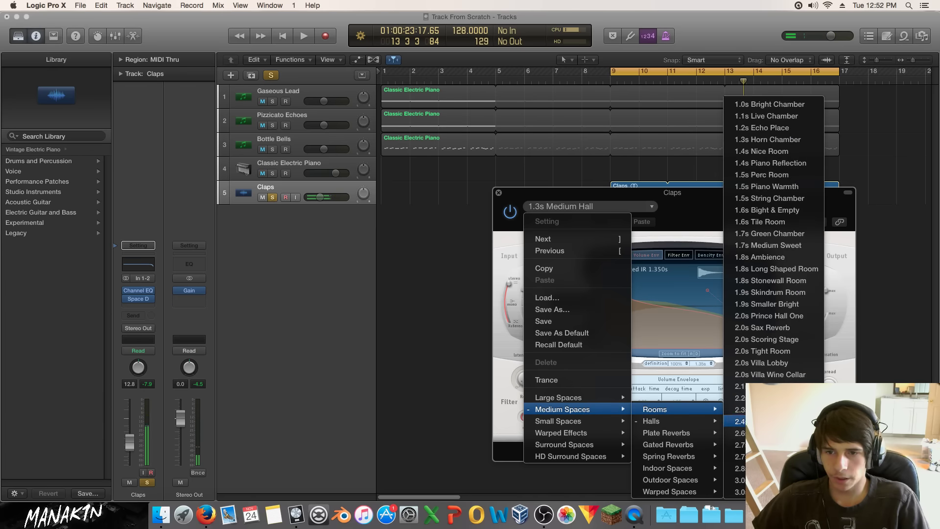
{"action": "left_click", "coordinate": [793, 308]}
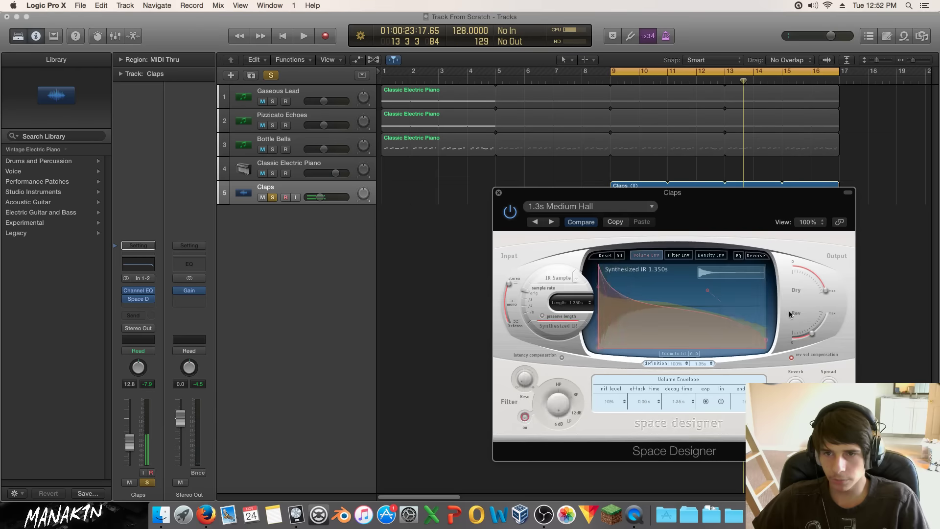
{"action": "key", "text": "space"}
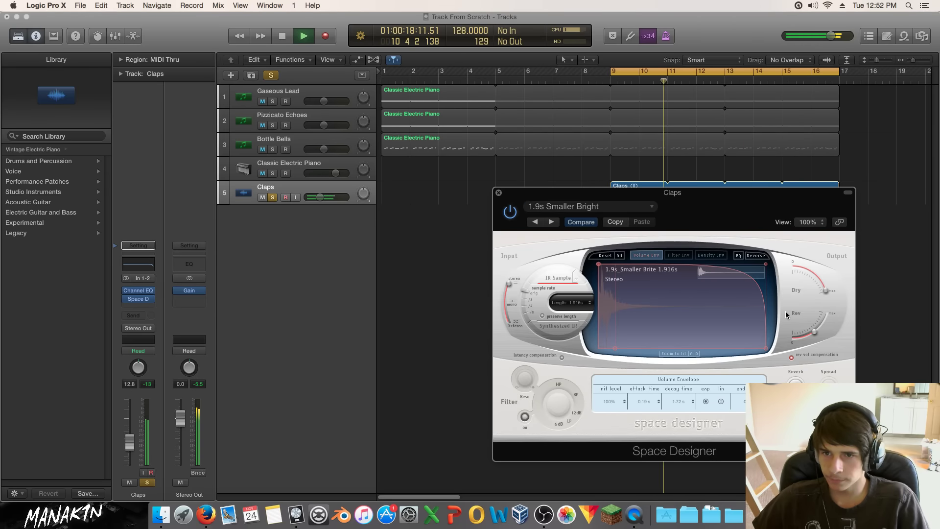
{"action": "key", "text": "space"}
Boost the second band of the reverb's built-in EQ by 11.5 dB around 190 Hz and play the claps.
{"action": "left_click", "coordinate": [740, 253]}
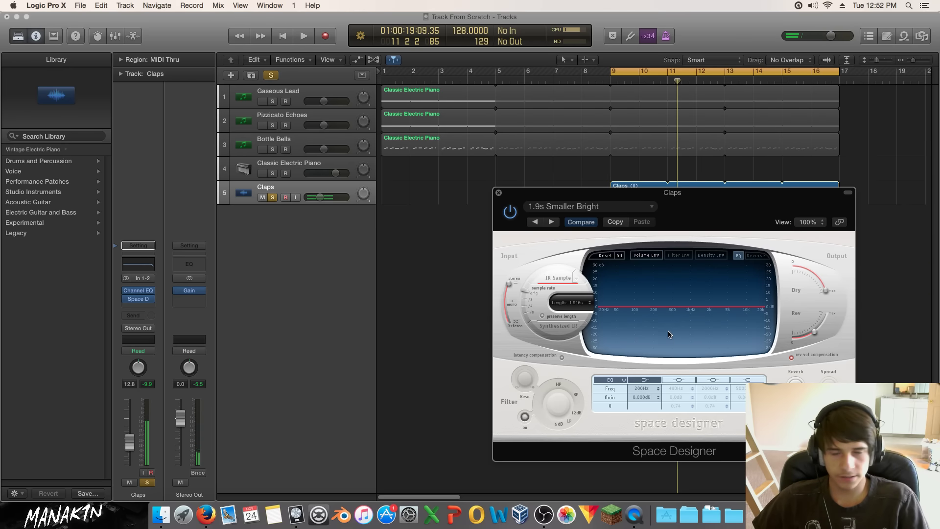
{"action": "left_click_drag", "start_coordinate": [668, 339], "coordinate": [662, 290]}
{"action": "key", "text": "space"}
{"action": "key", "text": "space"}
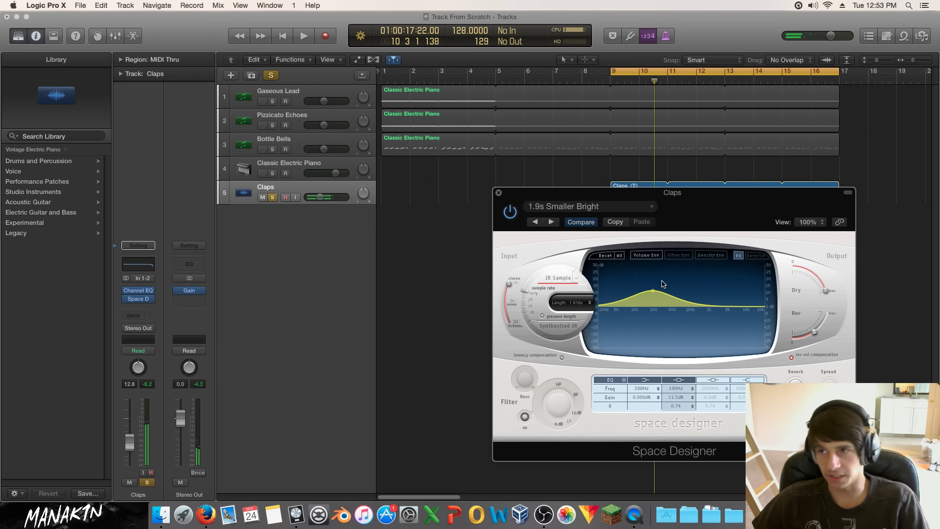
Cut the reverb EQ's second band to -4.0 dB and compare the playing claps with the band off and on.
{"action": "left_click_drag", "start_coordinate": [660, 278], "coordinate": [660, 300]}
{"action": "key", "text": "space"}
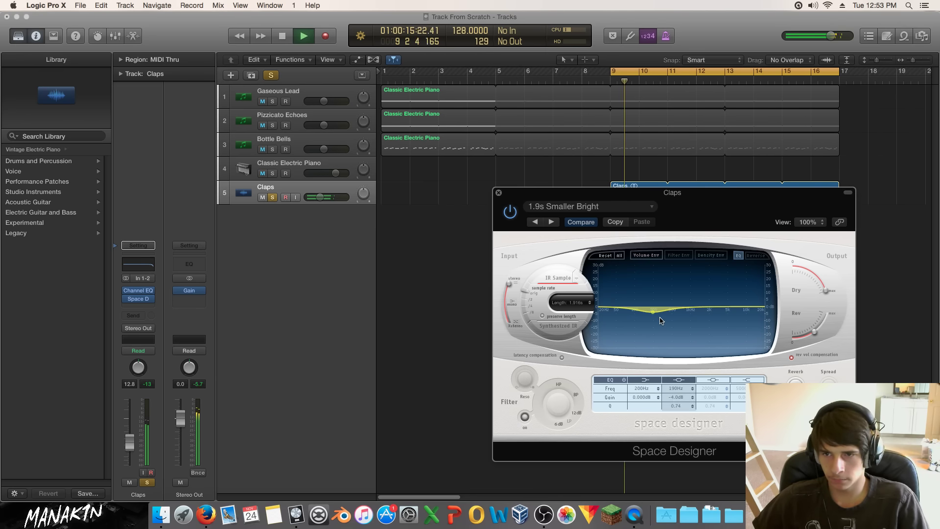
{"action": "left_click", "coordinate": [682, 379]}
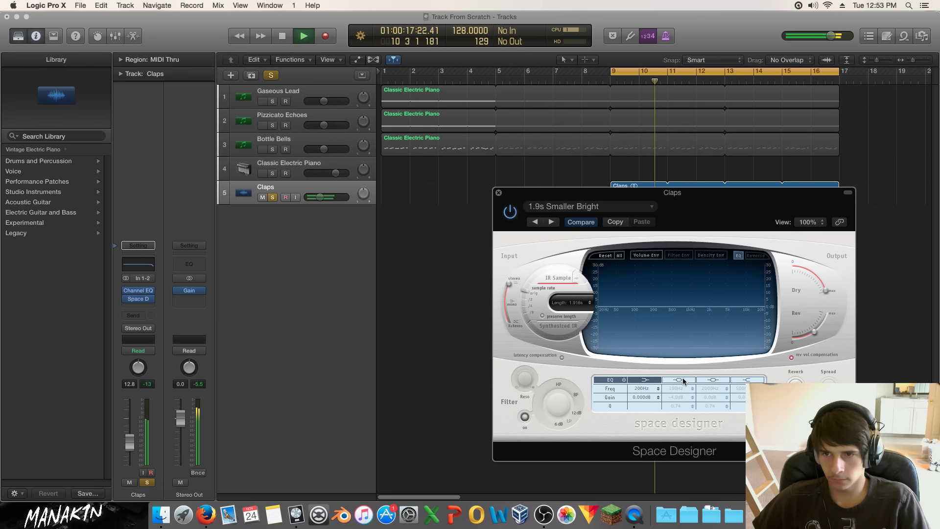
{"action": "left_click", "coordinate": [683, 379]}
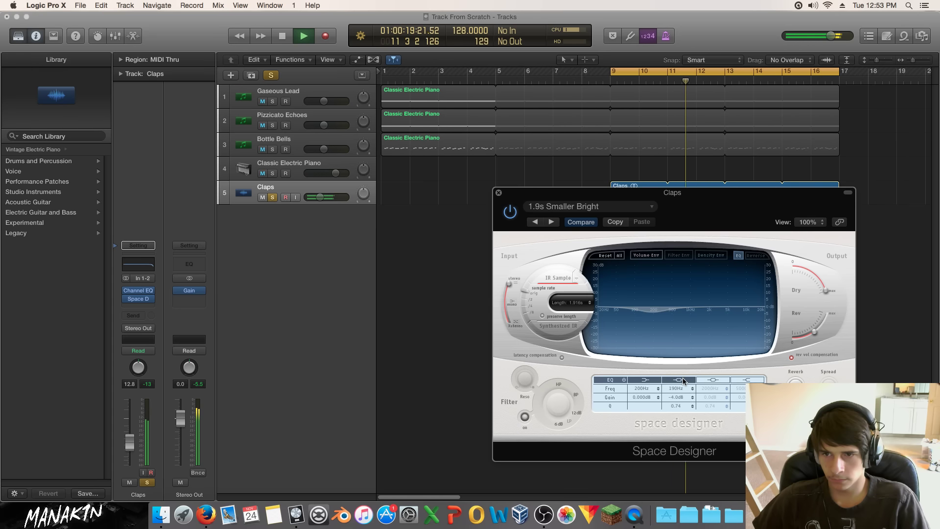
{"action": "key", "text": "space"}
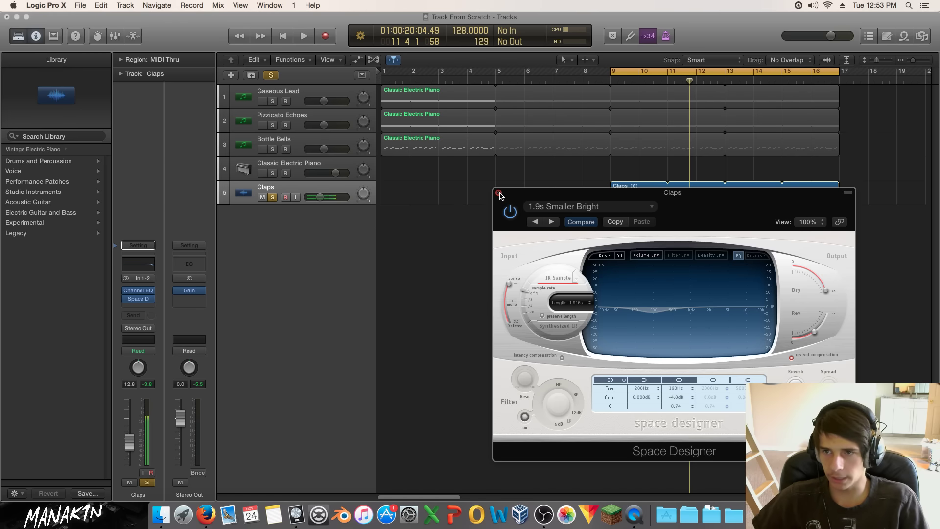
Review the reverb's volume envelope and its EQ curve, and close Space Designer.
{"action": "left_click", "coordinate": [645, 257]}
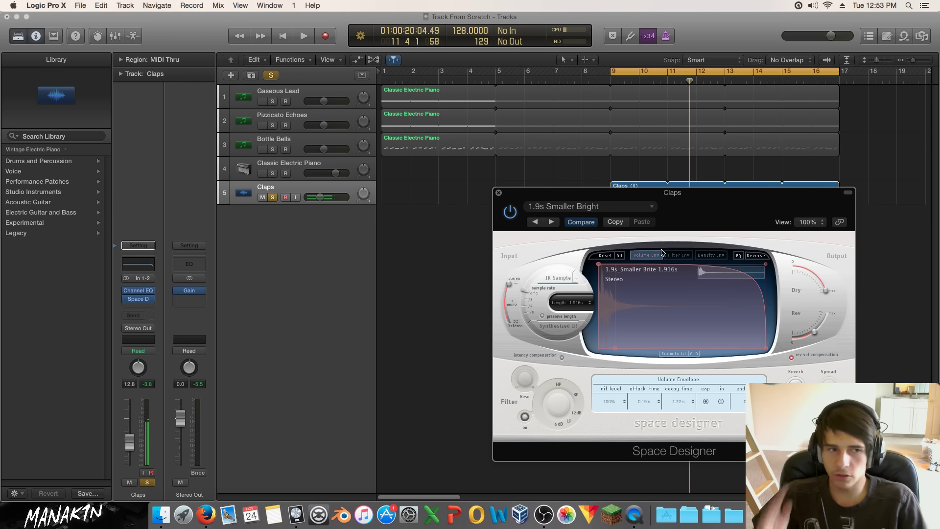
{"action": "left_click", "coordinate": [738, 256]}
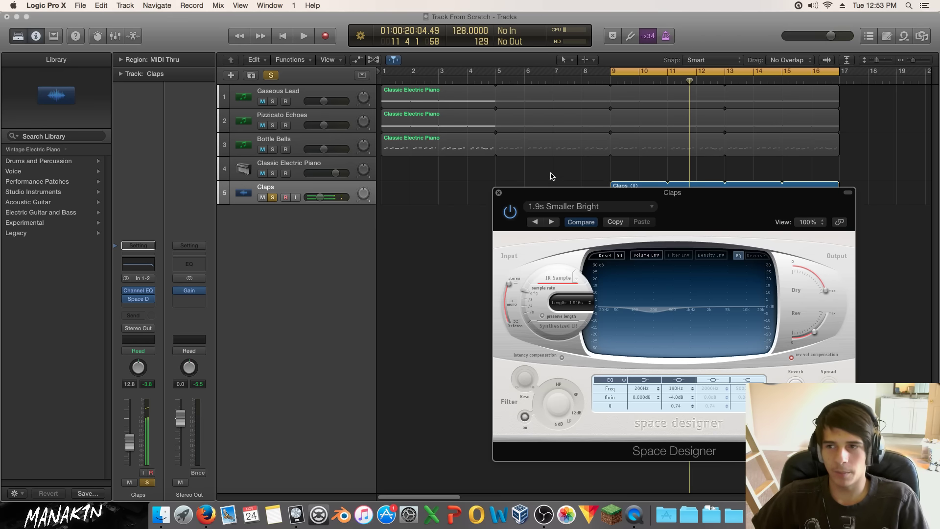
{"action": "left_click", "coordinate": [498, 193]}
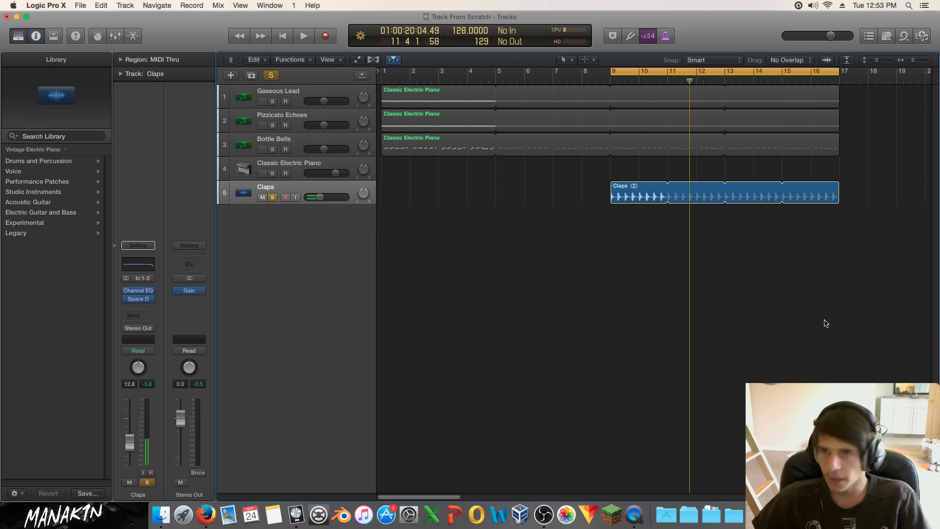
Replay the claps alone from bar 9, take them out of solo and play them with the full arrangement.
{"action": "key", "text": "space"}
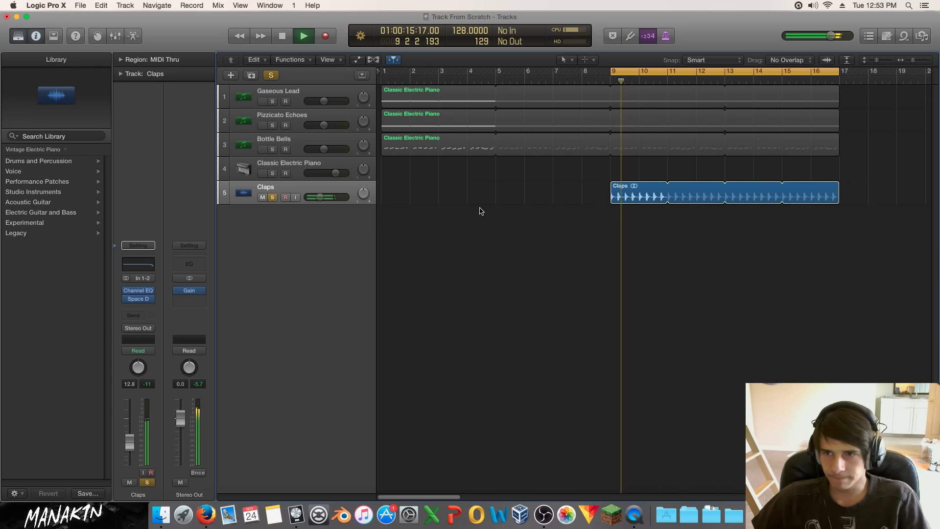
{"action": "key", "text": "space"}
{"action": "left_click", "coordinate": [272, 197]}
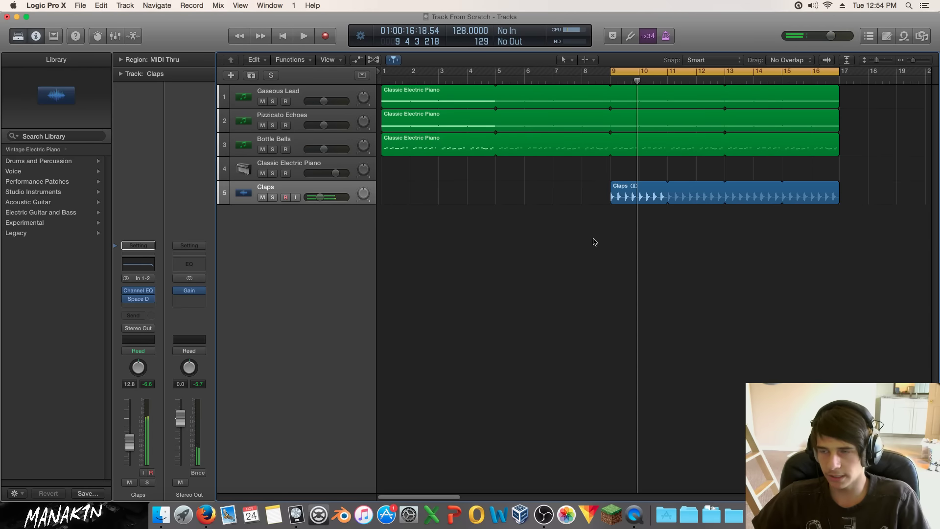
{"action": "key", "text": "space"}
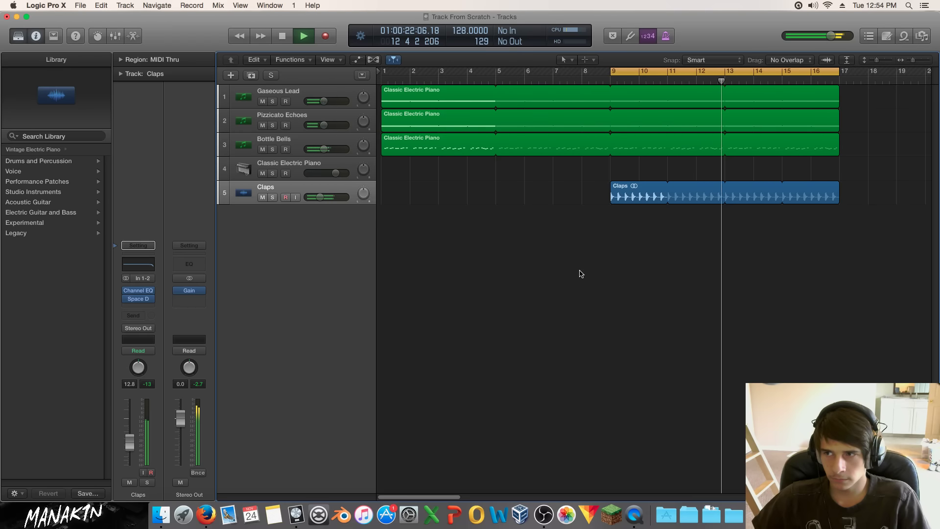
{"action": "key", "text": "space"}
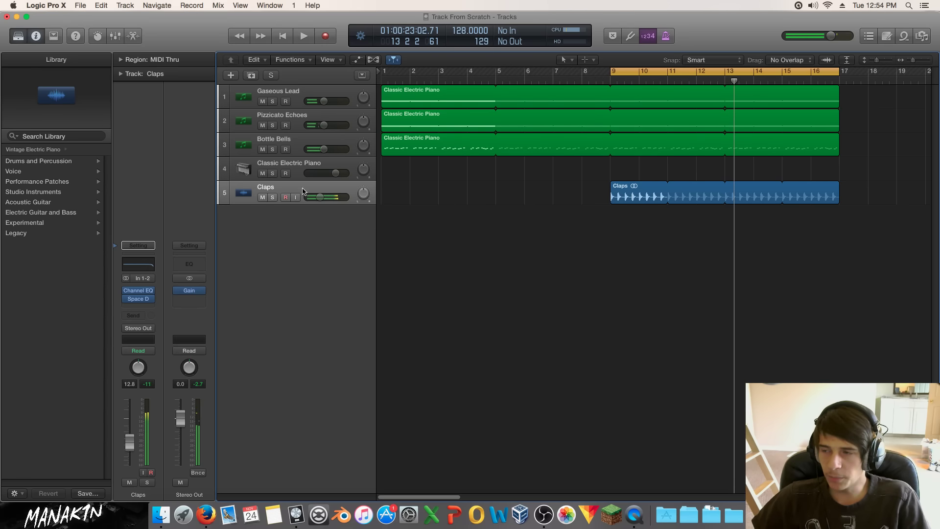
Try a second Channel EQ after the claps' reverb, boosting 9300 Hz by 11.5 dB with Q 1.00 and lowering the gain to 0.5 dB.
{"action": "left_click", "coordinate": [142, 307]}
{"action": "left_click", "coordinate": [459, 334]}
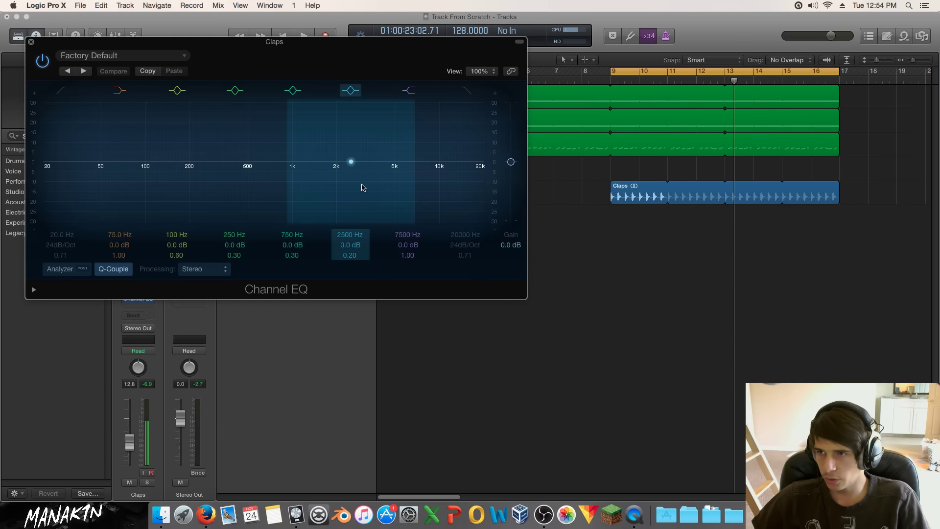
{"action": "left_click_drag", "start_coordinate": [362, 187], "coordinate": [403, 161]}
{"action": "key", "text": "space"}
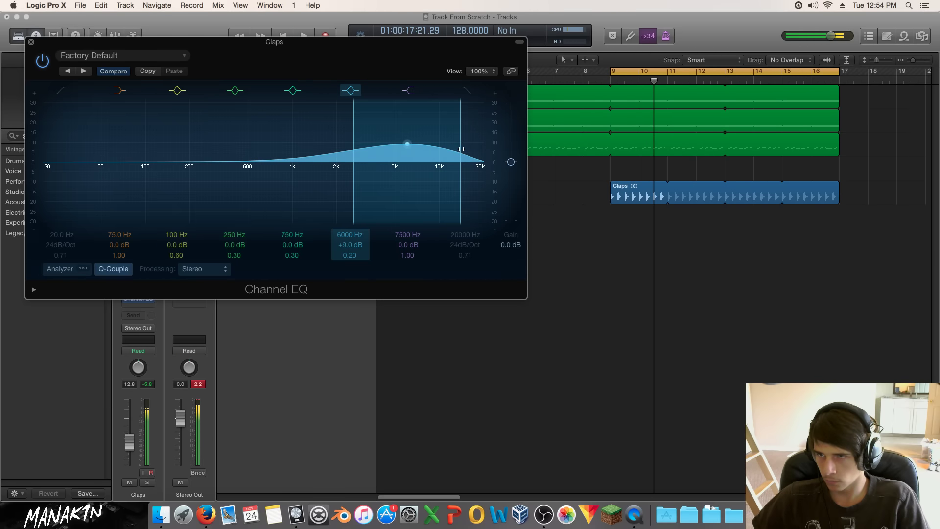
{"action": "mouse_move", "coordinate": [461, 149]}
{"action": "left_mouse_down"}
{"action": "mouse_move", "coordinate": [443, 148]}
{"action": "mouse_move", "coordinate": [464, 153]}
{"action": "left_mouse_up"}
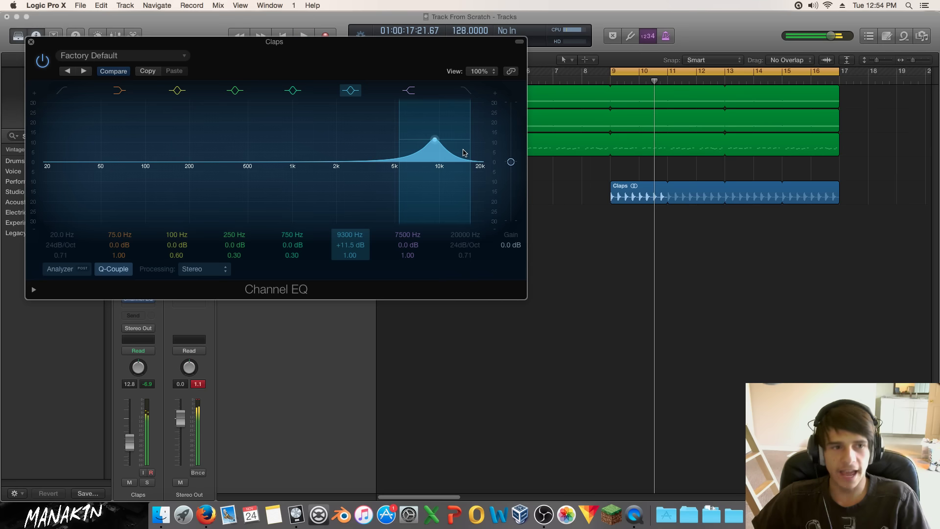
{"action": "left_click_drag", "start_coordinate": [451, 136], "coordinate": [452, 165]}
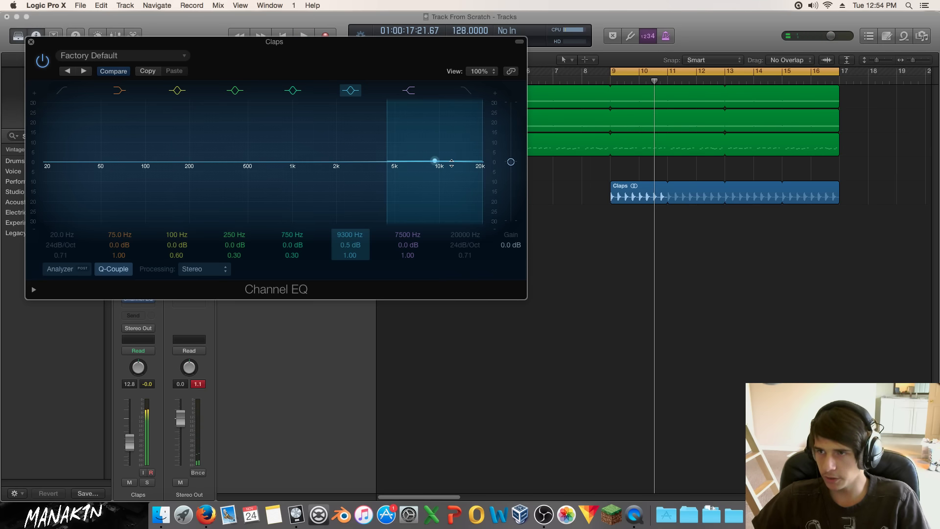
Remove the second Channel EQ from the Claps channel strip.
{"action": "left_click", "coordinate": [28, 41]}
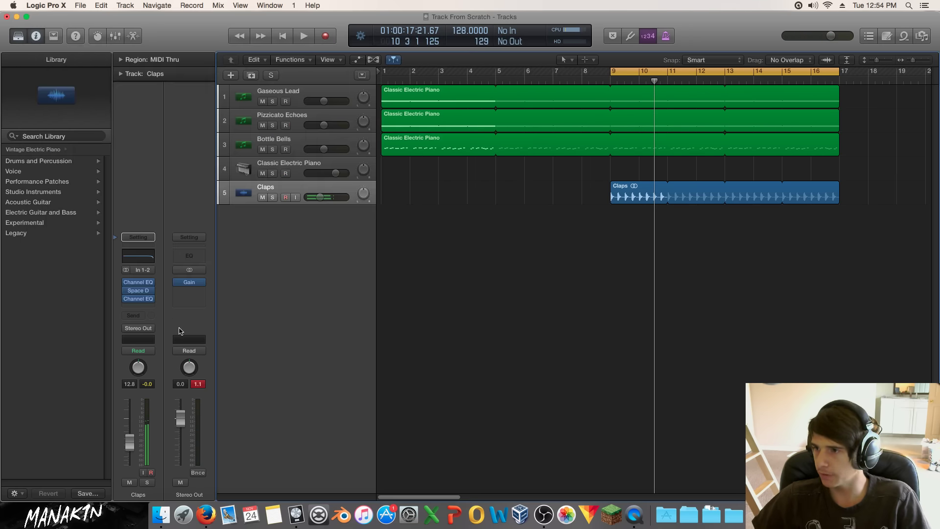
{"action": "left_click", "coordinate": [150, 299]}
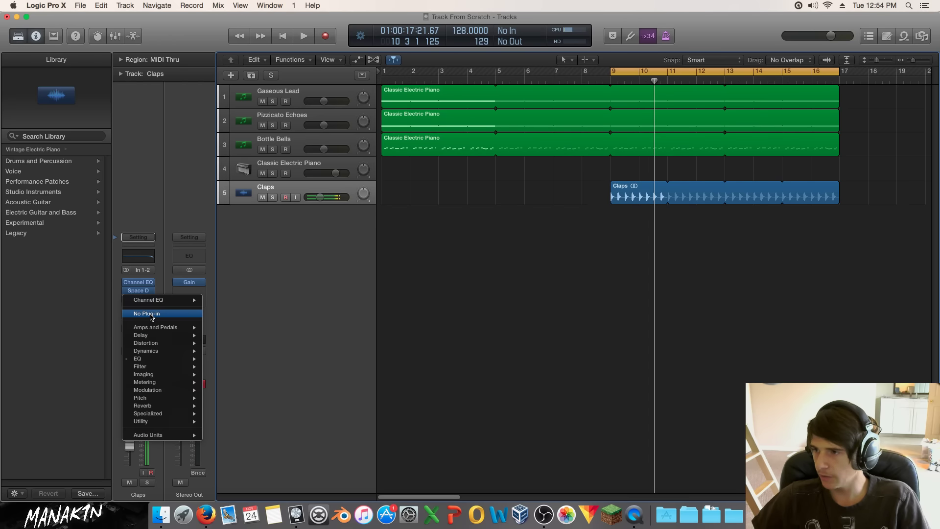
{"action": "left_click", "coordinate": [150, 314]}
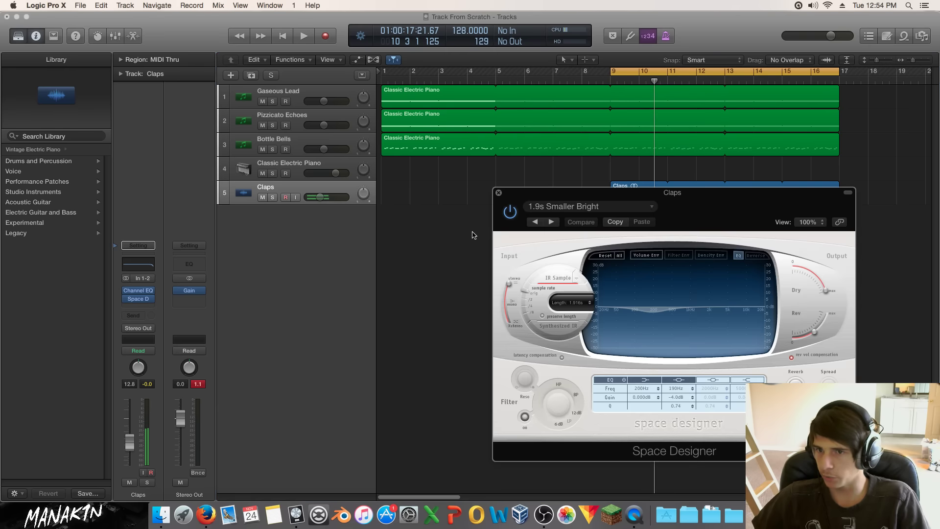
Boost the third band of the reverb's EQ by 16.5 dB at 7900 Hz with Q 7.40 while the arrangement plays.
{"action": "key", "text": "space"}
{"action": "left_click_drag", "start_coordinate": [721, 329], "coordinate": [743, 296]}
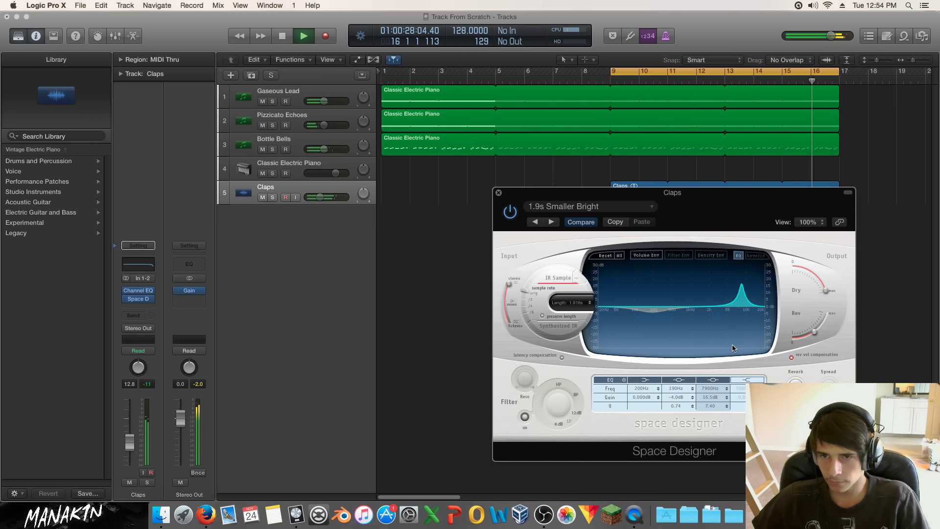
Change the third band of the claps reverb's EQ to a 4.0 dB cut at 8900 Hz with Q 1.80.
{"action": "key", "text": "space"}
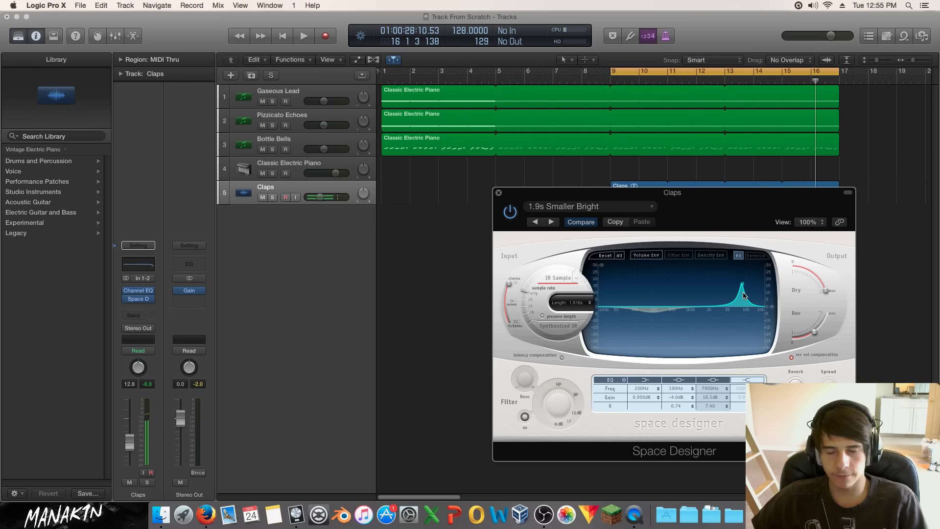
{"action": "key", "text": "space"}
{"action": "left_click_drag", "start_coordinate": [743, 296], "coordinate": [747, 327]}
{"action": "key", "text": "space"}
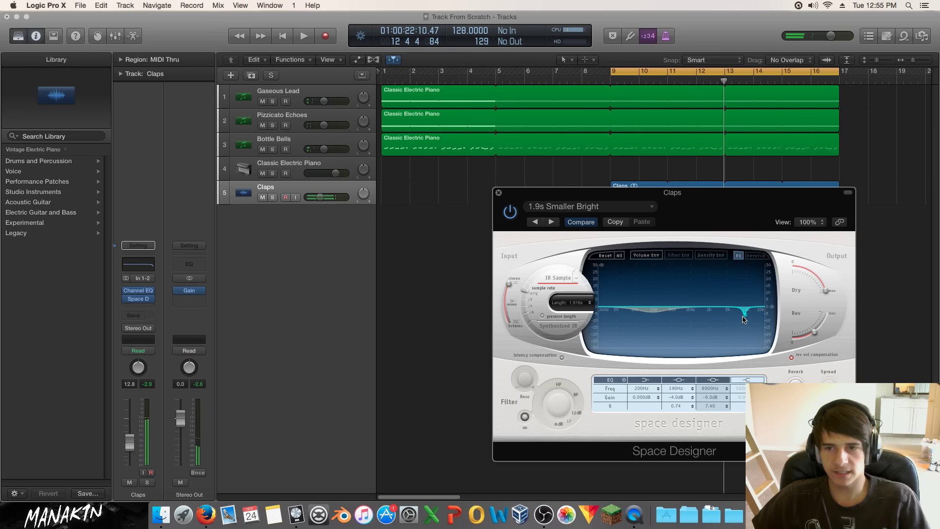
{"action": "left_click_drag", "start_coordinate": [747, 327], "coordinate": [746, 324]}
{"action": "key", "text": "space"}
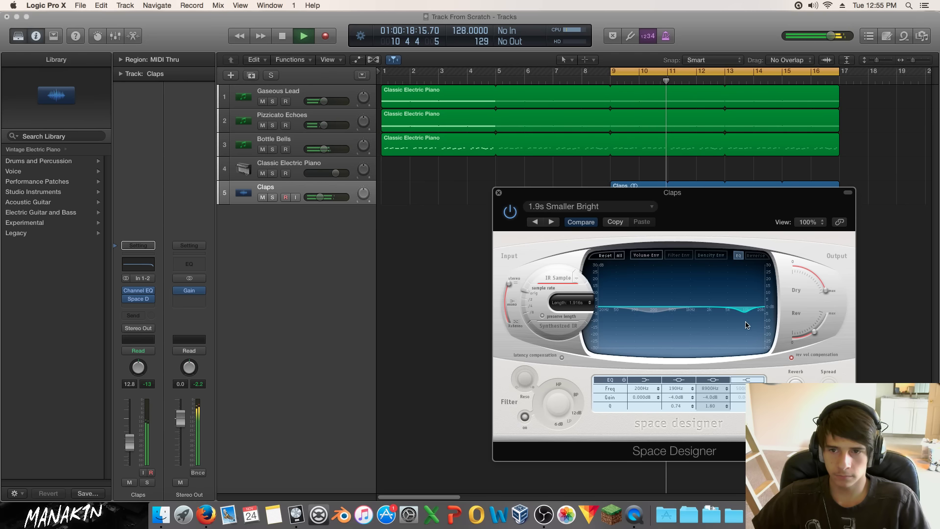
Compare the playing arrangement with the reverb EQ's third band bypassed and re-enabled, and close Space Designer.
{"action": "left_click", "coordinate": [712, 380]}
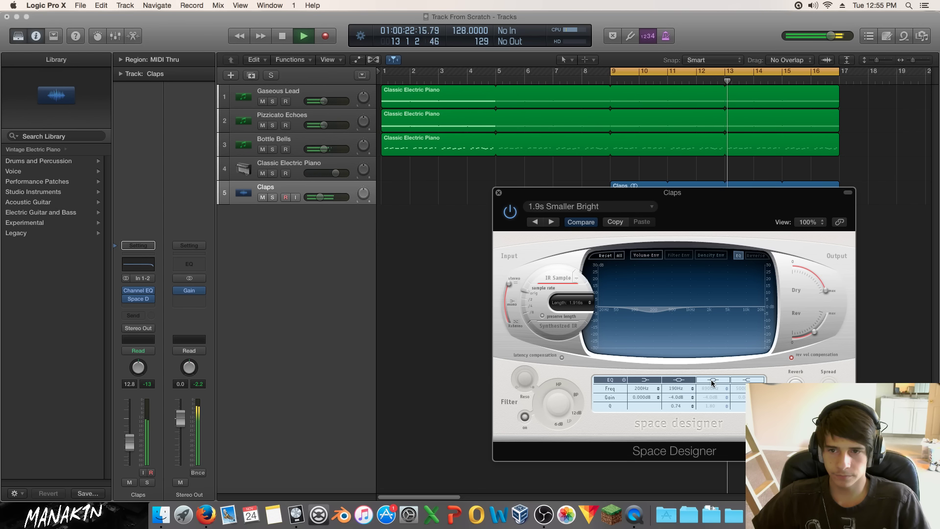
{"action": "left_click", "coordinate": [713, 381]}
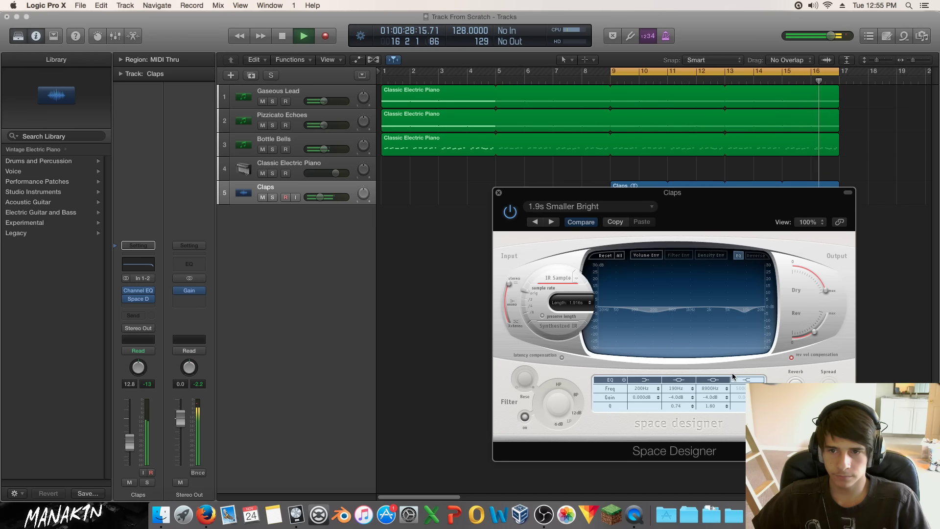
{"action": "key", "text": "space"}
{"action": "left_click", "coordinate": [499, 192]}
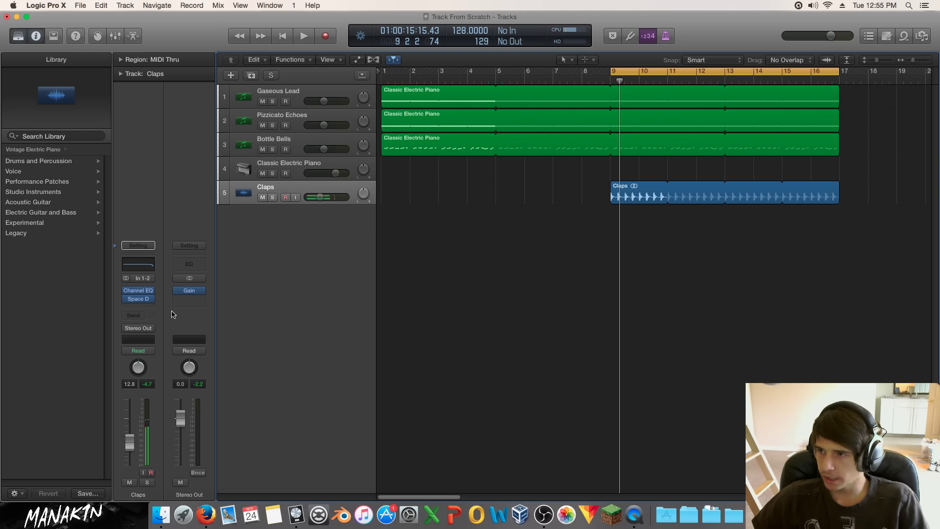
Switch off the cycle range and play the whole arrangement from bar 1.
{"action": "left_click", "coordinate": [654, 72]}
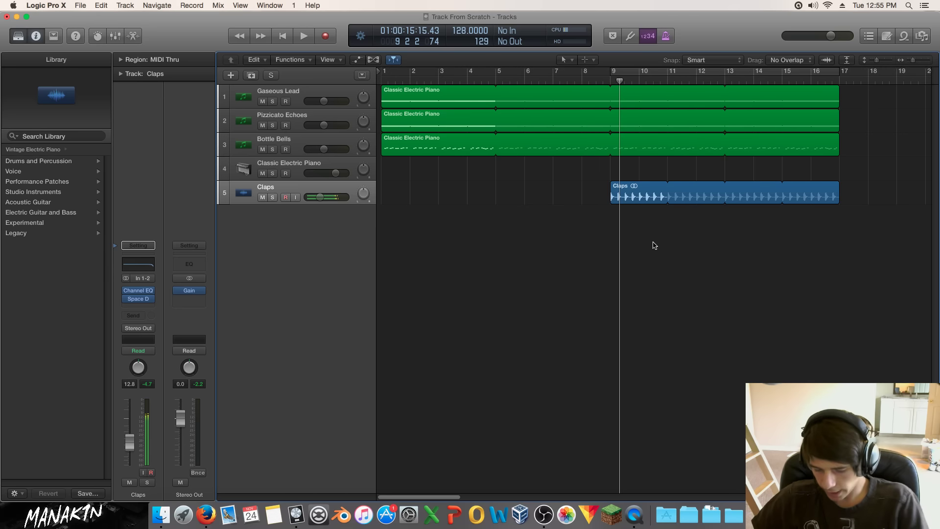
{"action": "key", "text": "Return"}
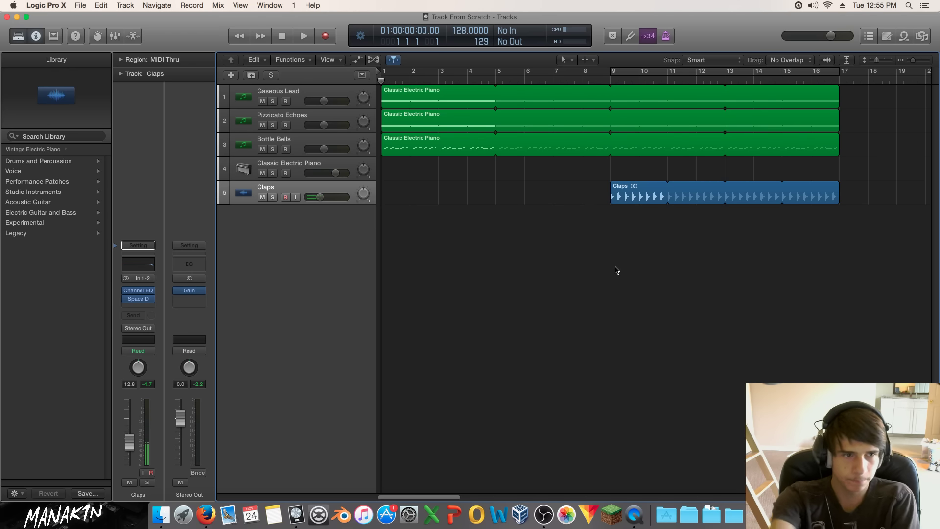
{"action": "key", "text": "space"}
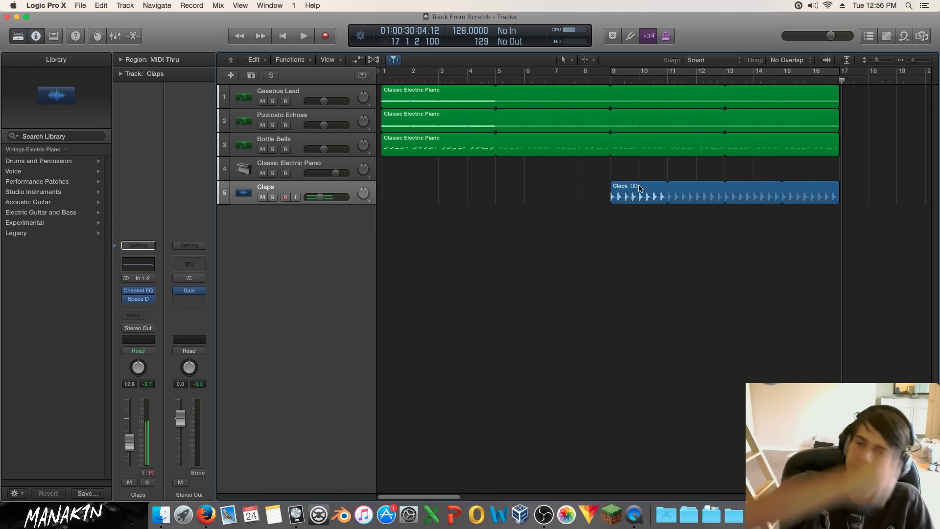
Turn the cycle from bar 9 back on, play Bottle Bells briefly in solo and take it out of solo.
{"action": "left_click", "coordinate": [638, 188]}
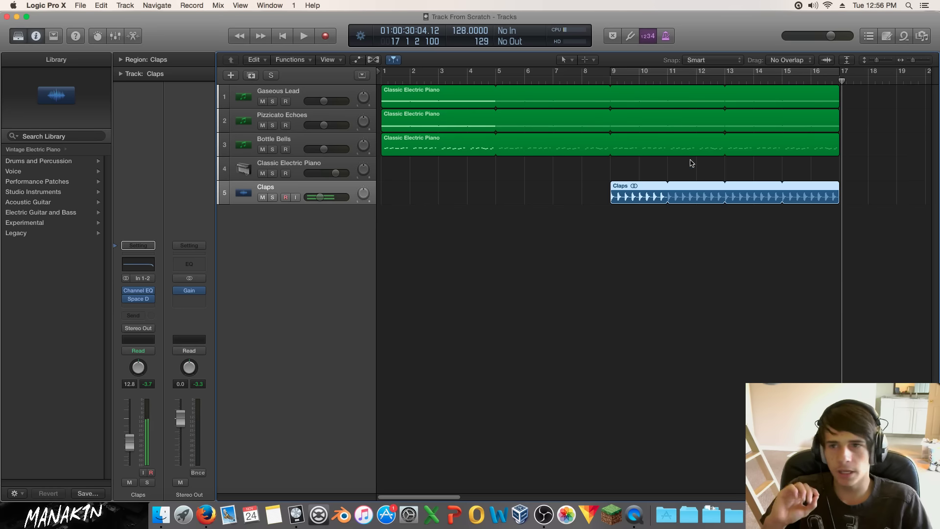
{"action": "left_click", "coordinate": [290, 142]}
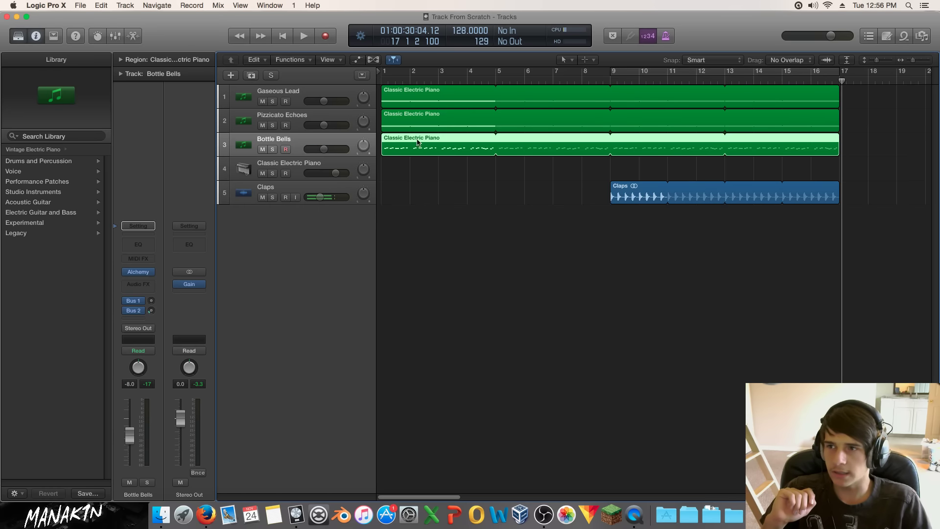
{"action": "left_click", "coordinate": [641, 71]}
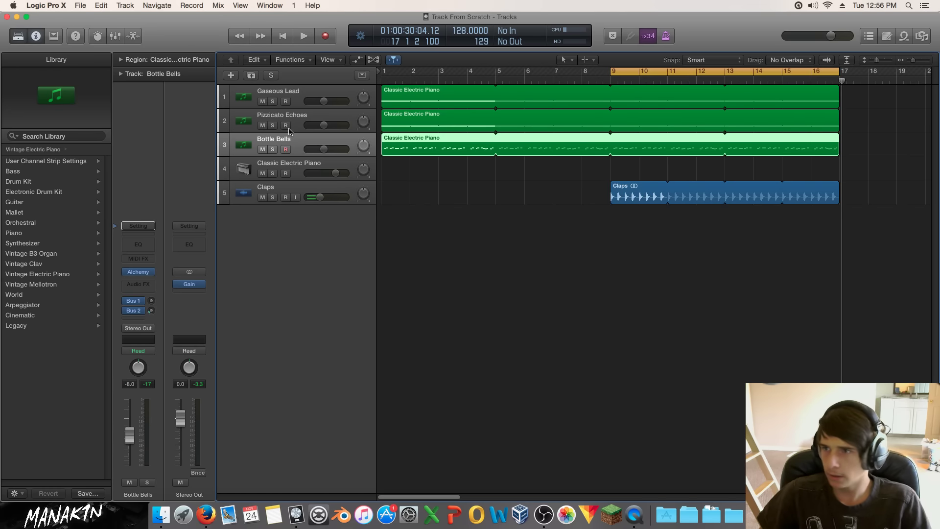
{"action": "left_click", "coordinate": [273, 150]}
{"action": "key", "text": "space"}
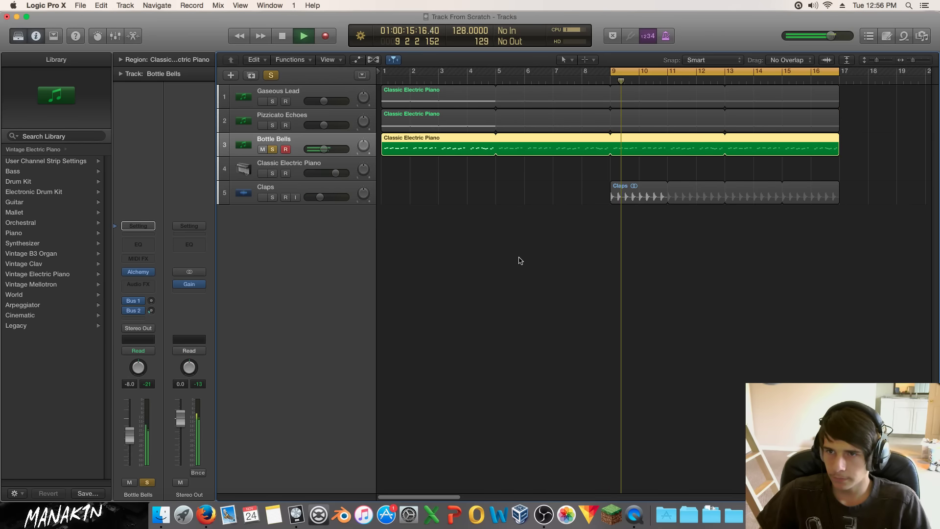
{"action": "key", "text": "space"}
{"action": "left_click", "coordinate": [274, 150]}
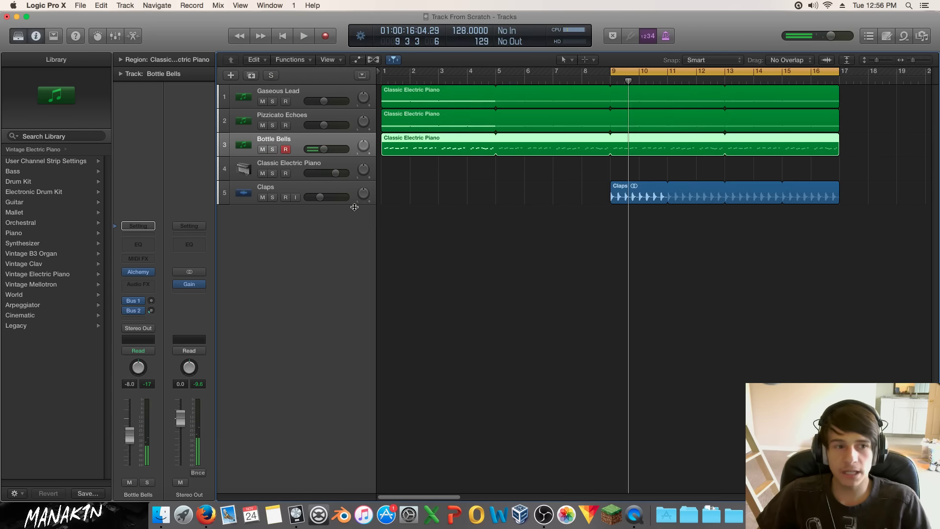
Add a second Channel EQ after Space Designer on the Claps track and move its window over the arrangement.
{"action": "left_click", "coordinate": [263, 185]}
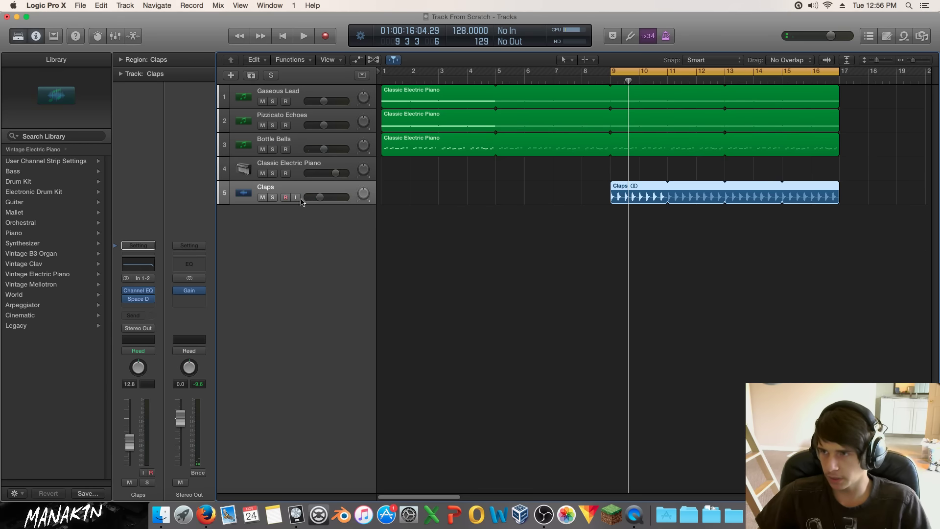
{"action": "left_click", "coordinate": [142, 306]}
{"action": "mouse_move", "coordinate": [147, 350]}
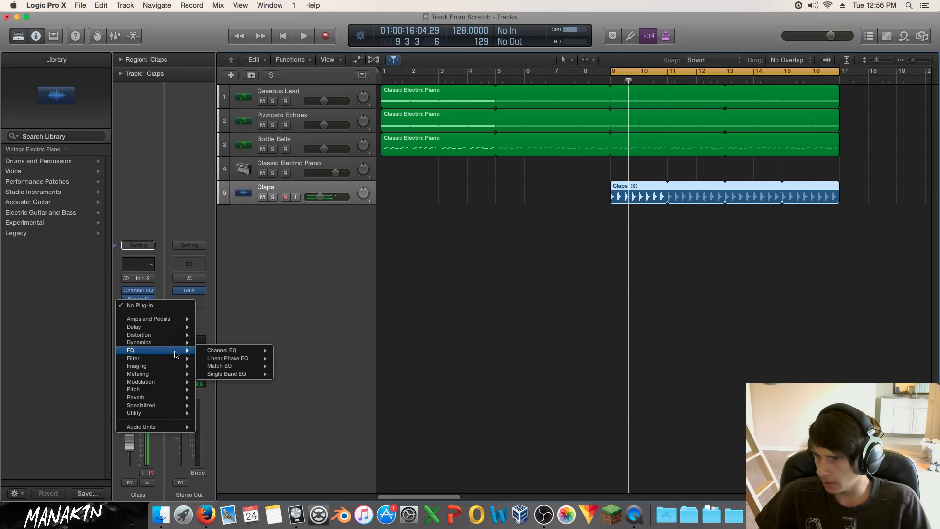
{"action": "mouse_move", "coordinate": [235, 350]}
{"action": "left_click", "coordinate": [290, 351]}
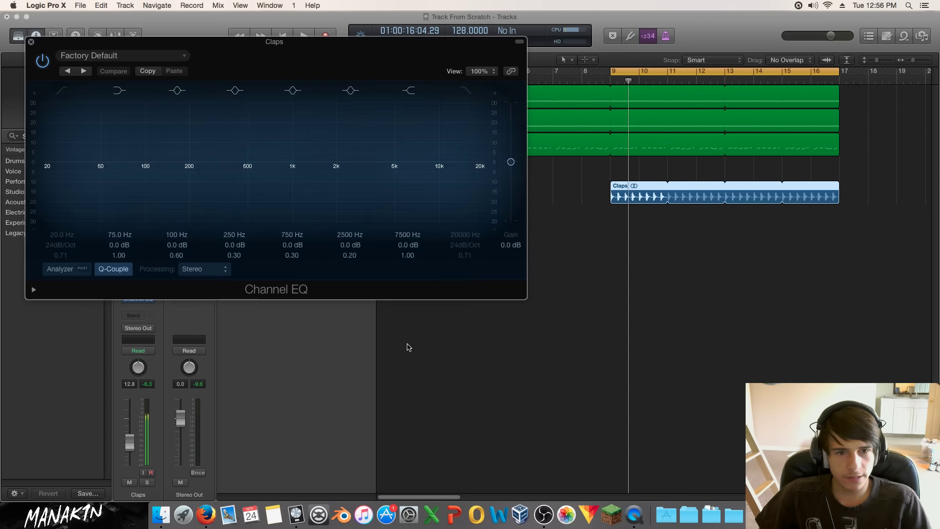
{"action": "left_click_drag", "start_coordinate": [250, 47], "coordinate": [594, 148]}
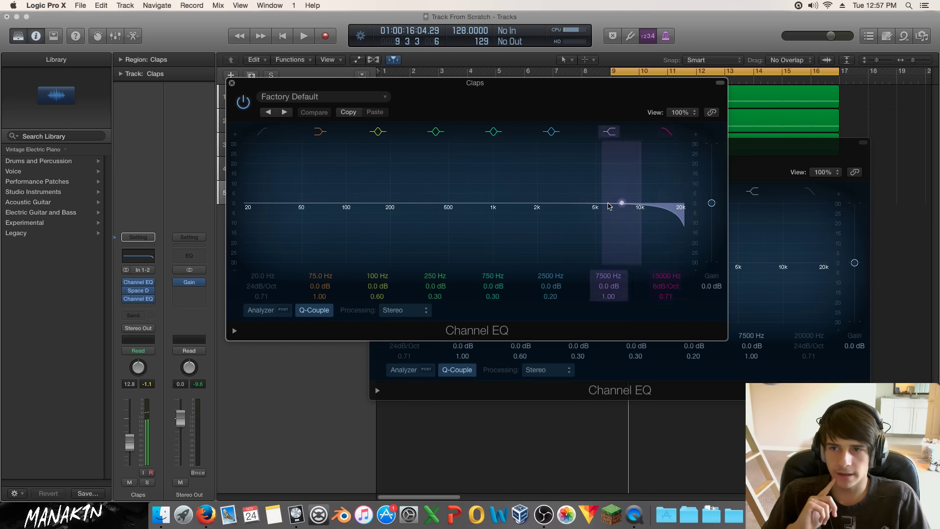
Review the first Channel EQ and the Space Designer EQ on the Claps channel strip, closing both windows.
{"action": "left_click", "coordinate": [232, 82]}
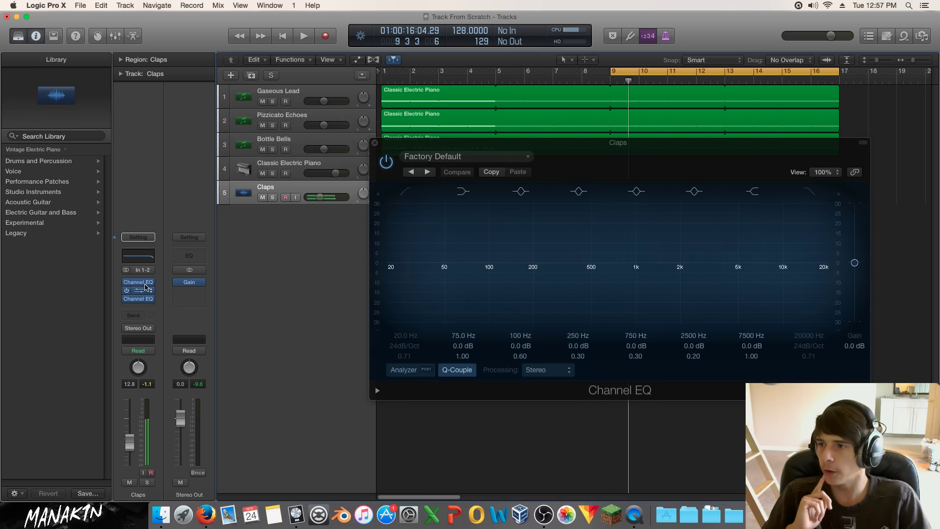
{"action": "left_click", "coordinate": [138, 300]}
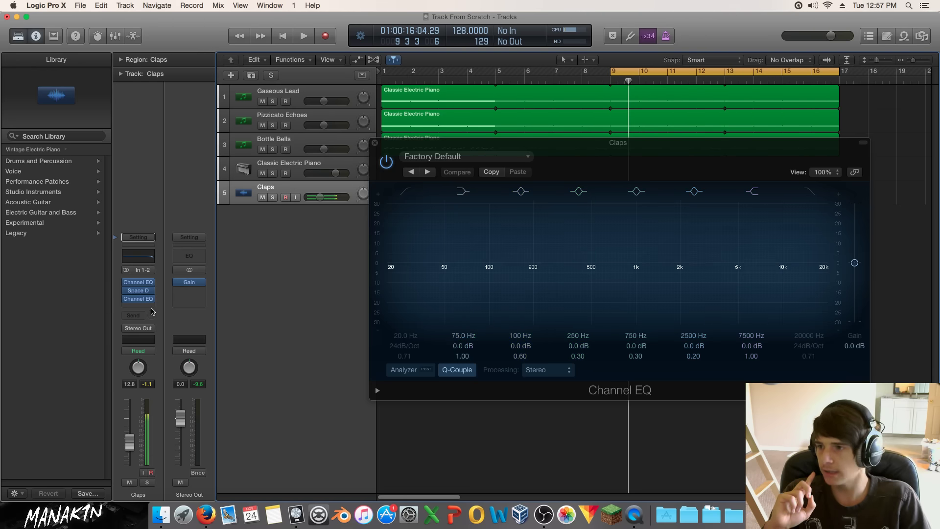
{"action": "left_click", "coordinate": [137, 291]}
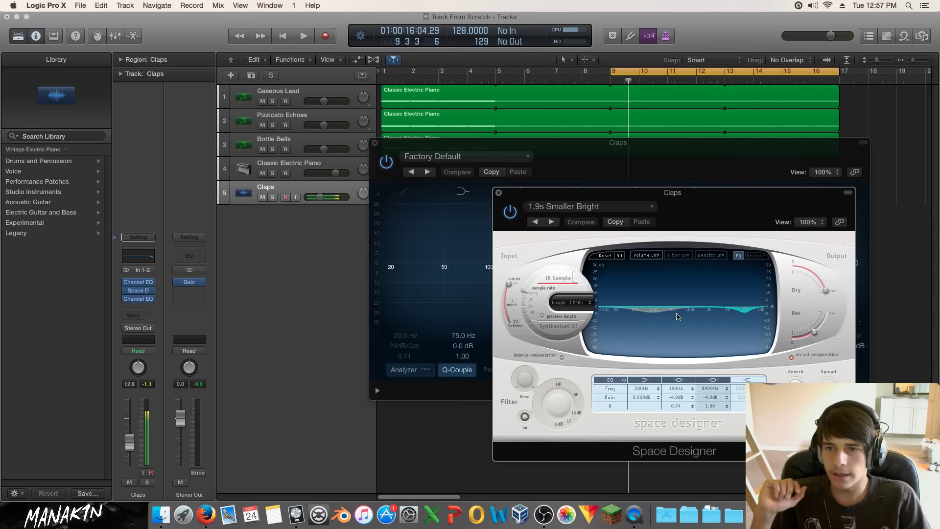
{"action": "left_click", "coordinate": [498, 194]}
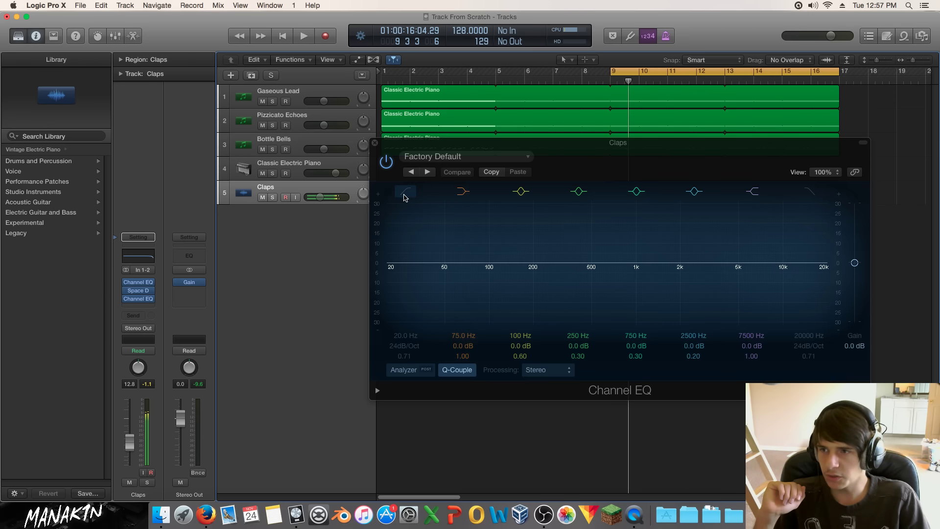
Enable the low cut in the claps' second Channel EQ, solo the claps and set the cutoff to 315 Hz at 24 dB/Oct during playback.
{"action": "left_click", "coordinate": [405, 198]}
{"action": "left_click", "coordinate": [405, 193]}
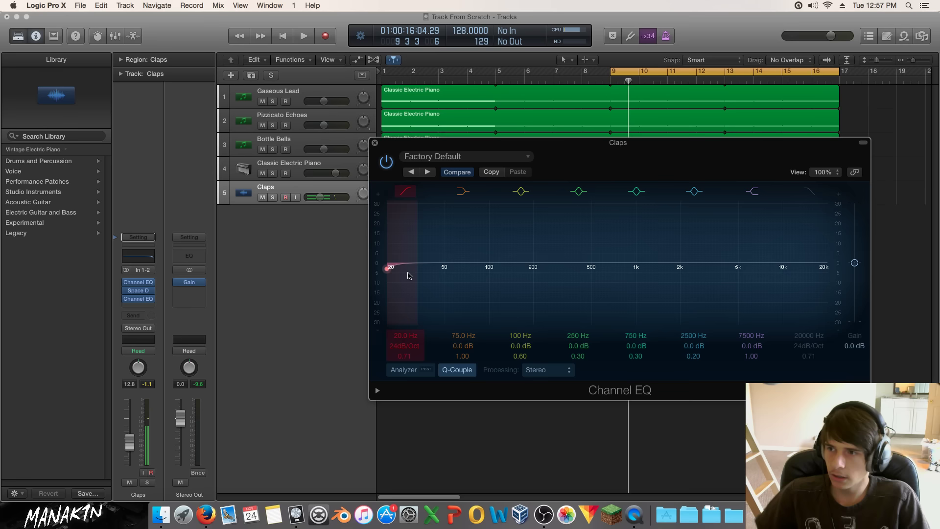
{"action": "key", "text": "s"}
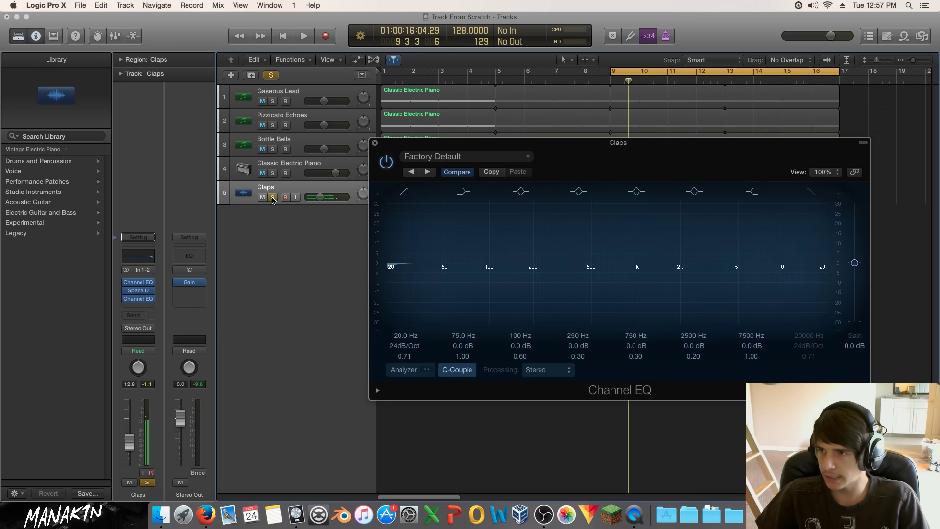
{"action": "key", "text": "space"}
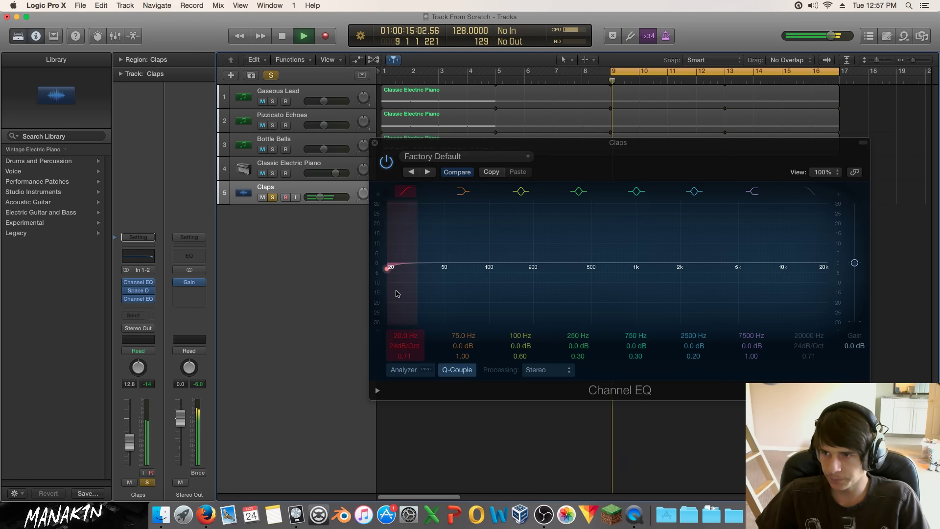
{"action": "left_click_drag", "start_coordinate": [396, 294], "coordinate": [724, 289]}
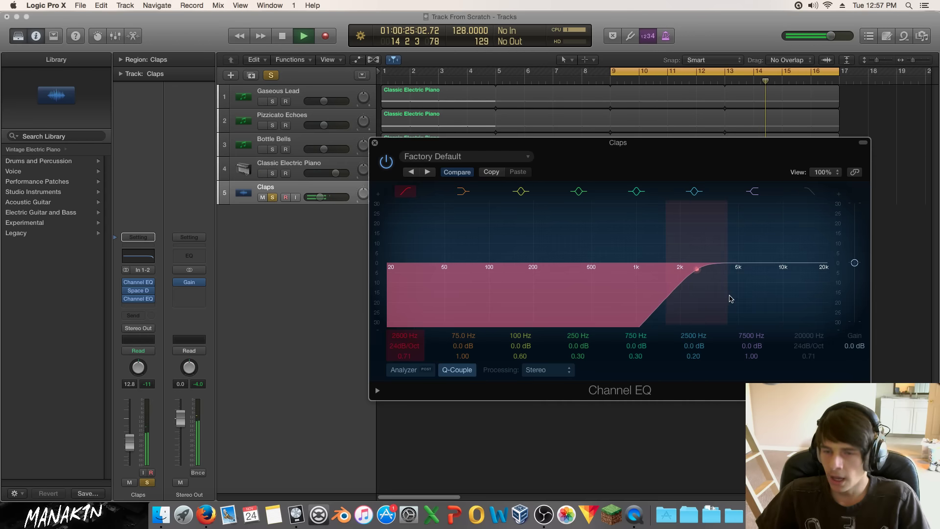
{"action": "key", "text": "space"}
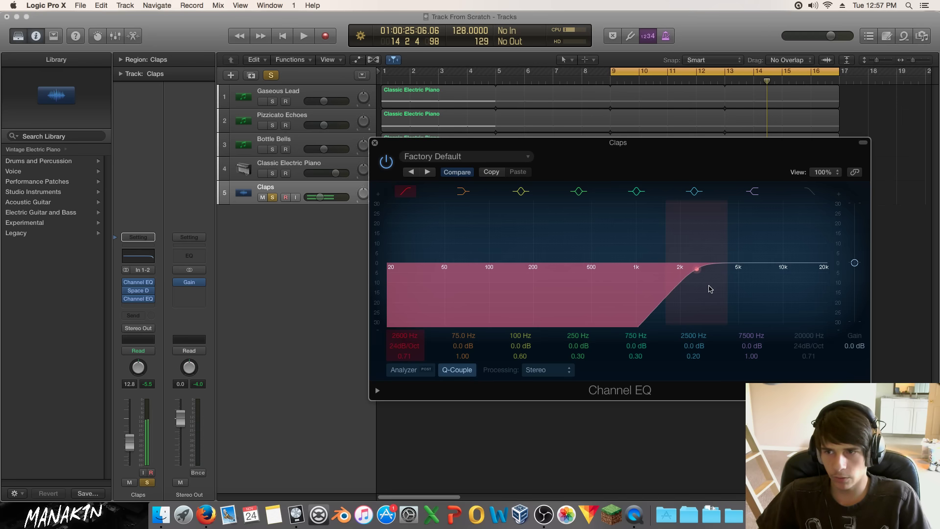
{"action": "left_click_drag", "start_coordinate": [711, 289], "coordinate": [565, 288]}
{"action": "key", "text": "space"}
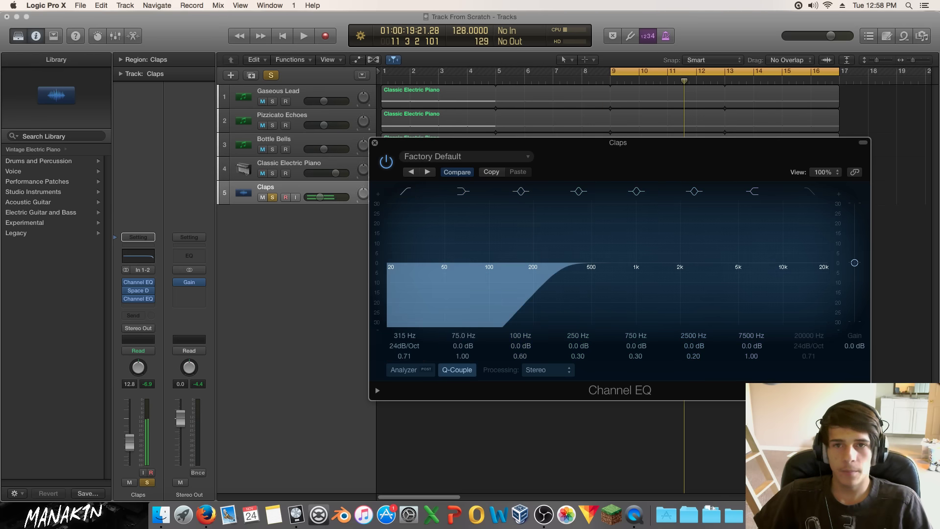
Play the soloed claps and compare them with the second Channel EQ's low cut bypassed and re-enabled.
{"action": "key", "text": "space"}
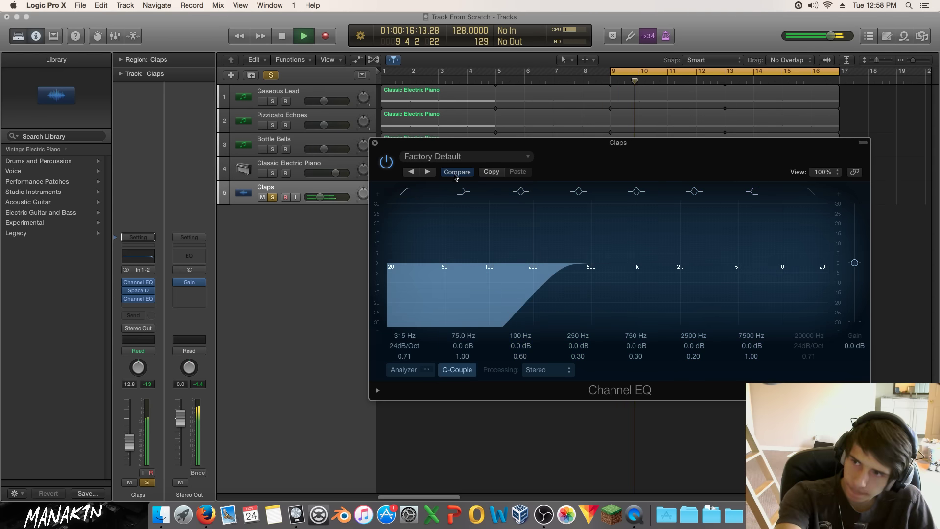
{"action": "left_click", "coordinate": [406, 191]}
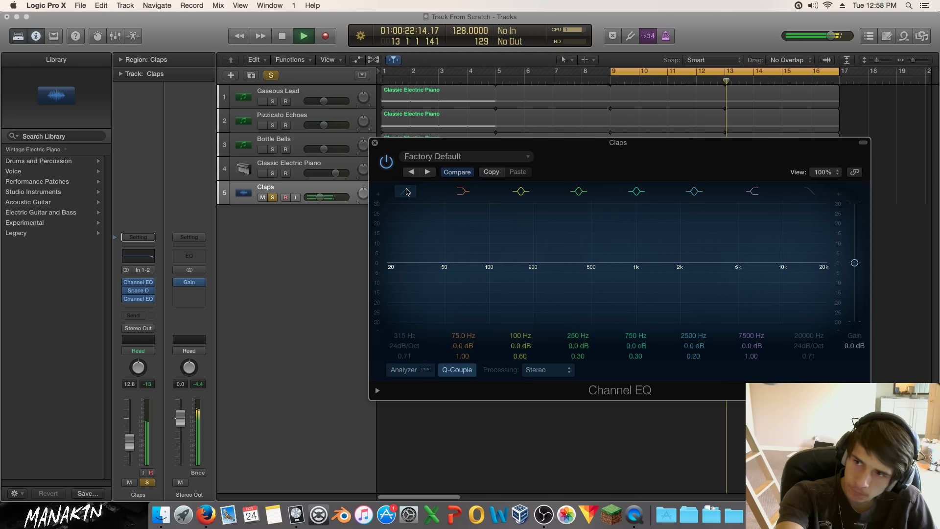
{"action": "left_click", "coordinate": [406, 191]}
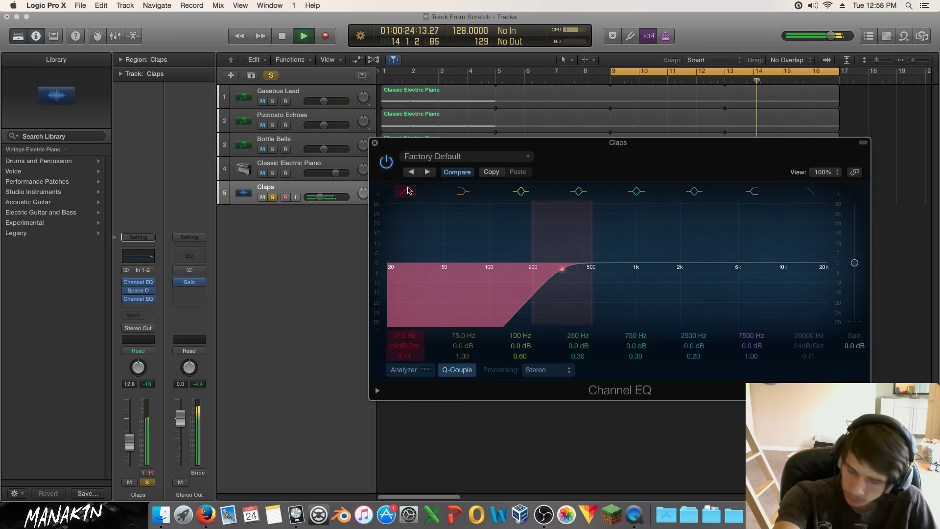
{"action": "key", "text": "space"}
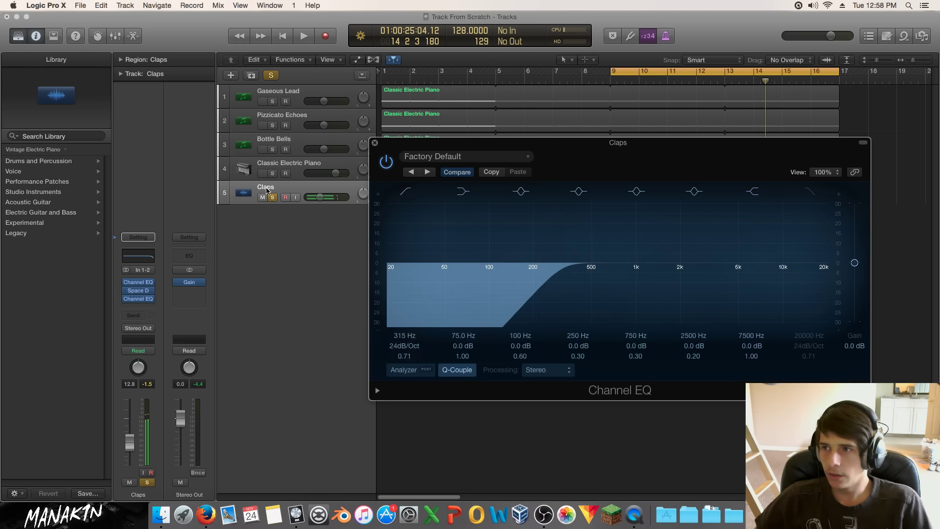
Move the Claps track above Classic Electric Piano and close the Channel EQ window.
{"action": "left_click_drag", "start_coordinate": [247, 193], "coordinate": [252, 166]}
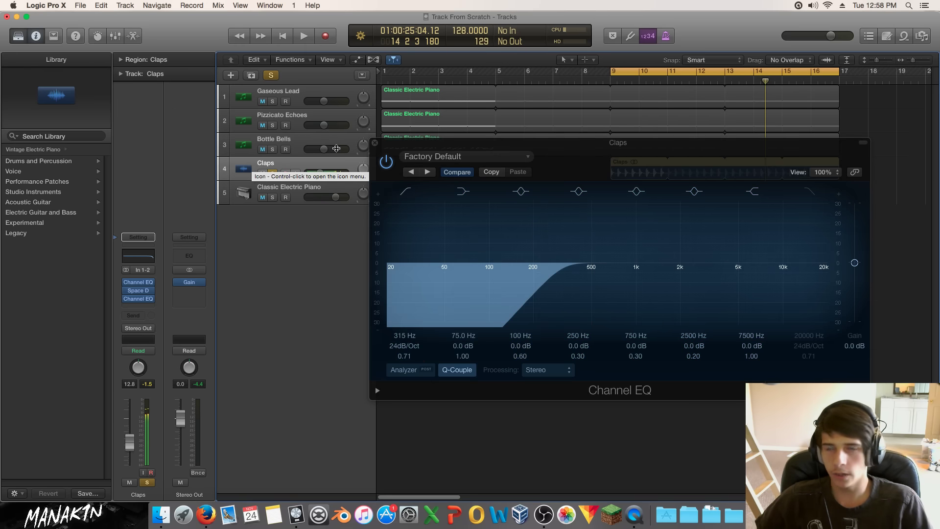
{"action": "left_click", "coordinate": [375, 142]}
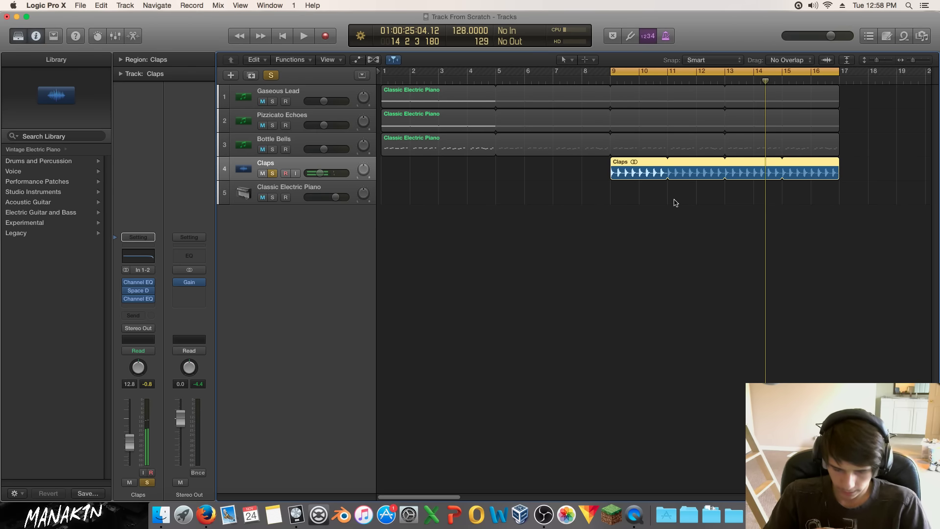
{"action": "key", "text": "ctrl+alt+super+m"}
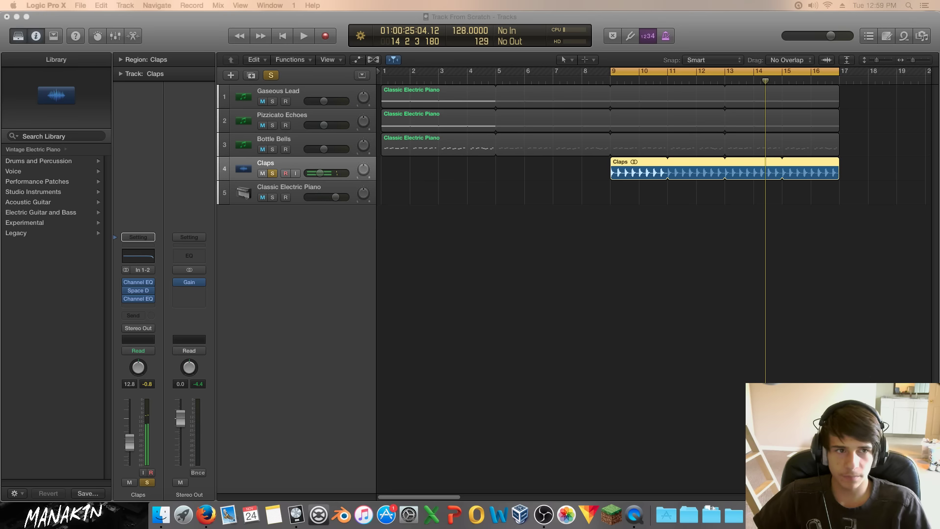
Unsolo the Claps track during playback from bar 9 and lower its volume to -15.4 dB.
{"action": "left_click", "coordinate": [716, 229]}
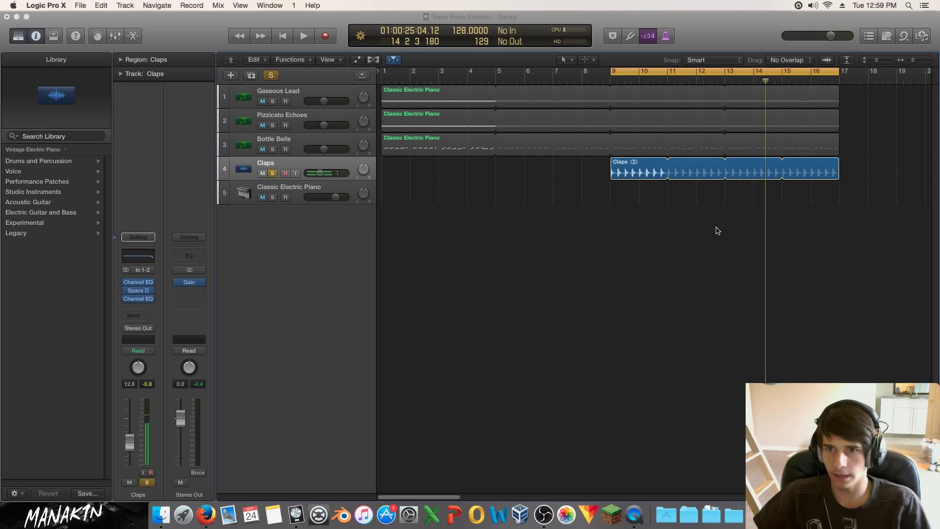
{"action": "left_click", "coordinate": [544, 507]}
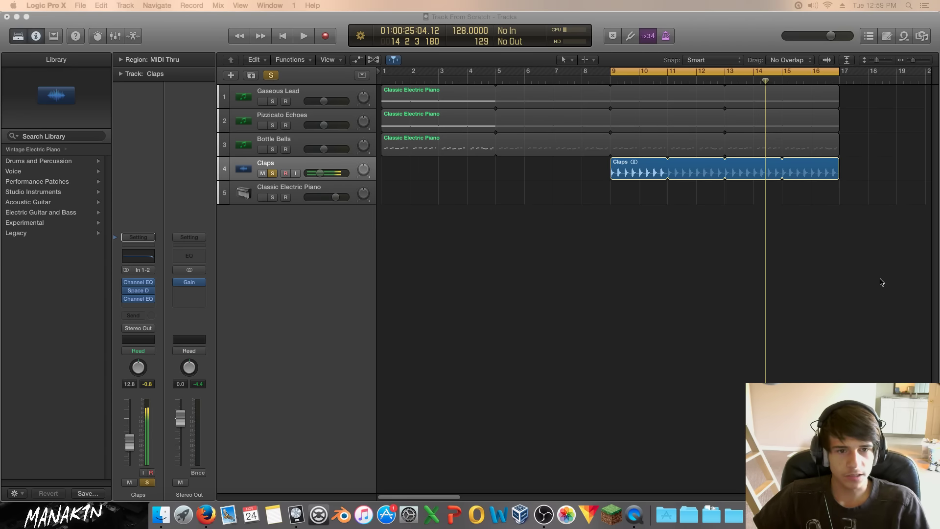
{"action": "left_click", "coordinate": [749, 295]}
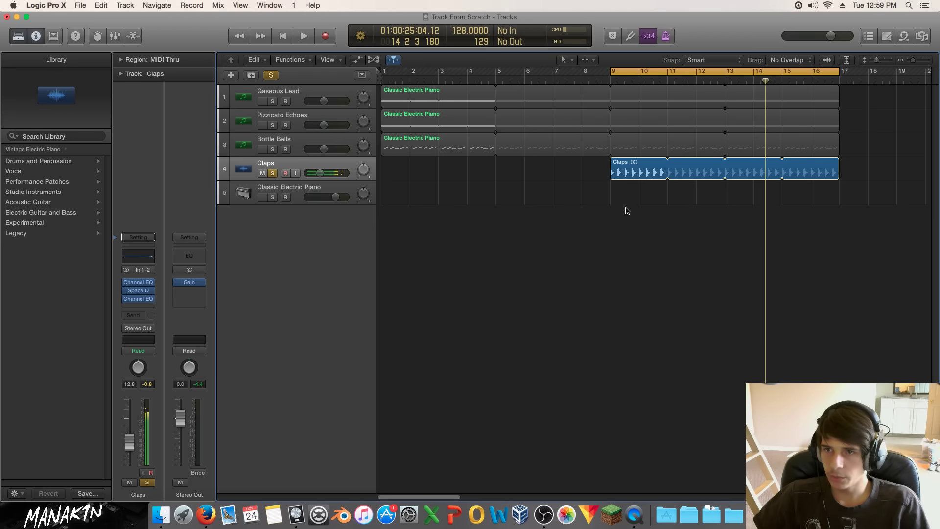
{"action": "key", "text": "space"}
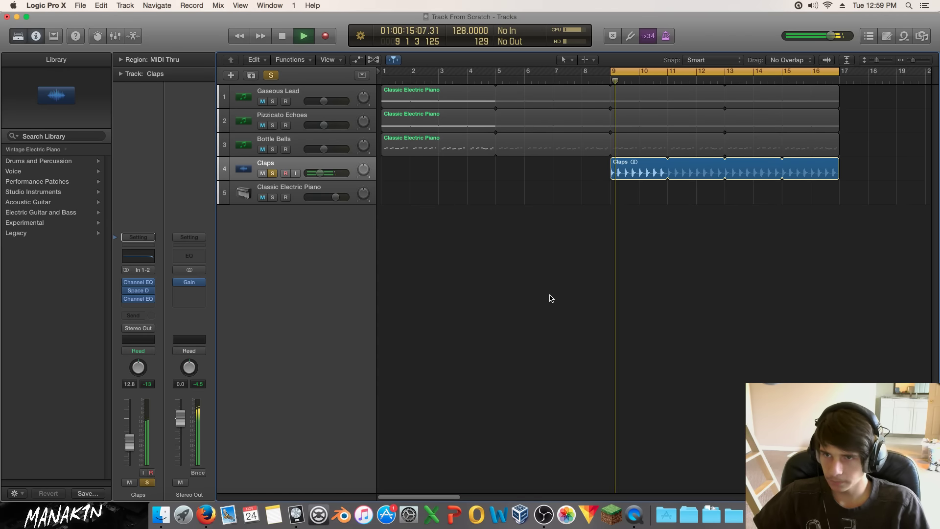
{"action": "left_click", "coordinate": [272, 173]}
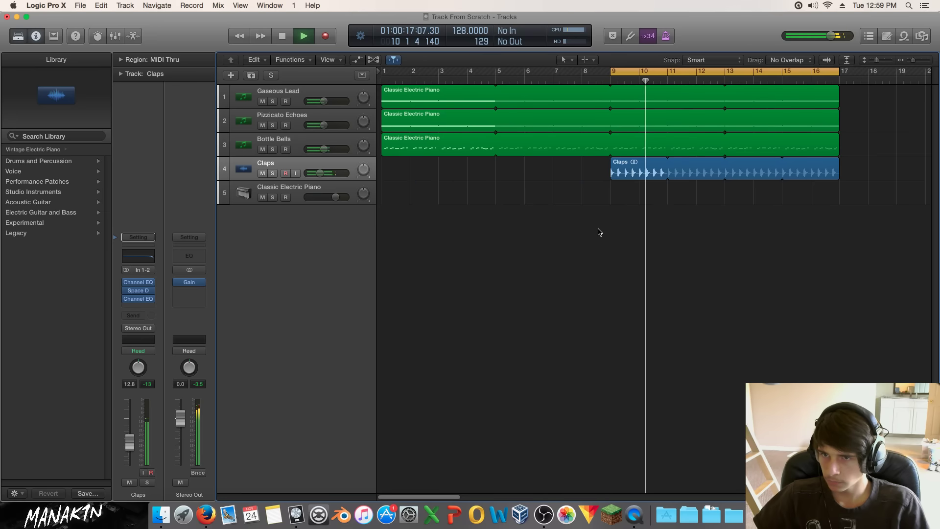
{"action": "left_click_drag", "start_coordinate": [318, 175], "coordinate": [316, 175]}
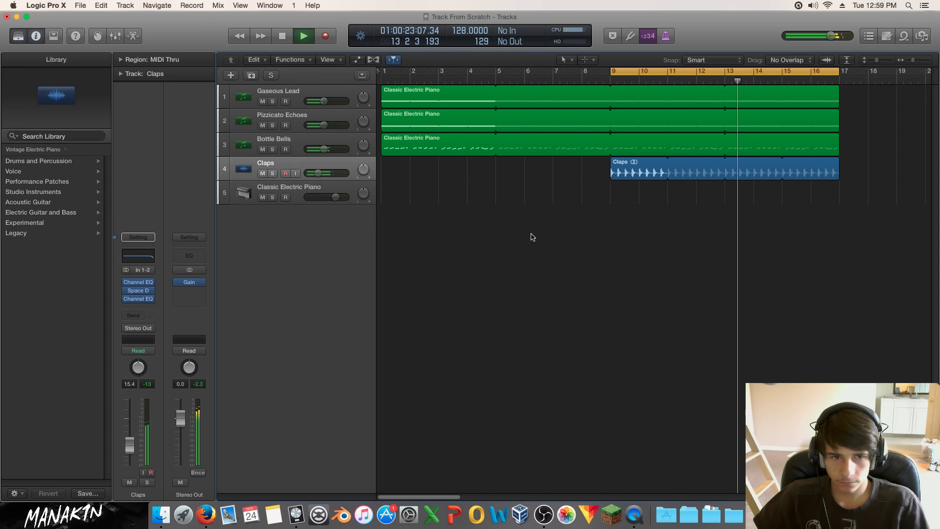
{"action": "key", "text": "space"}
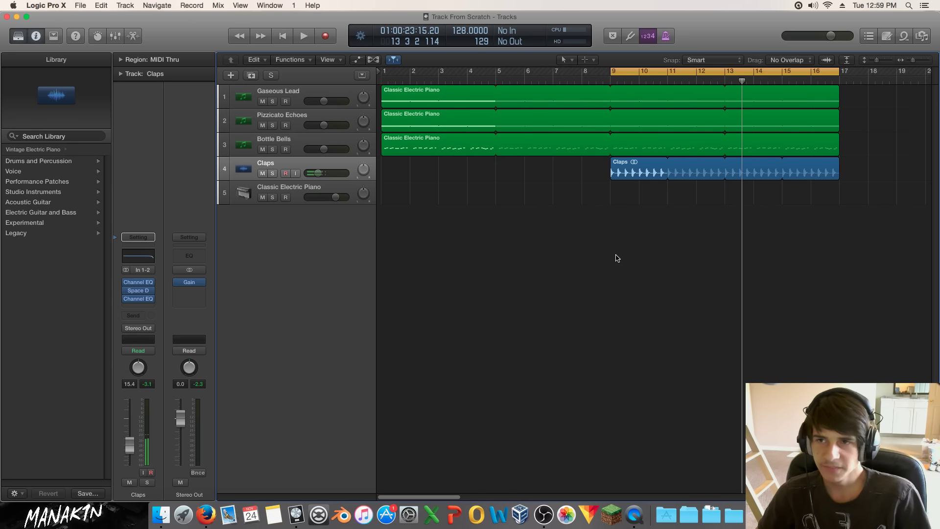
Review the second Channel EQ on the Claps channel strip and the effect categories available for its next empty insert slot.
{"action": "left_click_drag", "start_coordinate": [876, 60], "coordinate": [881, 62]}
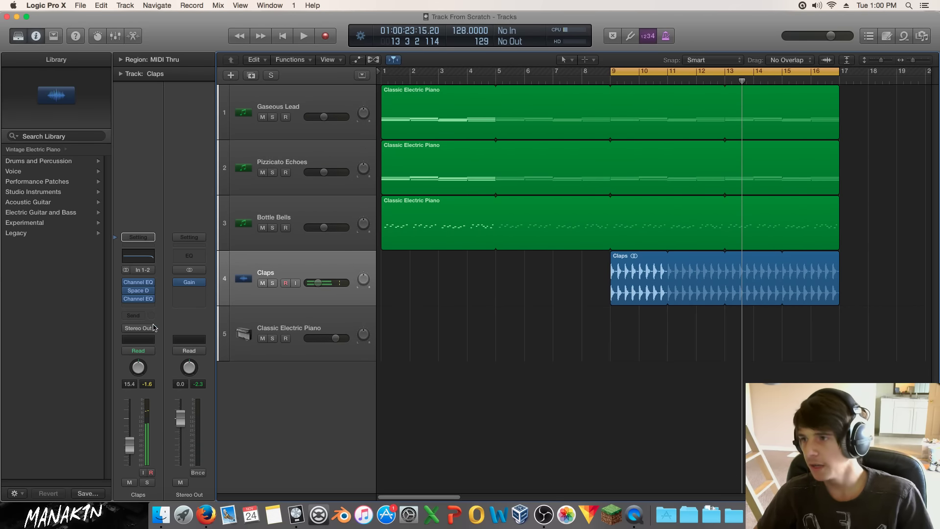
{"action": "left_click", "coordinate": [139, 301]}
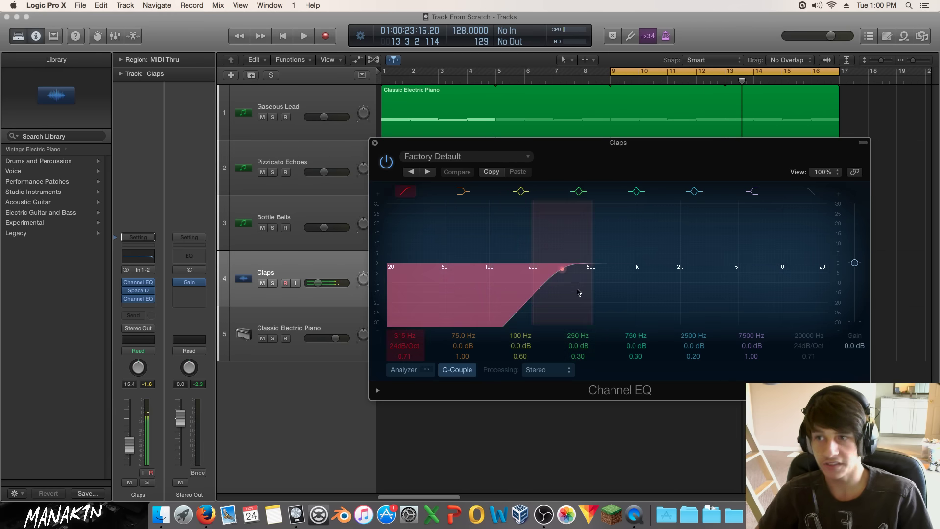
{"action": "left_click", "coordinate": [375, 142]}
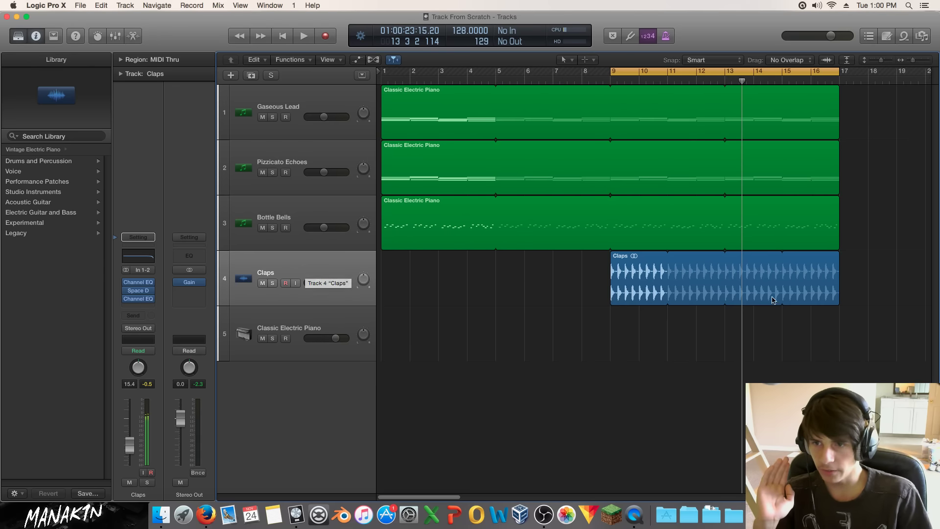
{"action": "left_click_drag", "start_coordinate": [735, 315], "coordinate": [505, 278]}
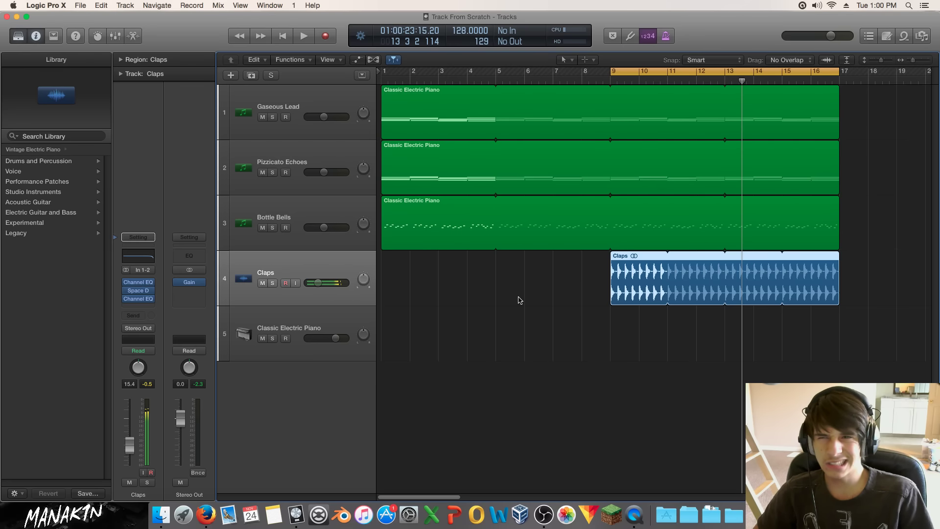
{"action": "left_click", "coordinate": [138, 301]}
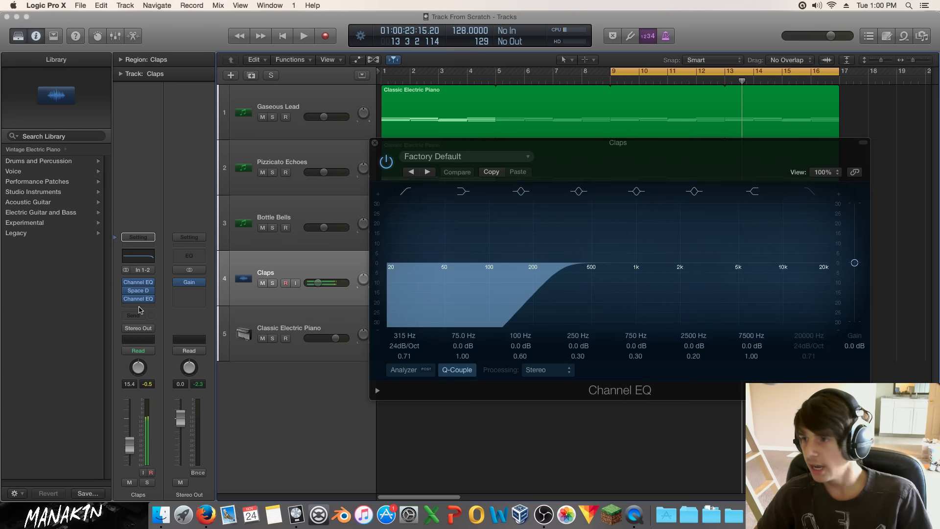
{"action": "left_click", "coordinate": [138, 307]}
{"action": "mouse_move", "coordinate": [170, 348]}
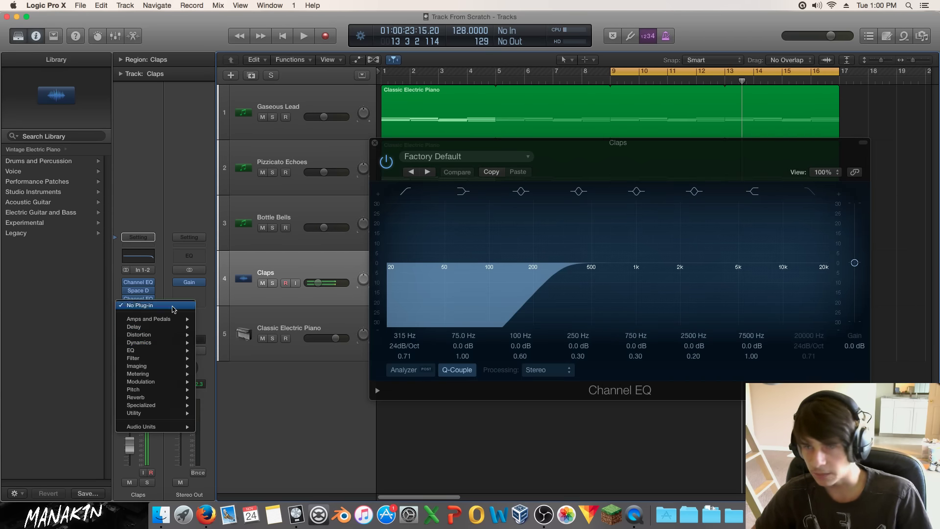
{"action": "left_click", "coordinate": [171, 158]}
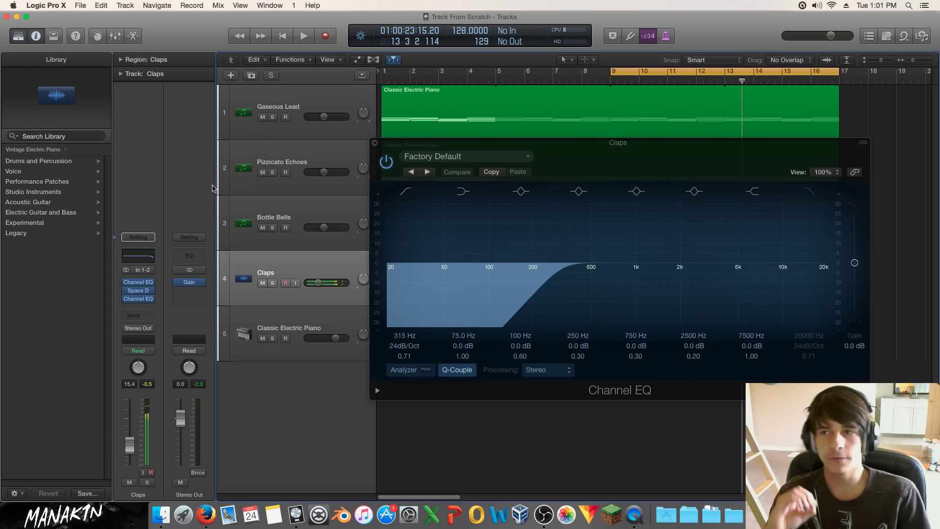
{"action": "left_click", "coordinate": [374, 143]}
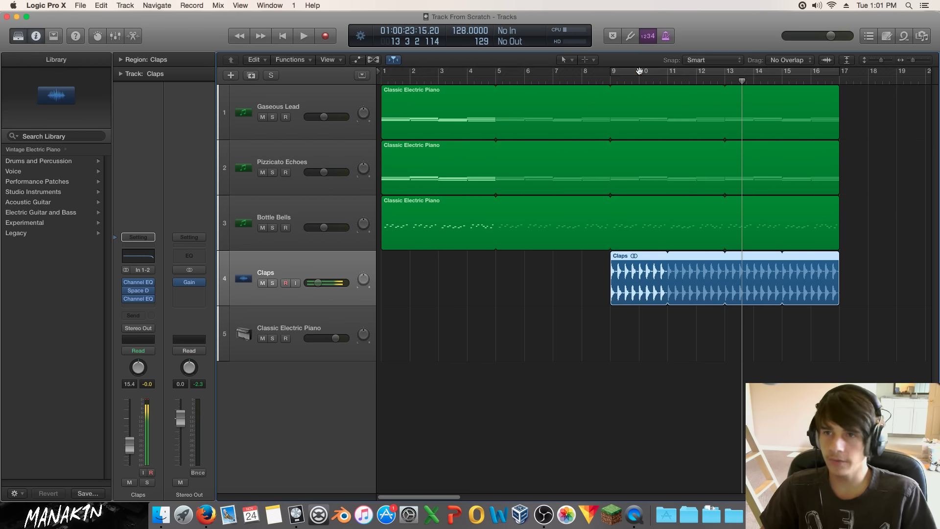
Duplicate the Bottle Bells track and copy the Bottle Bells region onto the new track at bar 13.
{"action": "left_click_drag", "start_coordinate": [913, 60], "coordinate": [907, 61]}
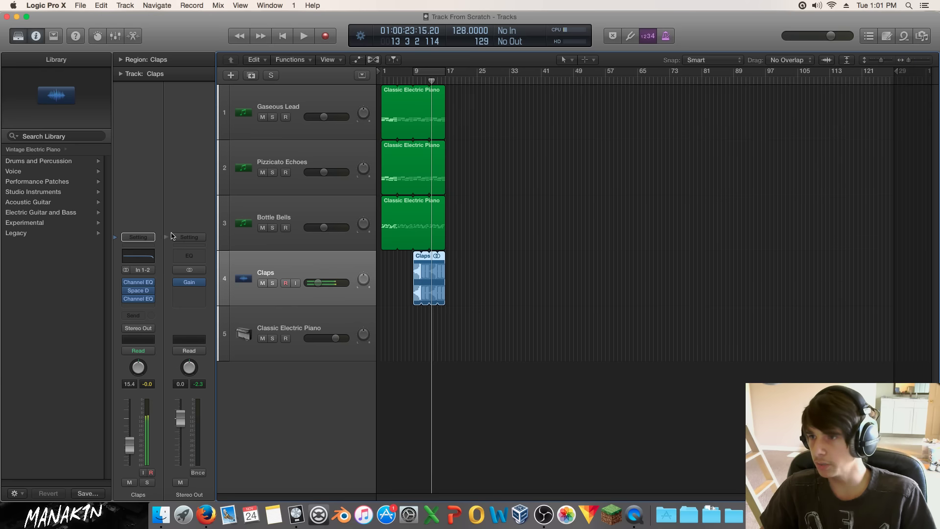
{"action": "left_click", "coordinate": [429, 209]}
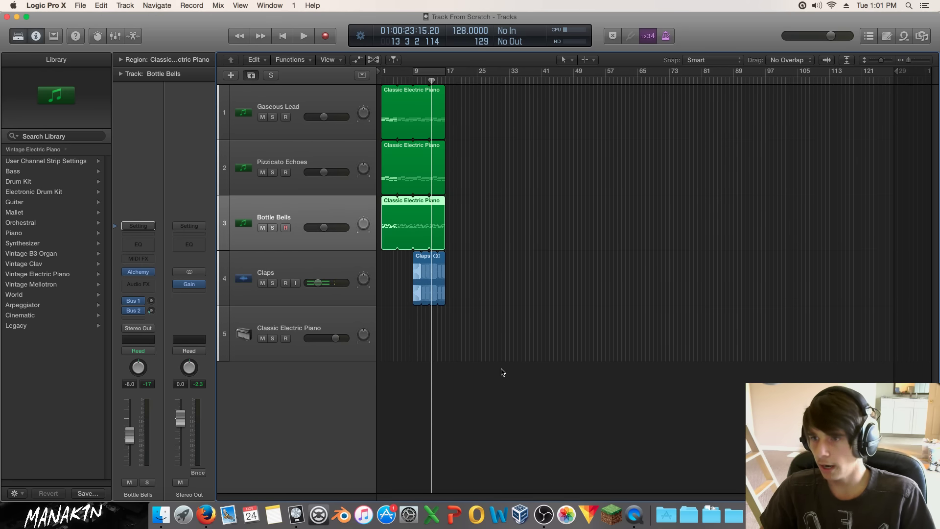
{"action": "key", "text": "super+d"}
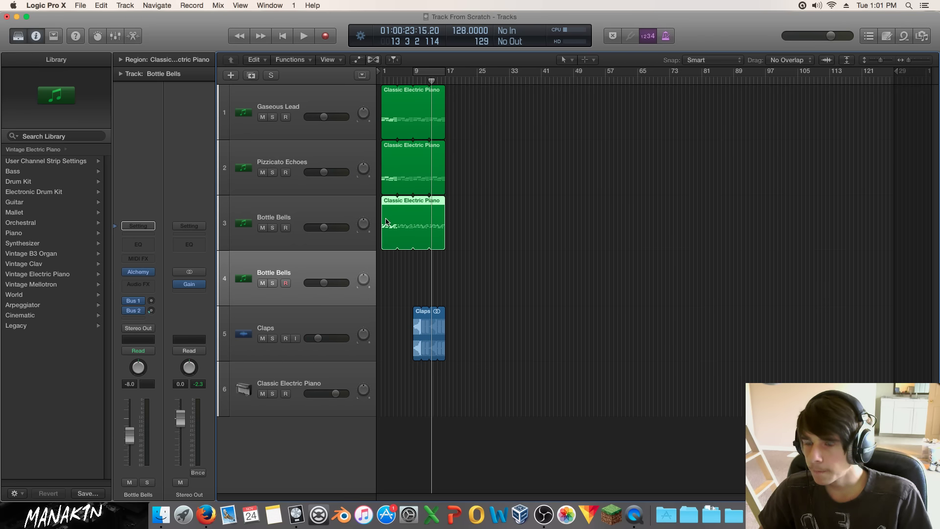
{"action": "left_click_drag", "start_coordinate": [386, 223], "coordinate": [444, 274]}
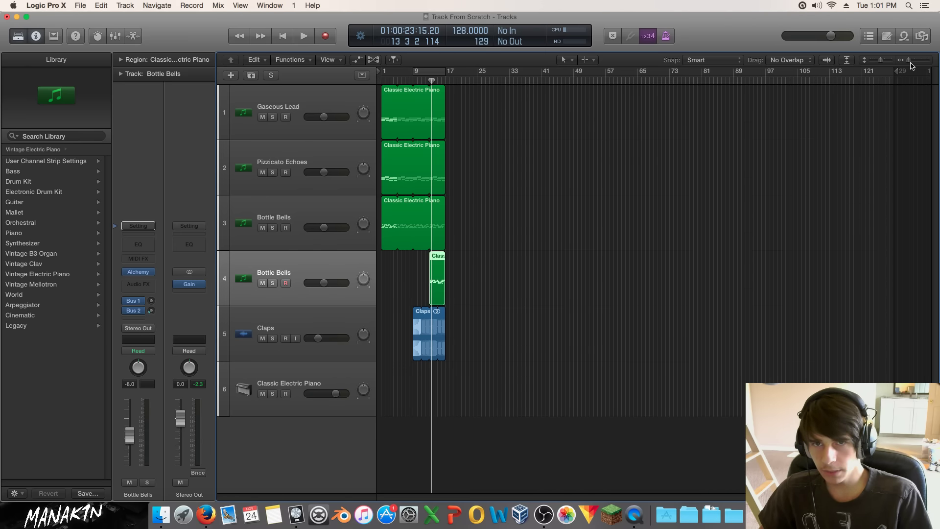
{"action": "left_click_drag", "start_coordinate": [909, 63], "coordinate": [912, 63]}
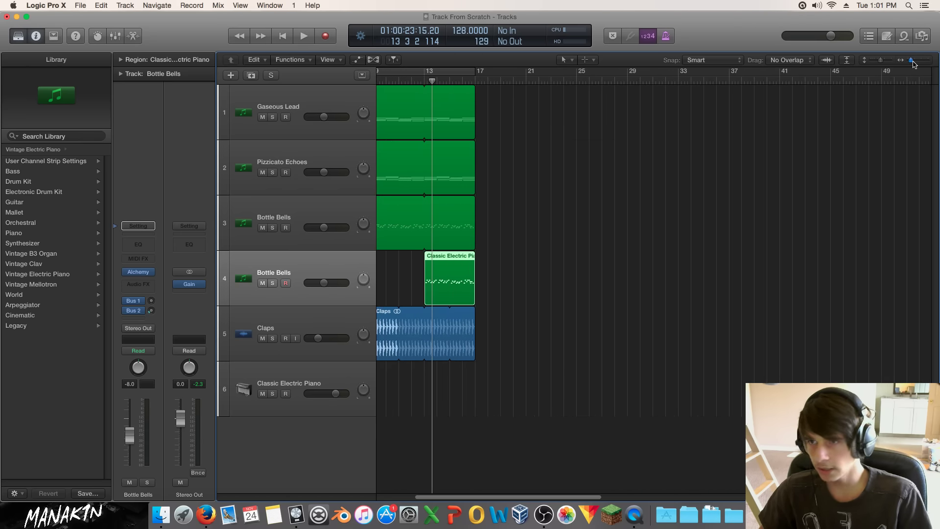
{"action": "scroll", "coordinate": [734, 166], "scroll_direction": "left", "scroll_amount": 3}
{"action": "scroll", "coordinate": [703, 170], "scroll_direction": "left", "scroll_amount": 2}
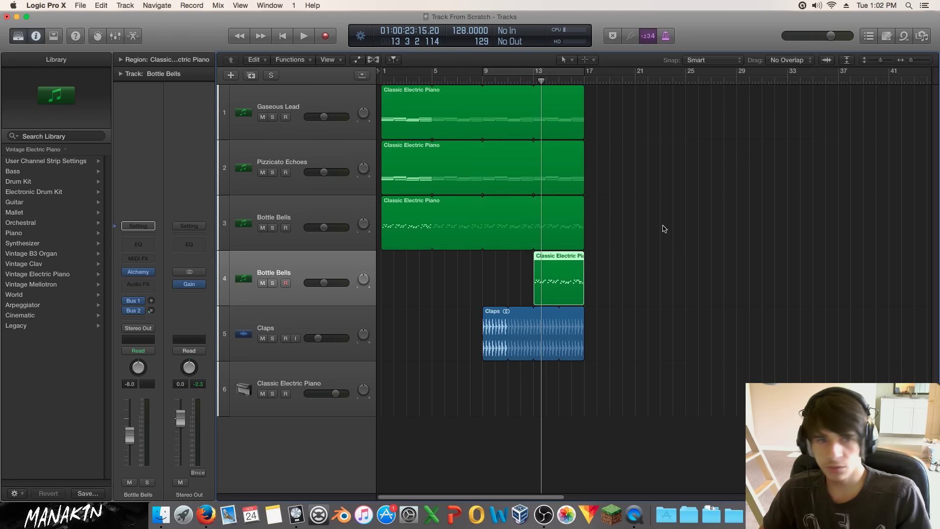
Play both Bottle Bells tracks soloed, leave only the duplicate soloed and set the cycle range to bars 13 to 17.
{"action": "left_click", "coordinate": [680, 249]}
{"action": "left_click_drag", "start_coordinate": [273, 283], "coordinate": [274, 228]}
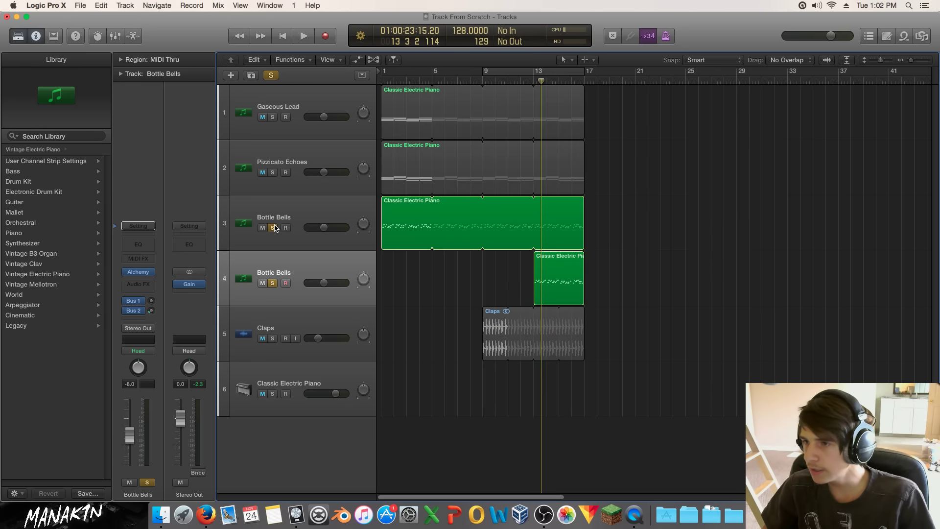
{"action": "key", "text": "space"}
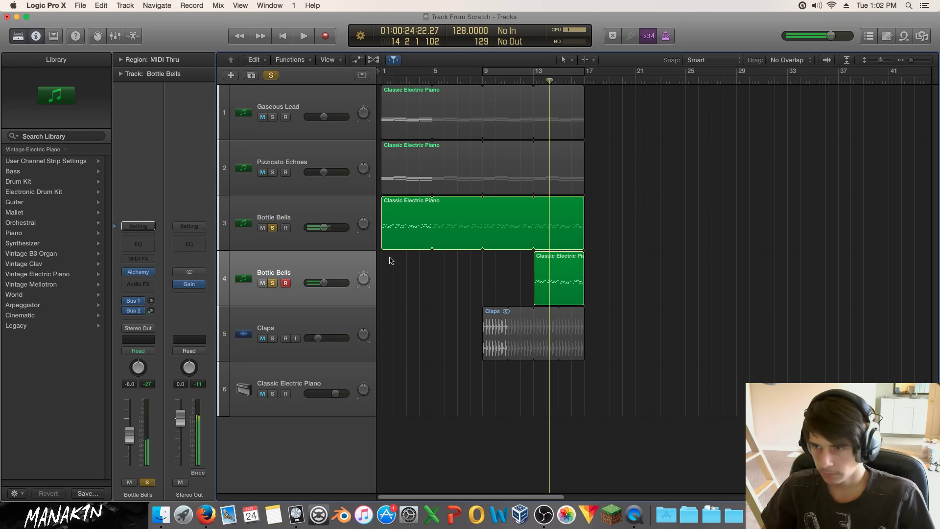
{"action": "left_click", "coordinate": [262, 229]}
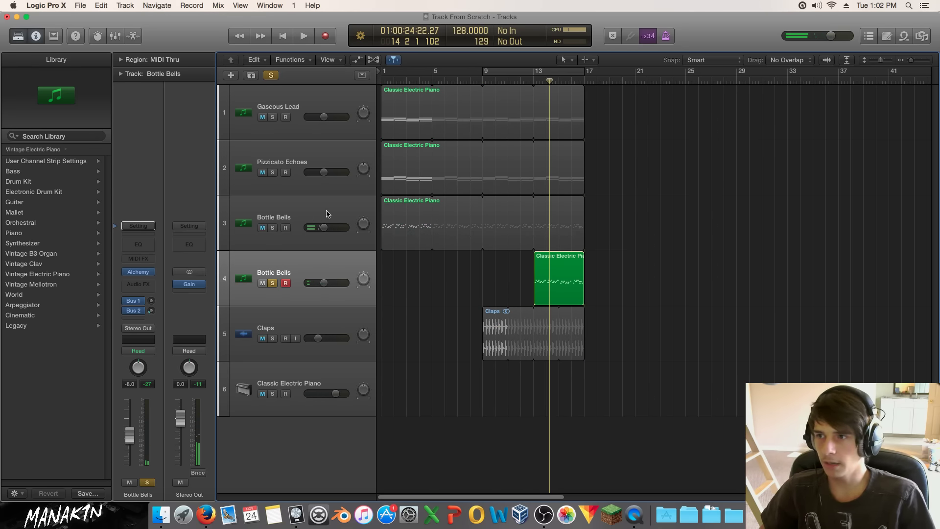
{"action": "left_click", "coordinate": [517, 68]}
{"action": "left_click_drag", "start_coordinate": [482, 72], "coordinate": [534, 72]}
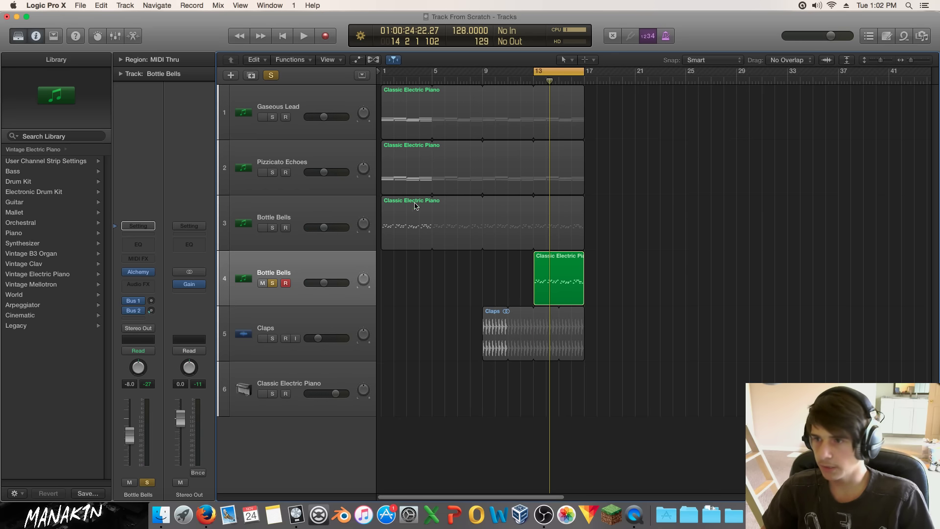
Open Alchemy on the duplicated Bottle Bells track and load the Vox Box Lead preset from the Leads category.
{"action": "left_click", "coordinate": [319, 260]}
{"action": "mouse_move", "coordinate": [141, 271]}
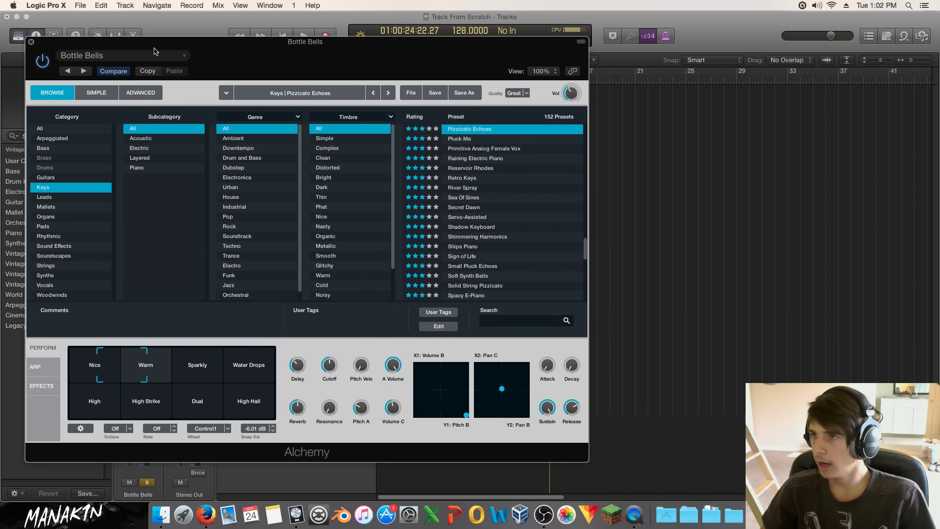
{"action": "left_click_drag", "start_coordinate": [201, 45], "coordinate": [469, 37]}
{"action": "left_click", "coordinate": [154, 23]}
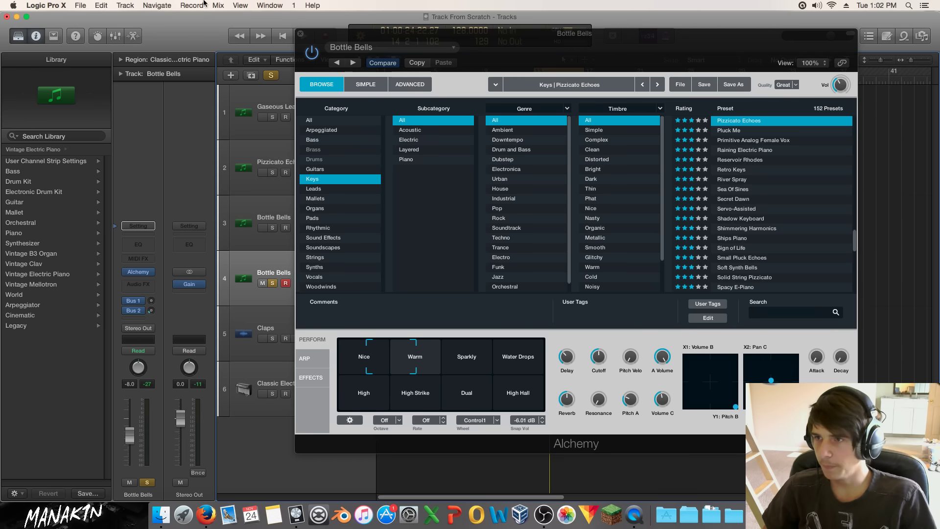
{"action": "left_click_drag", "start_coordinate": [391, 52], "coordinate": [405, 53]}
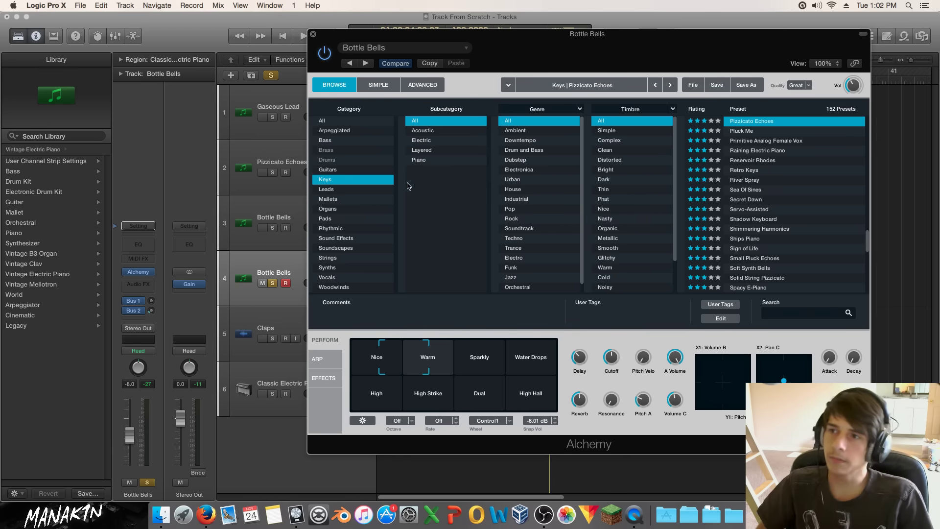
{"action": "left_click", "coordinate": [347, 191]}
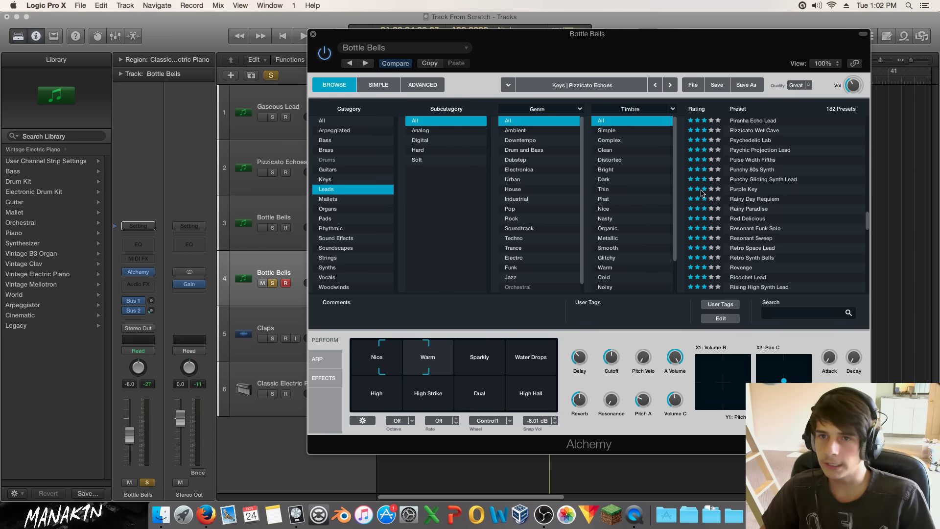
{"action": "scroll", "coordinate": [800, 204], "scroll_direction": "down", "scroll_amount": 10}
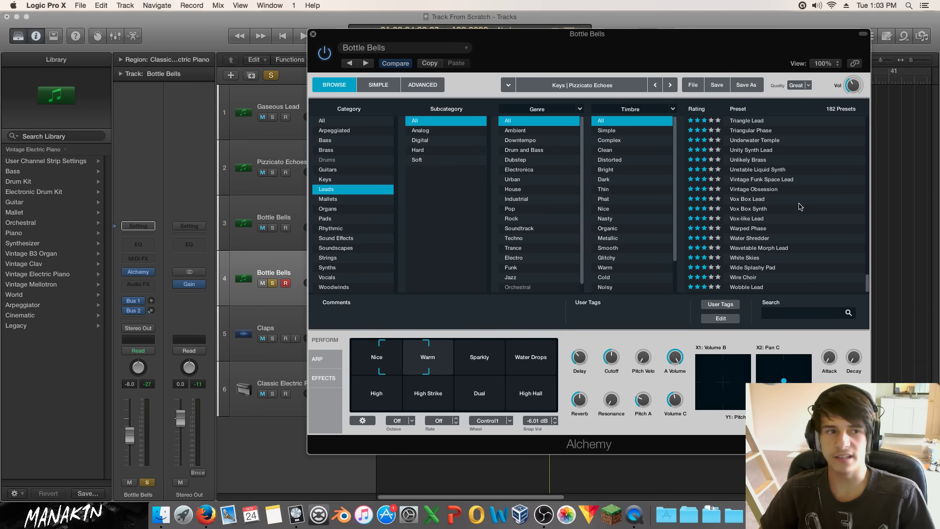
{"action": "left_click", "coordinate": [771, 200]}
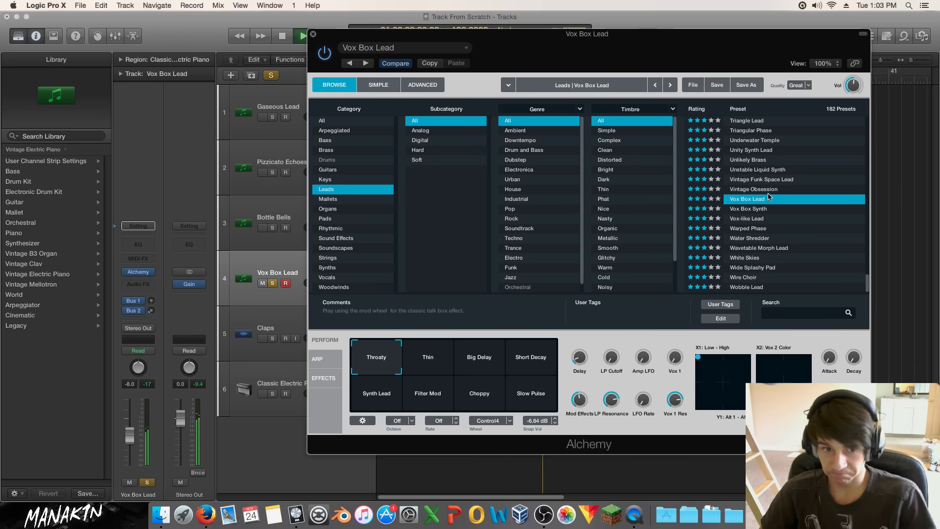
Audition Vox Box Lead's performance snapshots in Alchemy during soloed playback, from Synth Lead through Choppy and Big Delay, ending on Throaty.
{"action": "key", "text": "space"}
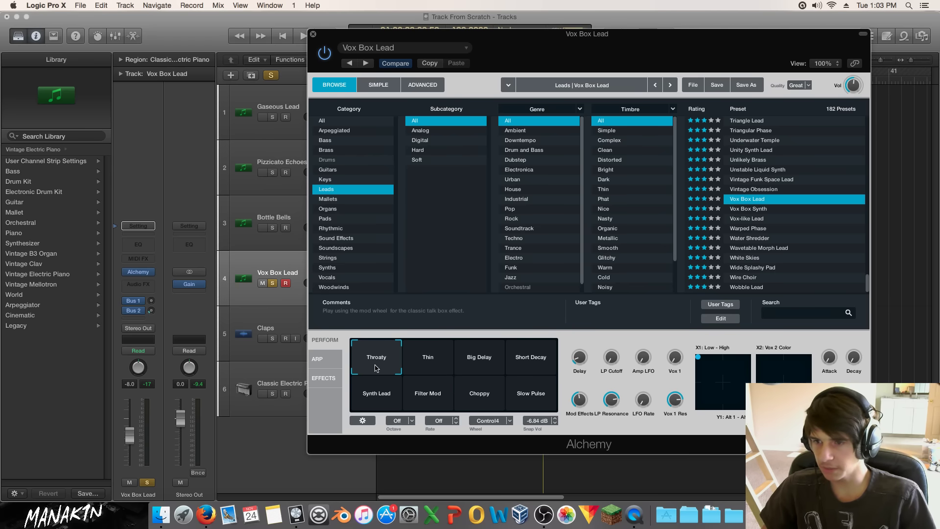
{"action": "key", "text": "space"}
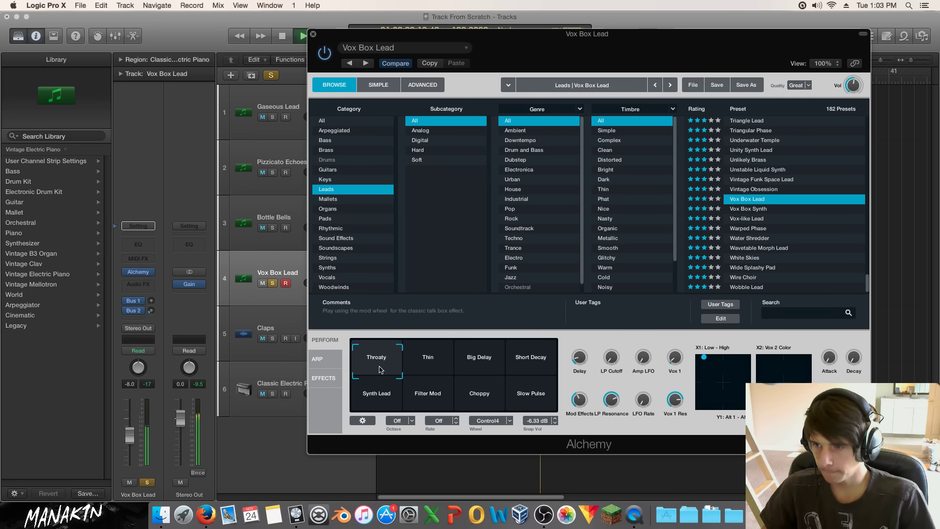
{"action": "left_click", "coordinate": [378, 388]}
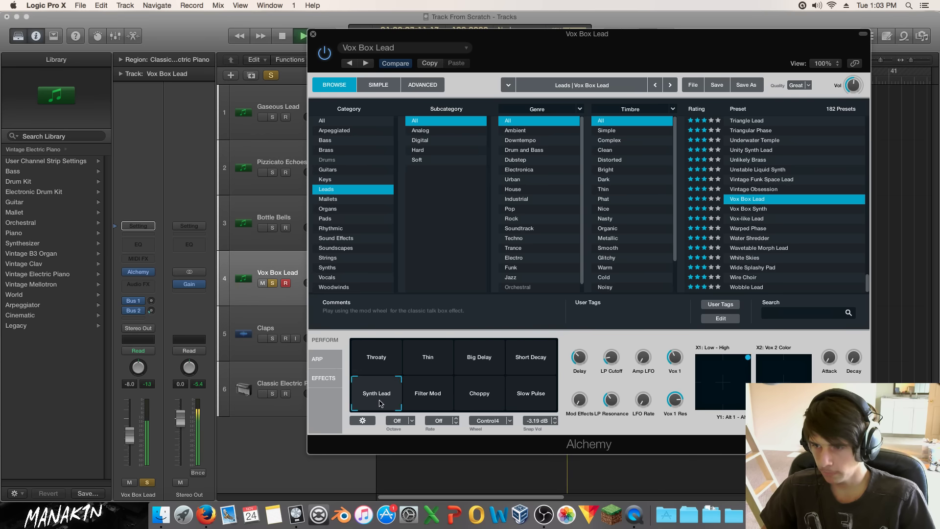
{"action": "left_click", "coordinate": [430, 400]}
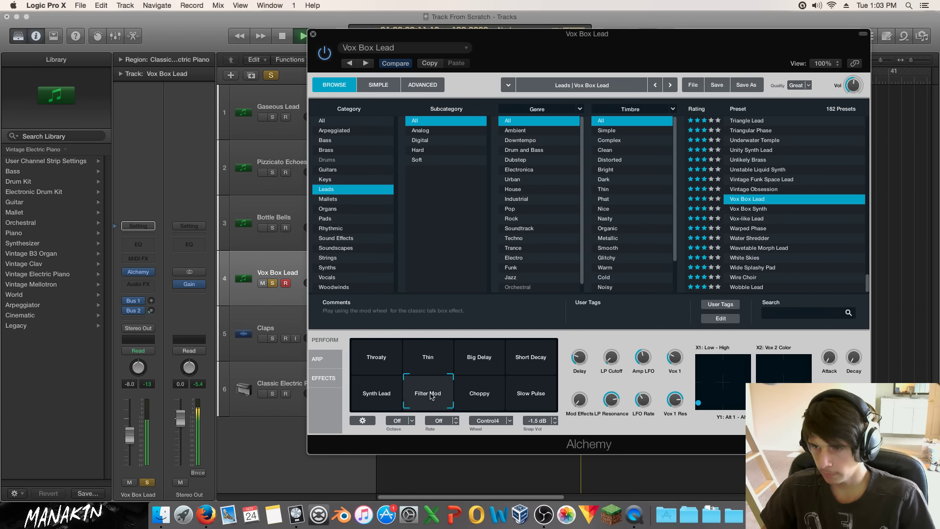
{"action": "left_click", "coordinate": [431, 359]}
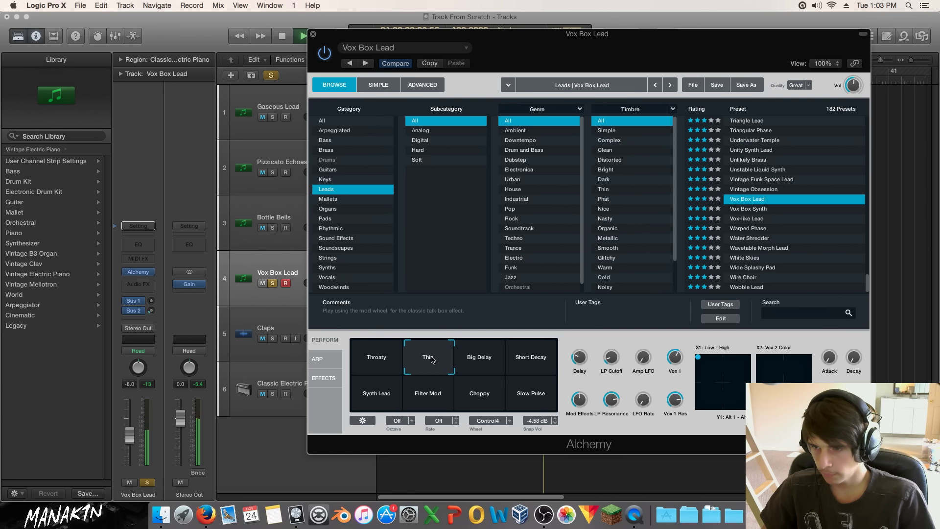
{"action": "left_click", "coordinate": [475, 358]}
{"action": "left_click", "coordinate": [527, 358]}
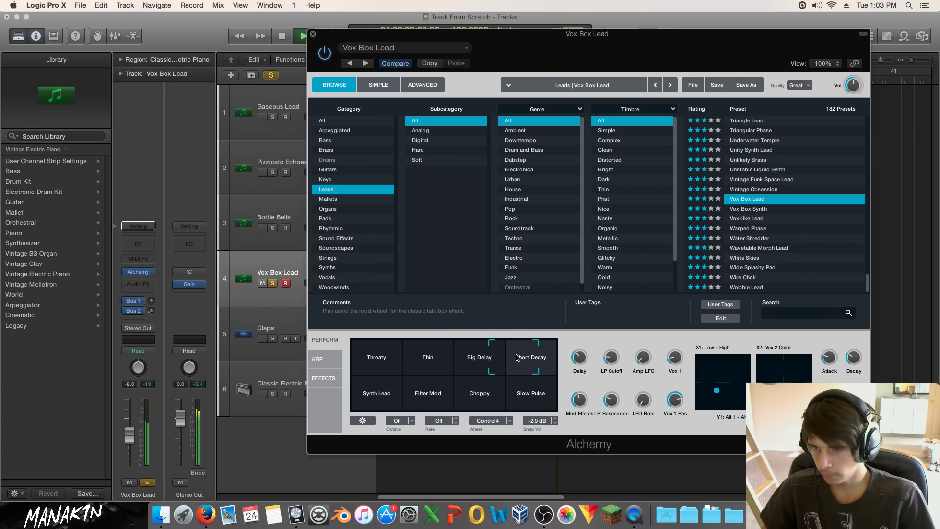
{"action": "left_click", "coordinate": [535, 399]}
{"action": "left_click", "coordinate": [484, 400]}
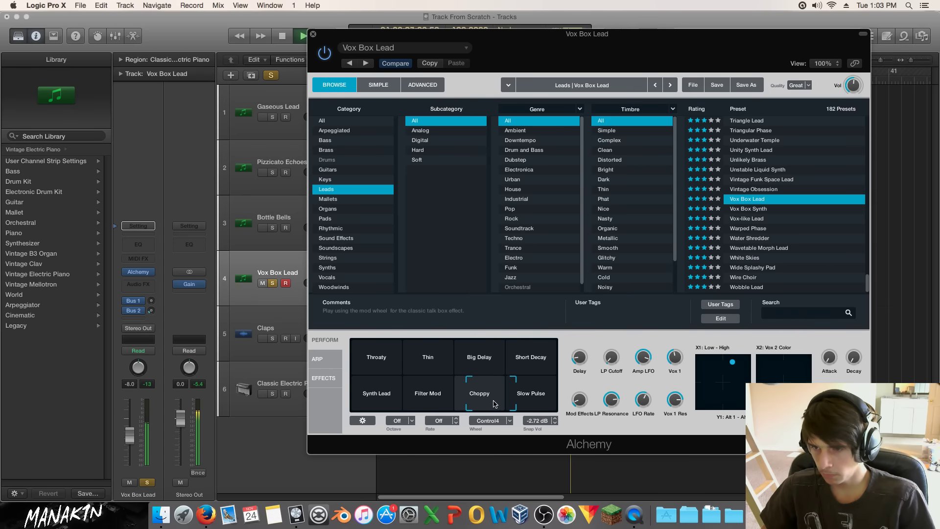
{"action": "left_click", "coordinate": [482, 359]}
{"action": "left_click", "coordinate": [360, 351]}
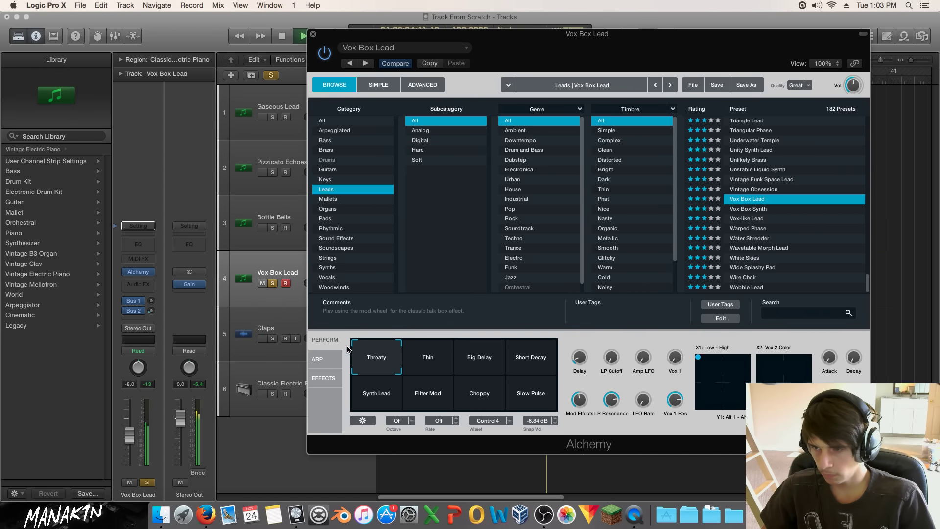
{"action": "key", "text": "space"}
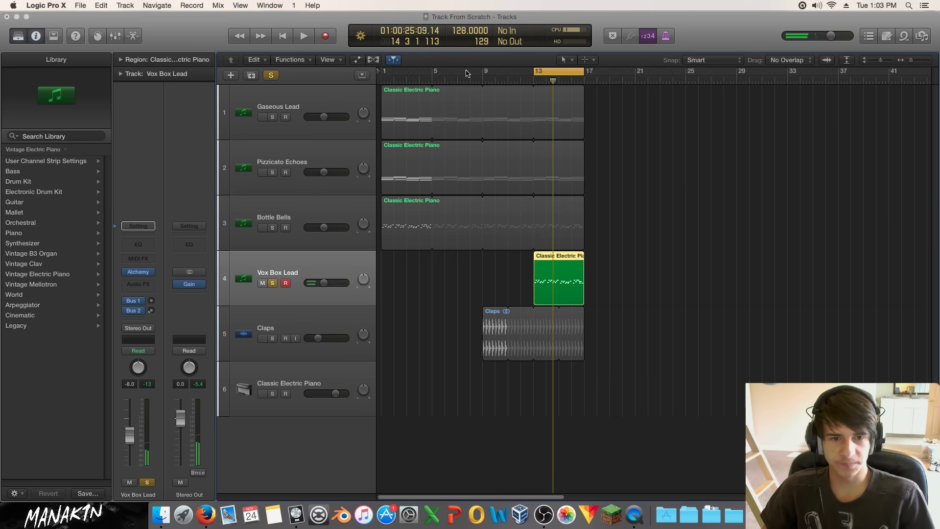
Close Alchemy, unsolo the Vox Box Lead track and play its region together with the full mix.
{"action": "left_click", "coordinate": [313, 35]}
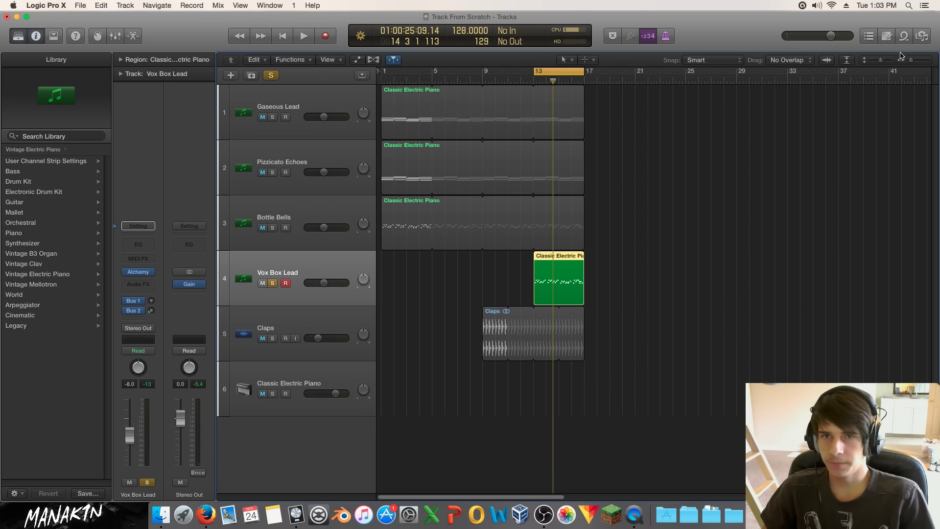
{"action": "left_click", "coordinate": [912, 63]}
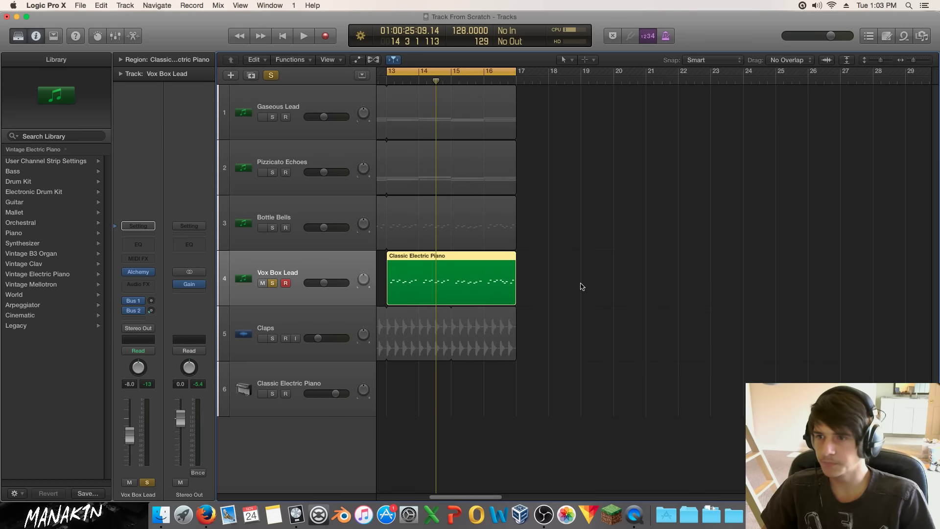
{"action": "scroll", "coordinate": [450, 488], "scroll_direction": "left", "scroll_amount": 5}
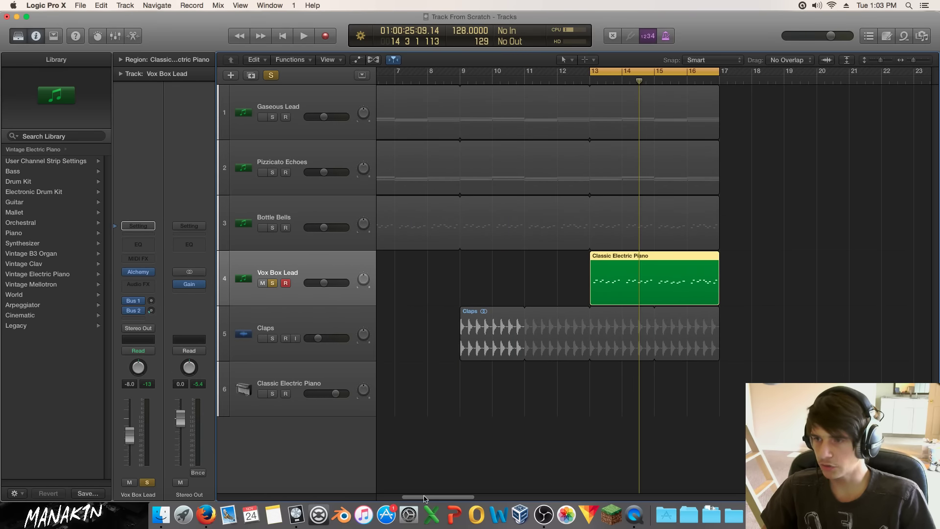
{"action": "left_click", "coordinate": [273, 283]}
{"action": "key", "text": "space"}
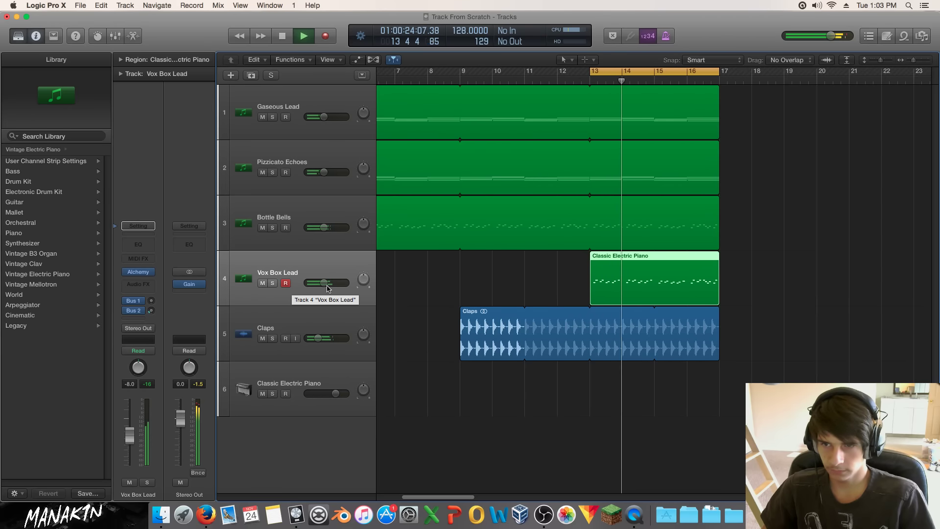
{"action": "key", "text": "space"}
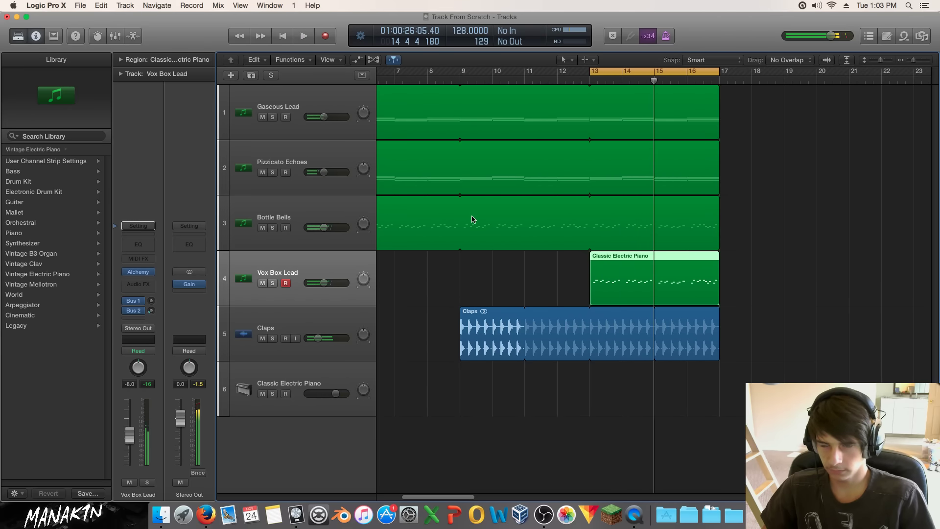
Set the cycle range to bars 9 to 17 and lower the Vox Box Lead track's volume to -9.0 dB during playback.
{"action": "left_click_drag", "start_coordinate": [590, 73], "coordinate": [459, 72]}
{"action": "left_click", "coordinate": [458, 72]}
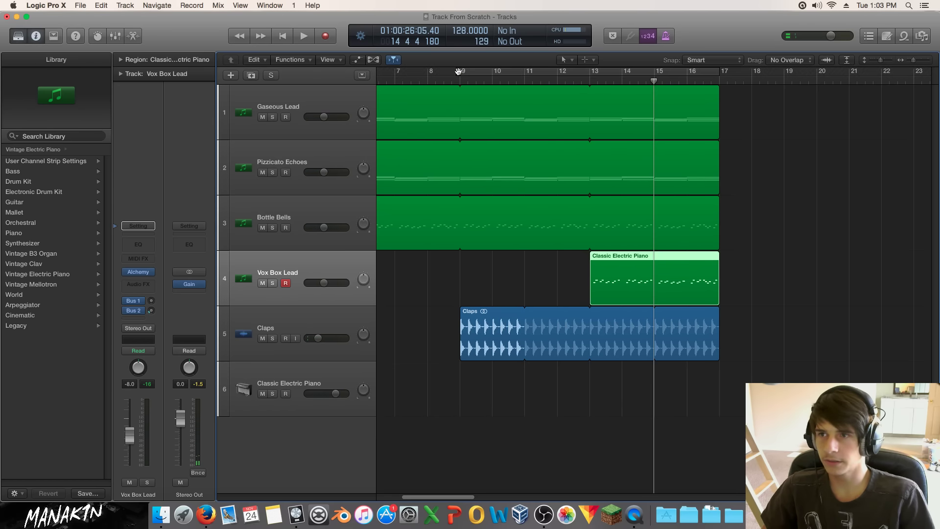
{"action": "left_click", "coordinate": [455, 72]}
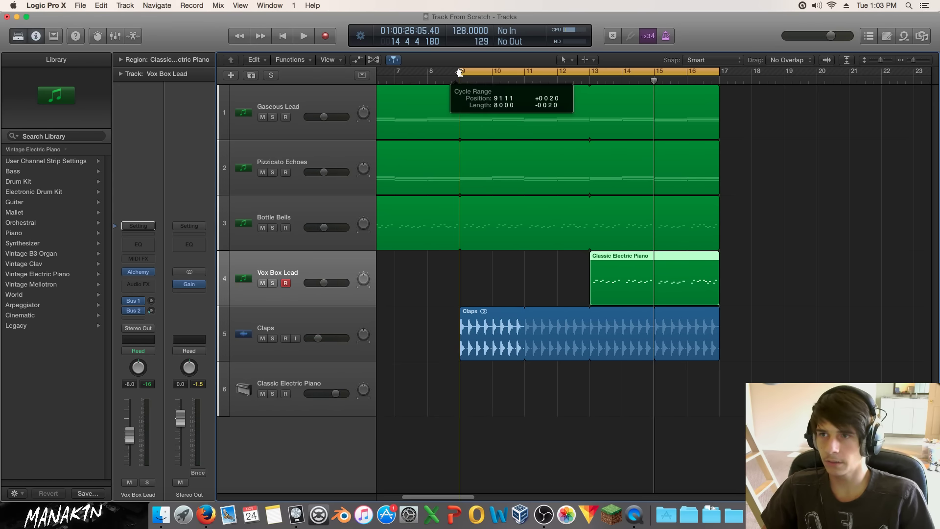
{"action": "key", "text": "space"}
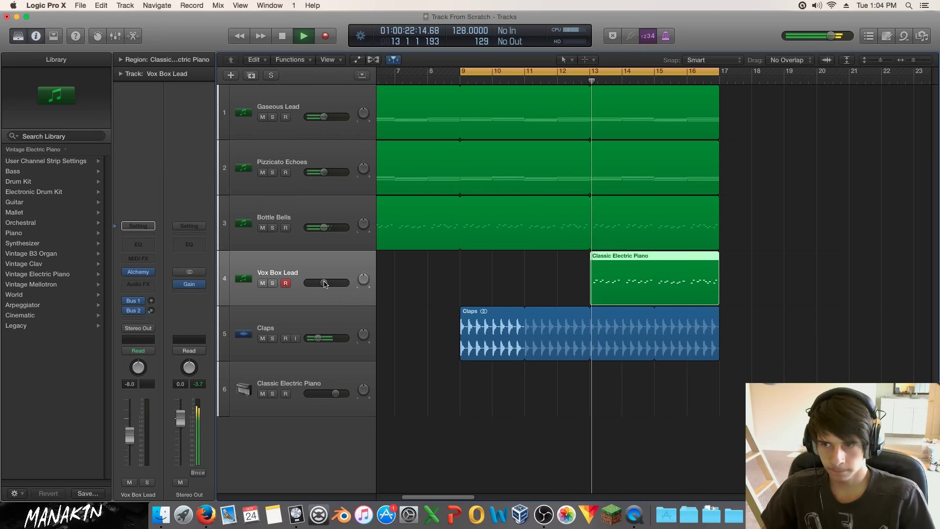
{"action": "left_click_drag", "start_coordinate": [324, 283], "coordinate": [323, 283]}
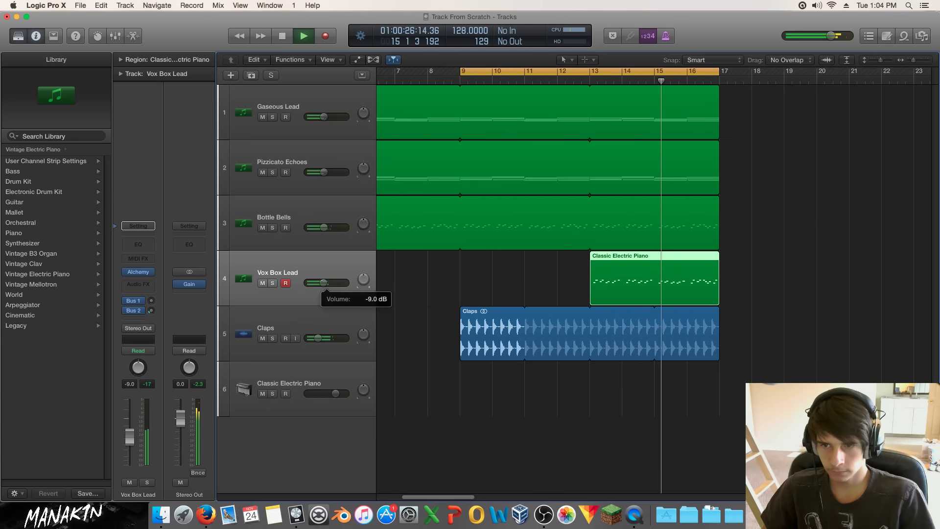
{"action": "key", "text": "space"}
Reopen Alchemy on the Vox Box Lead track and shorten the cycle range to bars 13 to 17.
{"action": "mouse_move", "coordinate": [141, 274]}
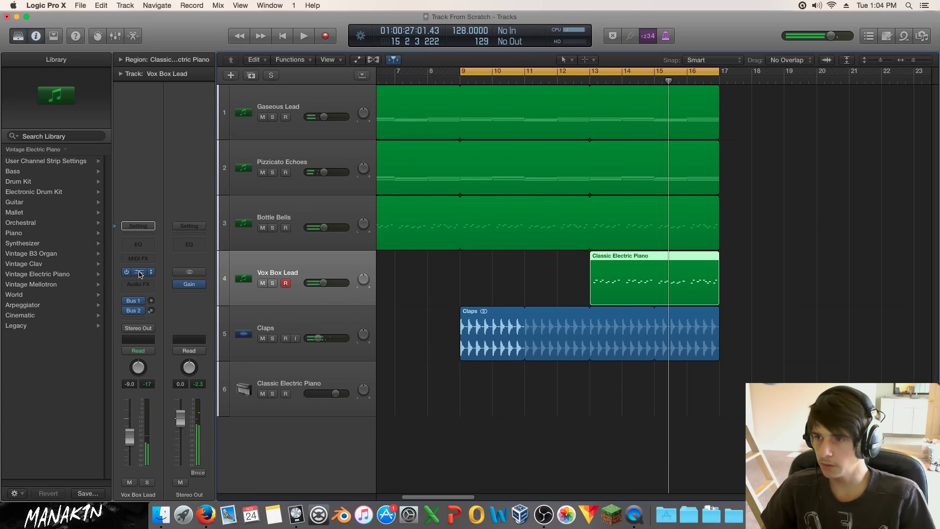
{"action": "left_click", "coordinate": [139, 272]}
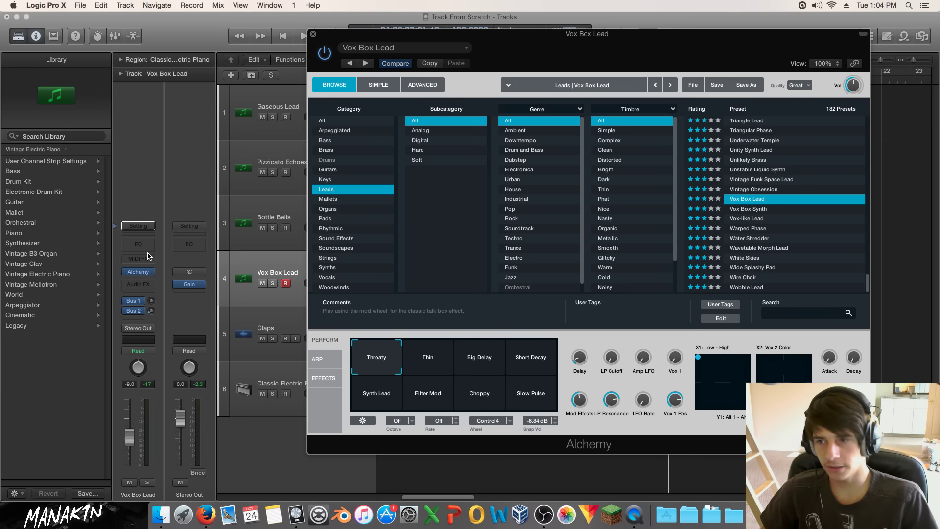
{"action": "key", "text": "space"}
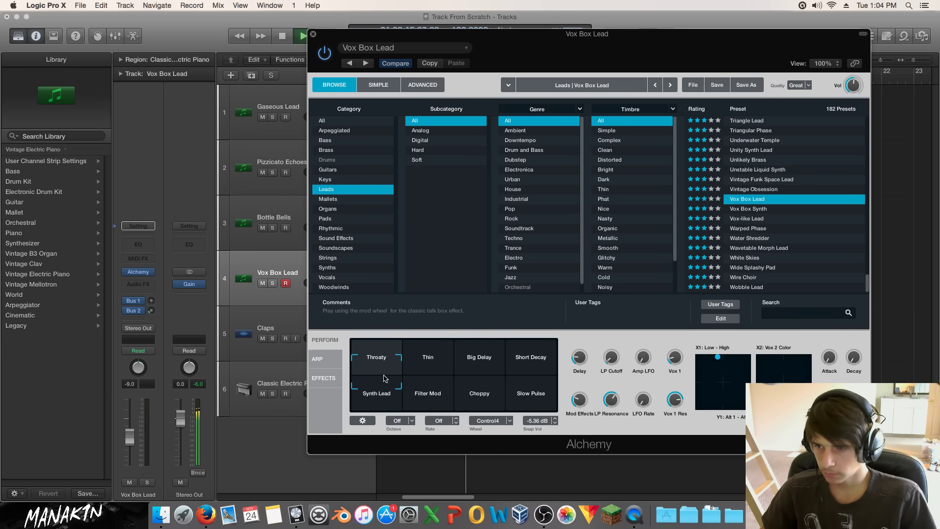
{"action": "key", "text": "space"}
{"action": "left_click_drag", "start_coordinate": [489, 46], "coordinate": [497, 176]}
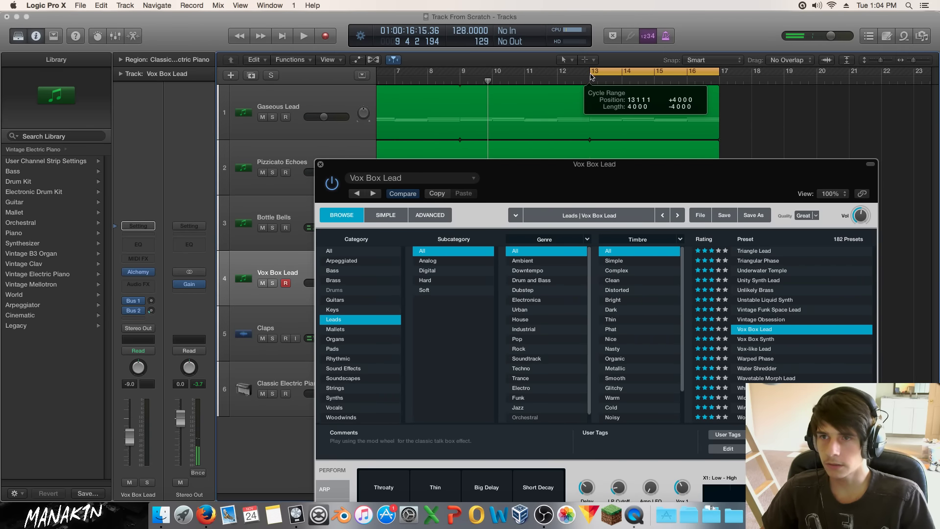
{"action": "left_click_drag", "start_coordinate": [494, 164], "coordinate": [497, 23]}
Compare Vox Box Lead's snapshots and blends between them against the full mix, including Filter Mod, Thin and Slow Pulse, ending on Synth Lead.
{"action": "key", "text": "space"}
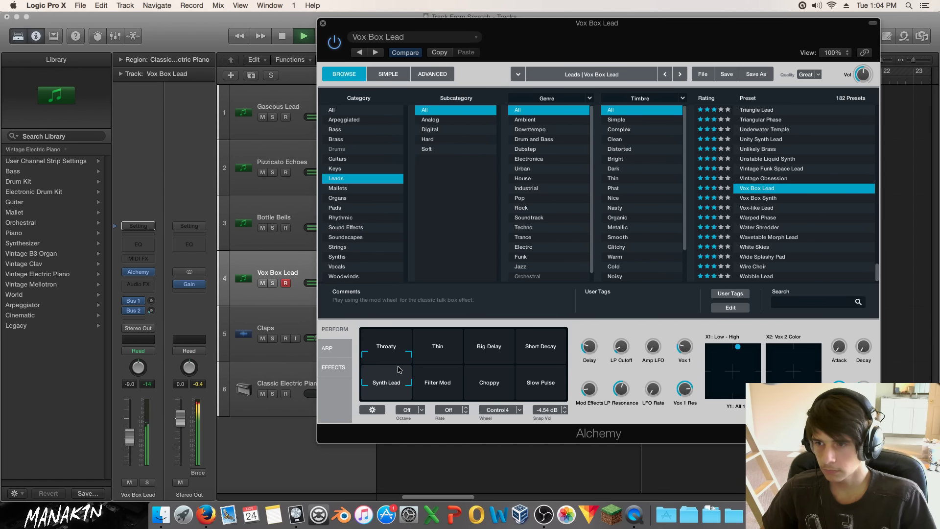
{"action": "left_click", "coordinate": [437, 379]}
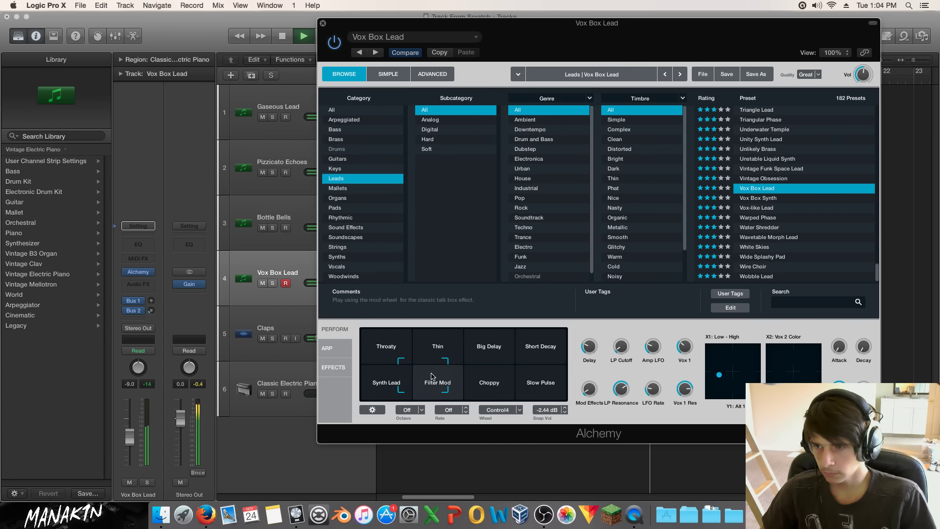
{"action": "left_click", "coordinate": [397, 384]}
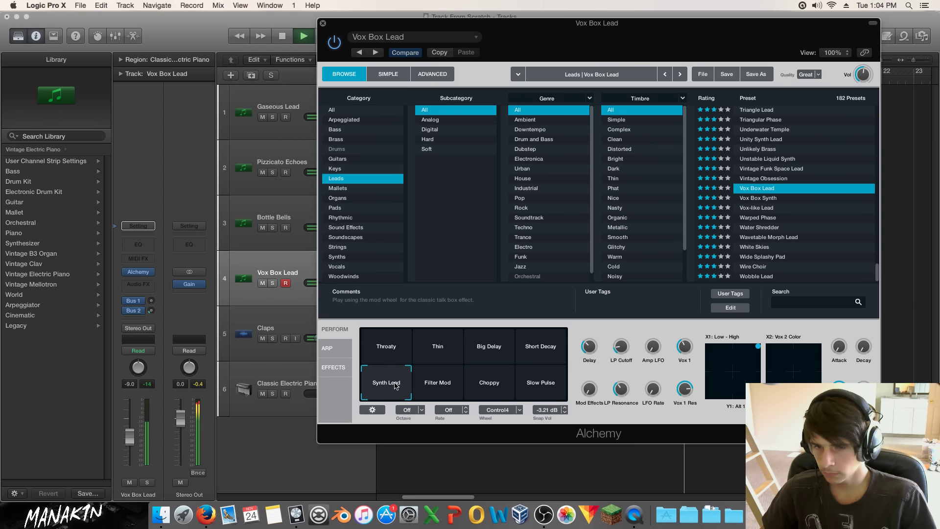
{"action": "left_click", "coordinate": [447, 344]}
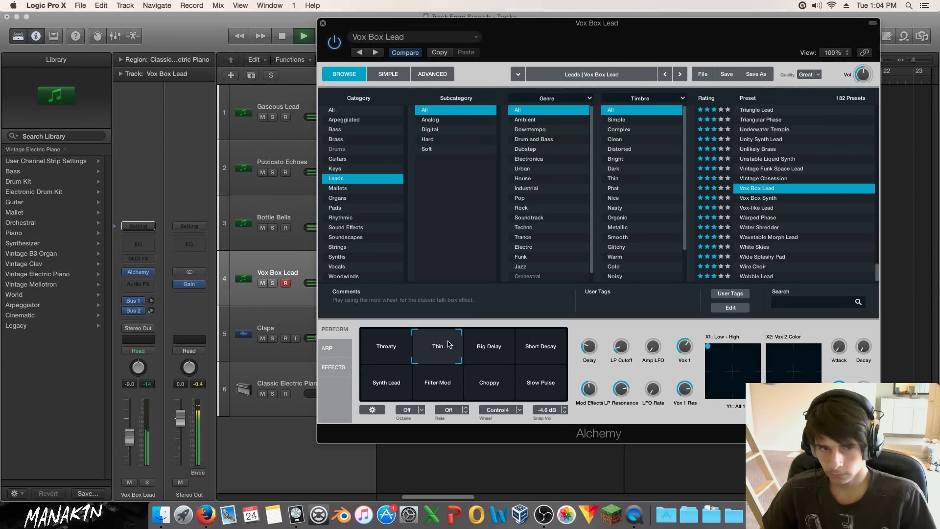
{"action": "left_click", "coordinate": [460, 381]}
{"action": "left_click", "coordinate": [543, 386]}
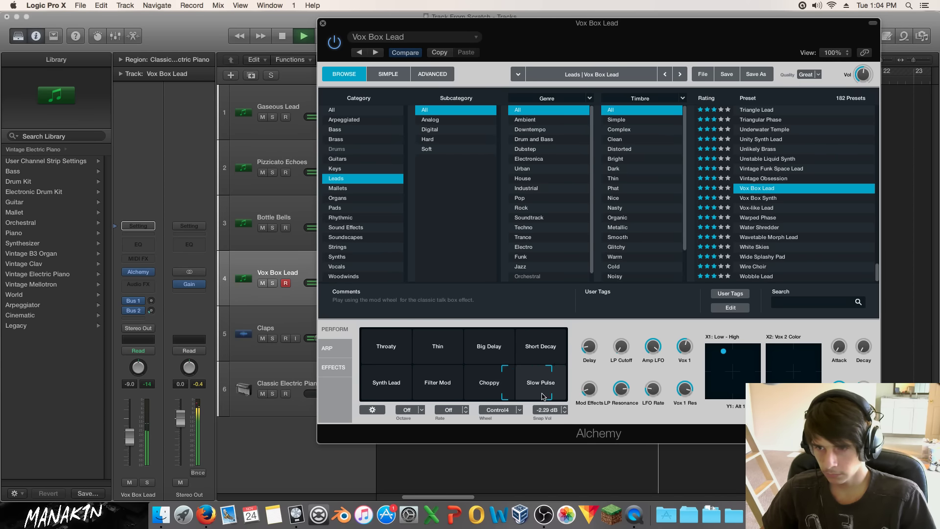
{"action": "left_click", "coordinate": [538, 350]}
{"action": "left_click", "coordinate": [431, 346]}
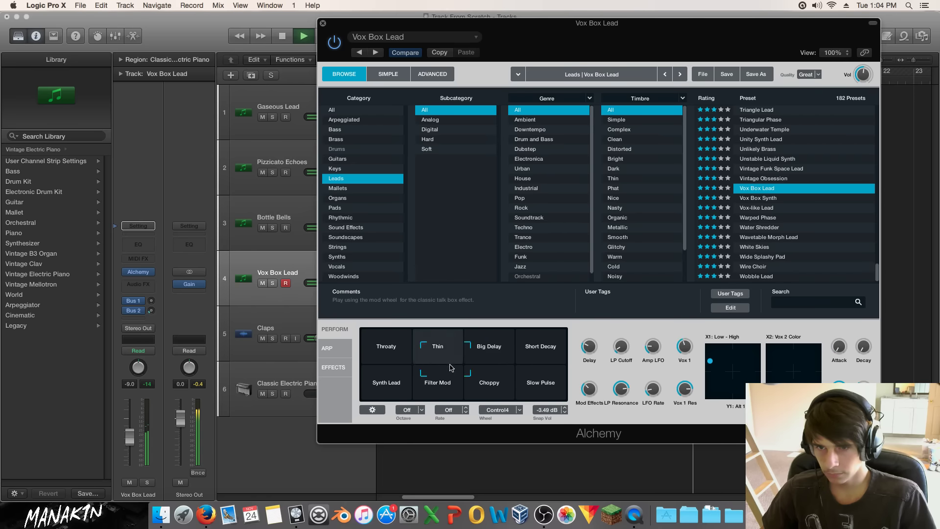
{"action": "left_click", "coordinate": [393, 397]}
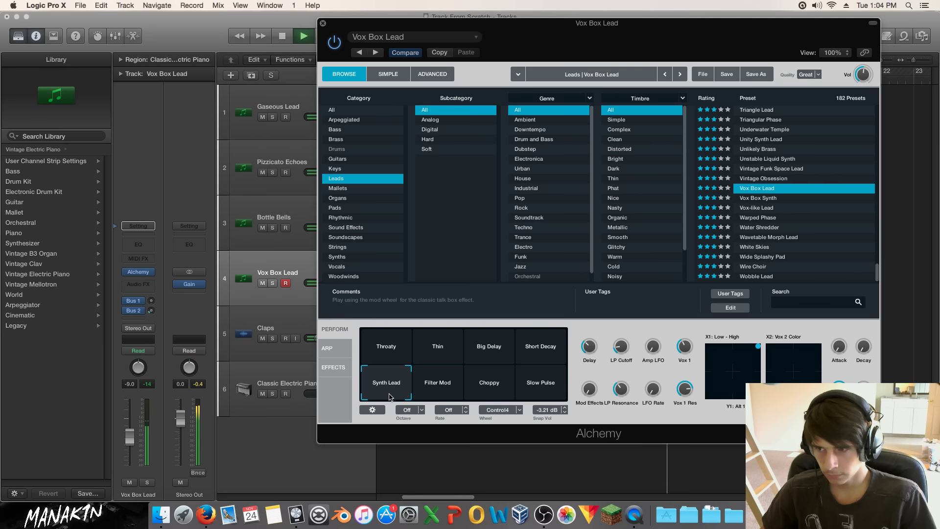
Audition the Leads presets from Vox Box Synth through Wire Choir, leaving Wire Choir loaded, and select the Classic Electric Piano track.
{"action": "left_click", "coordinate": [778, 200]}
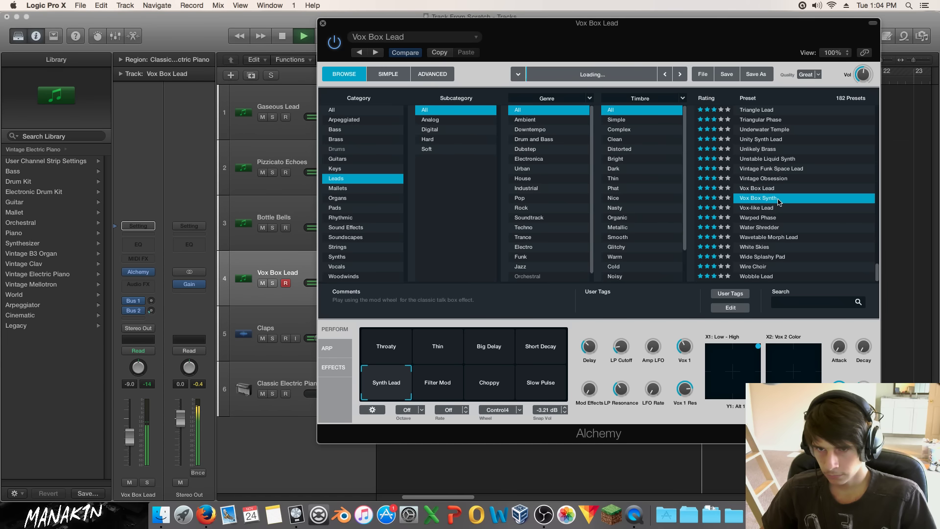
{"action": "left_click", "coordinate": [778, 208]}
{"action": "left_click", "coordinate": [779, 218]}
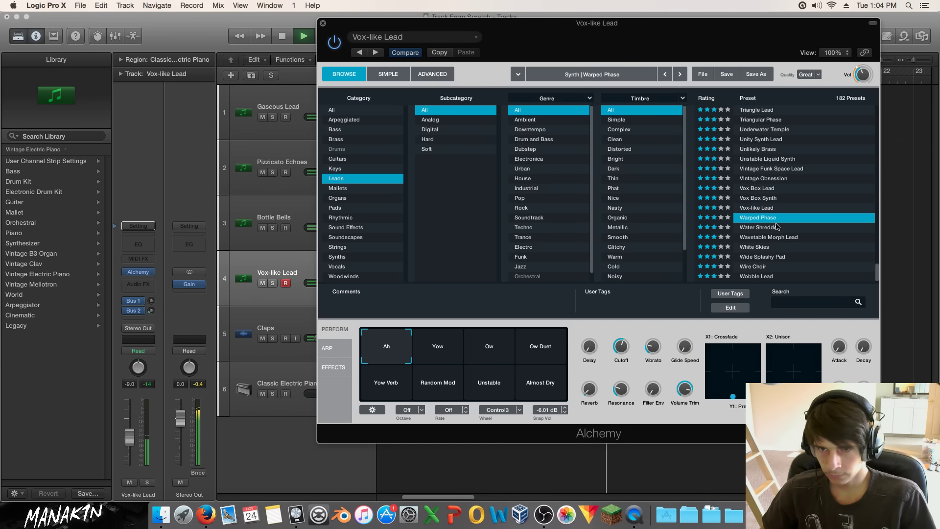
{"action": "left_click", "coordinate": [779, 228]}
{"action": "left_click", "coordinate": [777, 238]}
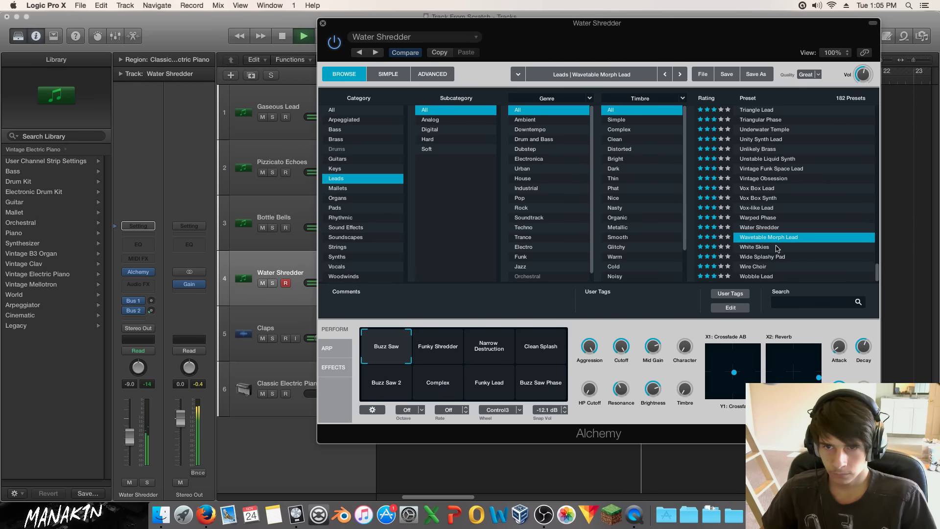
{"action": "left_click", "coordinate": [775, 248]}
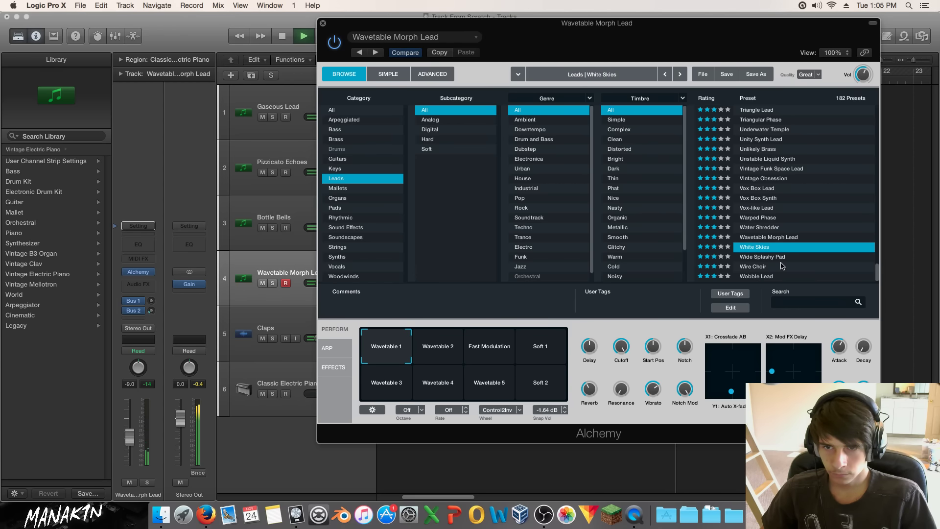
{"action": "left_click", "coordinate": [778, 258]}
{"action": "left_click", "coordinate": [778, 267]}
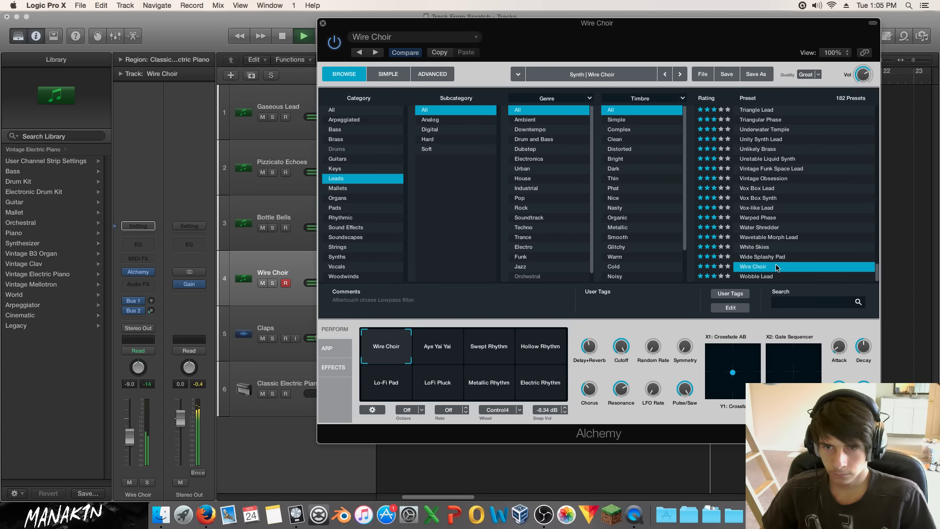
{"action": "left_click", "coordinate": [272, 372]}
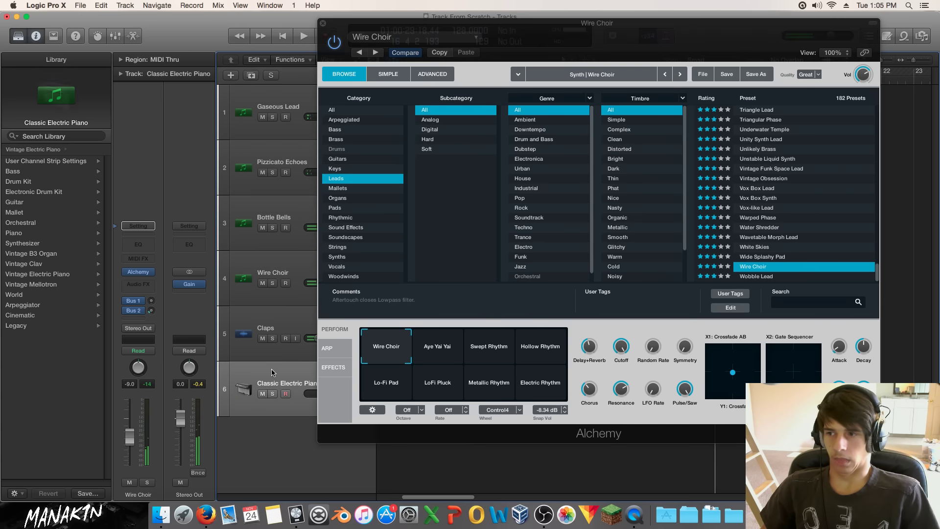
Audition the Wide Splashy Pad and Wobble Lead presets during playback, and restore Vox Box Lead with its Synth Lead snapshot.
{"action": "left_click", "coordinate": [778, 256]}
{"action": "key", "text": "space"}
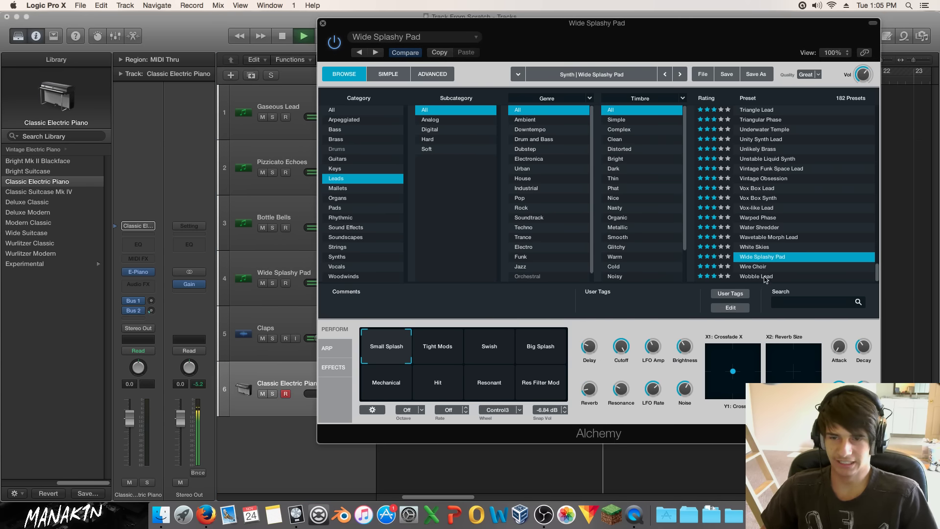
{"action": "left_click", "coordinate": [766, 277]}
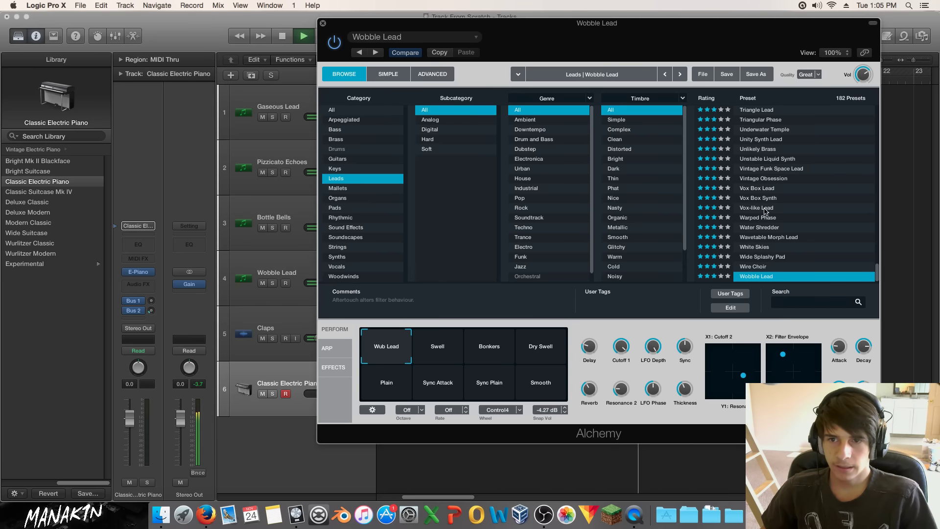
{"action": "left_click", "coordinate": [757, 188]}
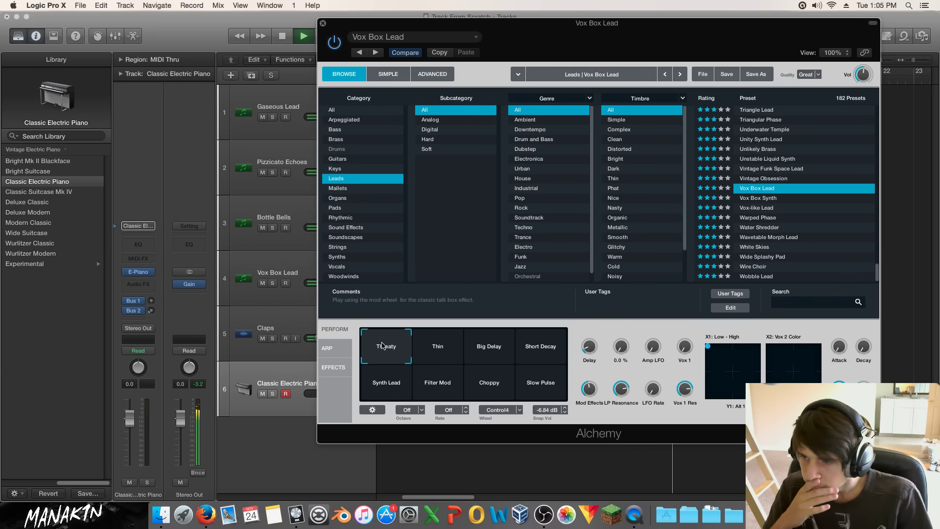
{"action": "left_click", "coordinate": [378, 386]}
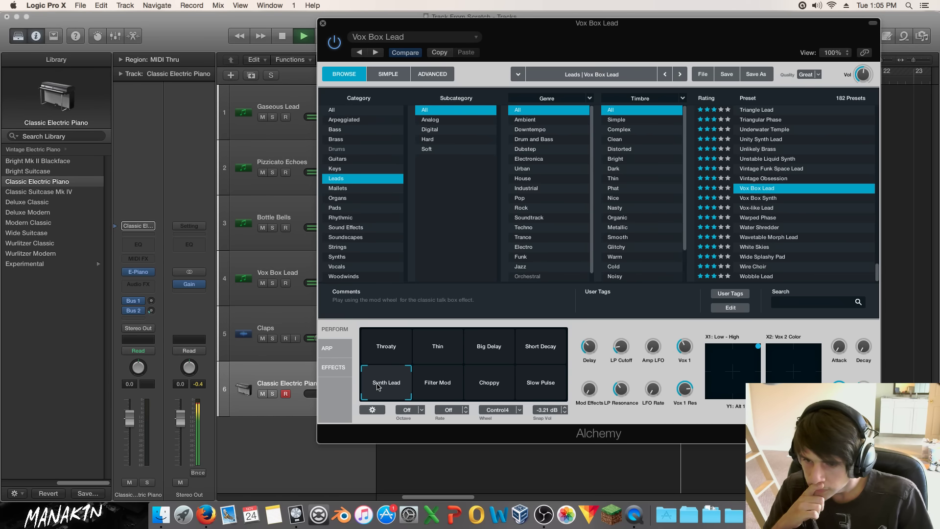
{"action": "key", "text": "space"}
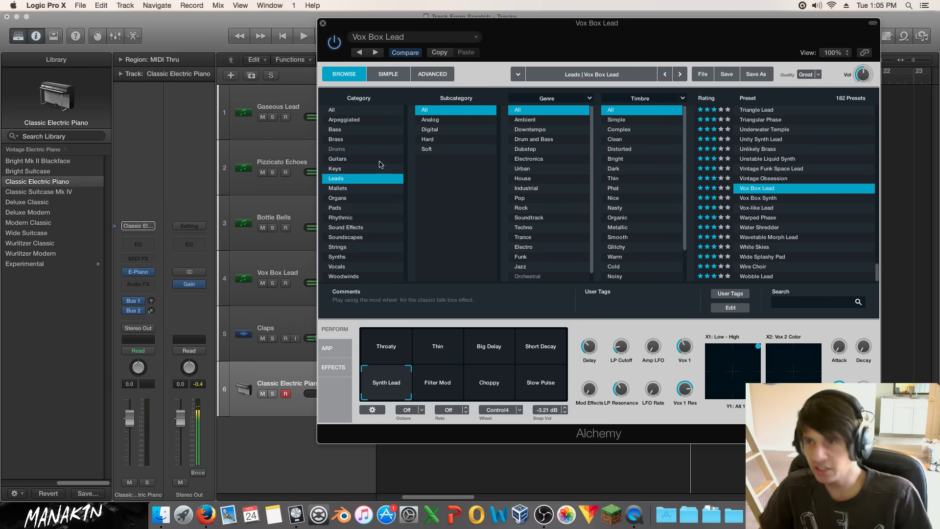
{"action": "left_click", "coordinate": [323, 24]}
Play the Vox Box Lead melody from bar 13 soloed, and compare it with the full mix.
{"action": "left_click", "coordinate": [601, 284]}
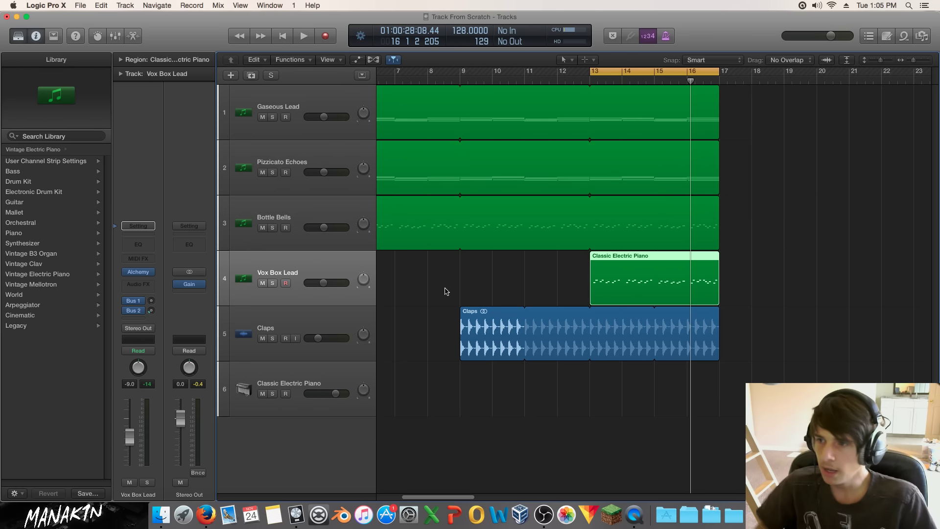
{"action": "left_click", "coordinate": [273, 284]}
{"action": "key", "text": "space"}
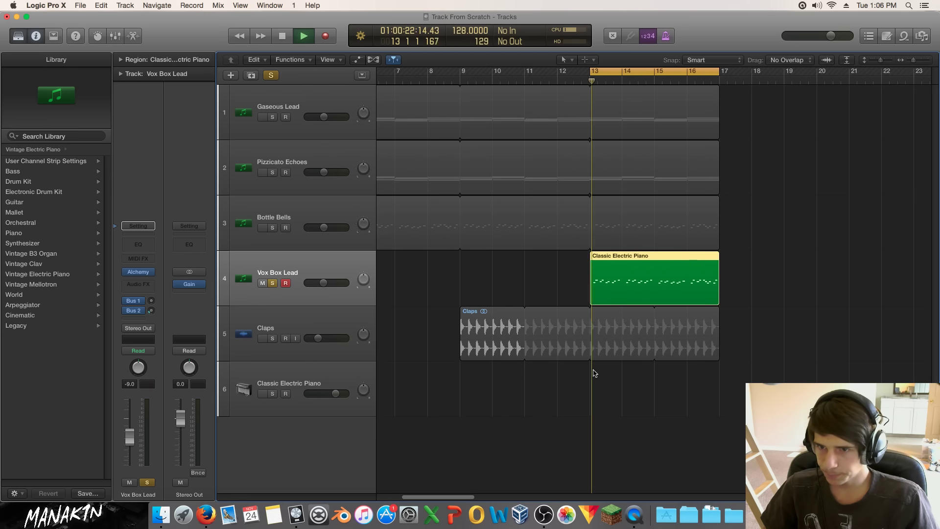
{"action": "key", "text": "space"}
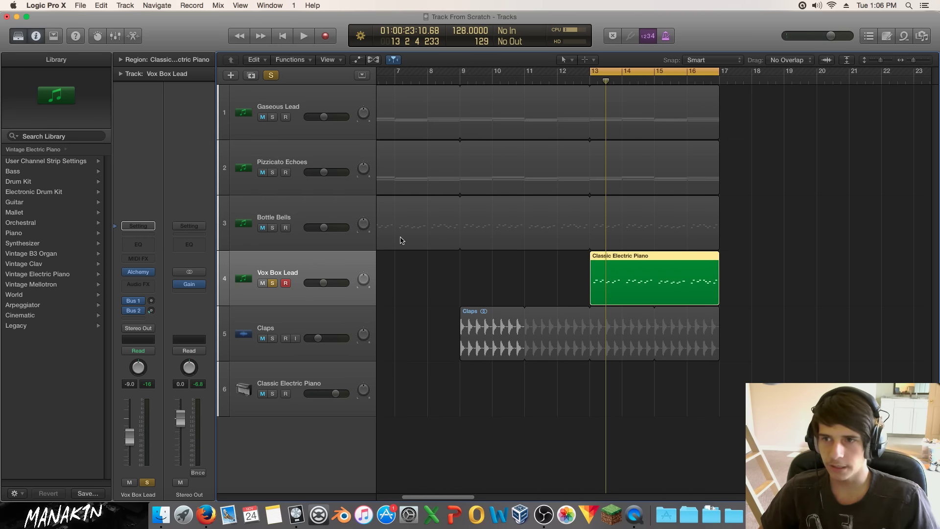
{"action": "left_click", "coordinate": [271, 284]}
{"action": "key", "text": "space"}
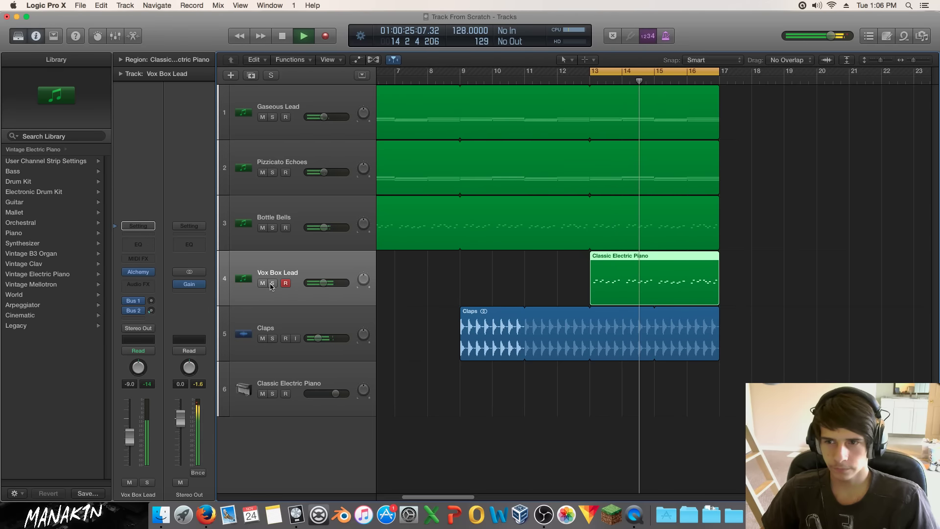
{"action": "key", "text": "space"}
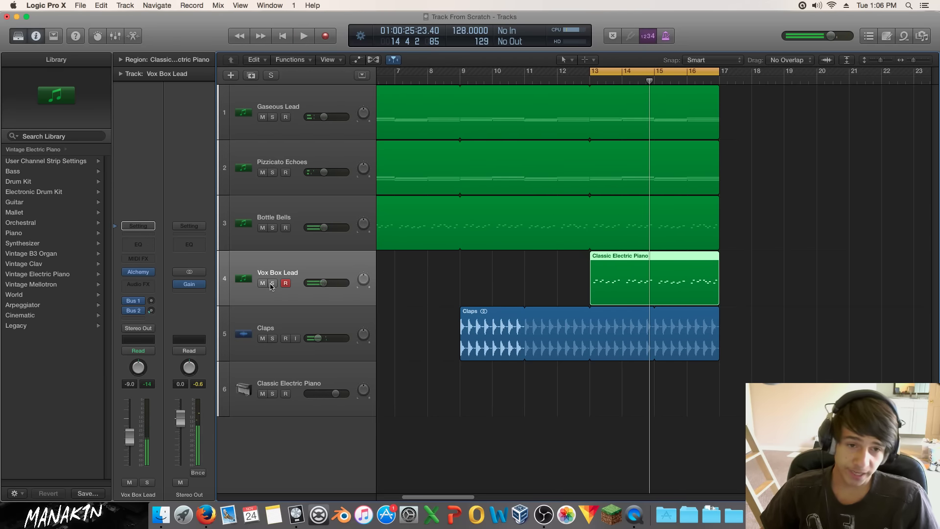
Set the Vox Box Lead track's Bus 2 reverb send to -8.8 dB, checking the track soloed during playback.
{"action": "left_click", "coordinate": [133, 311]}
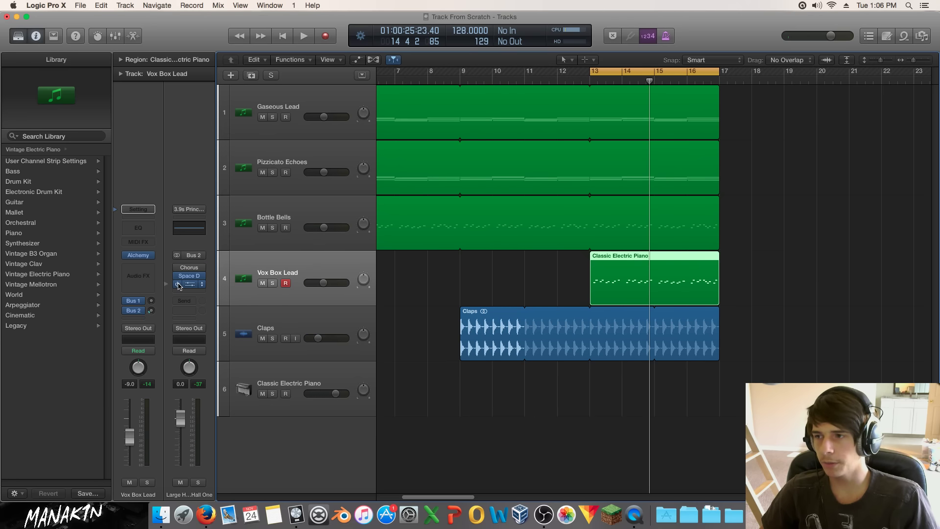
{"action": "mouse_move", "coordinate": [137, 312]}
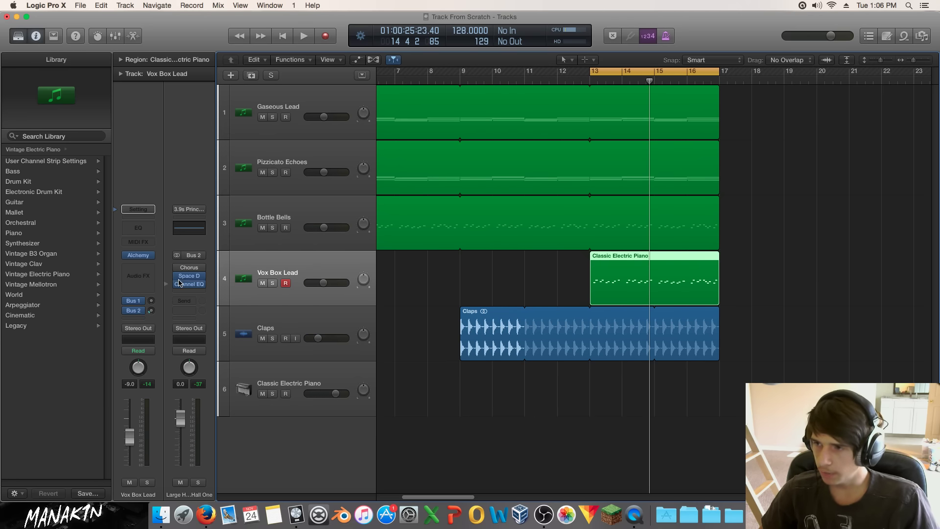
{"action": "left_click", "coordinate": [142, 309]}
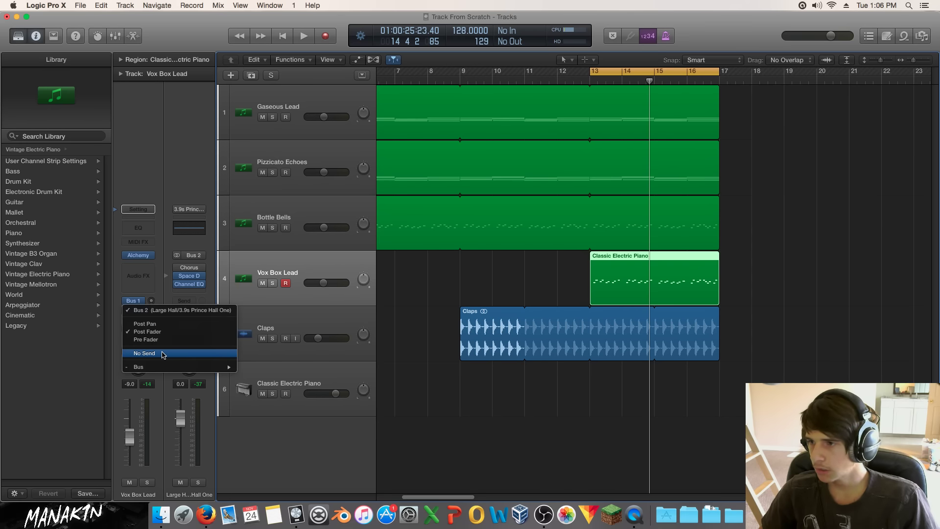
{"action": "left_click", "coordinate": [150, 303]}
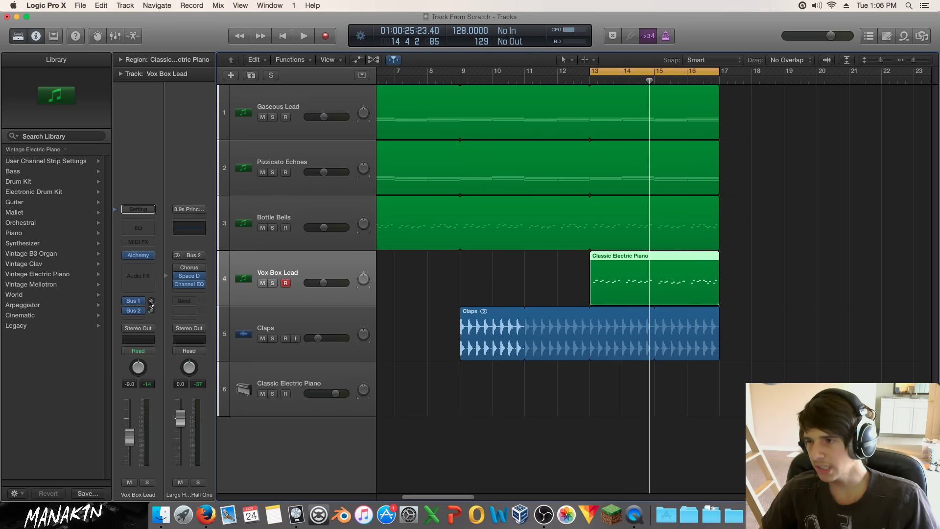
{"action": "left_click_drag", "start_coordinate": [151, 310], "coordinate": [151, 310]}
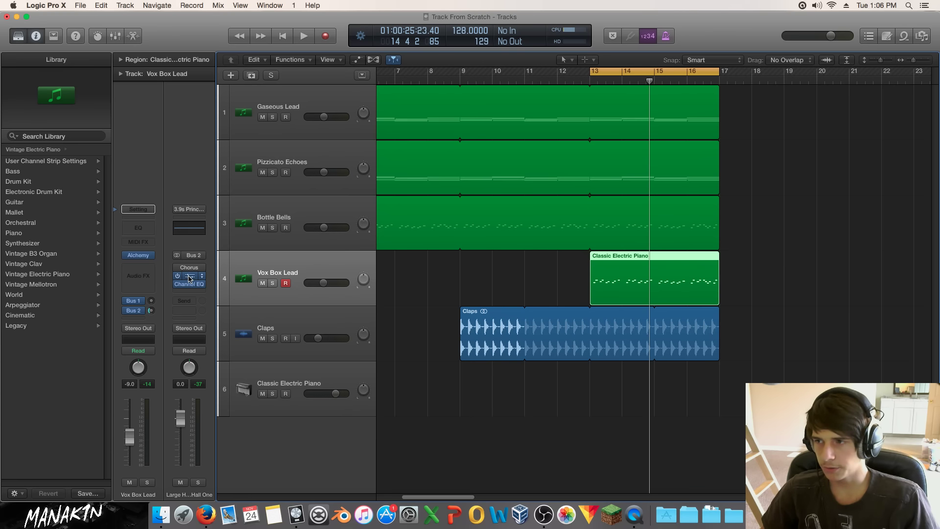
{"action": "key", "text": "space"}
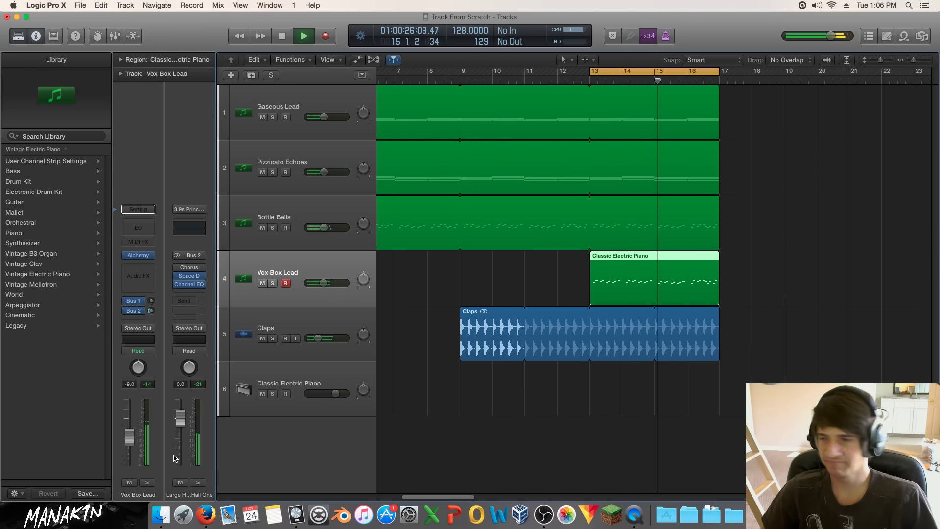
{"action": "left_click", "coordinate": [147, 482]}
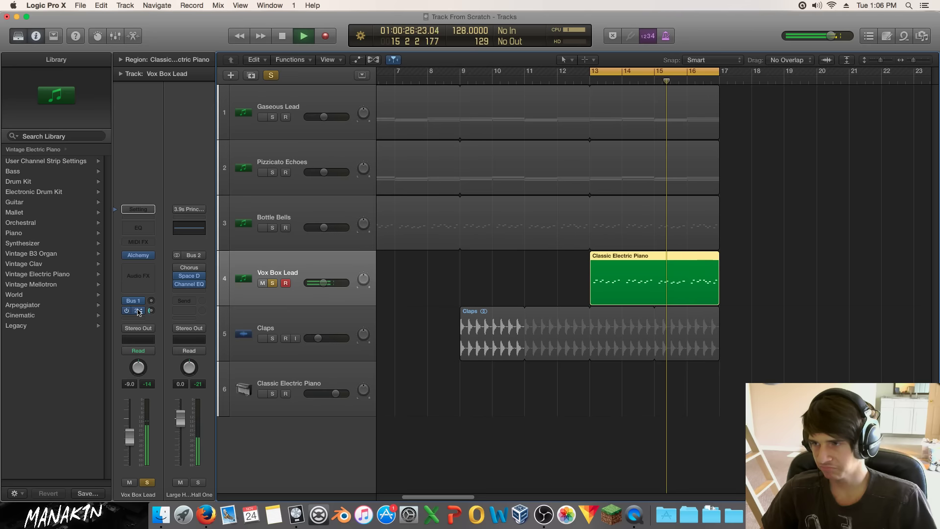
{"action": "left_click_drag", "start_coordinate": [138, 312], "coordinate": [138, 333]}
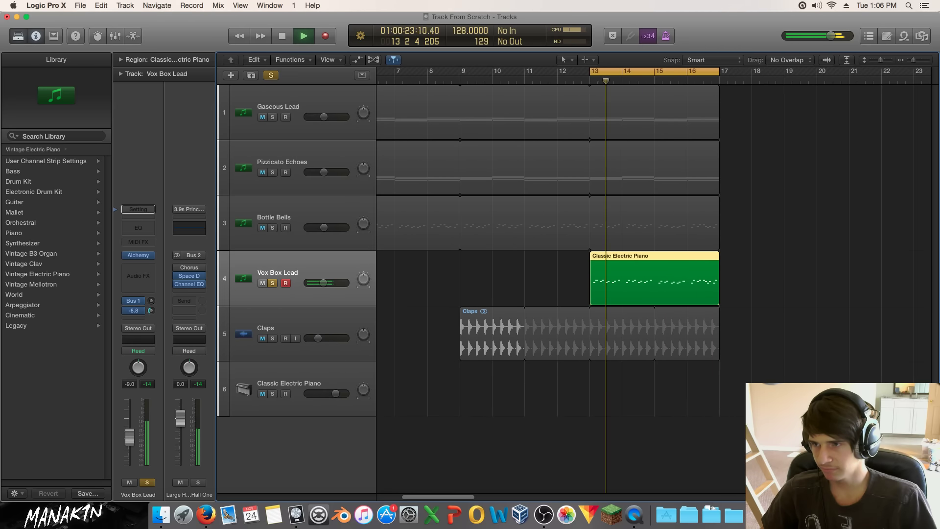
{"action": "key", "text": "space"}
{"action": "key", "text": "s"}
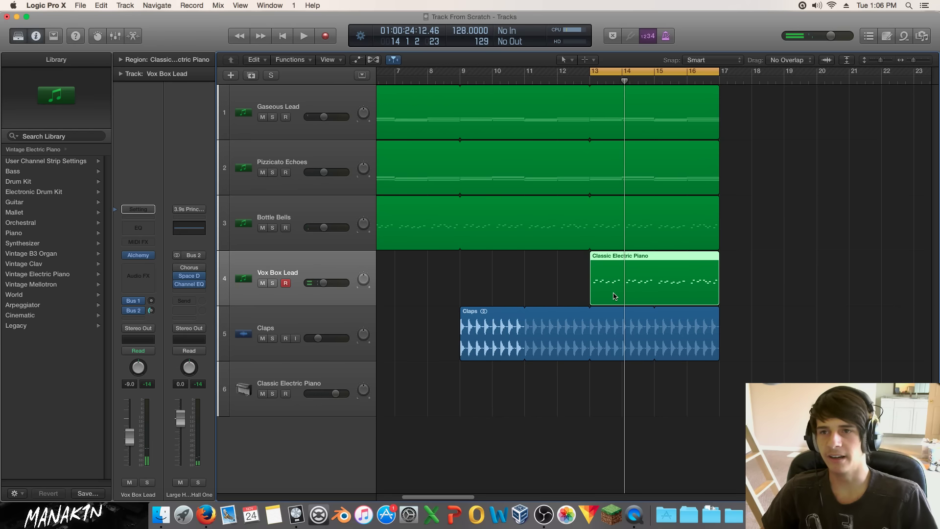
Inspect the Space Designer reverb, 03.9s Prince Hall One, on the Large Hall bus.
{"action": "left_click", "coordinate": [188, 276]}
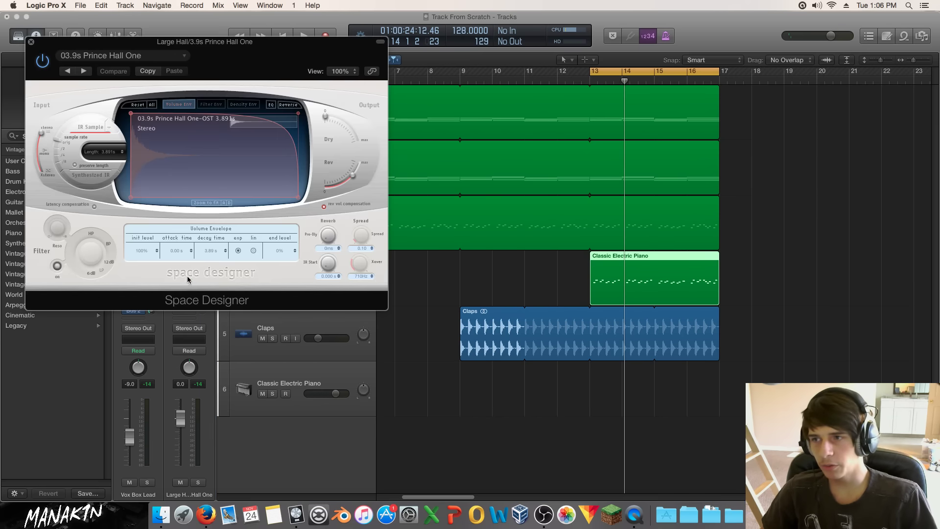
{"action": "left_click_drag", "start_coordinate": [50, 52], "coordinate": [258, 58]}
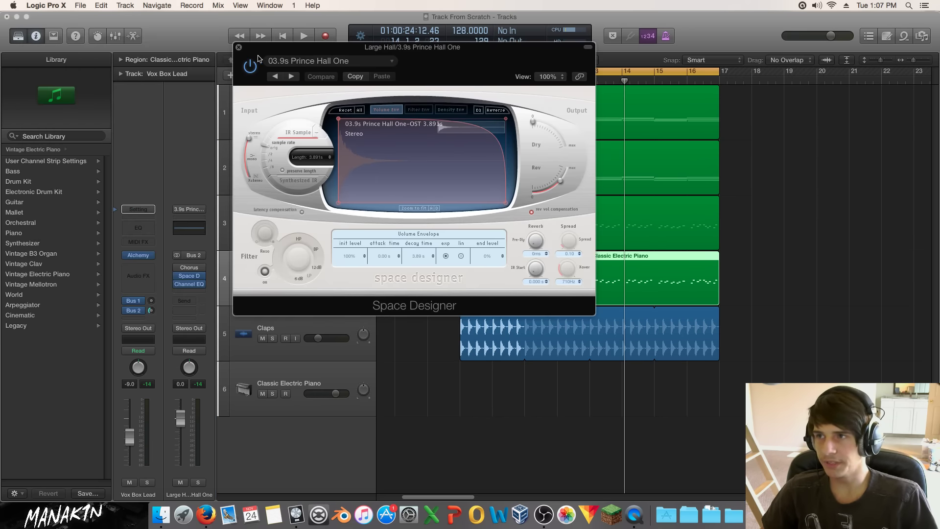
{"action": "left_click", "coordinate": [239, 47]}
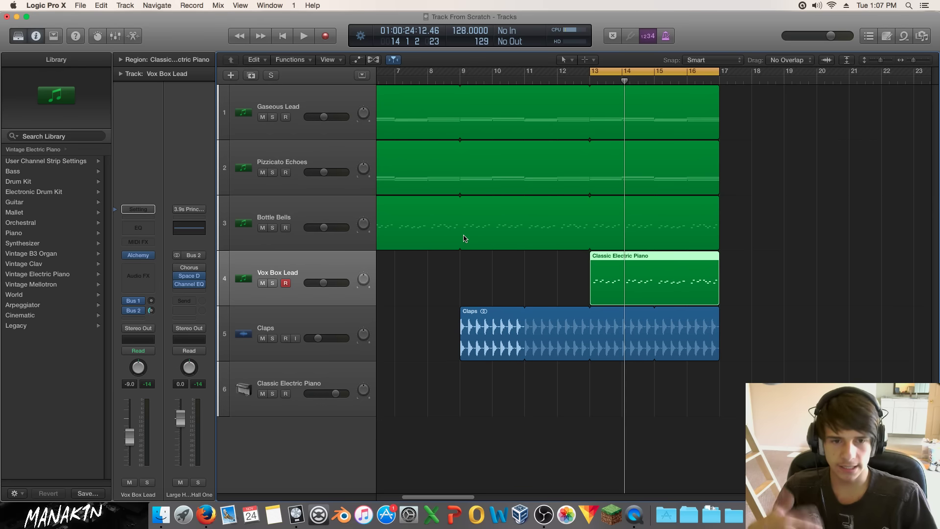
Turn off the cycle range and play the arrangement from bar 1 past bar 17, selecting the Classic Electric Piano track.
{"action": "left_click", "coordinate": [659, 73]}
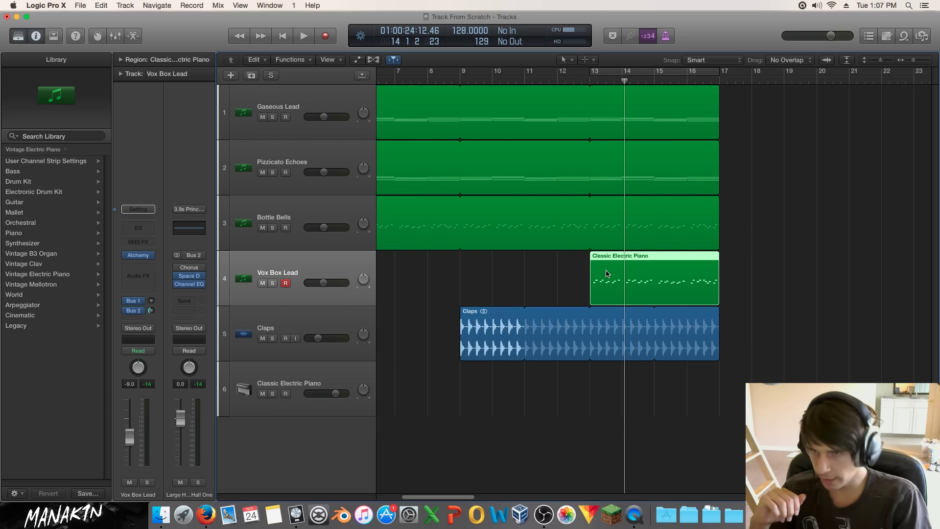
{"action": "key", "text": "Return"}
{"action": "key", "text": "space"}
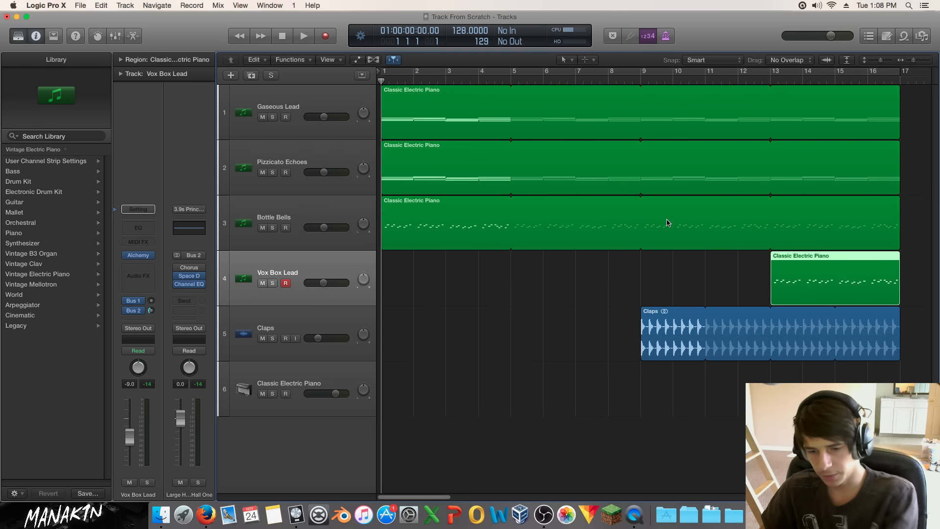
{"action": "key", "text": "space"}
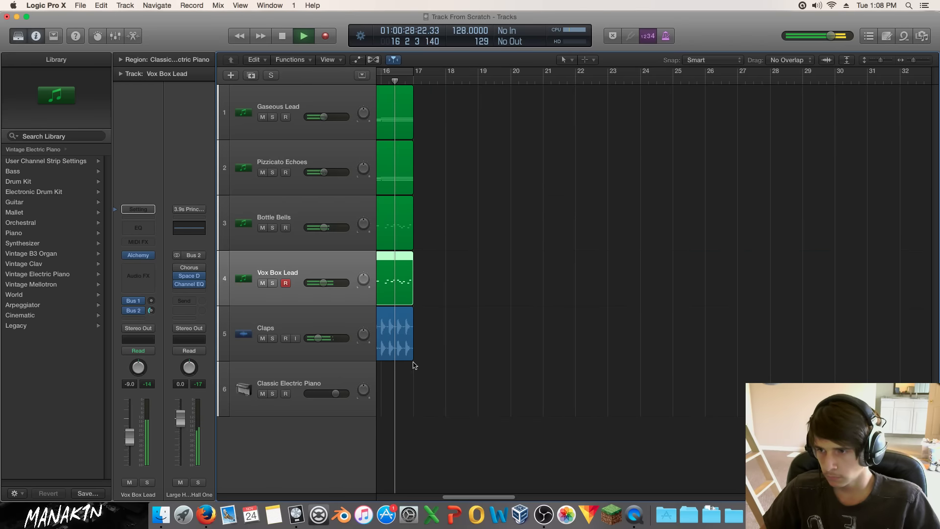
{"action": "left_click", "coordinate": [328, 378]}
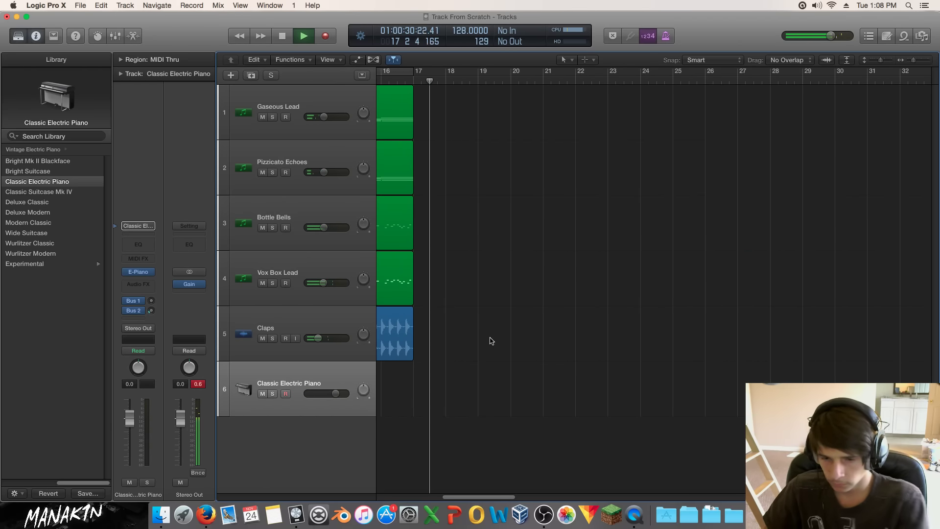
{"action": "key", "text": "space"}
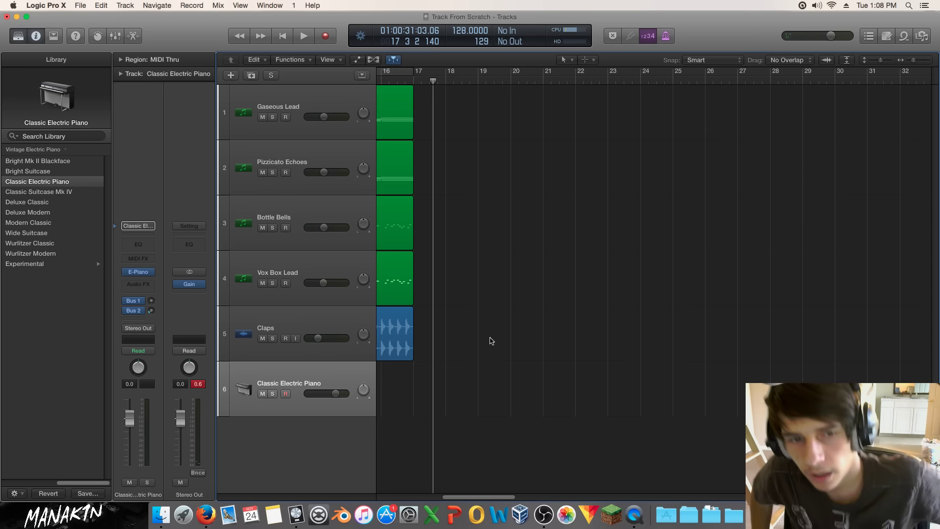
{"action": "key", "text": "Return"}
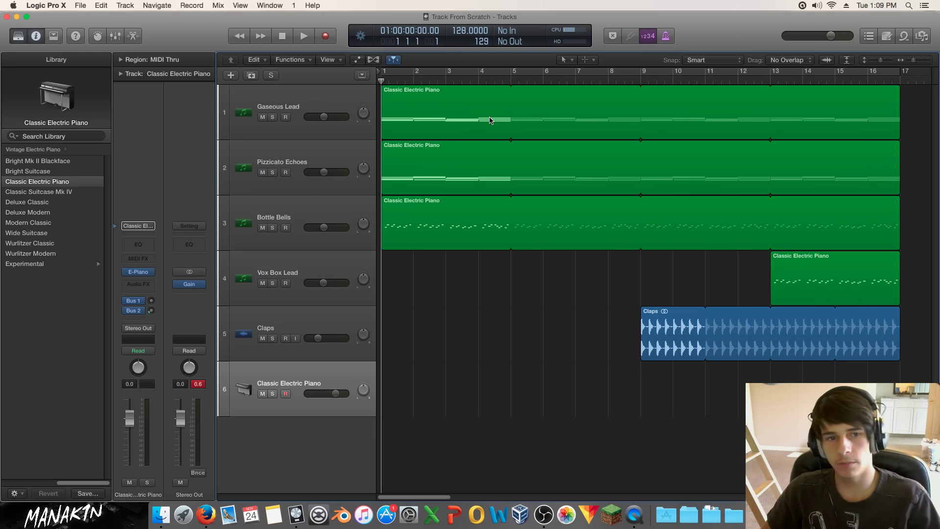
Select the Vox Box Lead track and review its Alchemy preset and Synth Lead snapshot.
{"action": "left_click", "coordinate": [284, 319]}
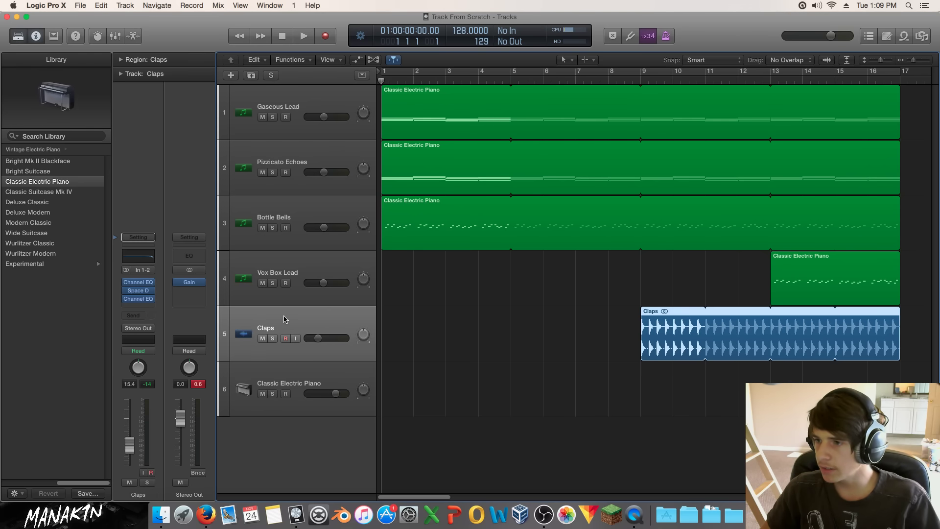
{"action": "left_click", "coordinate": [289, 269]}
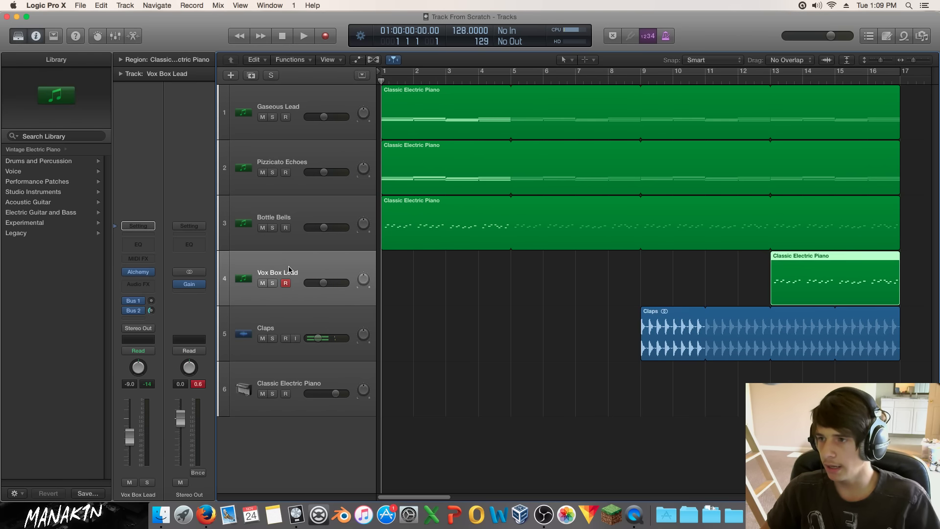
{"action": "left_click", "coordinate": [139, 271]}
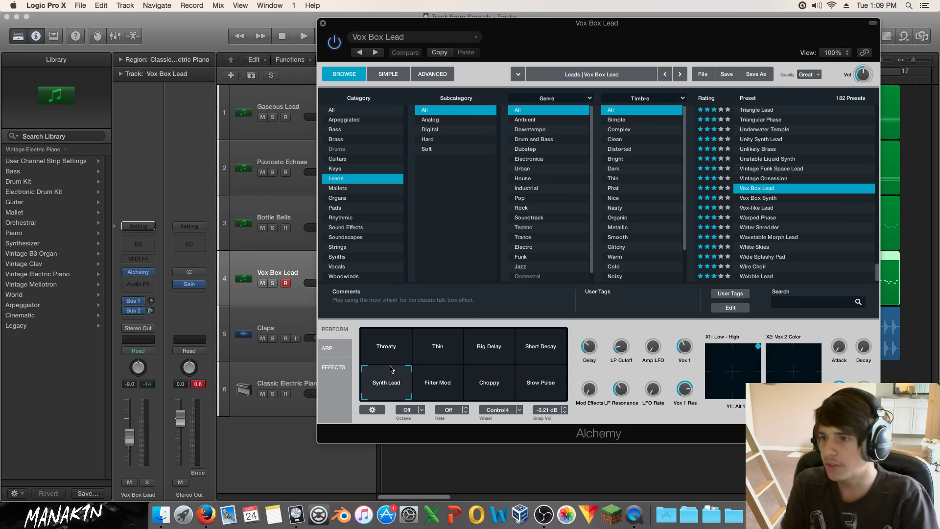
{"action": "left_click_drag", "start_coordinate": [582, 60], "coordinate": [563, 79]}
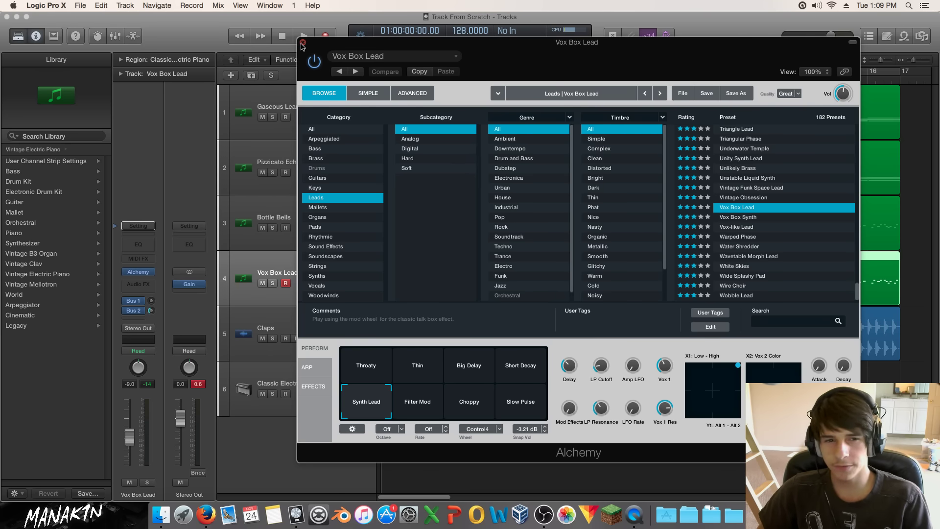
{"action": "left_click", "coordinate": [302, 43]}
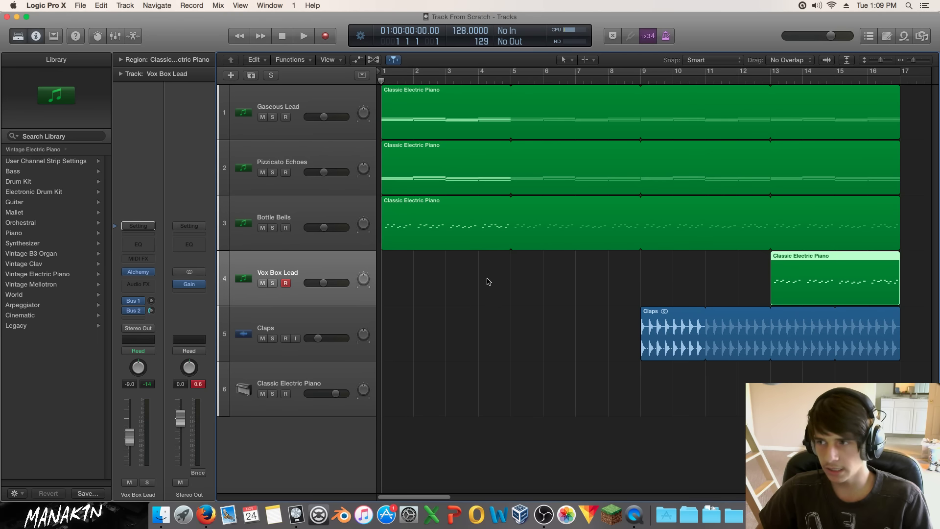
{"action": "left_click", "coordinate": [148, 286]}
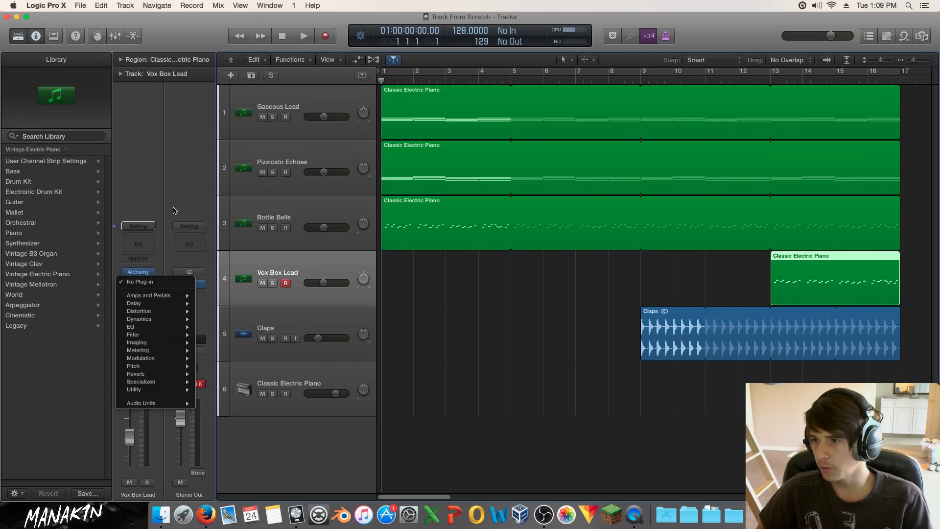
{"action": "left_click", "coordinate": [138, 271]}
{"action": "left_click", "coordinate": [138, 271]}
{"action": "mouse_move", "coordinate": [175, 332]}
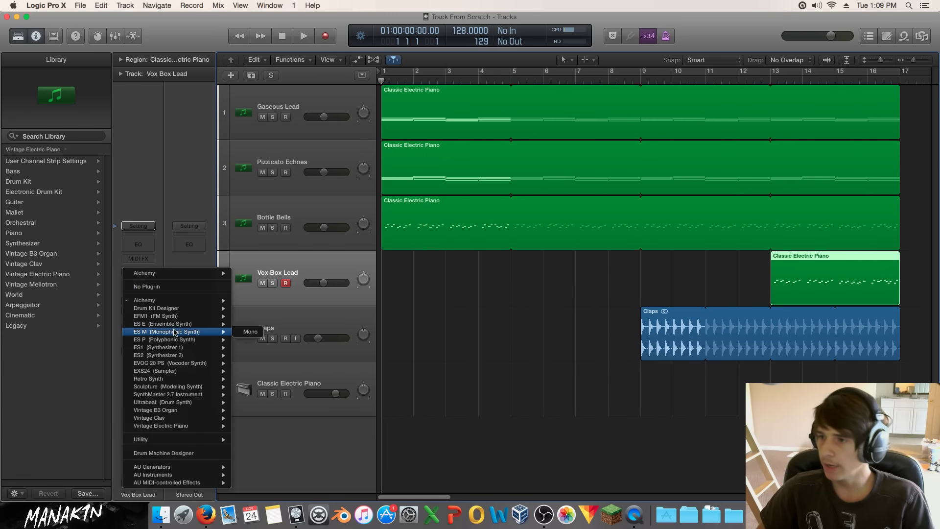
{"action": "mouse_move", "coordinate": [176, 356]}
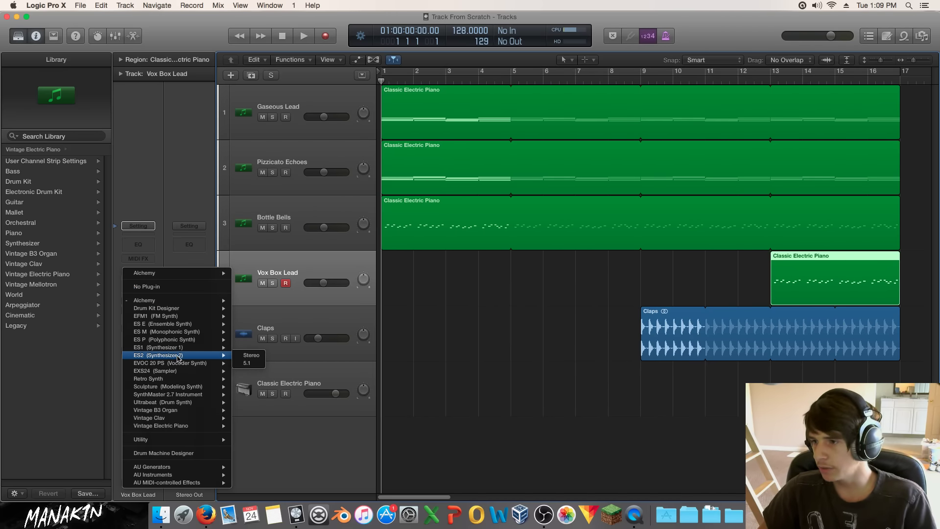
{"action": "mouse_move", "coordinate": [164, 373]}
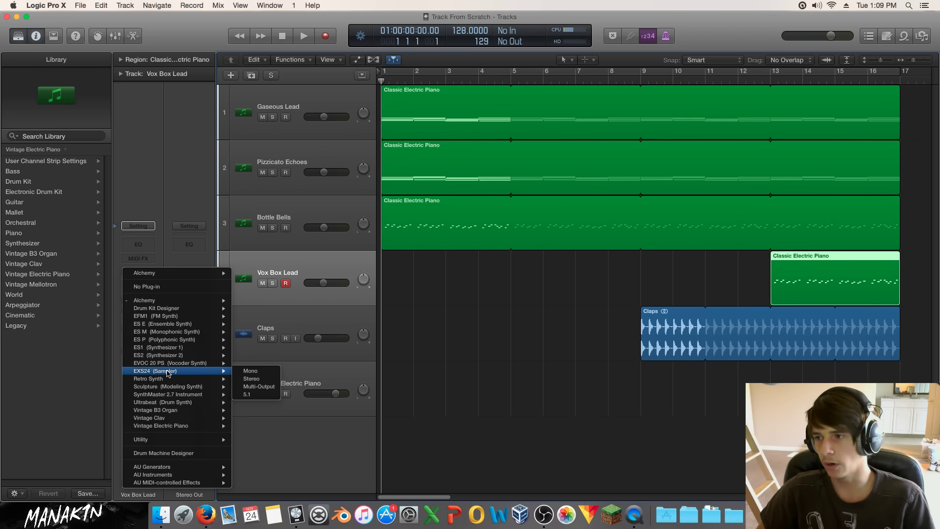
{"action": "left_click", "coordinate": [150, 138]}
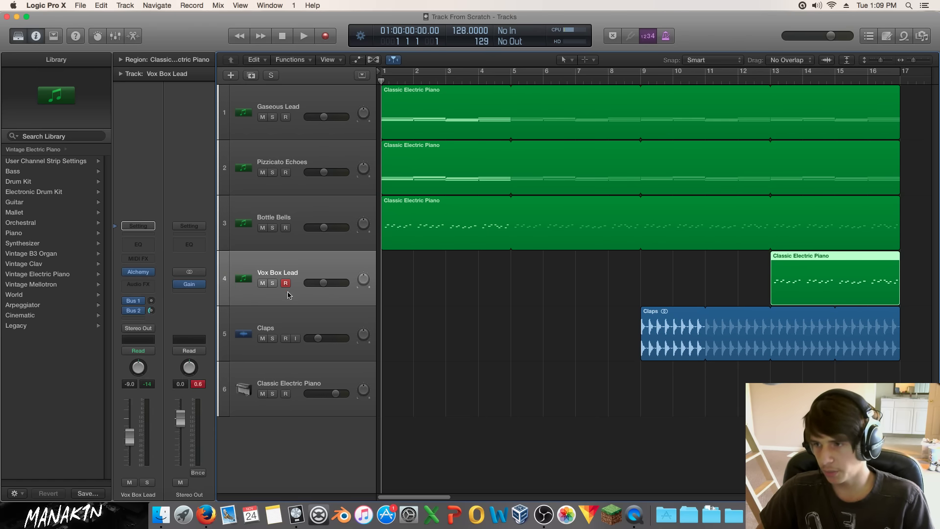
{"action": "left_click", "coordinate": [305, 211]}
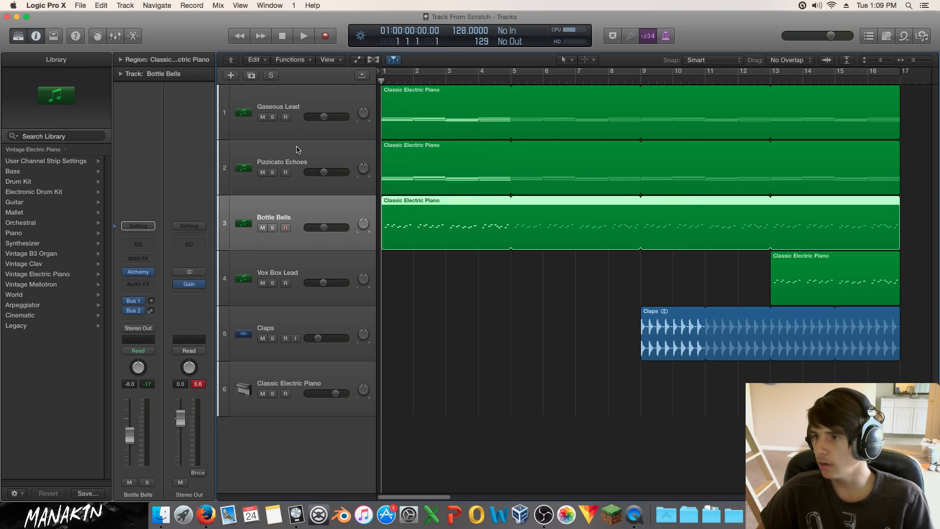
{"action": "left_click", "coordinate": [299, 150]}
{"action": "left_click", "coordinate": [300, 109]}
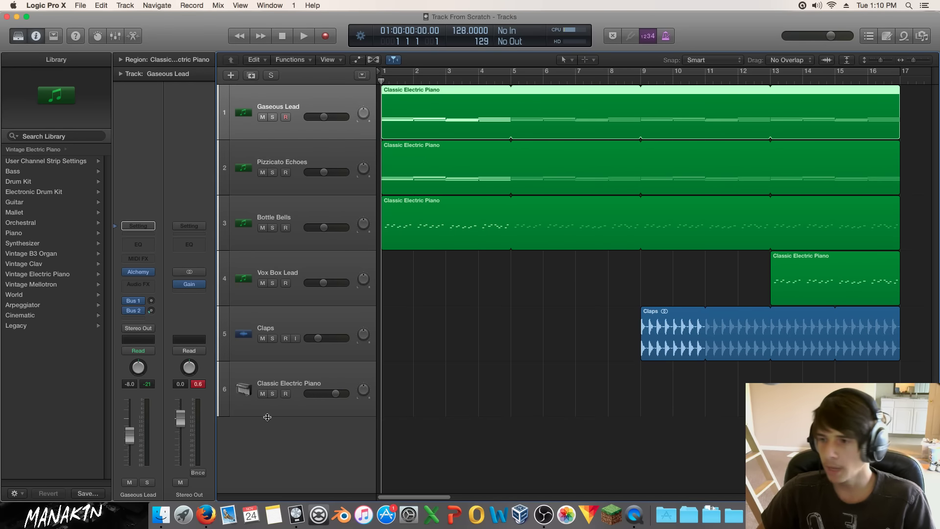
Select the Classic Electric Piano track and write a two-line project note reading "Bassline next" and "[W&W style]".
{"action": "left_click", "coordinate": [282, 378]}
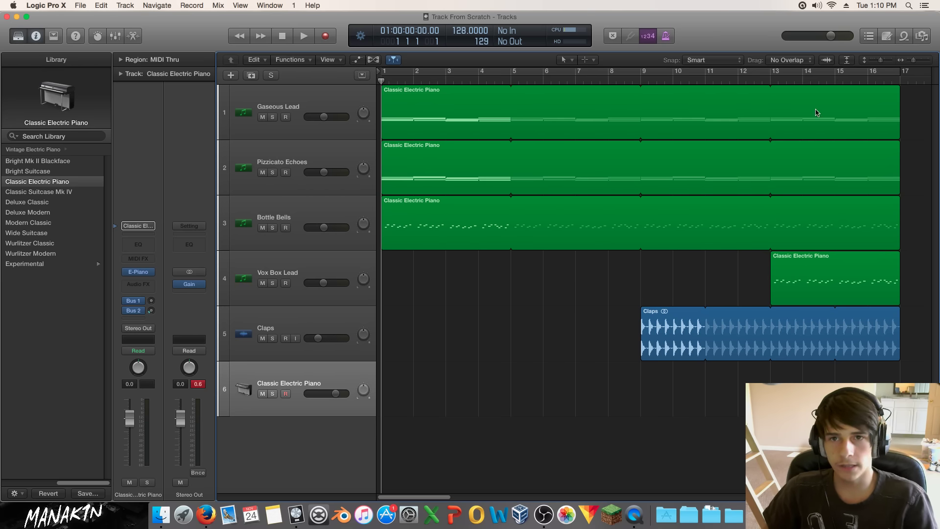
{"action": "left_click", "coordinate": [886, 36]}
{"action": "left_click", "coordinate": [823, 125]}
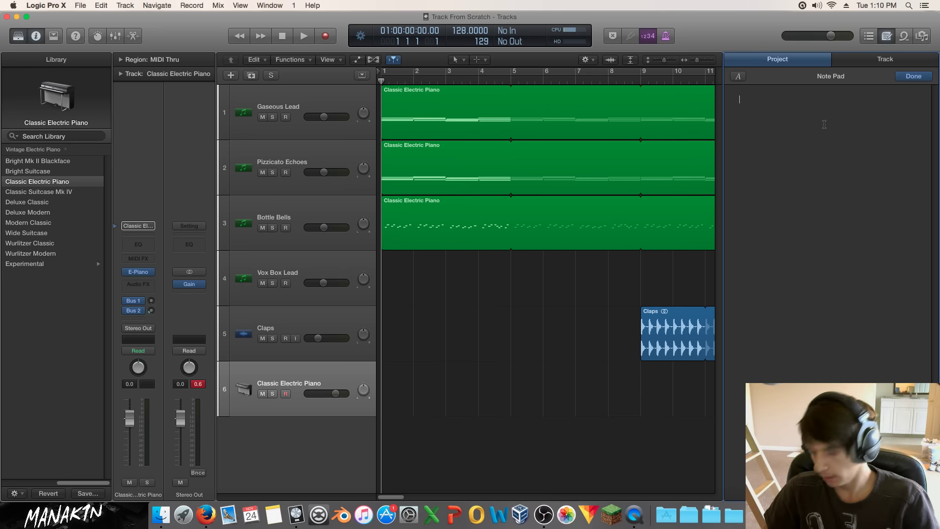
{"action": "type", "text": "Bass"}
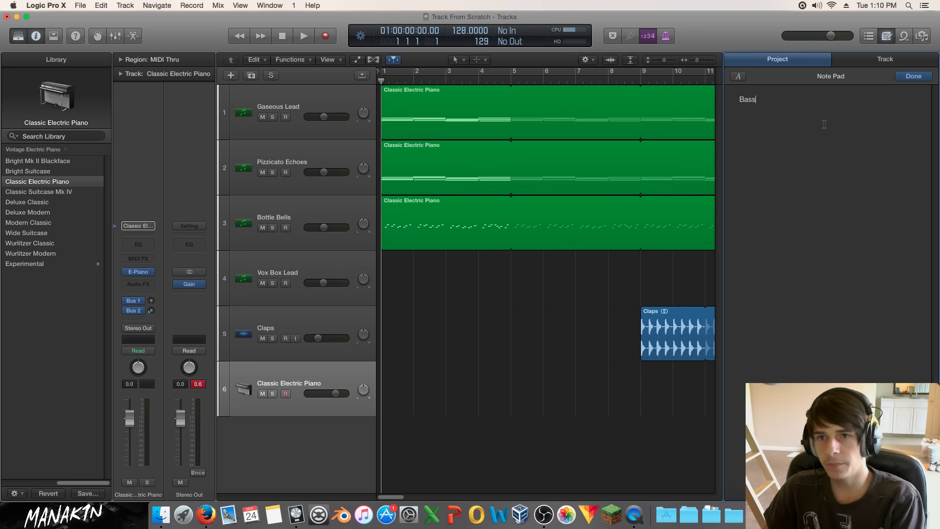
{"action": "type", "text": "line next"}
{"action": "key", "text": "Return"}
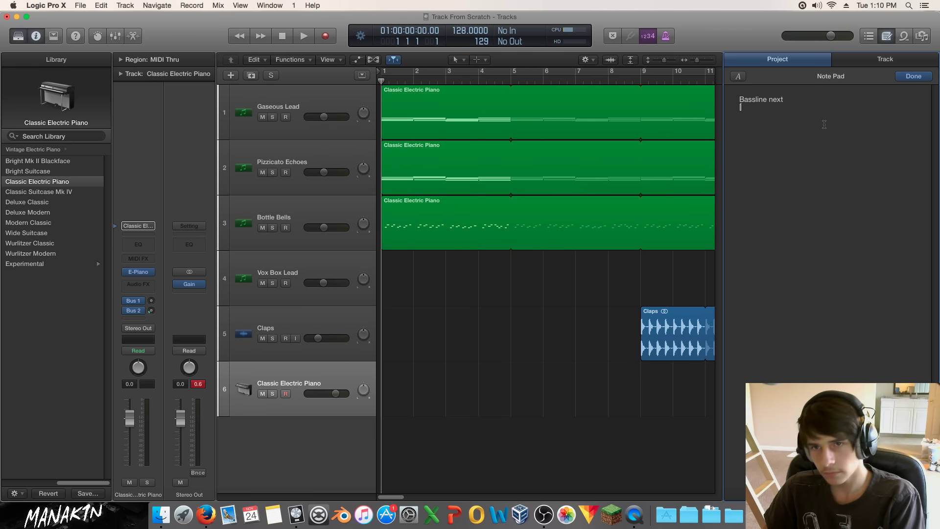
{"action": "type", "text": "[W&W stuy"}
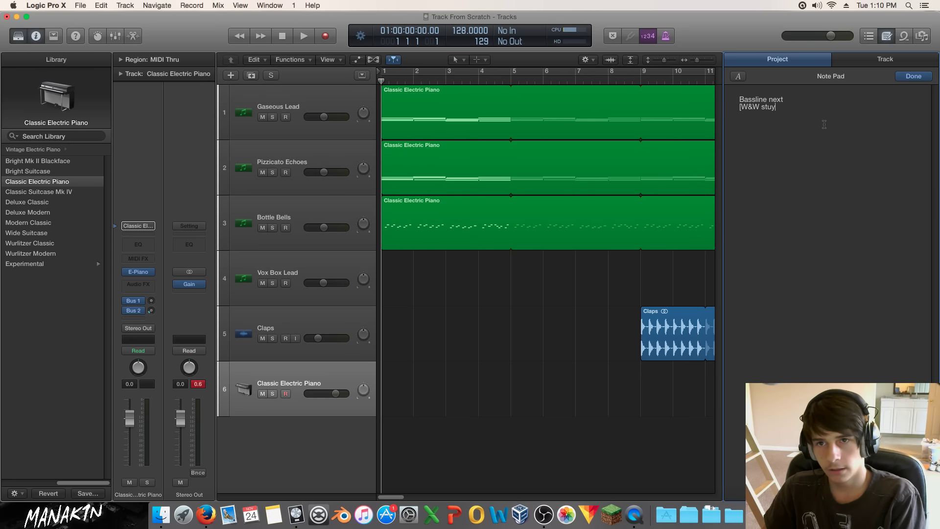
{"action": "key", "text": "BackSpace"}
{"action": "key", "text": "BackSpace"}
{"action": "type", "text": "yle]"}
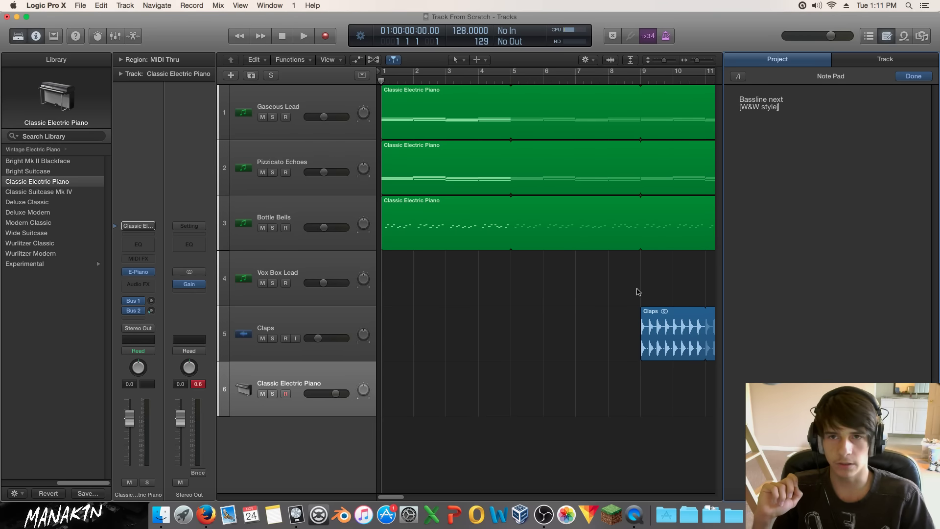
{"action": "left_click", "coordinate": [537, 292]}
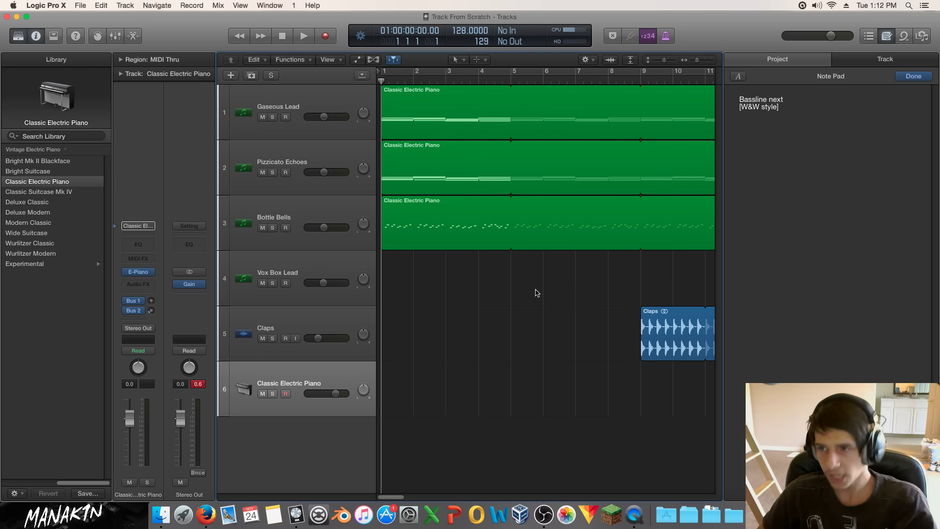
{"action": "left_click", "coordinate": [143, 286]}
{"action": "mouse_move", "coordinate": [179, 405]}
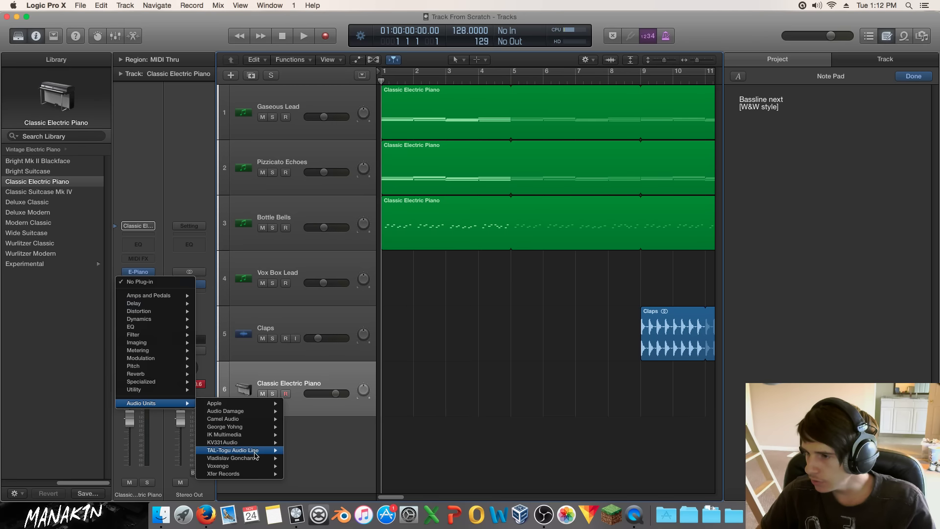
{"action": "mouse_move", "coordinate": [259, 421]}
{"action": "mouse_move", "coordinate": [261, 443]}
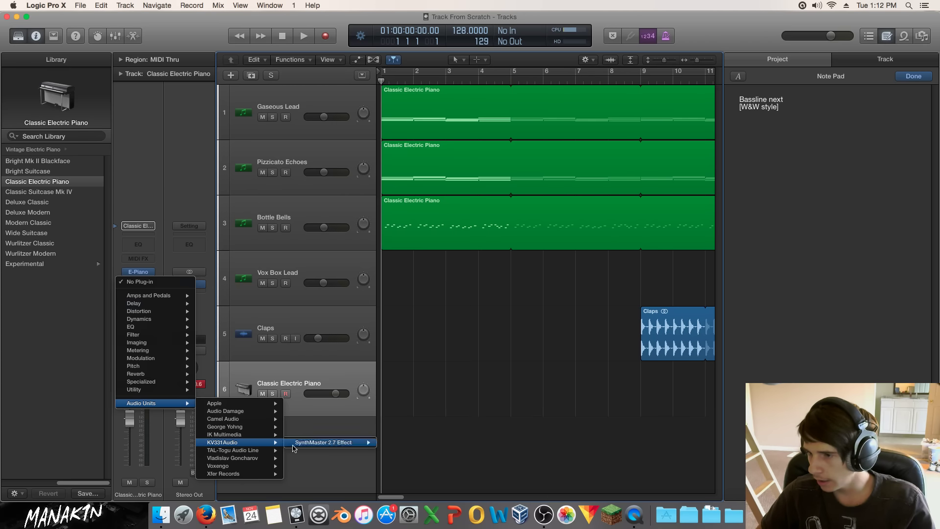
{"action": "mouse_move", "coordinate": [333, 446]}
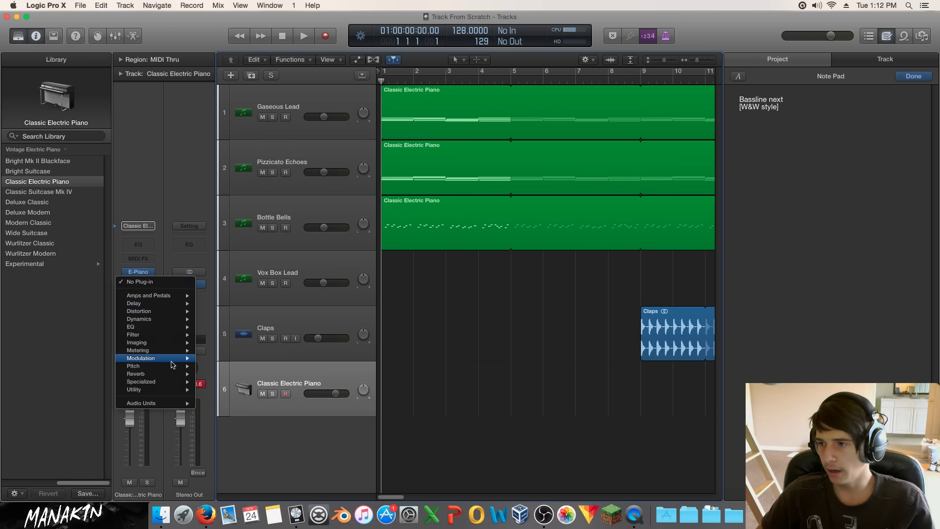
{"action": "left_click", "coordinate": [156, 256]}
Replace the Classic Electric Piano track's instrument with the stereo SynthMaster 2.7 Instrument and close the plug-in window after viewing it.
{"action": "left_click", "coordinate": [151, 271]}
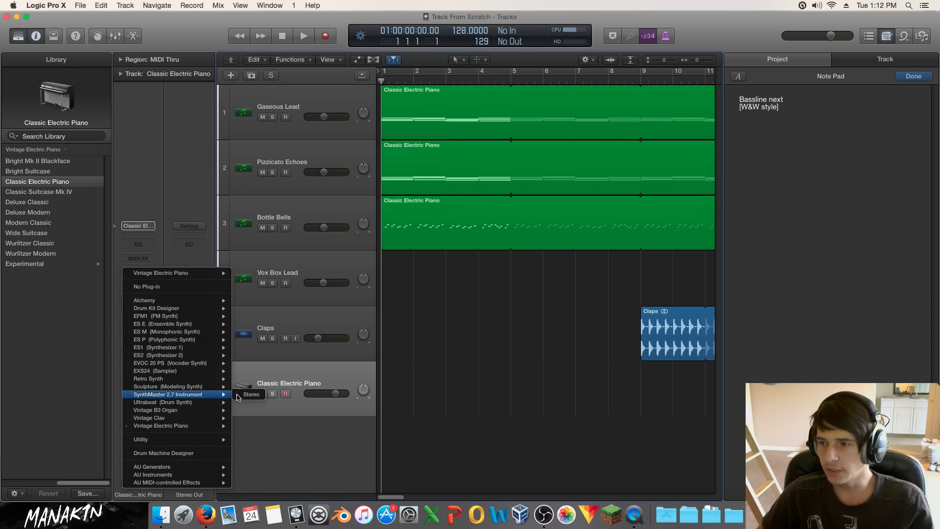
{"action": "left_click", "coordinate": [172, 166]}
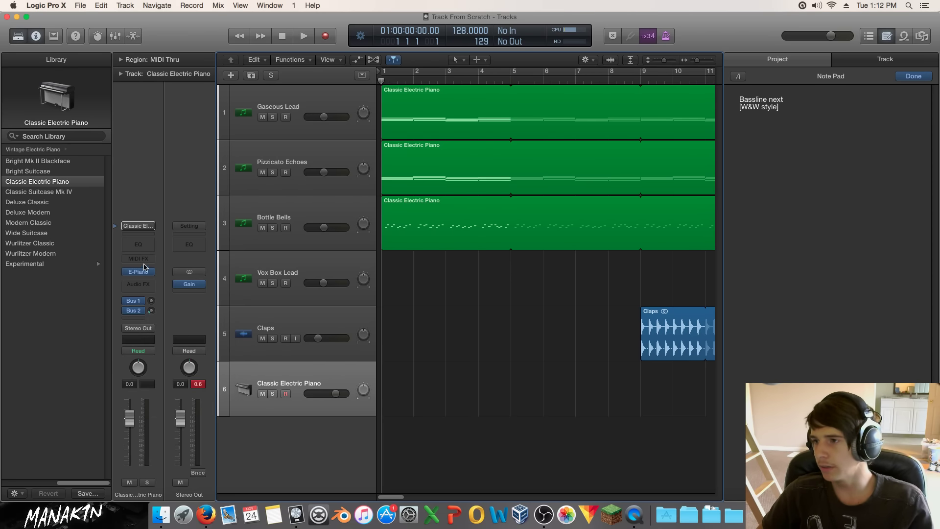
{"action": "left_click", "coordinate": [147, 273]}
{"action": "left_click", "coordinate": [247, 395]}
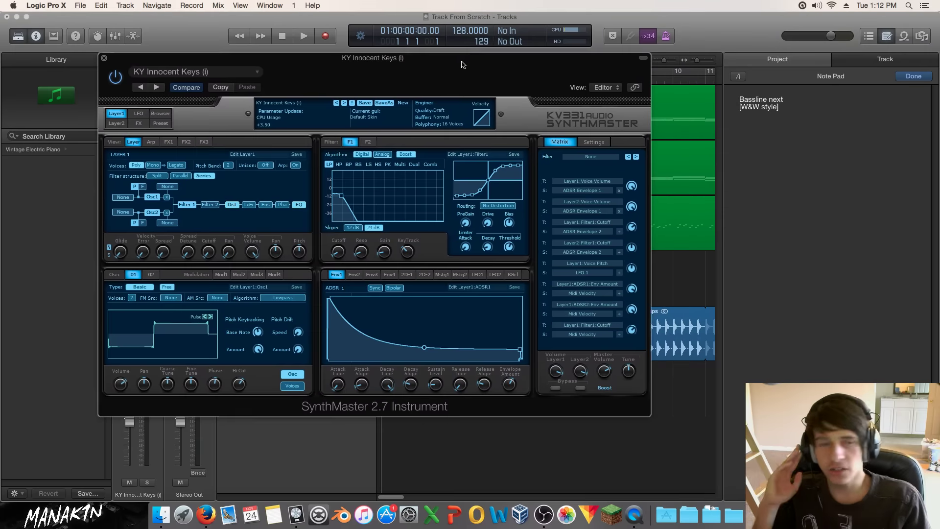
{"action": "left_click_drag", "start_coordinate": [462, 64], "coordinate": [472, 66]}
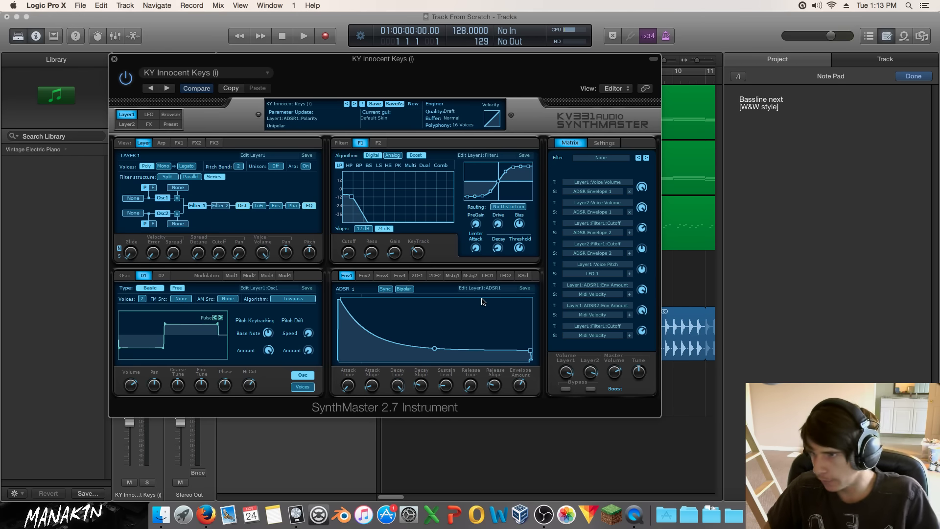
{"action": "left_click_drag", "start_coordinate": [394, 61], "coordinate": [462, 101]}
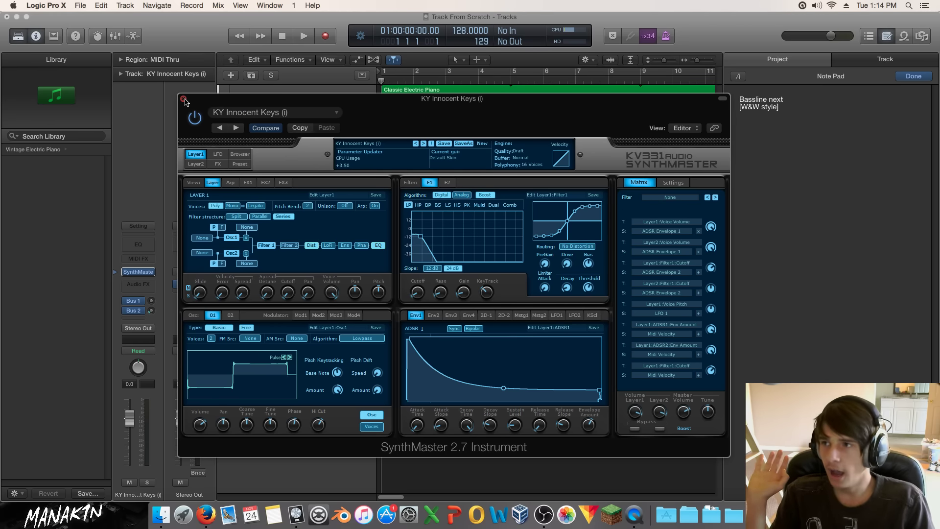
{"action": "left_click", "coordinate": [183, 99]}
Play the arrangement from bar 1 past bar 17 with the KY Innocent Keys (i) track selected, hiding the project notes during playback.
{"action": "left_click", "coordinate": [308, 153]}
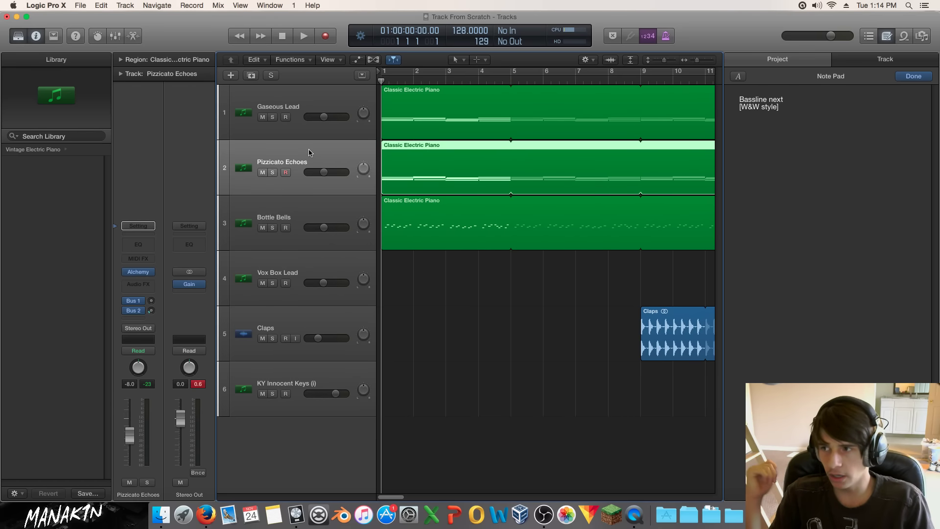
{"action": "left_click", "coordinate": [283, 375]}
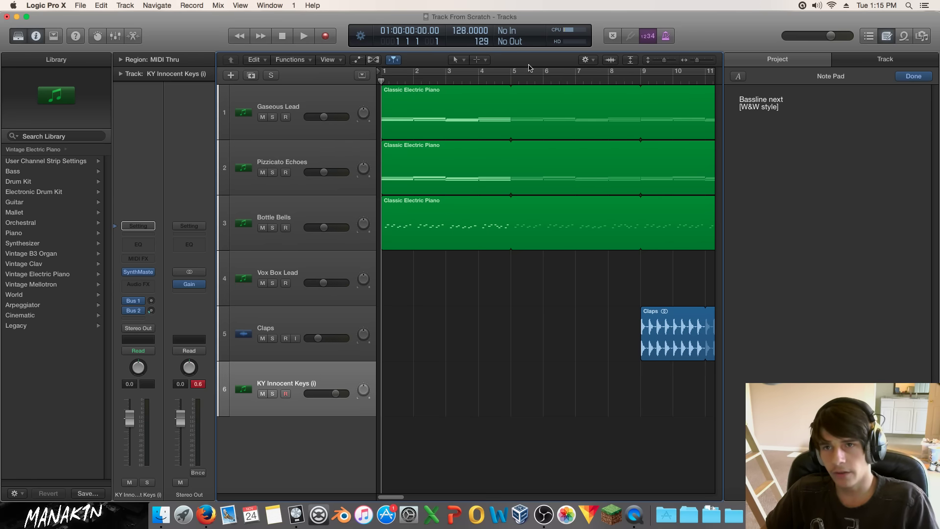
{"action": "left_click", "coordinate": [697, 60]}
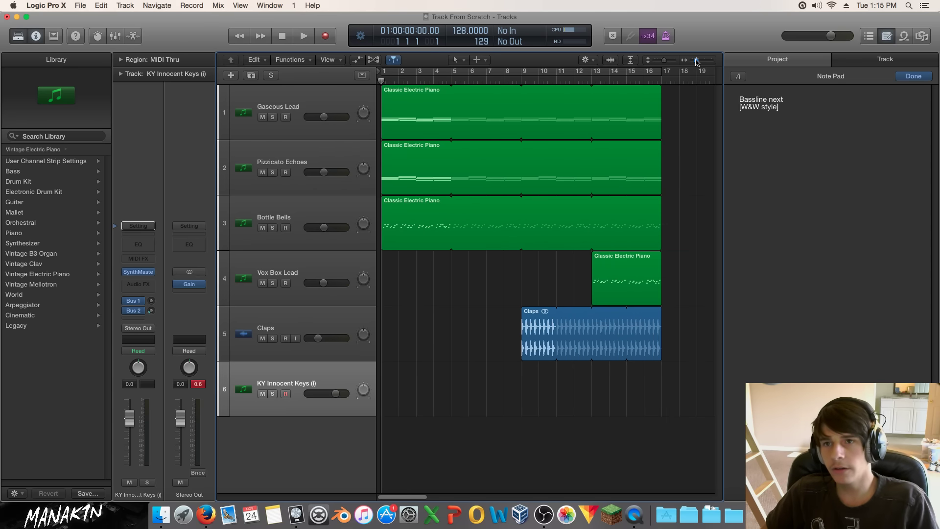
{"action": "left_click_drag", "start_coordinate": [696, 61], "coordinate": [696, 61]}
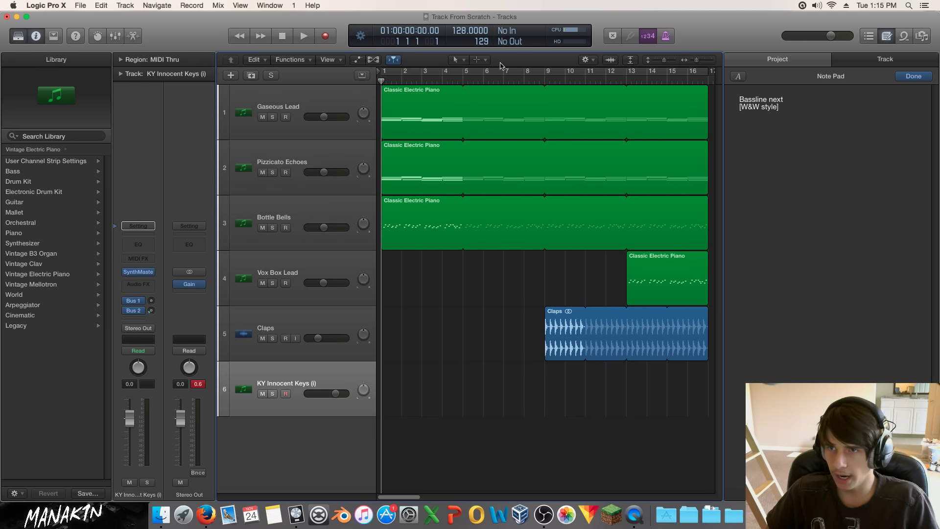
{"action": "left_click", "coordinate": [535, 73]}
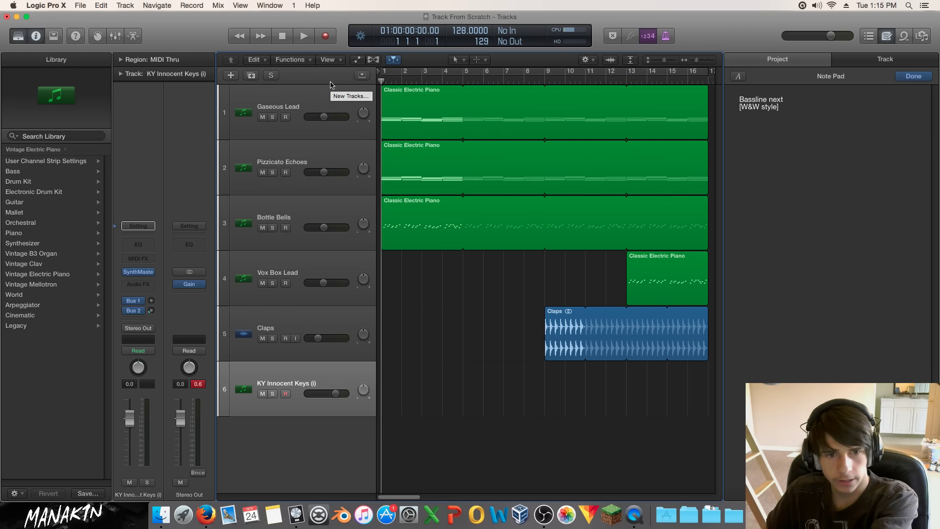
{"action": "key", "text": "space"}
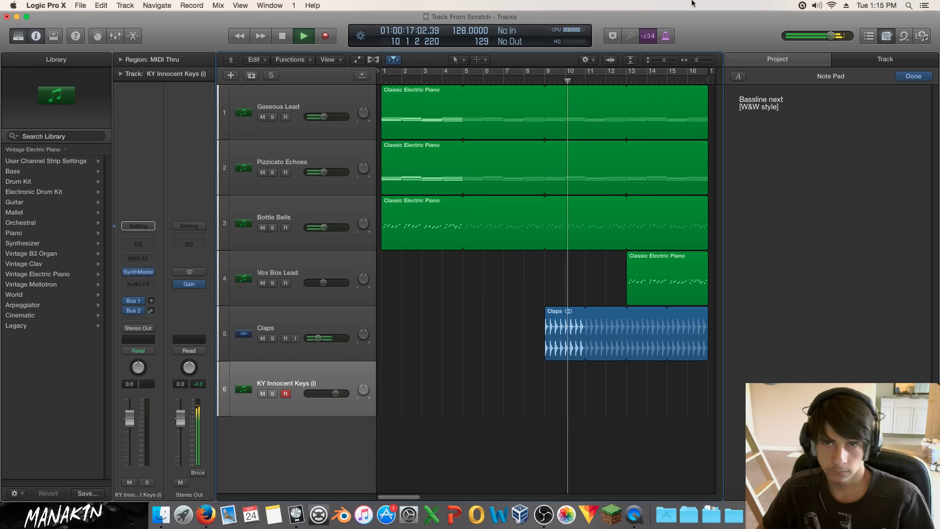
{"action": "left_click", "coordinate": [887, 36]}
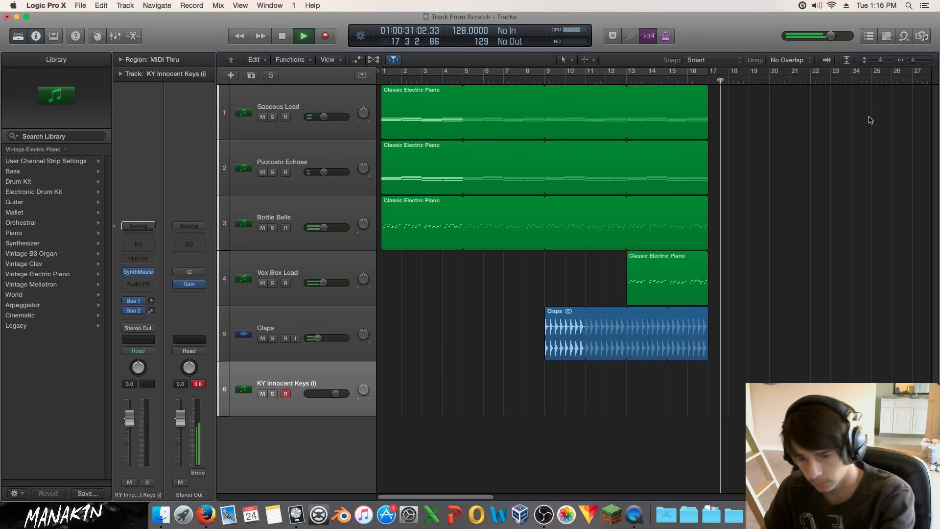
{"action": "key", "text": "space"}
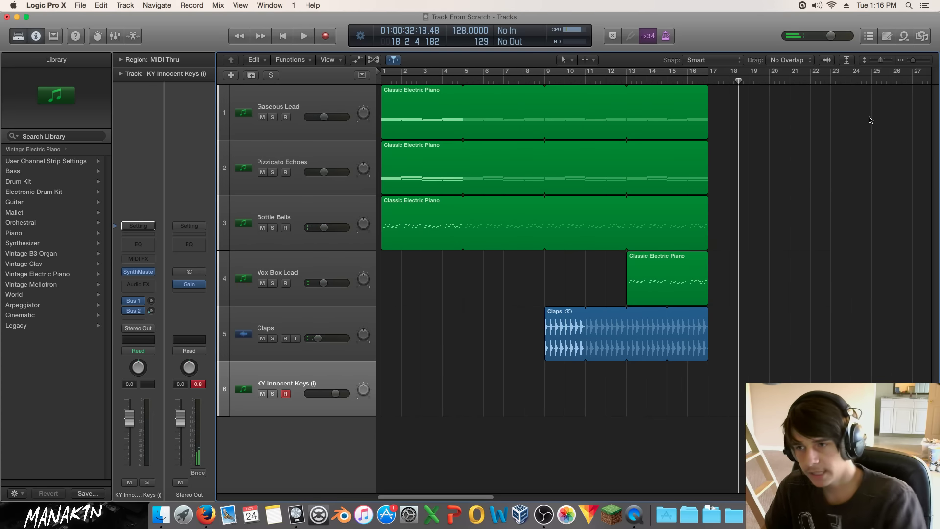